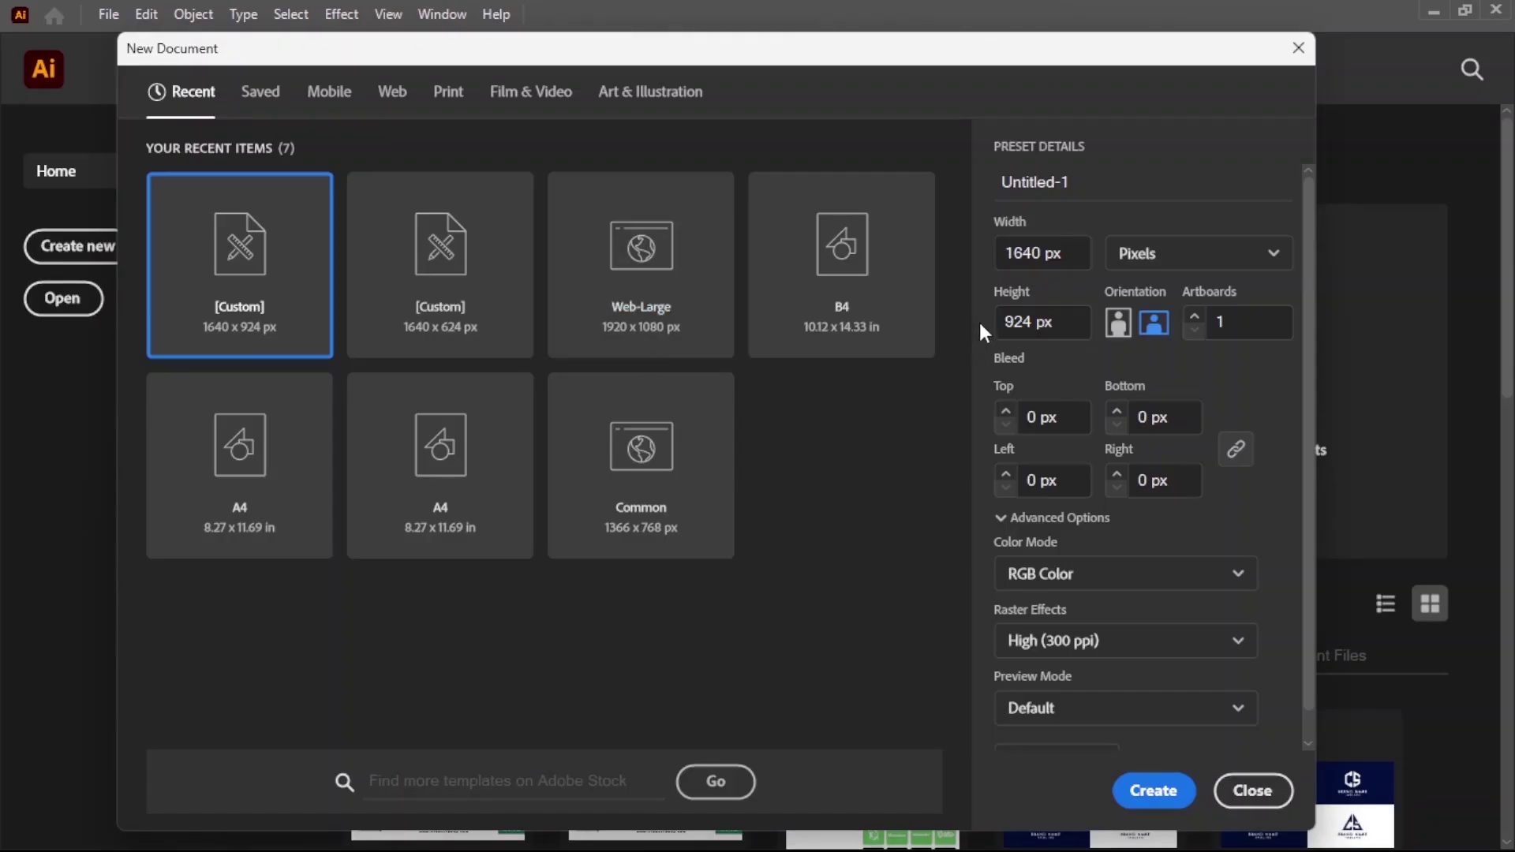
- Create a 1920 × 1080 px document with RGB colour mode and high raster resolution
drag(1064, 253, 982, 258)
text(1920)
drag(1057, 322, 971, 324)
text(1080)
click(1211, 534)
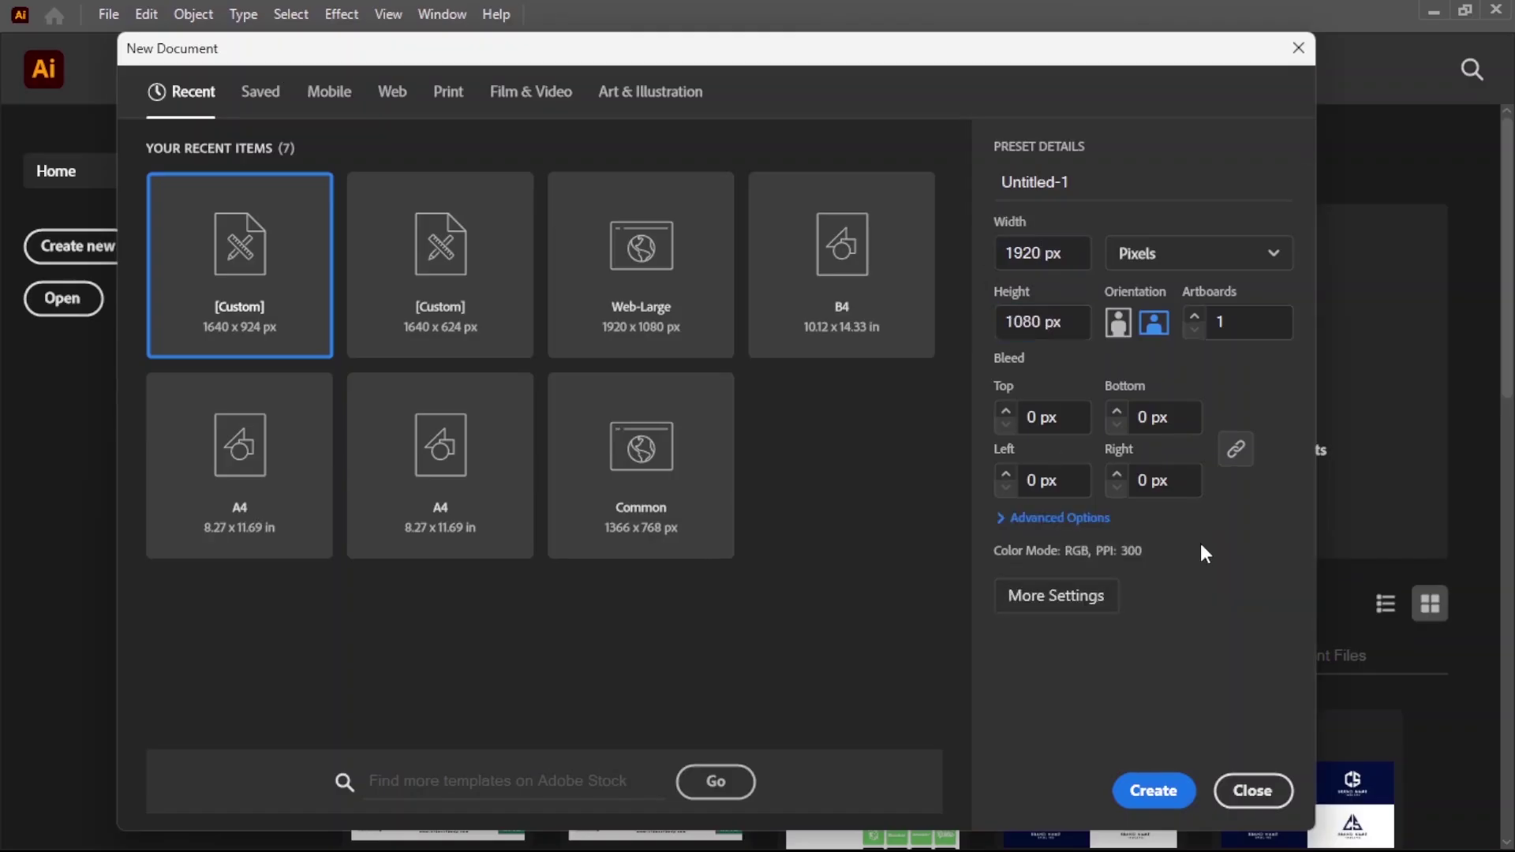
click(1006, 524)
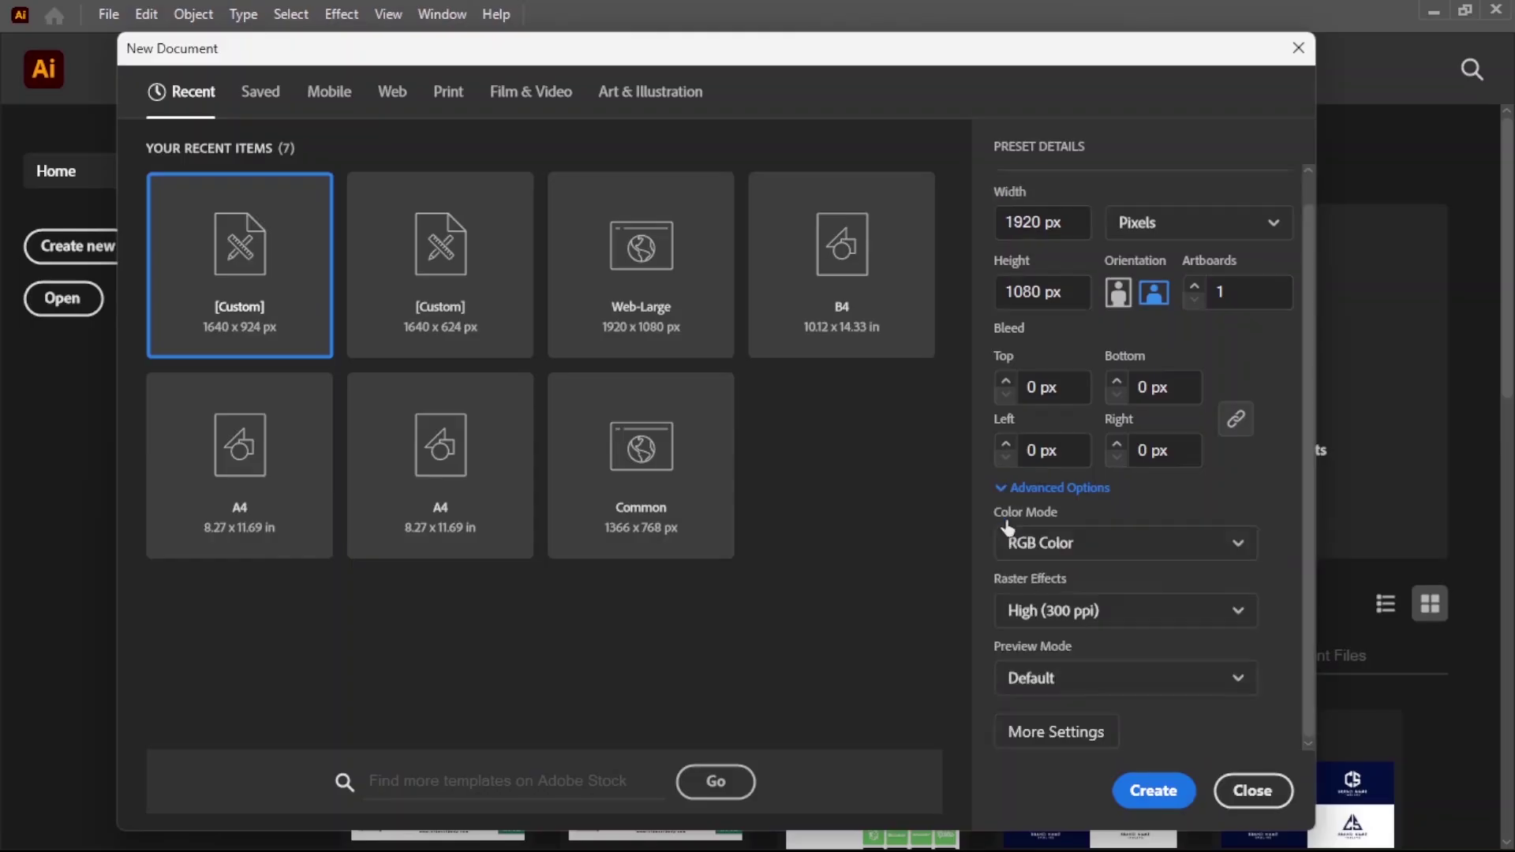
click(1050, 543)
click(1067, 590)
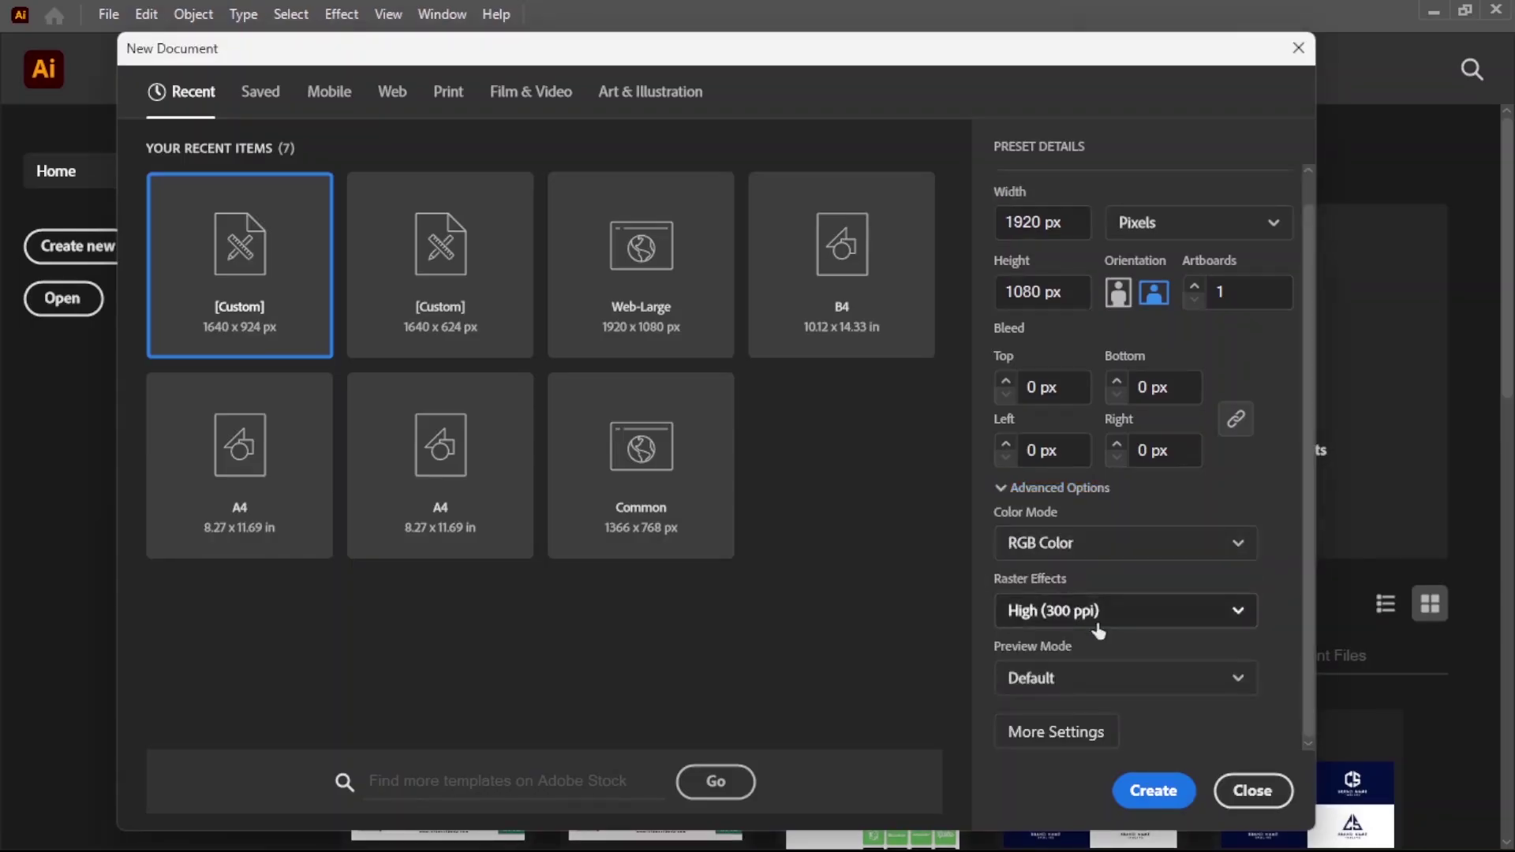
click(1094, 624)
click(1089, 653)
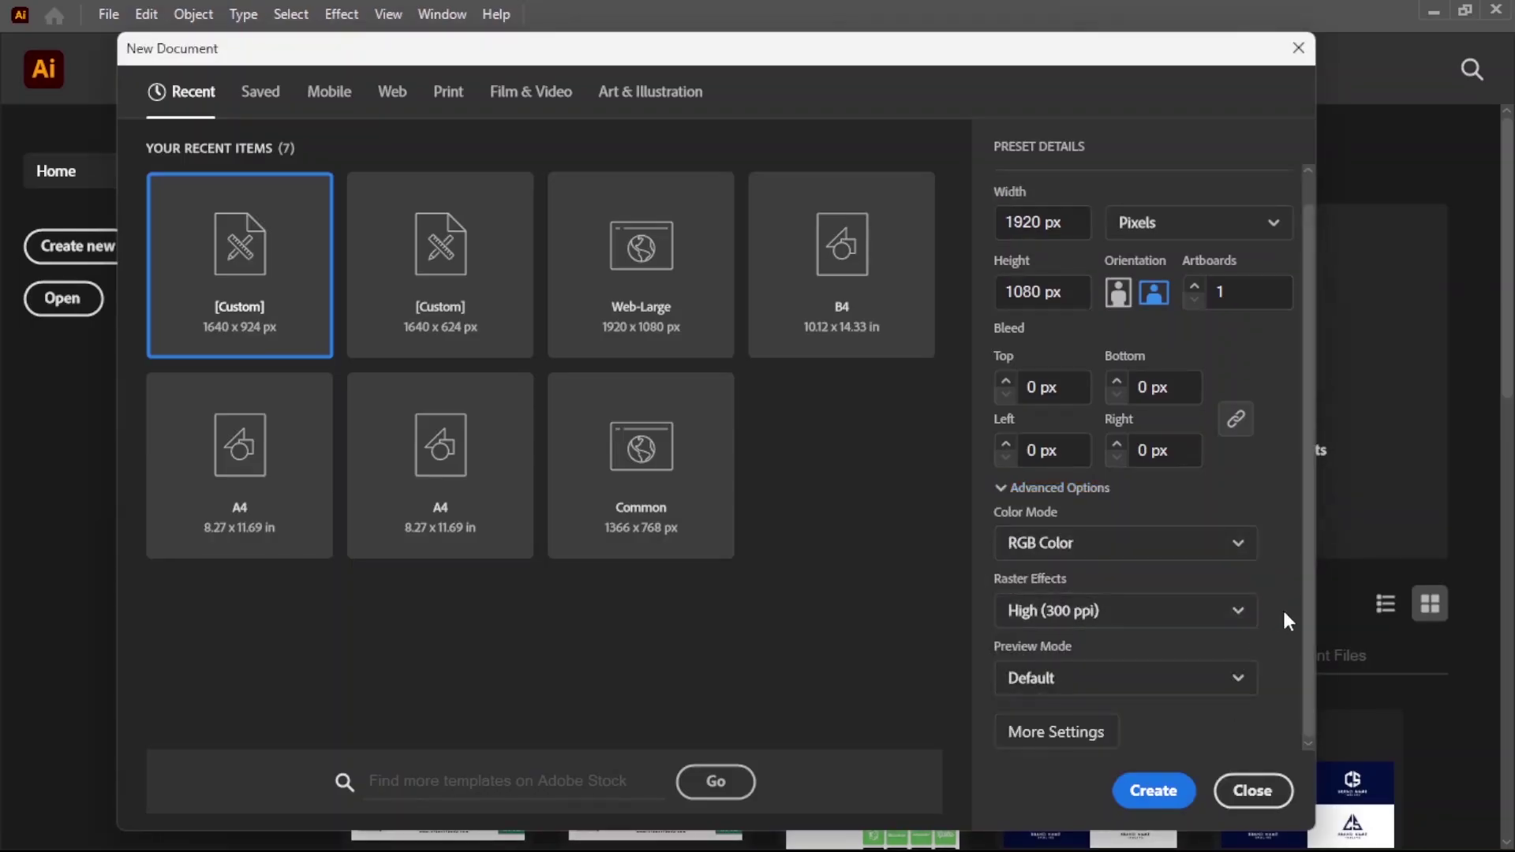
click(1168, 798)
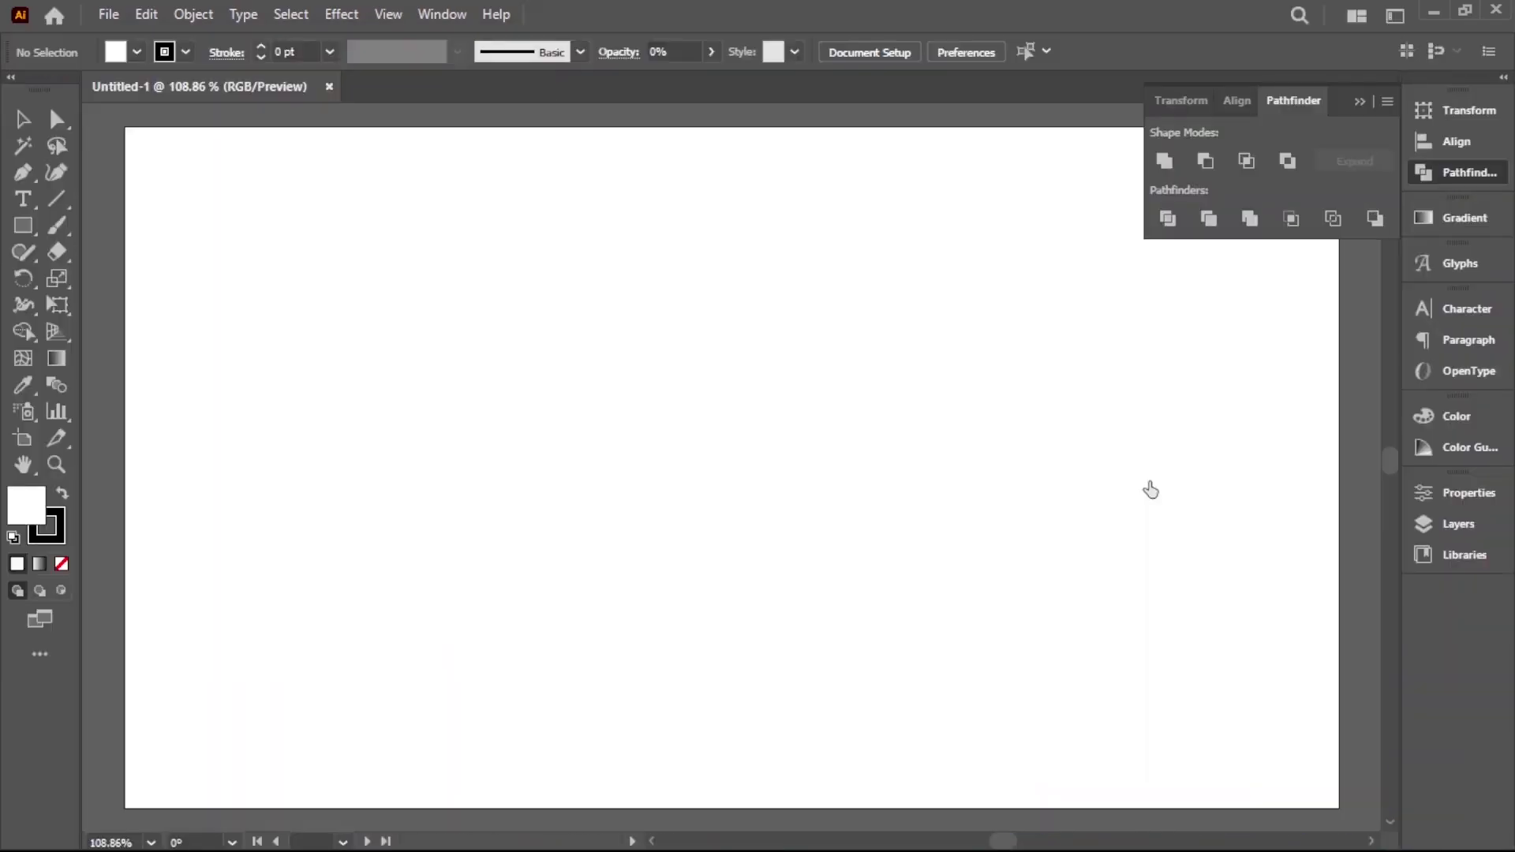
- Place a polar grid with 0 radial dividers and 10 concentric dividers
click(1360, 101)
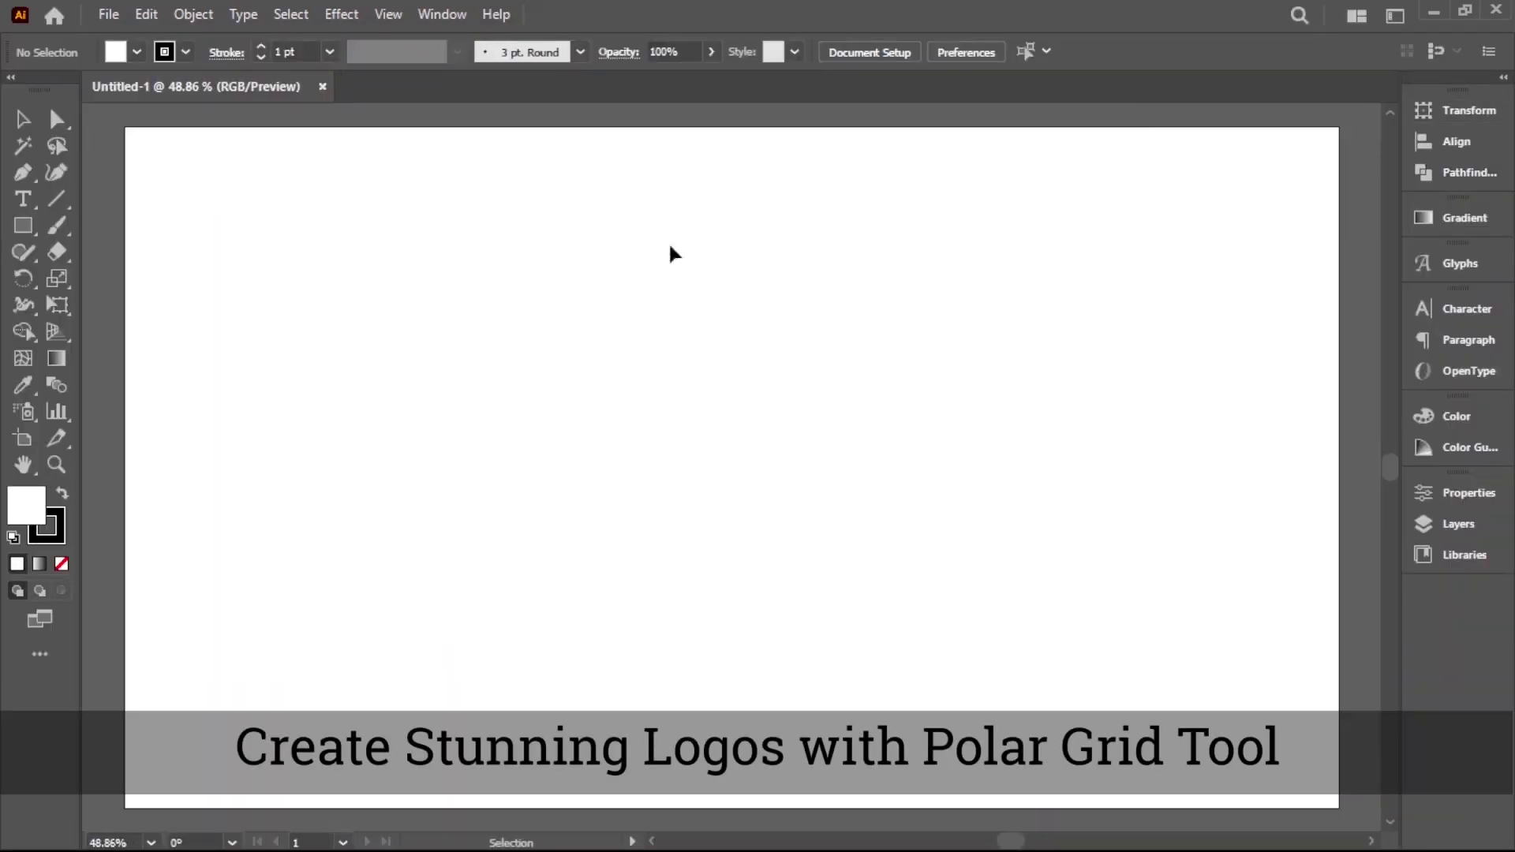
drag(57, 200, 171, 303)
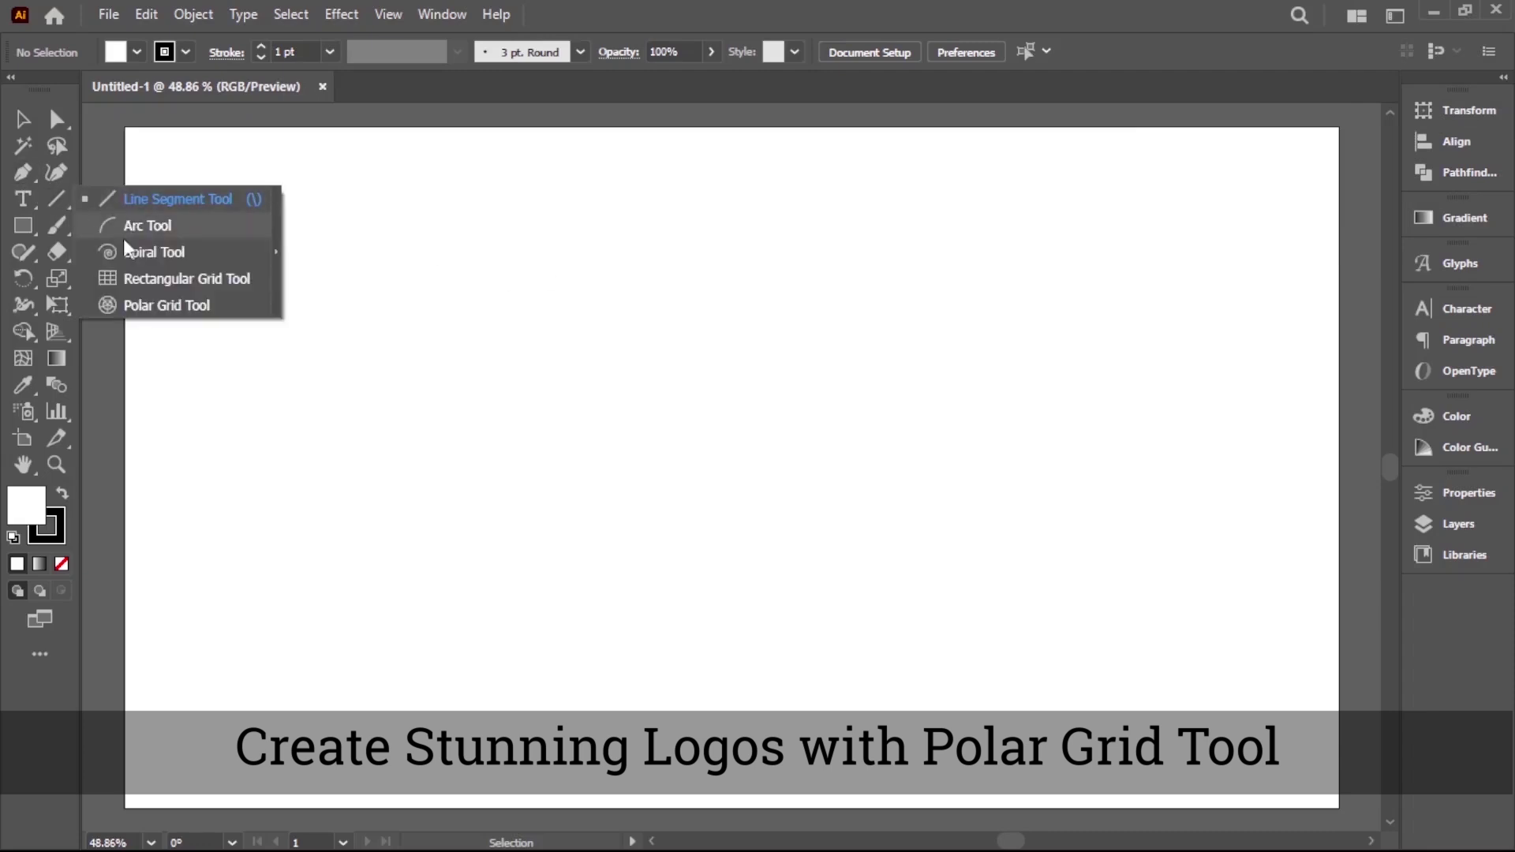
click(177, 300)
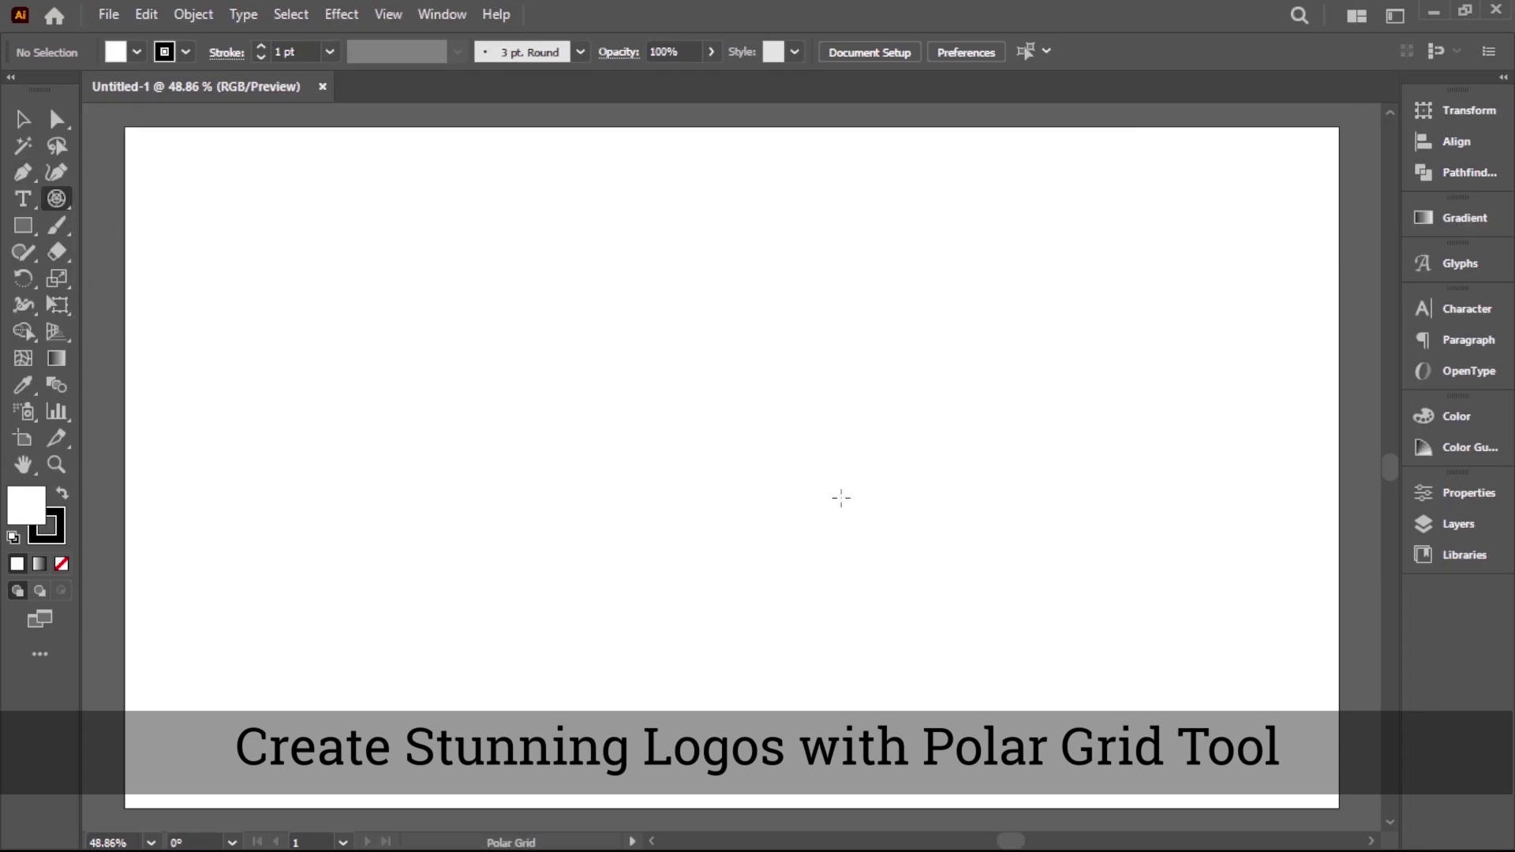
click(744, 449)
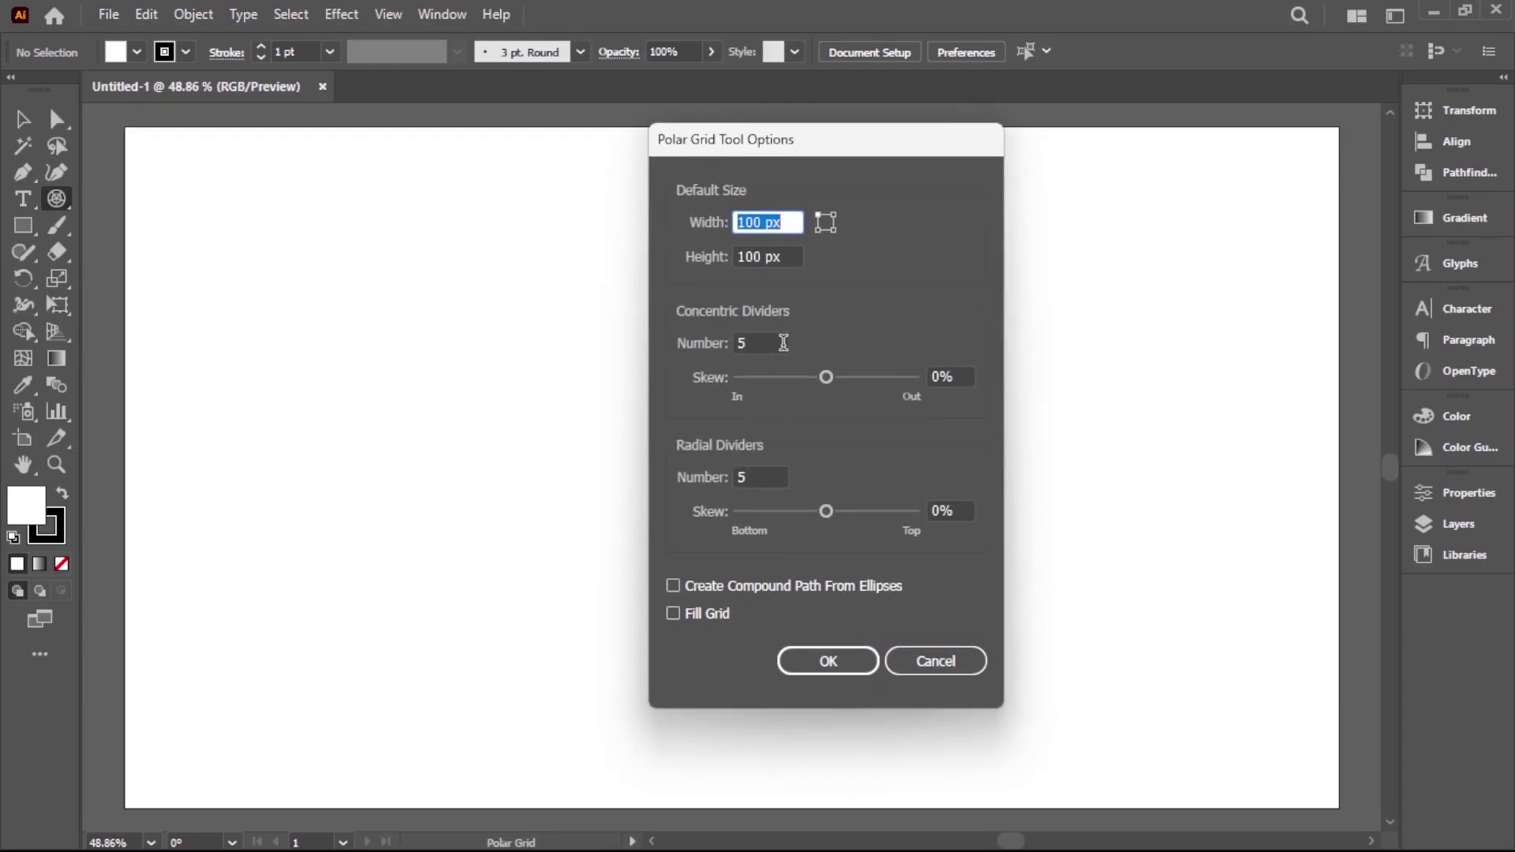
double_click(753, 473)
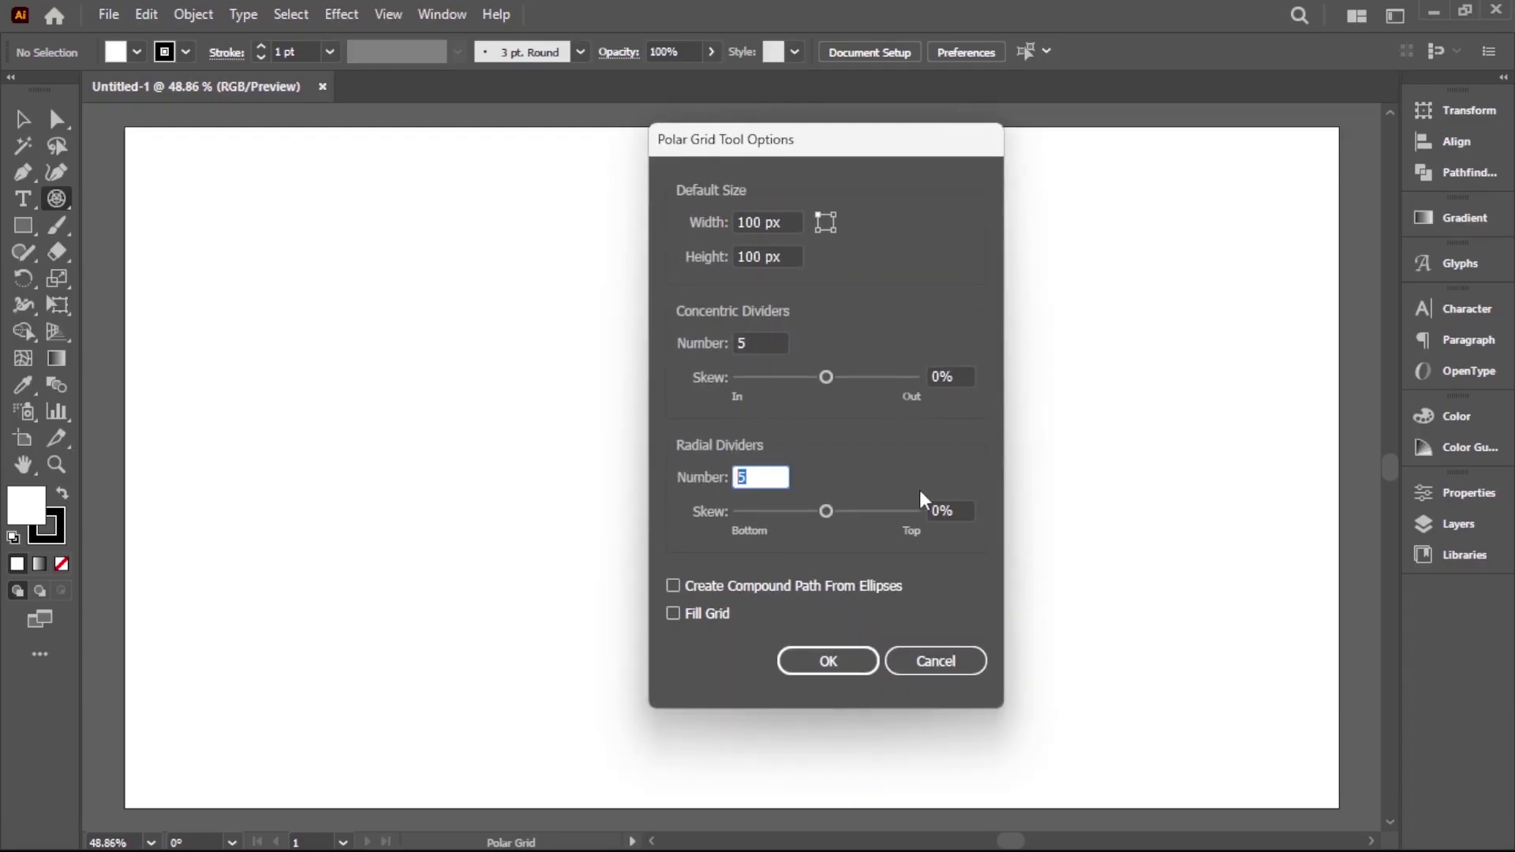
text(0)
drag(780, 342, 657, 340)
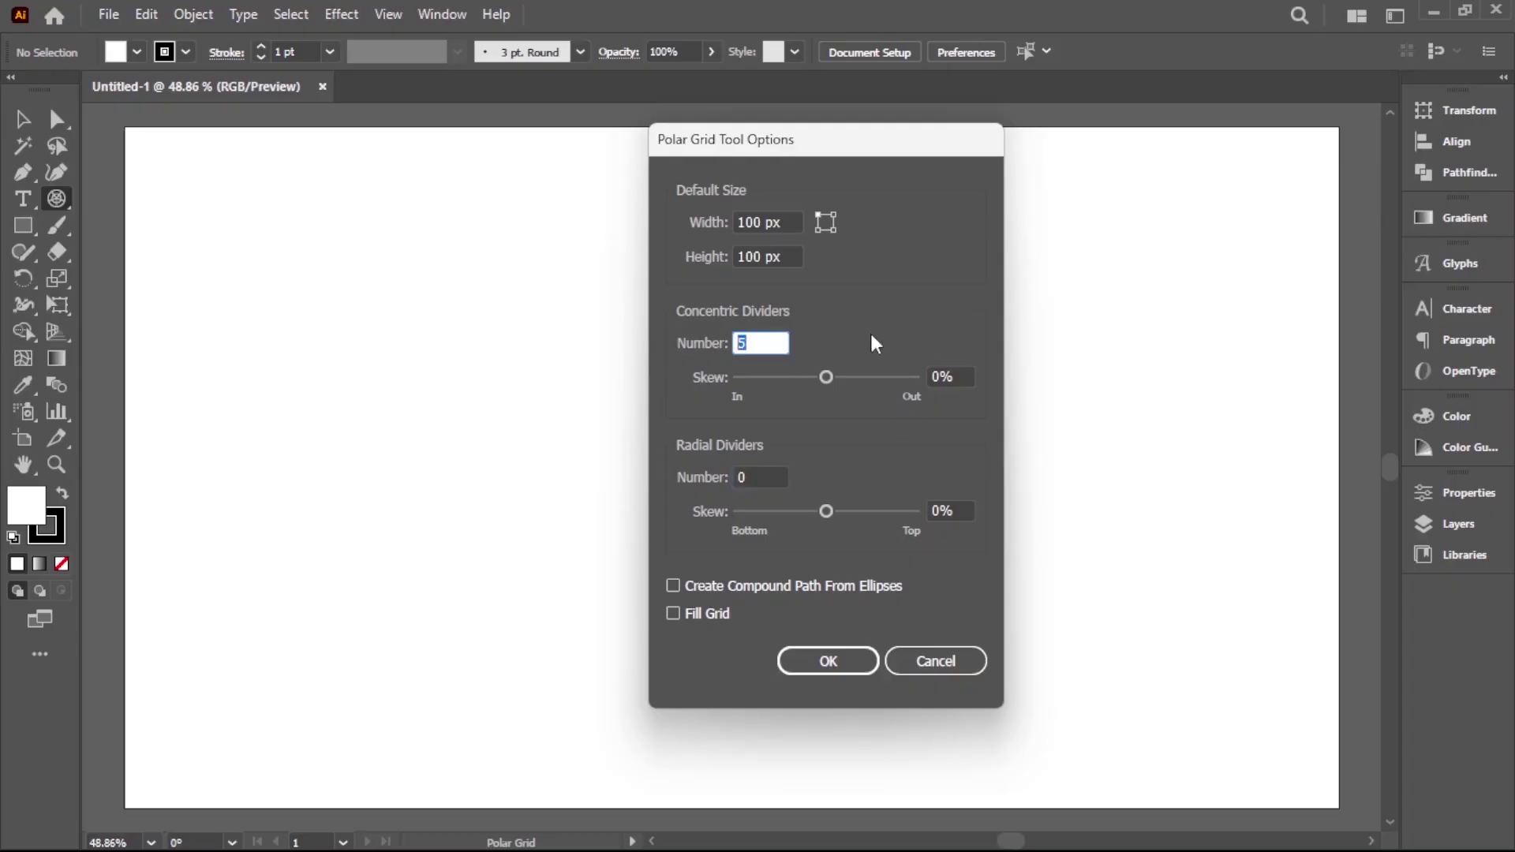
text(10)
click(822, 663)
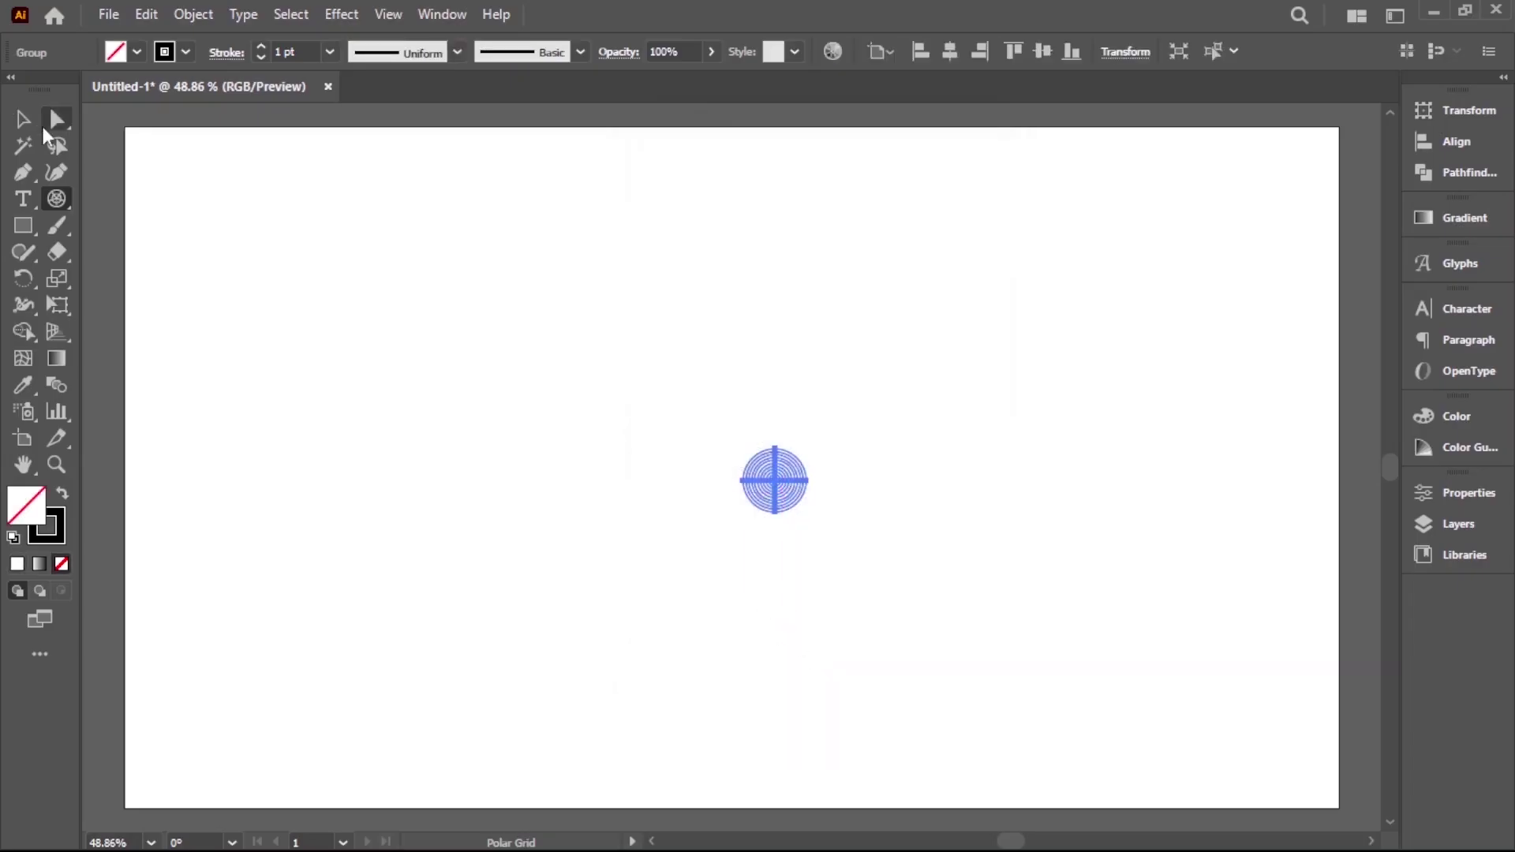
- Scale the polar grid up to about 658 px from its centre and move it near the artboard centre
click(31, 124)
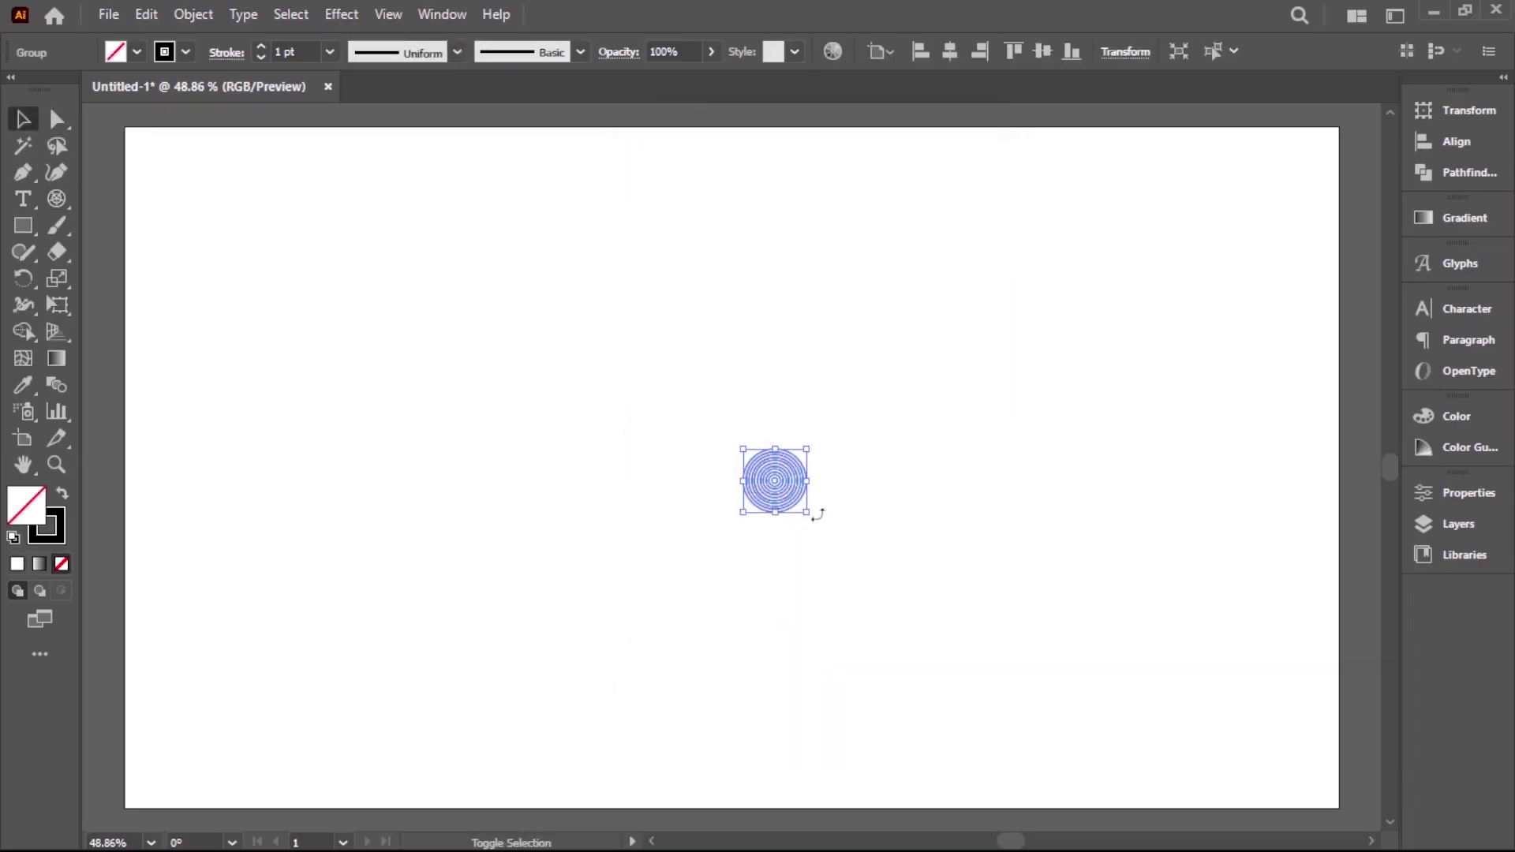
drag(809, 517, 1194, 702)
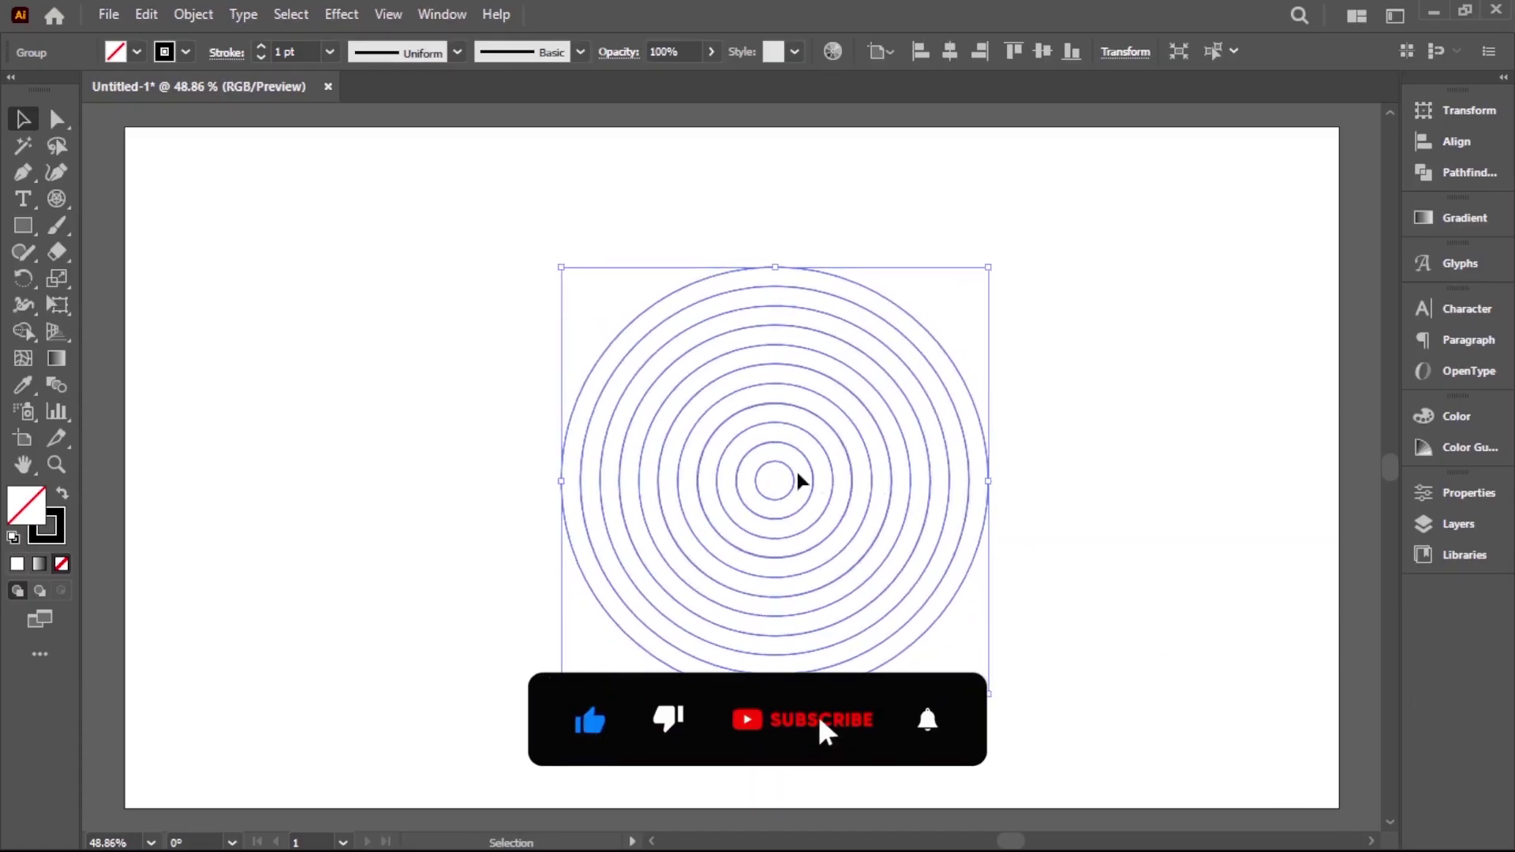
drag(794, 476, 713, 456)
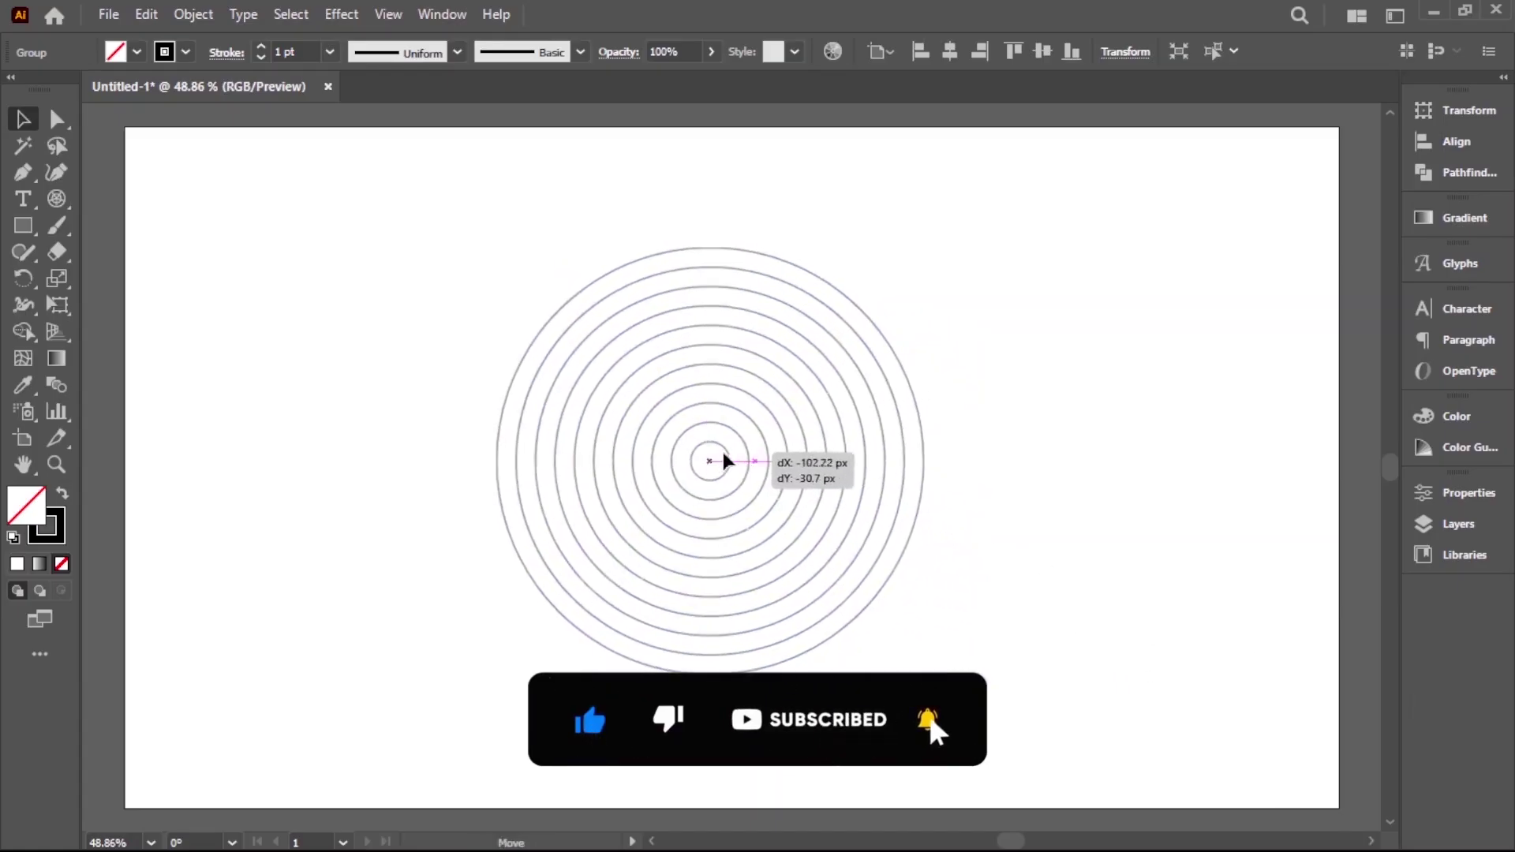
drag(714, 455, 713, 454)
click(1128, 560)
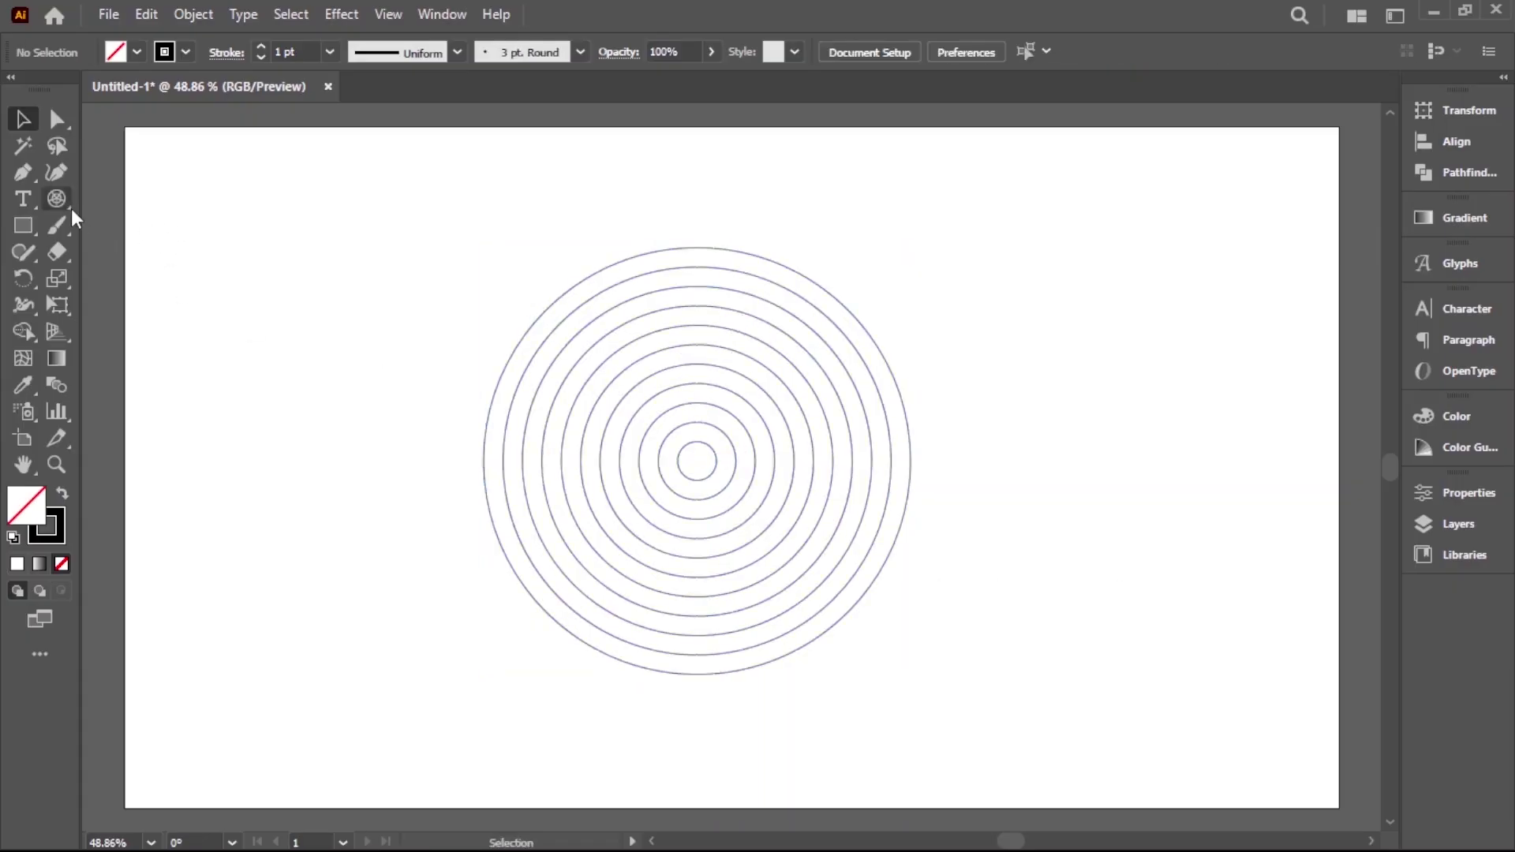
drag(69, 205, 130, 201)
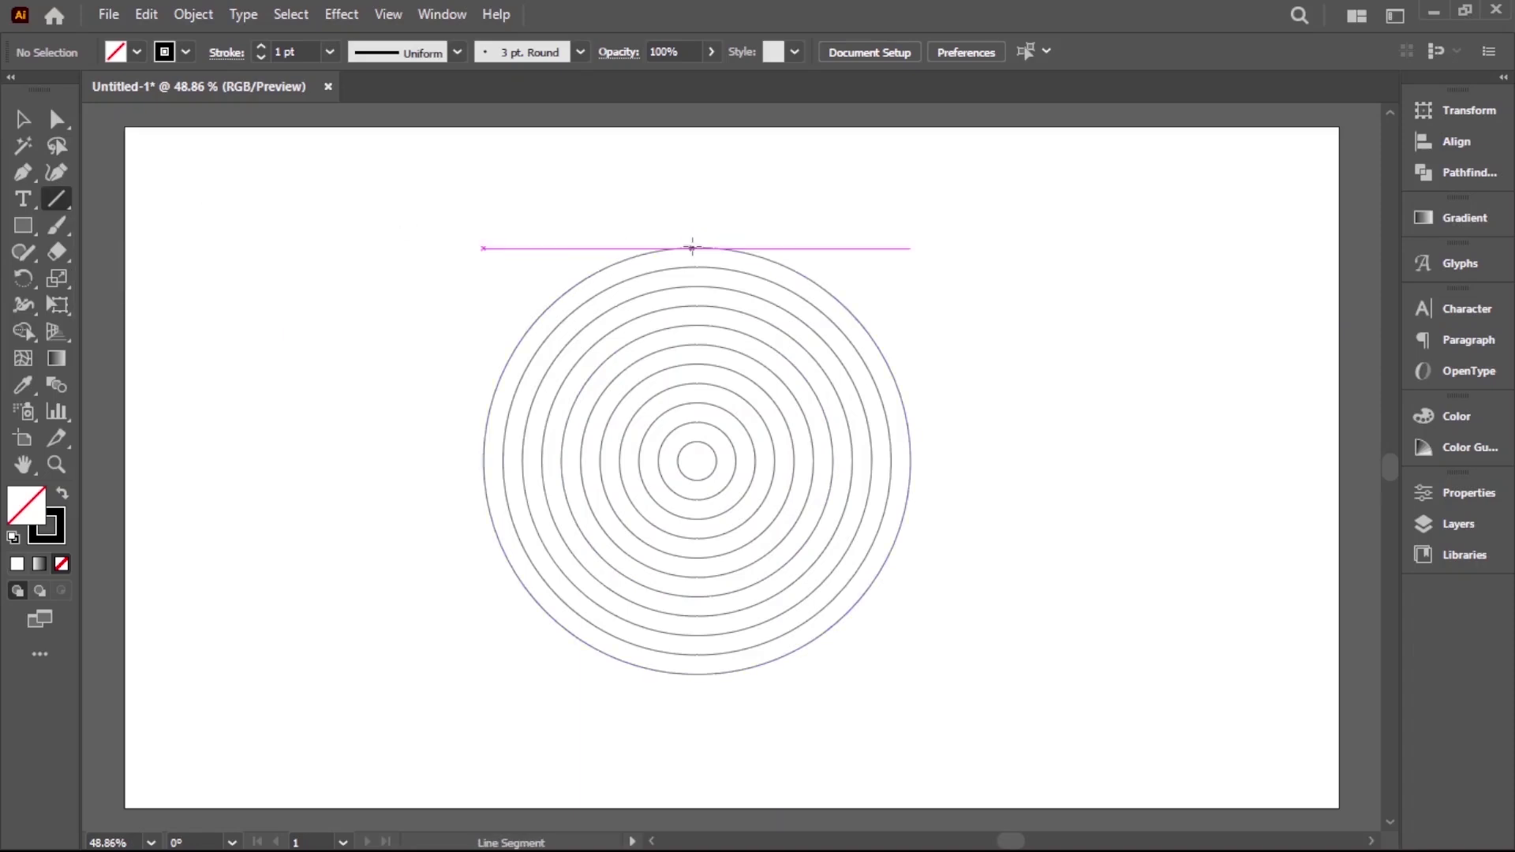
- Draw a long horizontal line tangent to the top of the circle grid
drag(698, 249, 1255, 256)
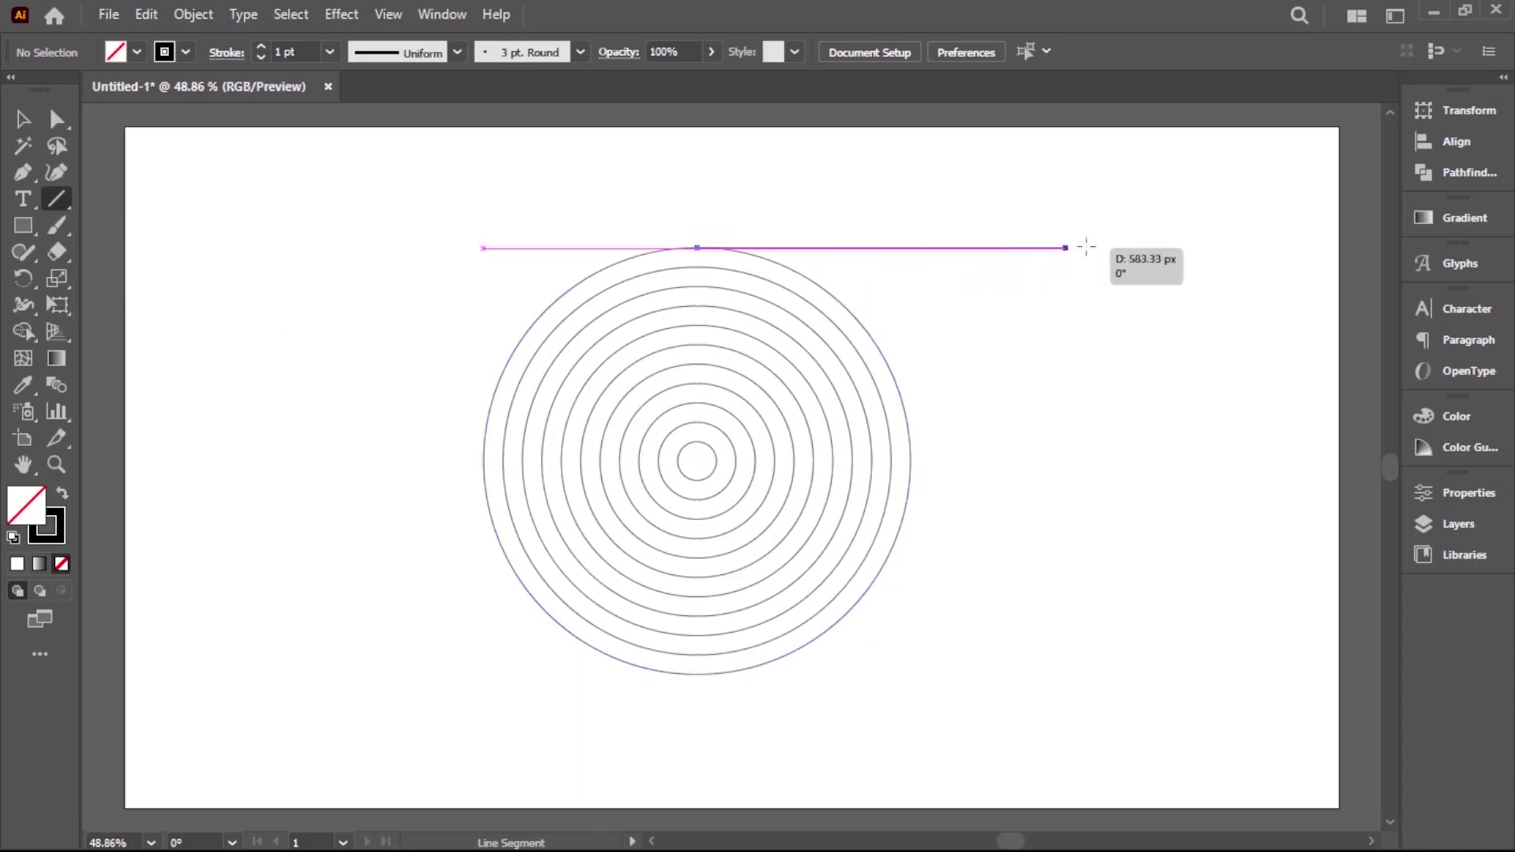
mouse_move(1255, 256)
mouse_down()
mouse_move(1271, 257)
mouse_move(1204, 257)
mouse_up()
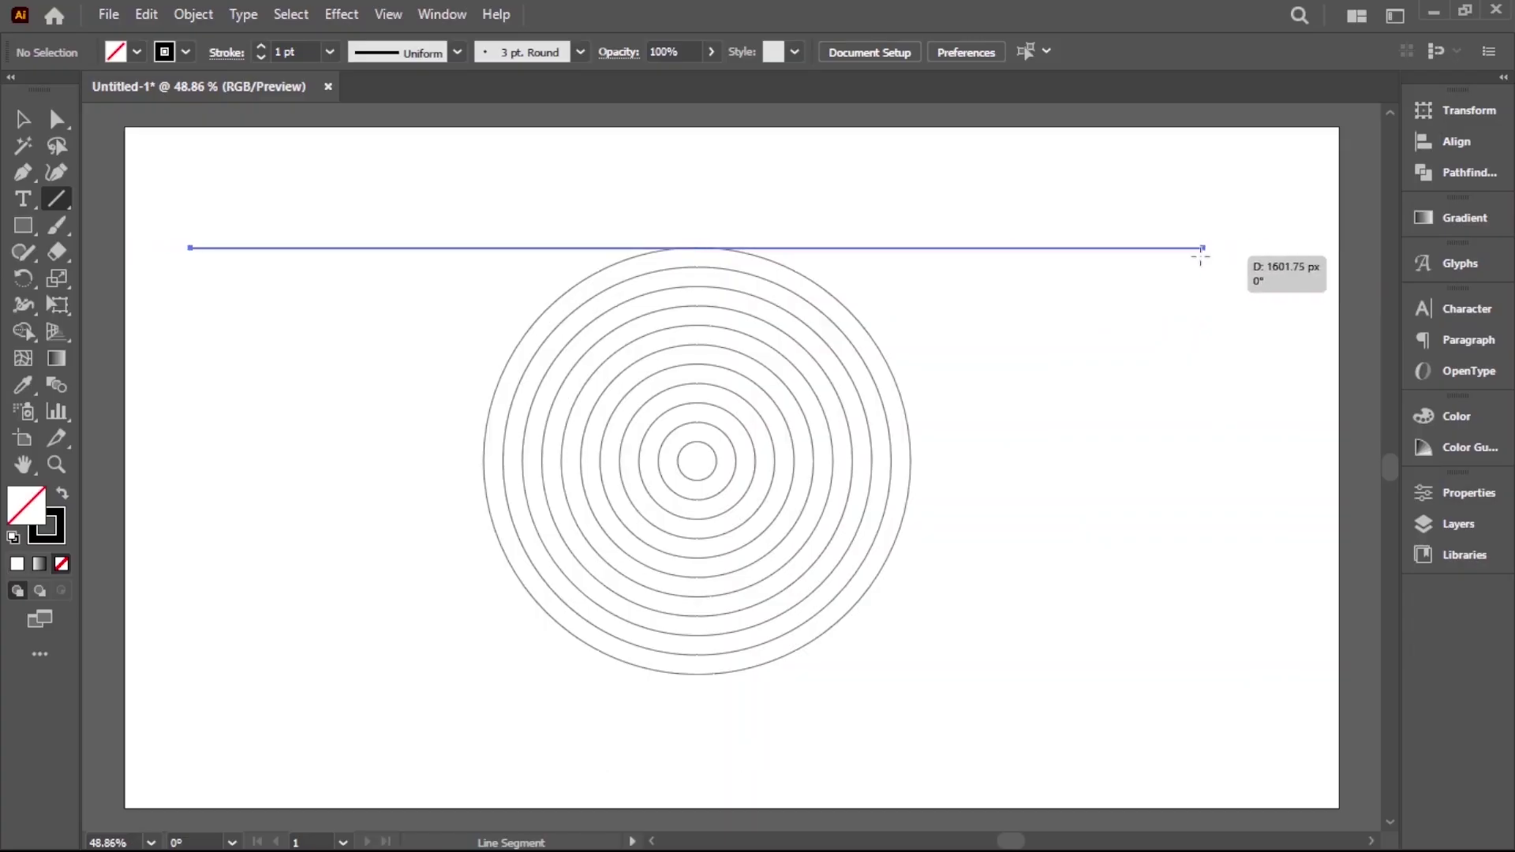
drag(1203, 257, 1198, 257)
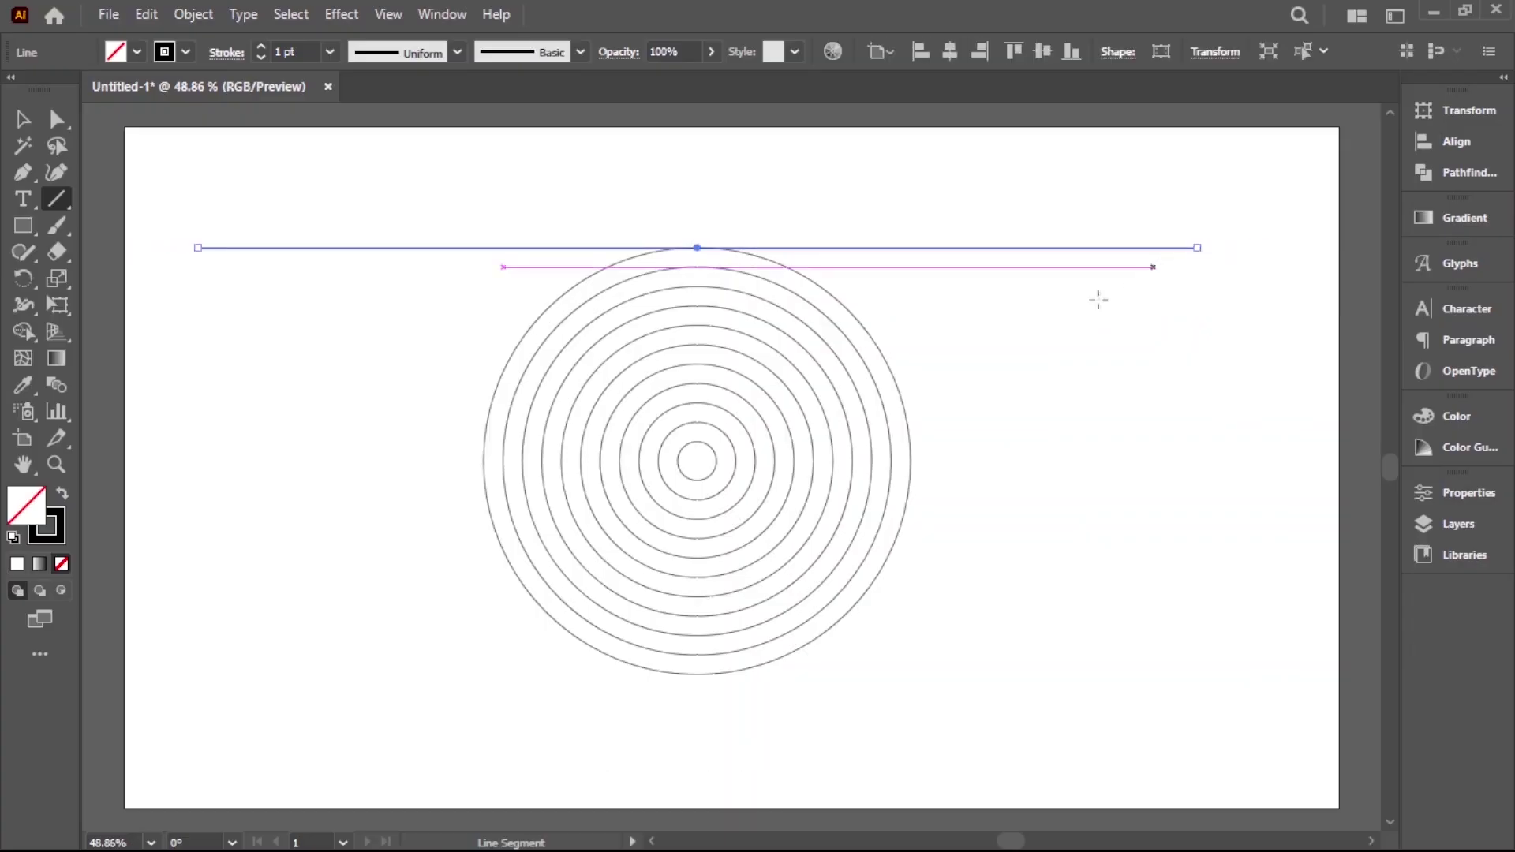
click(26, 126)
click(931, 280)
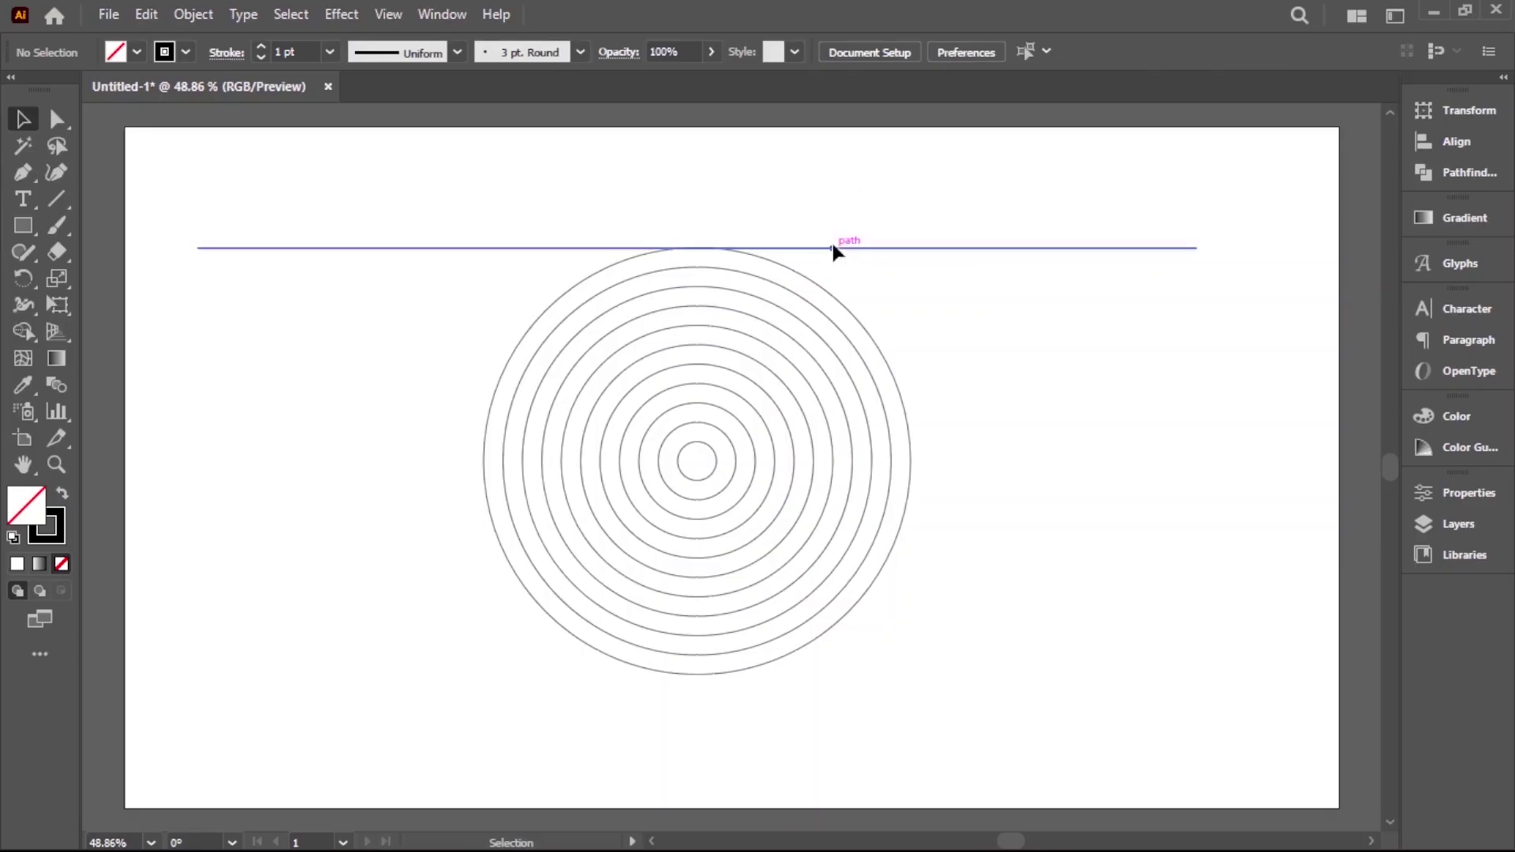
- Duplicate the line downward at even spacing to the circles' centre and group all eleven lines
mouse_move(834, 249)
mouse_down()
mouse_move(835, 270)
mouse_move(745, 270)
mouse_up()
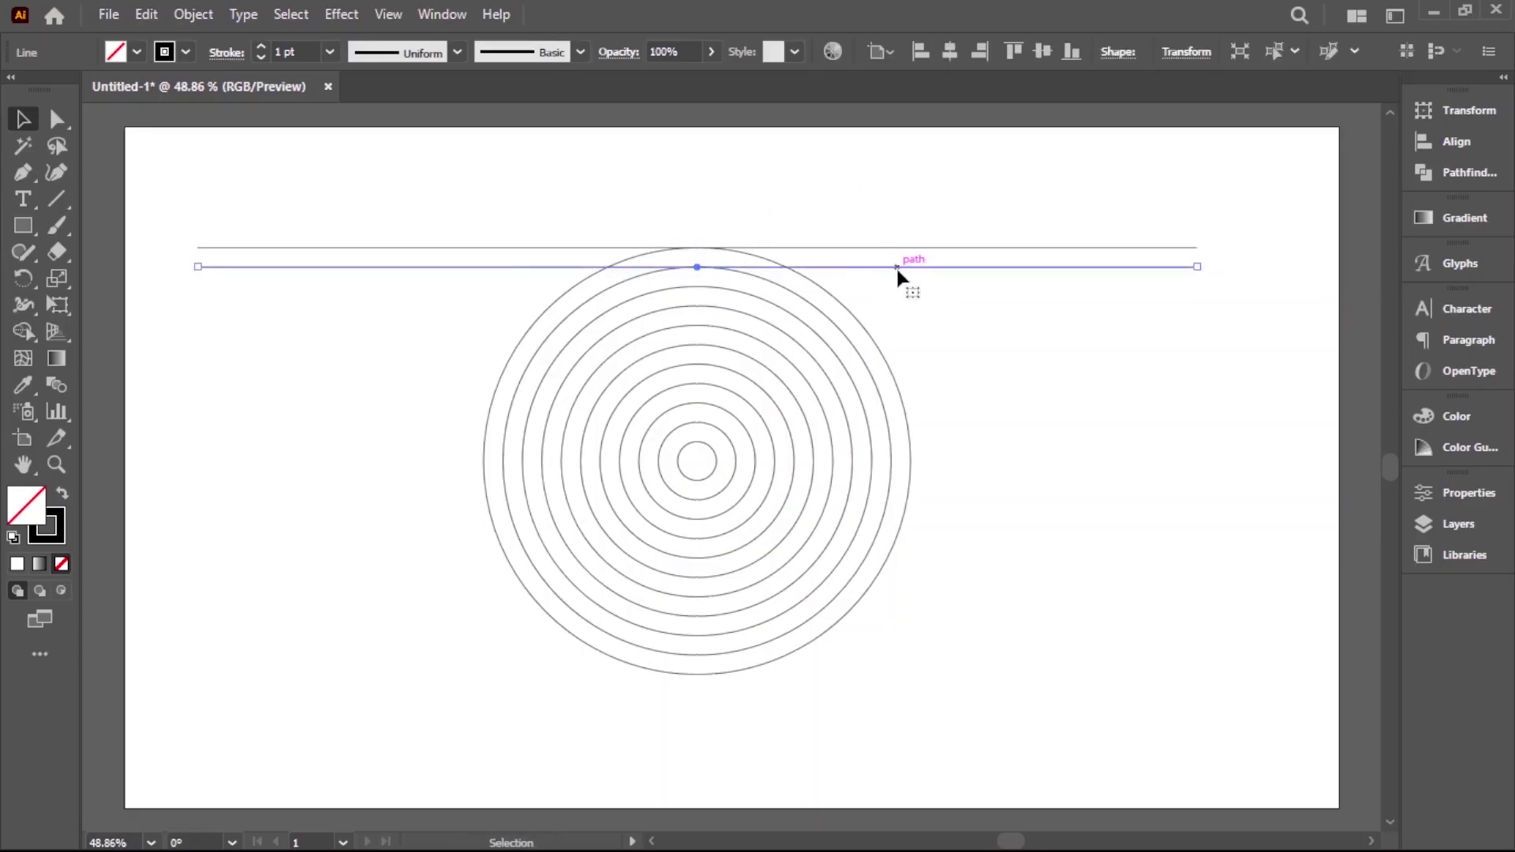
key(ctrl+d)
key(ctrl+d)
key(ctrl+d)
key(ctrl+d)
key(ctrl+d)
key(ctrl+d)
key(ctrl+d)
key(ctrl+d)
key(ctrl+d)
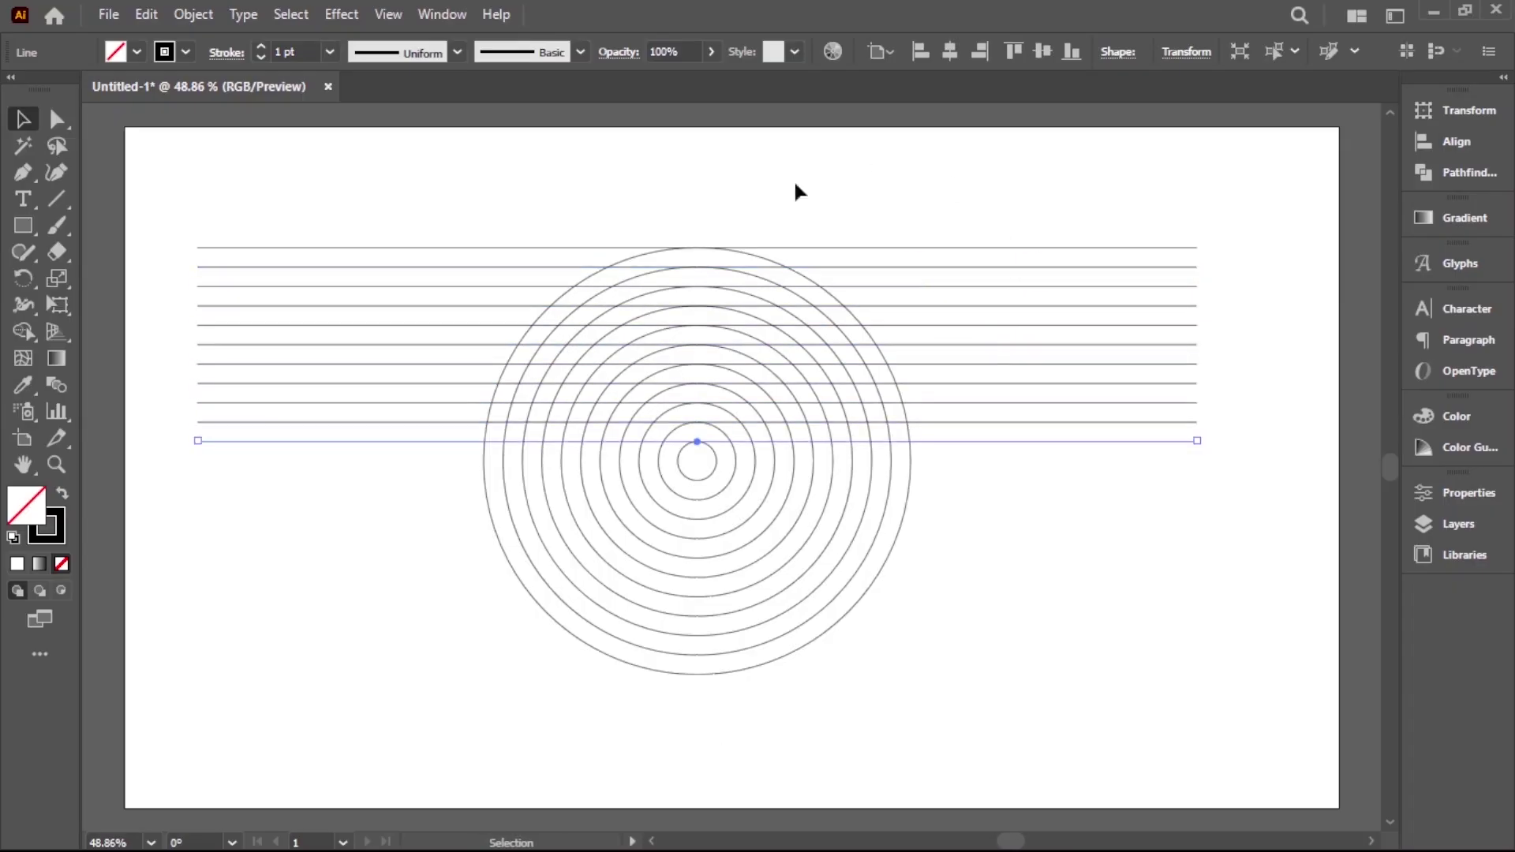
click(1006, 527)
drag(1008, 213, 1048, 446)
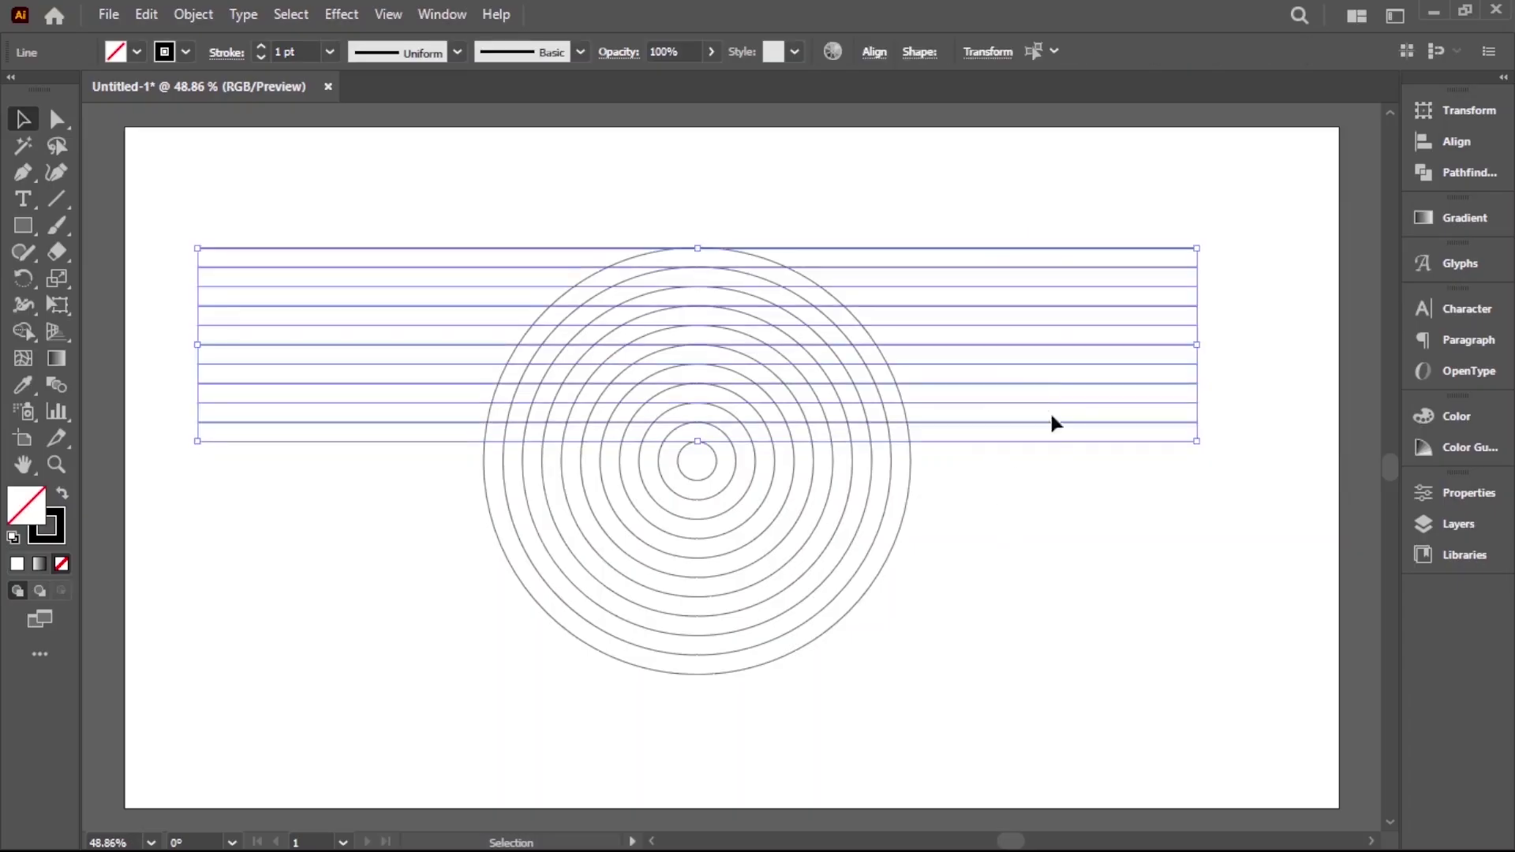
right_click(1043, 387)
click(1090, 523)
click(1075, 221)
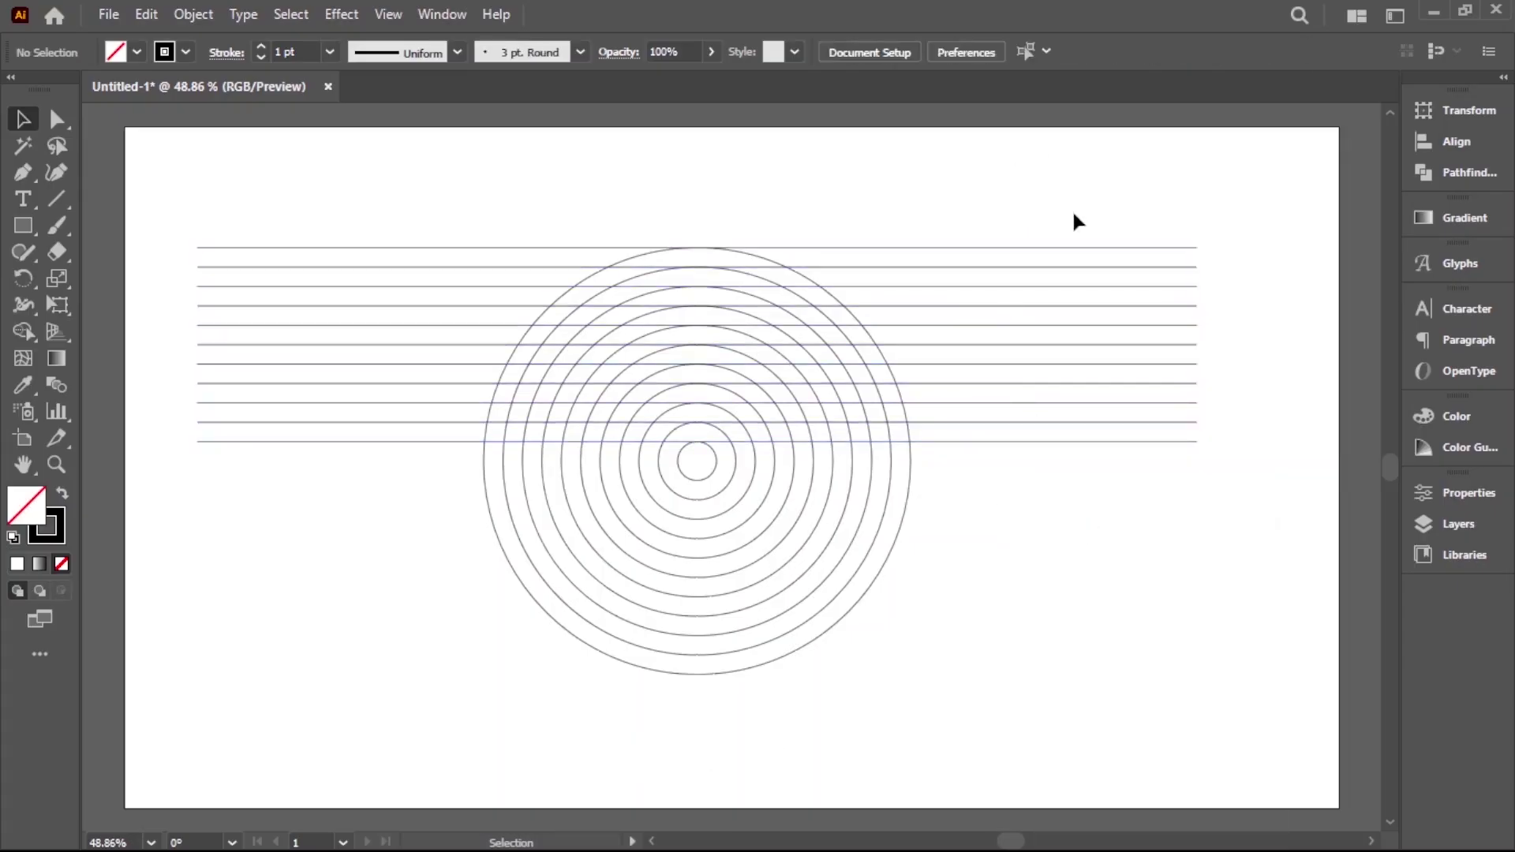
- Select the circle grid and turn on the rulers
click(1030, 247)
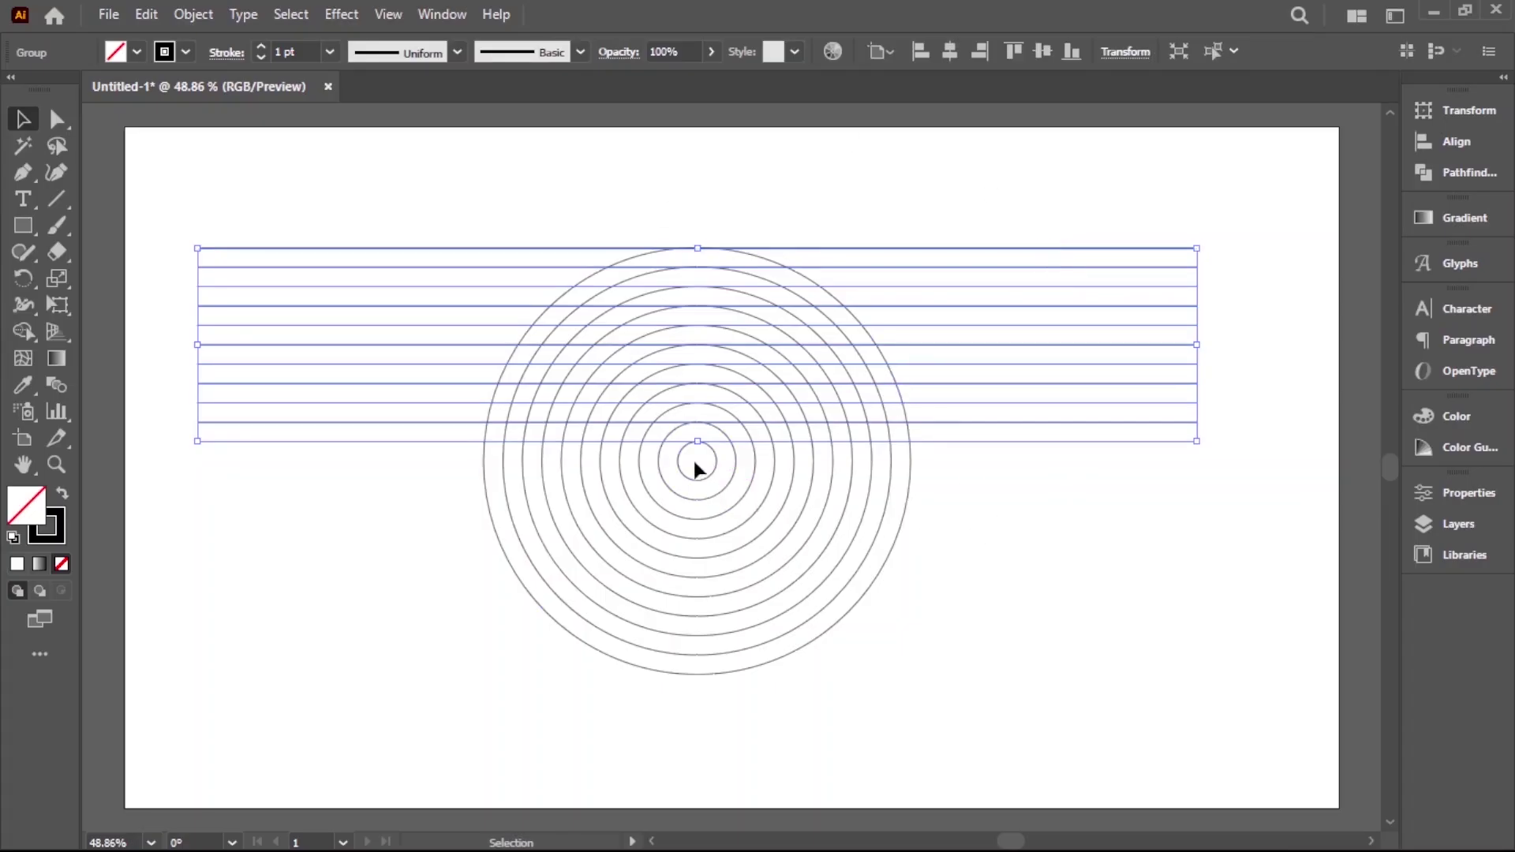
click(1089, 596)
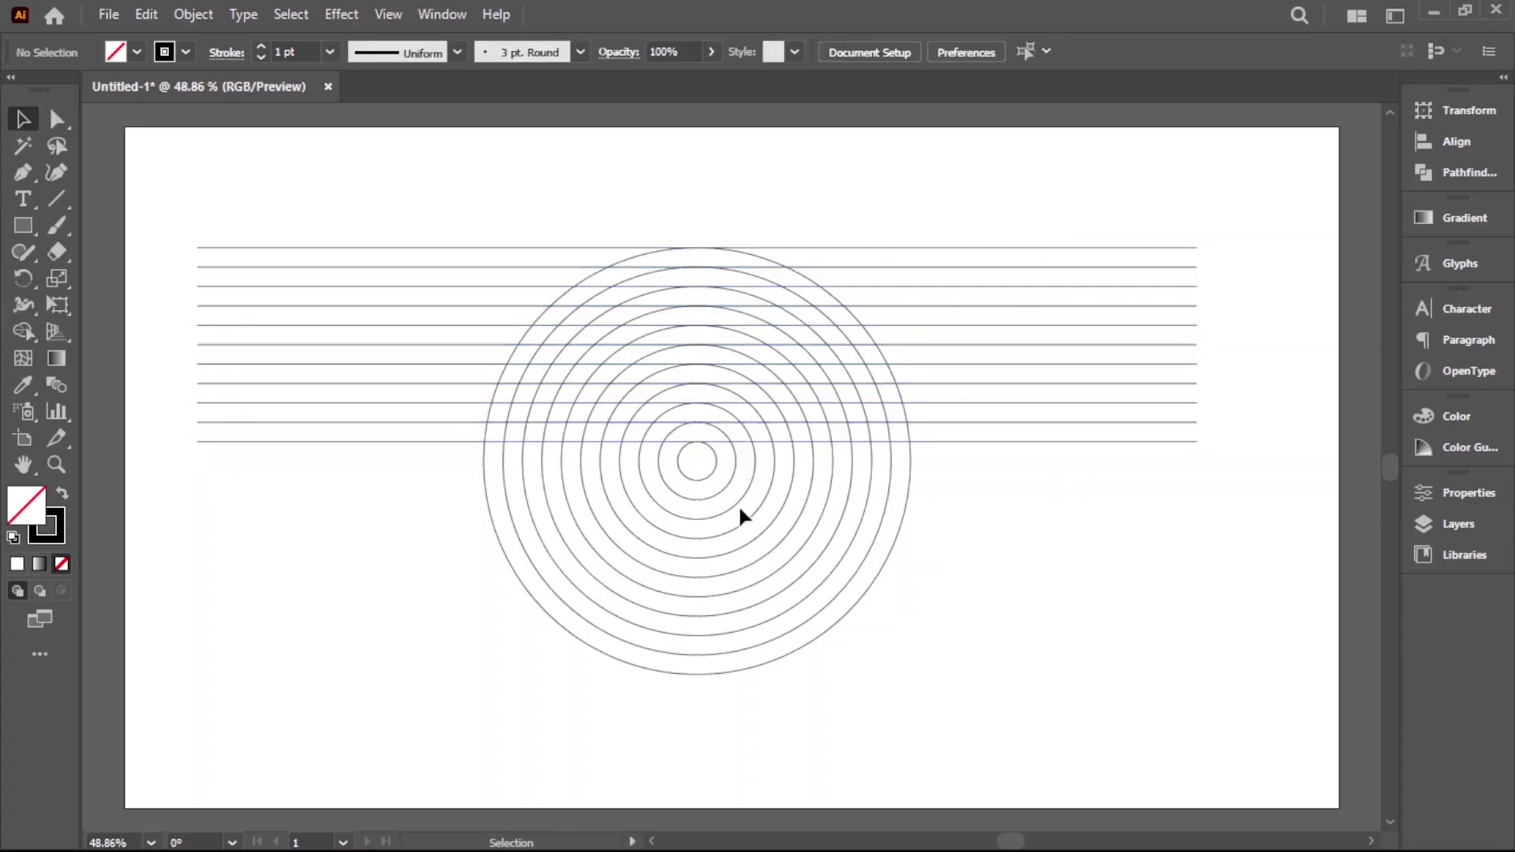
click(713, 471)
click(383, 18)
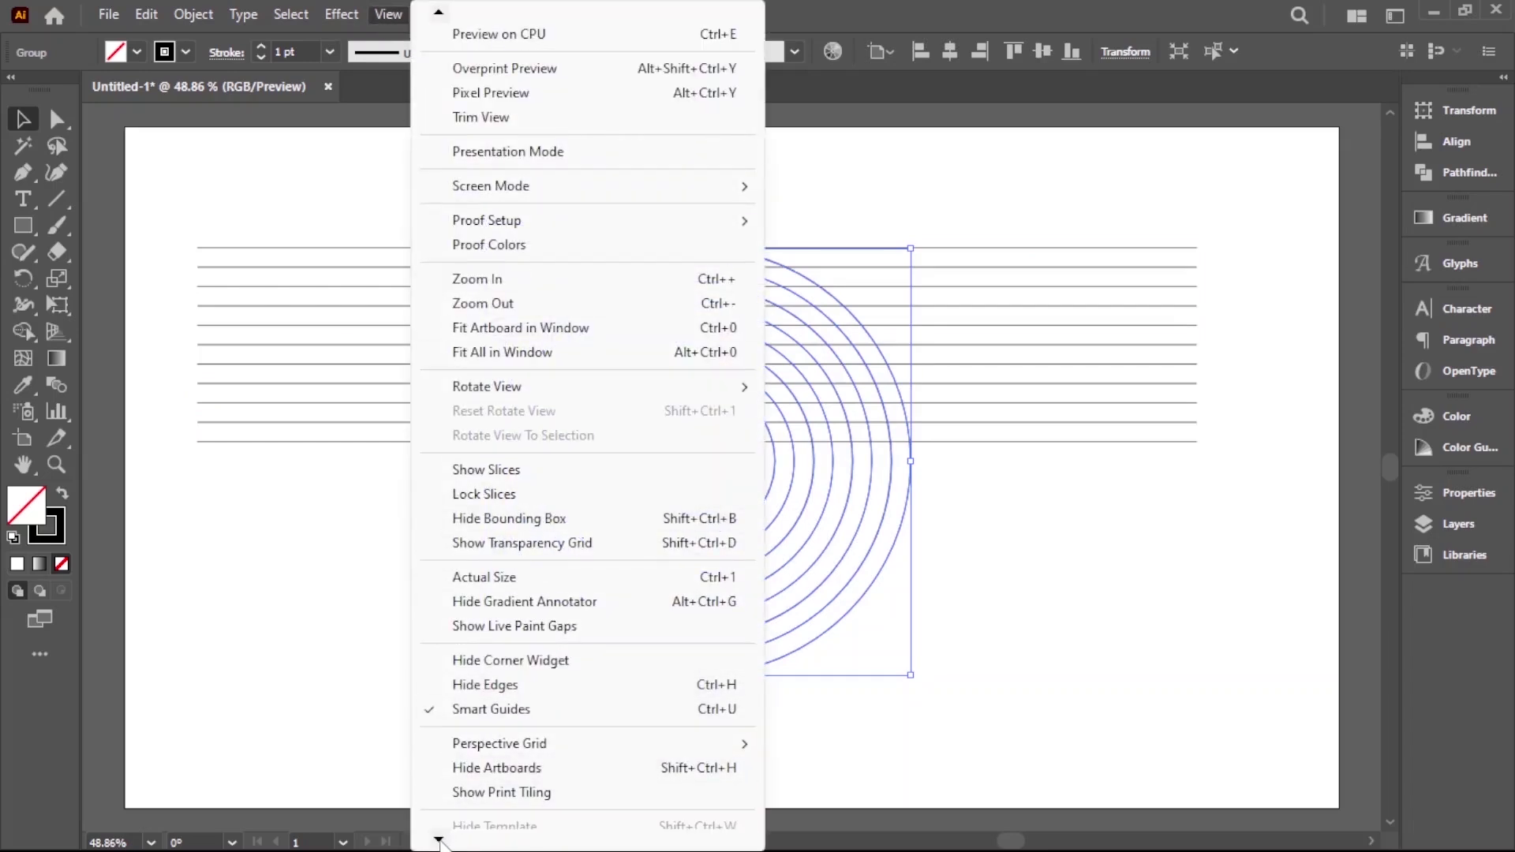
mouse_move(471, 755)
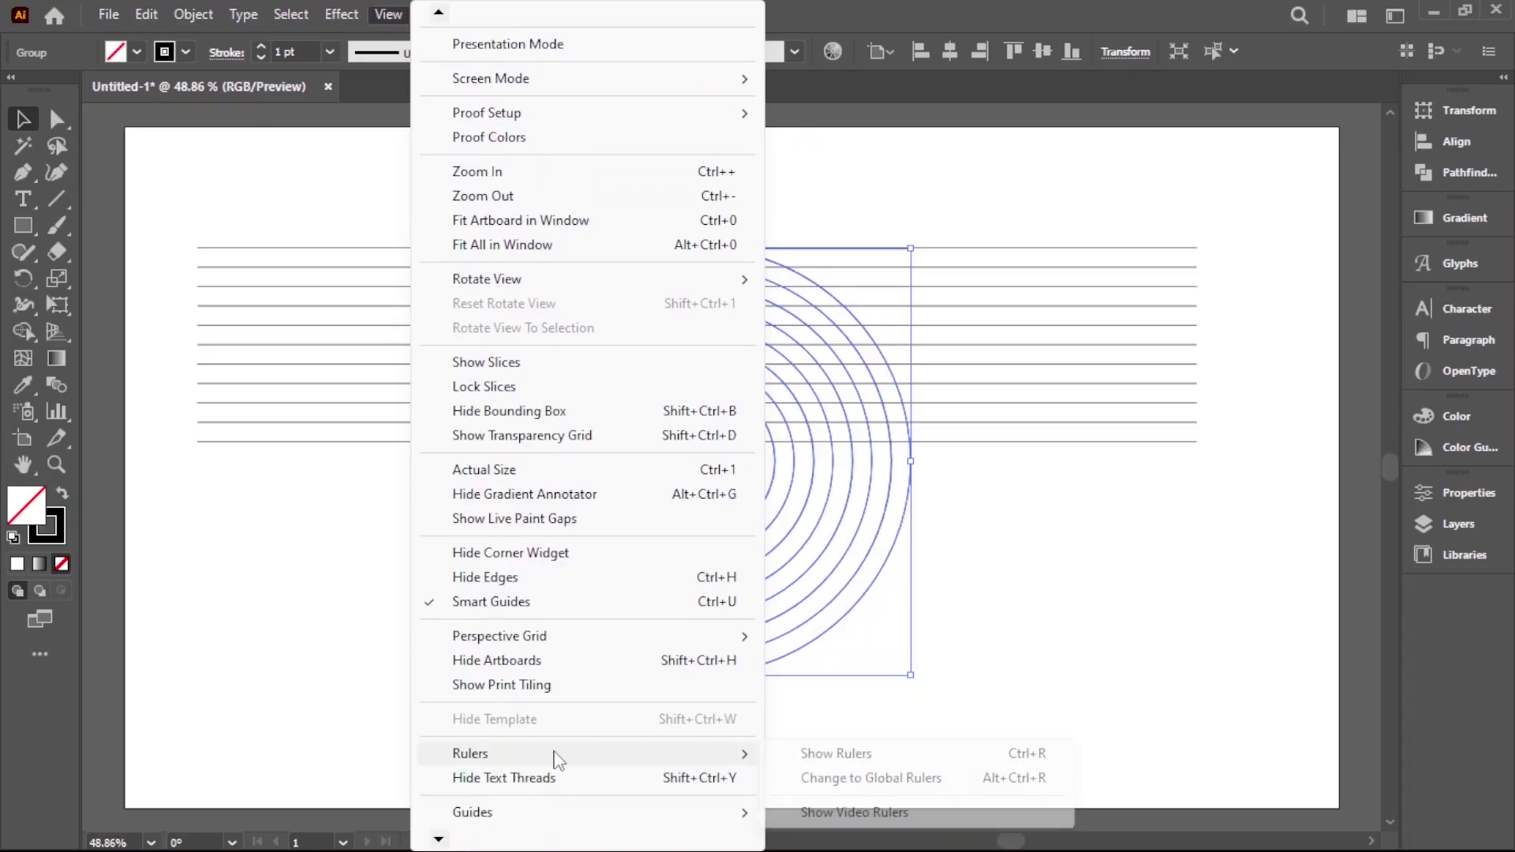
click(833, 754)
- Add vertical and horizontal guides through the circles' centre, then reselect the line group
drag(101, 560, 699, 578)
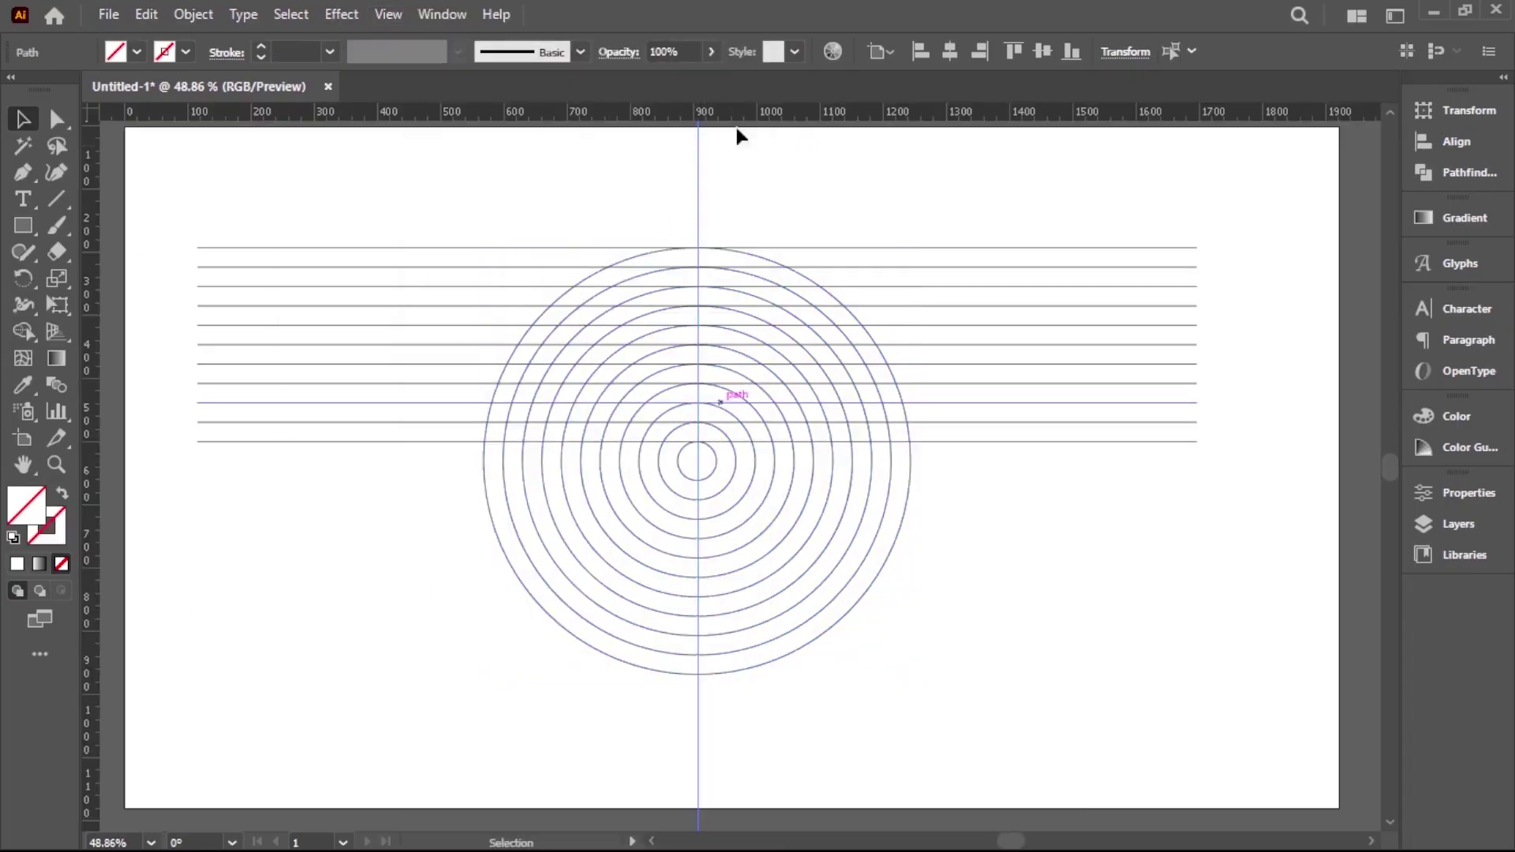
click(731, 483)
drag(746, 126, 742, 460)
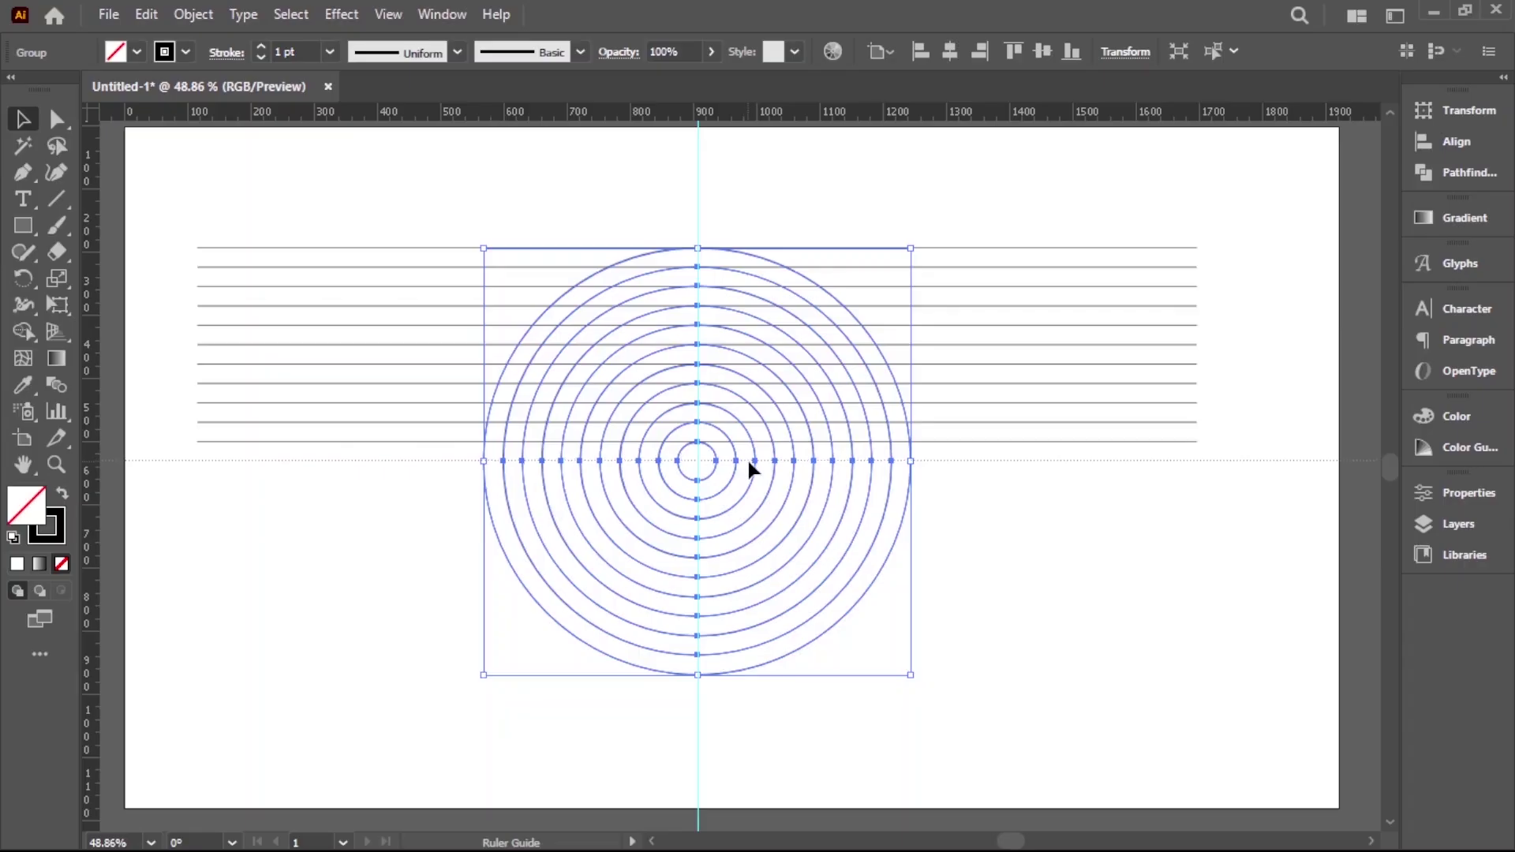
drag(748, 461, 748, 458)
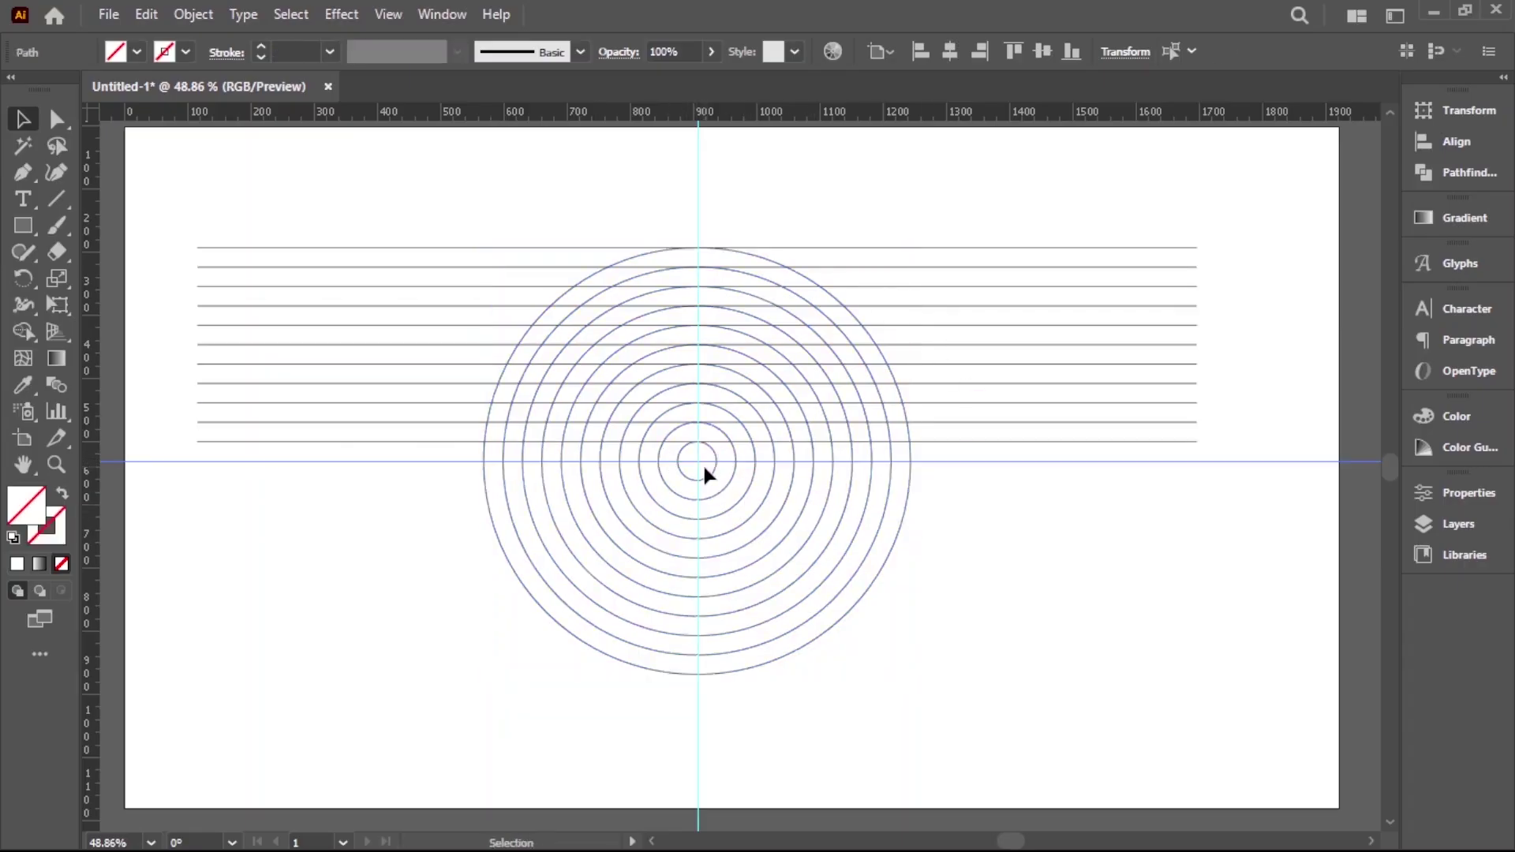
click(1121, 473)
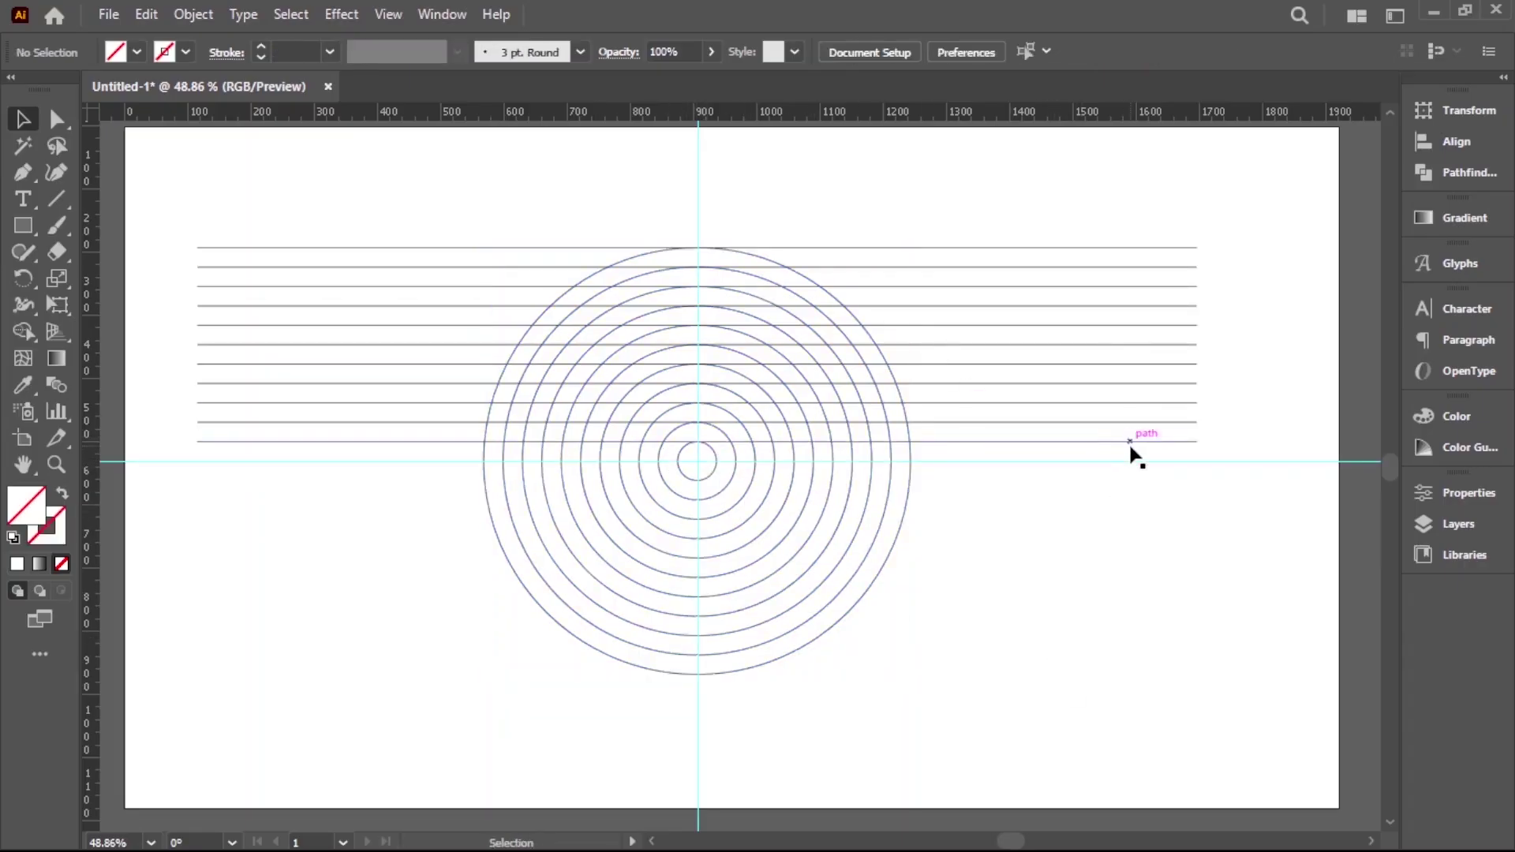
click(1131, 443)
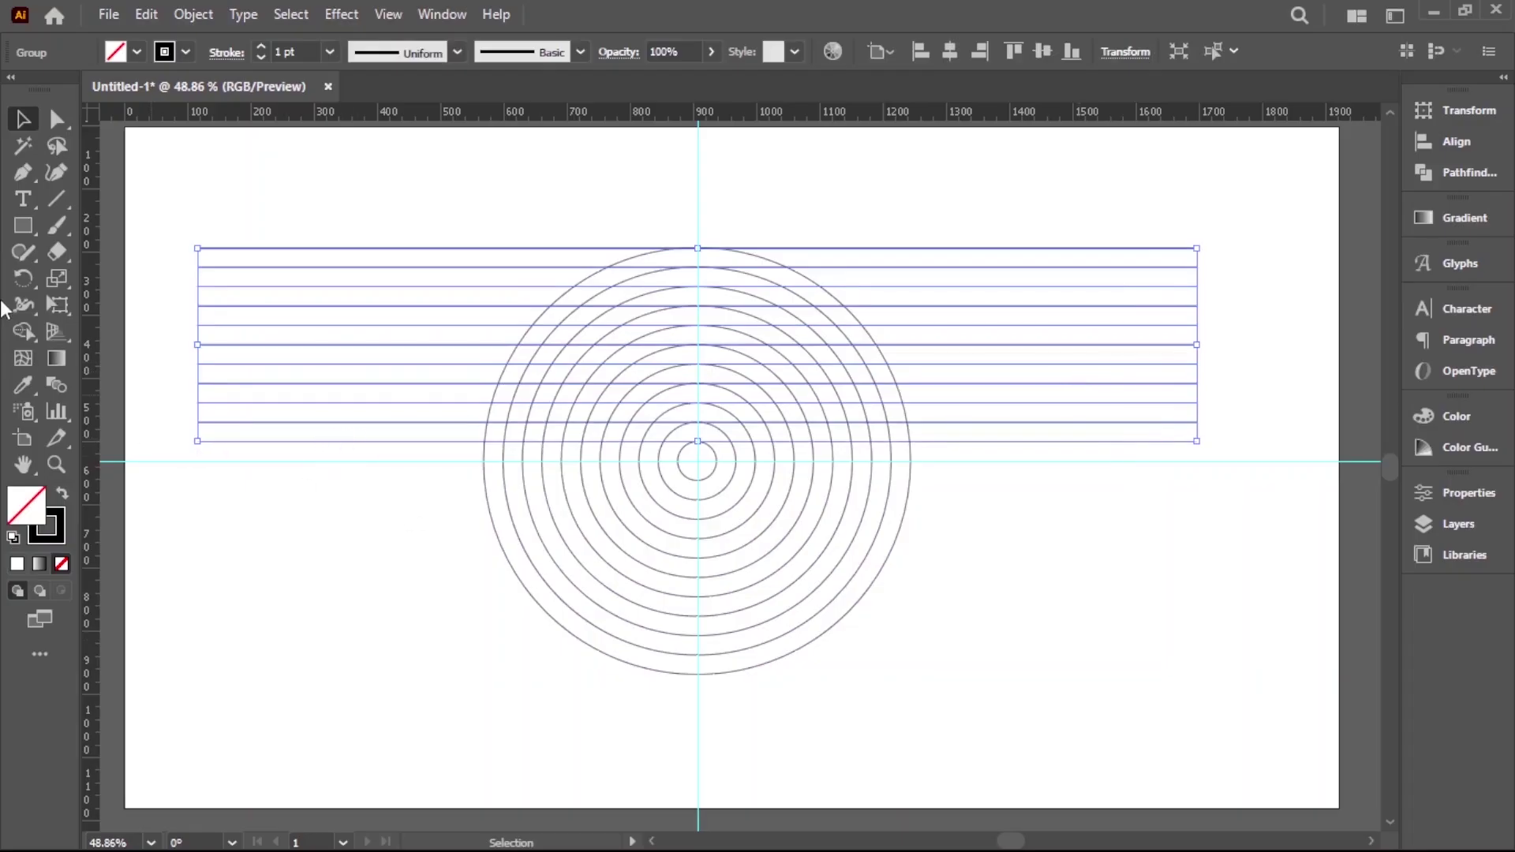
click(24, 278)
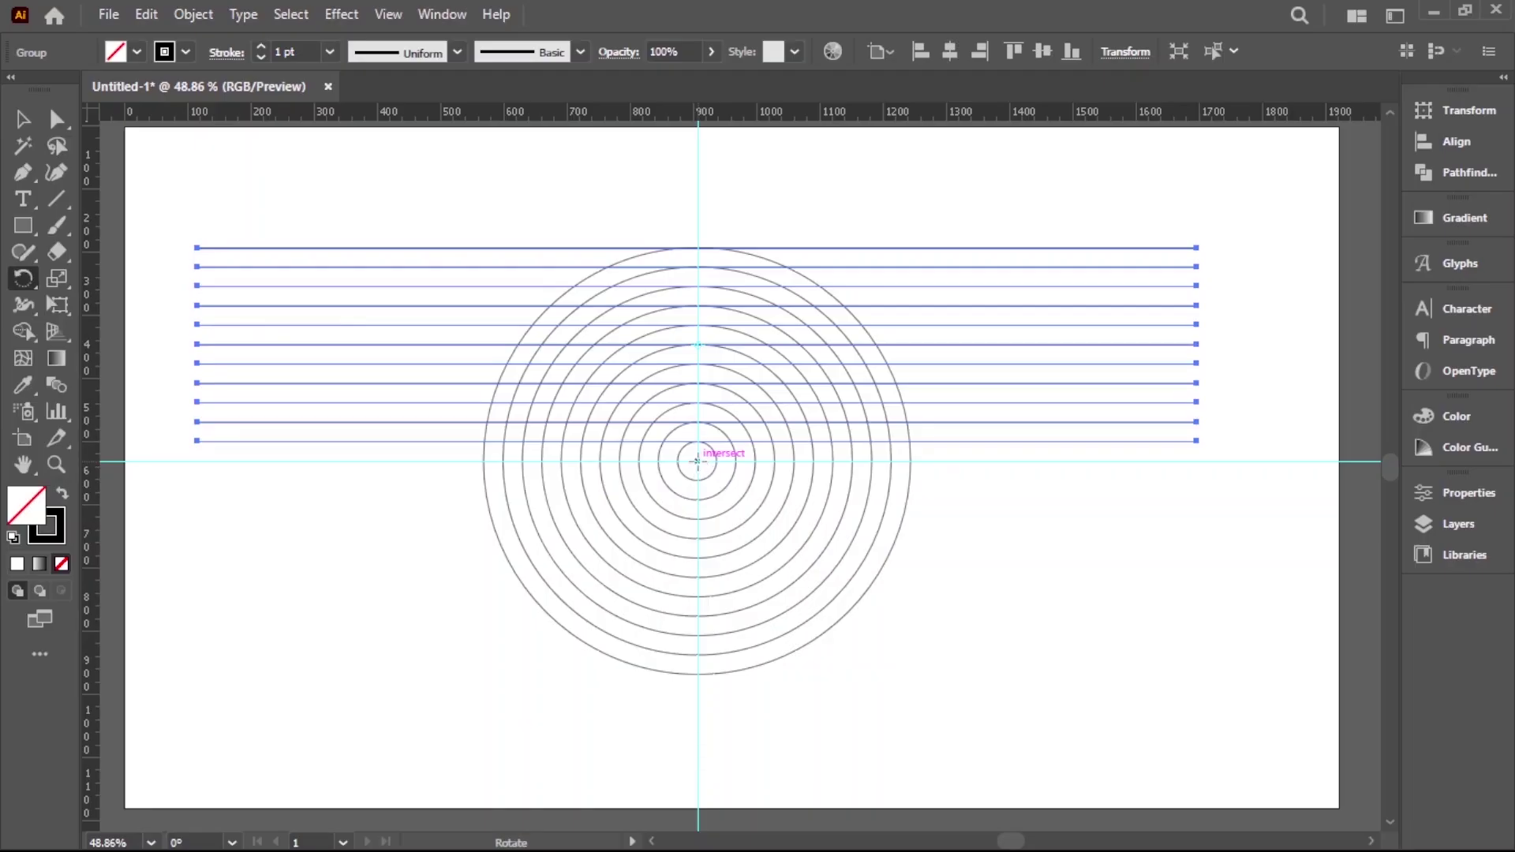
- Make two copies of the line group rotated 120° about the circles' centre
alt+click(696, 461)
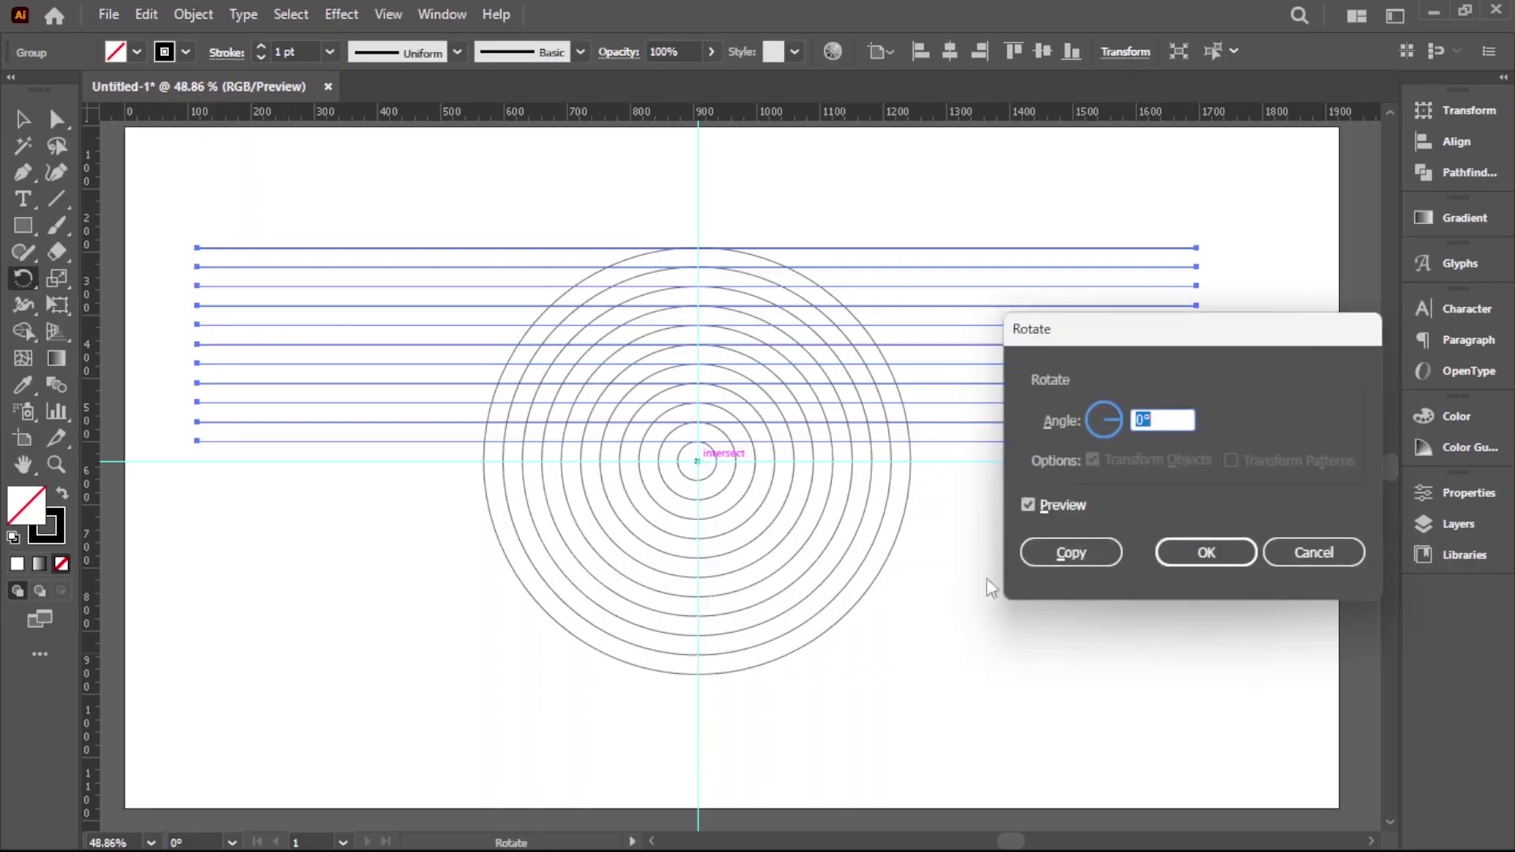
text(120)
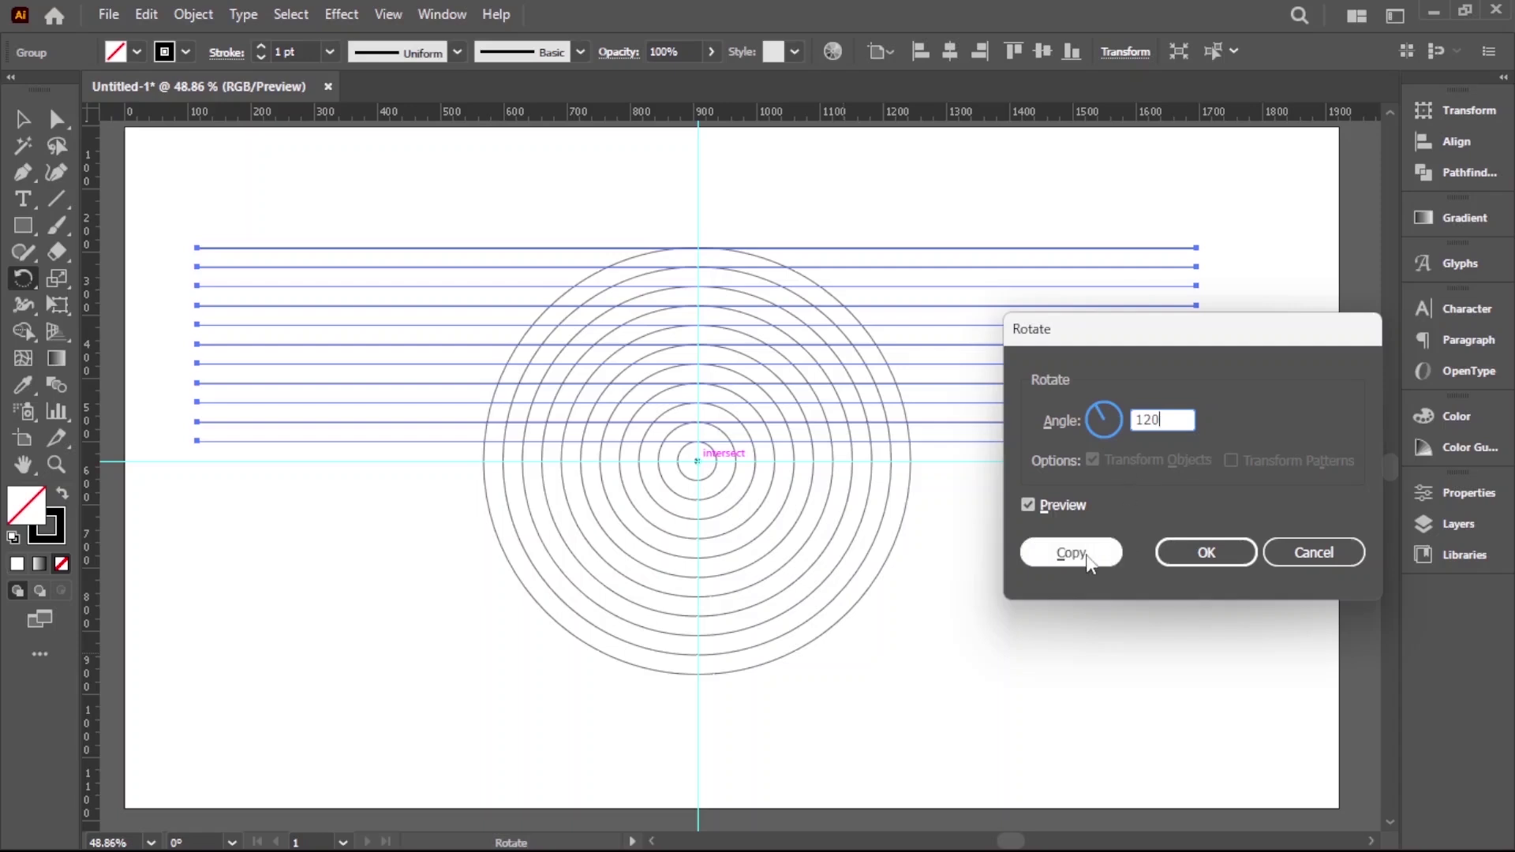
click(1087, 556)
key(v)
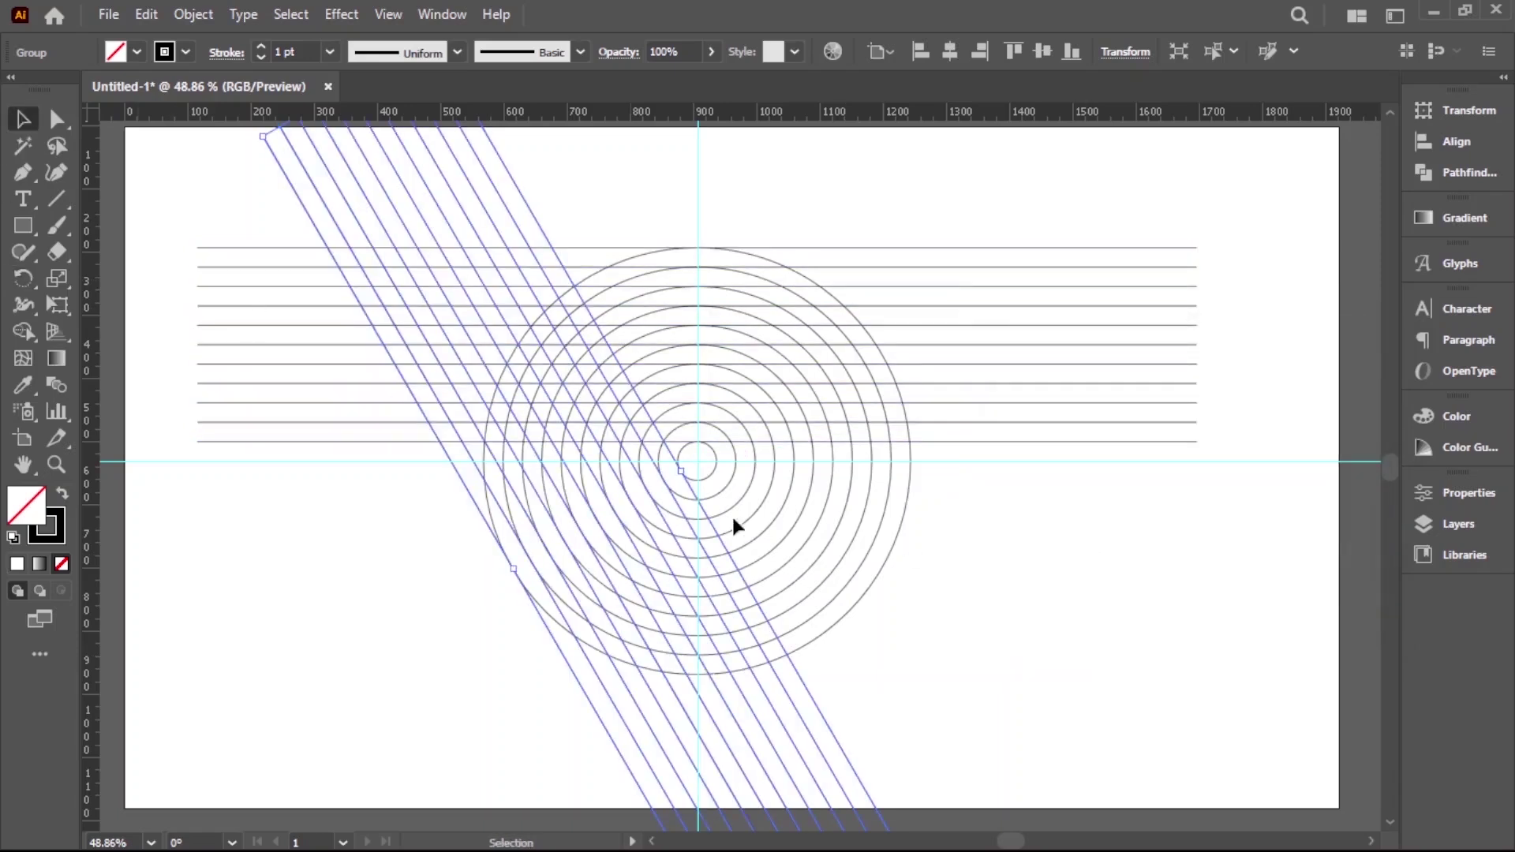
key(ctrl+d)
- Deselect everything and hide the guides
click(872, 707)
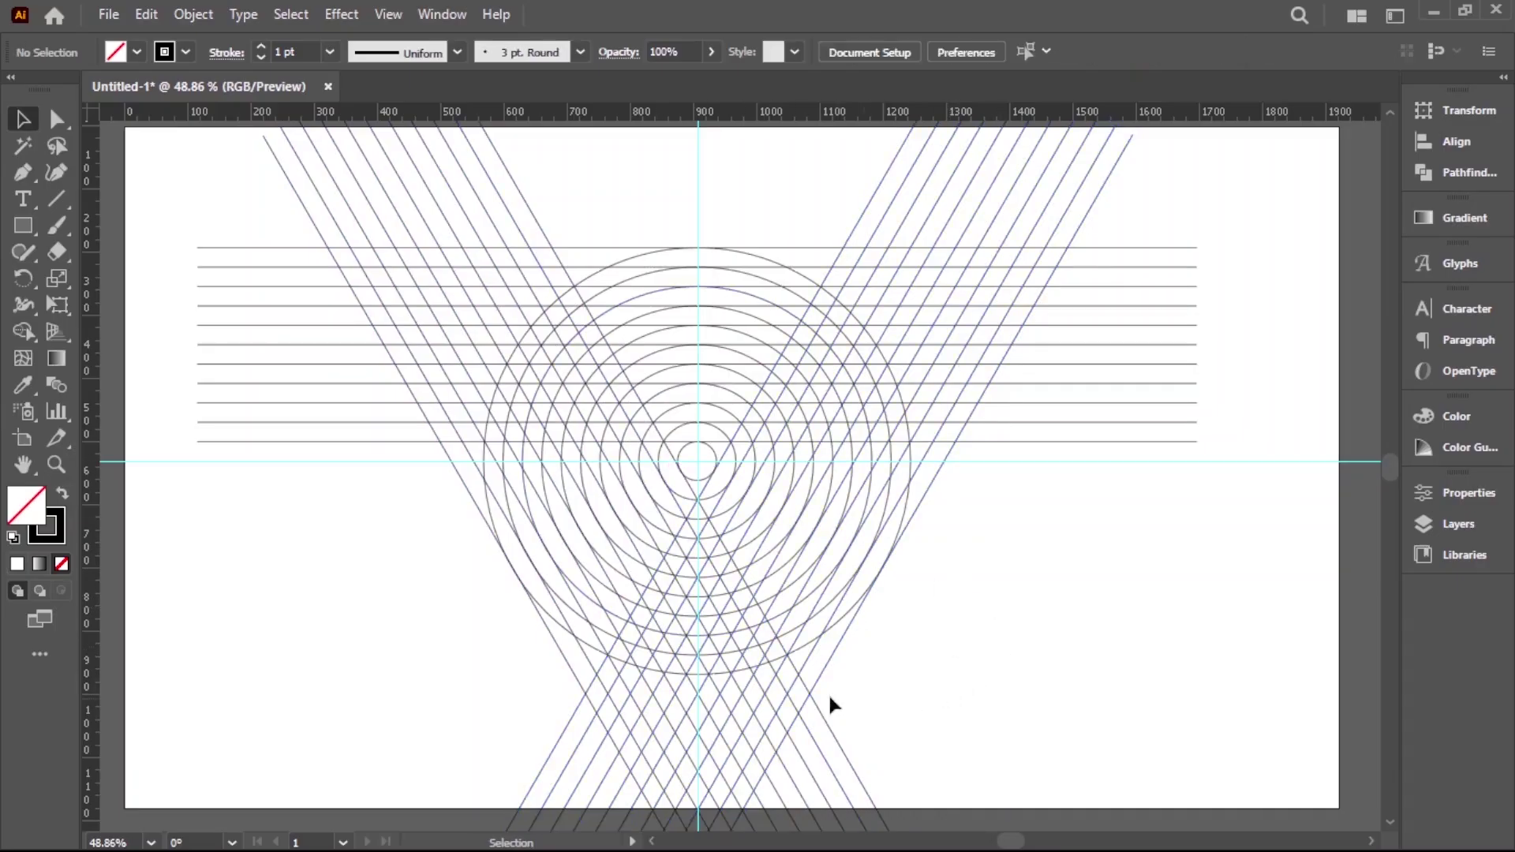
right_click(999, 577)
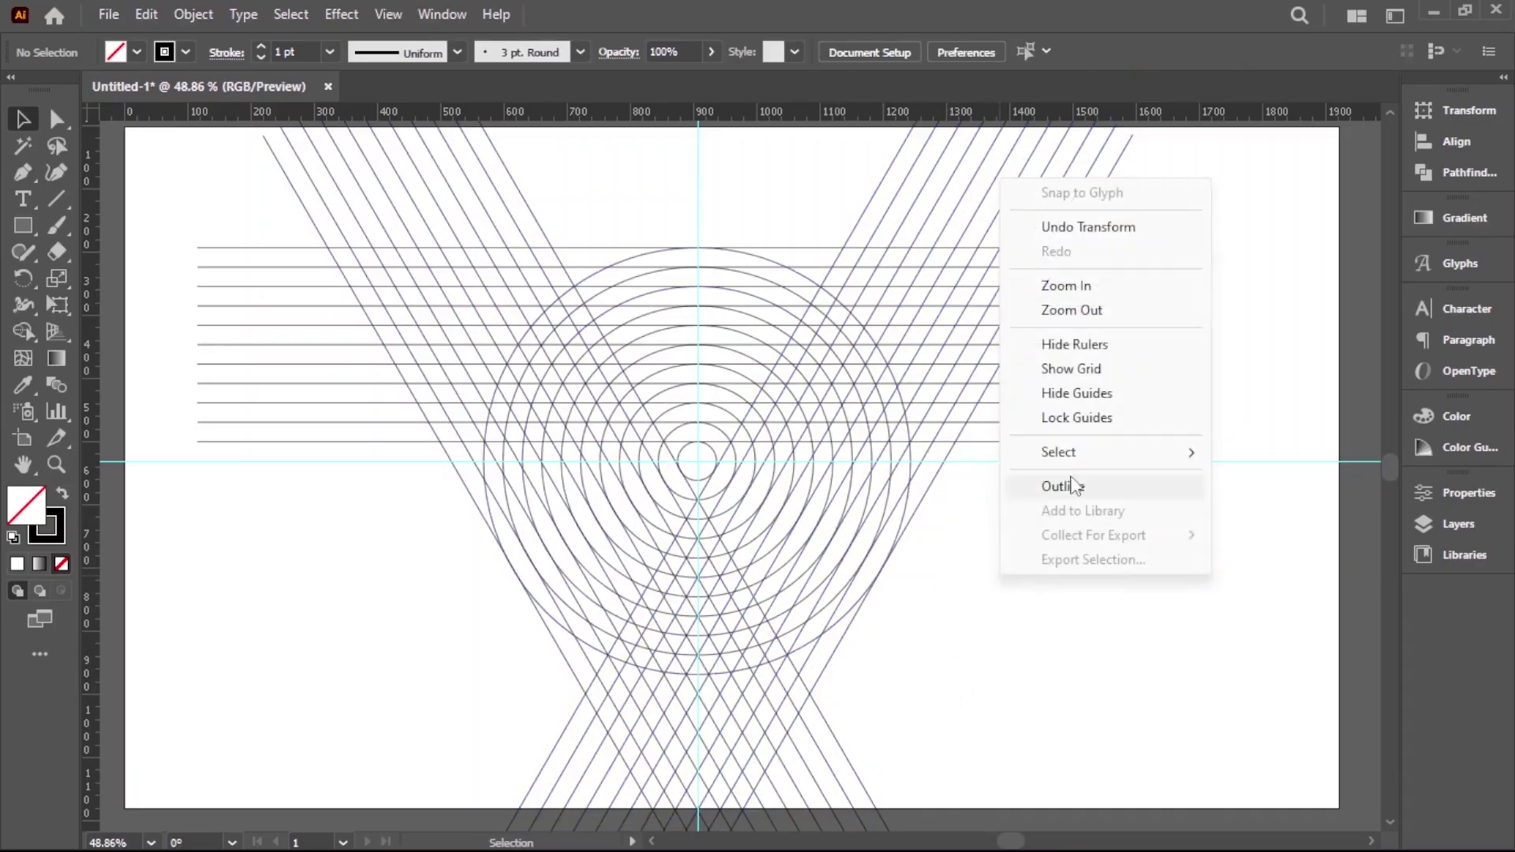
click(1102, 393)
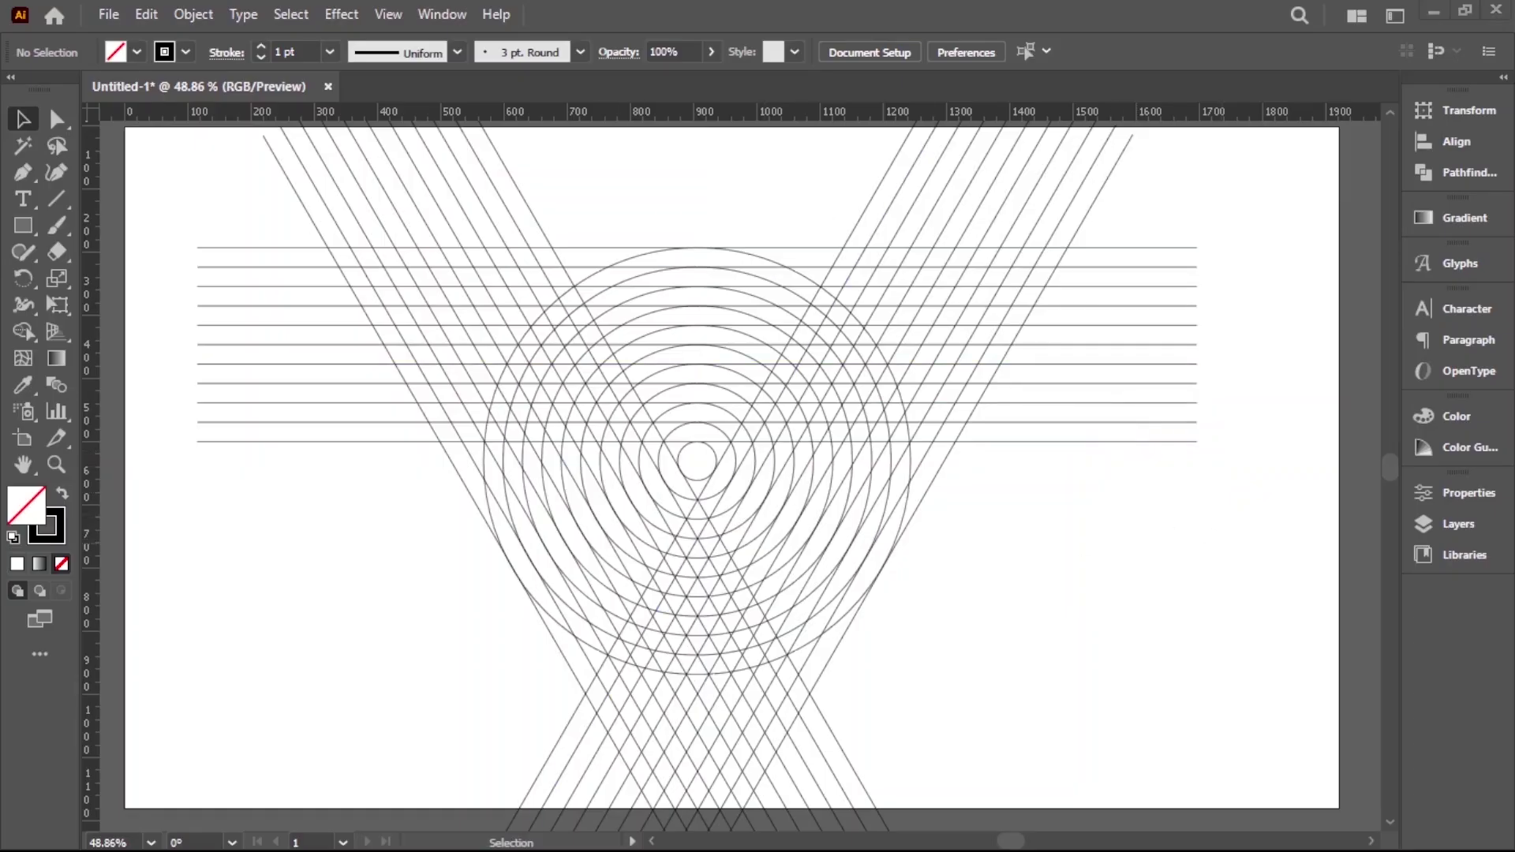
scroll(721, 469, up, 1)
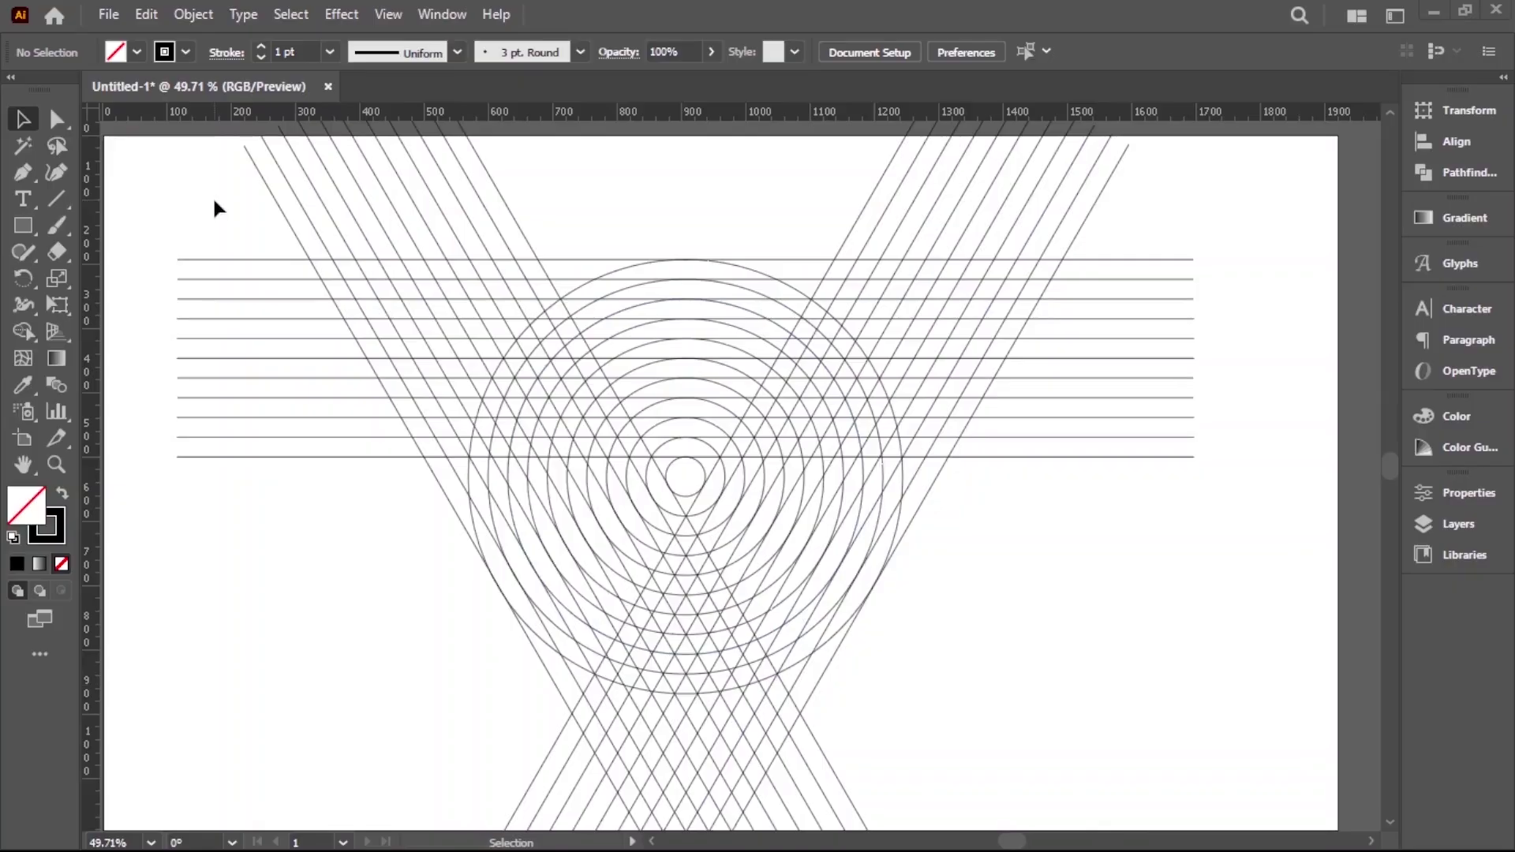
- With Shape Builder, black fill and no stroke, fill the innermost circle solid black
drag(216, 207, 1157, 731)
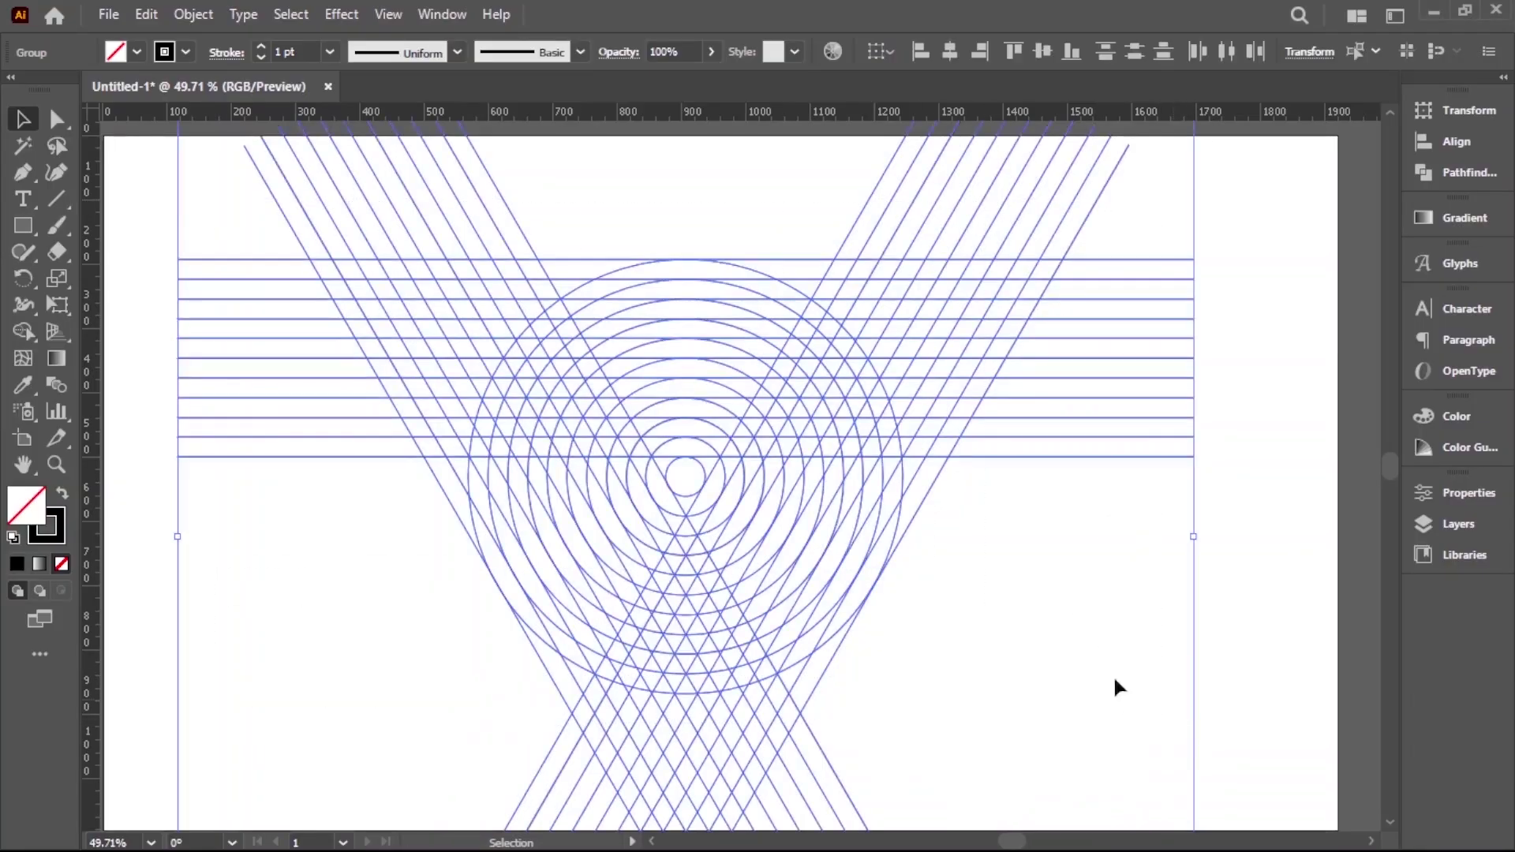
click(23, 332)
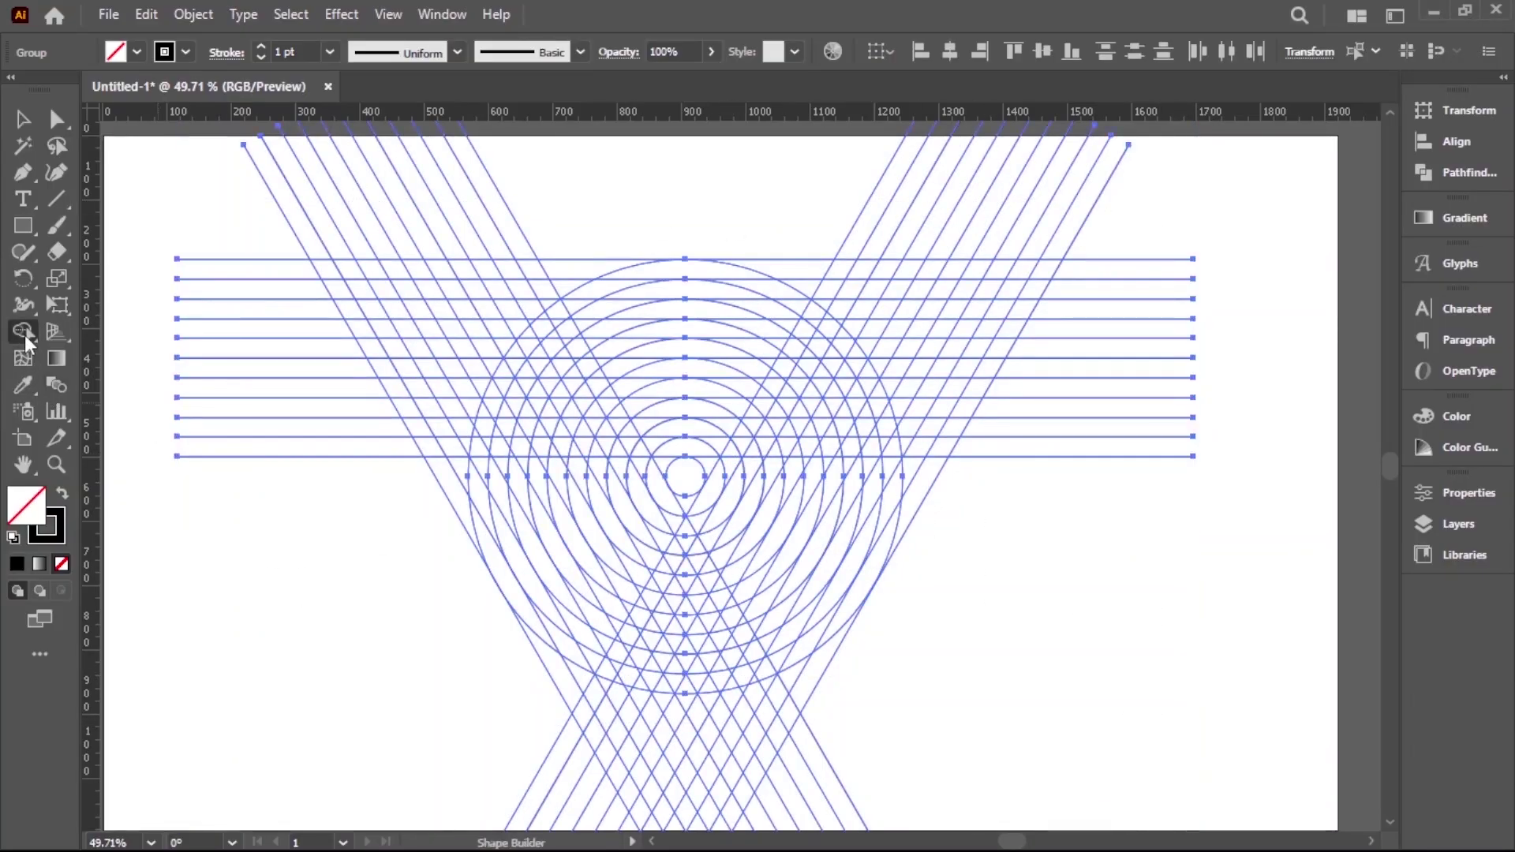
click(137, 52)
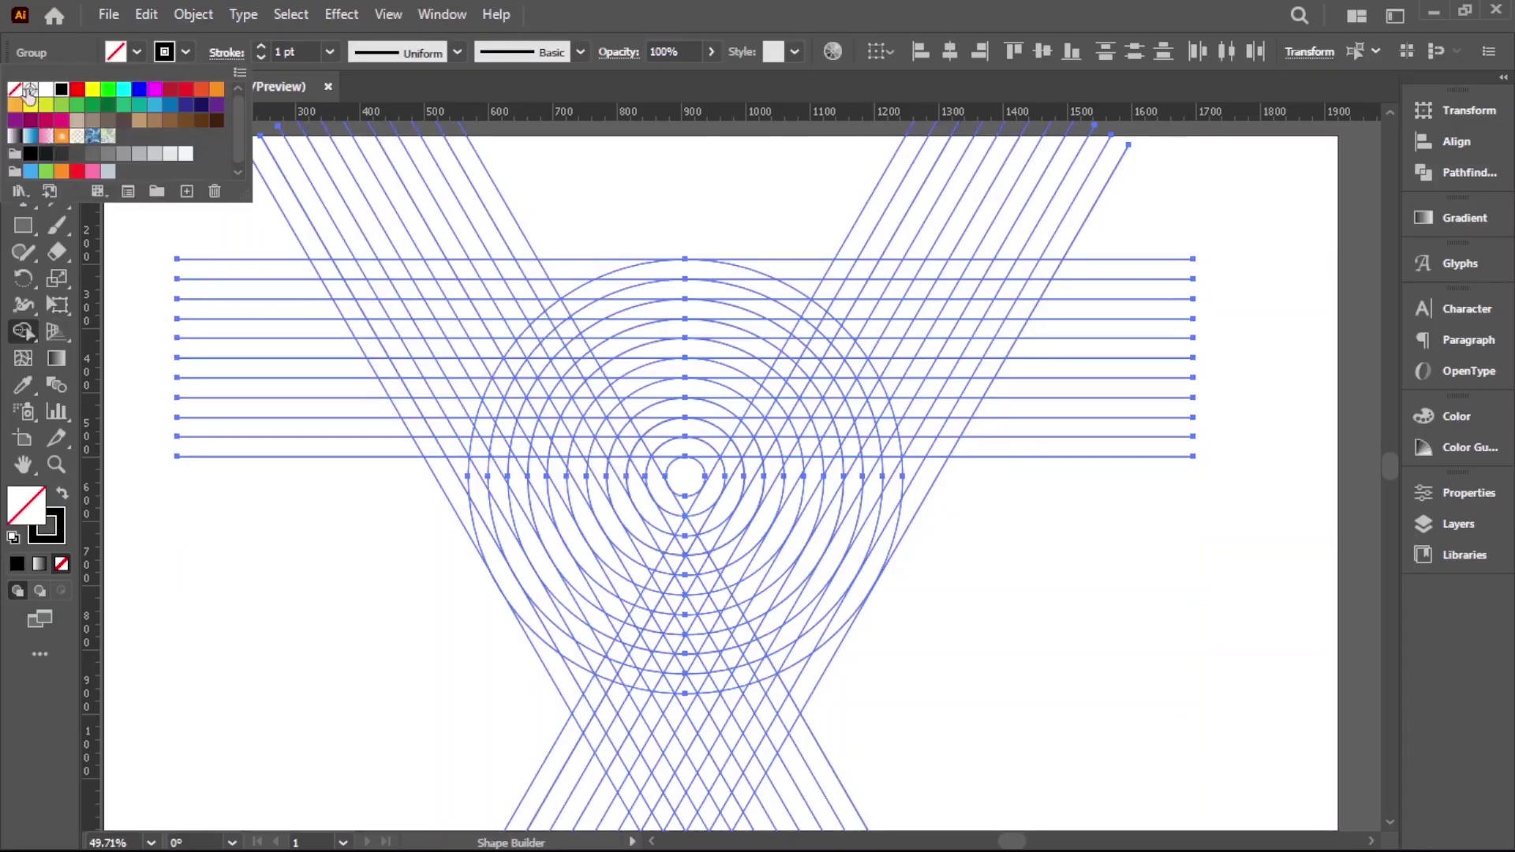
click(14, 89)
click(139, 57)
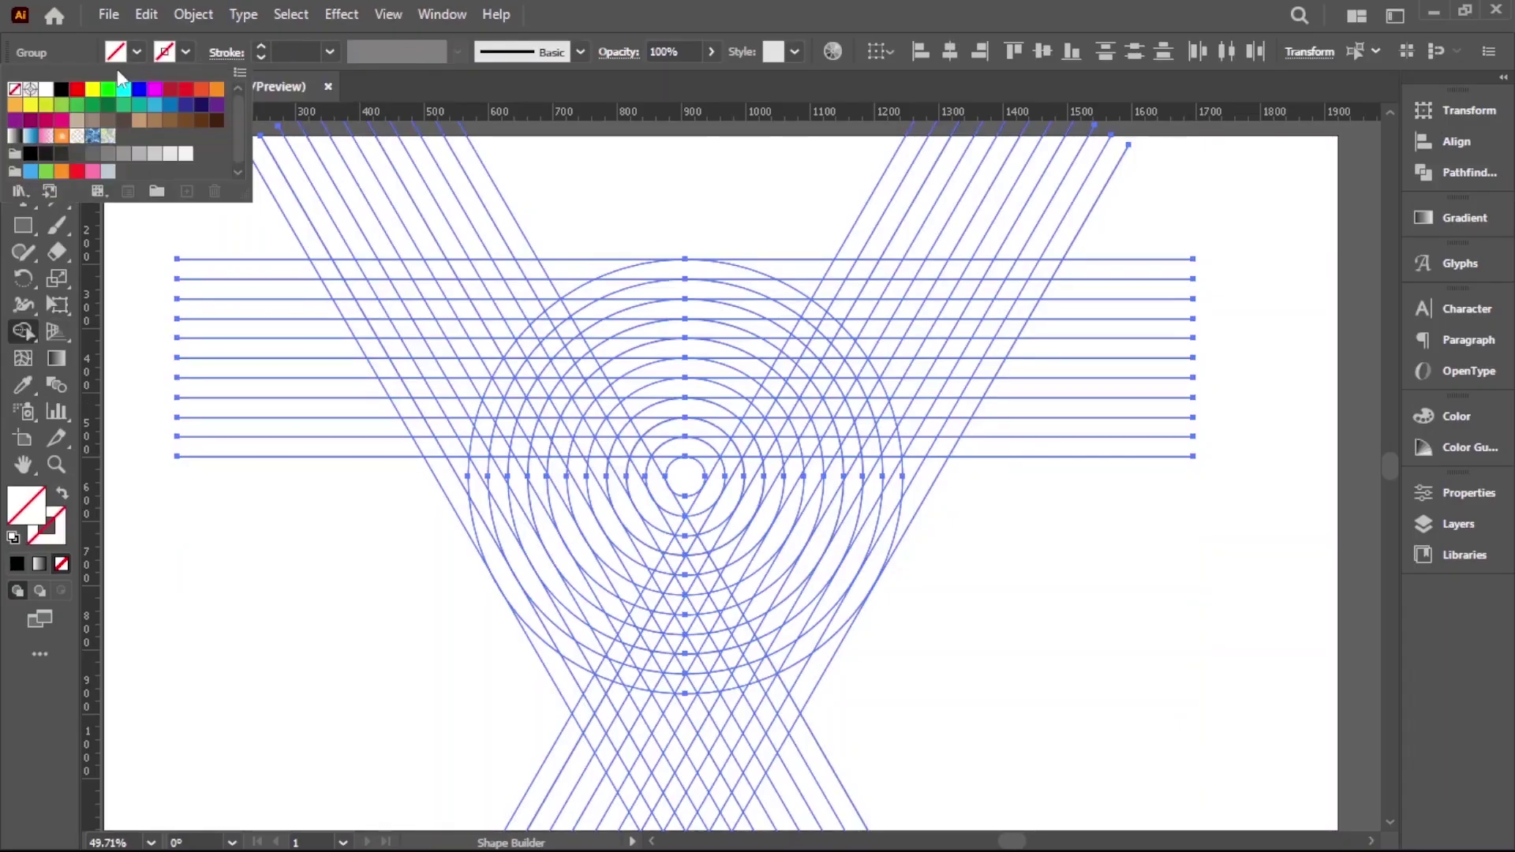
click(63, 91)
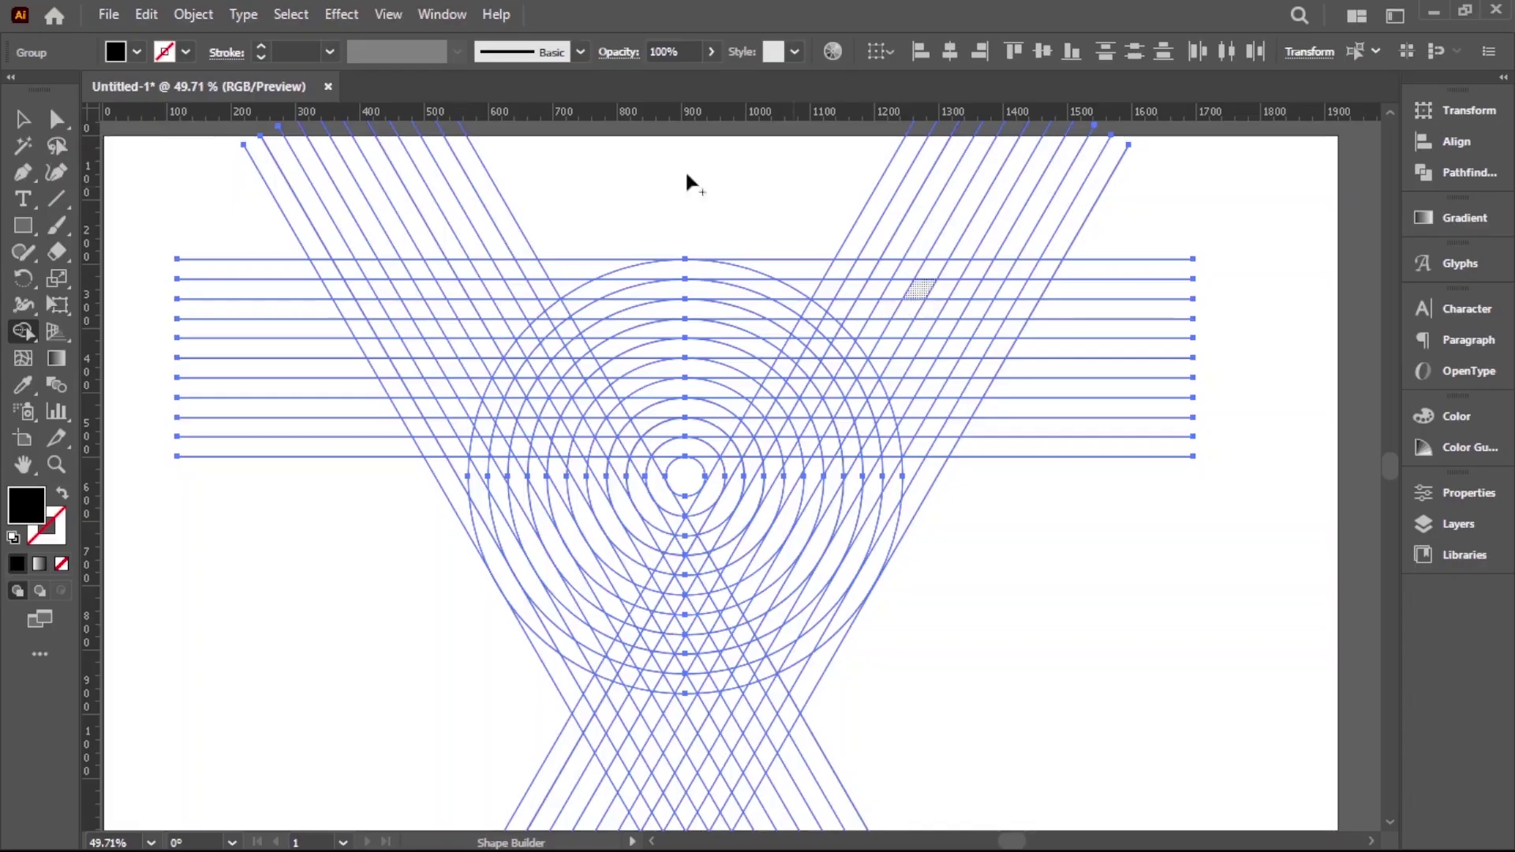
click(687, 478)
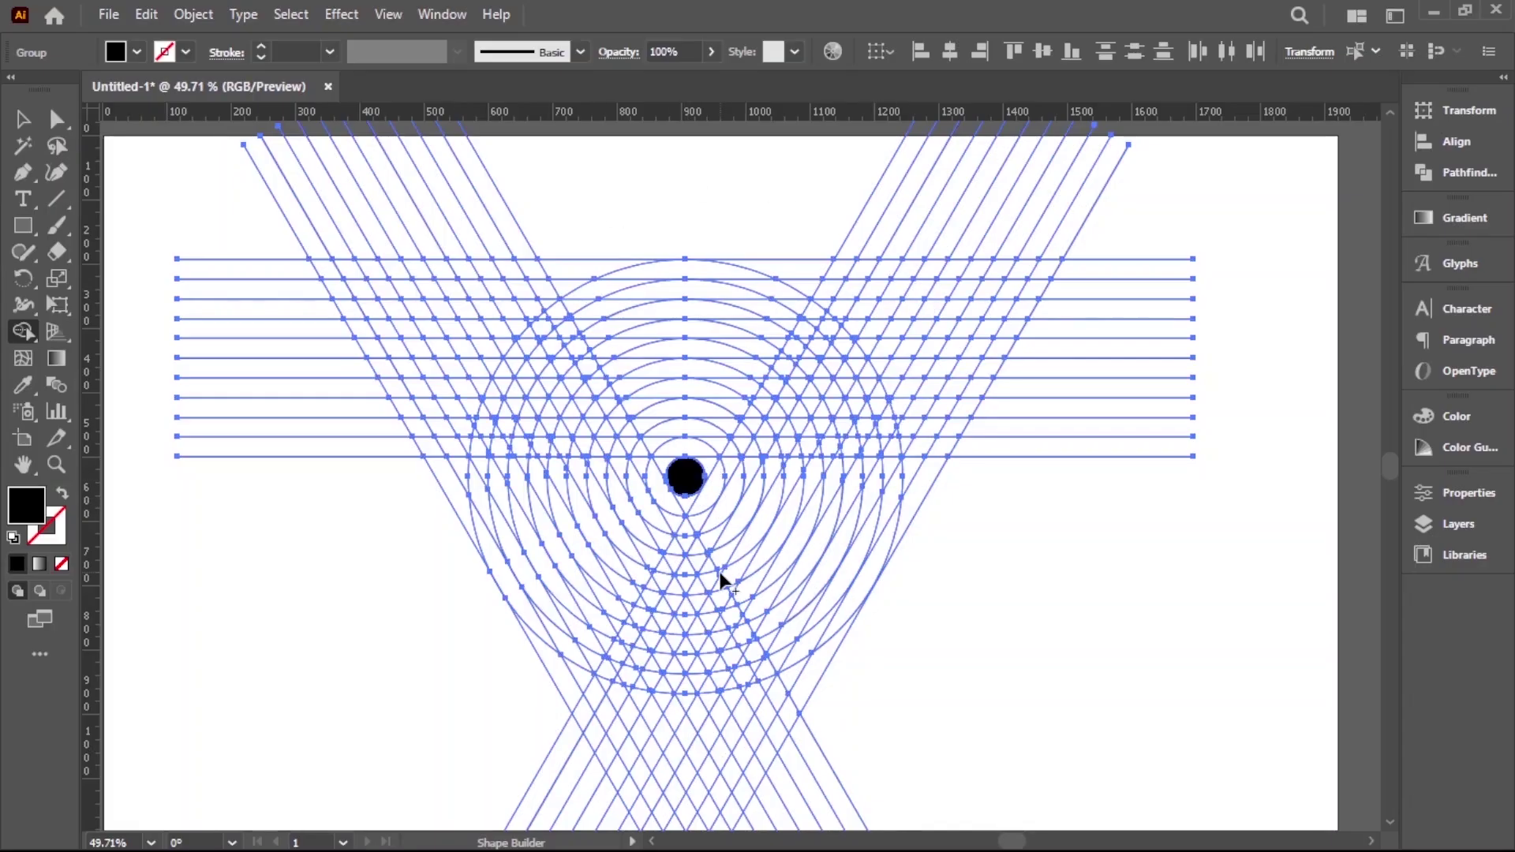
- Zoom in and merge the innermost arc-and-line band into a black stripe
key(ctrl+shift+a)
mouse_move(720, 465)
mouse_down()
mouse_move(822, 508)
mouse_move(801, 546)
mouse_up()
key(ctrl+a)
mouse_move(604, 502)
mouse_down()
mouse_move(631, 439)
mouse_move(944, 444)
mouse_up()
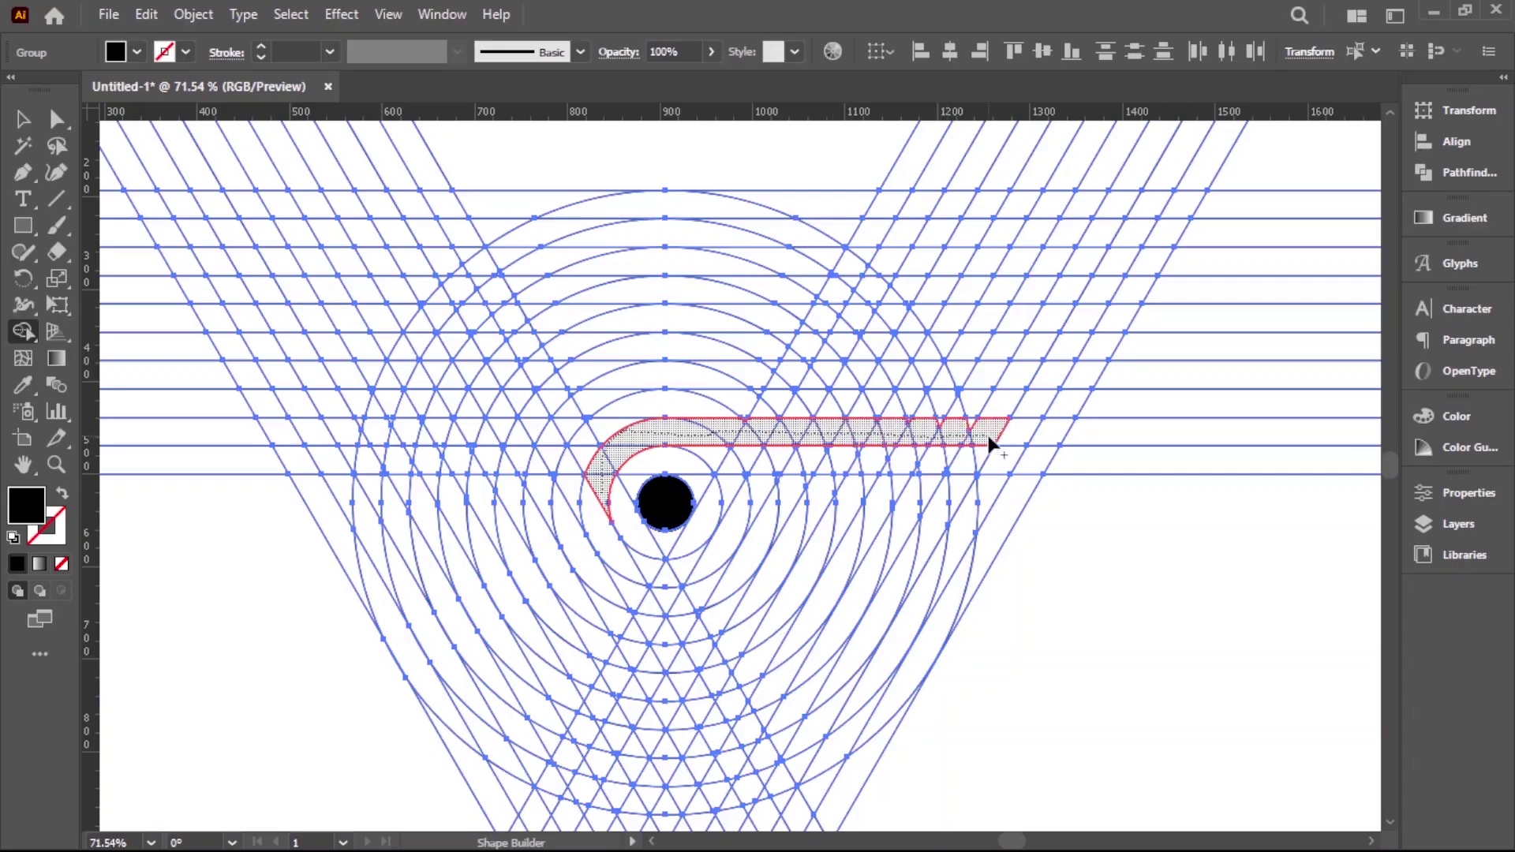
drag(992, 446, 995, 445)
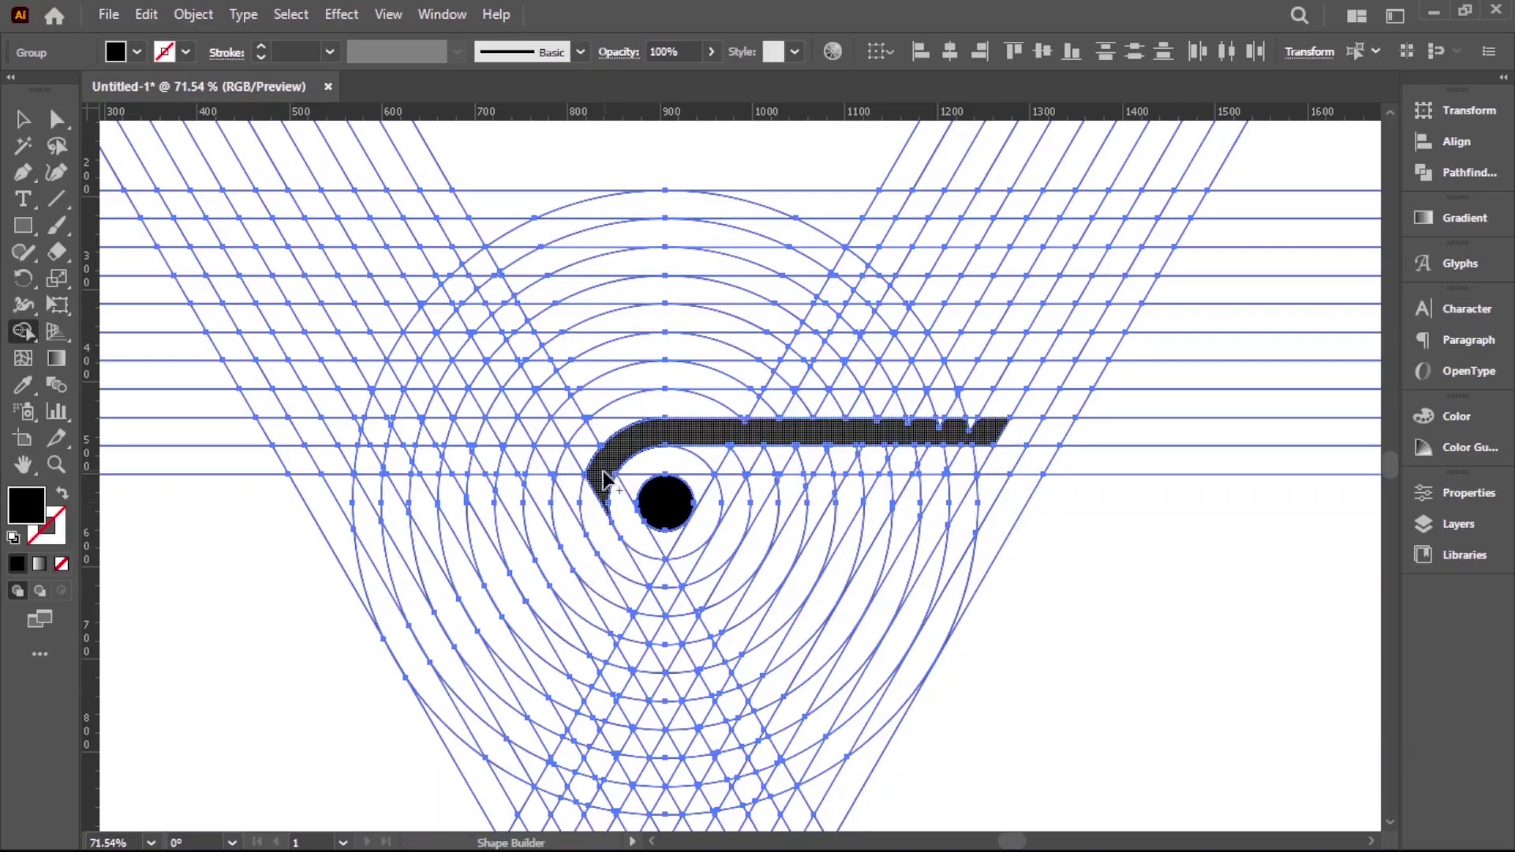
- Merge the second and third bands into long black curved stripes
mouse_move(542, 485)
mouse_down()
mouse_move(625, 390)
mouse_move(668, 385)
mouse_up()
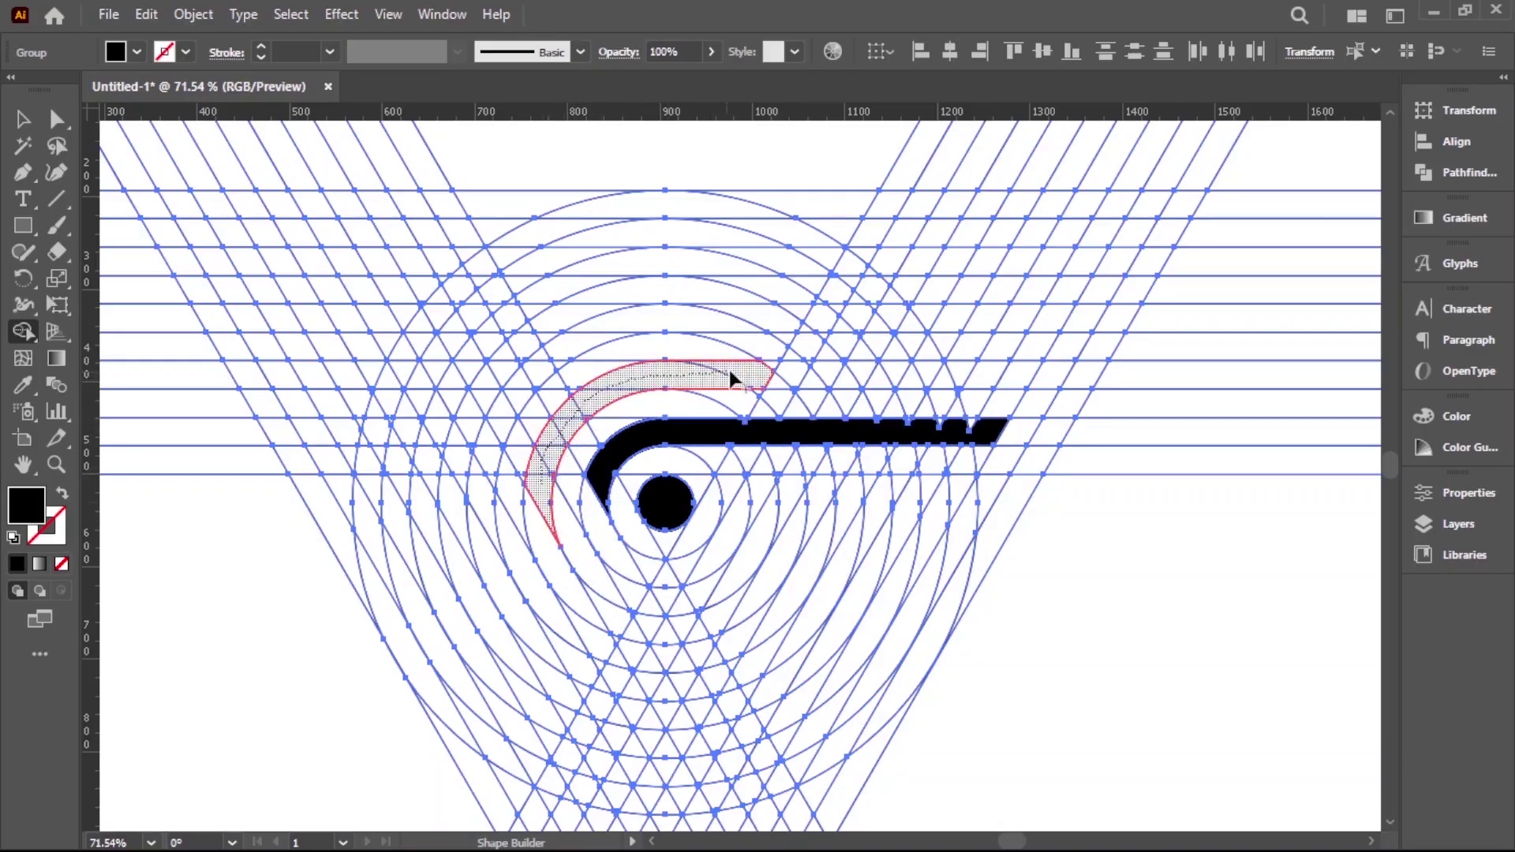
drag(784, 371, 907, 379)
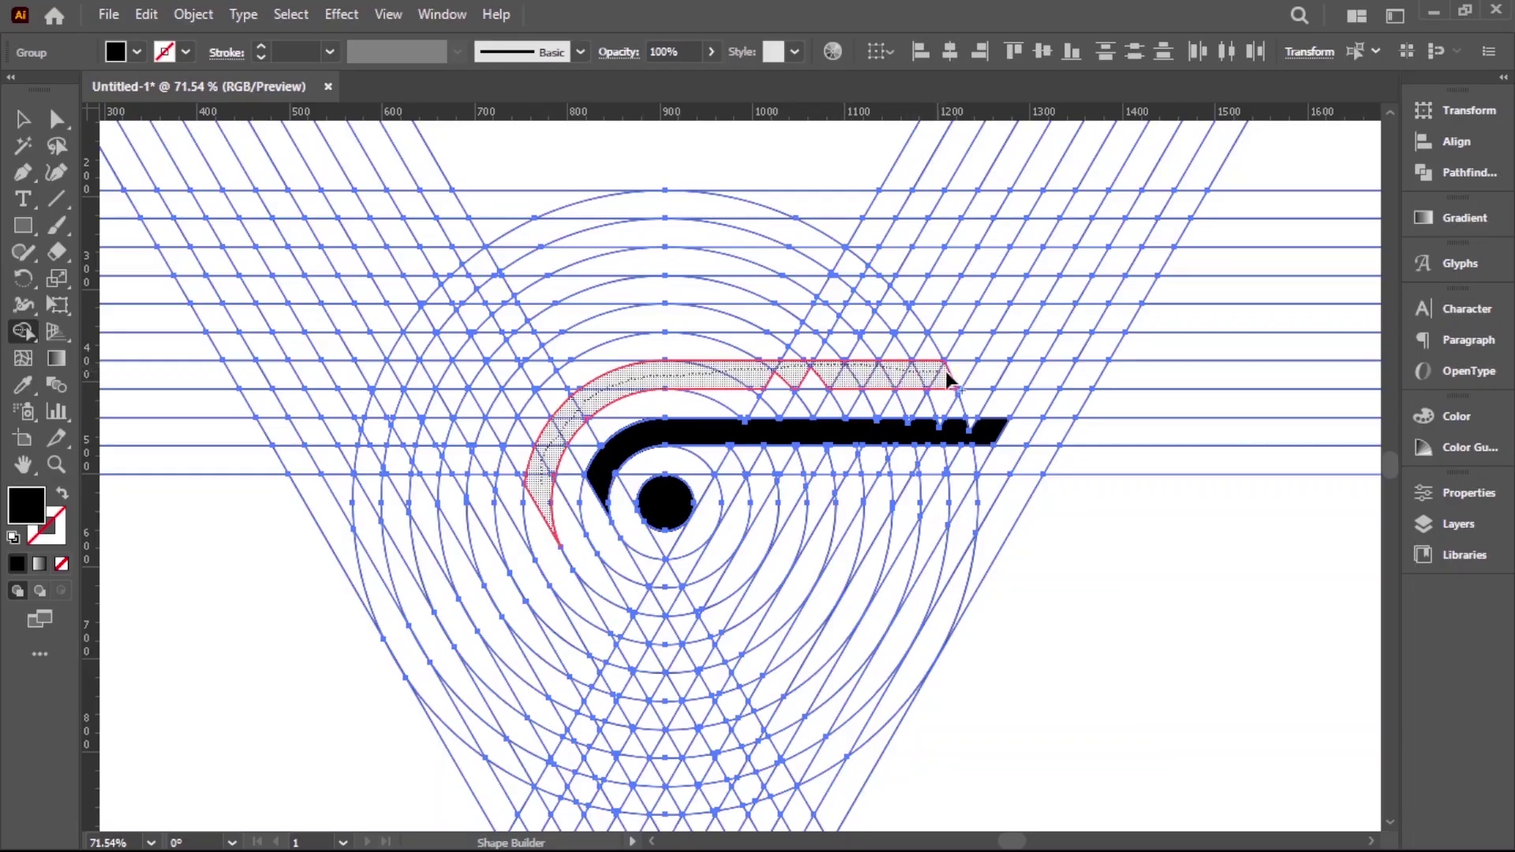
drag(947, 377, 1026, 379)
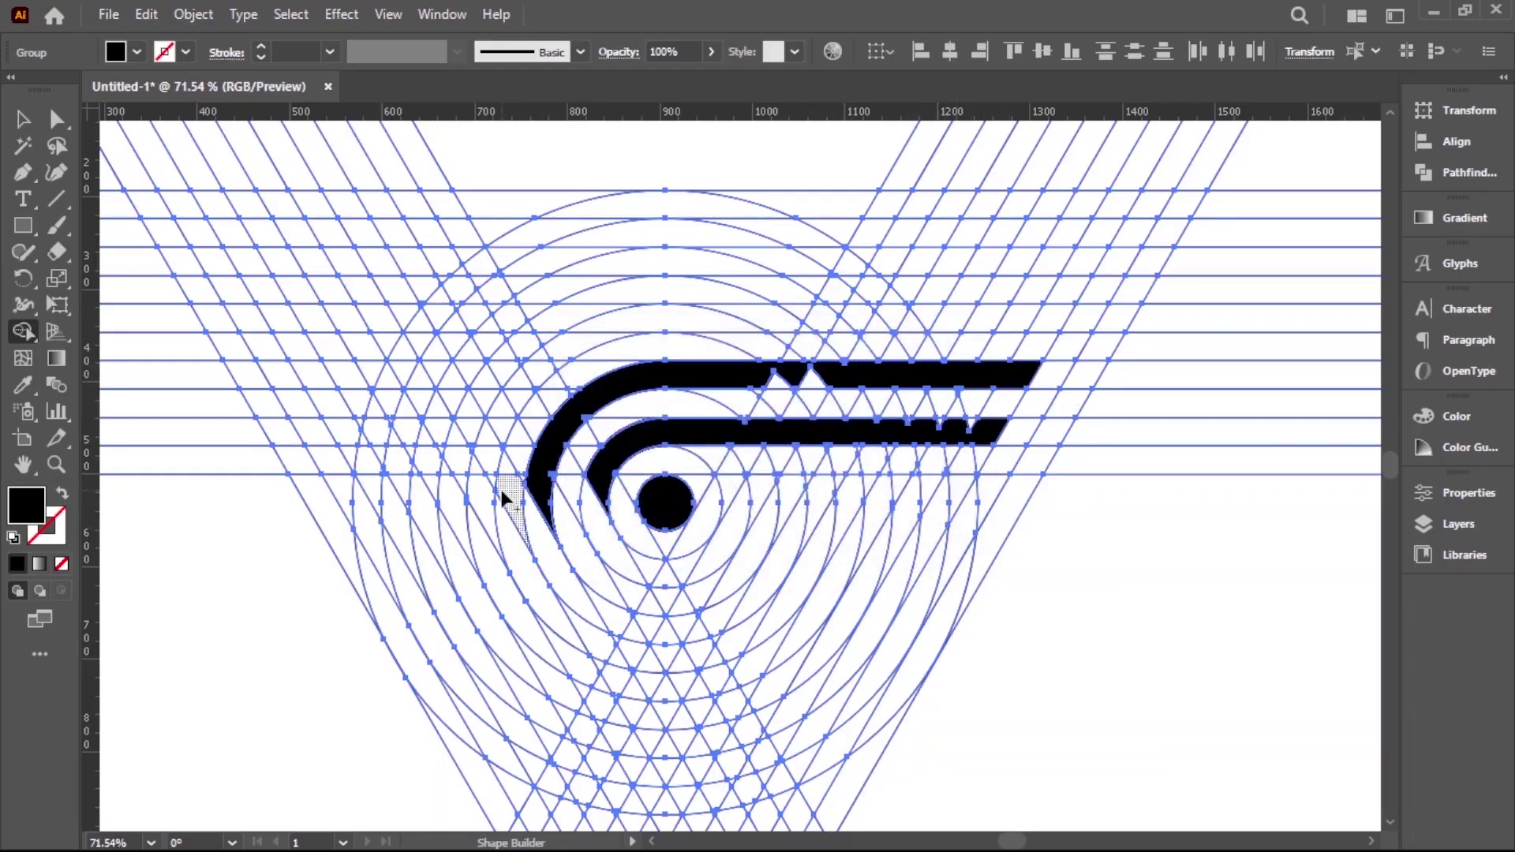
drag(481, 497, 507, 404)
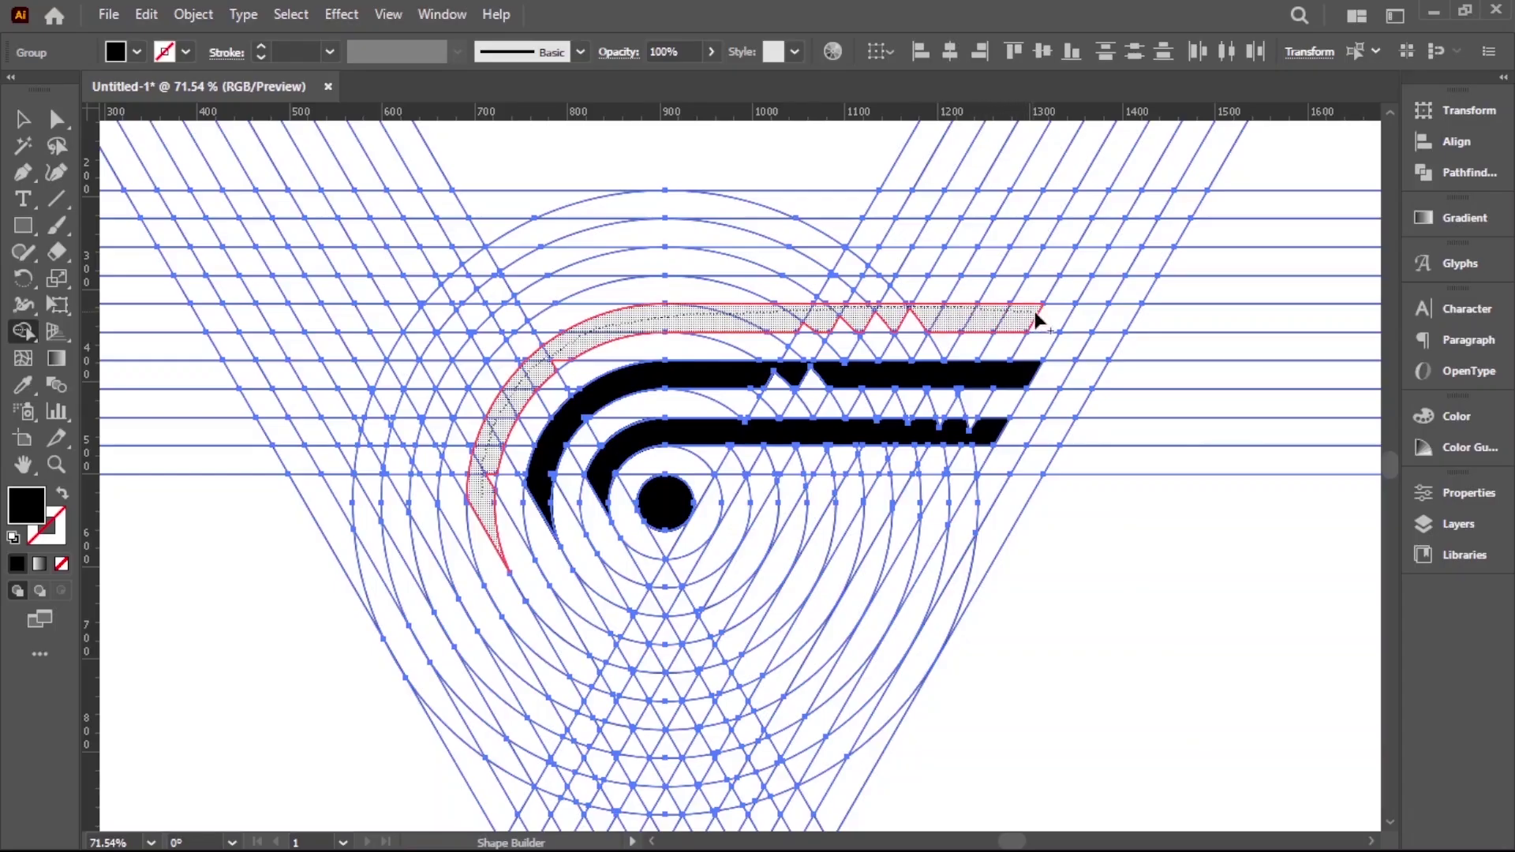
drag(1007, 312, 927, 281)
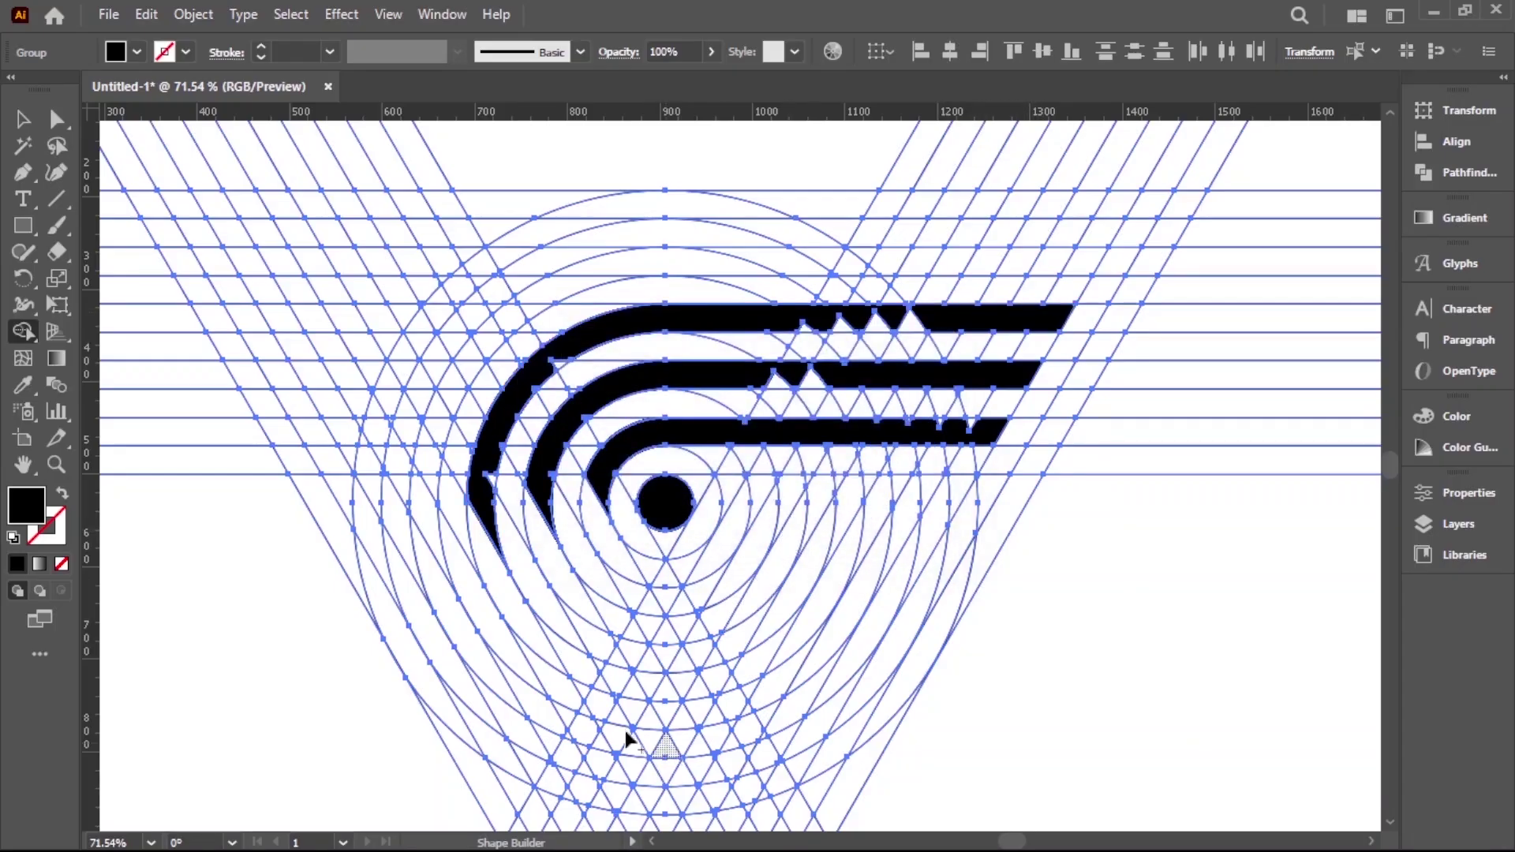
- Merge the fourth arc band into a black stripe running along the top
drag(430, 518, 431, 515)
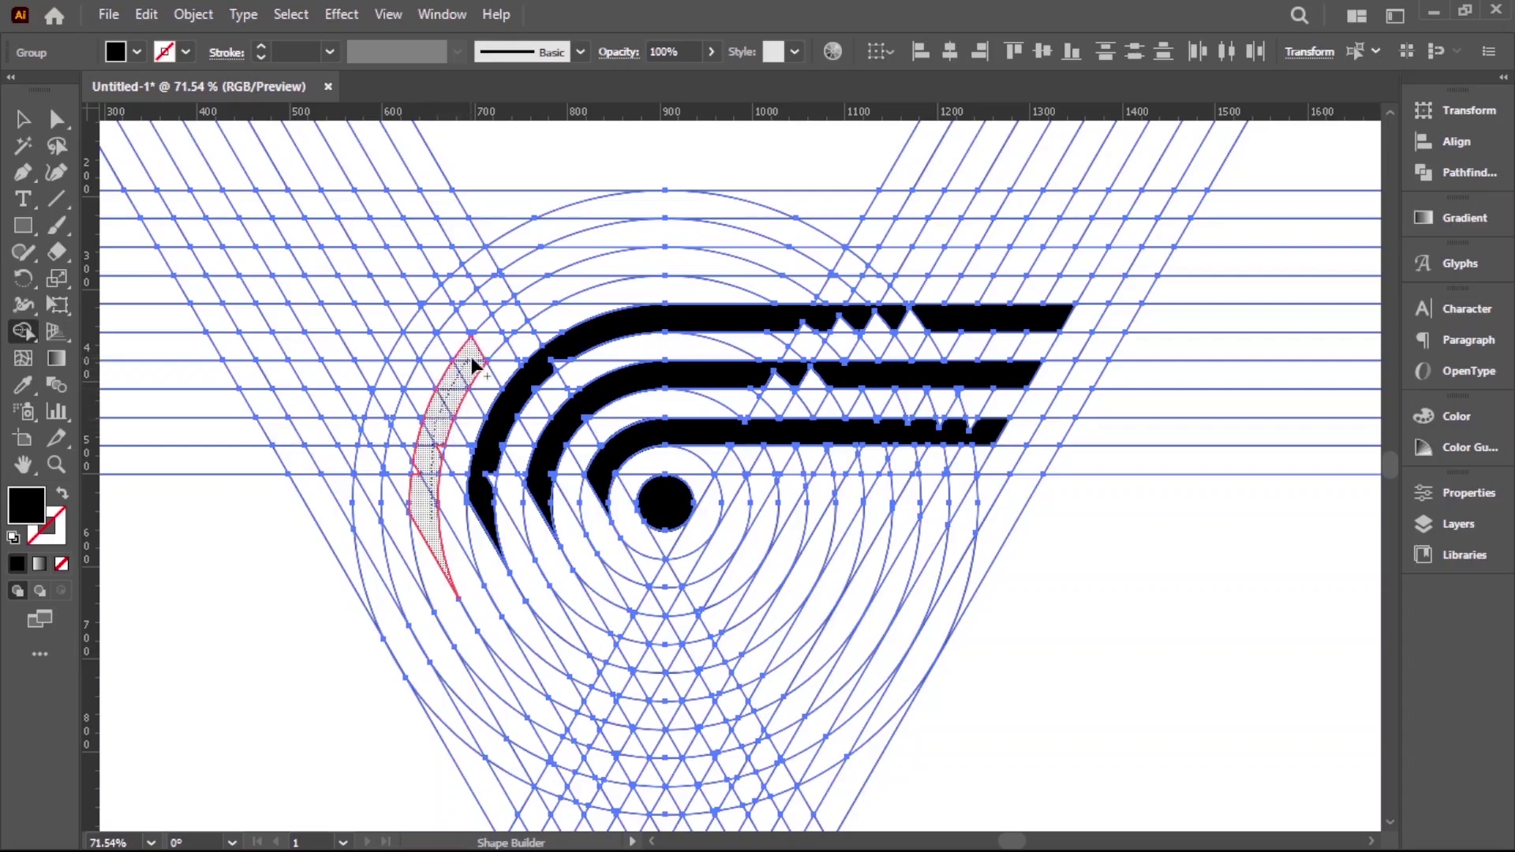
drag(559, 293, 612, 275)
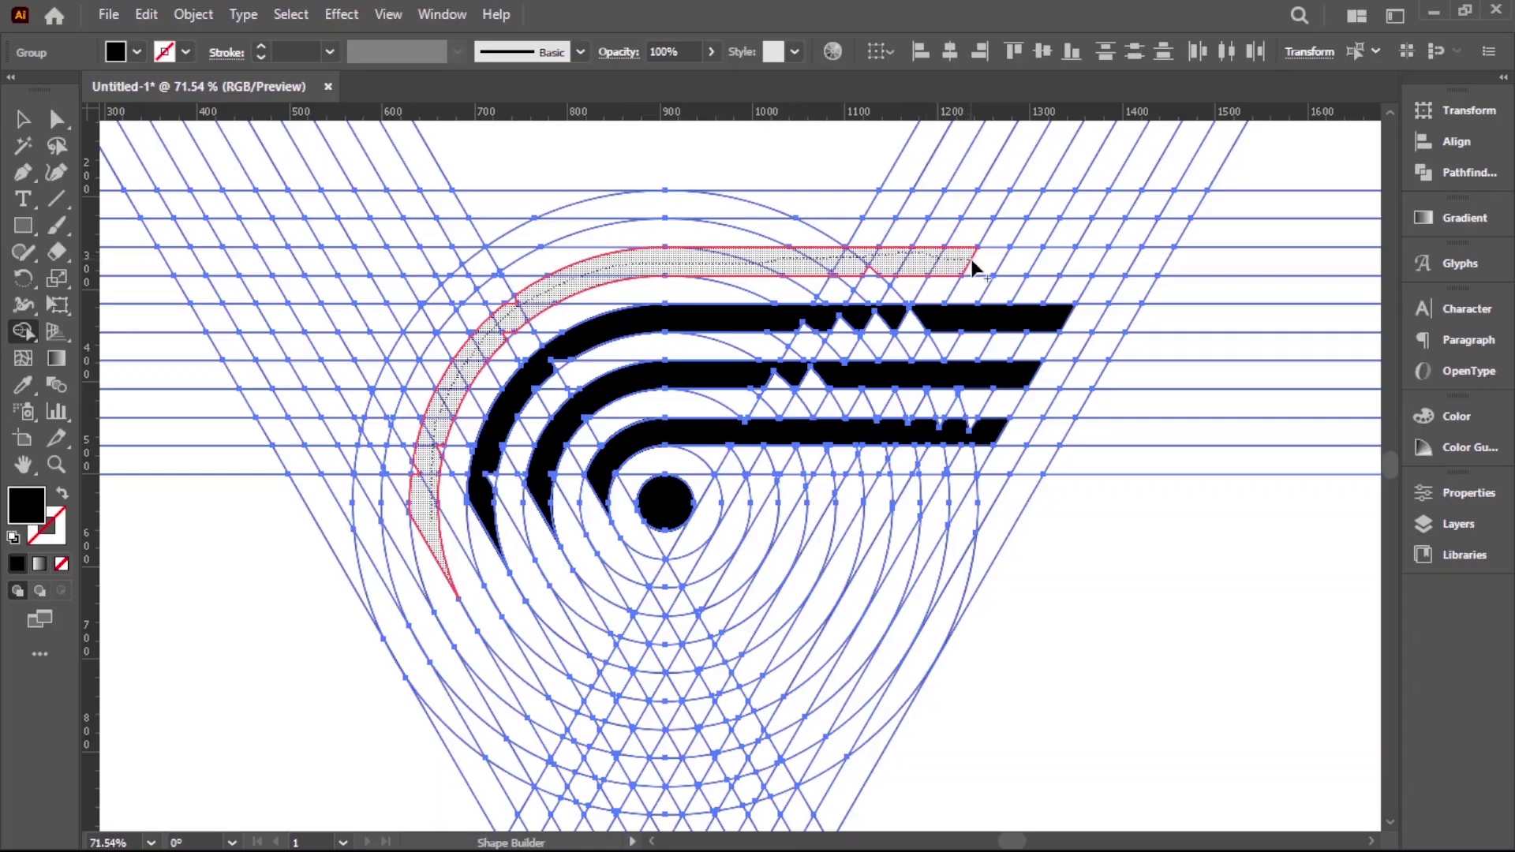
drag(977, 258, 990, 266)
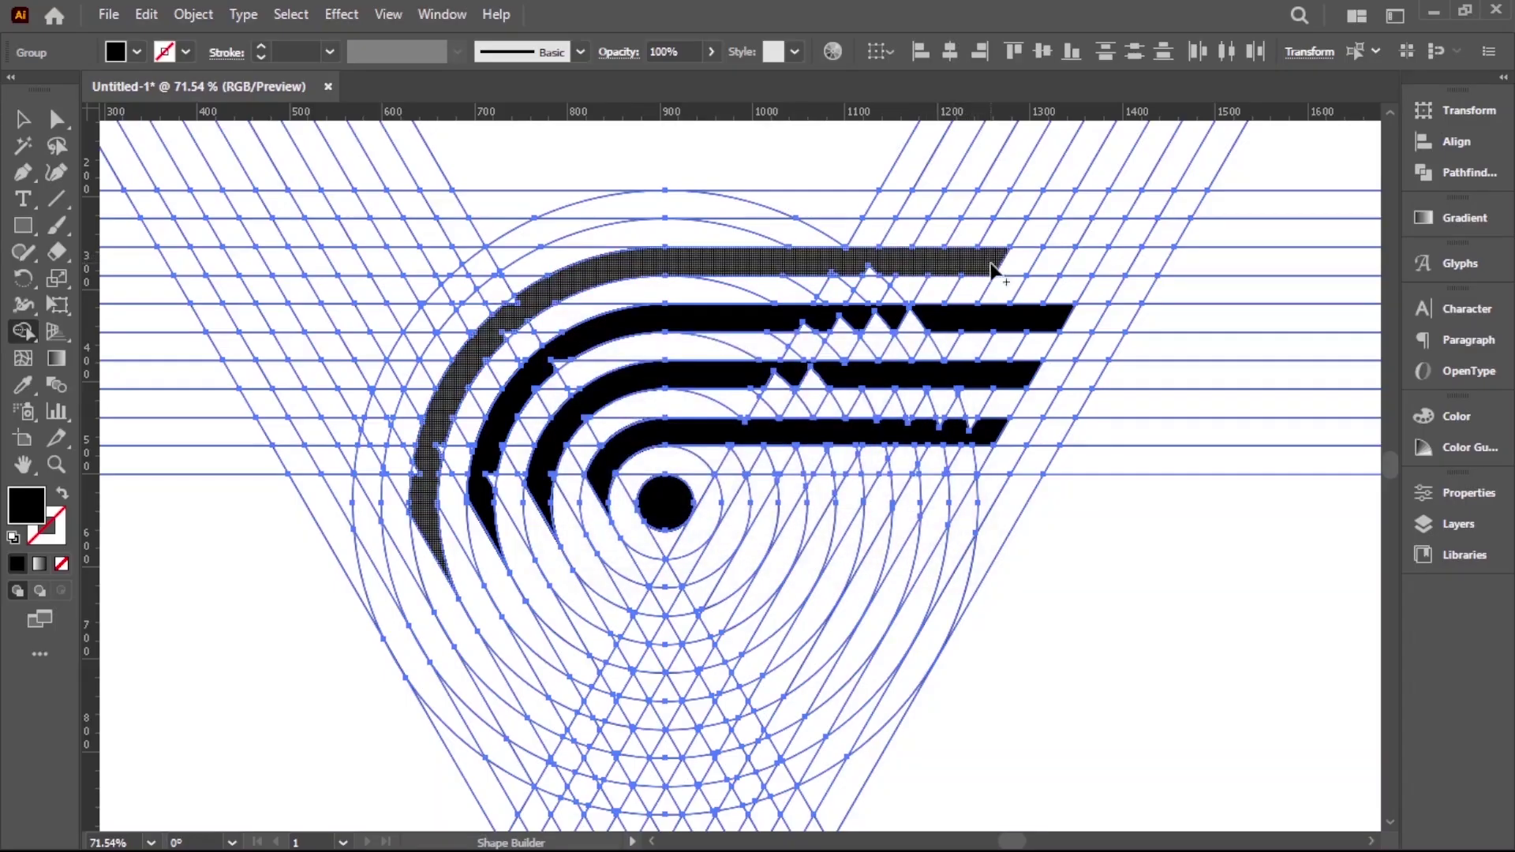
drag(1073, 261, 1075, 258)
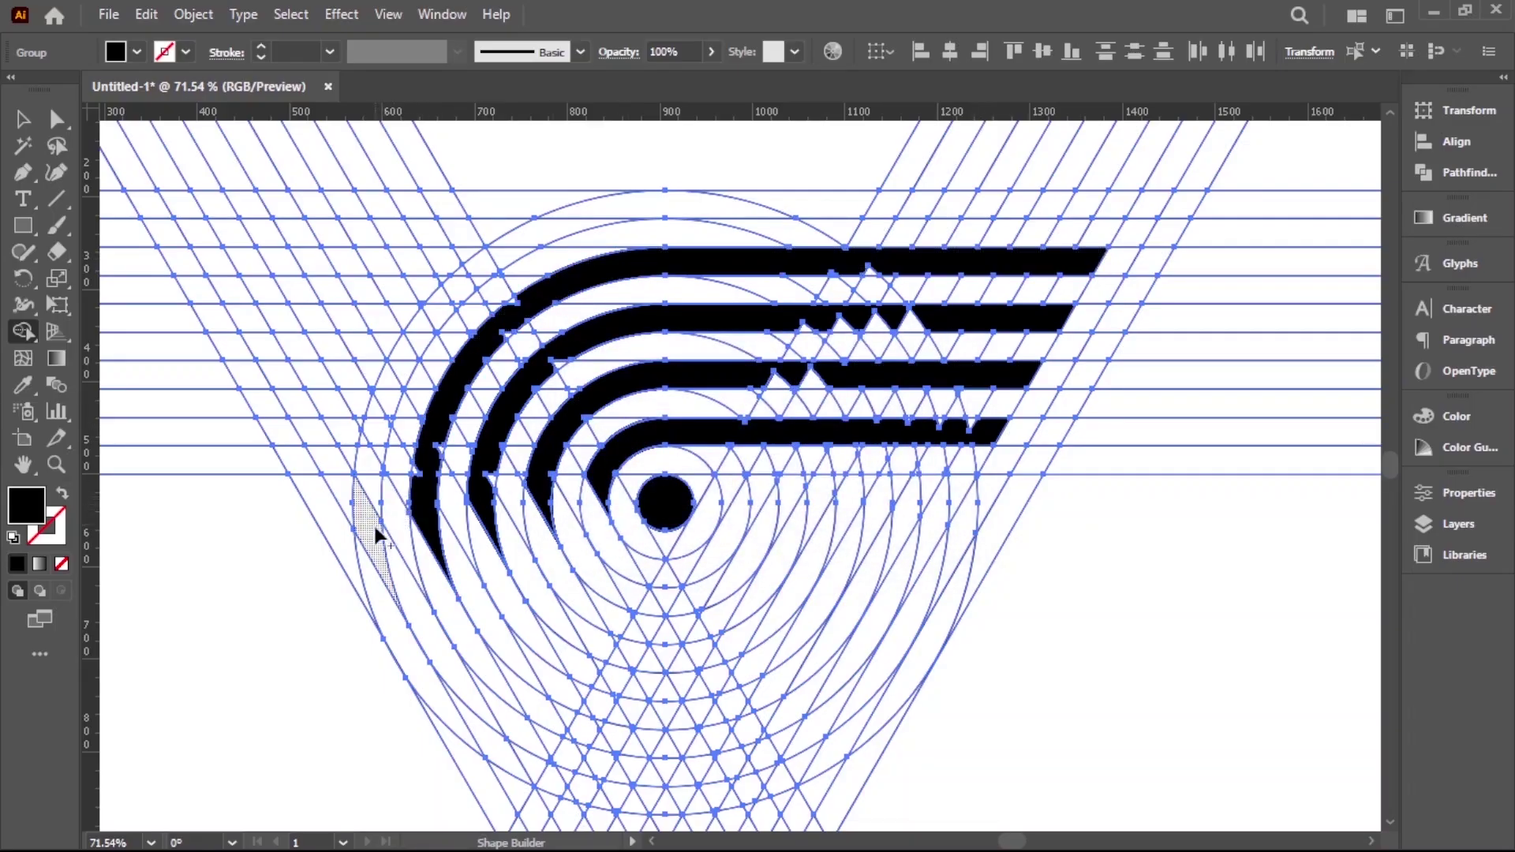
- Merge the outermost arc band into the fifth black stripe
drag(373, 530, 374, 461)
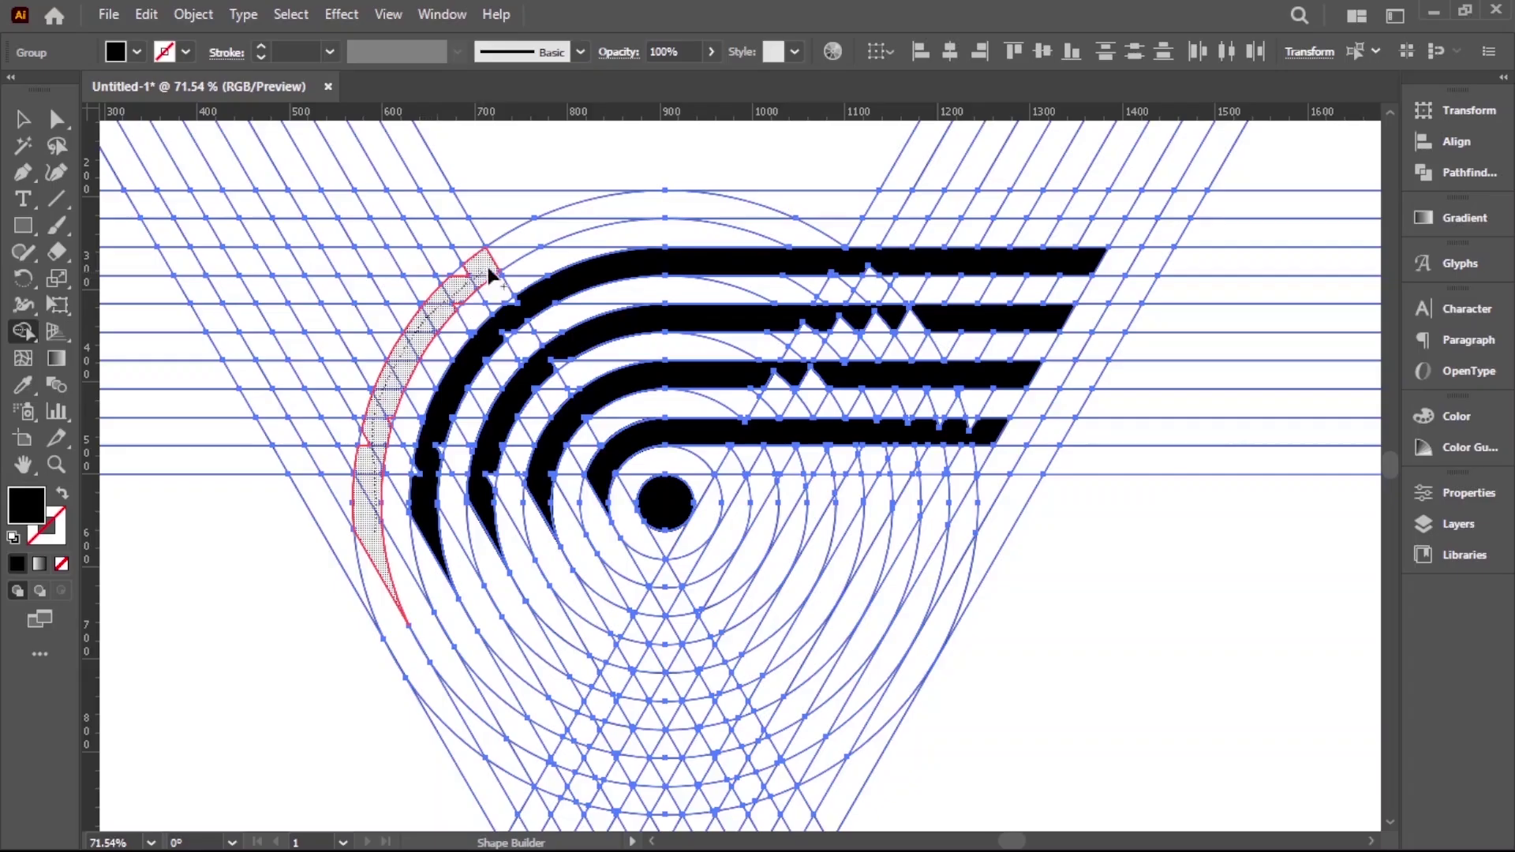
drag(499, 258, 575, 217)
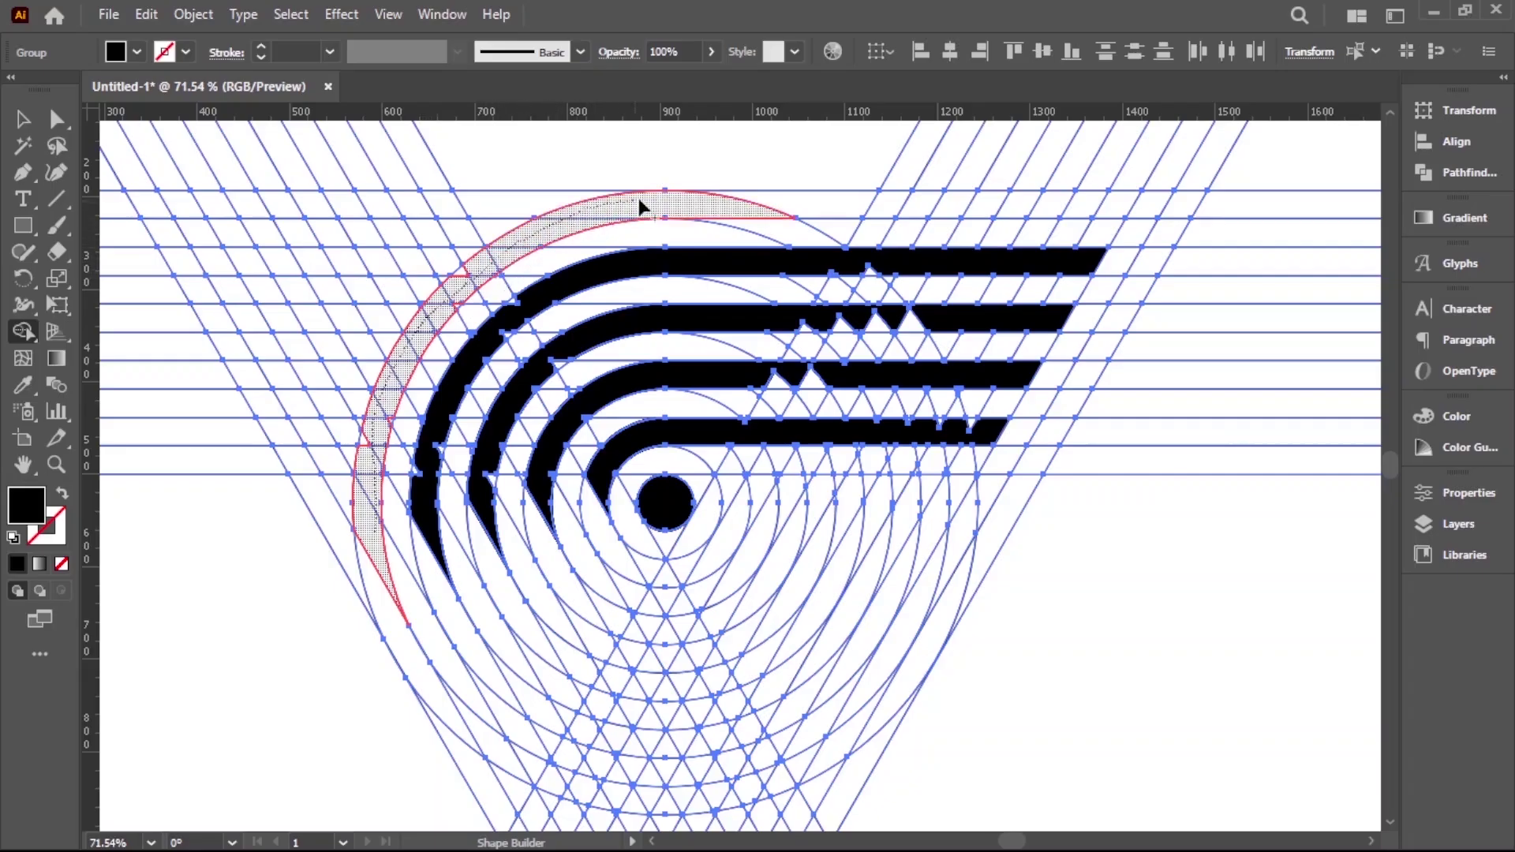
drag(793, 212, 852, 224)
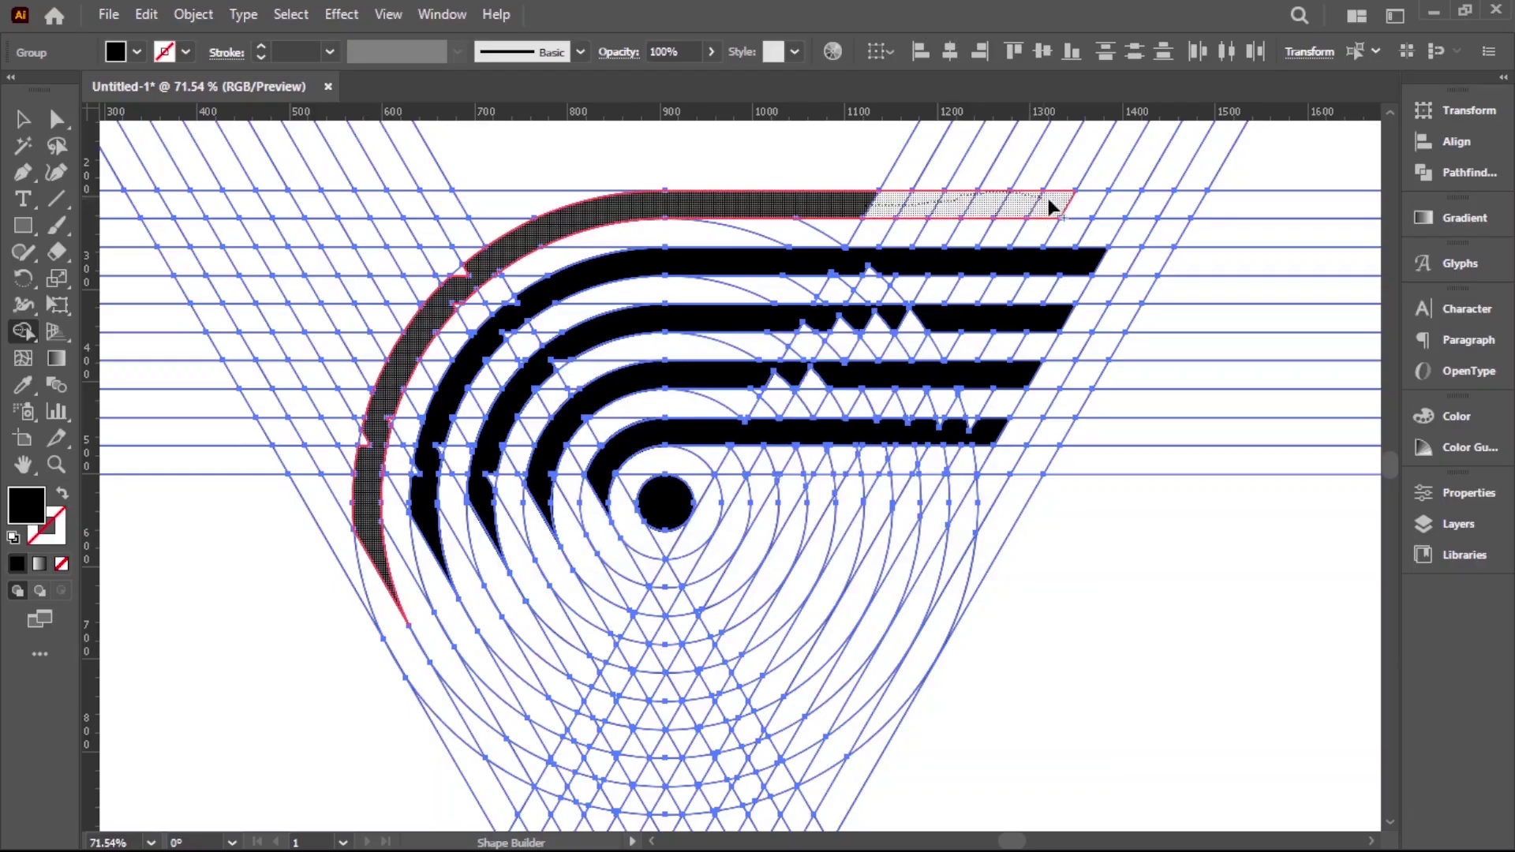
drag(1113, 207, 1114, 209)
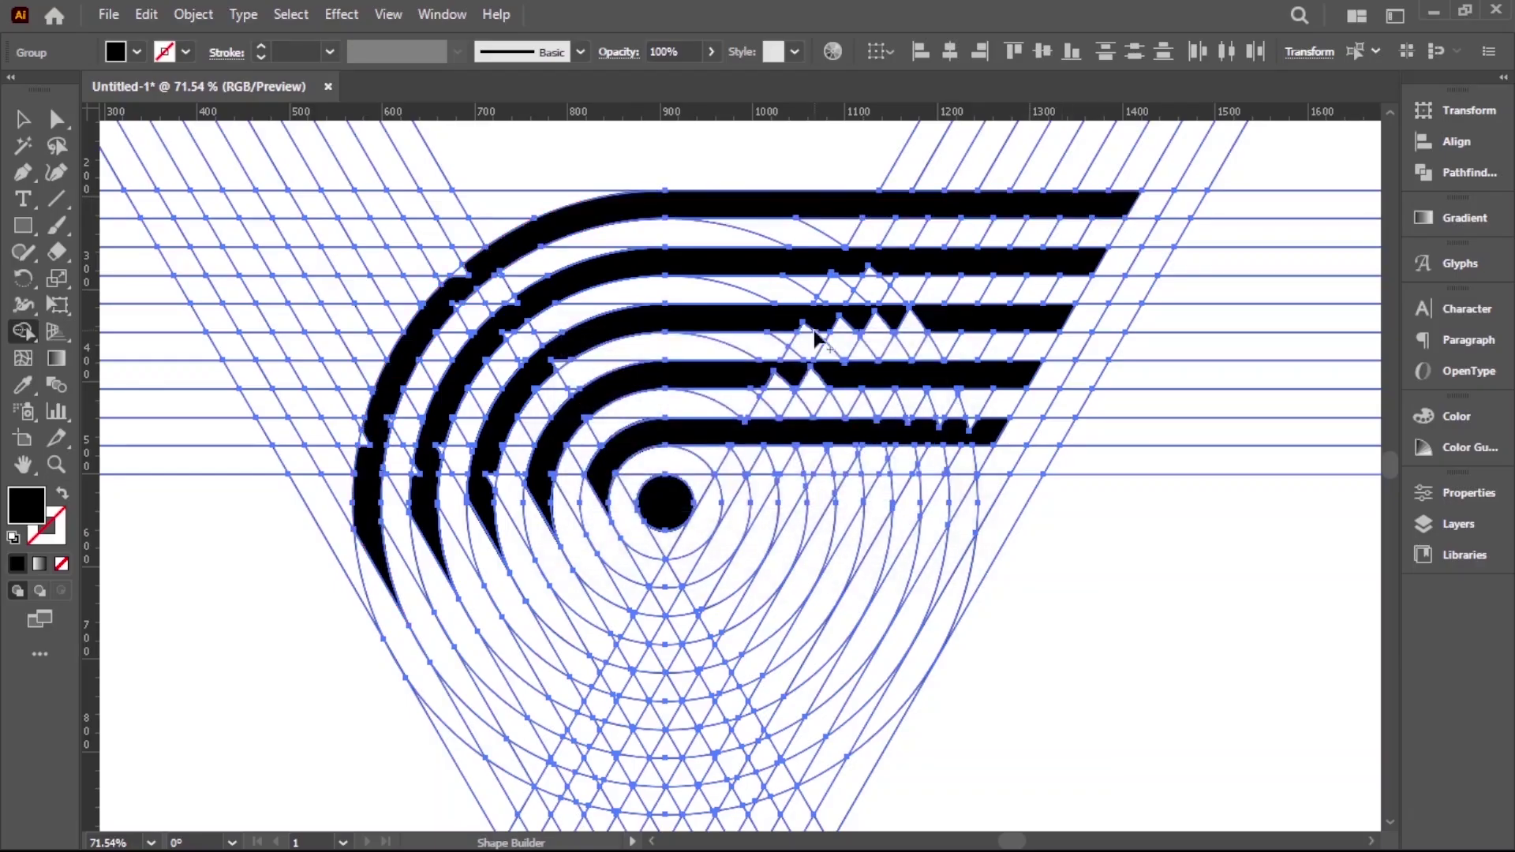
scroll(868, 395, up, 5)
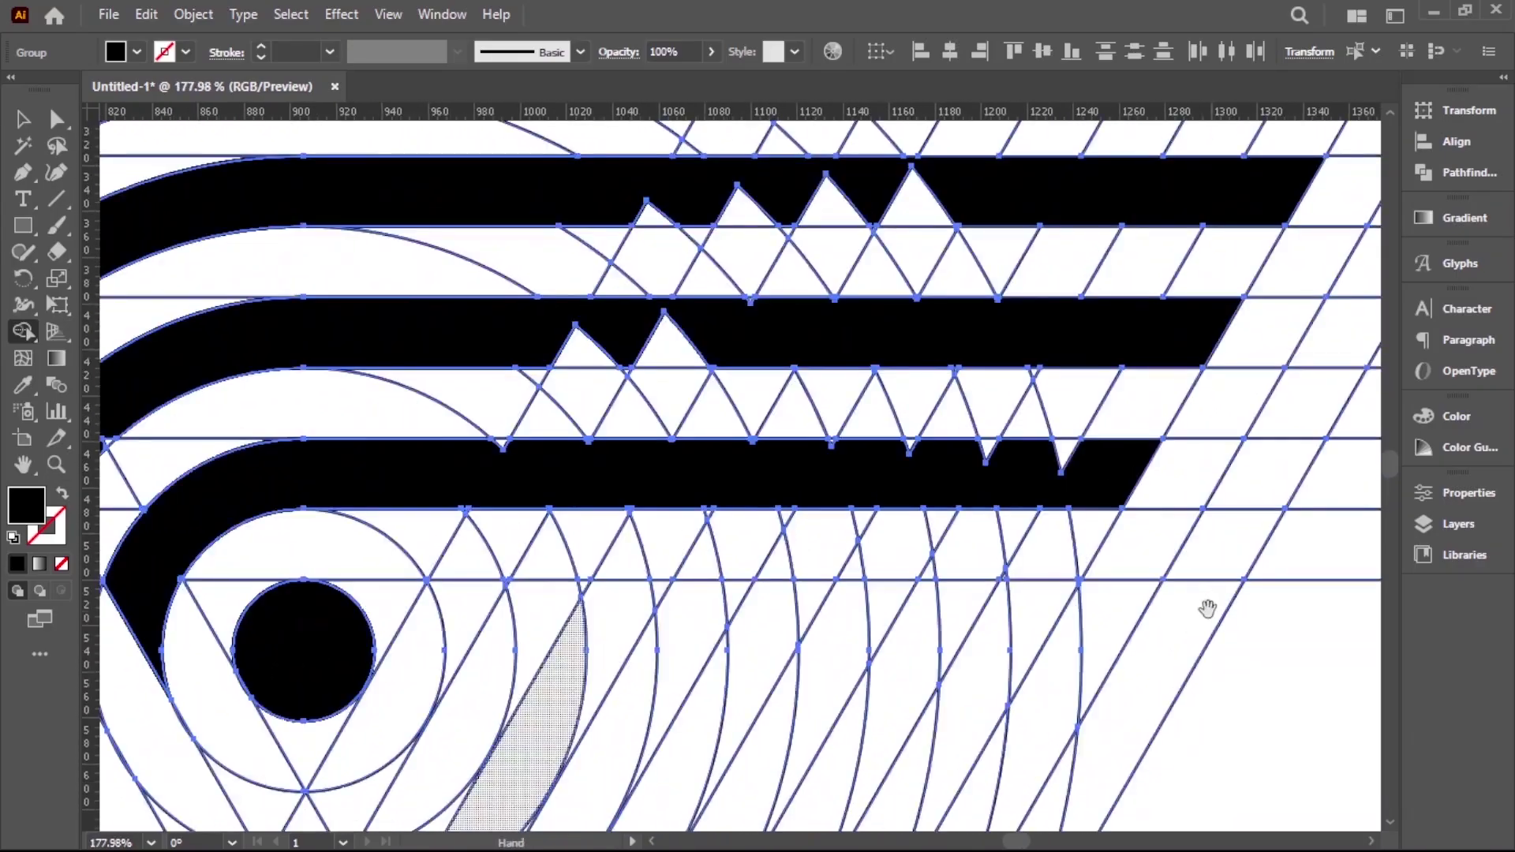
- Merge the lower stripe pieces into one shape with Shape Builder
drag(1200, 505, 979, 541)
scroll(979, 536, up, 5)
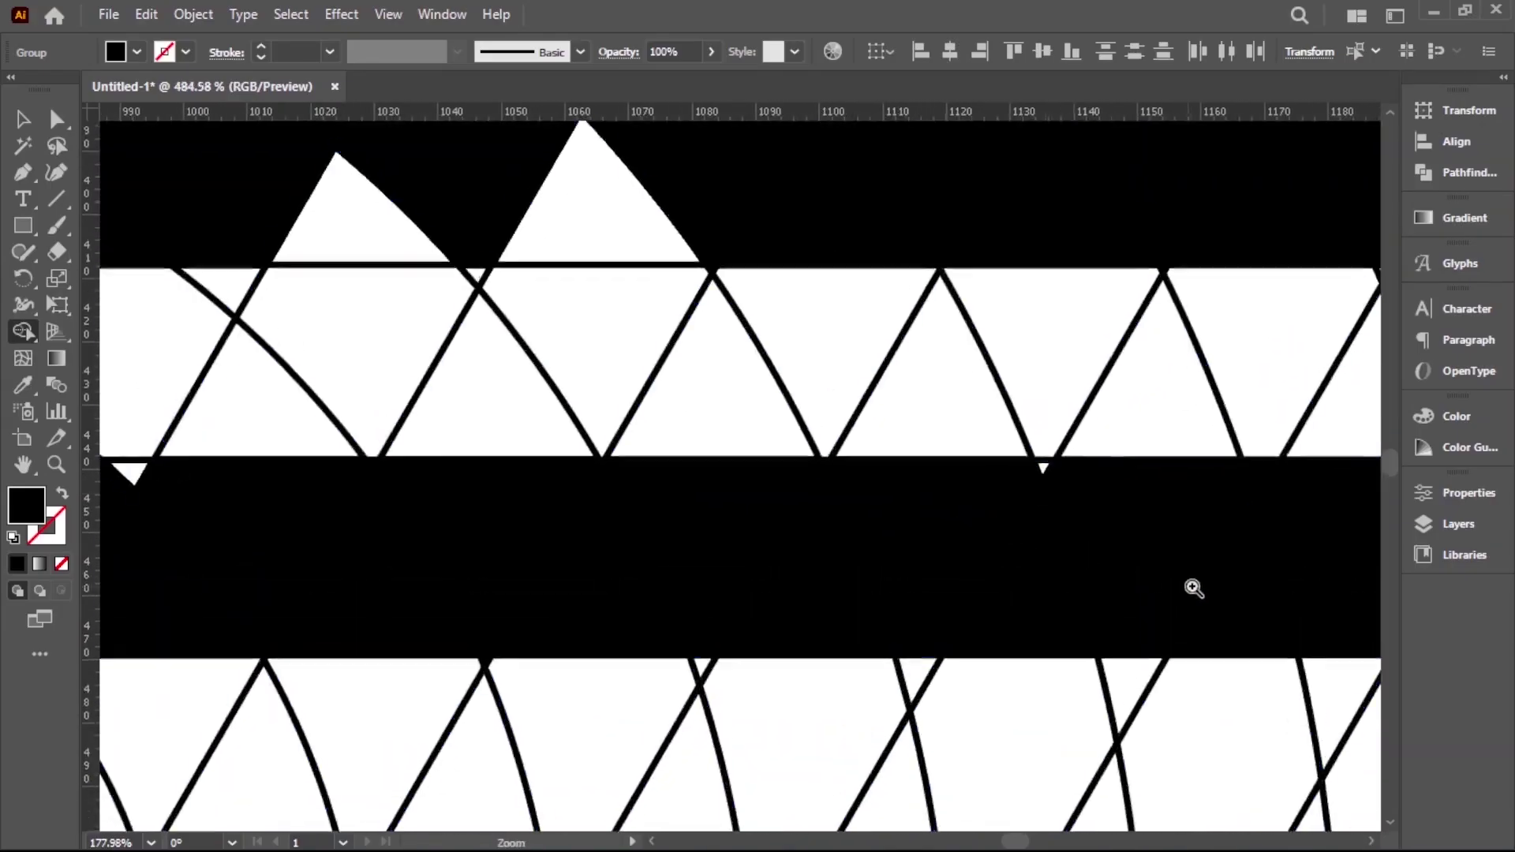
scroll(778, 548, up, 5)
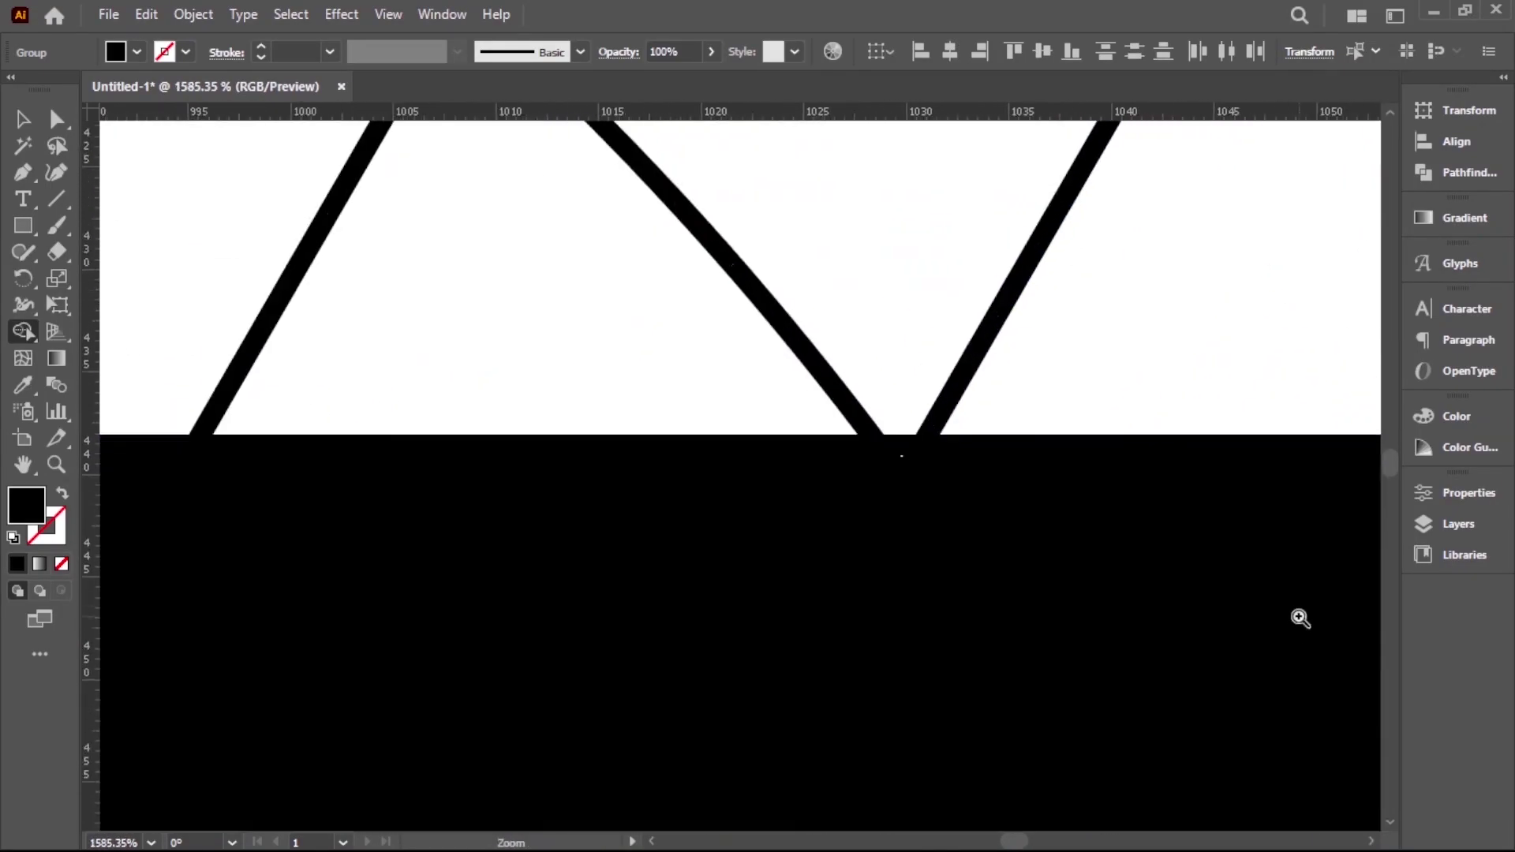
key(ctrl+minus)
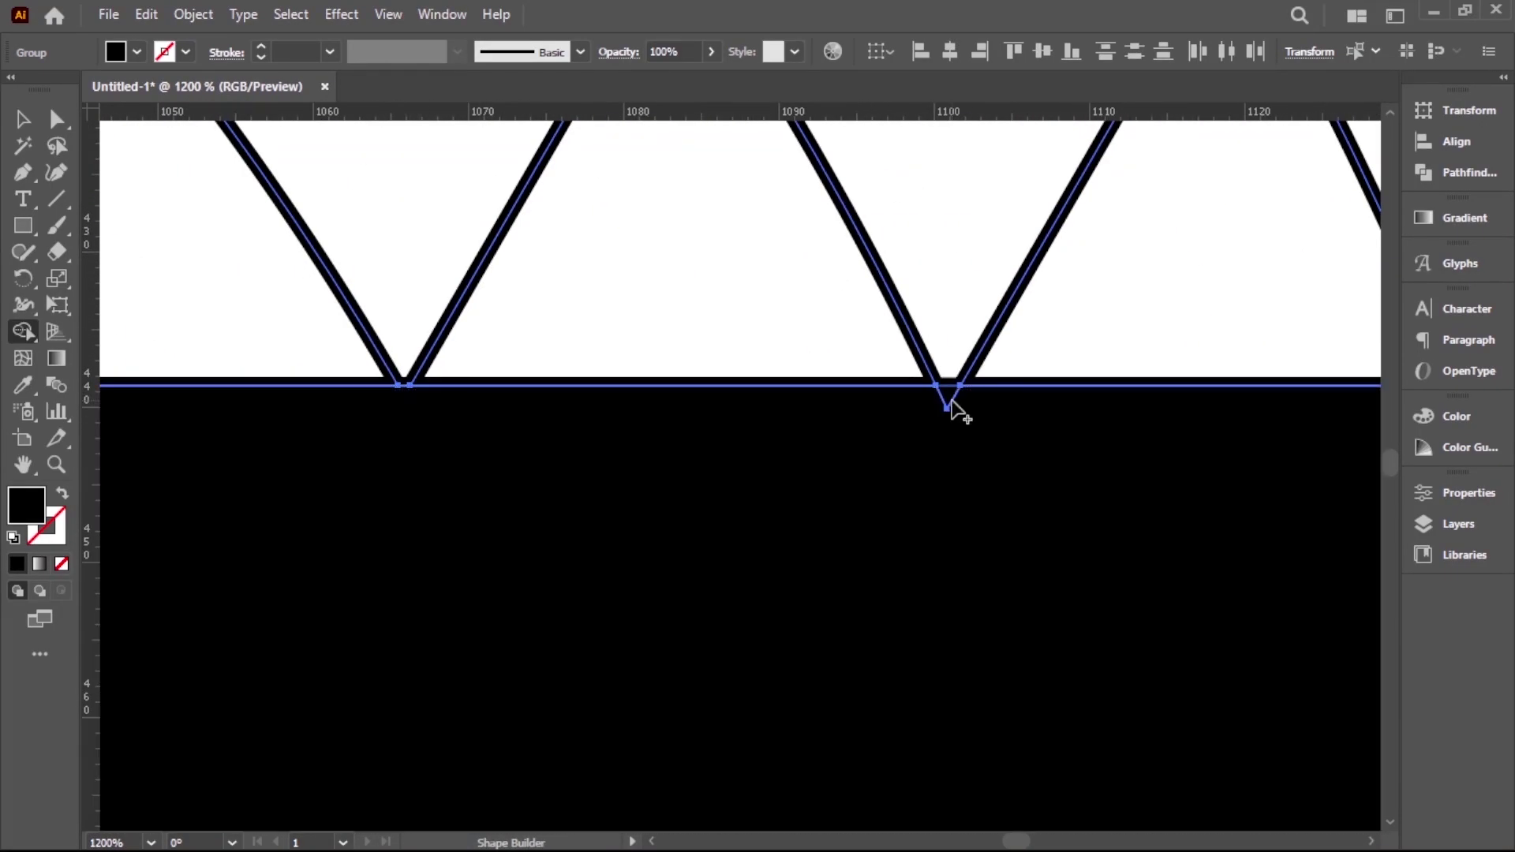
key(ctrl+minus)
drag(1128, 478, 676, 457)
mouse_move(1015, 566)
mouse_down()
mouse_move(589, 534)
mouse_move(987, 505)
mouse_up()
drag(395, 453, 964, 419)
key(ctrl+minus)
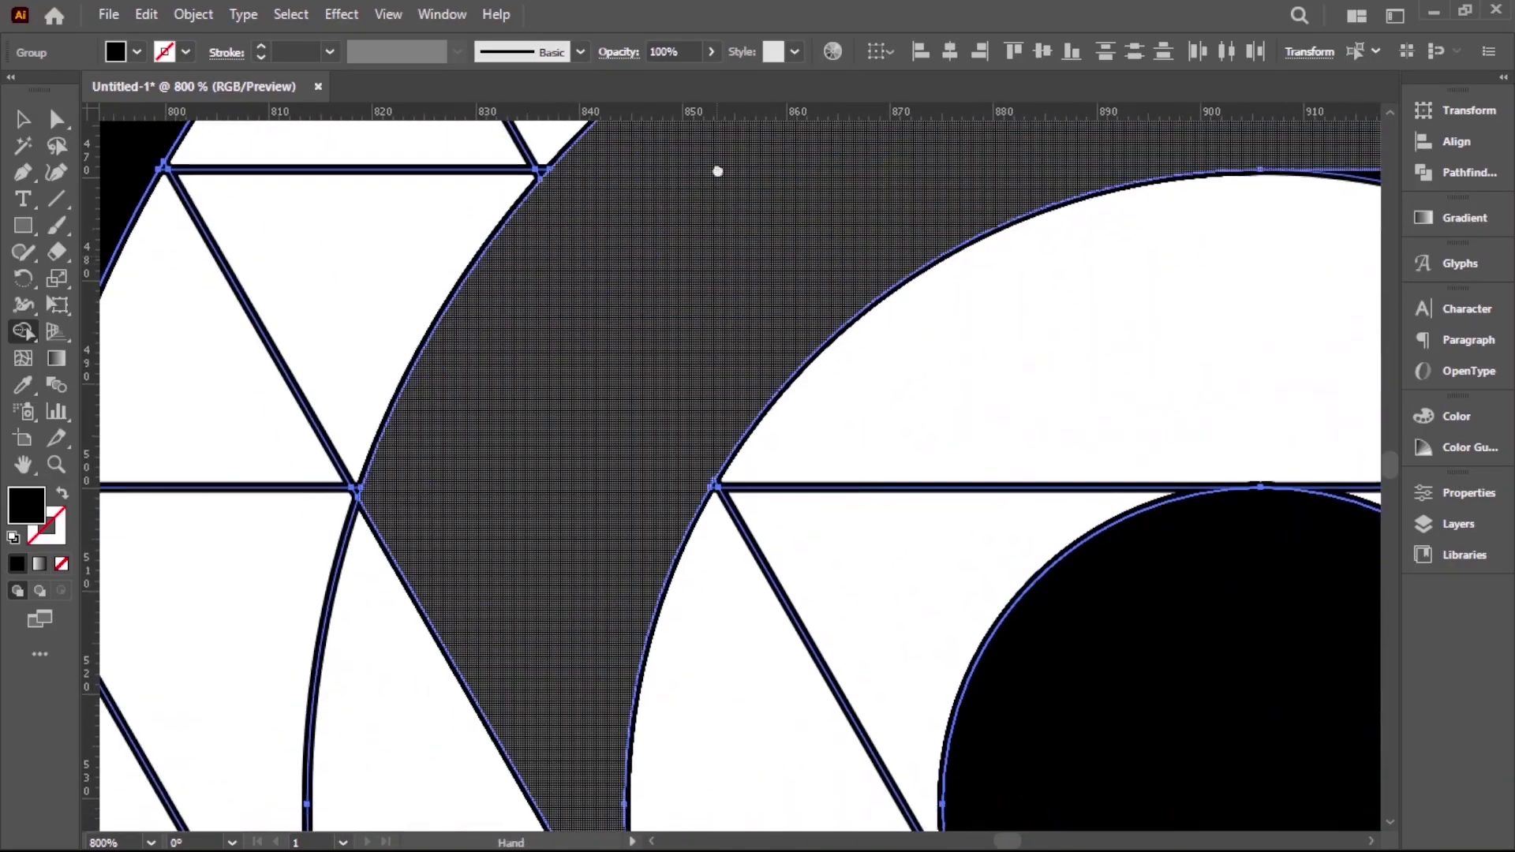
- Merge the grey wedge, curved ring piece and notch triangles into the black stripes
drag(518, 633, 372, 220)
scroll(726, 294, up, 2)
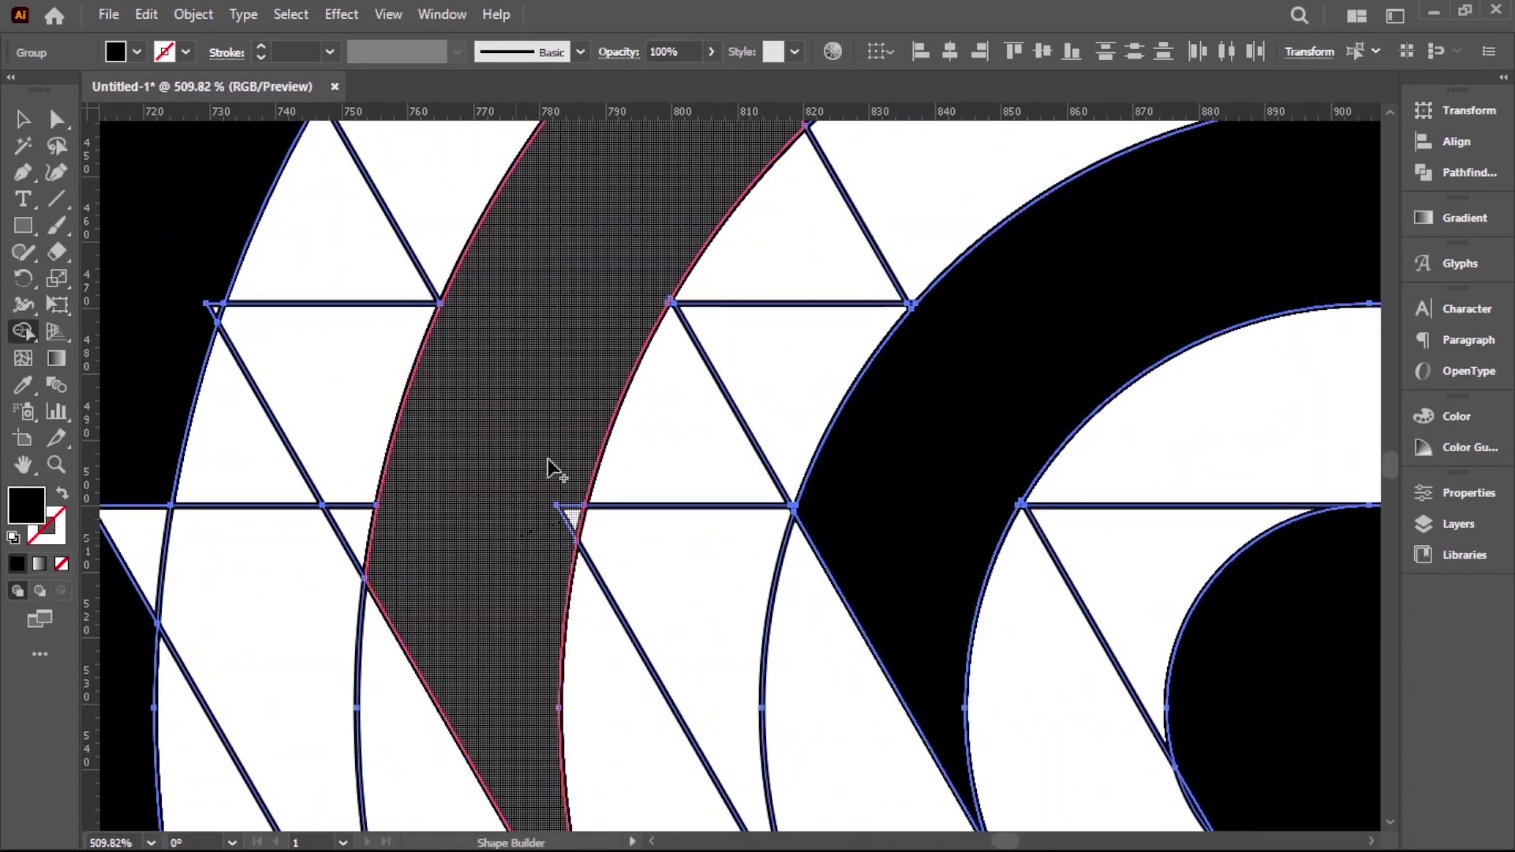
click(552, 473)
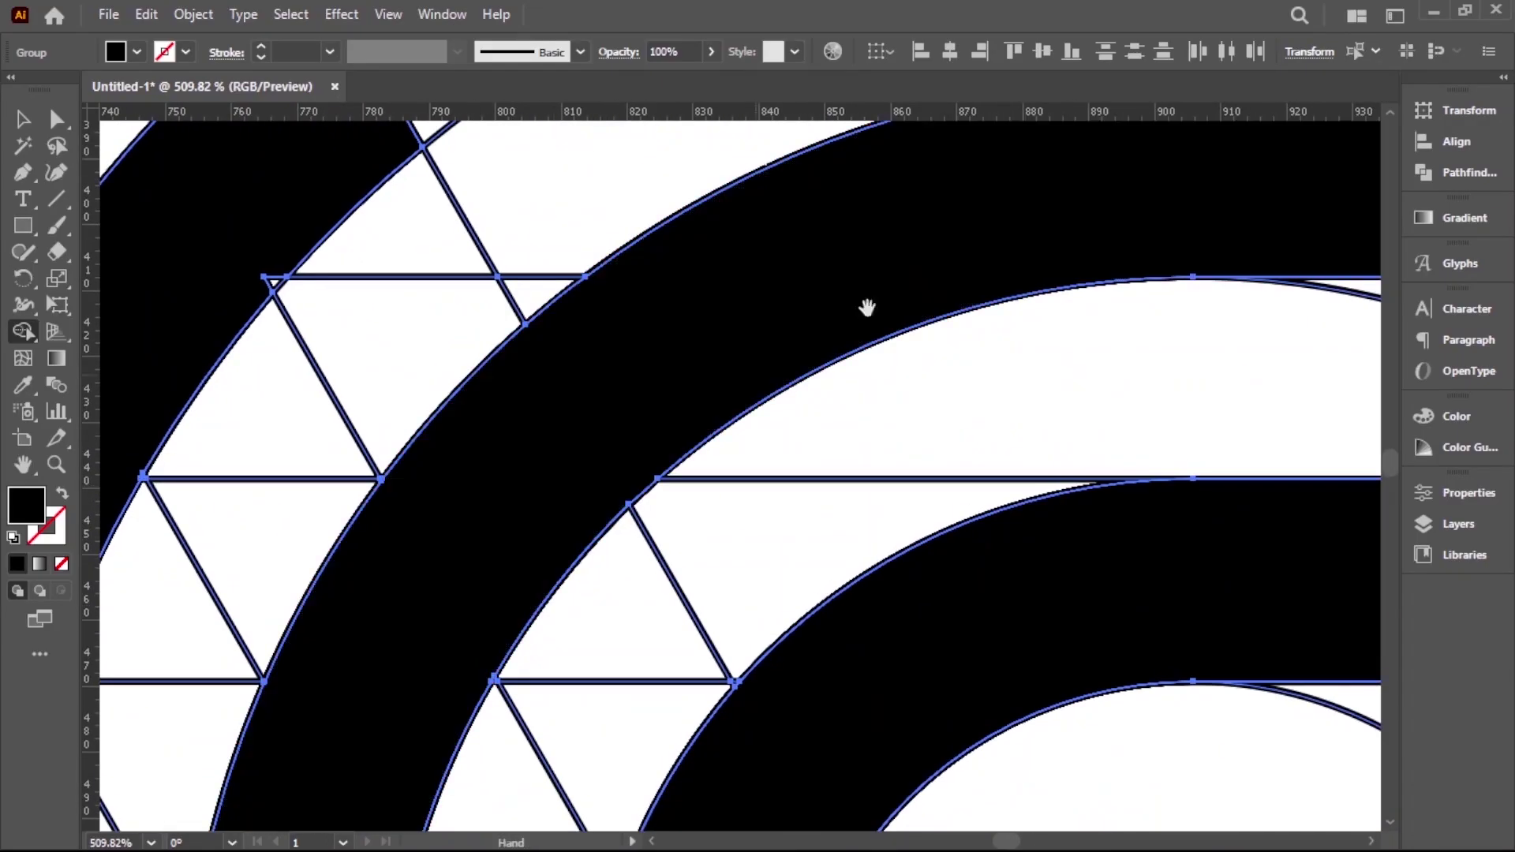
drag(866, 308, 195, 558)
drag(1089, 497, 690, 481)
click(689, 480)
drag(961, 469, 444, 518)
click(444, 518)
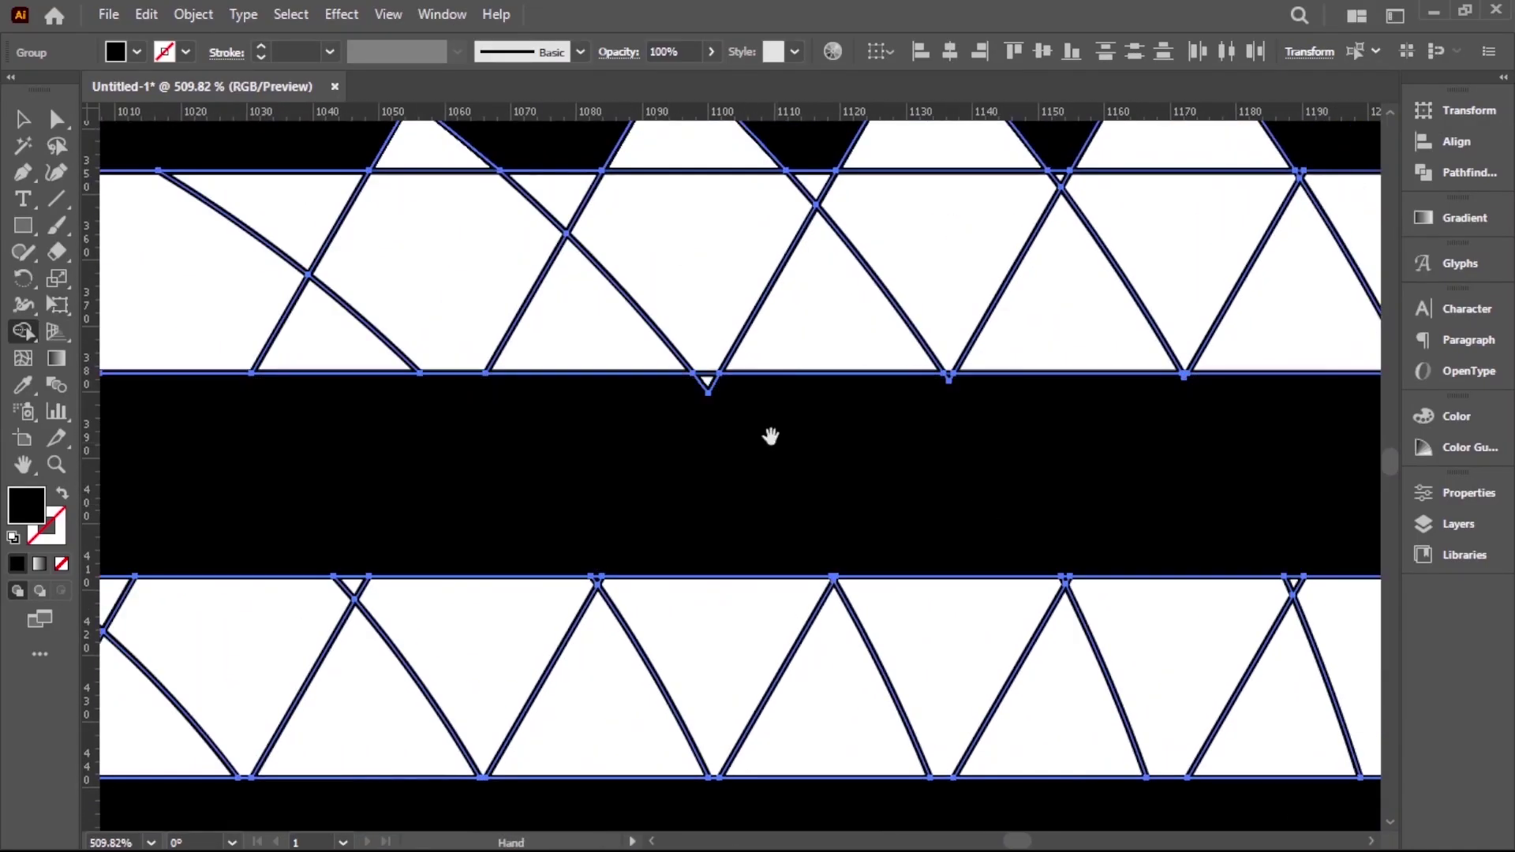
- Fill the grey curved stripe solid black
scroll(1290, 532, up, 2)
scroll(1289, 532, up, 3)
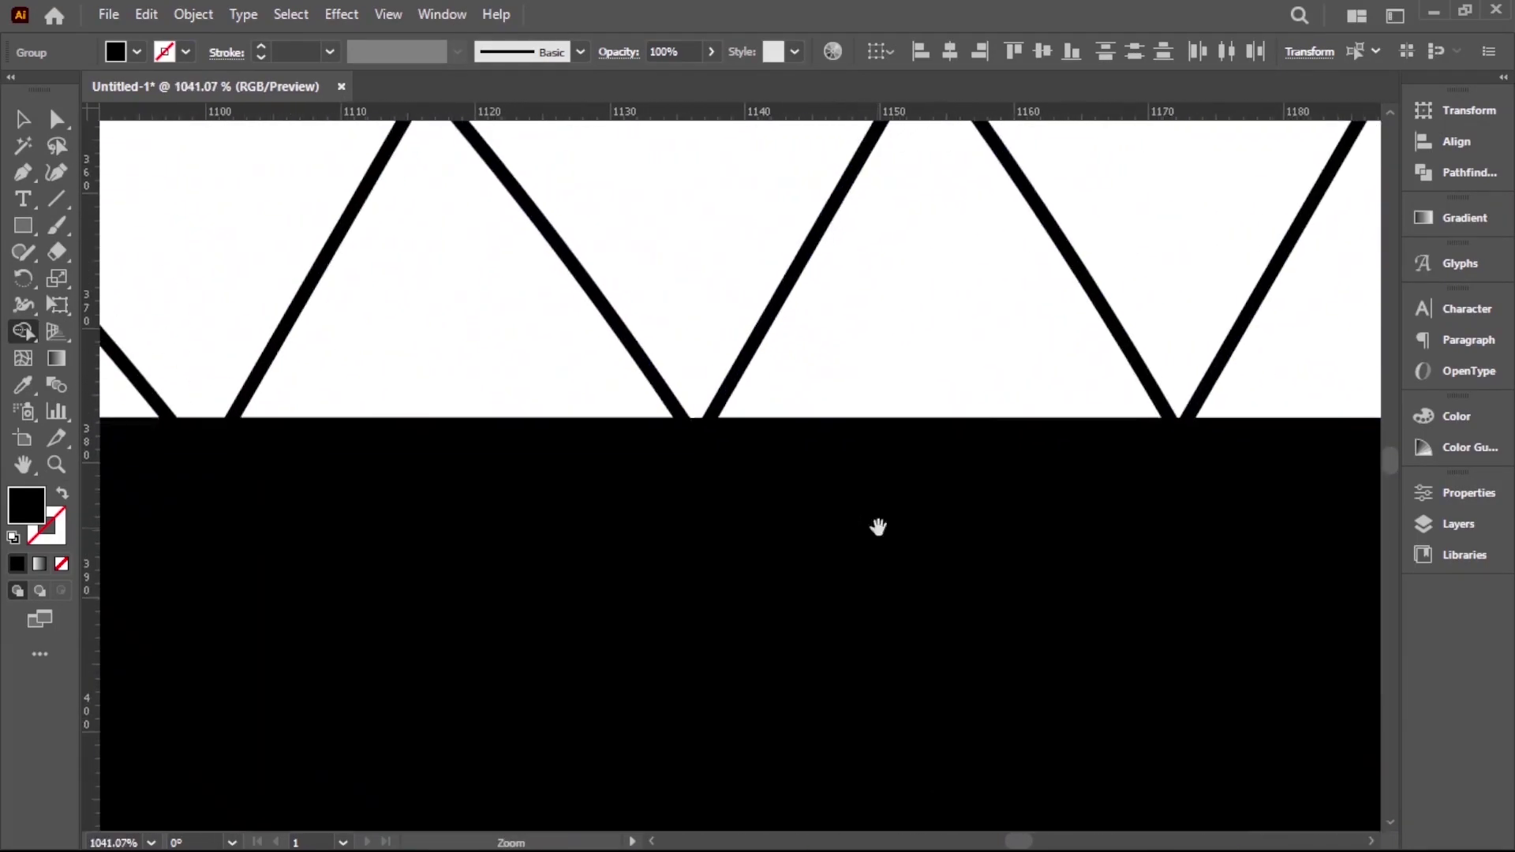
scroll(879, 505, up, 3)
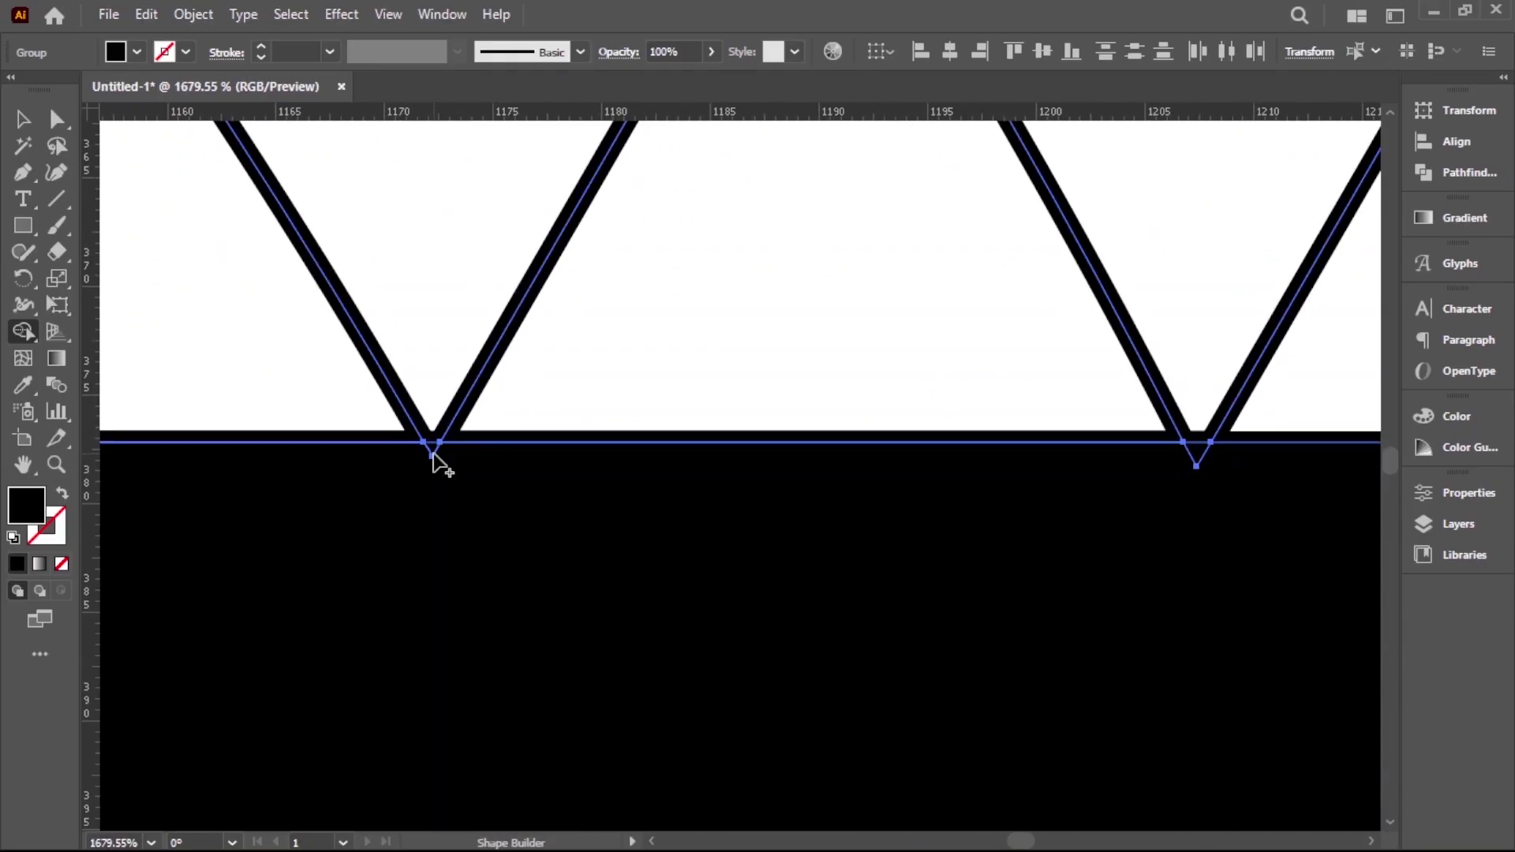
scroll(1263, 584, right, 5)
scroll(1026, 591, down, 1)
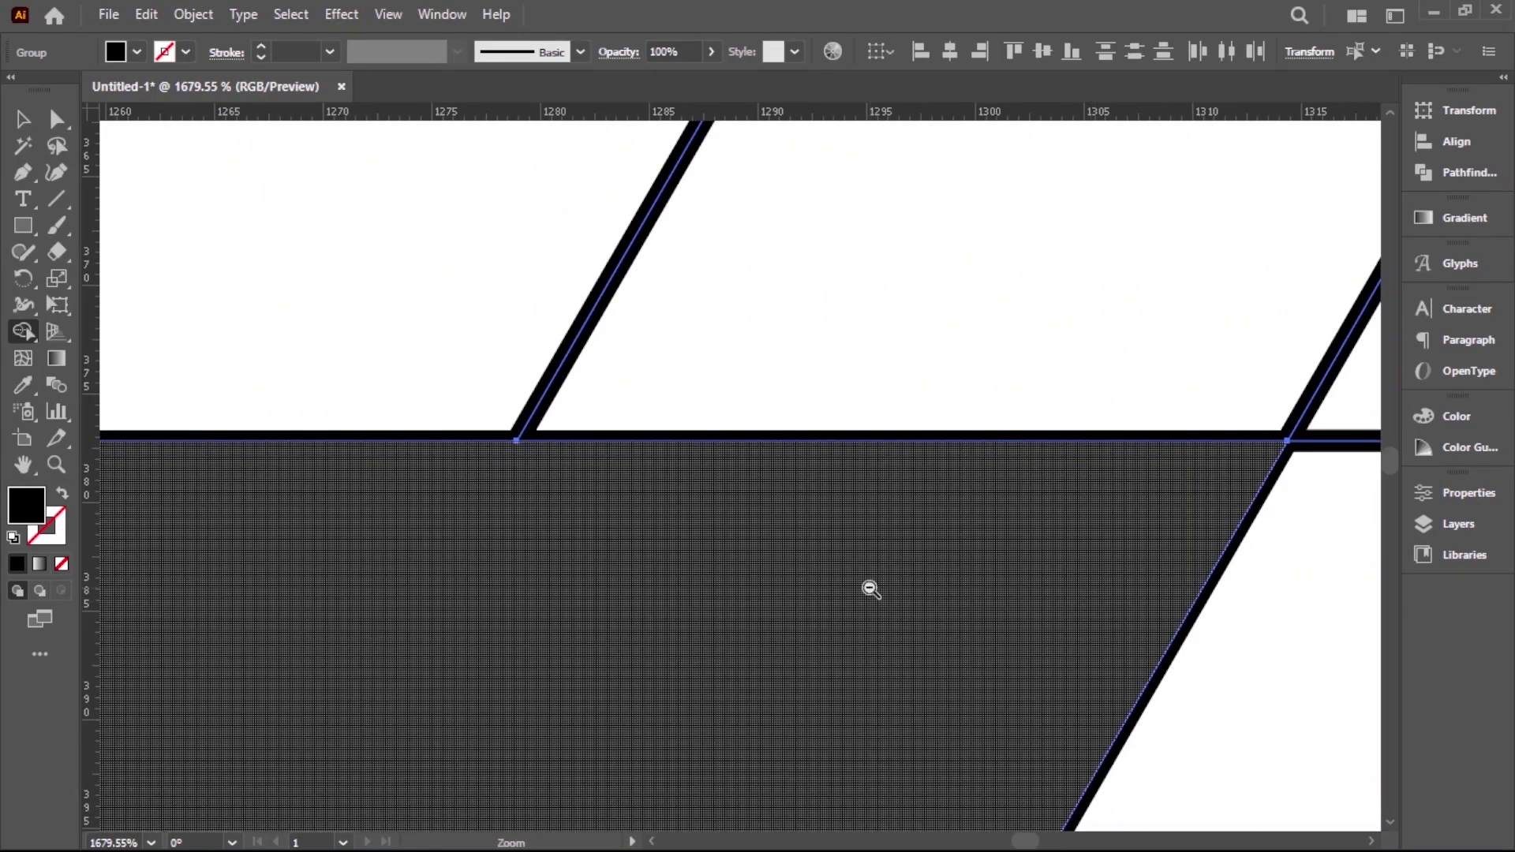
scroll(711, 575, down, 2)
scroll(937, 329, down, 2)
scroll(381, 376, up, 1)
scroll(381, 377, left, 3)
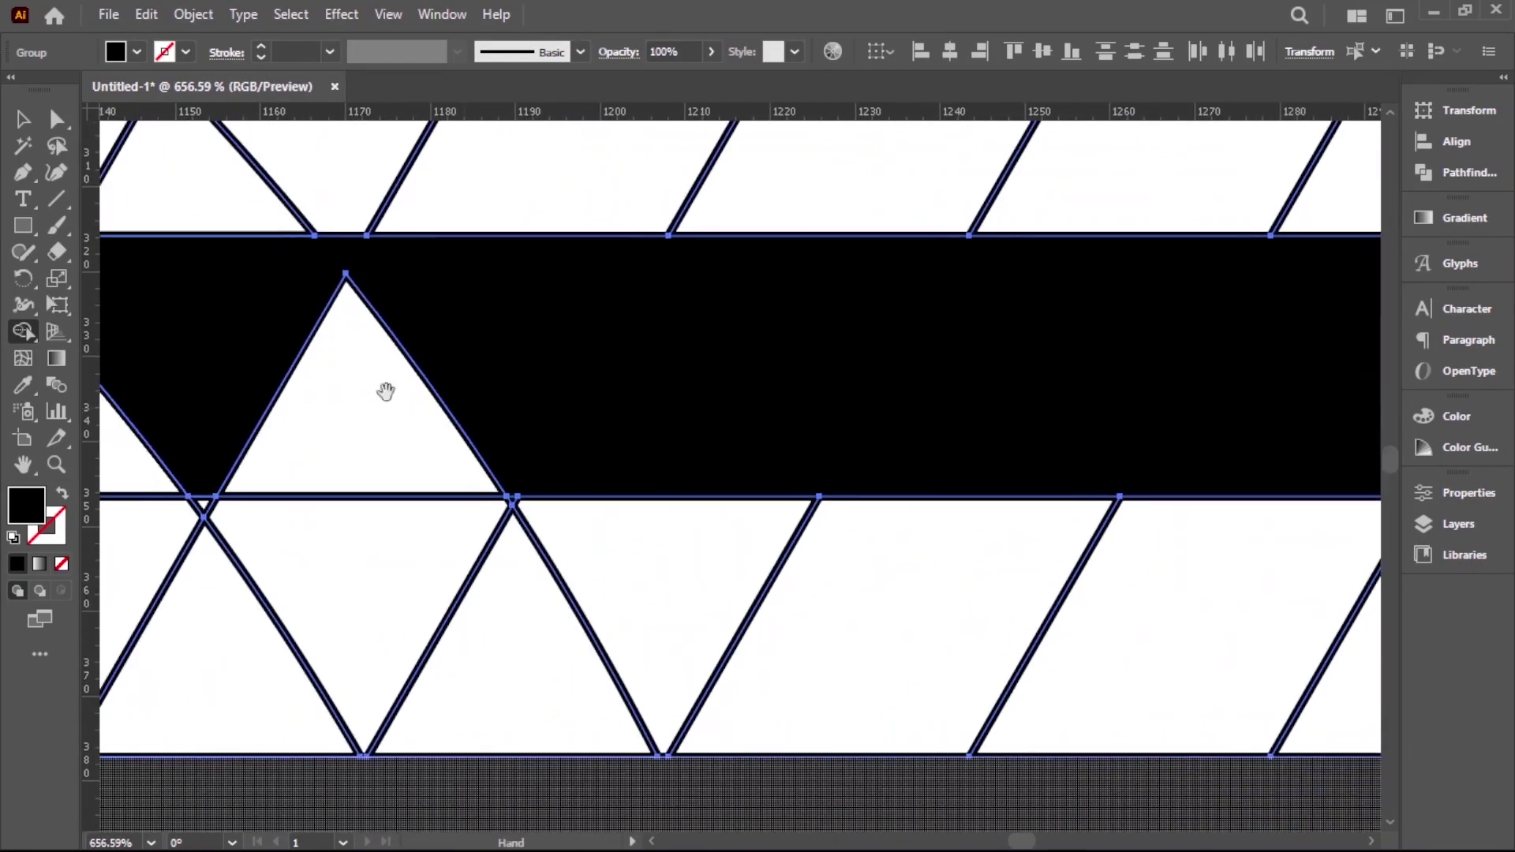
scroll(386, 389, left, 3)
scroll(708, 426, left, 3)
scroll(471, 318, left, 3)
scroll(666, 378, left, 3)
scroll(632, 341, left, 3)
scroll(633, 341, down, 1)
scroll(738, 389, up, 2)
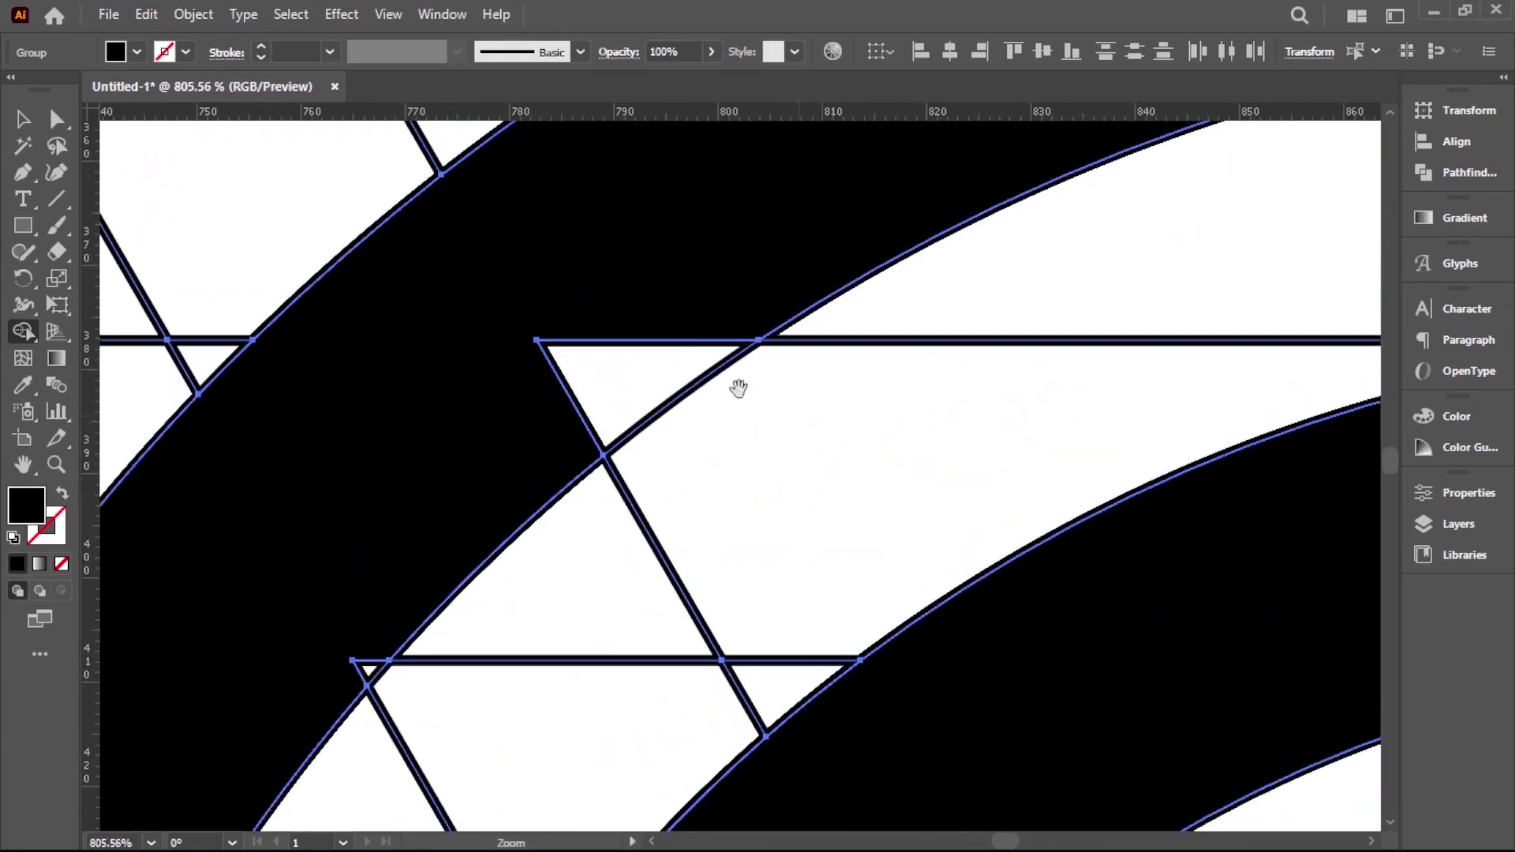
scroll(653, 426, up, 1)
scroll(1066, 426, up, 2)
scroll(675, 545, down, 3)
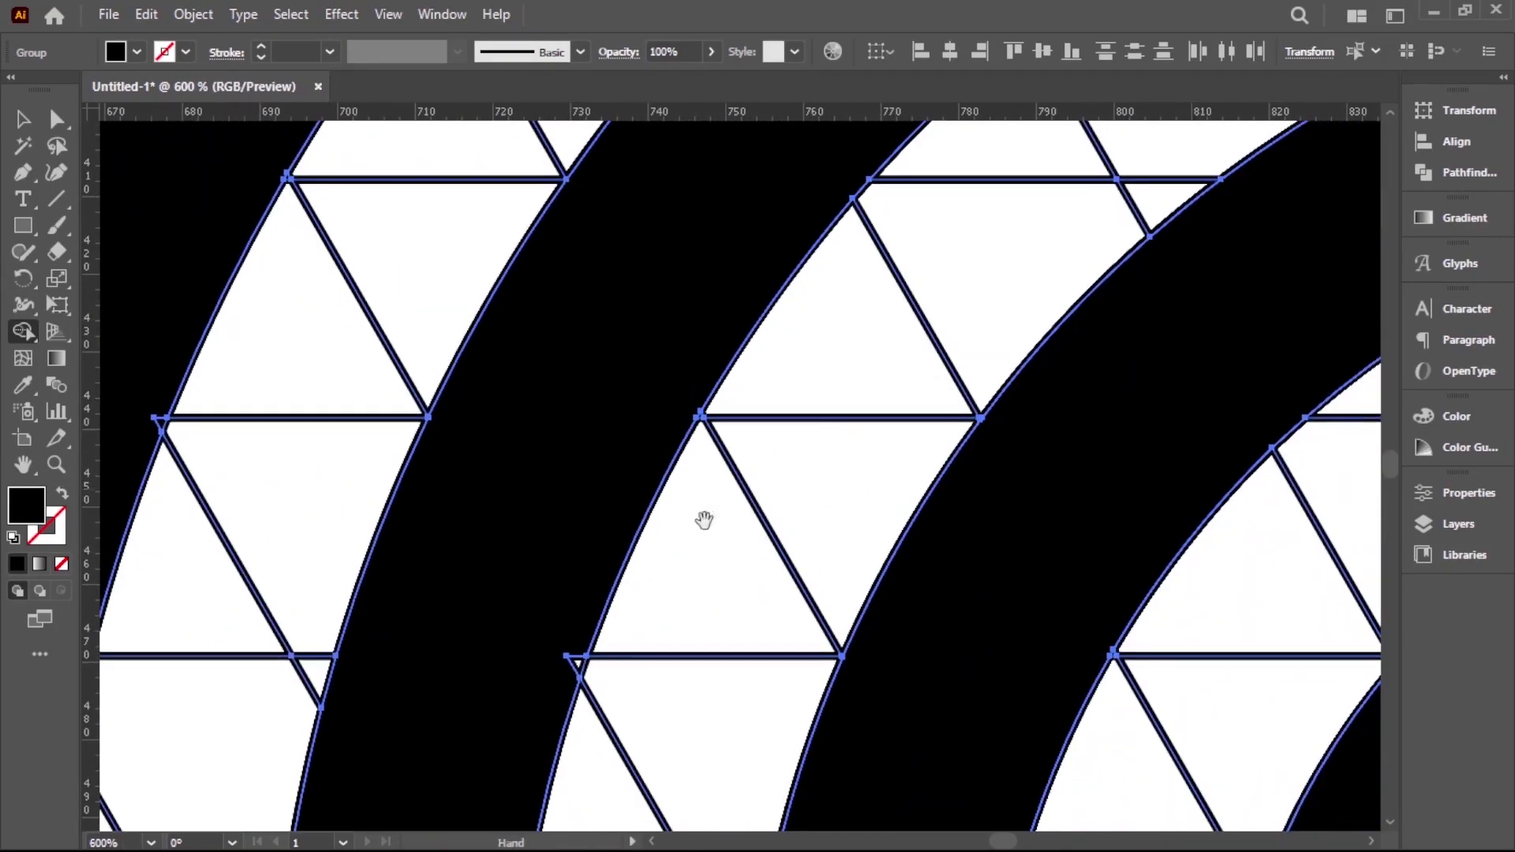
scroll(629, 325, up, 3)
scroll(667, 504, down, 2)
scroll(944, 519, up, 5)
scroll(680, 498, up, 2)
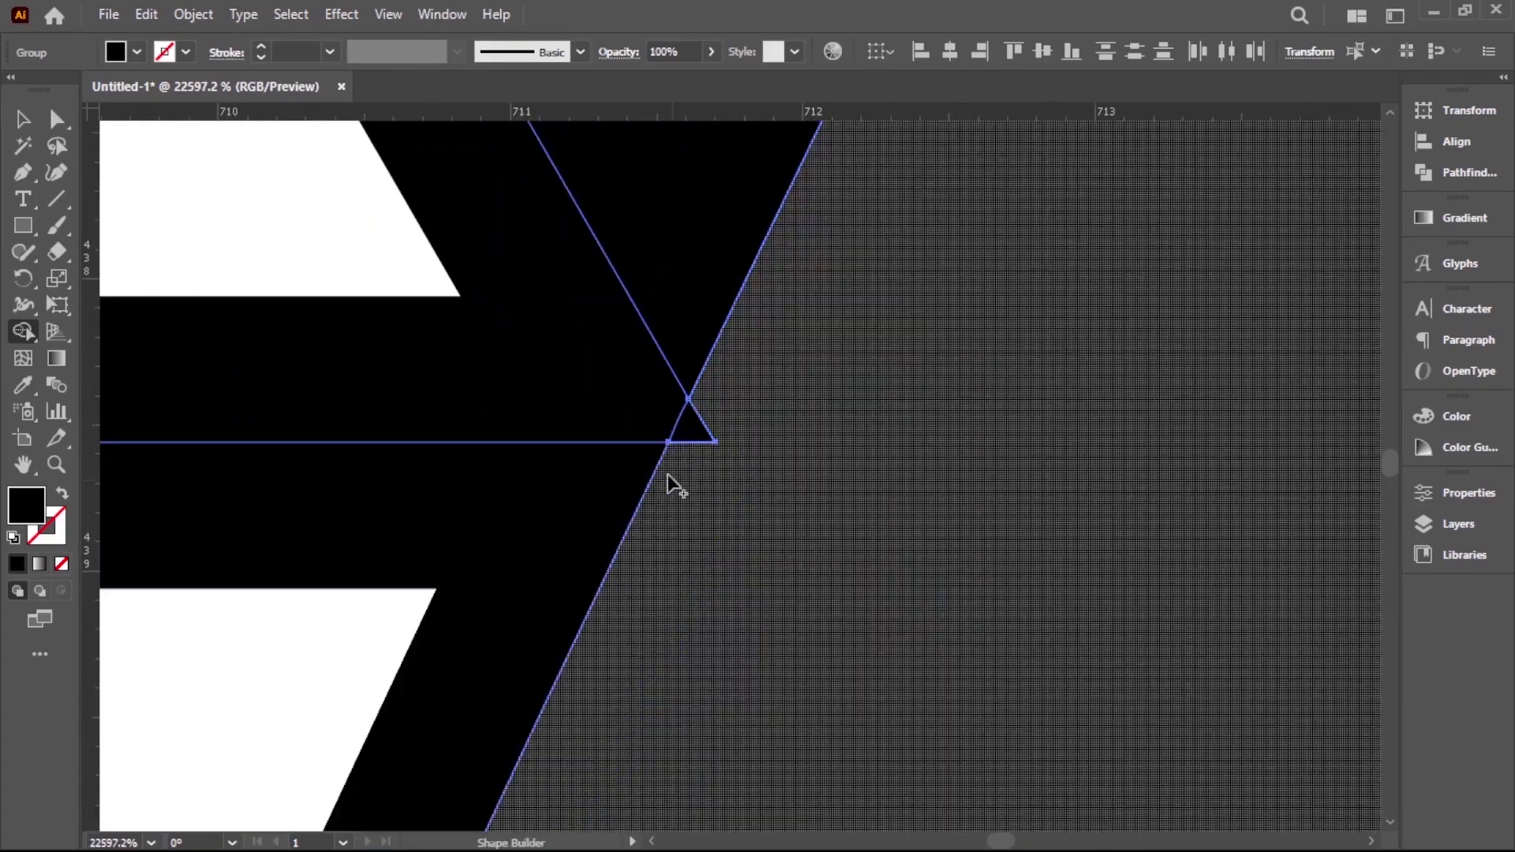
scroll(839, 545, down, 2)
scroll(737, 582, down, 3)
scroll(738, 582, up, 2)
scroll(718, 484, down, 2)
scroll(633, 602, down, 2)
scroll(716, 596, down, 2)
scroll(613, 514, up, 1)
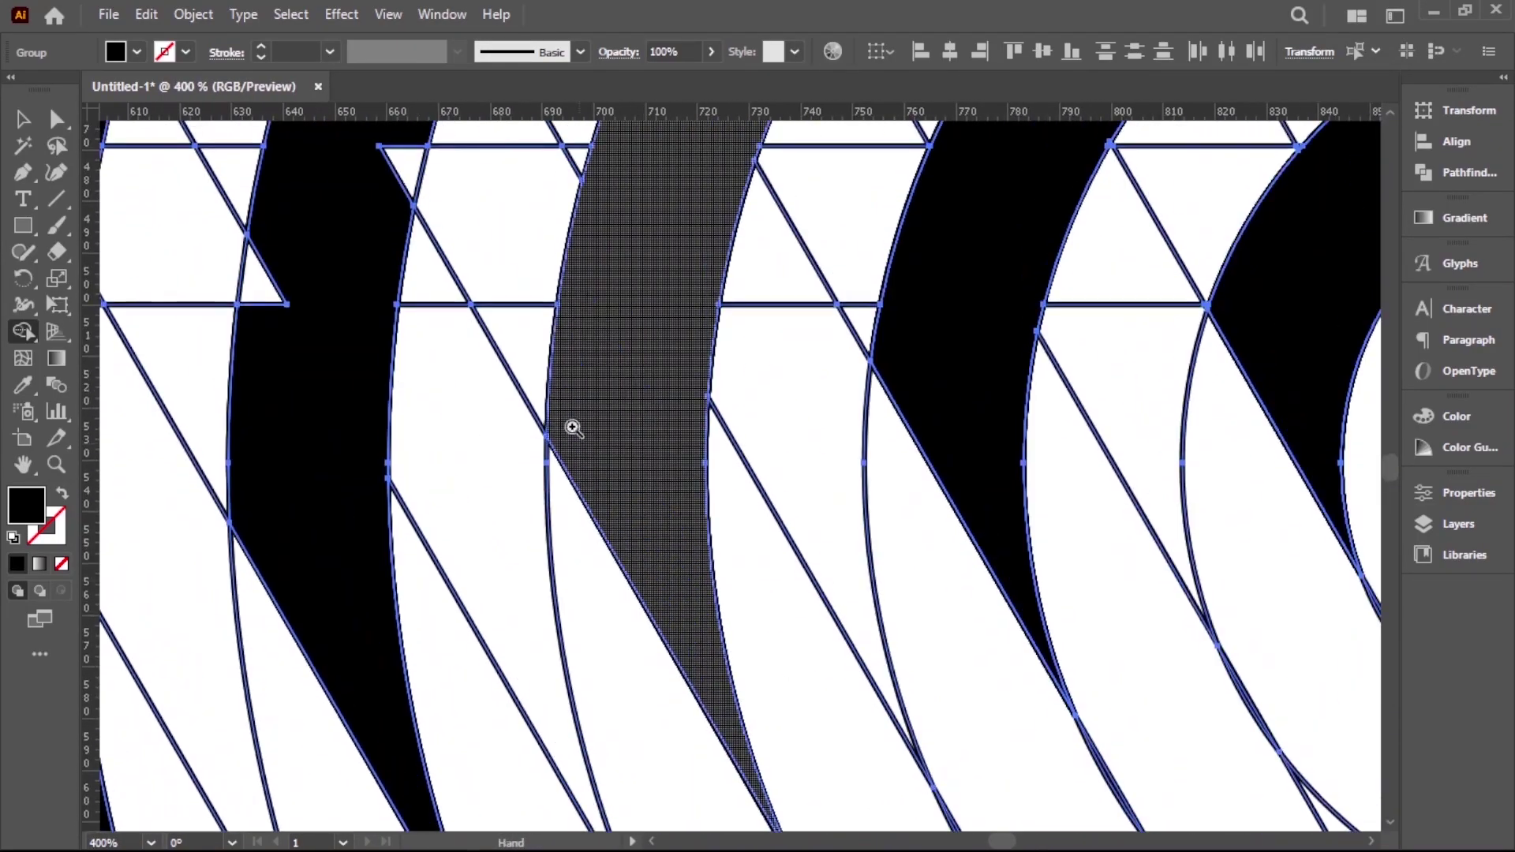
scroll(416, 399, up, 3)
scroll(477, 530, down, 2)
scroll(609, 596, down, 1)
scroll(608, 596, down, 2)
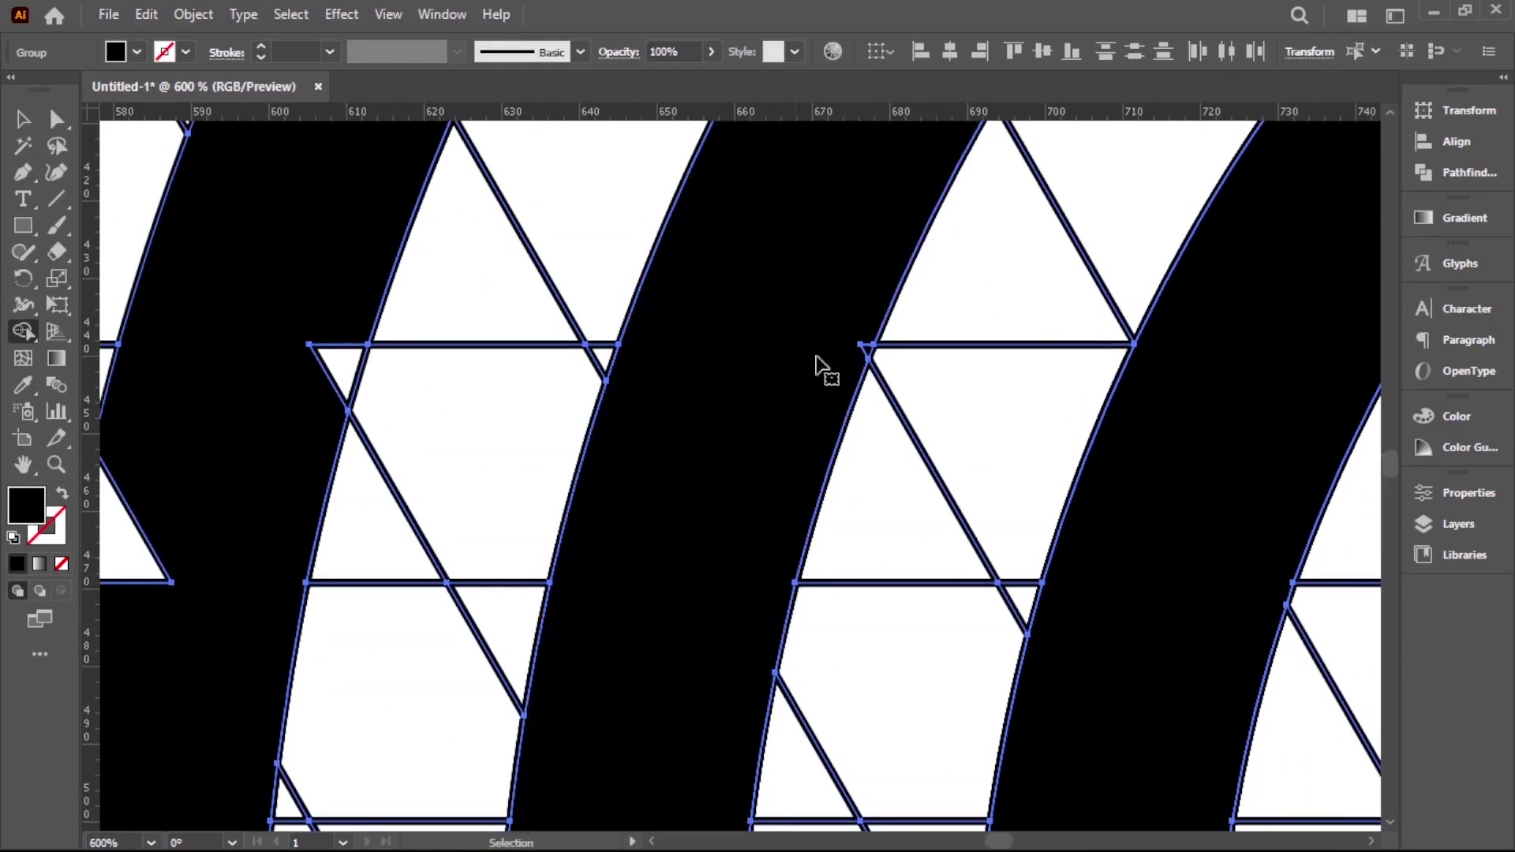
scroll(721, 619, up, 1)
scroll(900, 569, up, 2)
scroll(771, 592, down, 1)
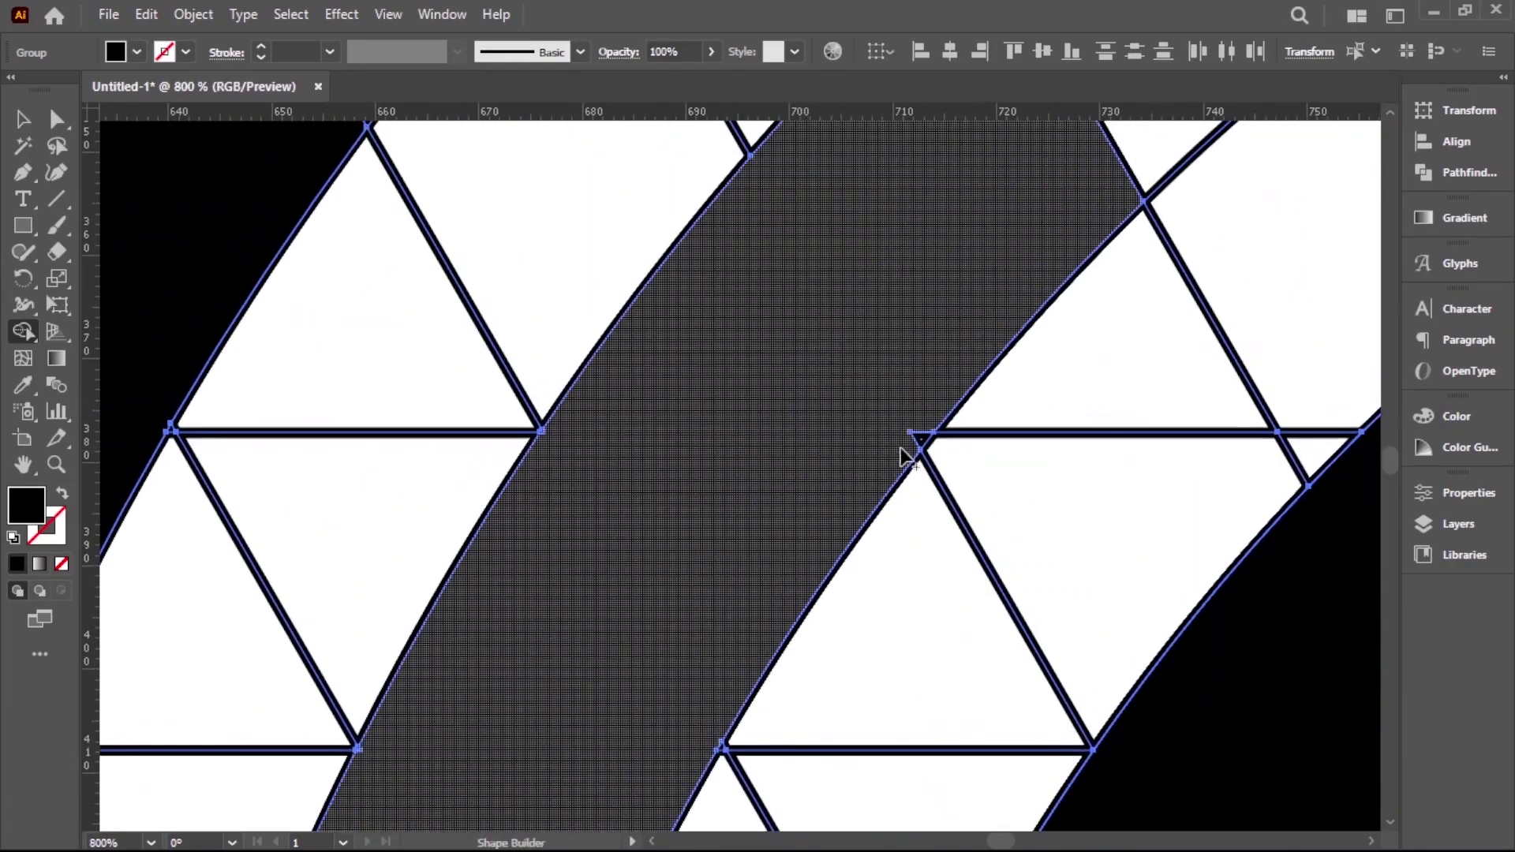
scroll(832, 463, up, 5)
scroll(821, 513, right, 3)
click(876, 509)
- Merge the leftover triangle into the horizontal black band
scroll(789, 536, up, 3)
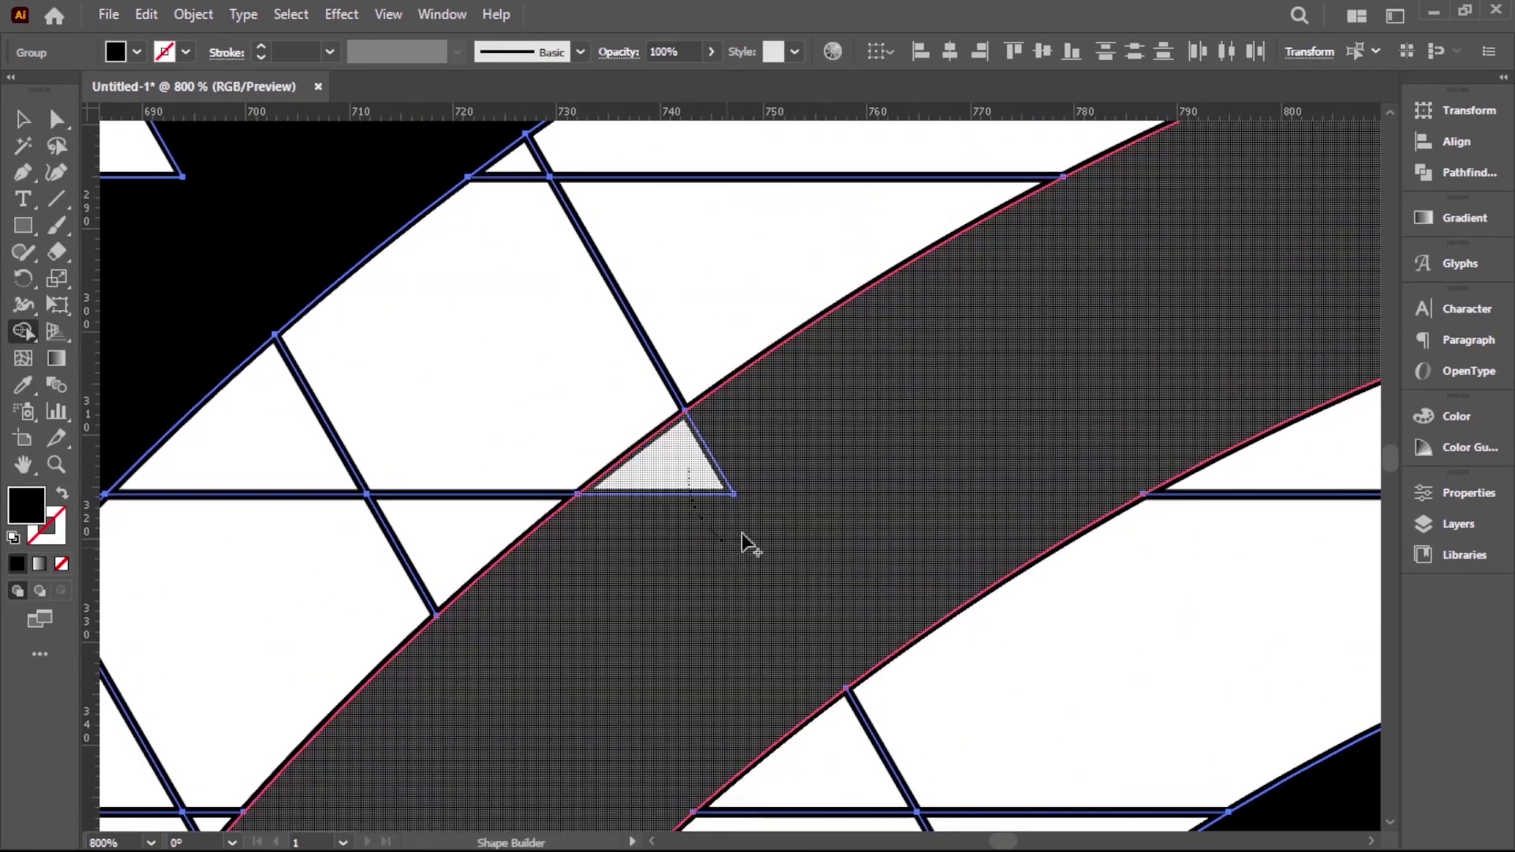
drag(850, 491, 525, 433)
scroll(1096, 436, down, 1)
scroll(1168, 482, up, 1)
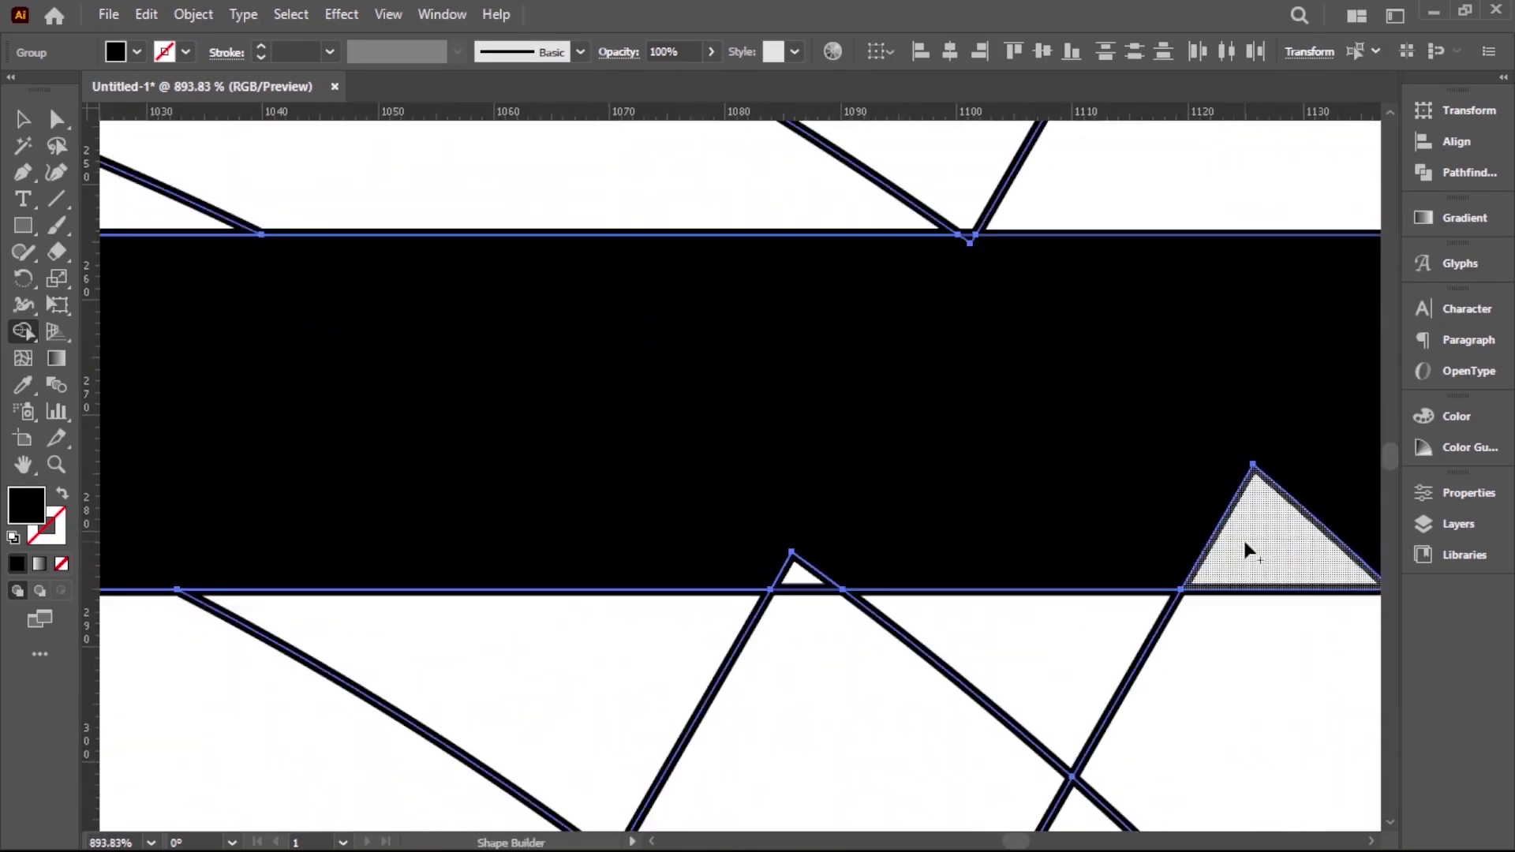
scroll(789, 457, down, 1)
scroll(588, 375, up, 5)
scroll(1050, 450, down, 5)
scroll(775, 468, down, 2)
scroll(810, 514, down, 2)
scroll(720, 339, down, 2)
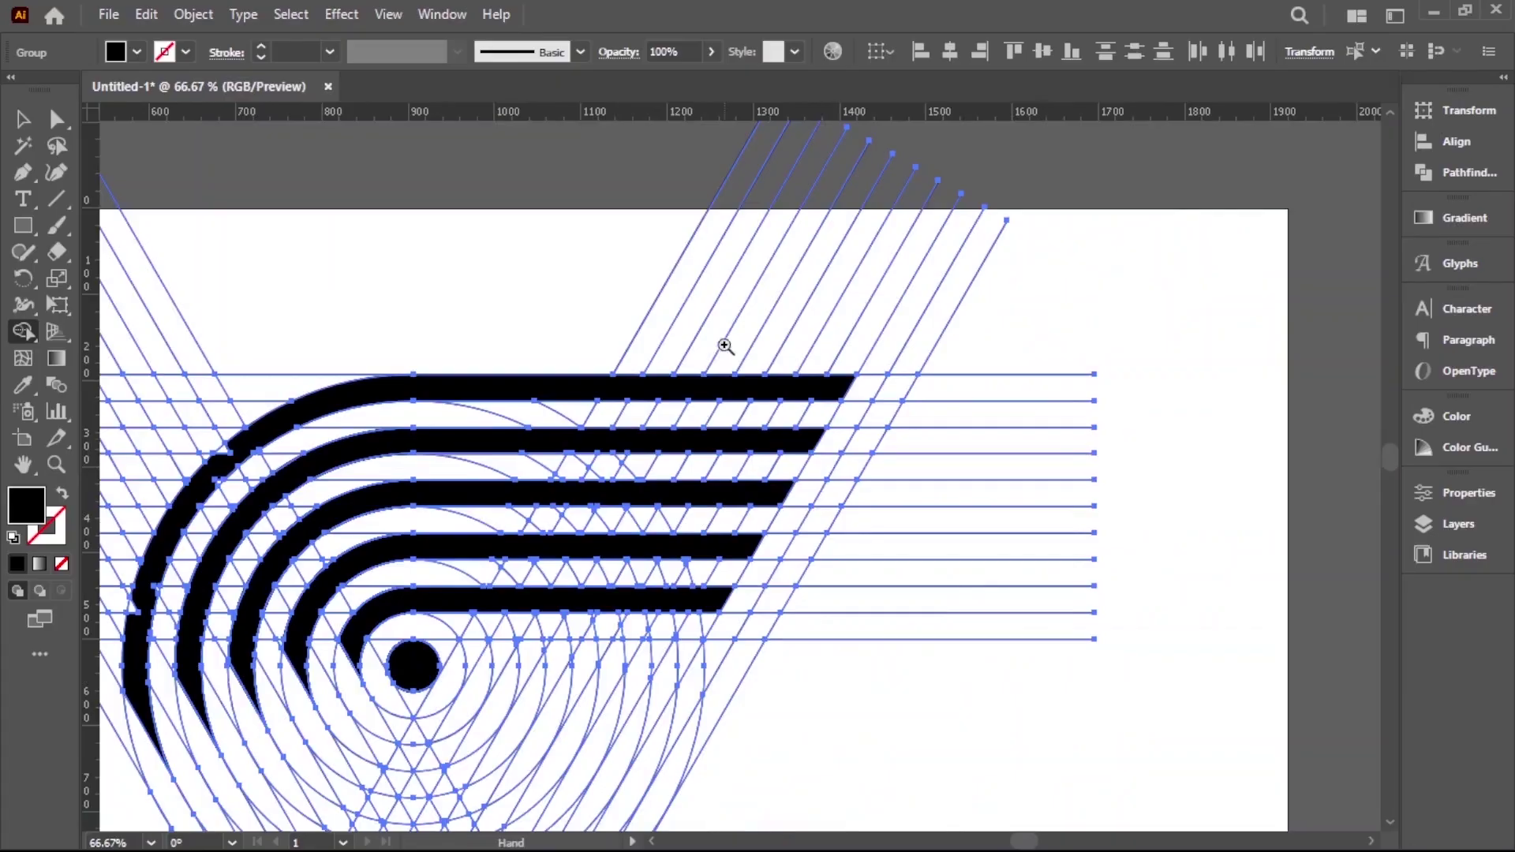
scroll(1262, 582, up, 6)
mouse_move(873, 602)
mouse_down()
mouse_move(396, 547)
mouse_move(1060, 543)
mouse_move(1330, 569)
mouse_up()
scroll(409, 596, down, 2)
scroll(498, 489, down, 2)
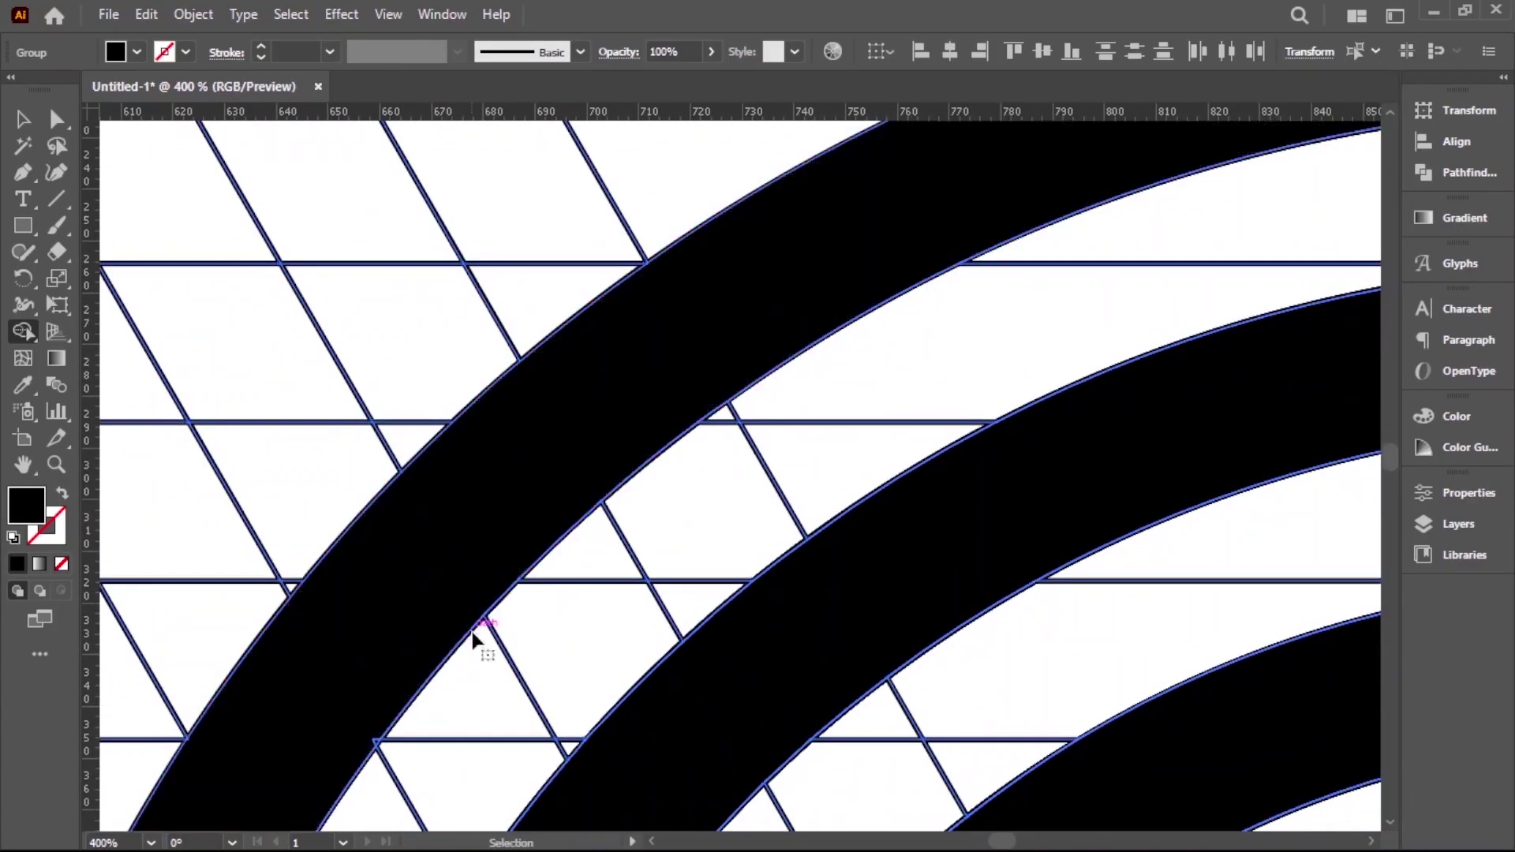
scroll(1008, 416, up, 3)
scroll(981, 484, up, 3)
scroll(650, 529, up, 3)
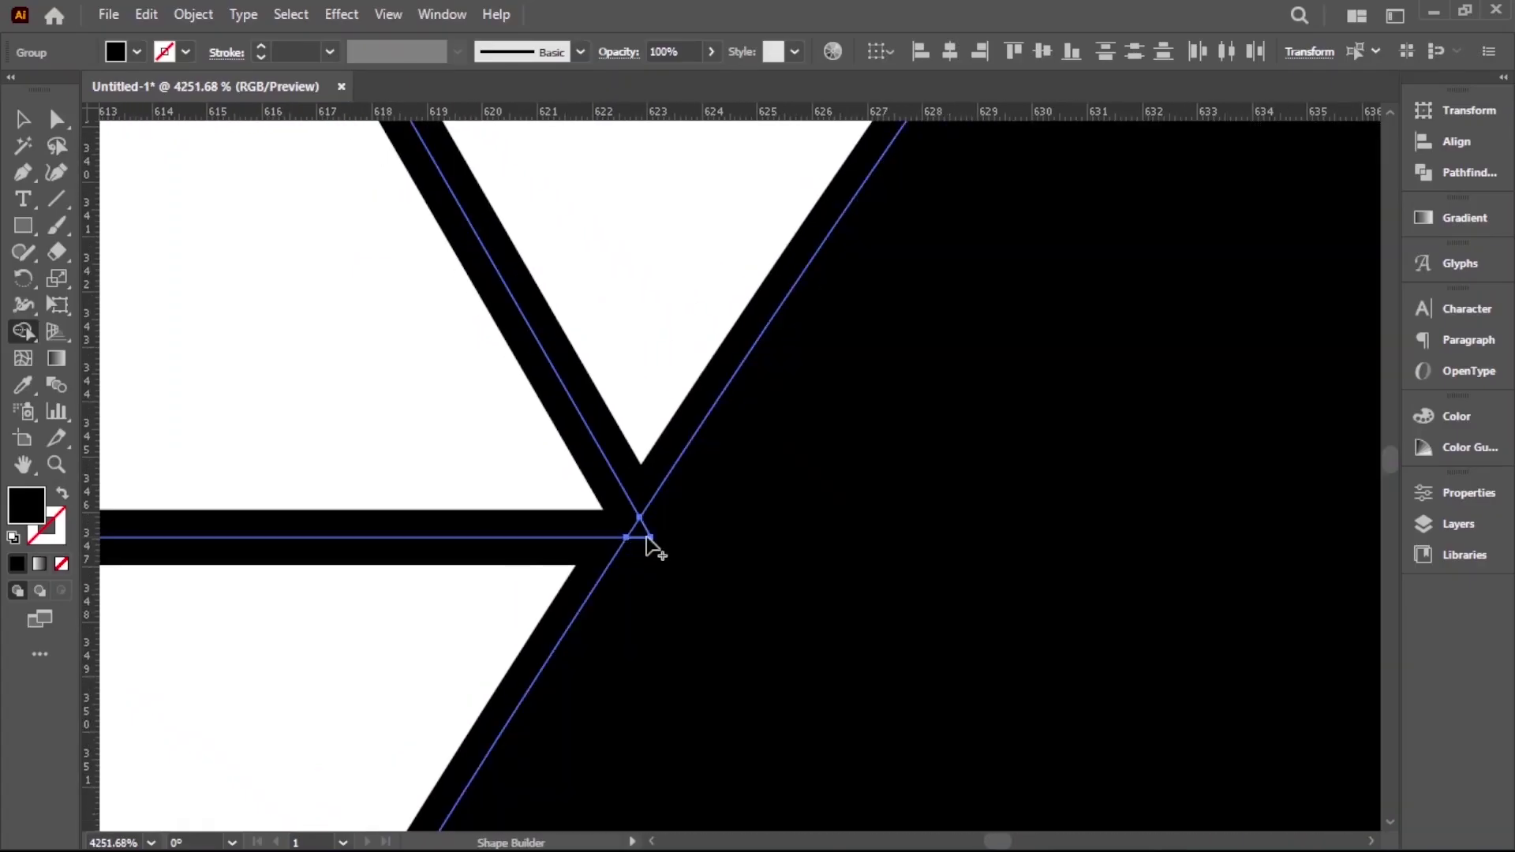
scroll(860, 642, down, 2)
scroll(882, 528, down, 1)
scroll(541, 568, up, 3)
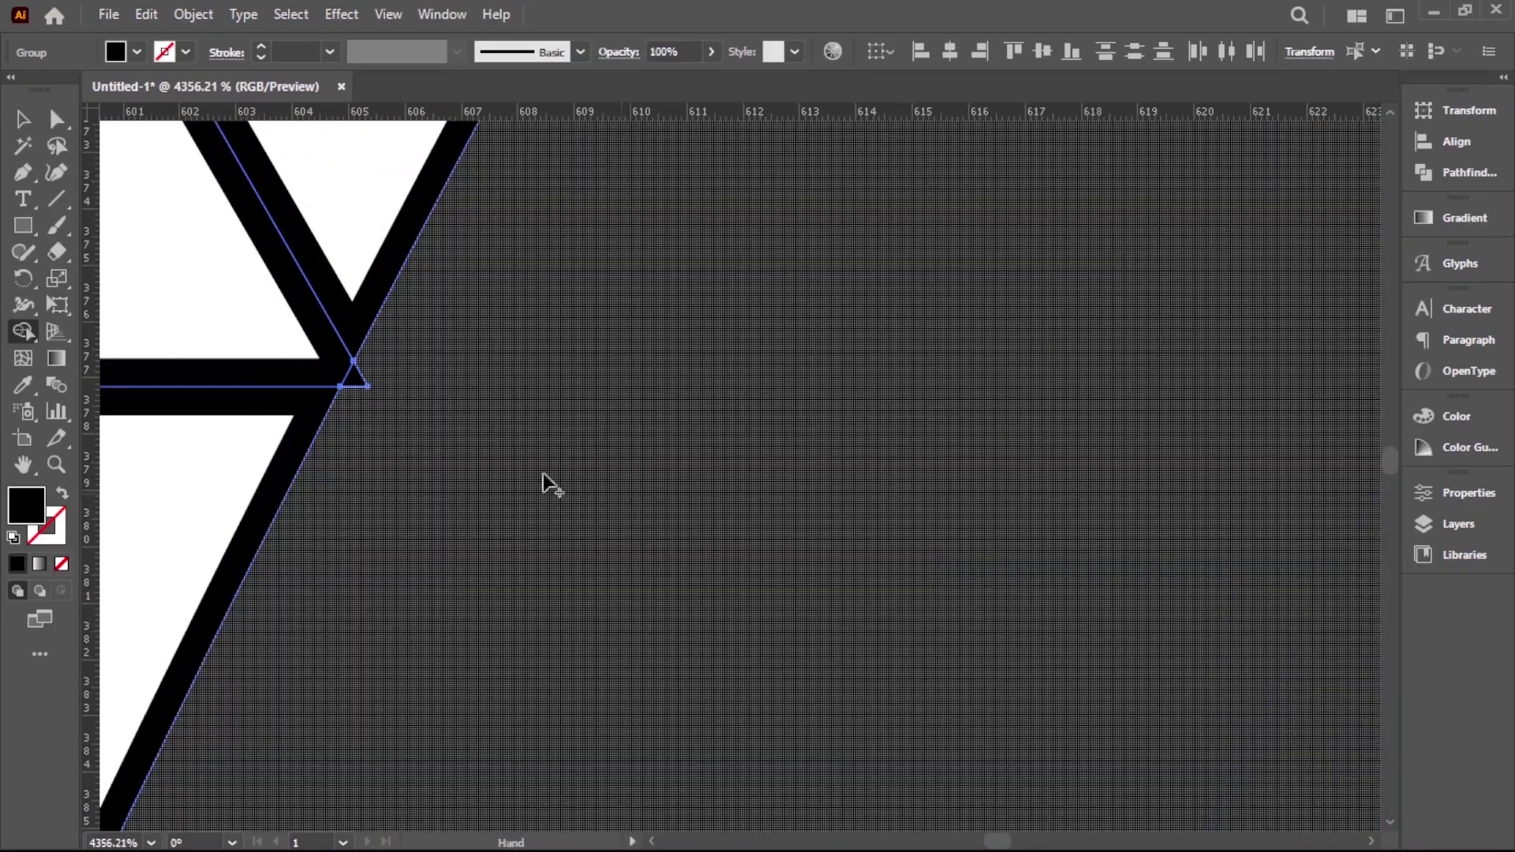
scroll(473, 490, down, 3)
scroll(971, 521, up, 1)
scroll(1211, 406, down, 3)
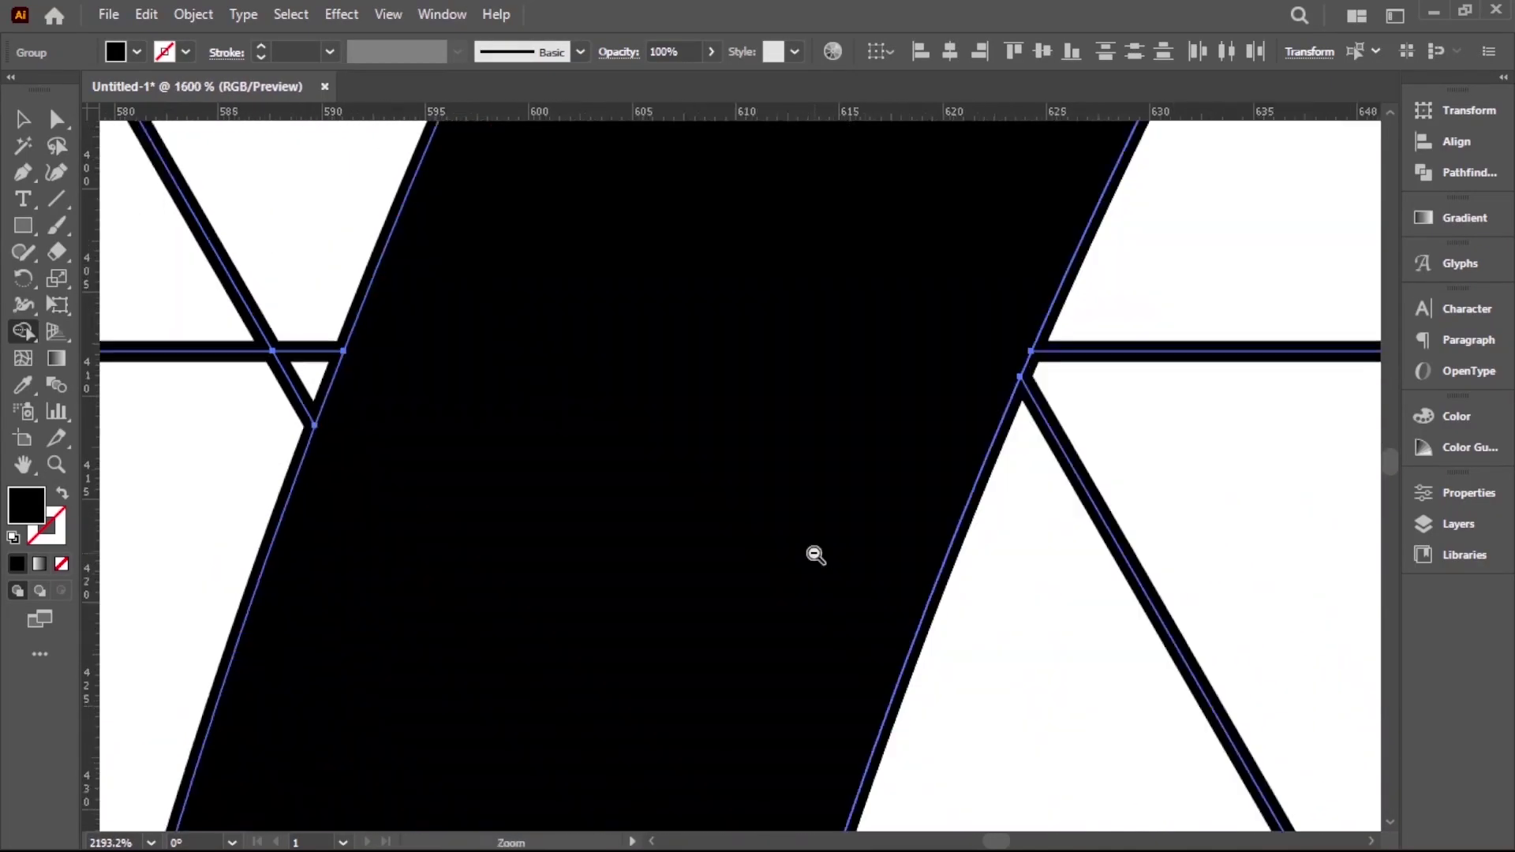
scroll(812, 551, down, 3)
scroll(656, 498, up, 2)
click(681, 412)
- Zoom and pan around the logo to check the five stripes are clean
scroll(697, 365, down, 2)
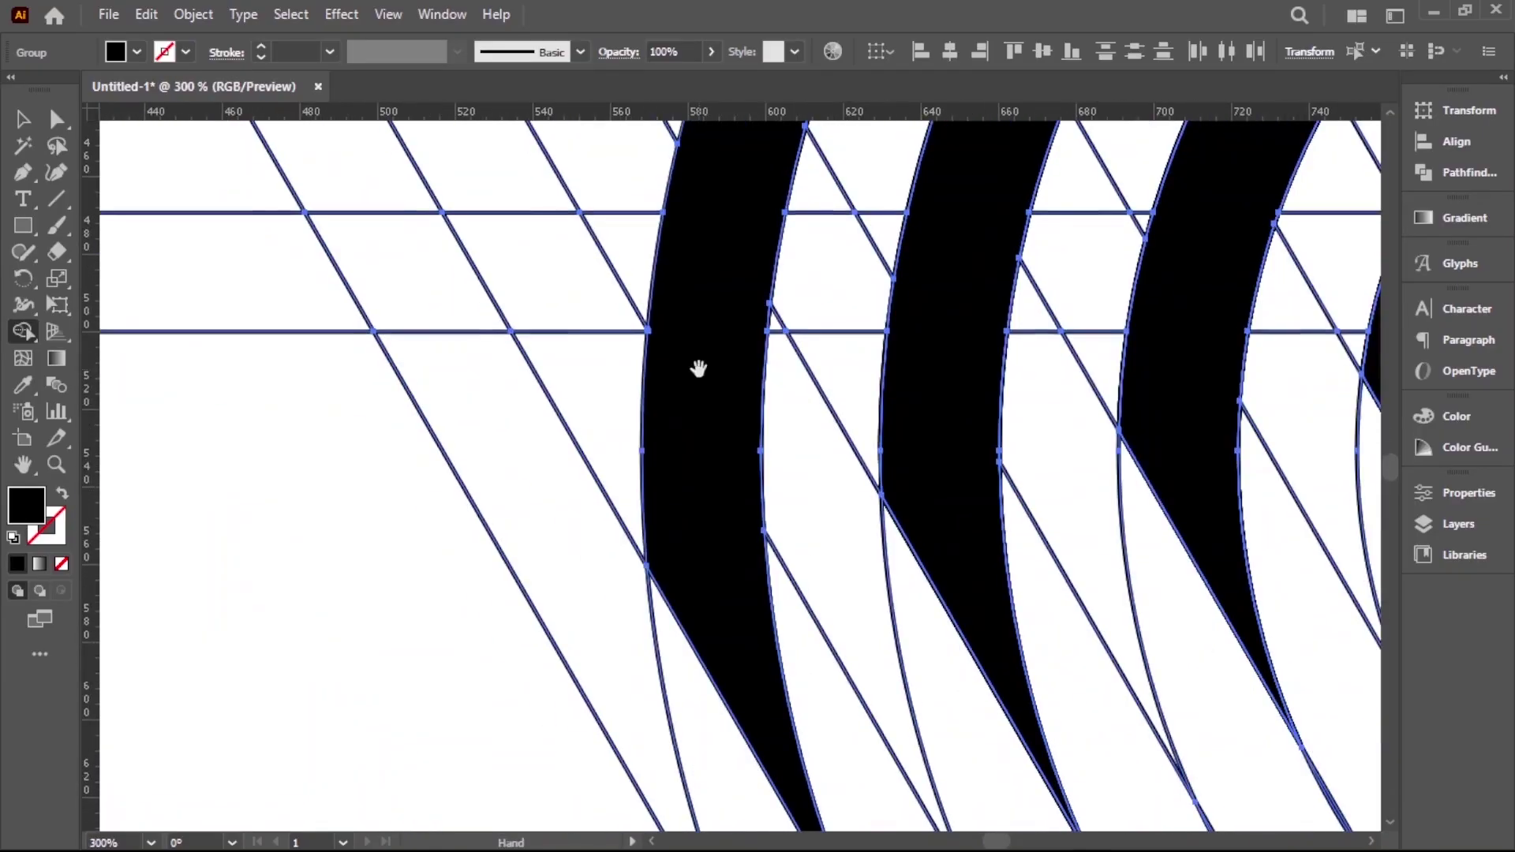
scroll(883, 427, up, 3)
scroll(1059, 497, up, 3)
scroll(676, 530, up, 2)
scroll(684, 539, down, 3)
scroll(873, 507, down, 2)
mouse_move(629, 565)
mouse_down()
mouse_move(629, 329)
mouse_move(583, 503)
mouse_up()
scroll(954, 403, down, 3)
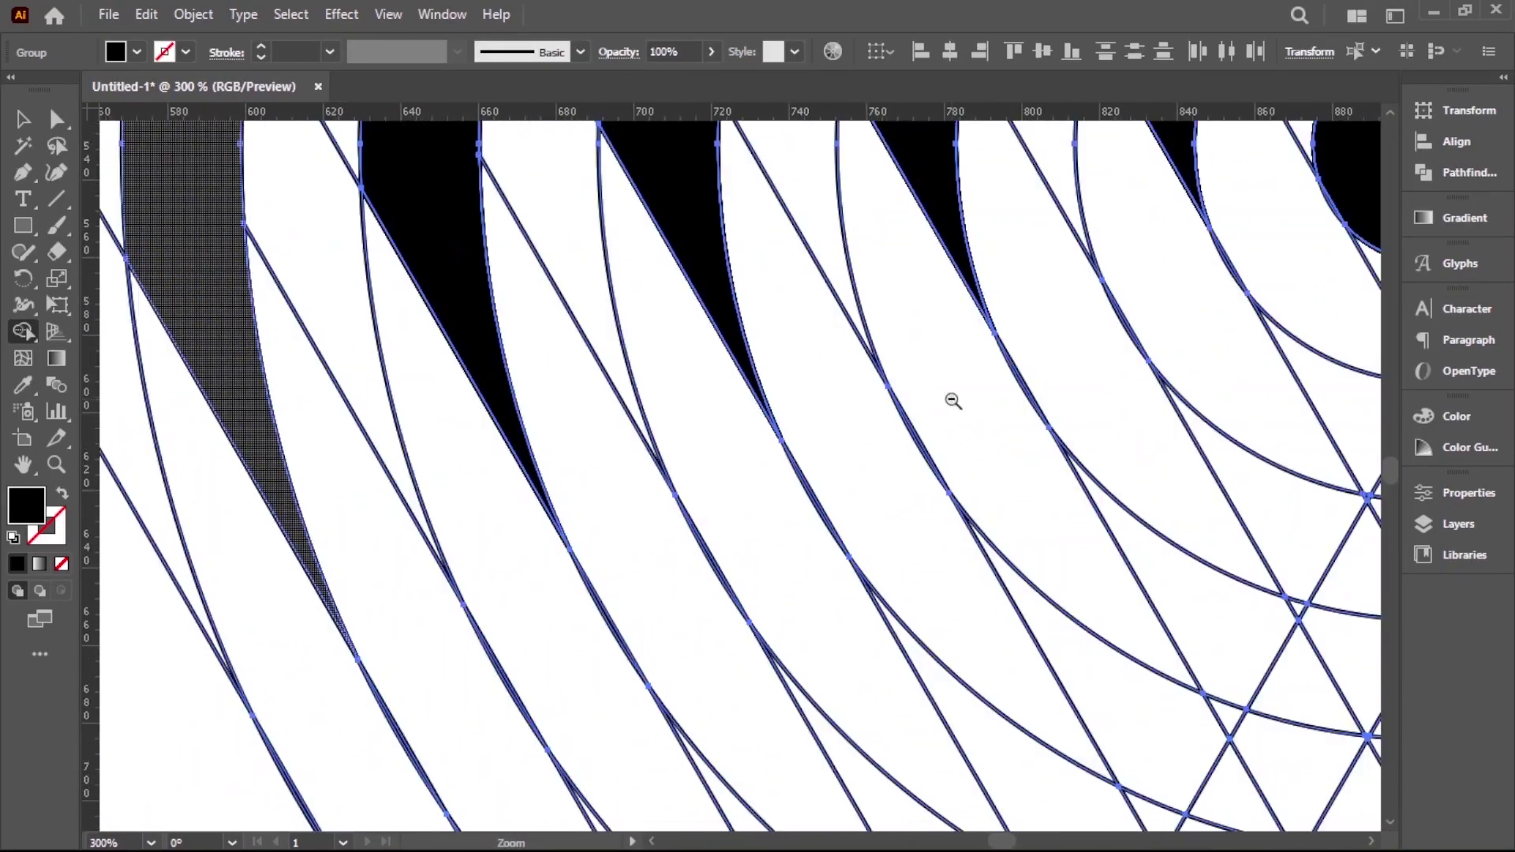
scroll(950, 399, down, 3)
scroll(688, 437, up, 3)
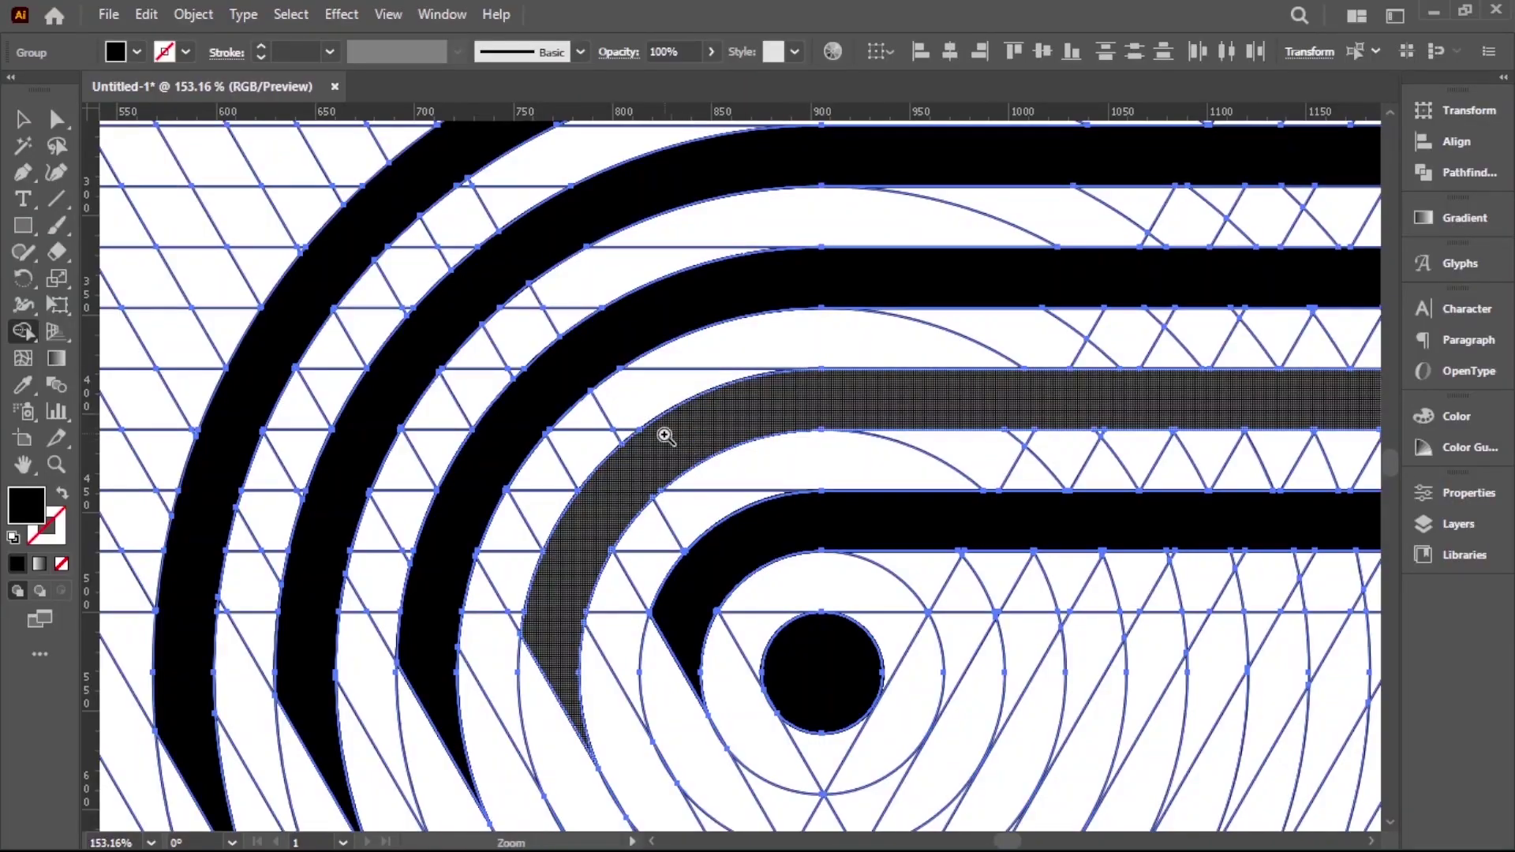
scroll(671, 432, up, 3)
scroll(608, 466, up, 2)
scroll(666, 626, up, 3)
scroll(822, 566, down, 3)
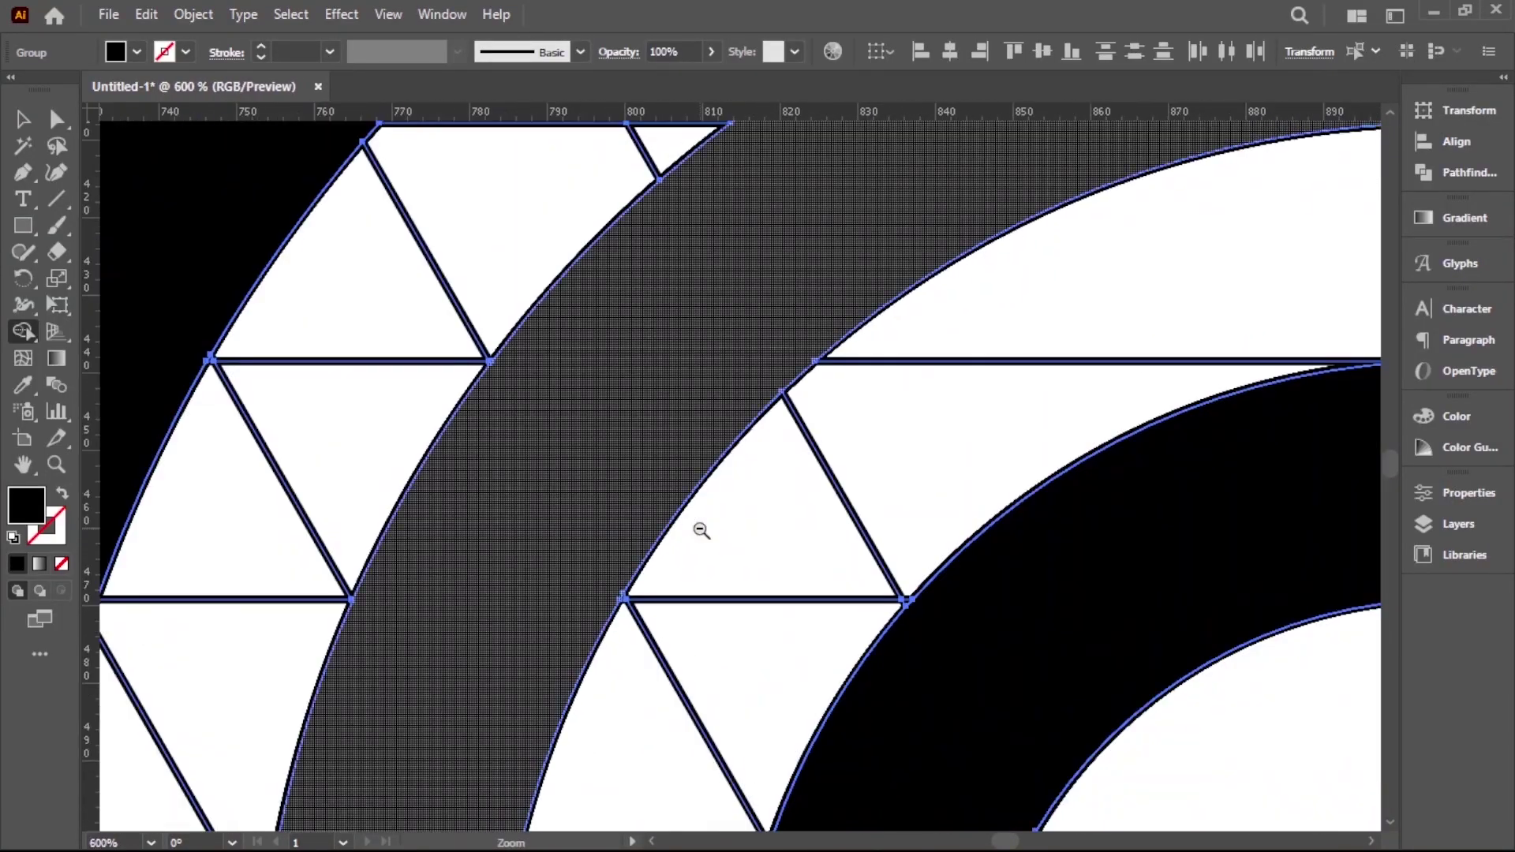
scroll(702, 530, down, 4)
scroll(805, 541, down, 3)
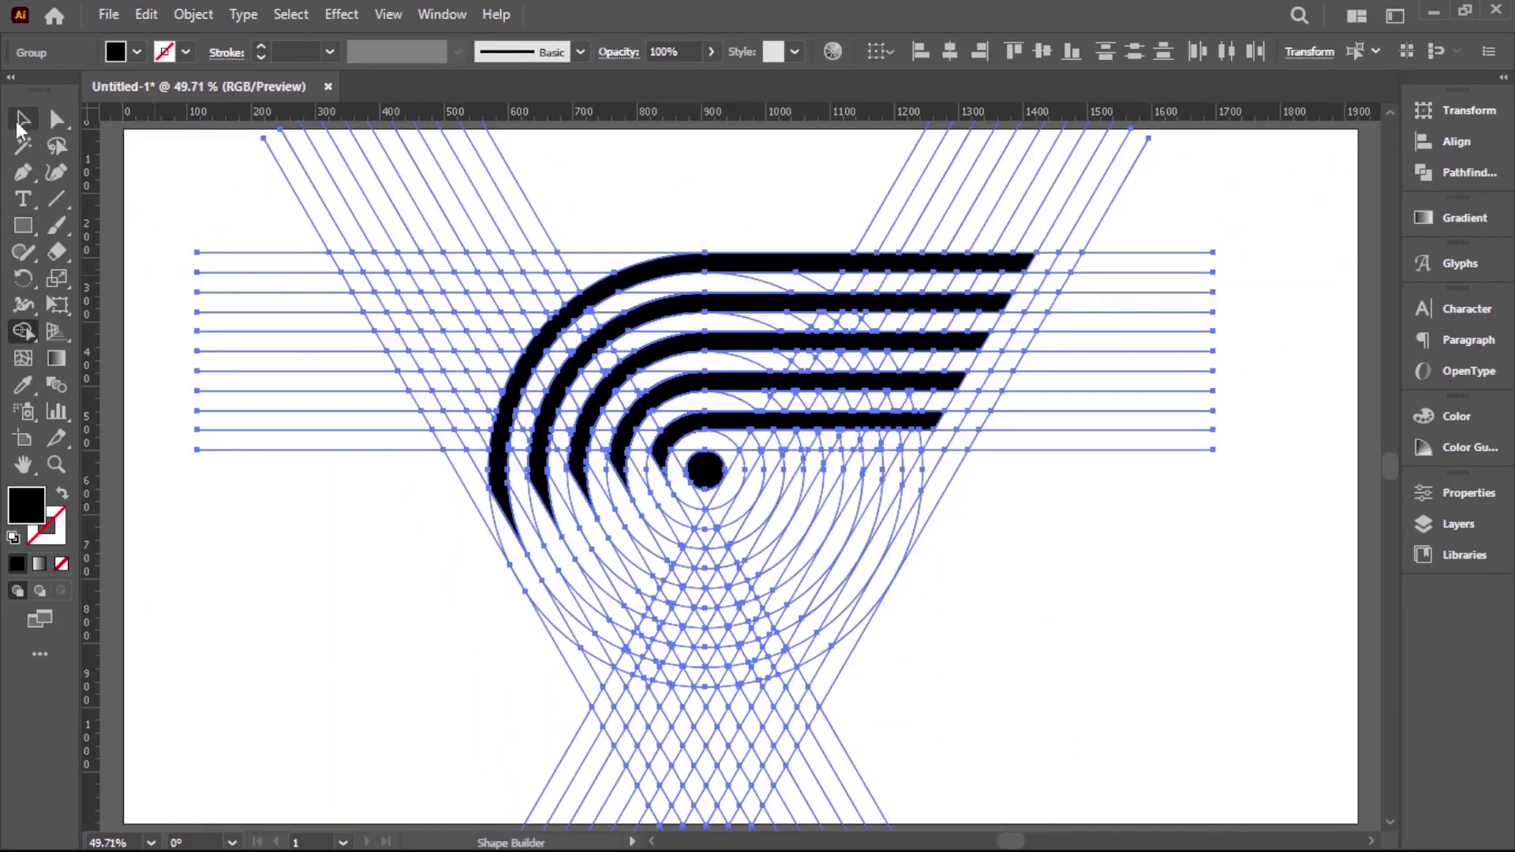
- Deselect the artwork and ungroup the construction lines
click(23, 119)
key(ctrl+shift+a)
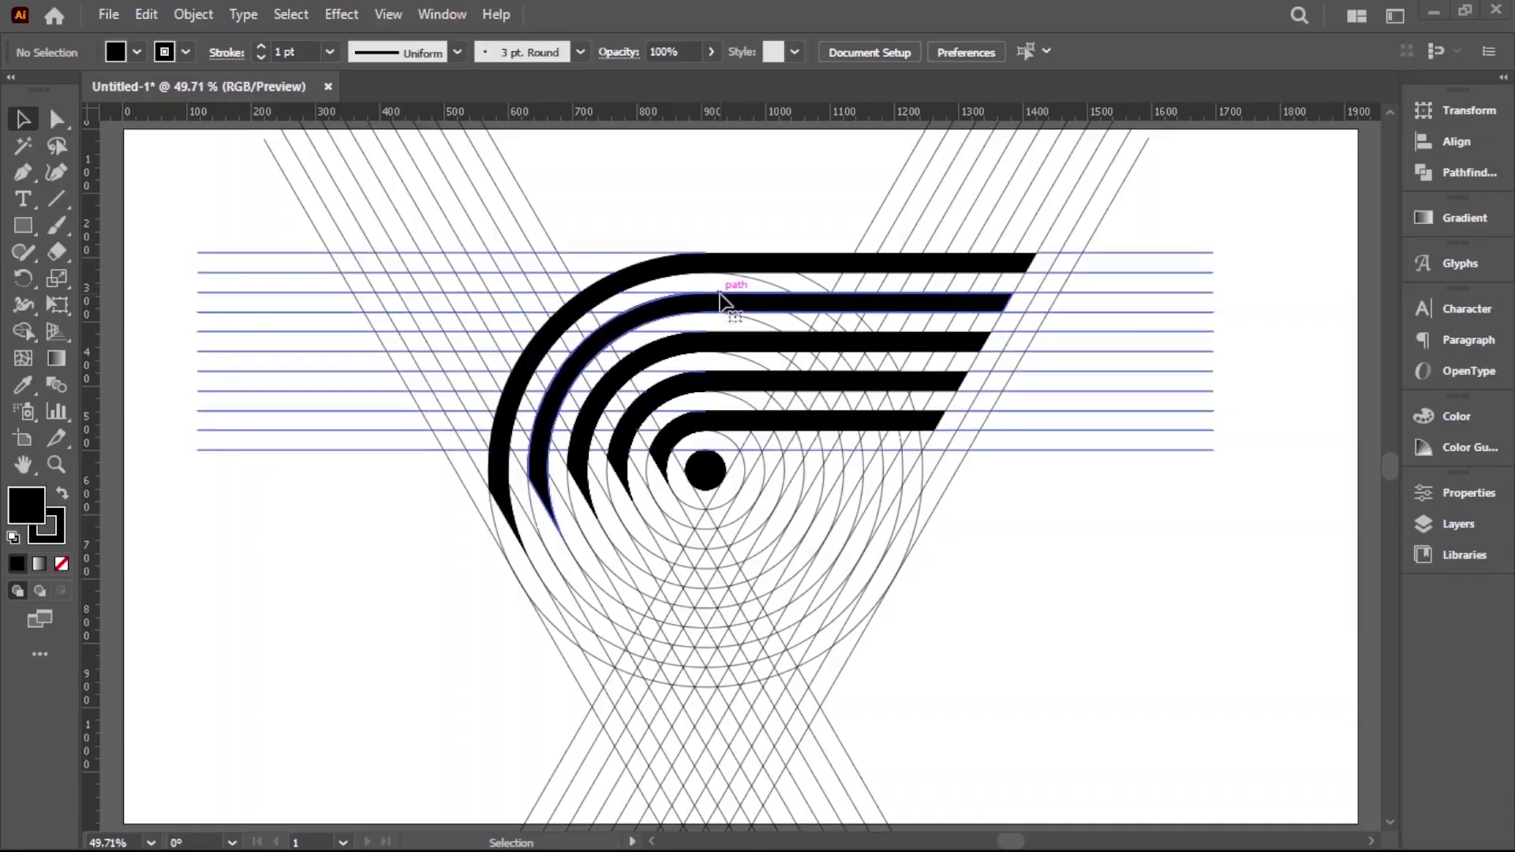
click(726, 297)
right_click(723, 296)
click(803, 485)
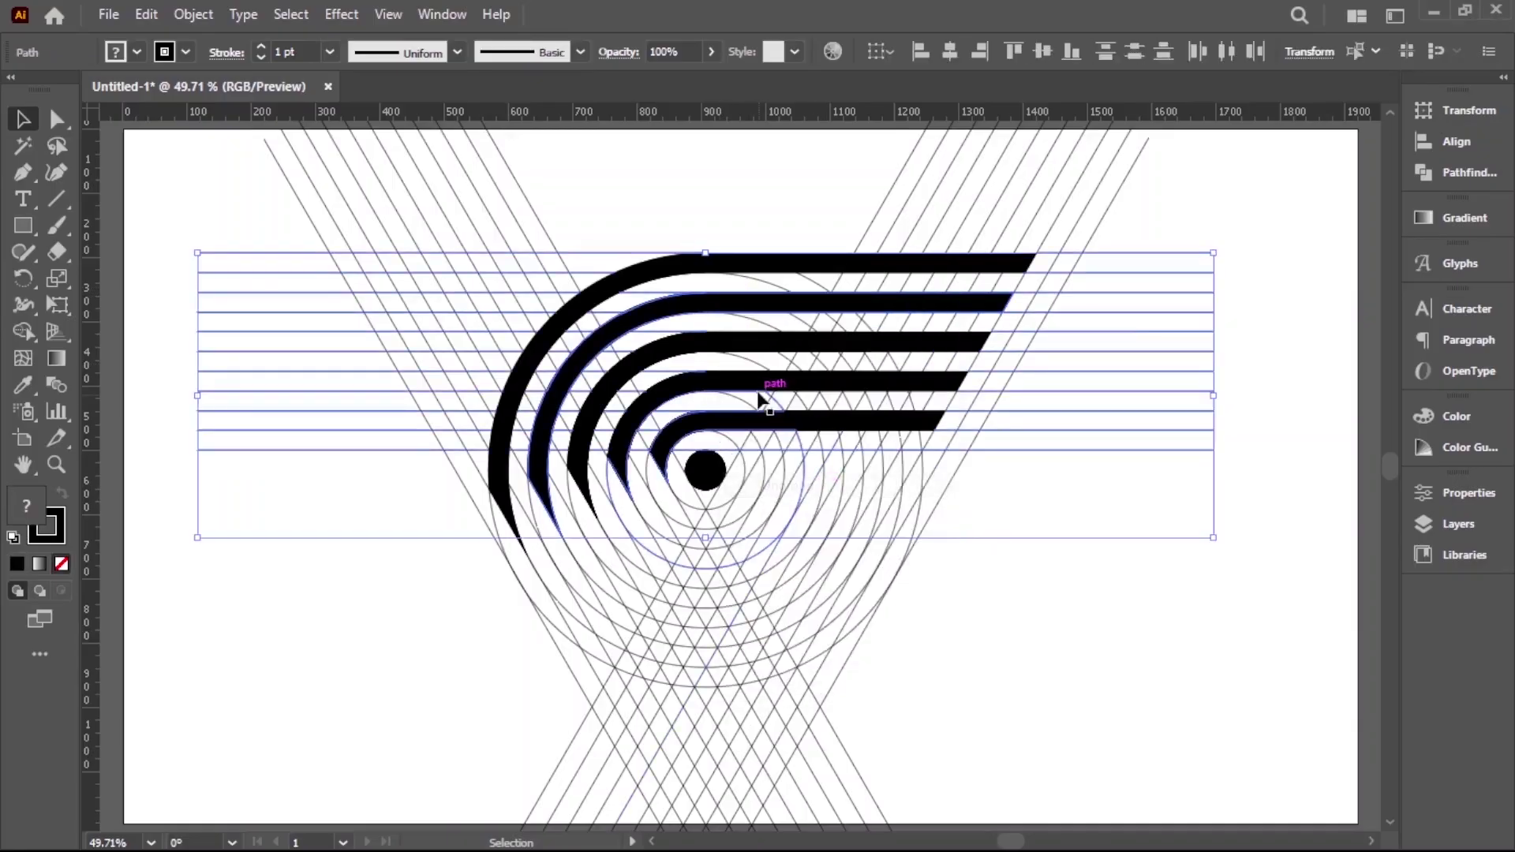
- Ungroup the slanted construction lines
right_click(726, 303)
click(1168, 685)
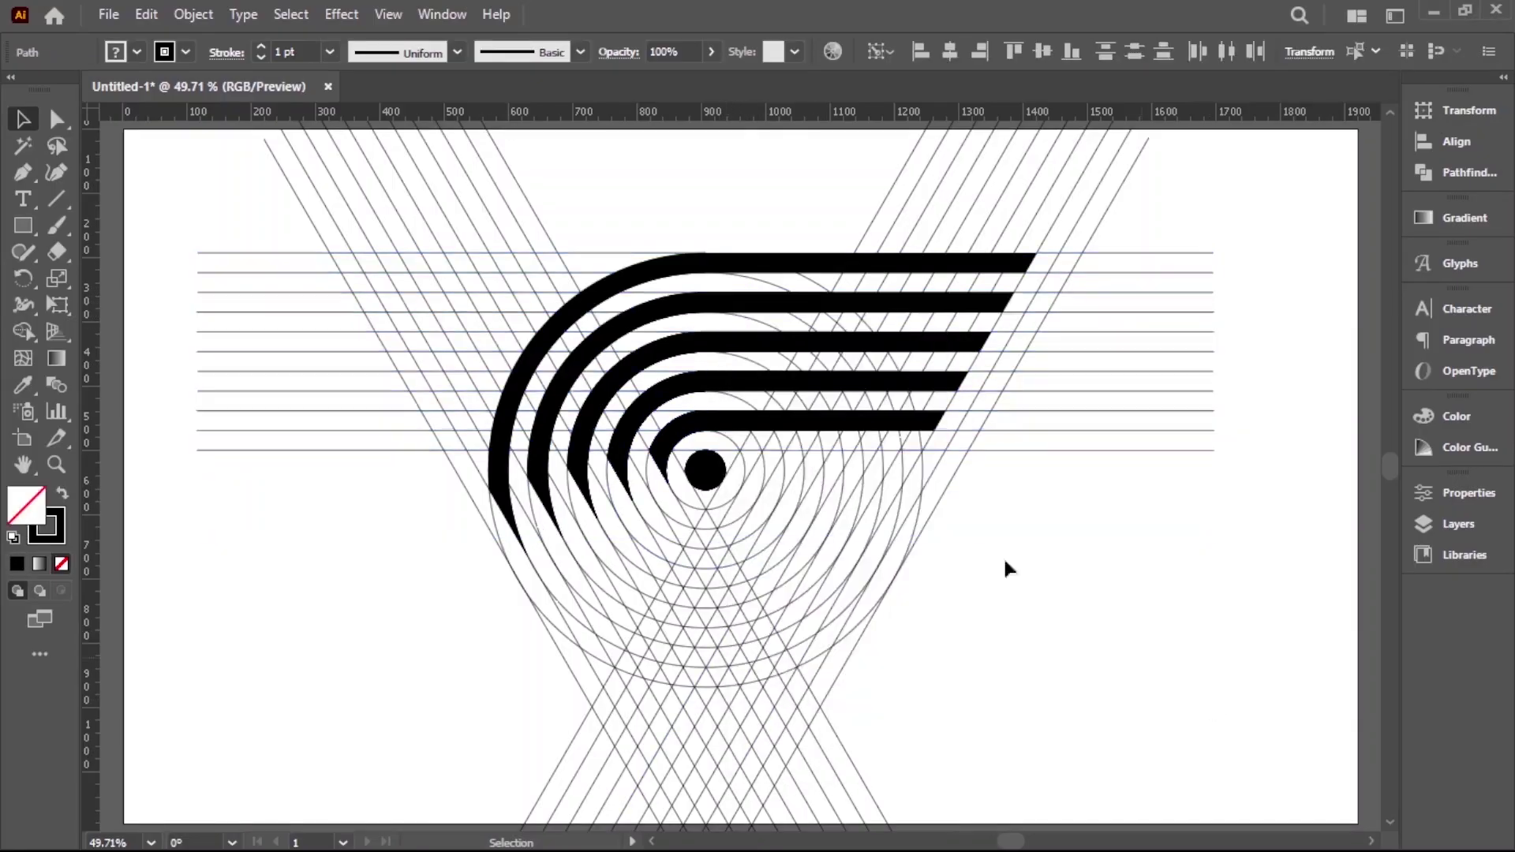
click(734, 339)
right_click(835, 286)
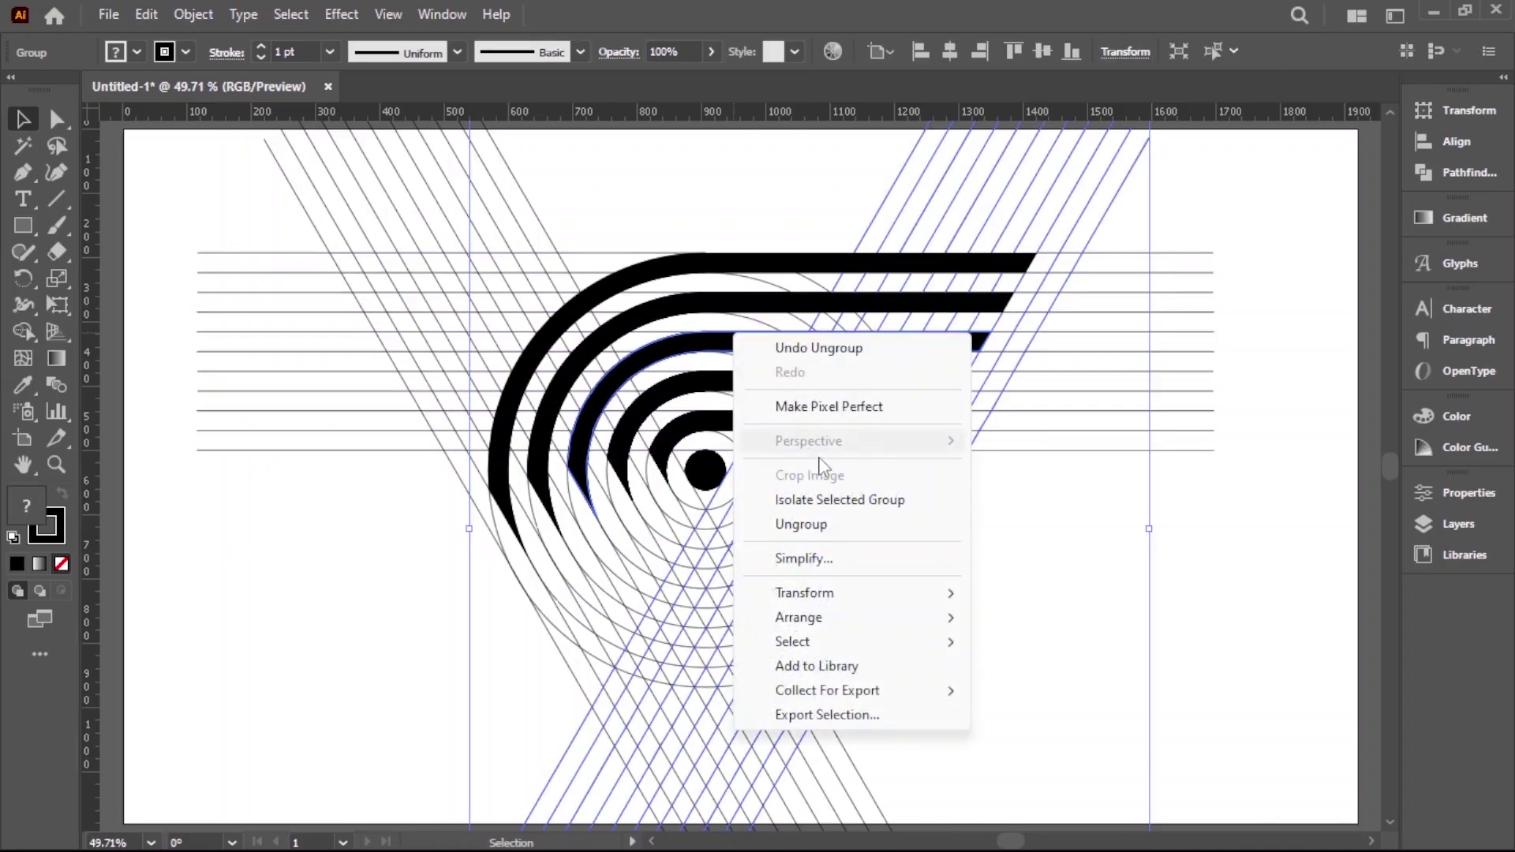
click(802, 525)
- Ungroup the black stripe group and the remaining group
right_click(689, 387)
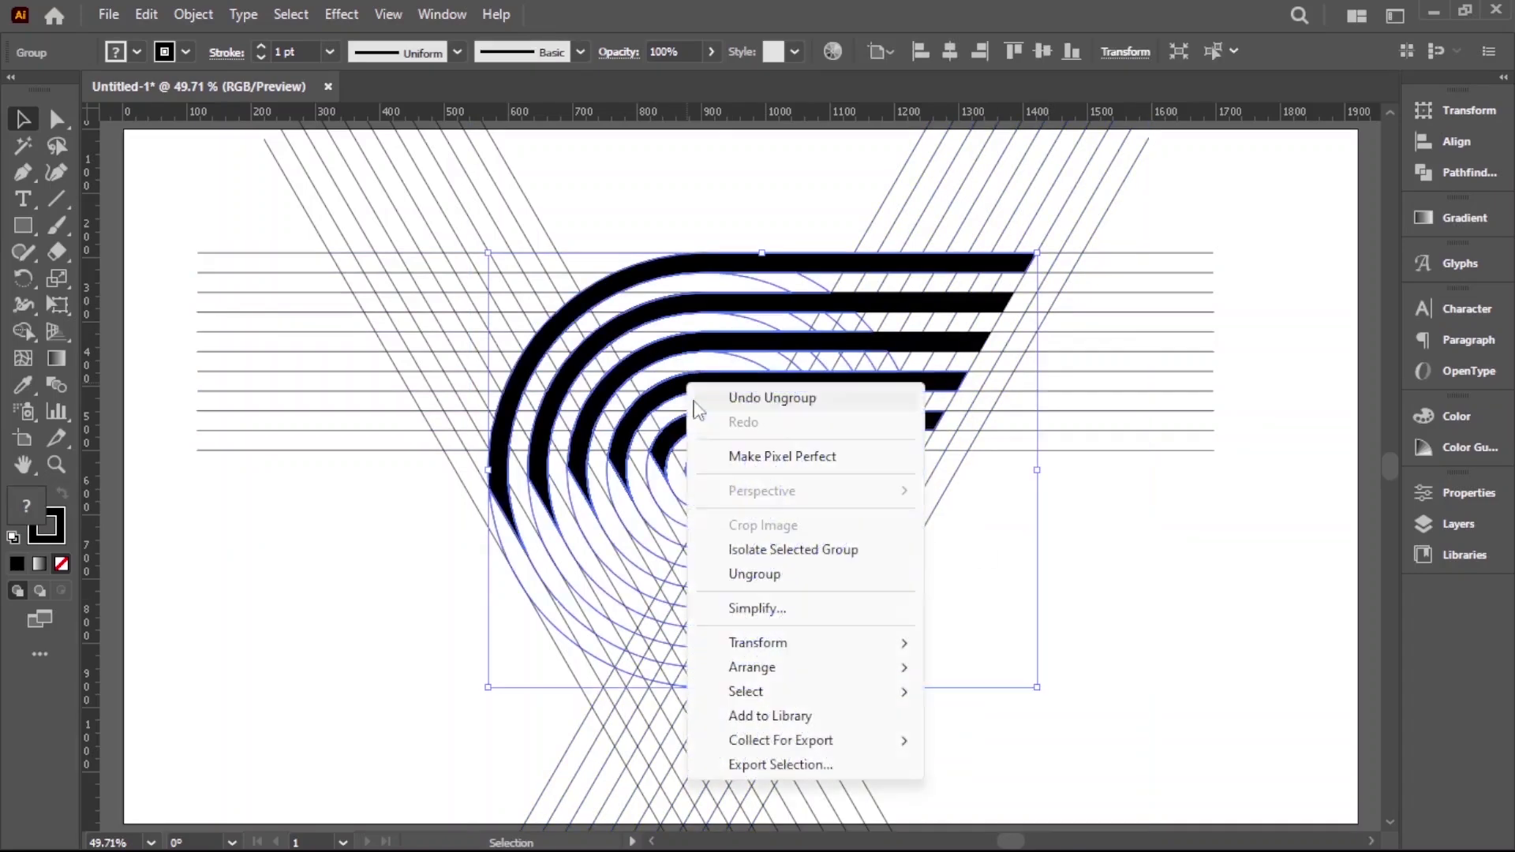
click(749, 576)
click(942, 591)
click(787, 449)
right_click(759, 418)
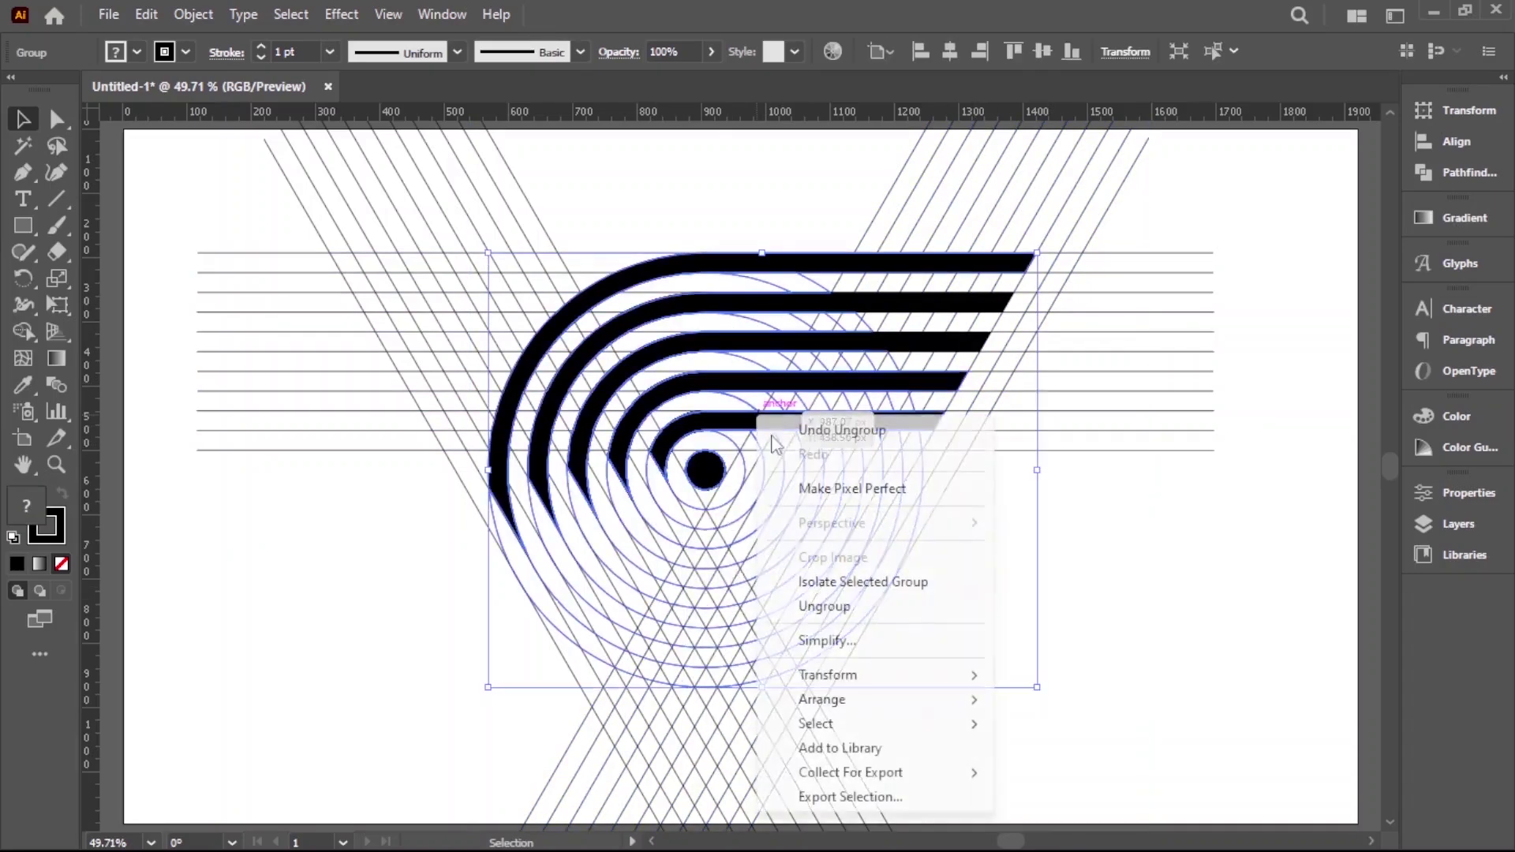
click(825, 606)
- Ungroup the small black circle from its group
click(986, 556)
click(714, 467)
right_click(718, 468)
click(768, 258)
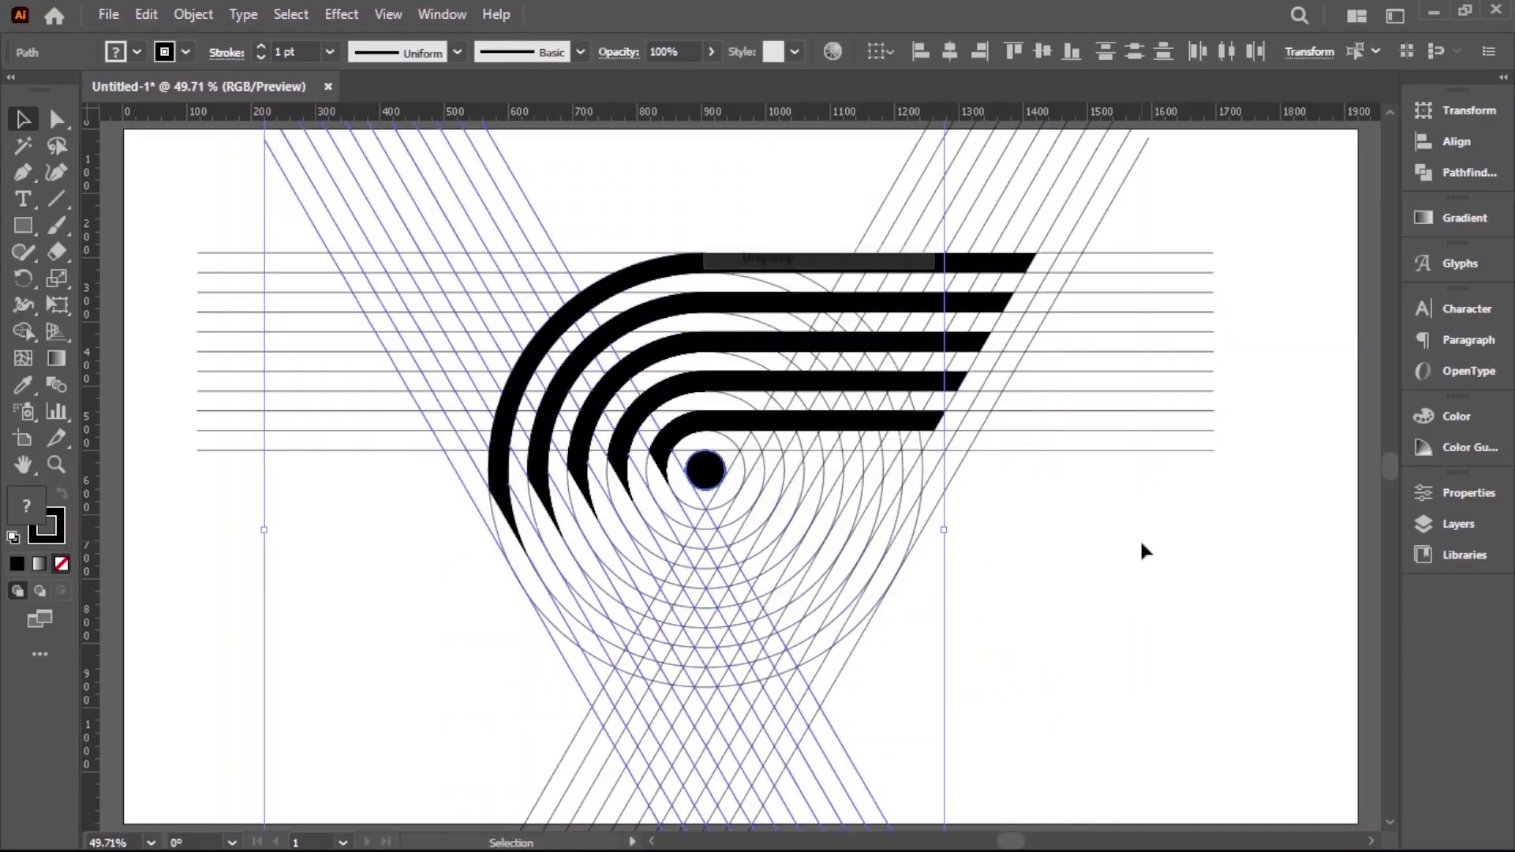
click(1144, 547)
- Select the black circle together with all five black stripes
click(718, 472)
shift+click(764, 427)
shift+click(745, 391)
shift+click(741, 352)
shift+click(738, 310)
shift+click(737, 275)
click(146, 14)
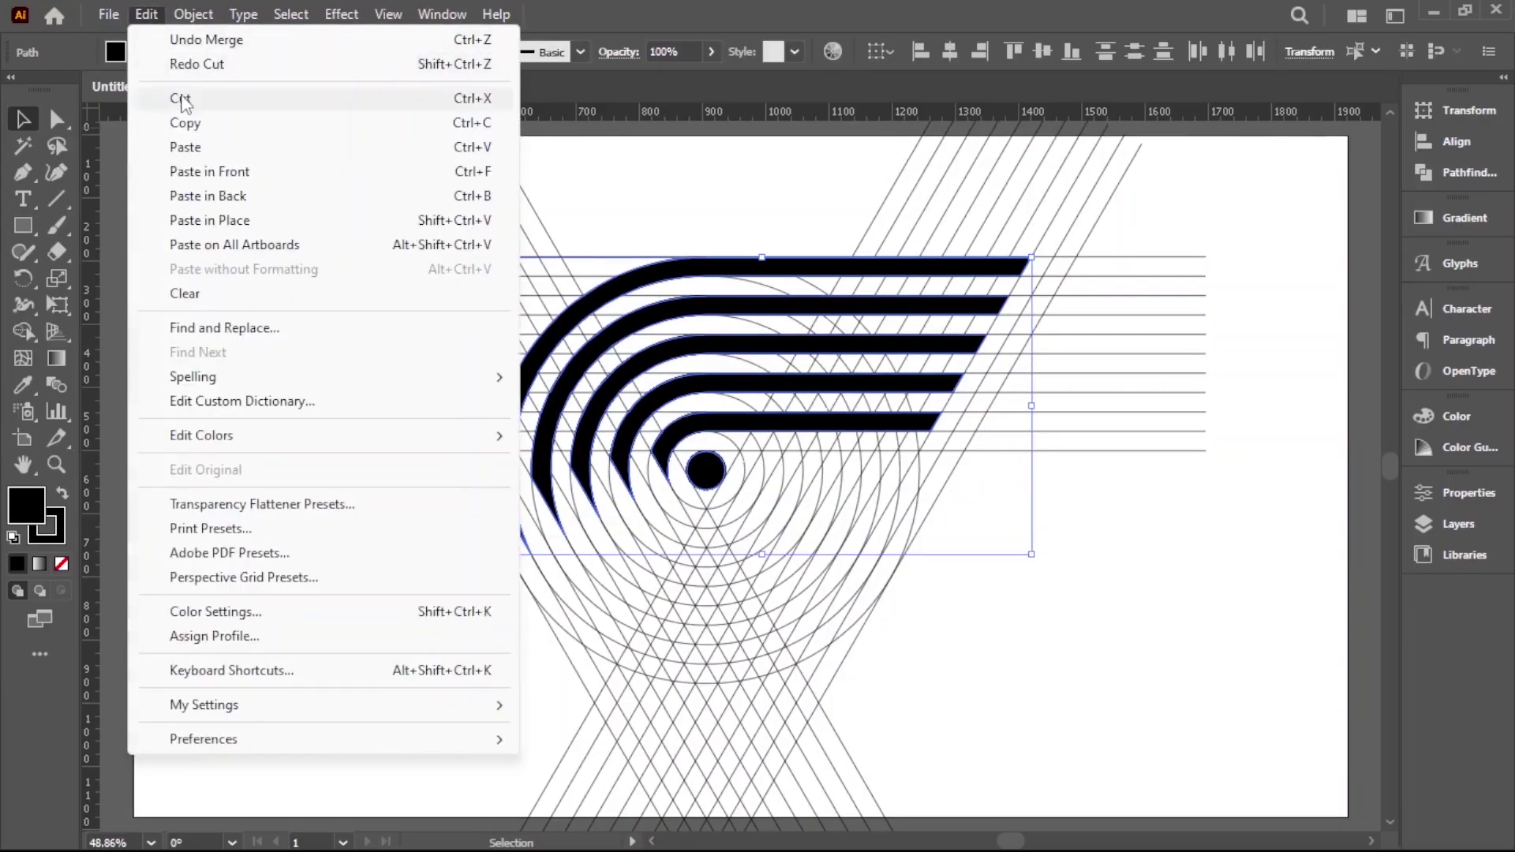
- Delete all construction lines, cutting the stripes and circle aside and pasting them back in place
click(186, 99)
drag(239, 187, 1177, 801)
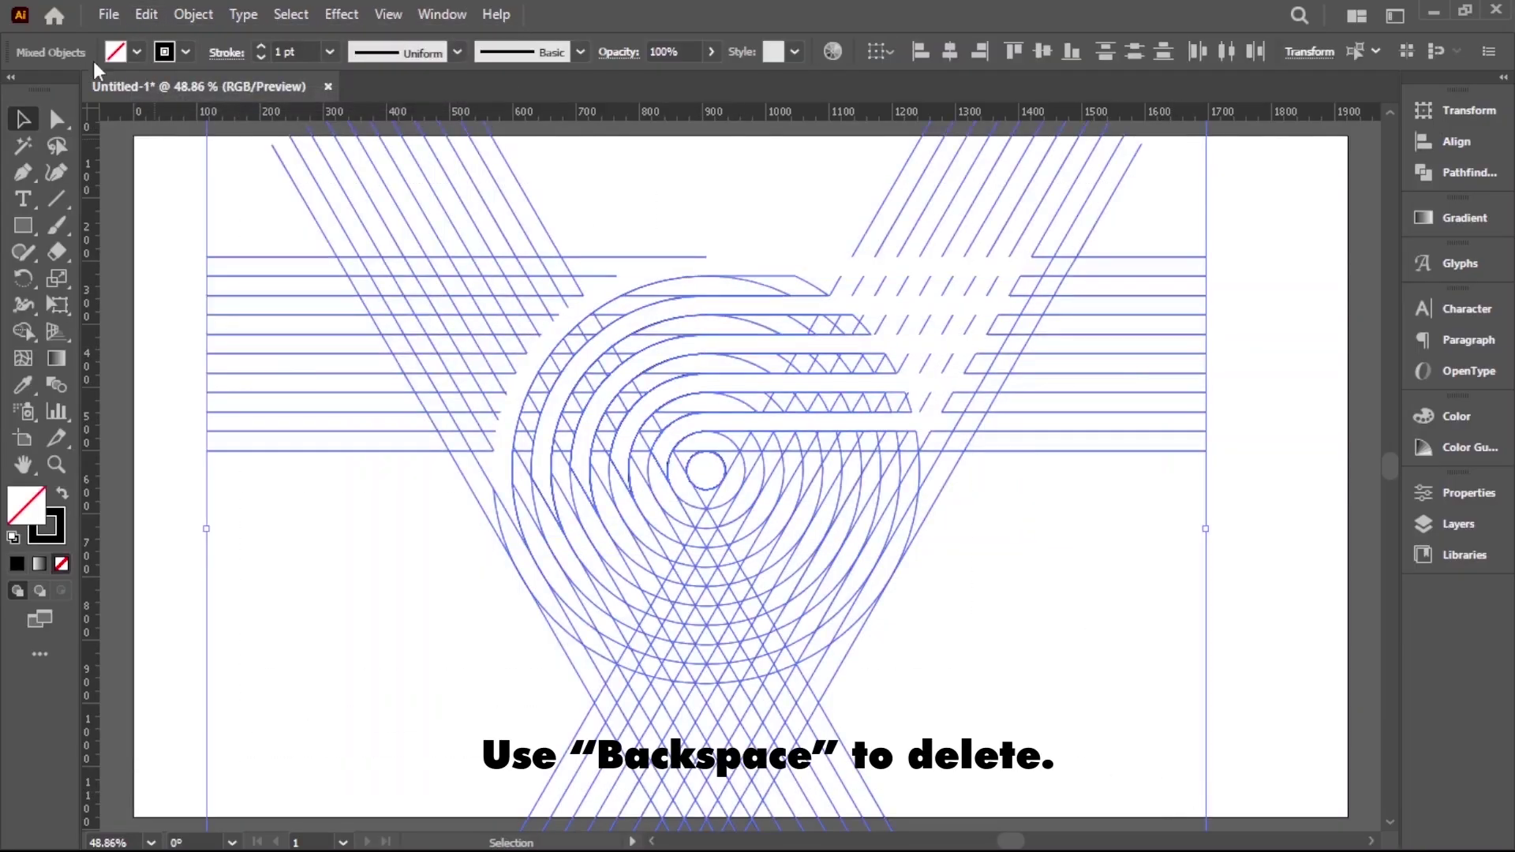
key(BackSpace)
click(146, 14)
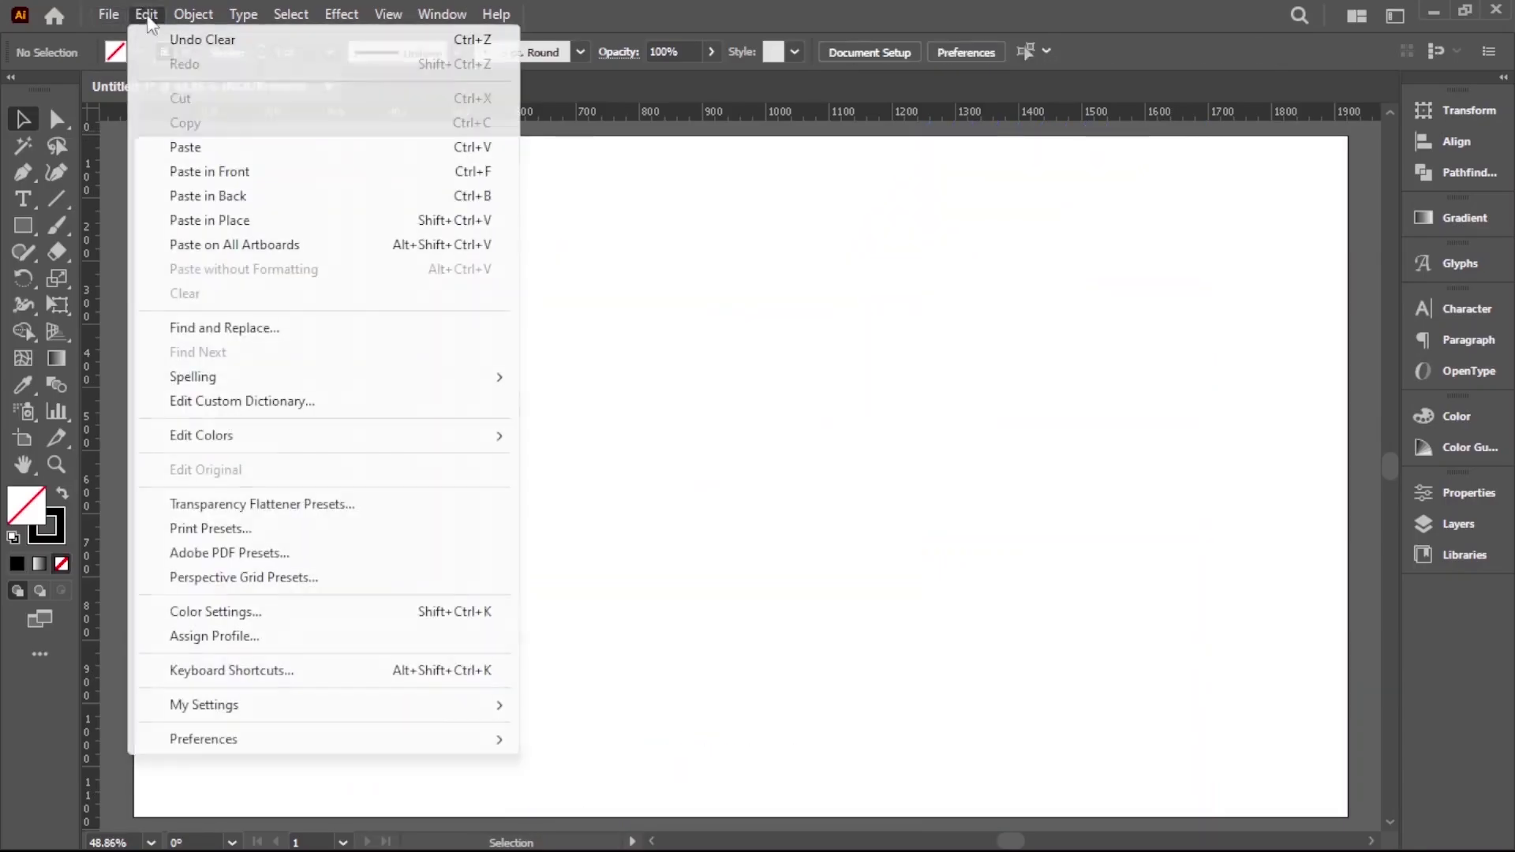
click(206, 147)
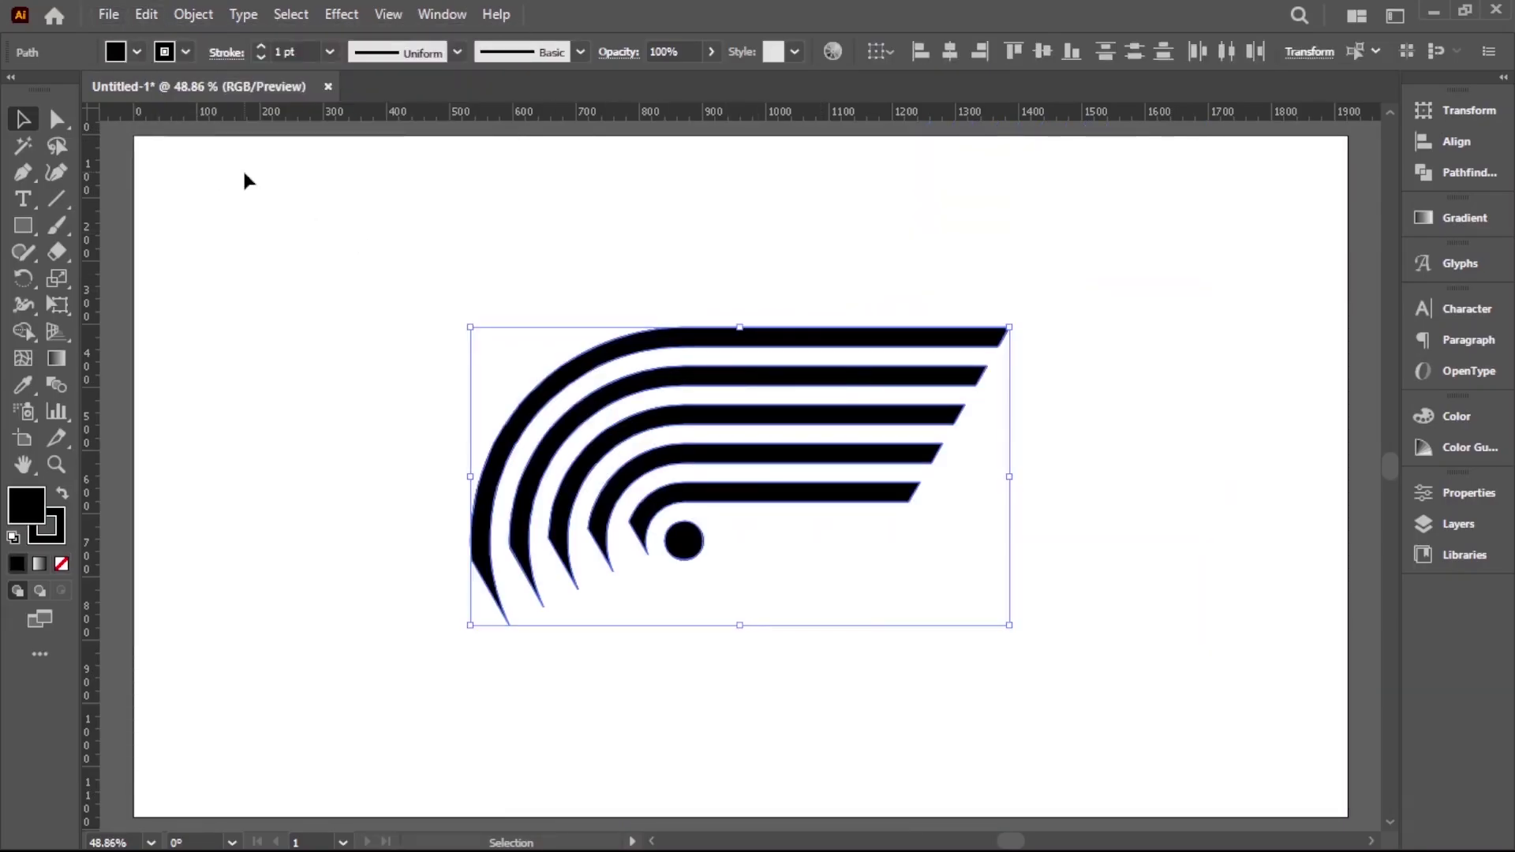
- Set the stripes and circle to no stroke, group them, and show the guides again
click(185, 52)
click(14, 89)
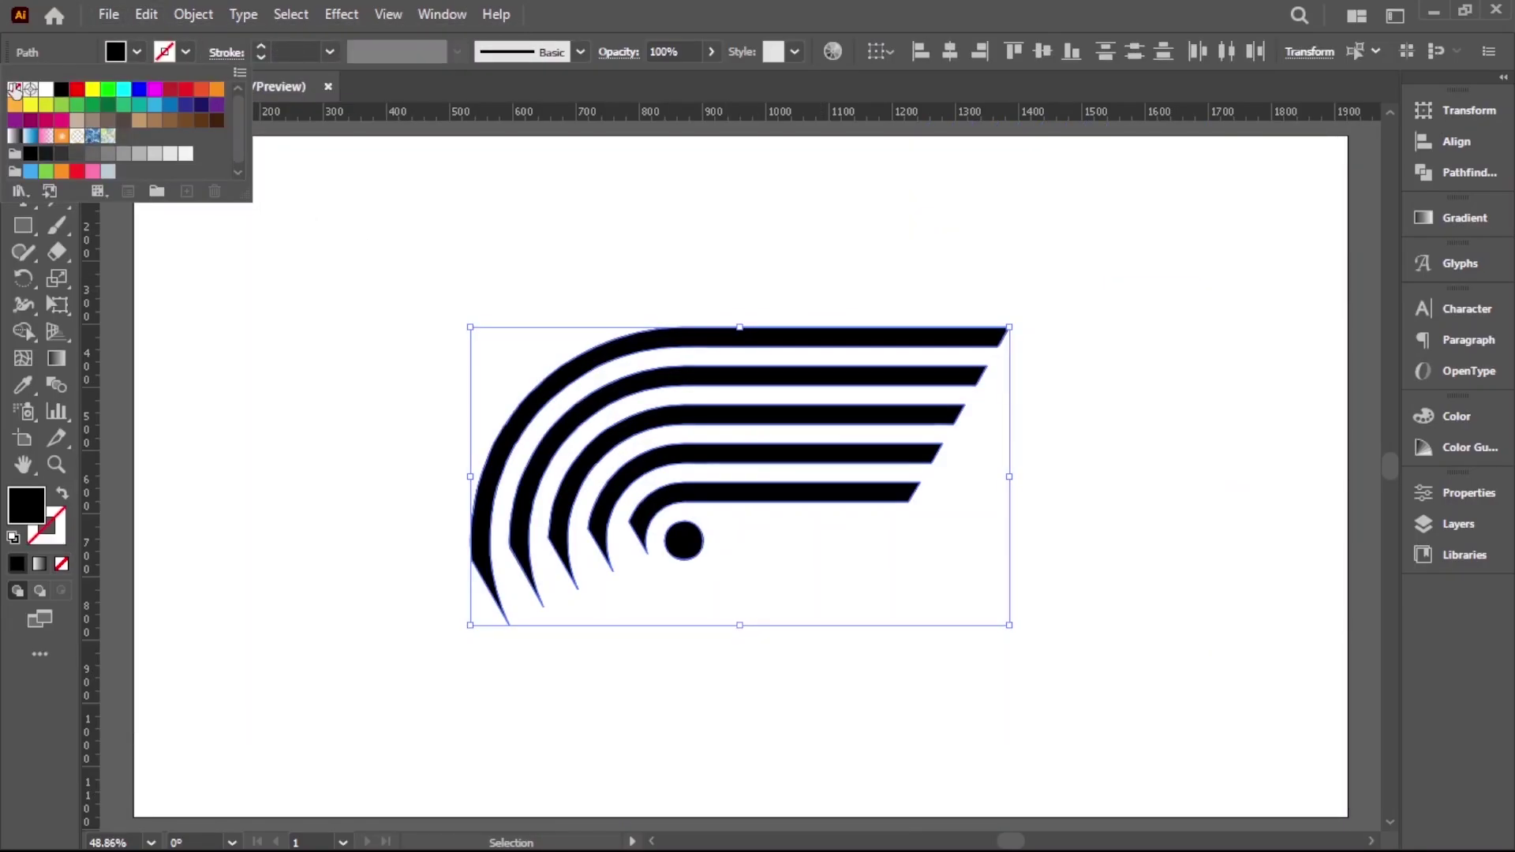
click(723, 700)
drag(460, 270, 821, 592)
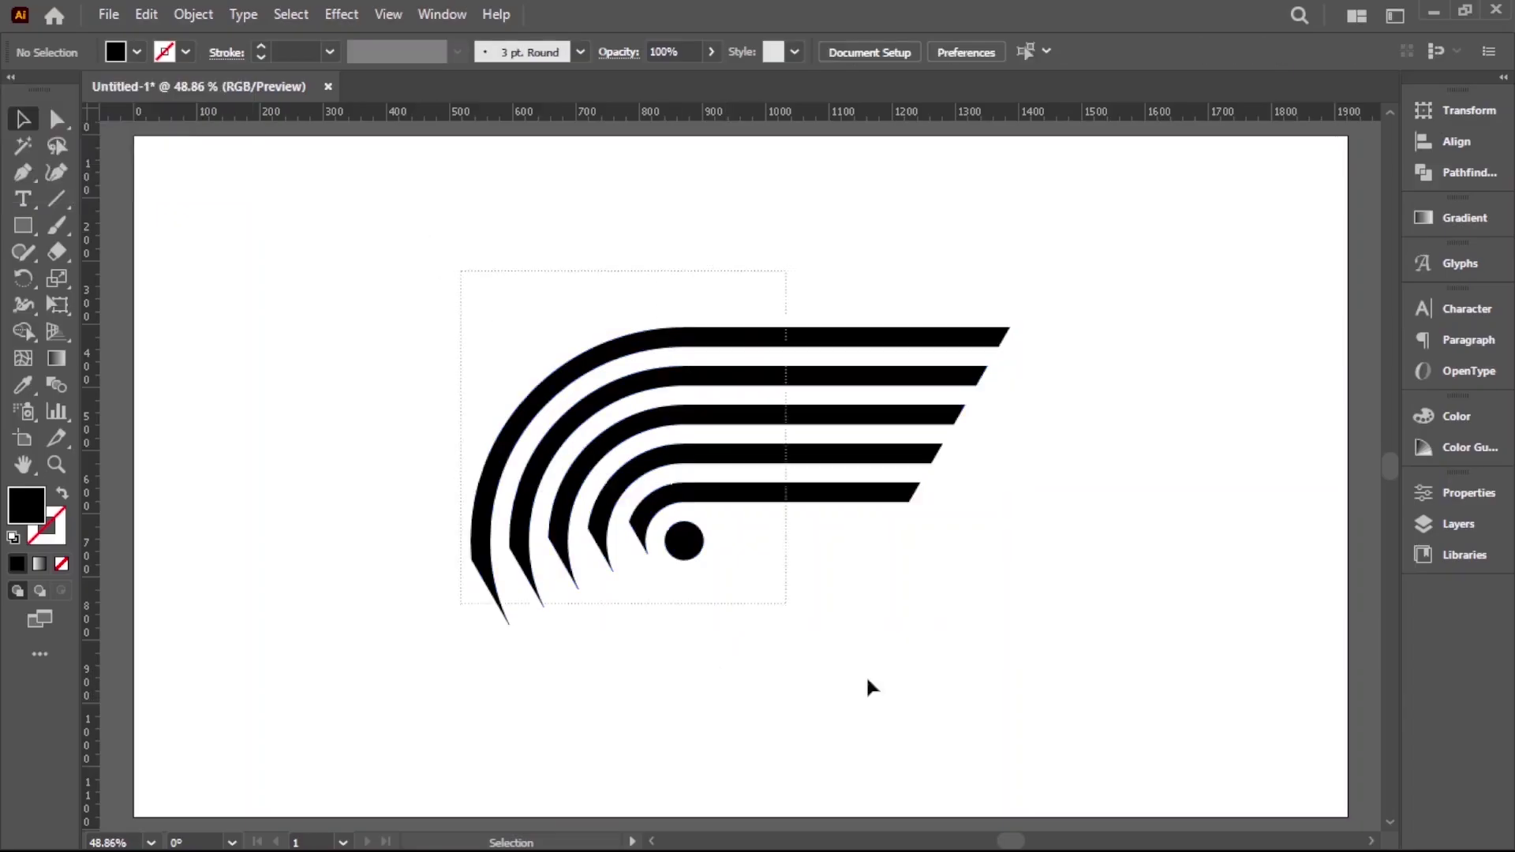
right_click(821, 592)
click(880, 253)
click(961, 671)
right_click(958, 663)
click(1039, 480)
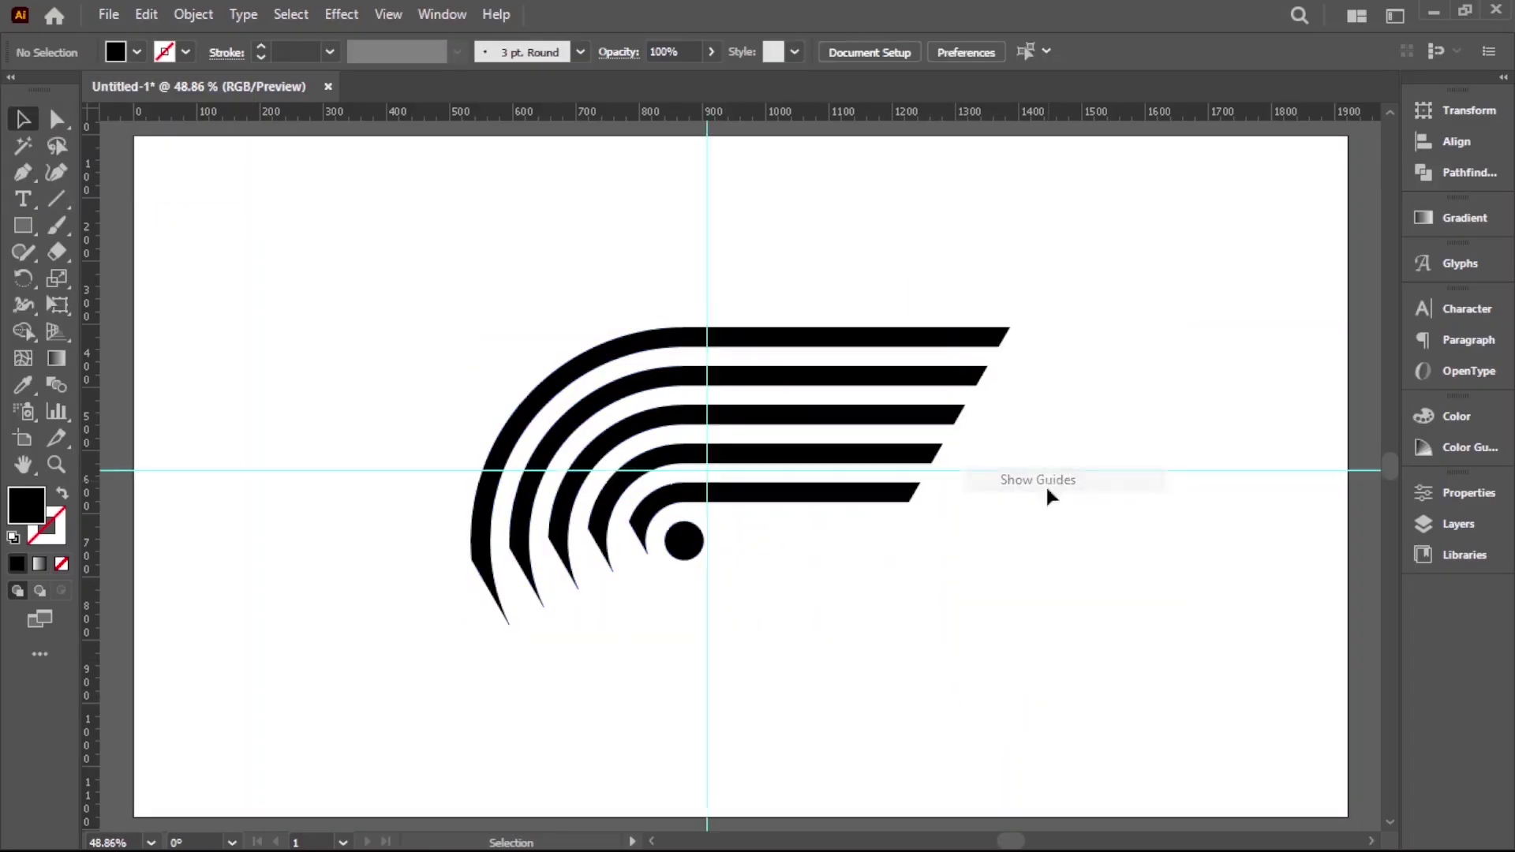
- Move the circle onto the guide crossing and nudge the stripe group into alignment with it
scroll(821, 558, up, 4)
drag(669, 594, 703, 477)
scroll(771, 569, up, 1)
scroll(808, 514, up, 3)
click(795, 514)
drag(810, 519, 774, 525)
click(876, 620)
click(778, 519)
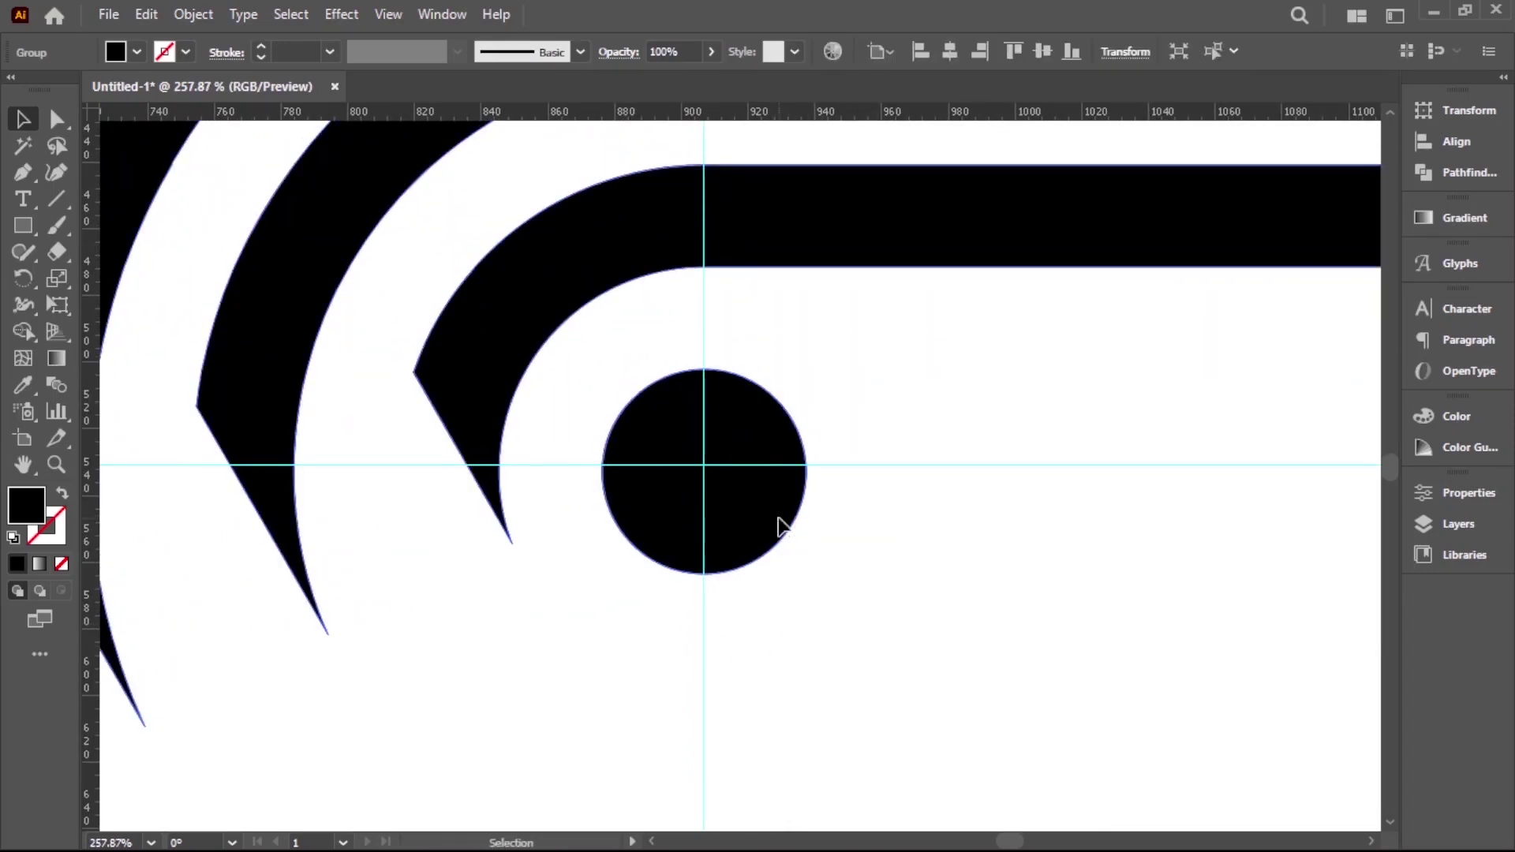
drag(778, 519, 778, 509)
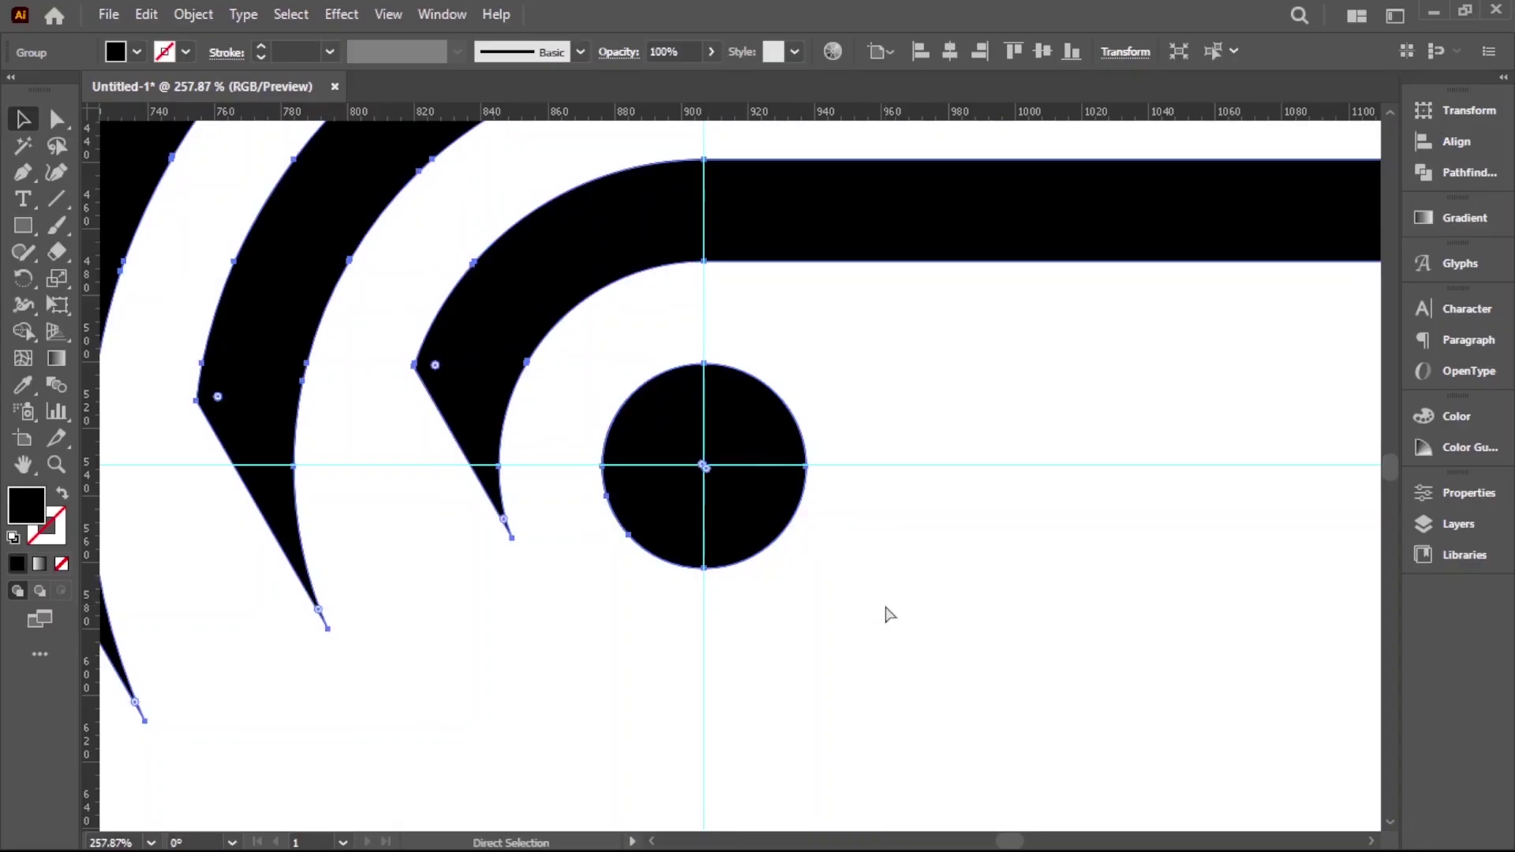
click(886, 613)
key(ctrl+minus)
key(ctrl+minus)
- Ungroup the artwork, then regroup all the stripes with the circle and fit the artboard
ctrl+alt+click(722, 442)
ctrl+alt+click(721, 442)
drag(738, 476, 771, 551)
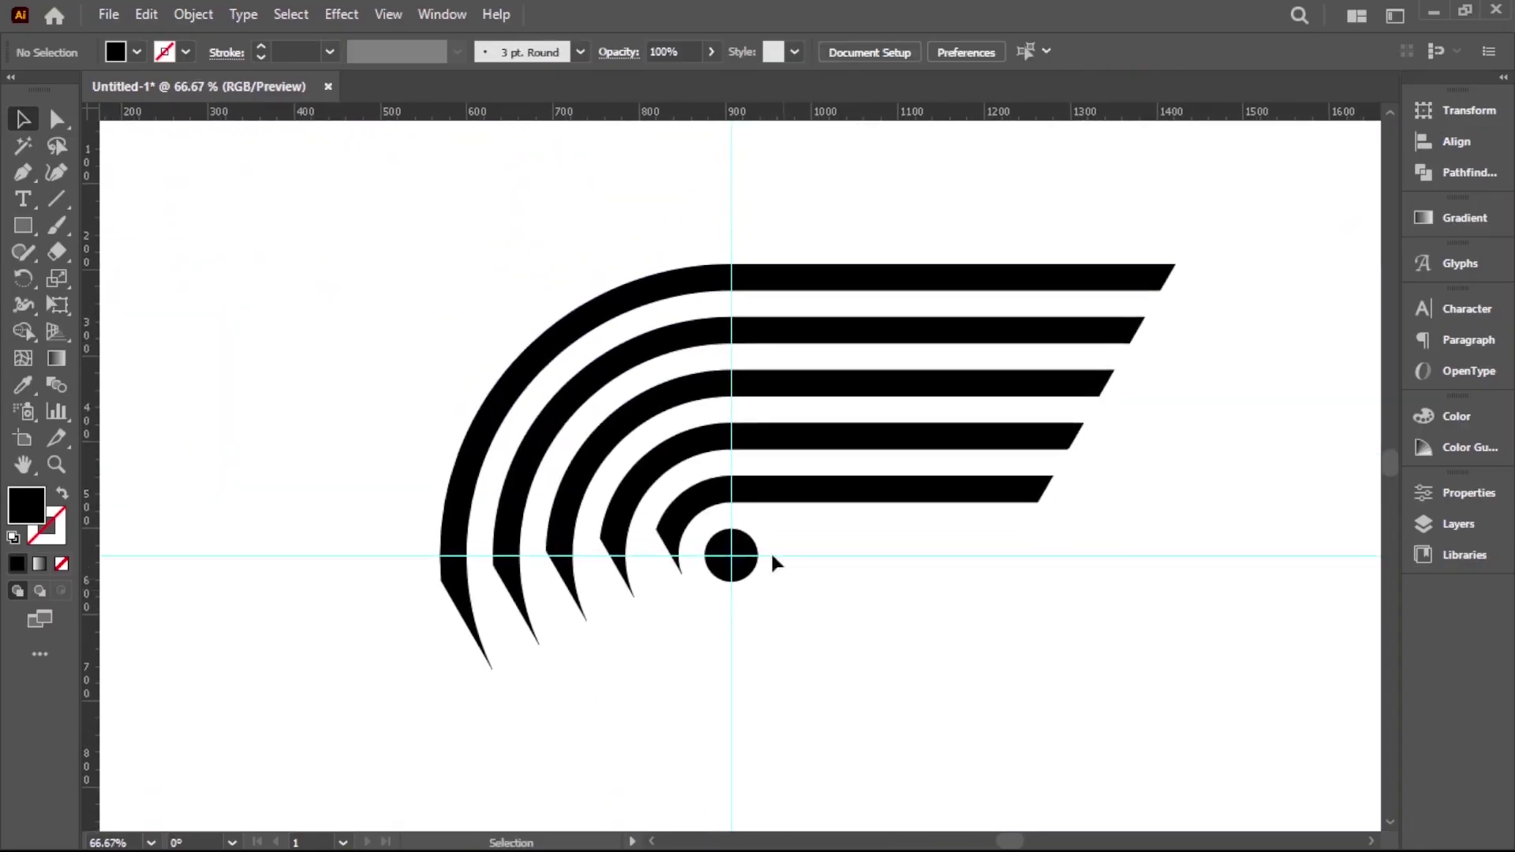
click(758, 505)
right_click(756, 497)
click(820, 287)
click(771, 592)
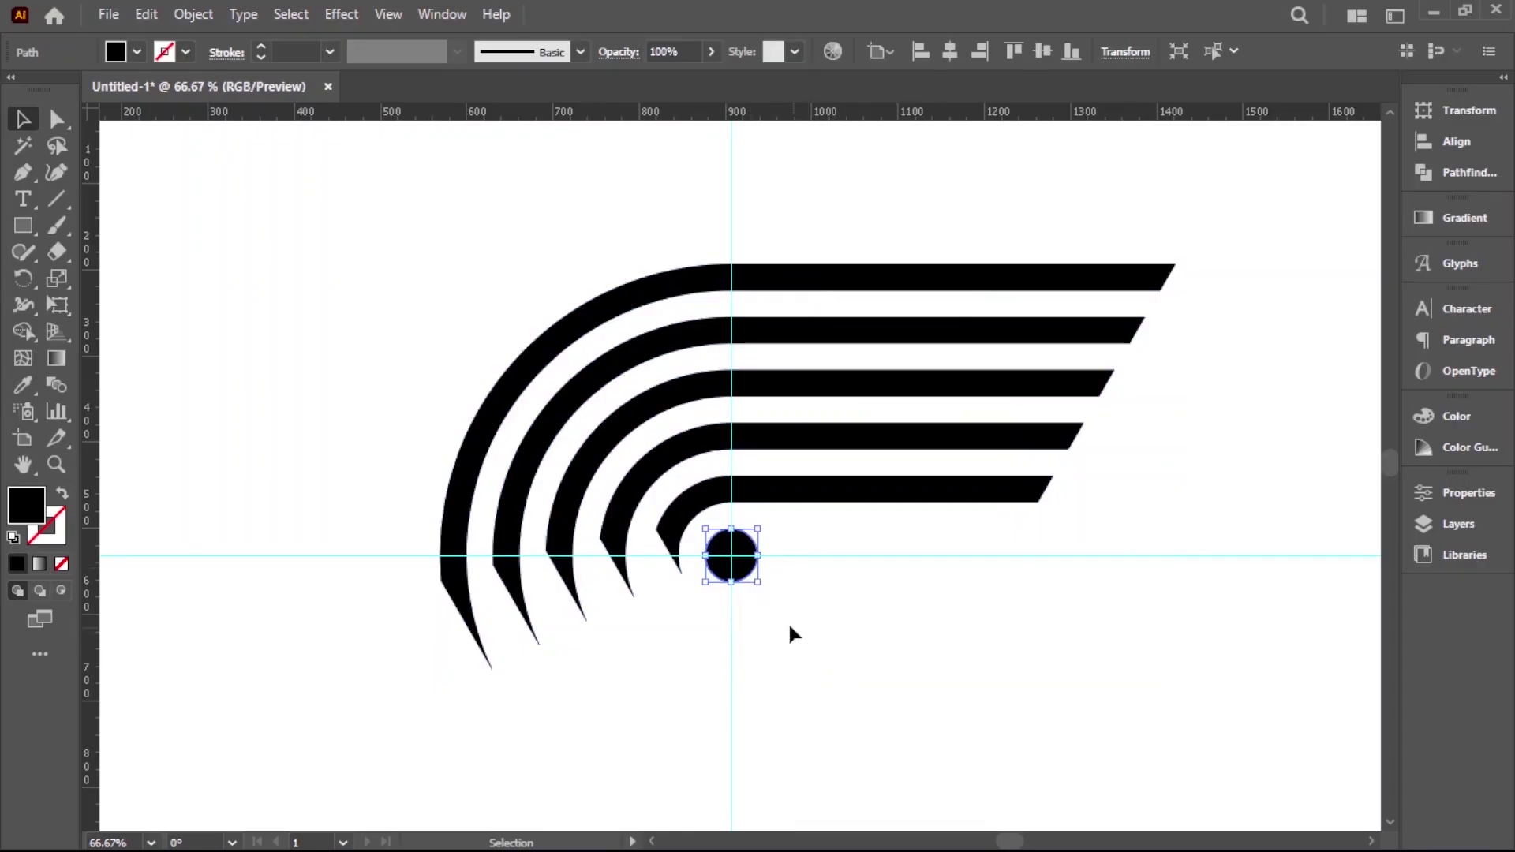
click(813, 646)
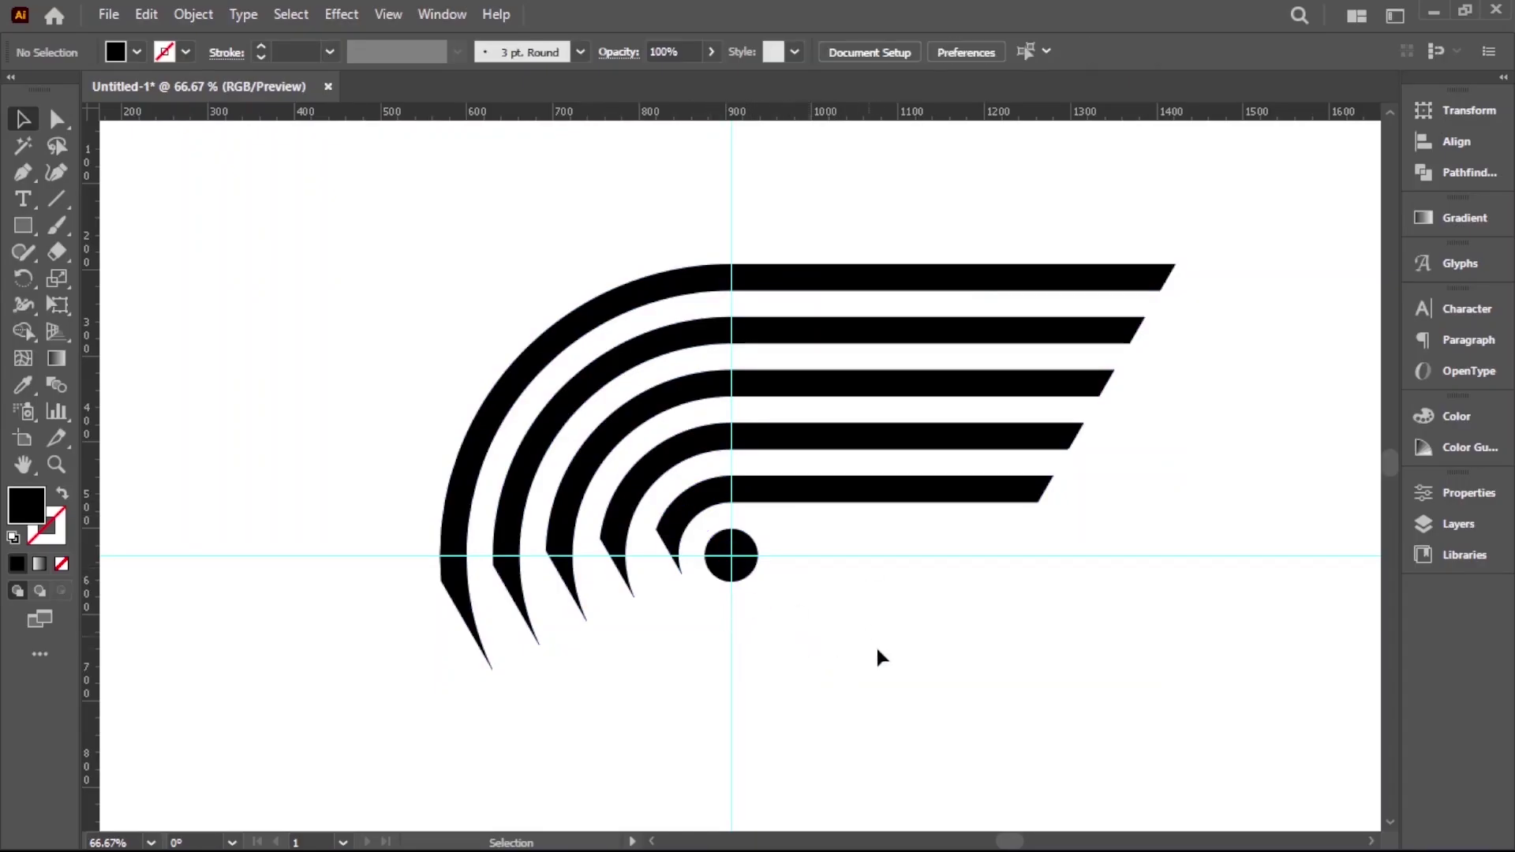
drag(960, 517, 961, 515)
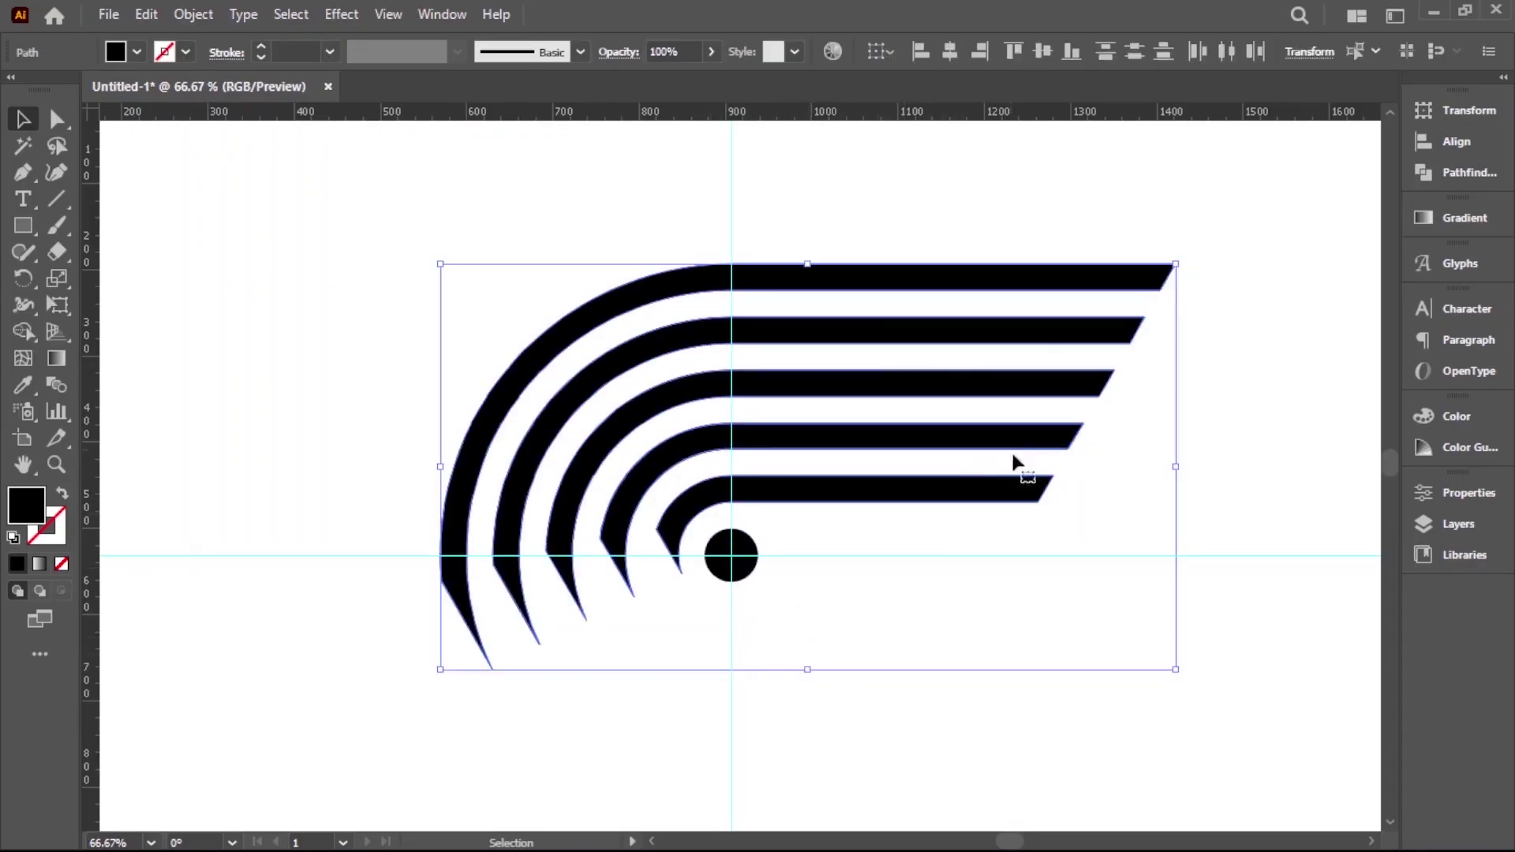
right_click(976, 495)
click(1043, 161)
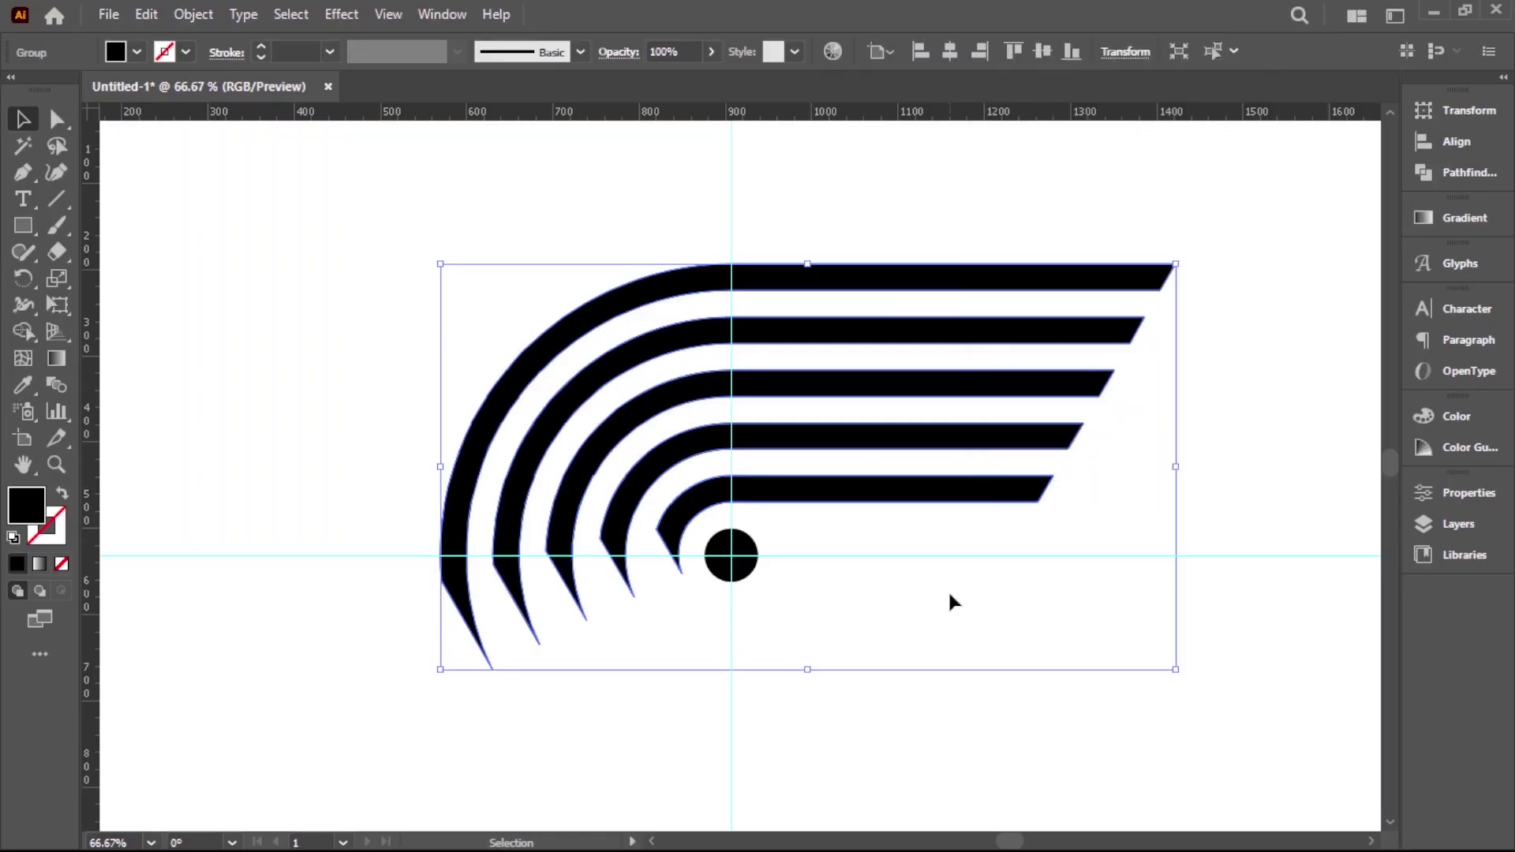
click(930, 535)
key(ctrl+0)
click(788, 272)
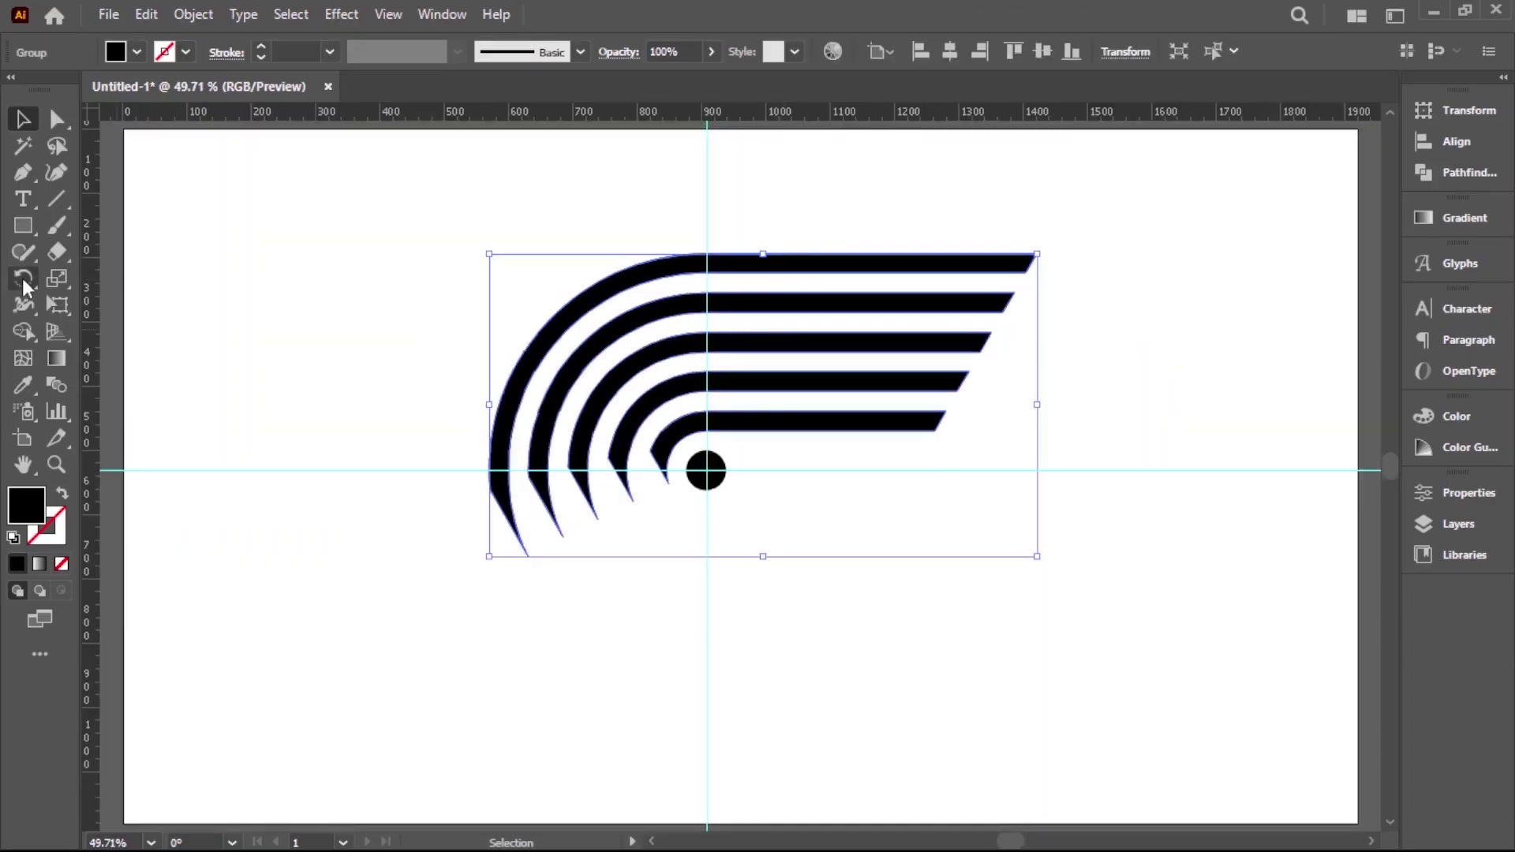
- Make two copies of the stripe group rotated 120° around the circle centre
click(23, 280)
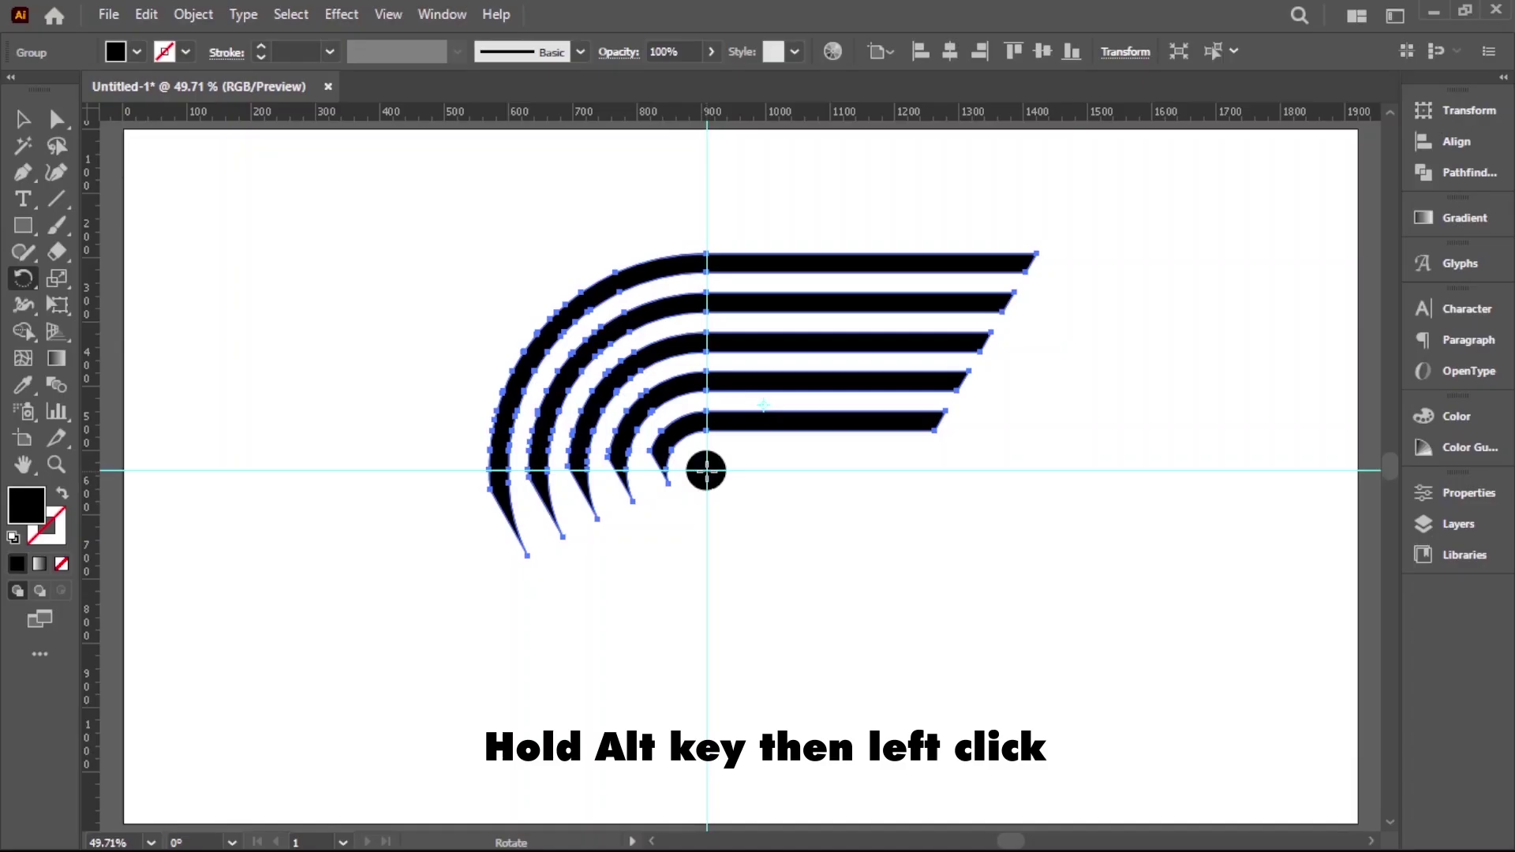
alt+click(707, 471)
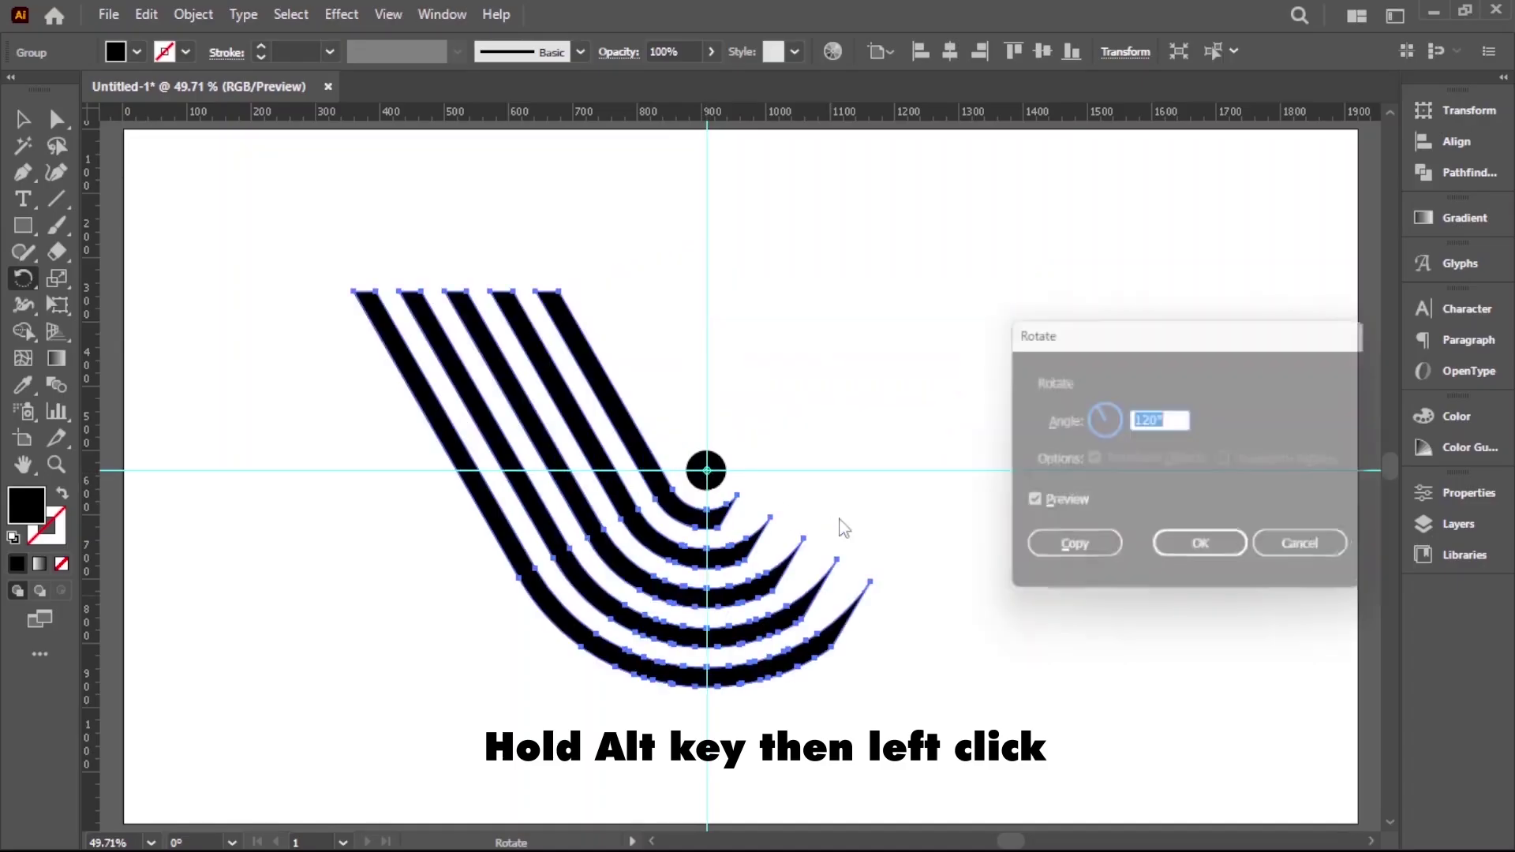
click(1098, 555)
key(ctrl+d)
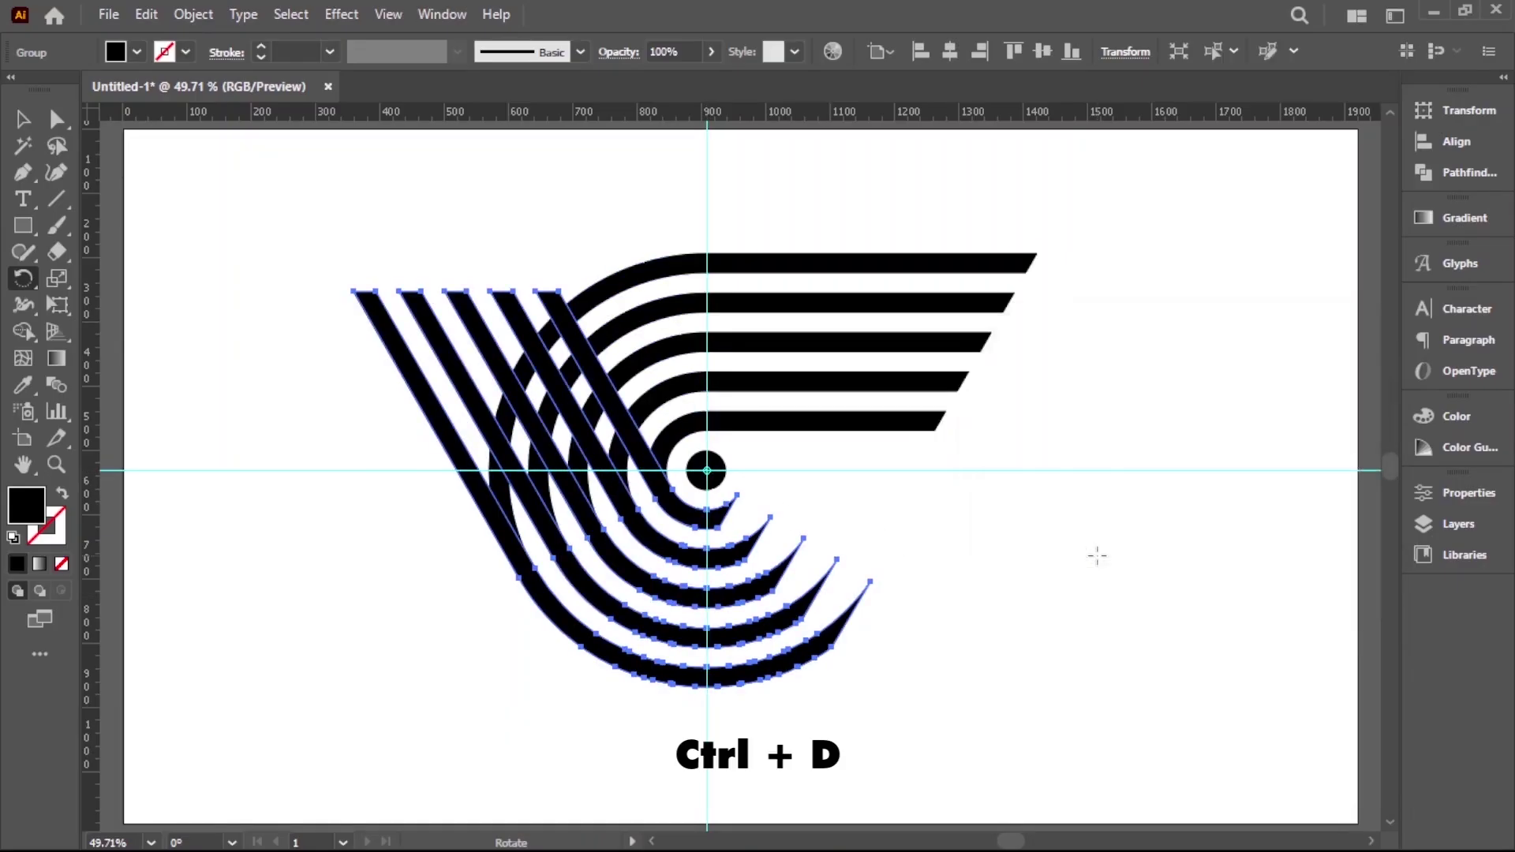
key(ctrl+d)
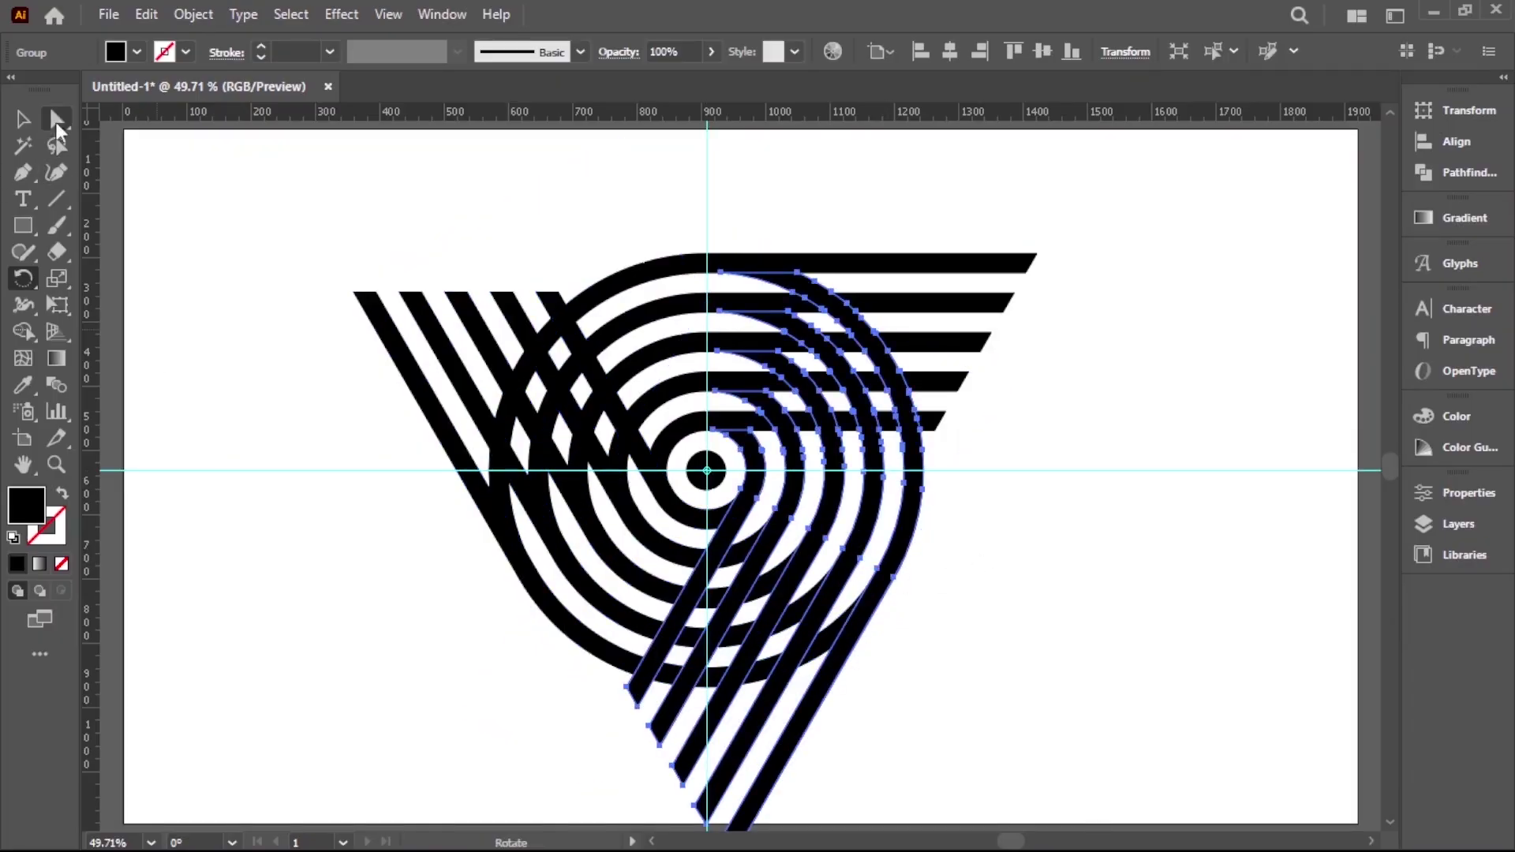
- Hide the guides and select the whole logo artwork
click(23, 119)
click(1004, 627)
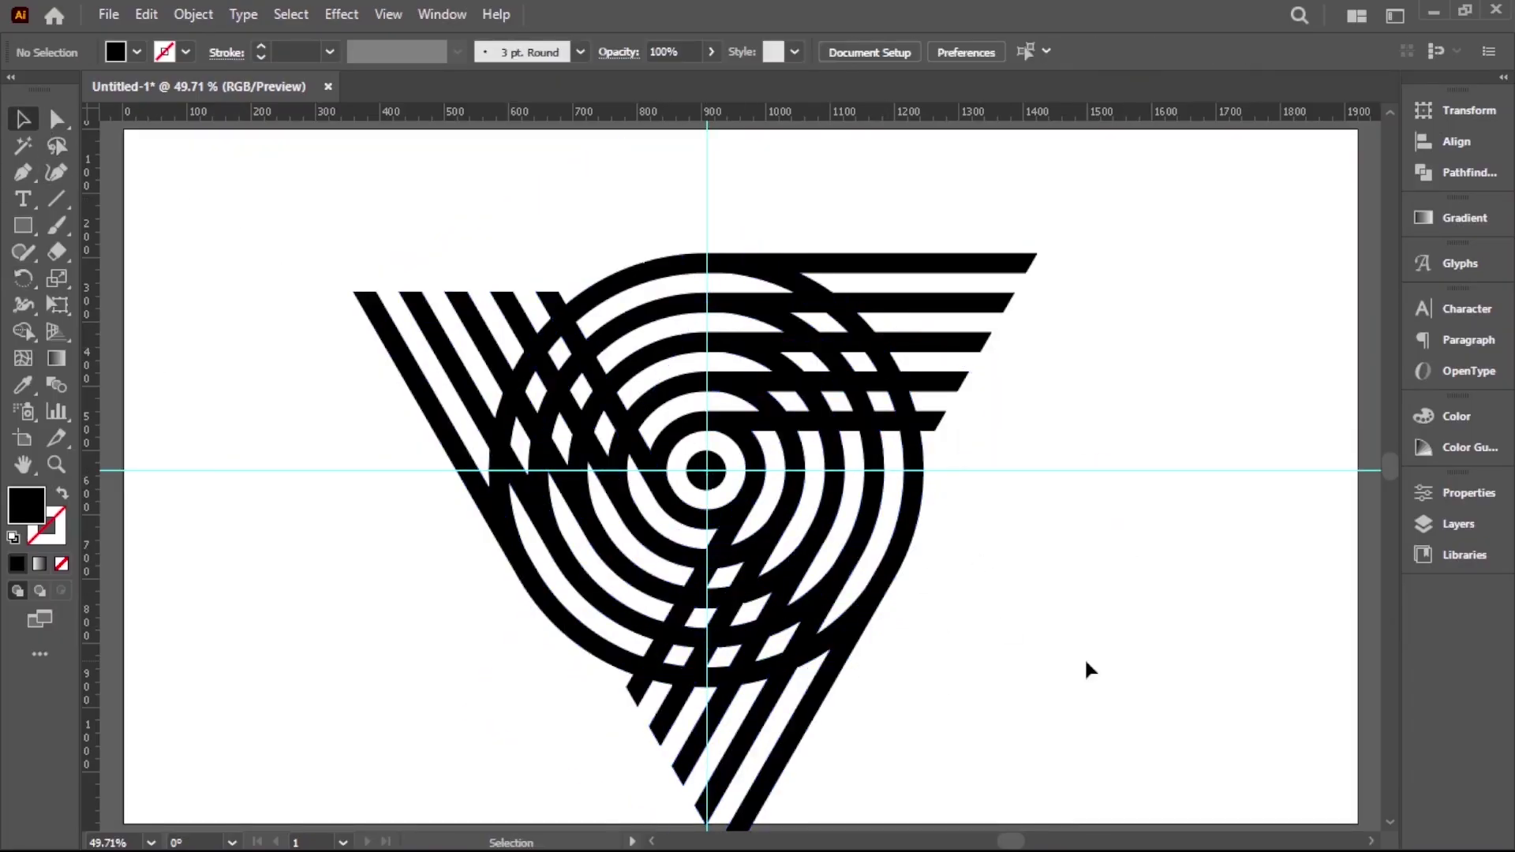
right_click(1044, 667)
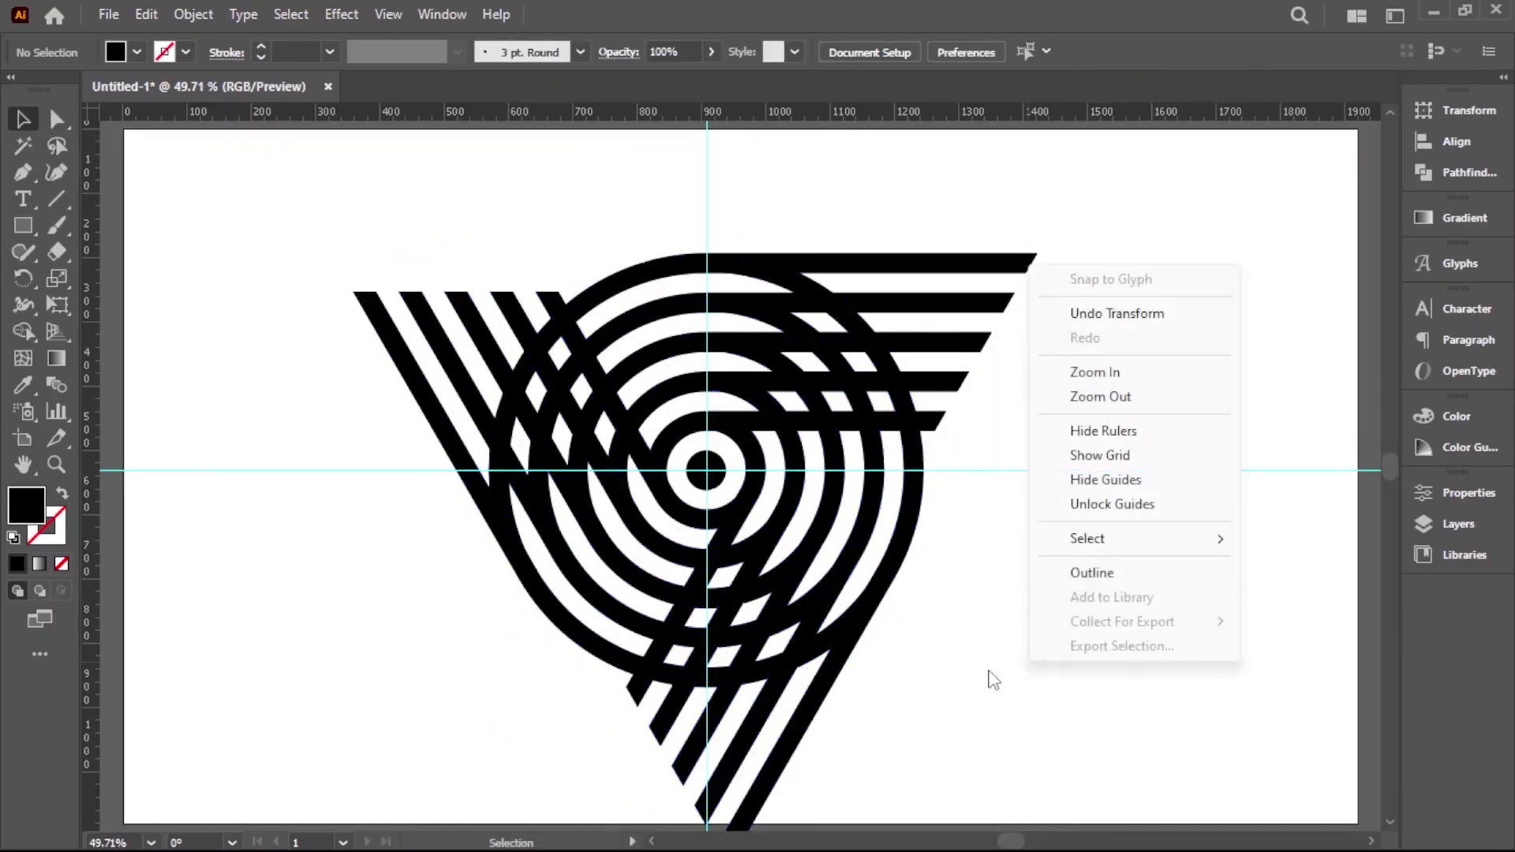
click(1128, 483)
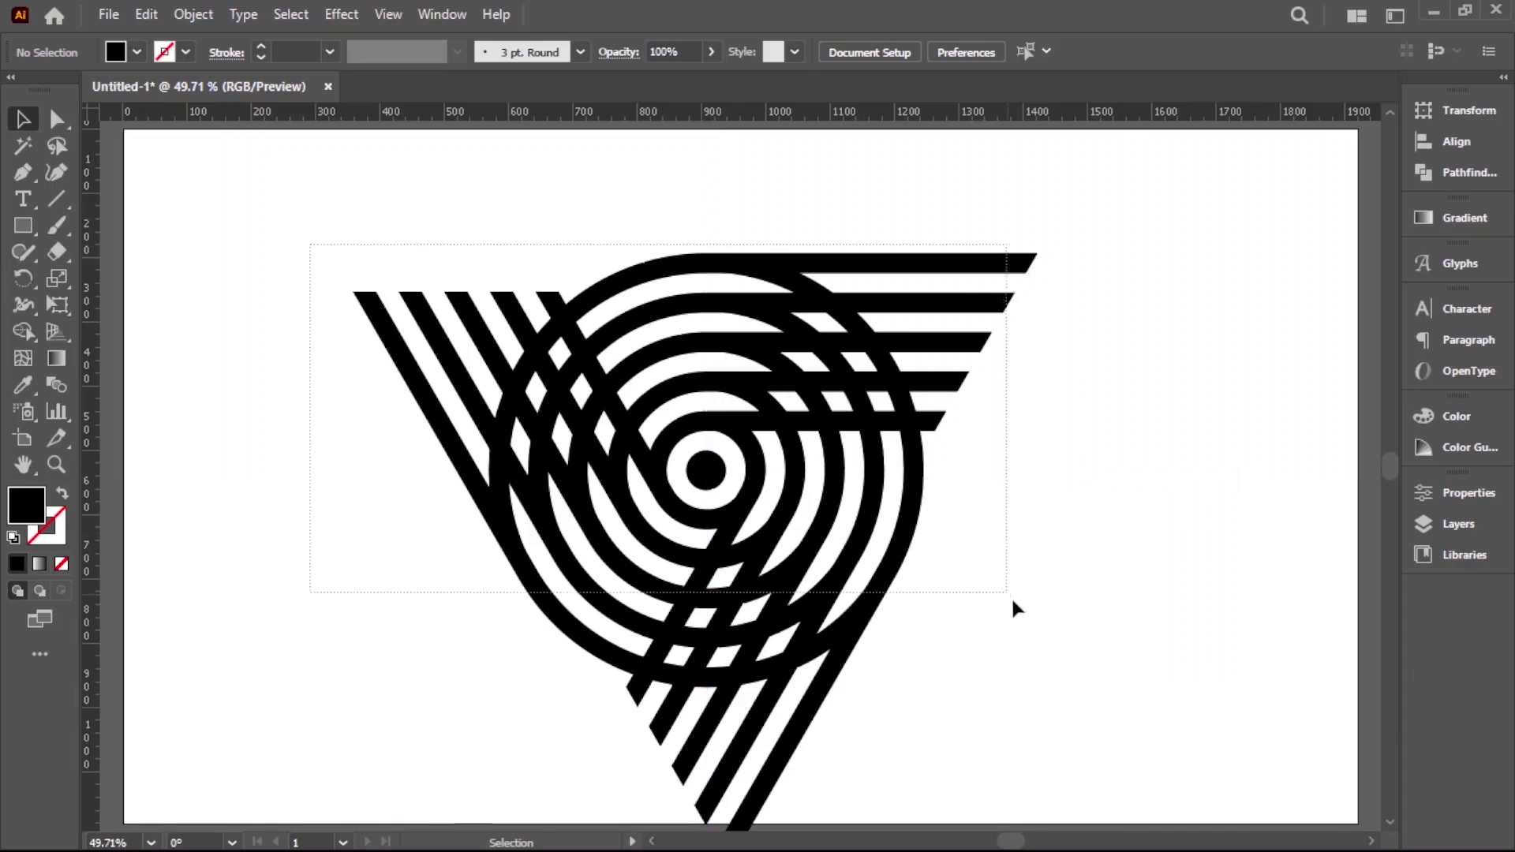
drag(1013, 601, 1012, 602)
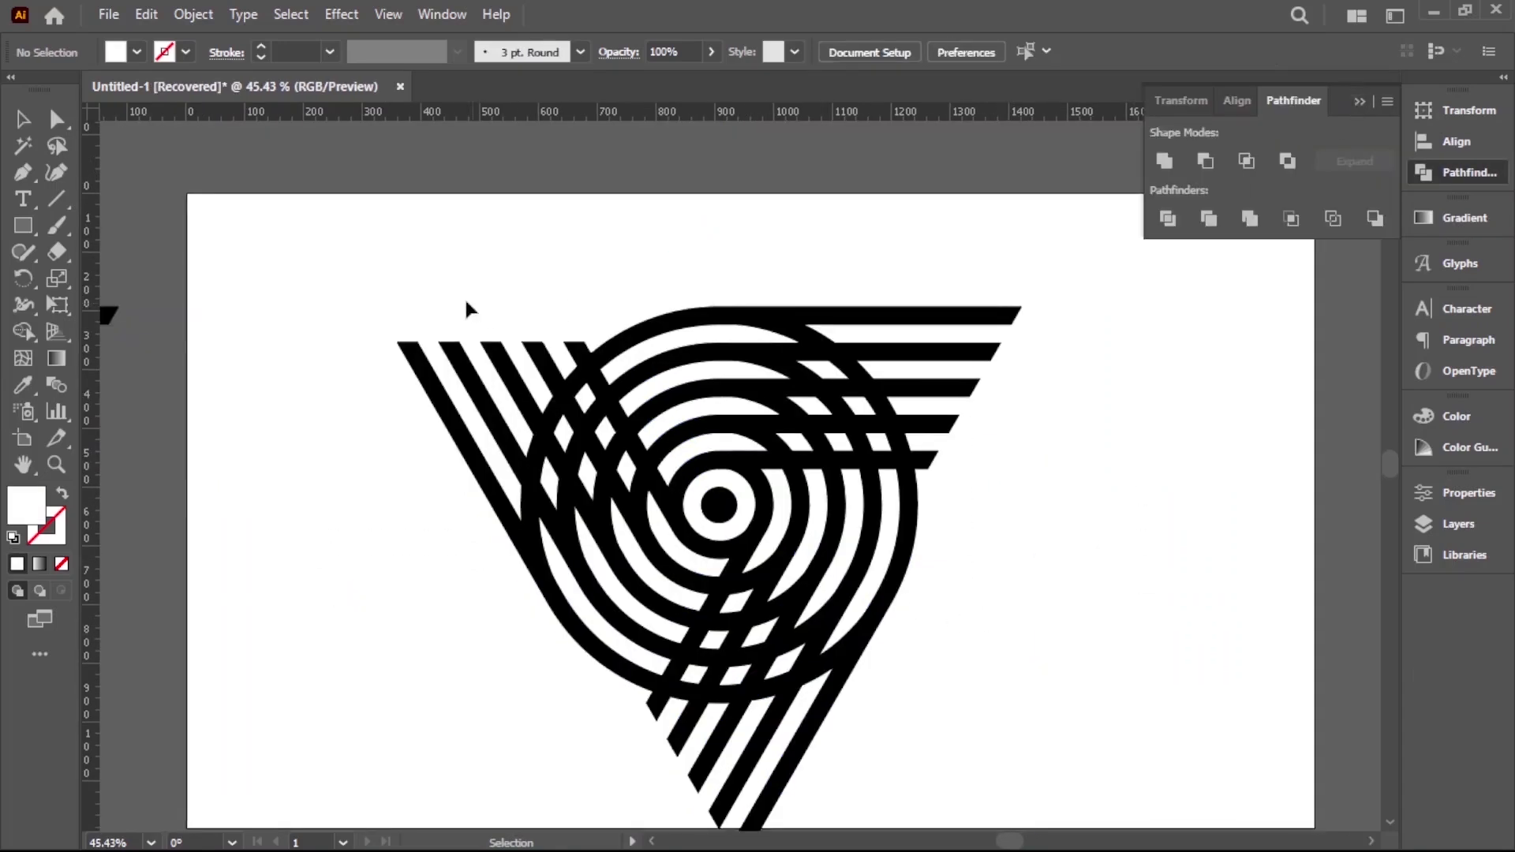
- With Shape Builder, delete the overlapping ring pieces along the diagonal stripes
key(ctrl+a)
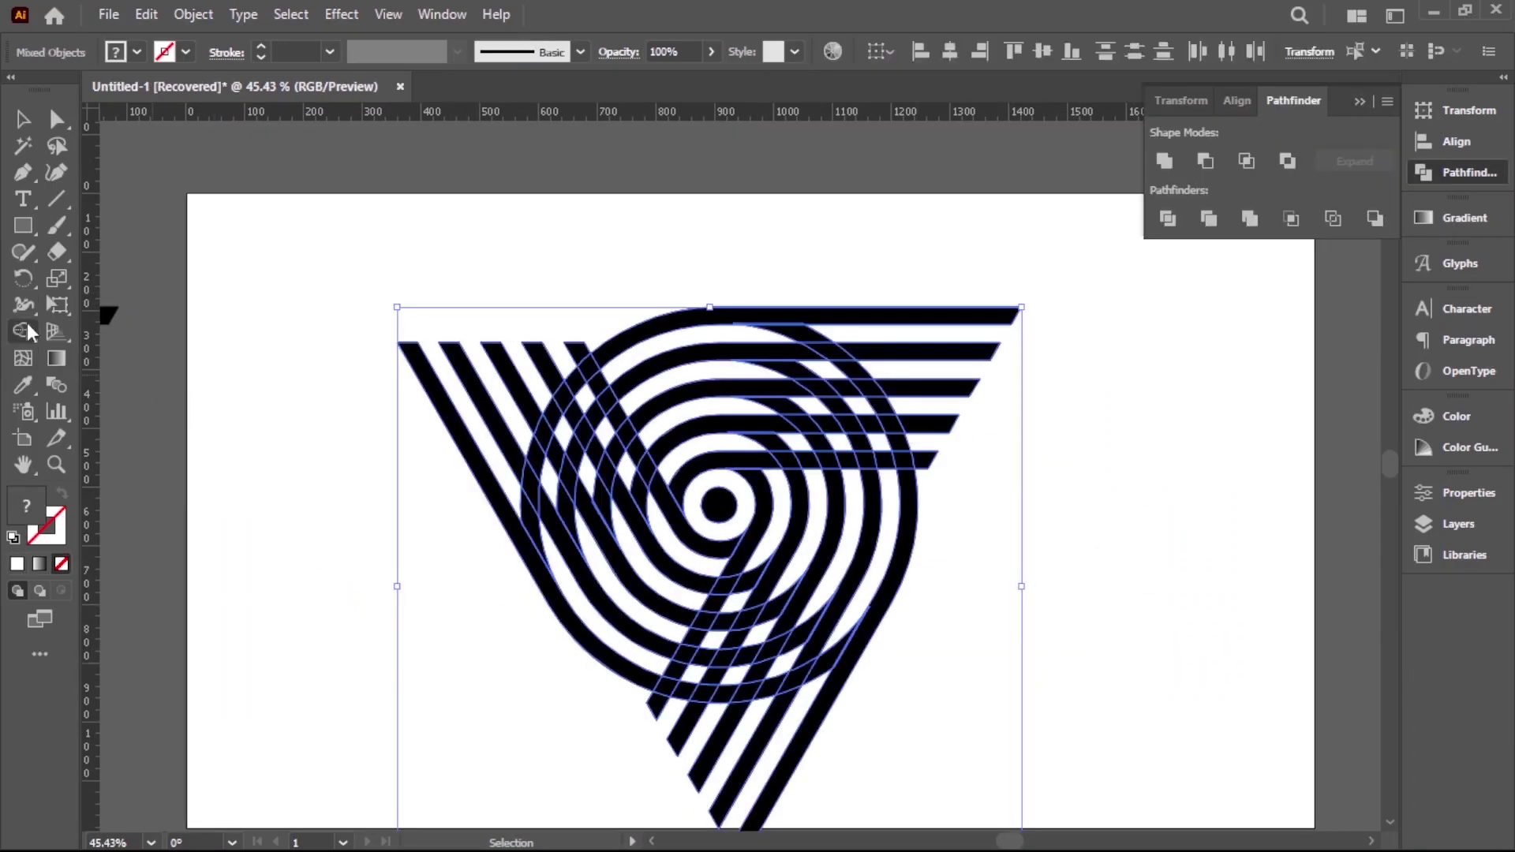
click(27, 325)
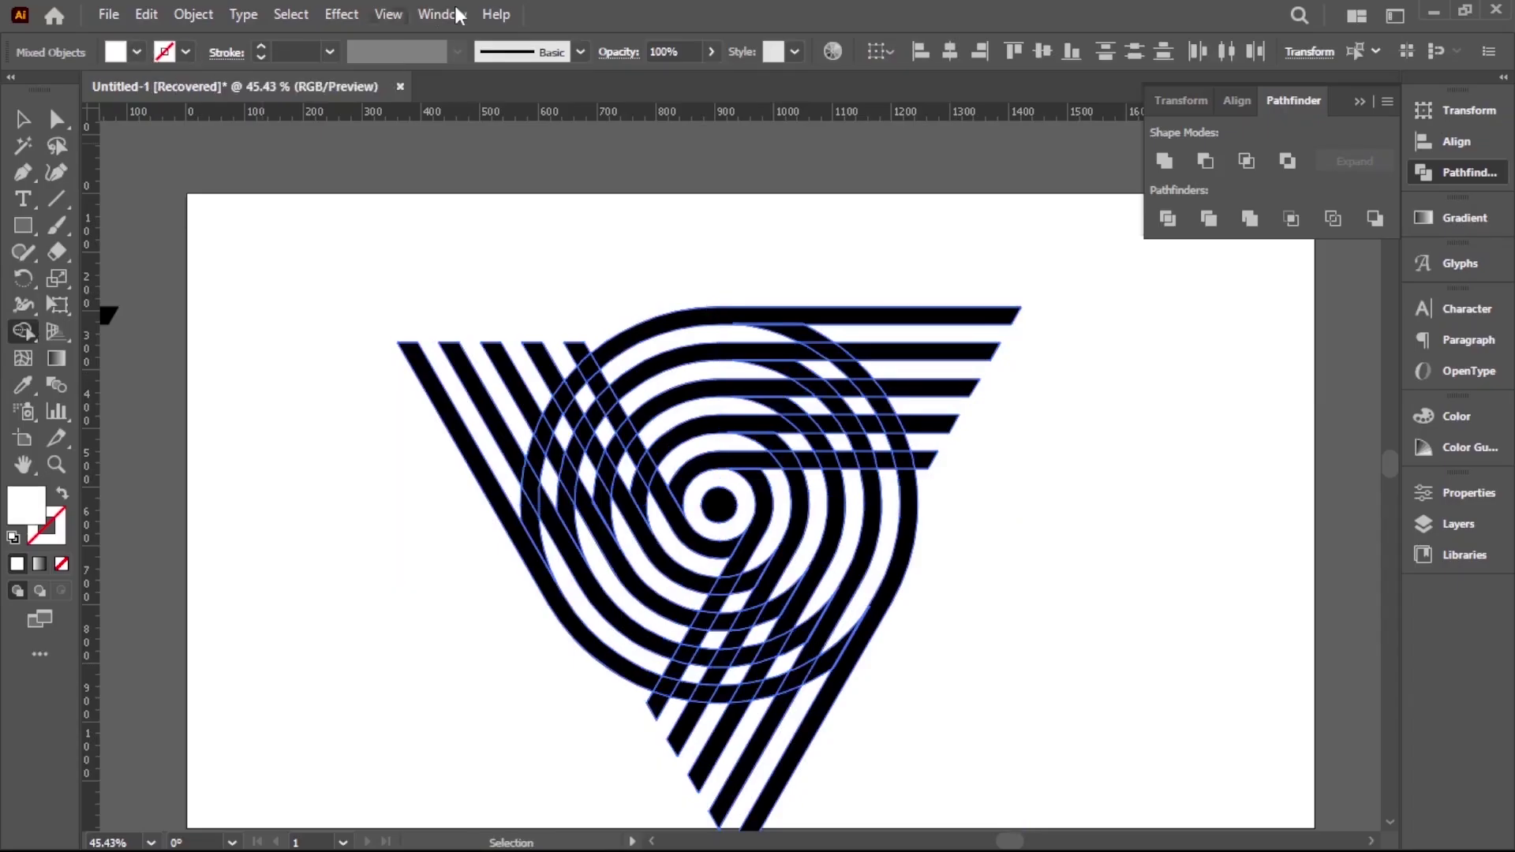
scroll(727, 585, up, 1)
scroll(789, 600, up, 1)
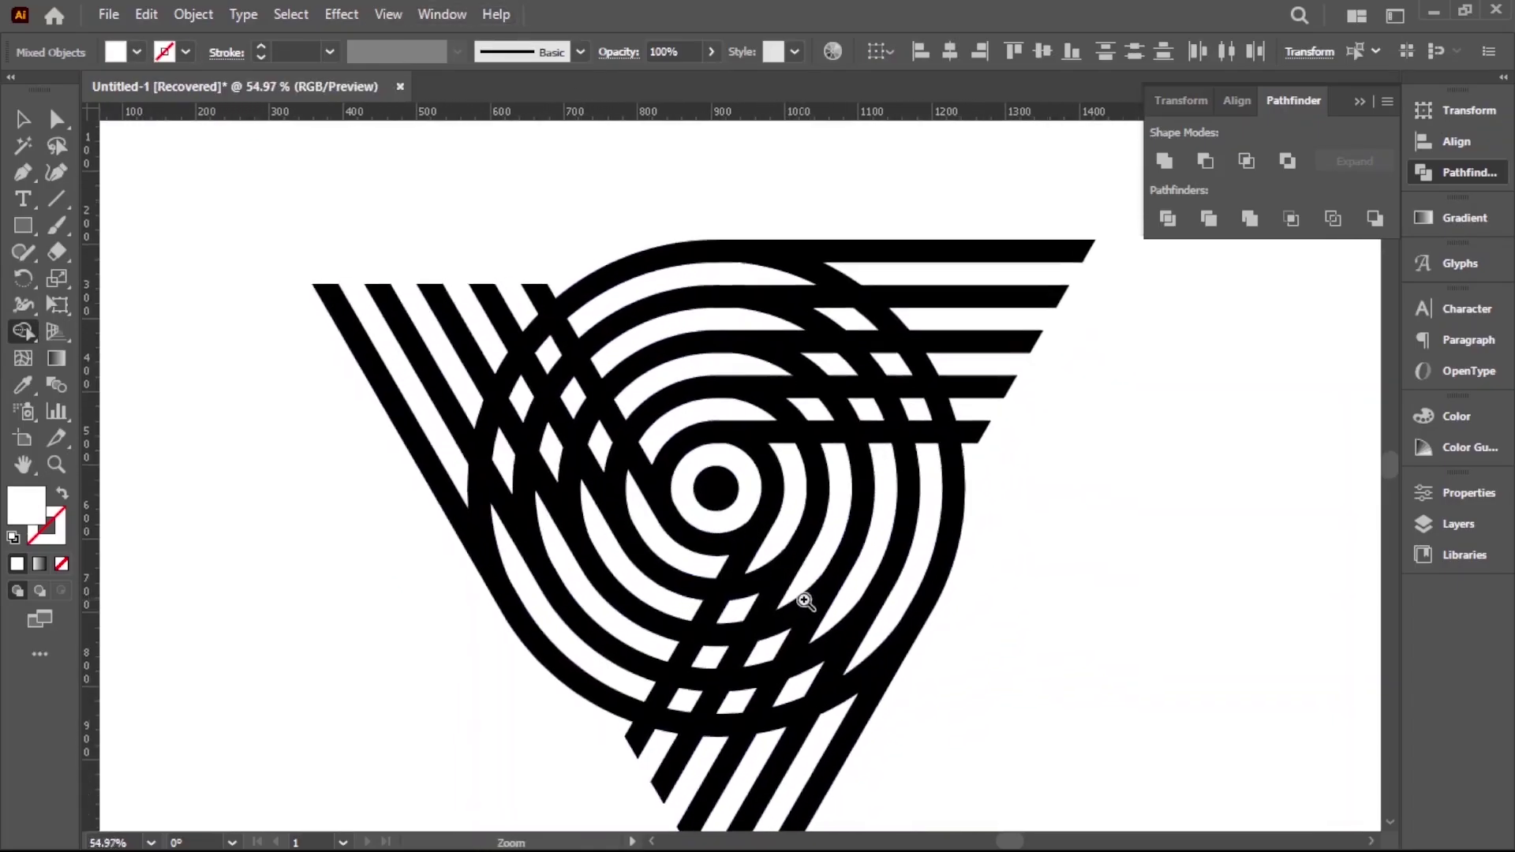
scroll(805, 608, up, 1)
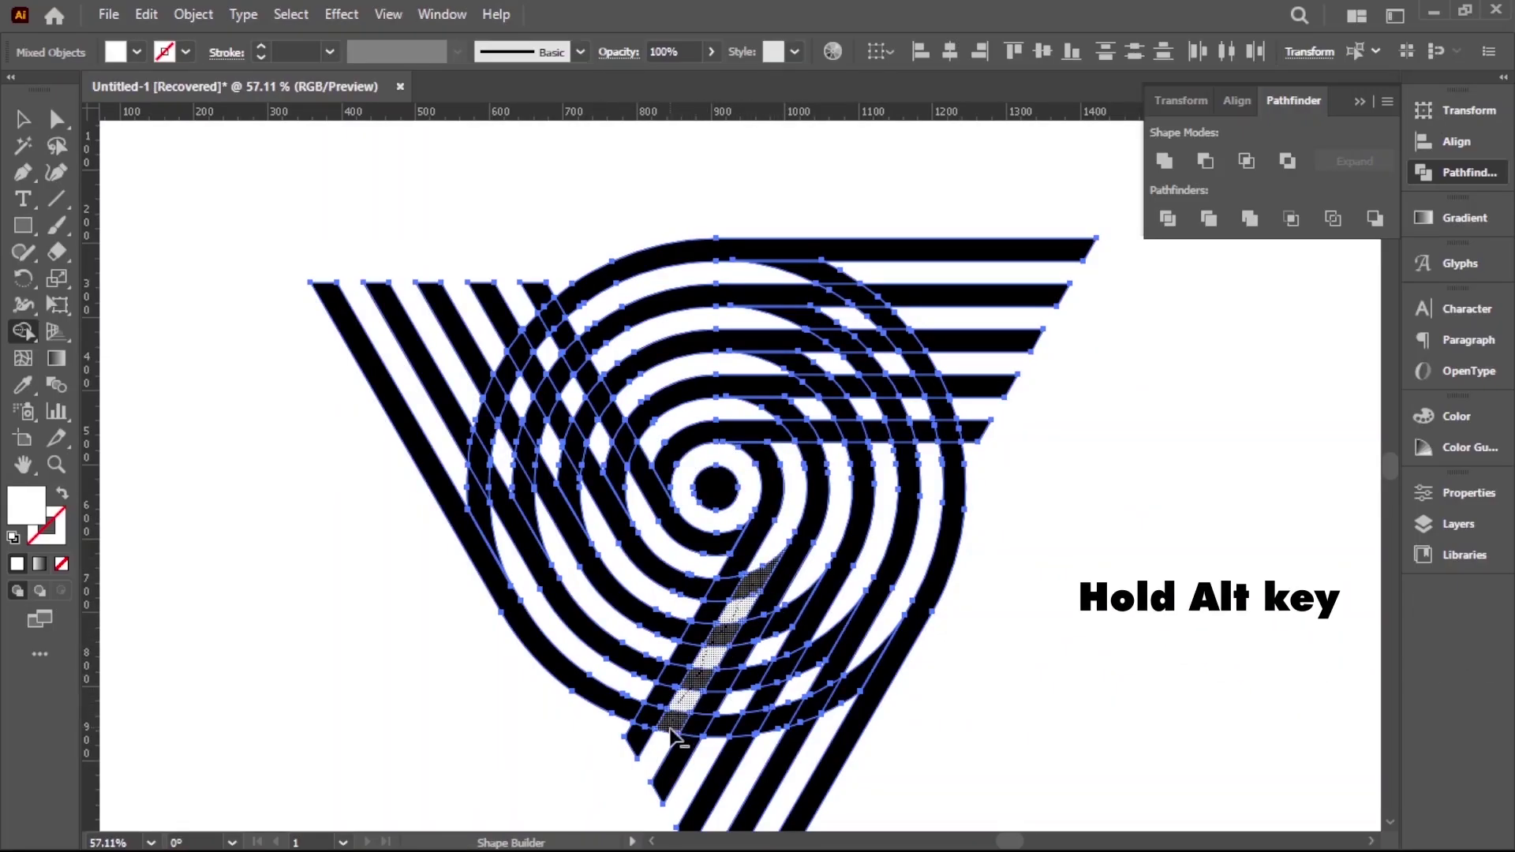
drag(671, 734, 738, 647)
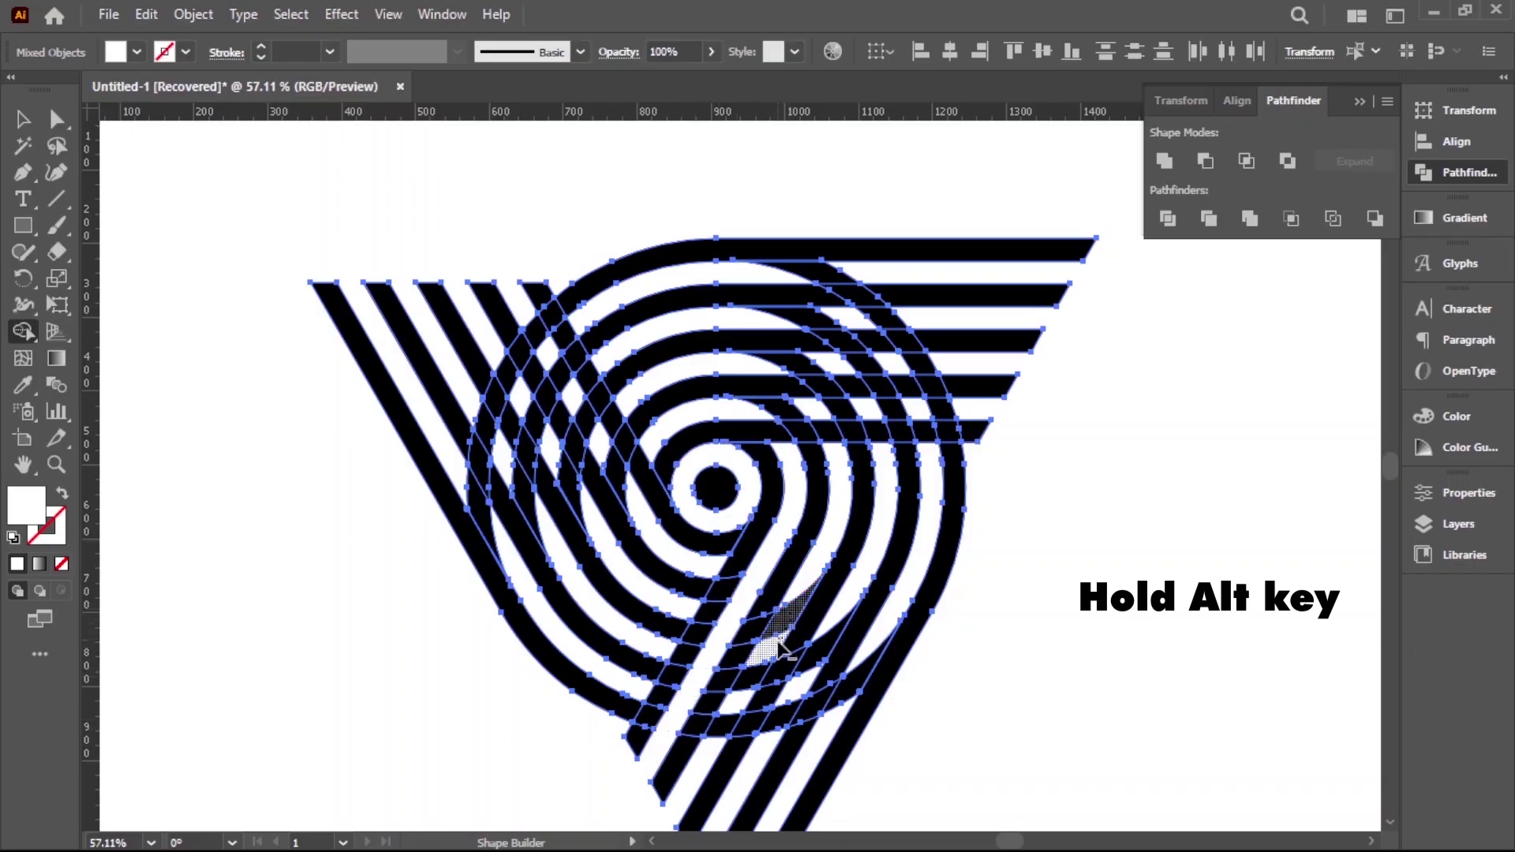
drag(760, 666, 734, 708)
drag(857, 606, 784, 712)
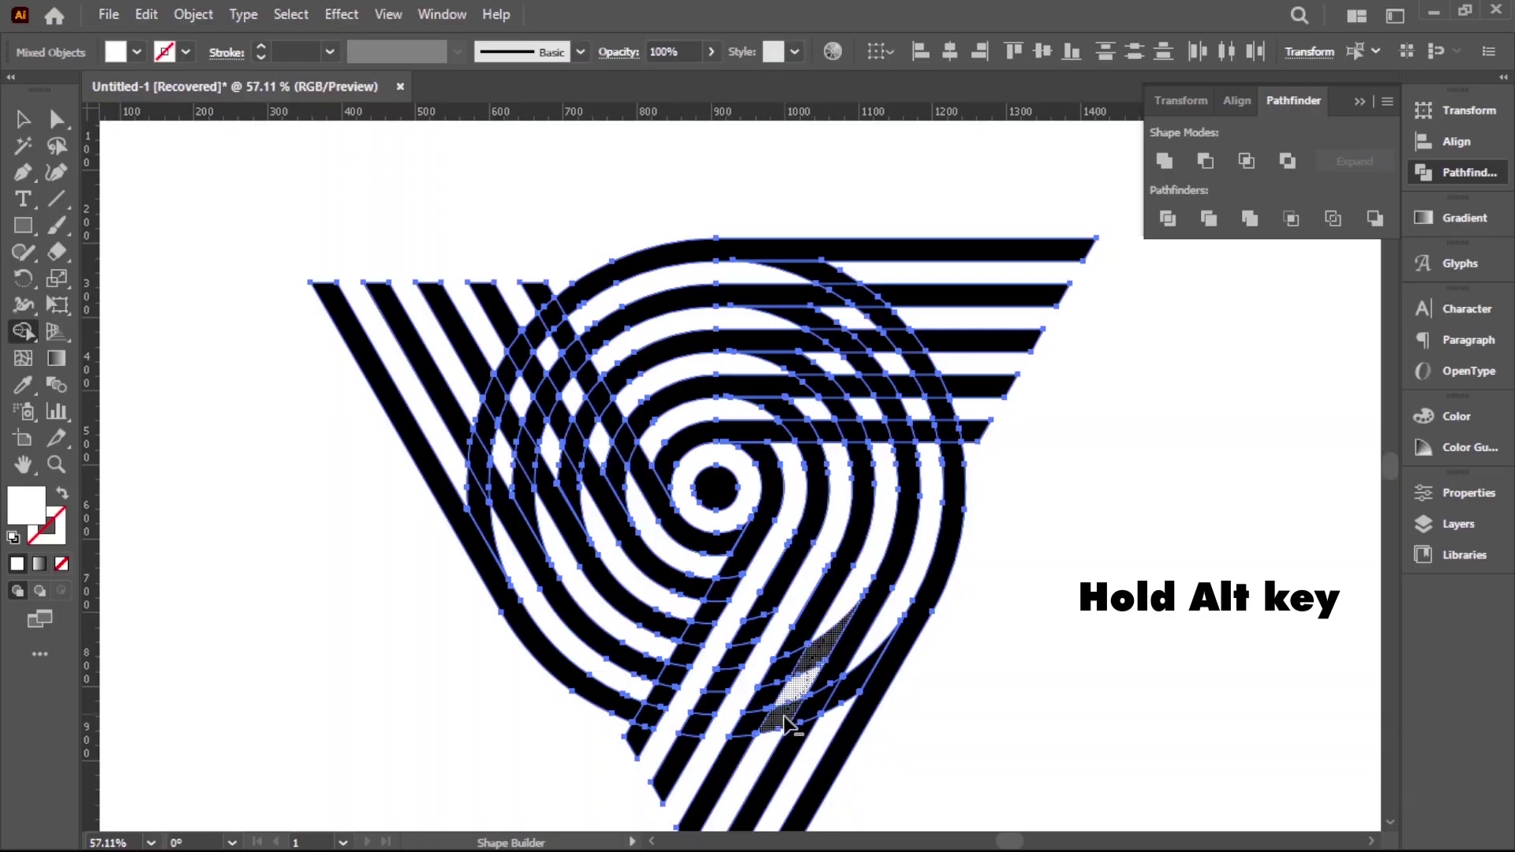
alt+click(856, 686)
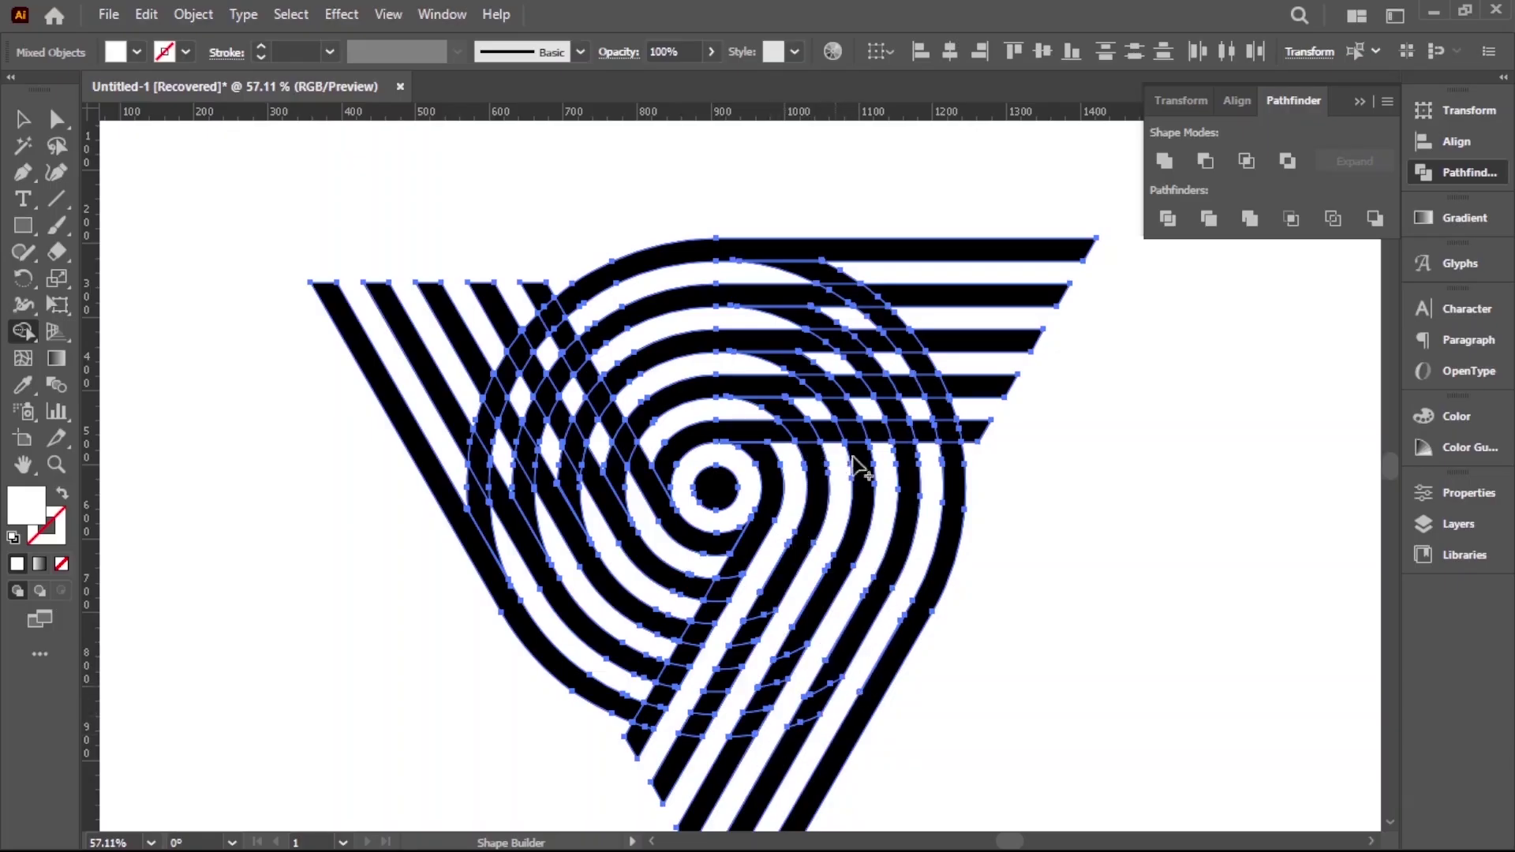
- Merge the pieces of the horizontal stripes and the left diagonal stripe into continuous bands
drag(785, 418, 949, 416)
drag(797, 379, 948, 375)
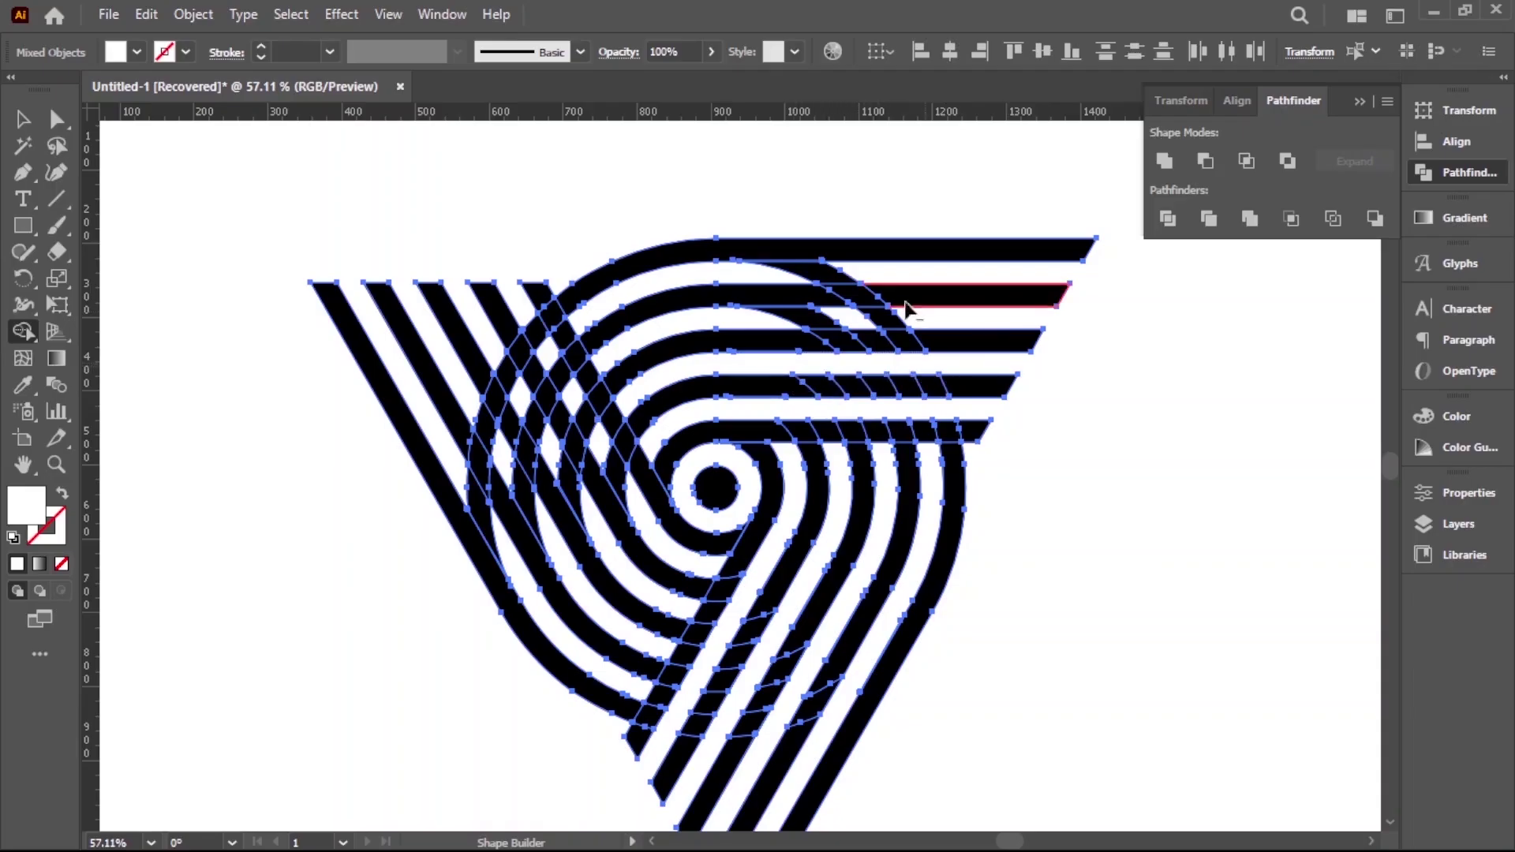
drag(757, 327, 903, 330)
click(821, 283)
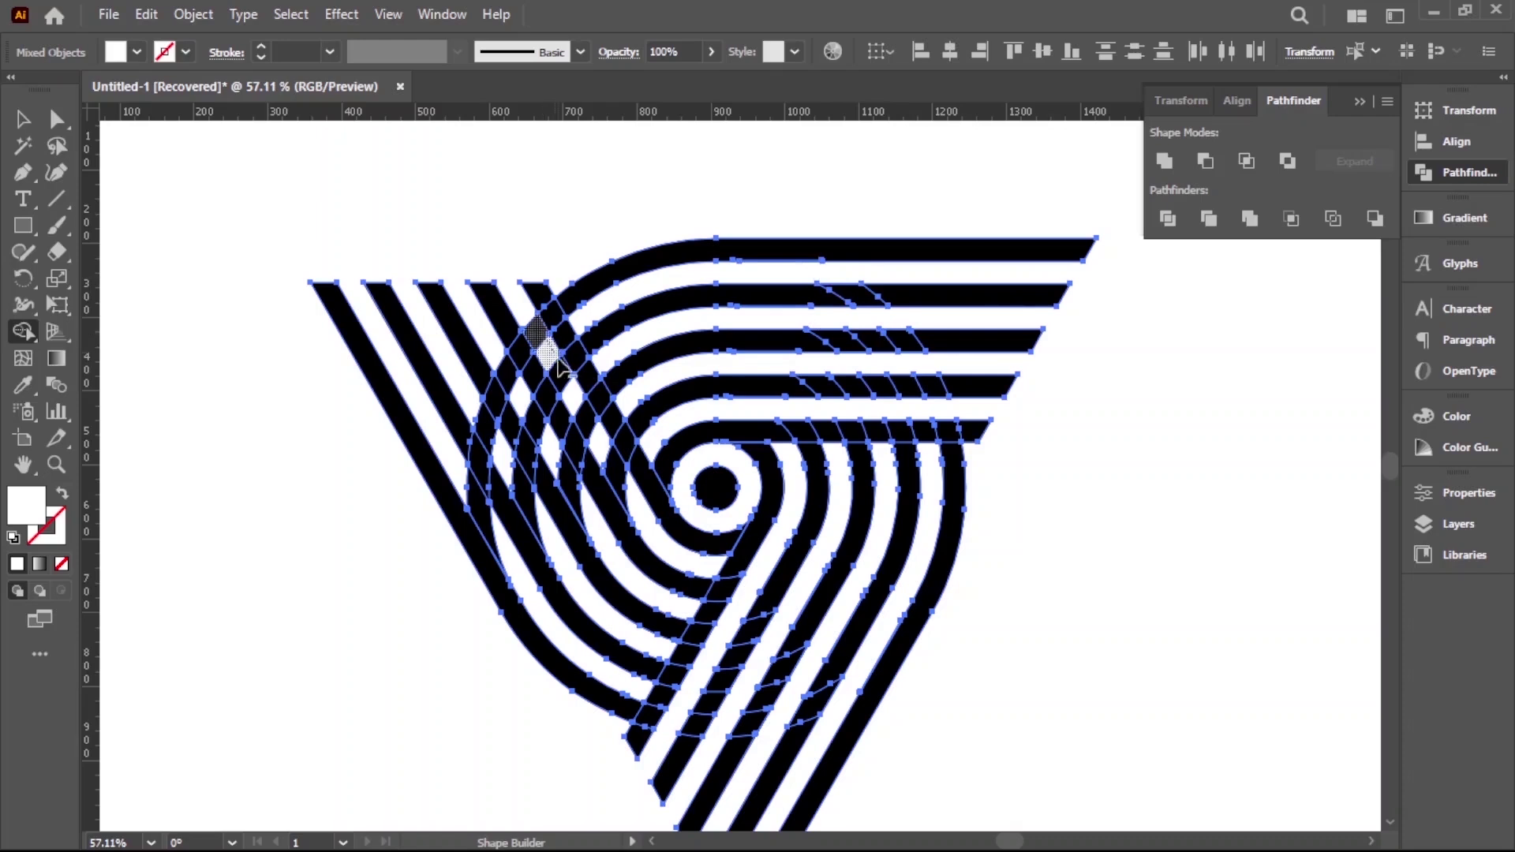
drag(616, 471, 624, 489)
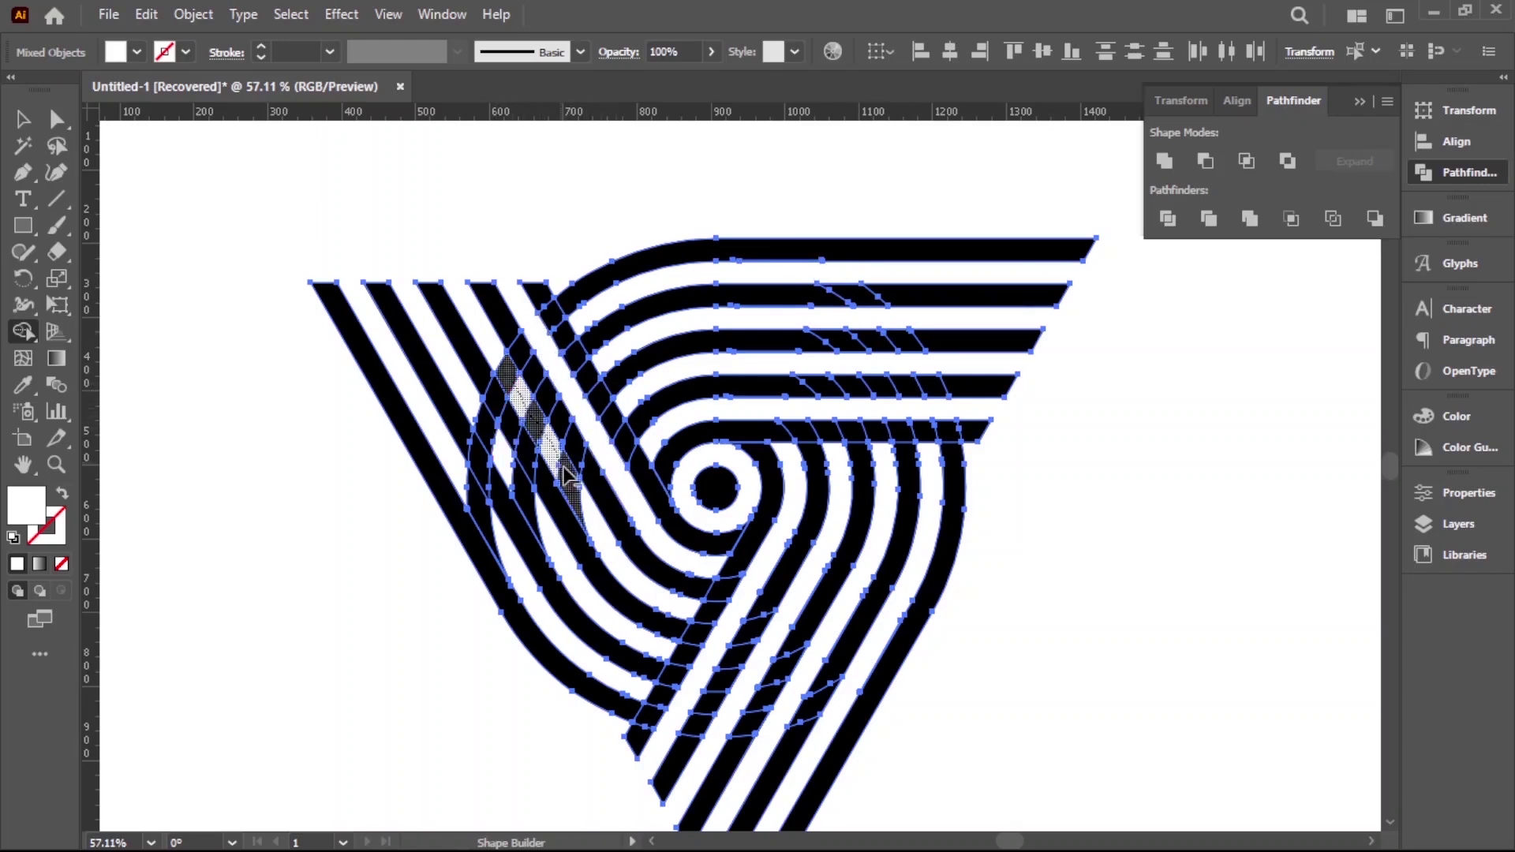
drag(564, 474, 567, 478)
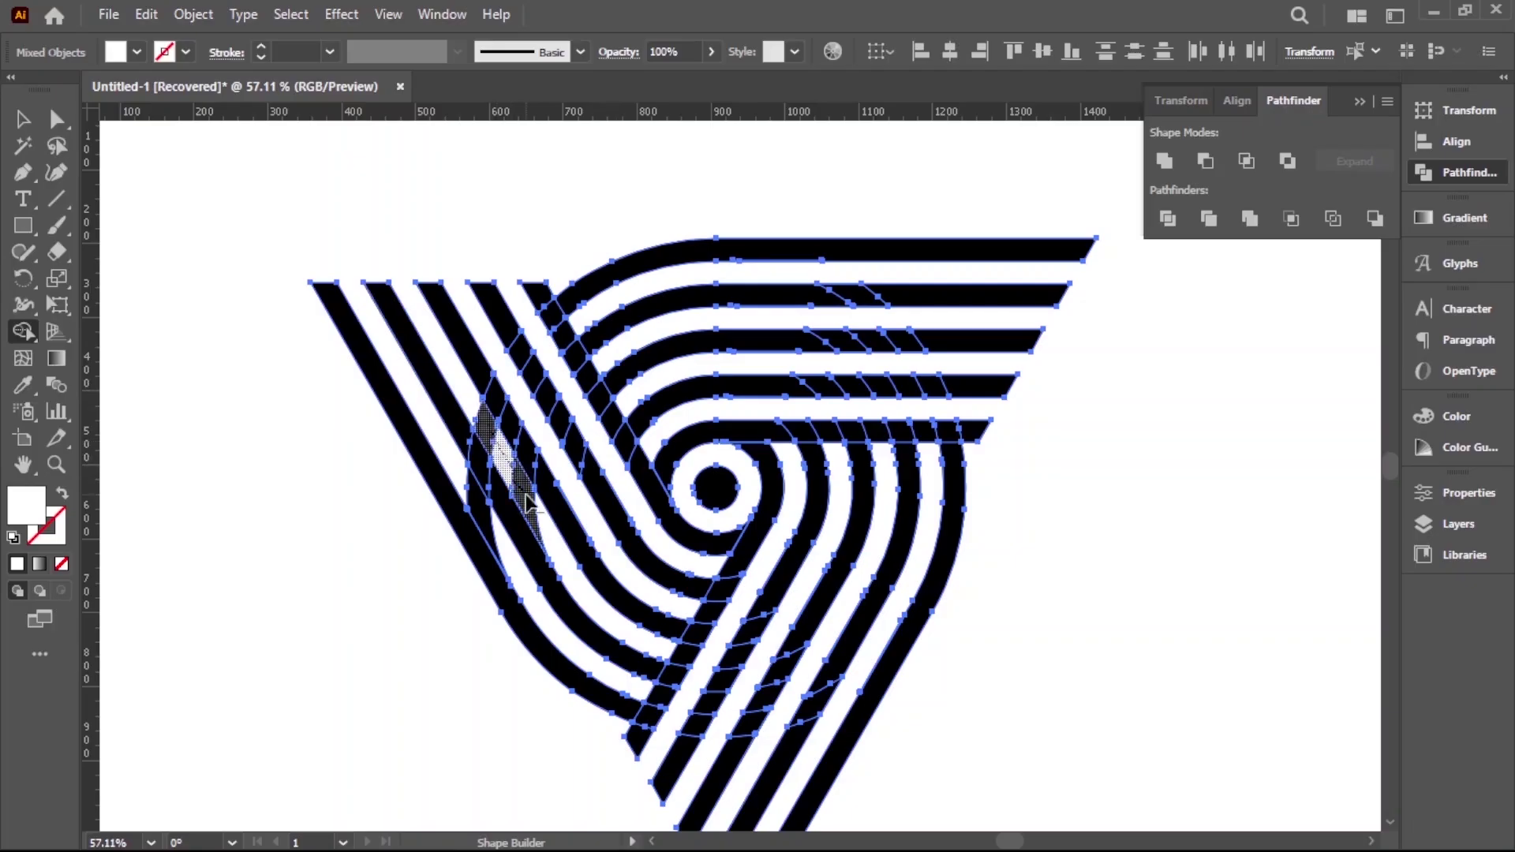
click(527, 503)
click(22, 118)
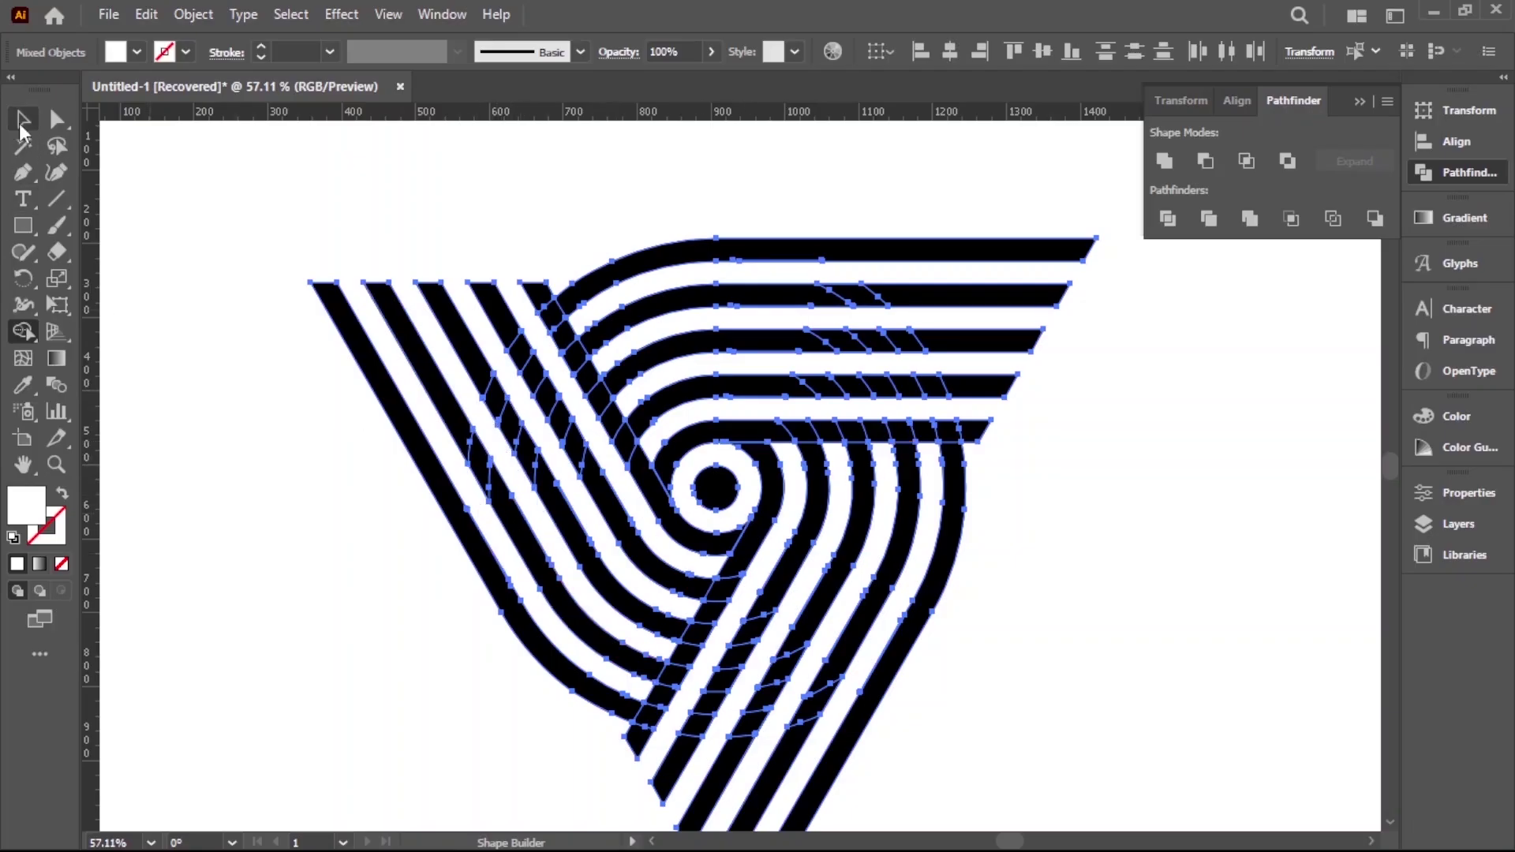
- Select all the horizontal and diagonal stripe shapes of the finished logo
click(1158, 684)
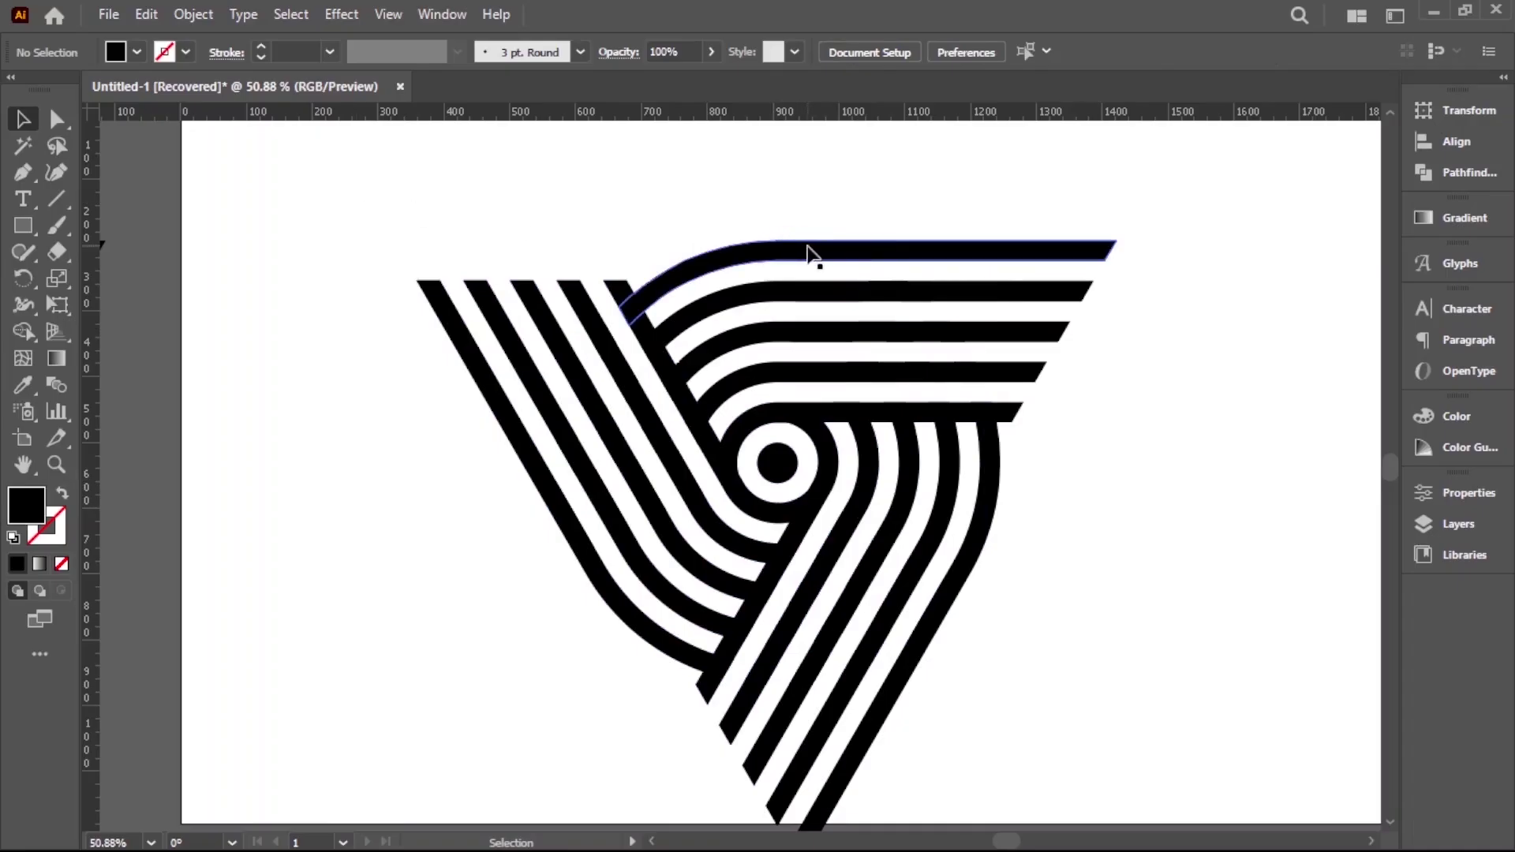
click(815, 251)
shift+click(931, 292)
shift+click(958, 332)
shift+click(899, 377)
shift+click(908, 410)
shift+click(950, 443)
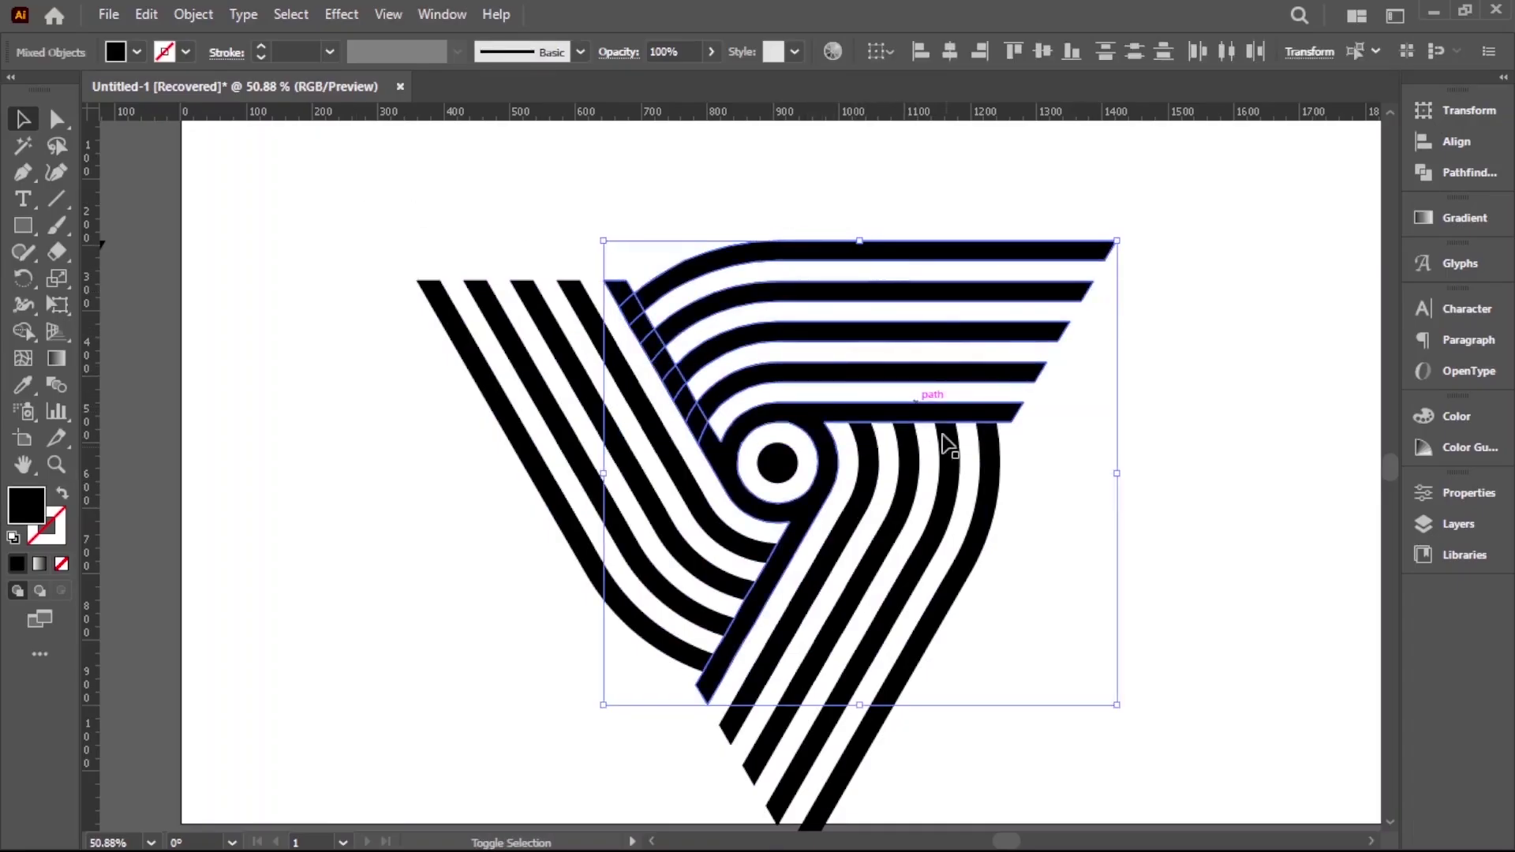
shift+click(987, 483)
shift+click(911, 499)
shift+click(871, 497)
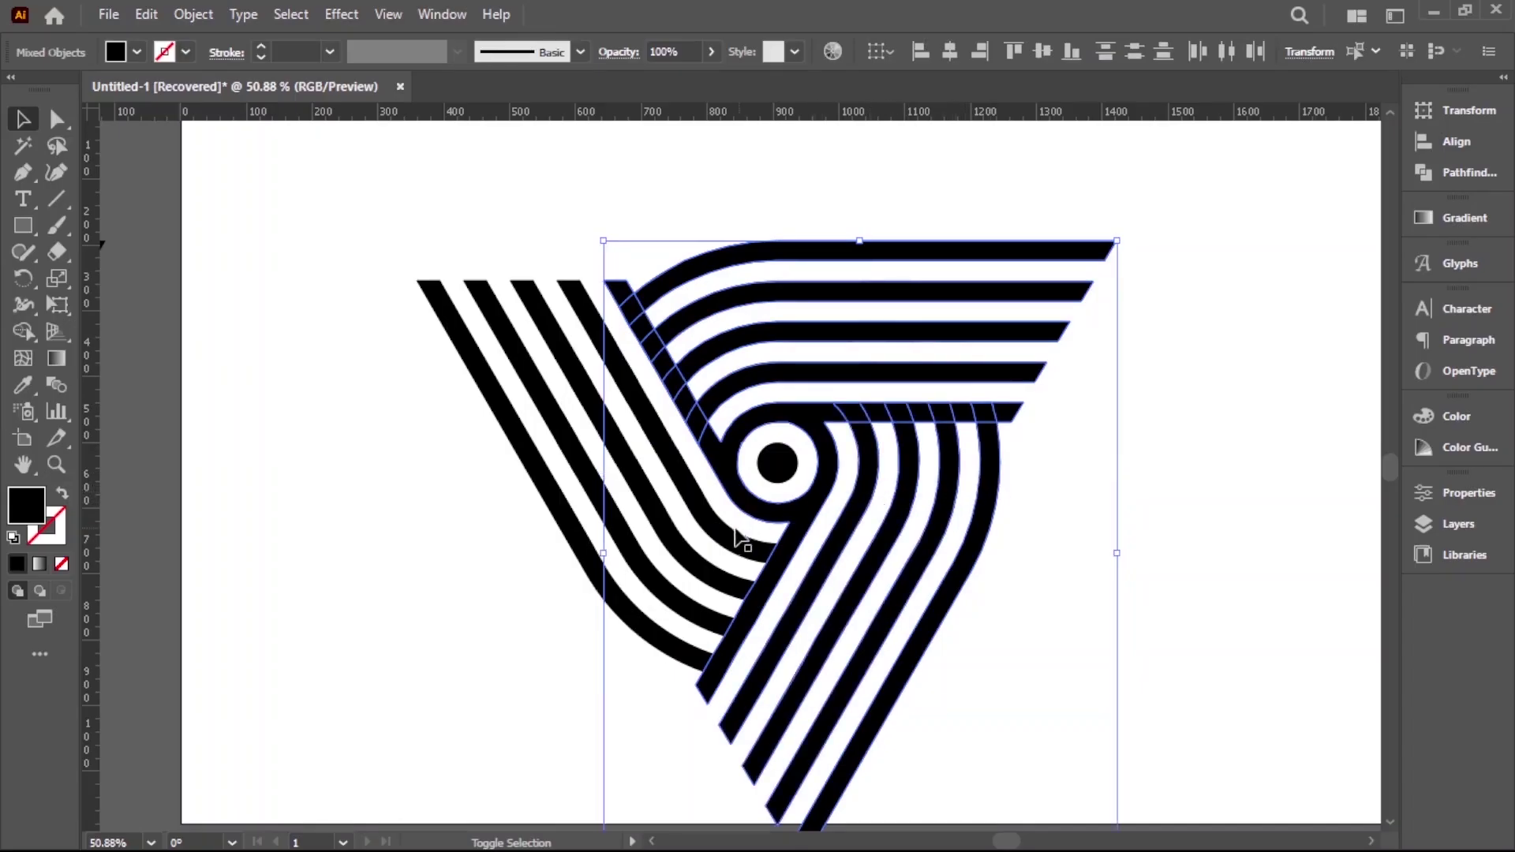
shift+click(707, 545)
shift+click(635, 577)
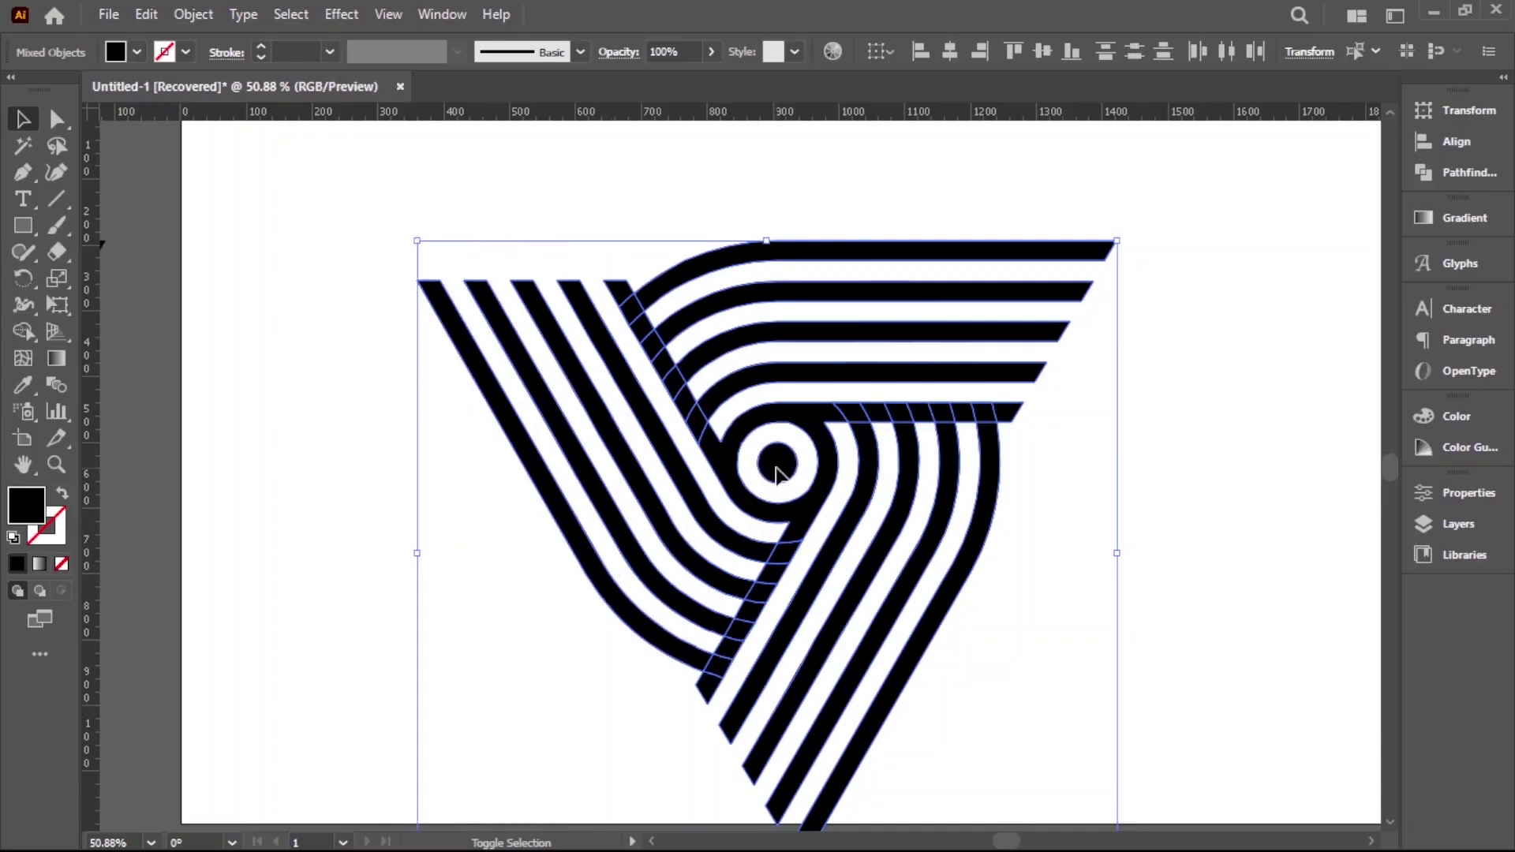
- Cut the selected logo and delete all leftover scrap pieces from the artboard
click(146, 14)
click(183, 94)
key(ctrl+a)
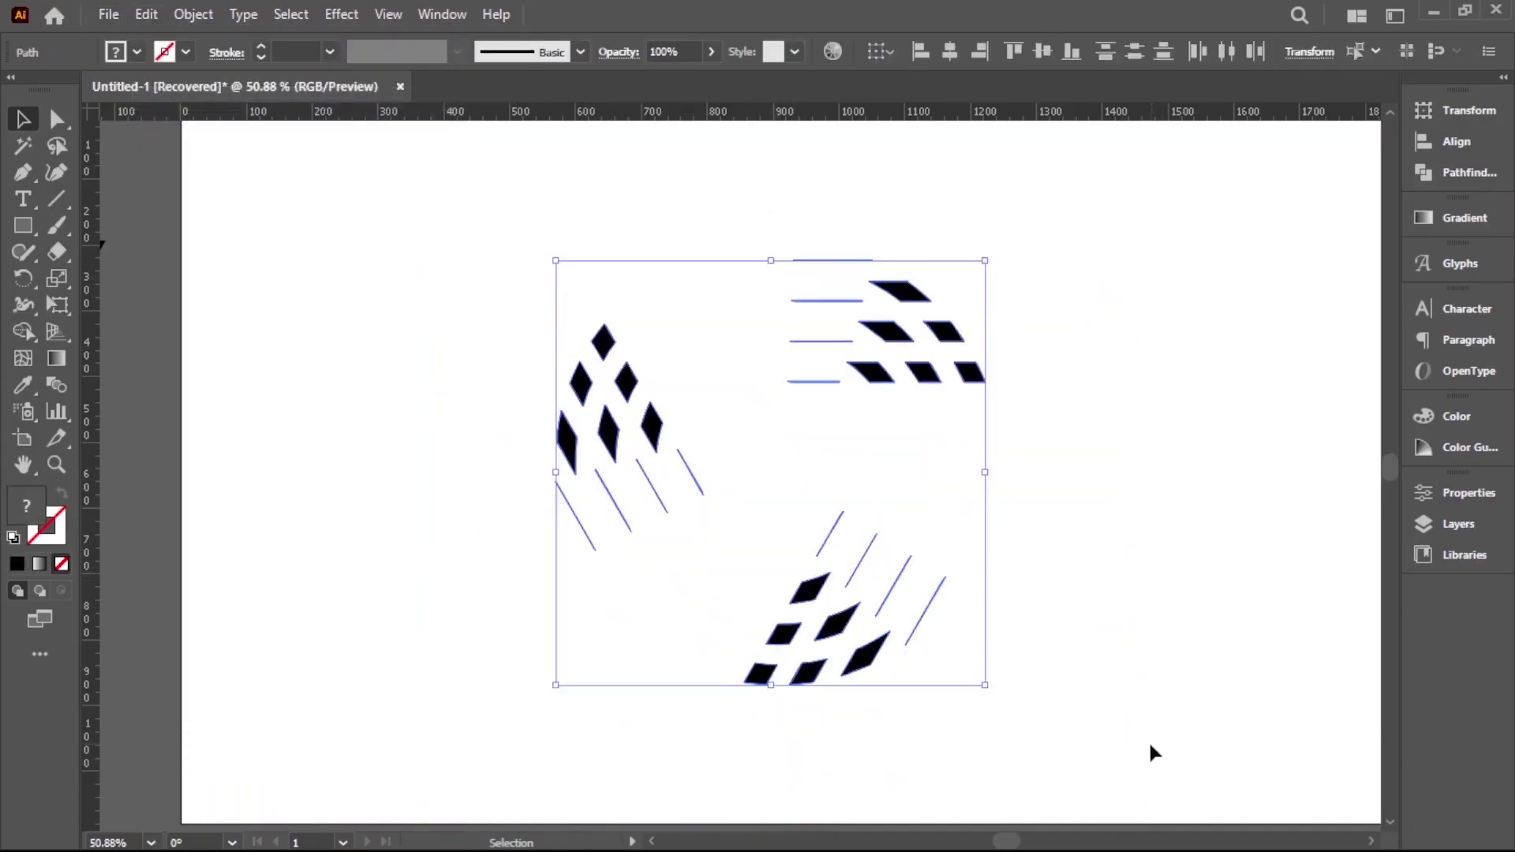
key(Delete)
click(146, 15)
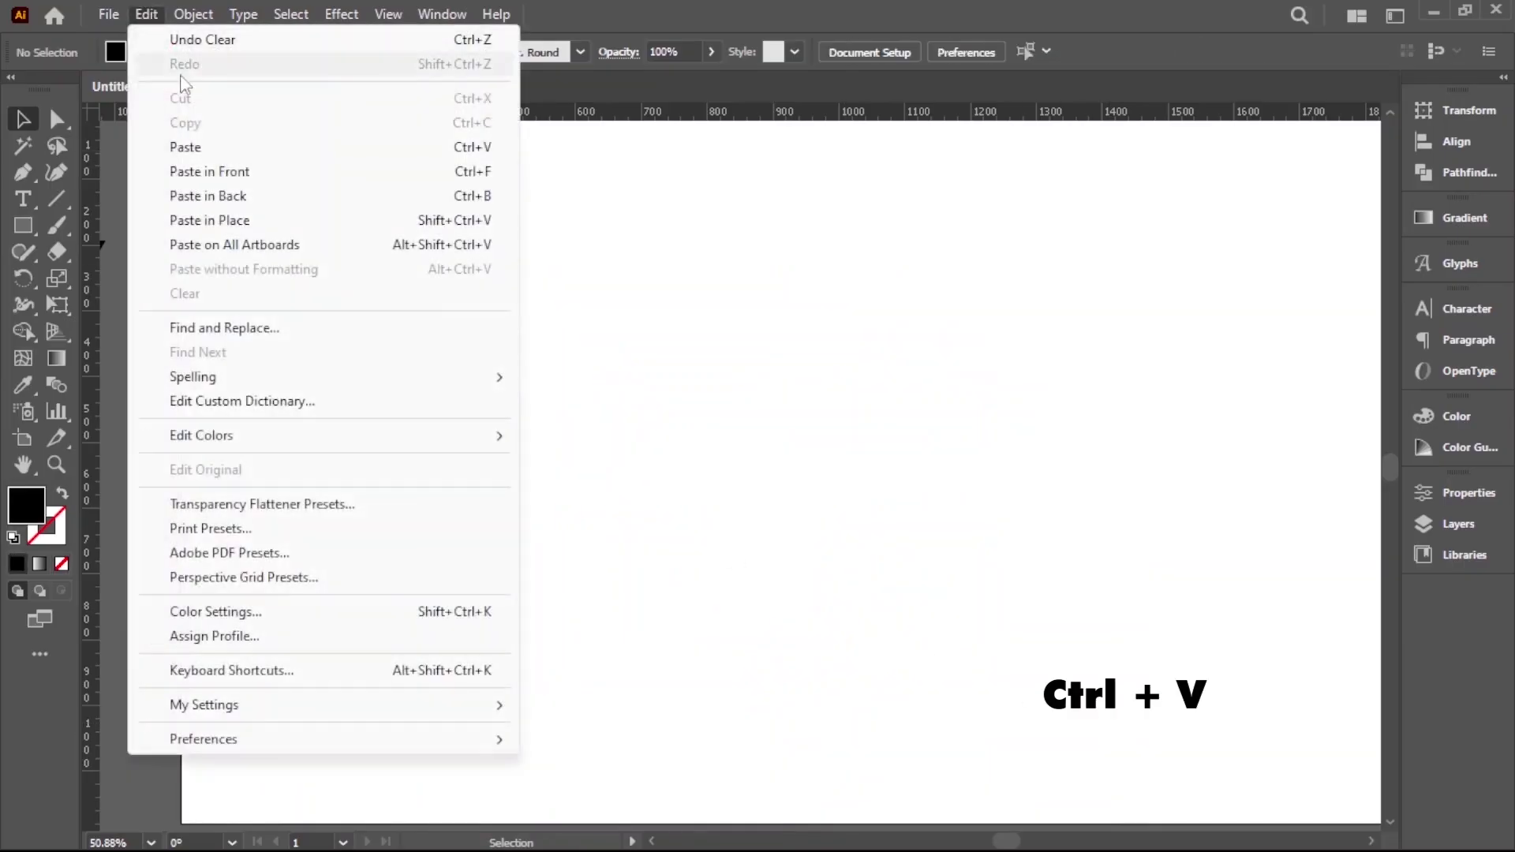
- Paste the logo back, move it left, and Alt-drag a duplicate to the right
click(207, 147)
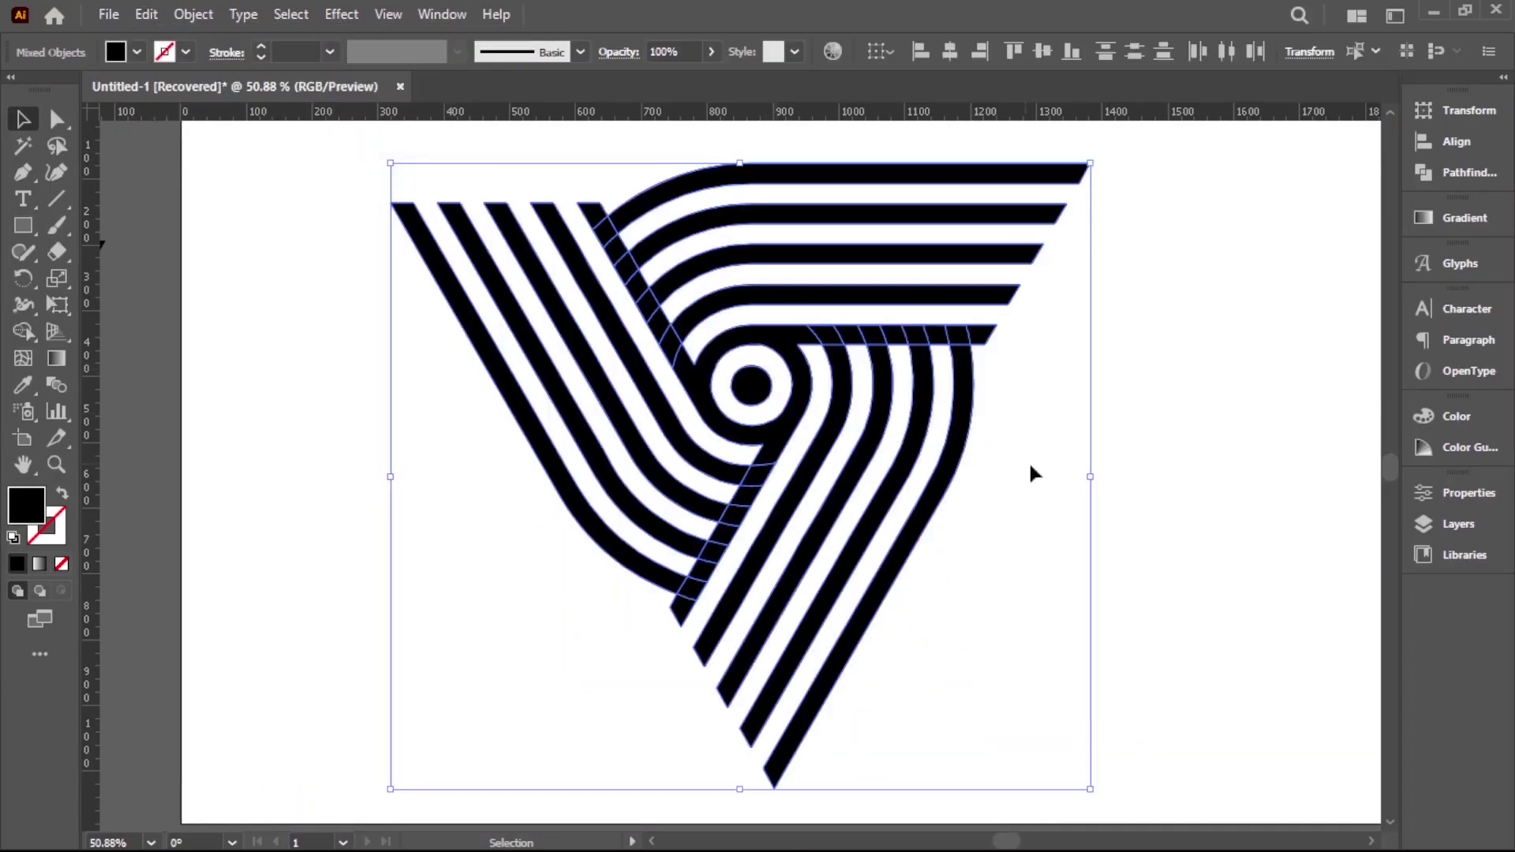
drag(1097, 174, 1016, 282)
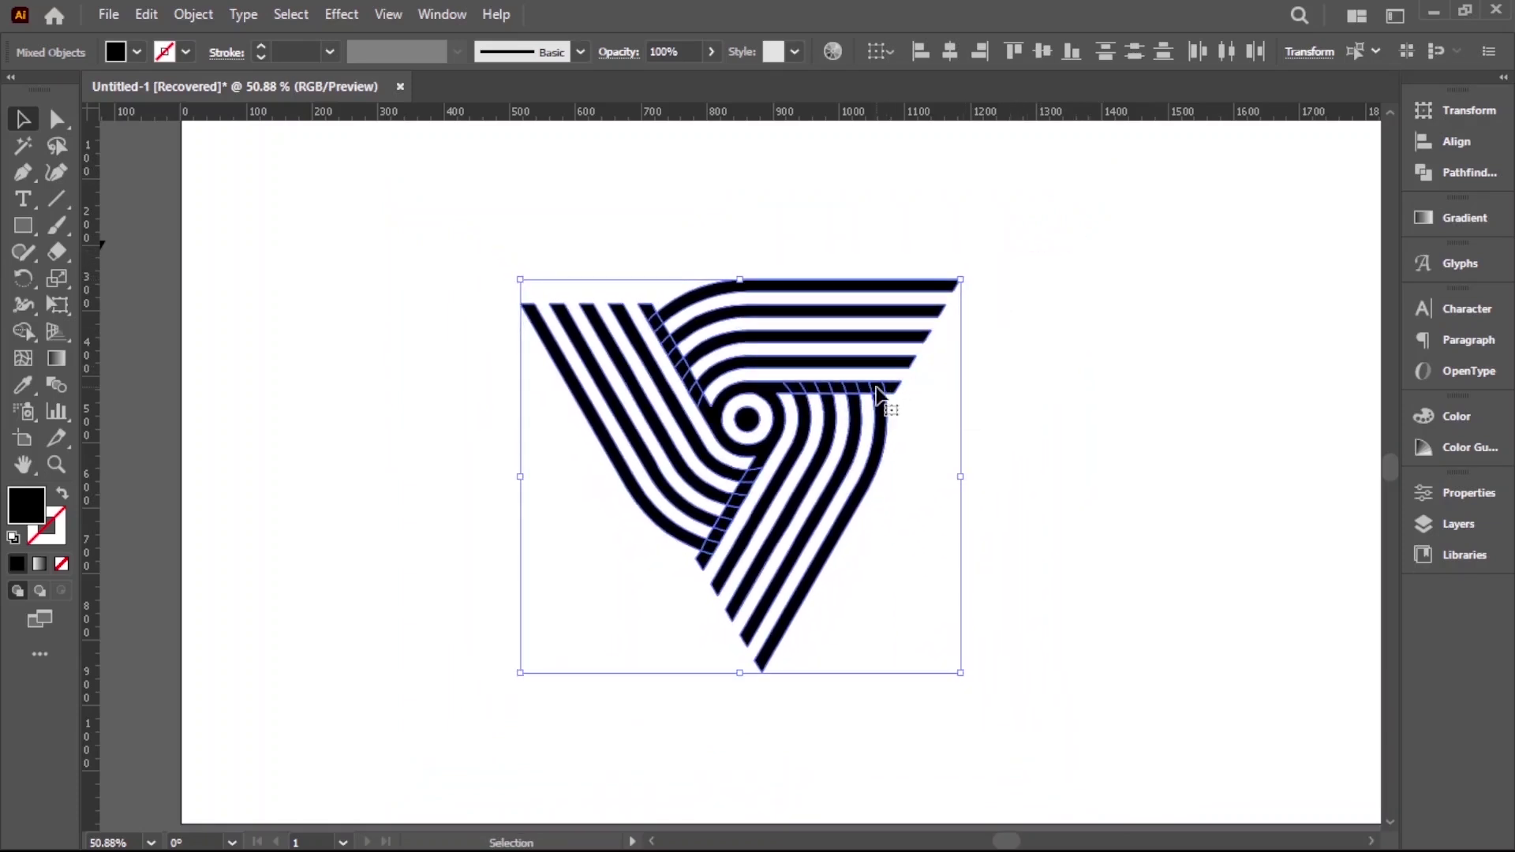
drag(878, 399, 616, 402)
click(864, 482)
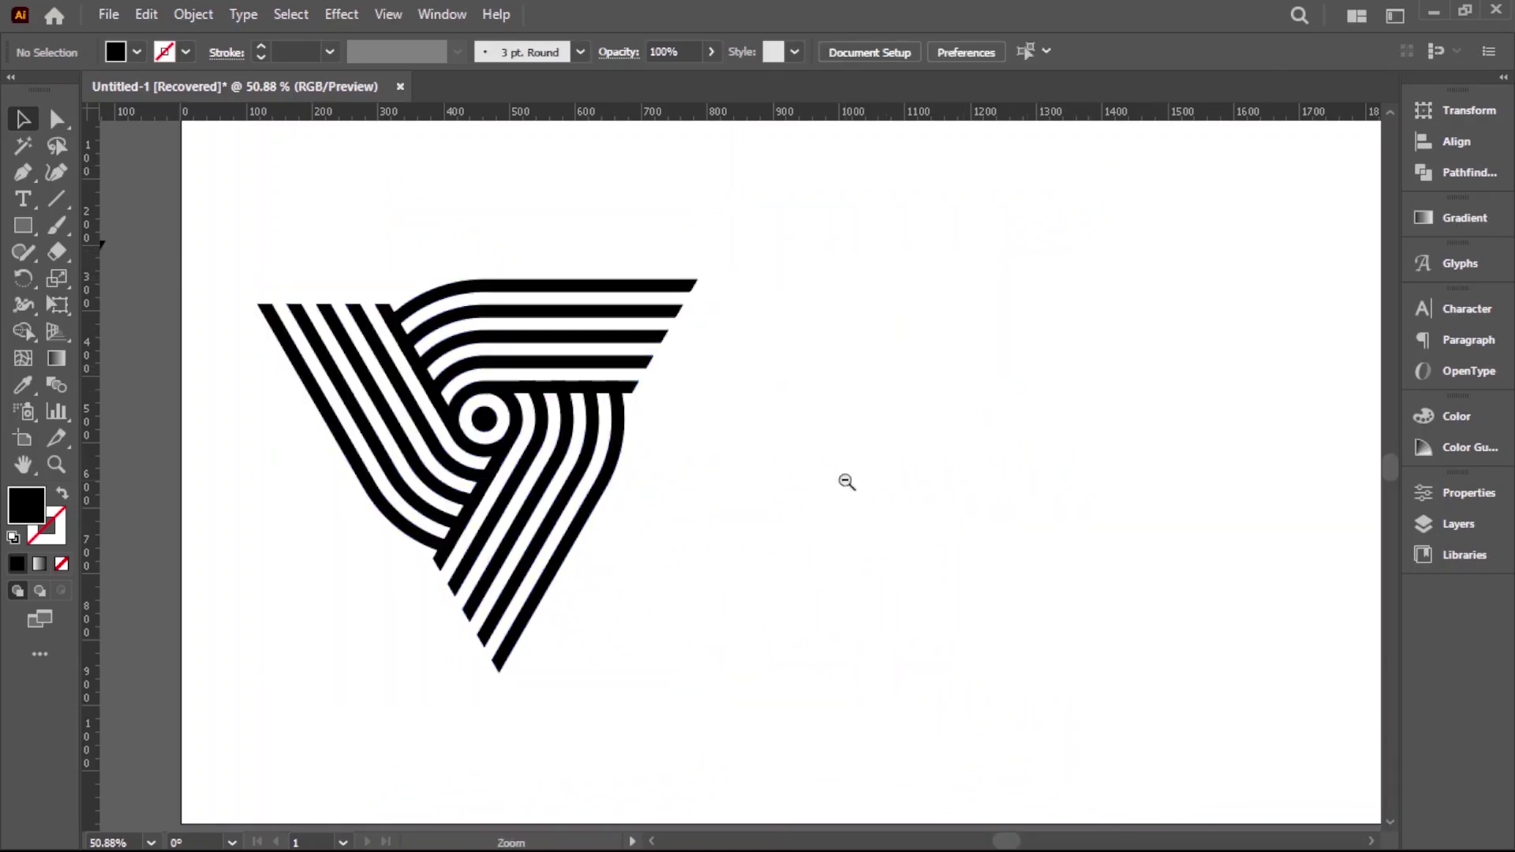
drag(619, 433, 1157, 480)
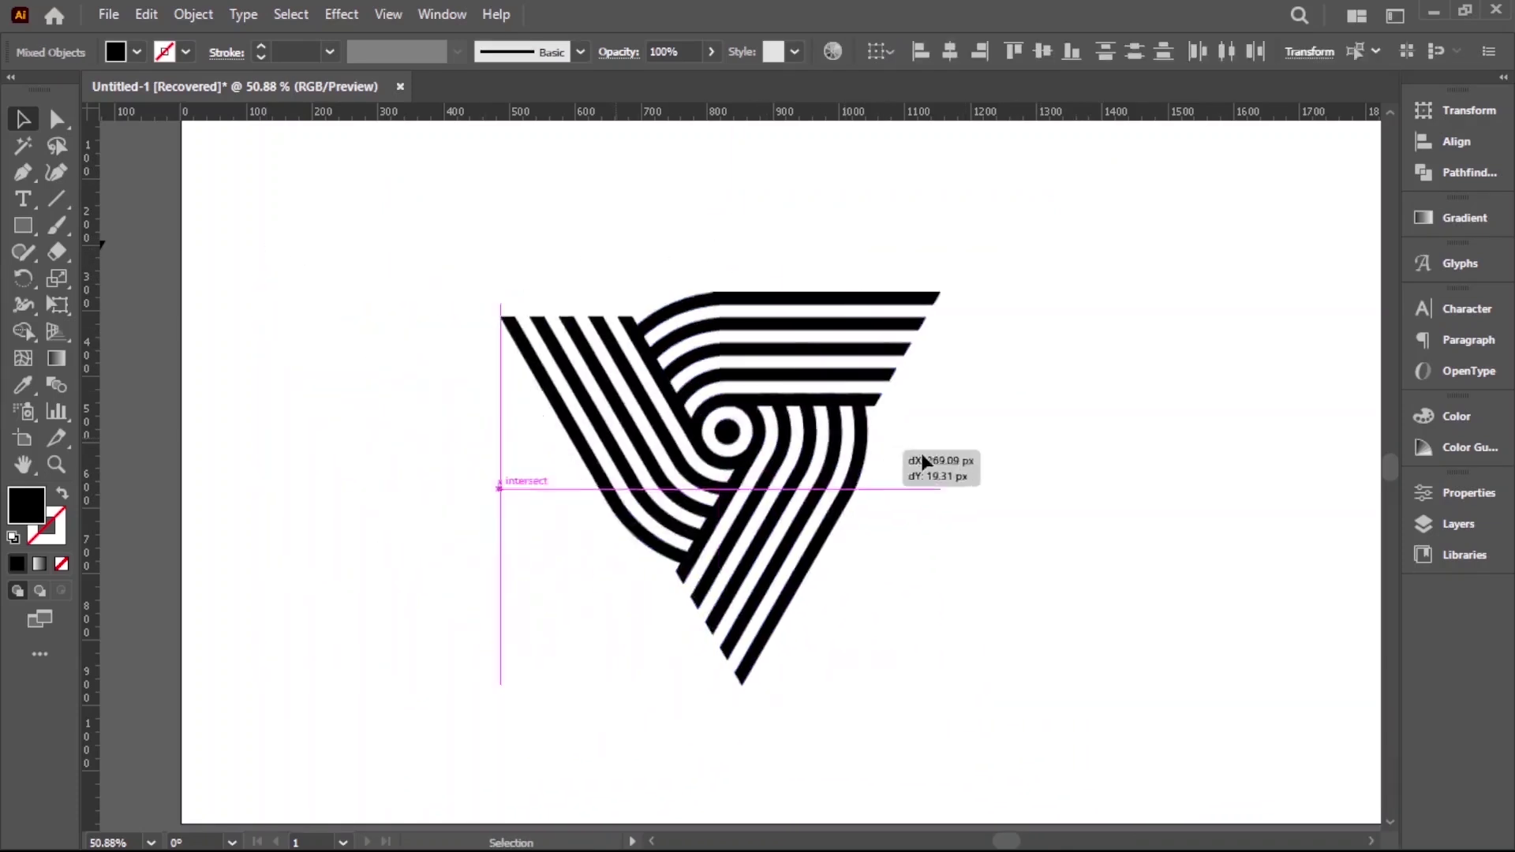
drag(1158, 481, 1149, 481)
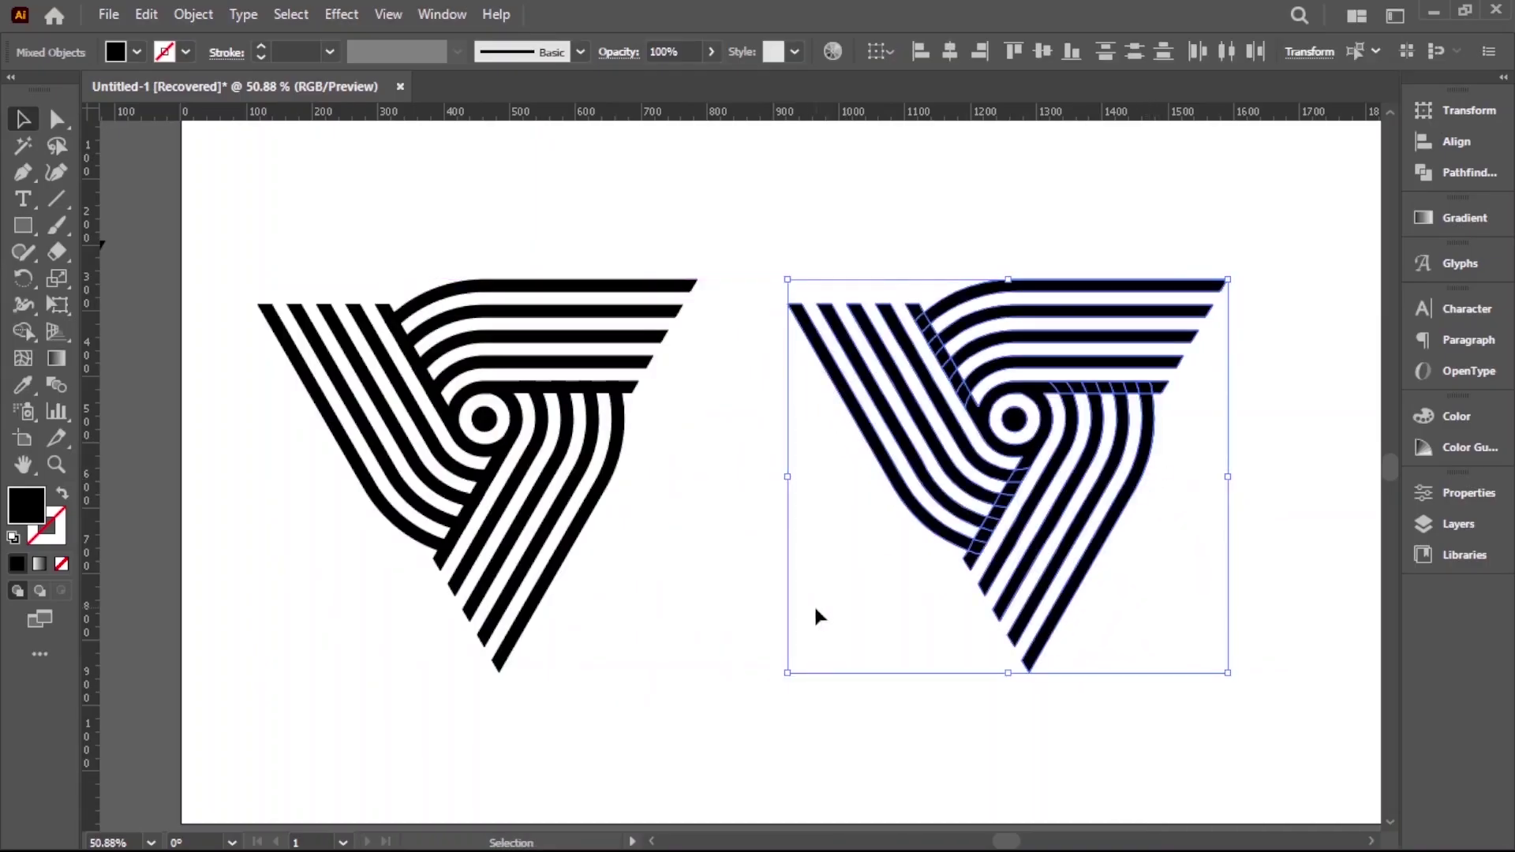
click(814, 607)
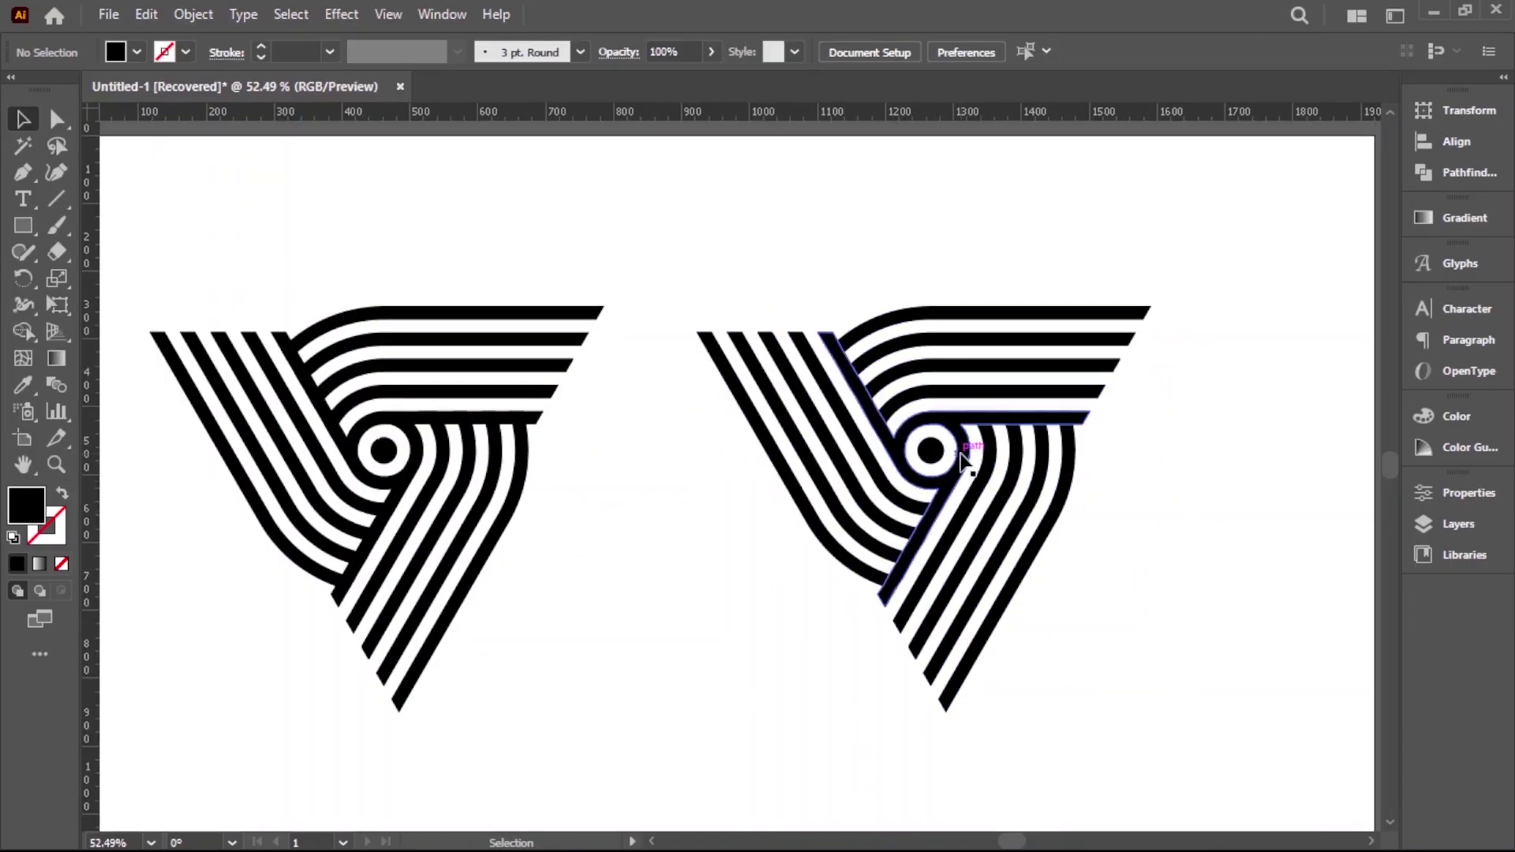
- Offset the right logo's central band outward by 15 px and fill the offset shape red
click(976, 475)
click(190, 14)
mouse_move(276, 562)
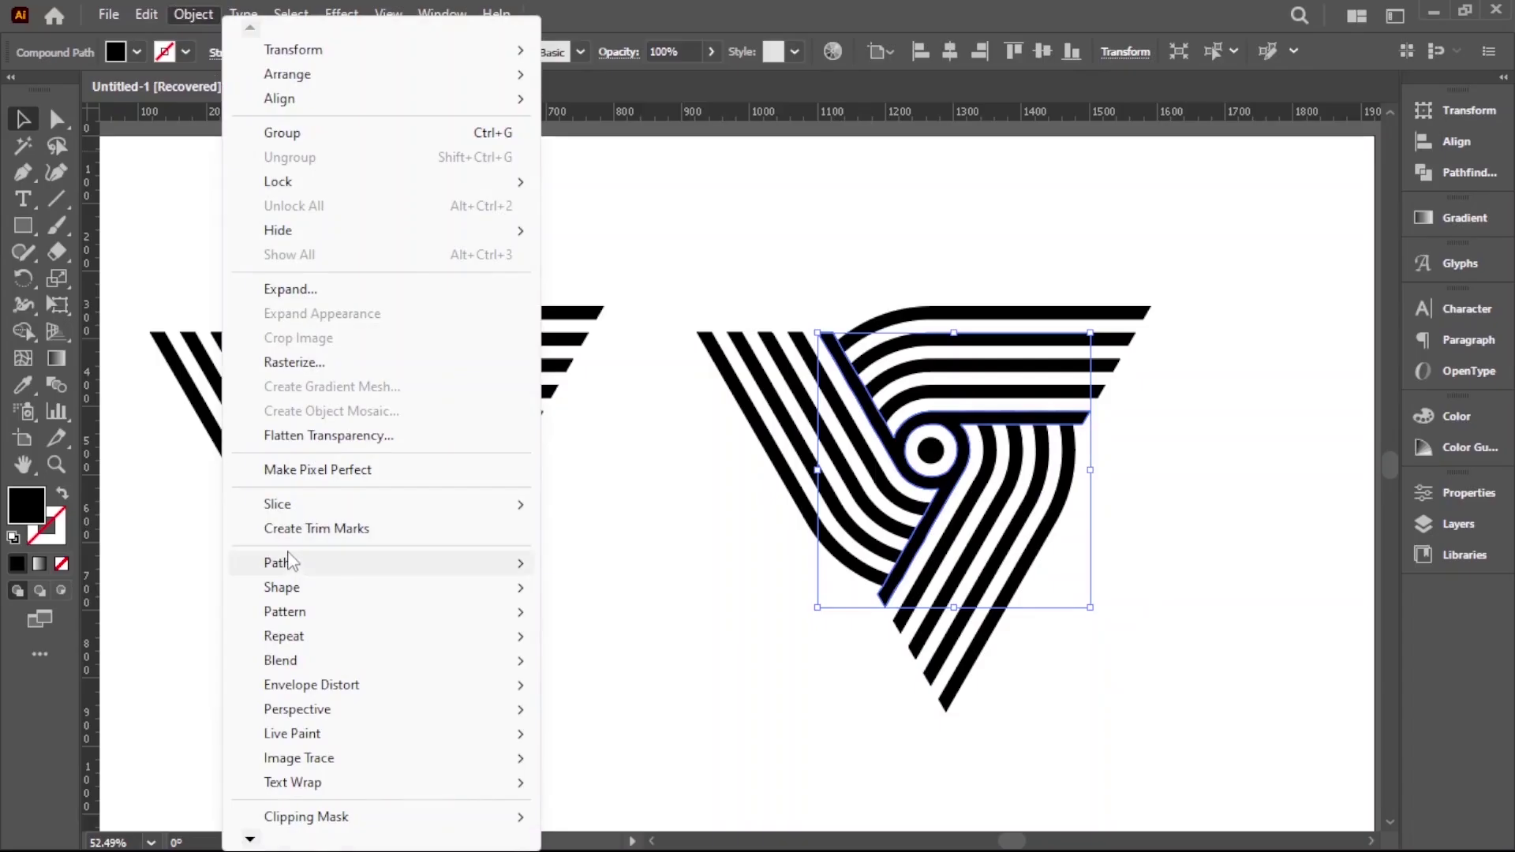
click(623, 362)
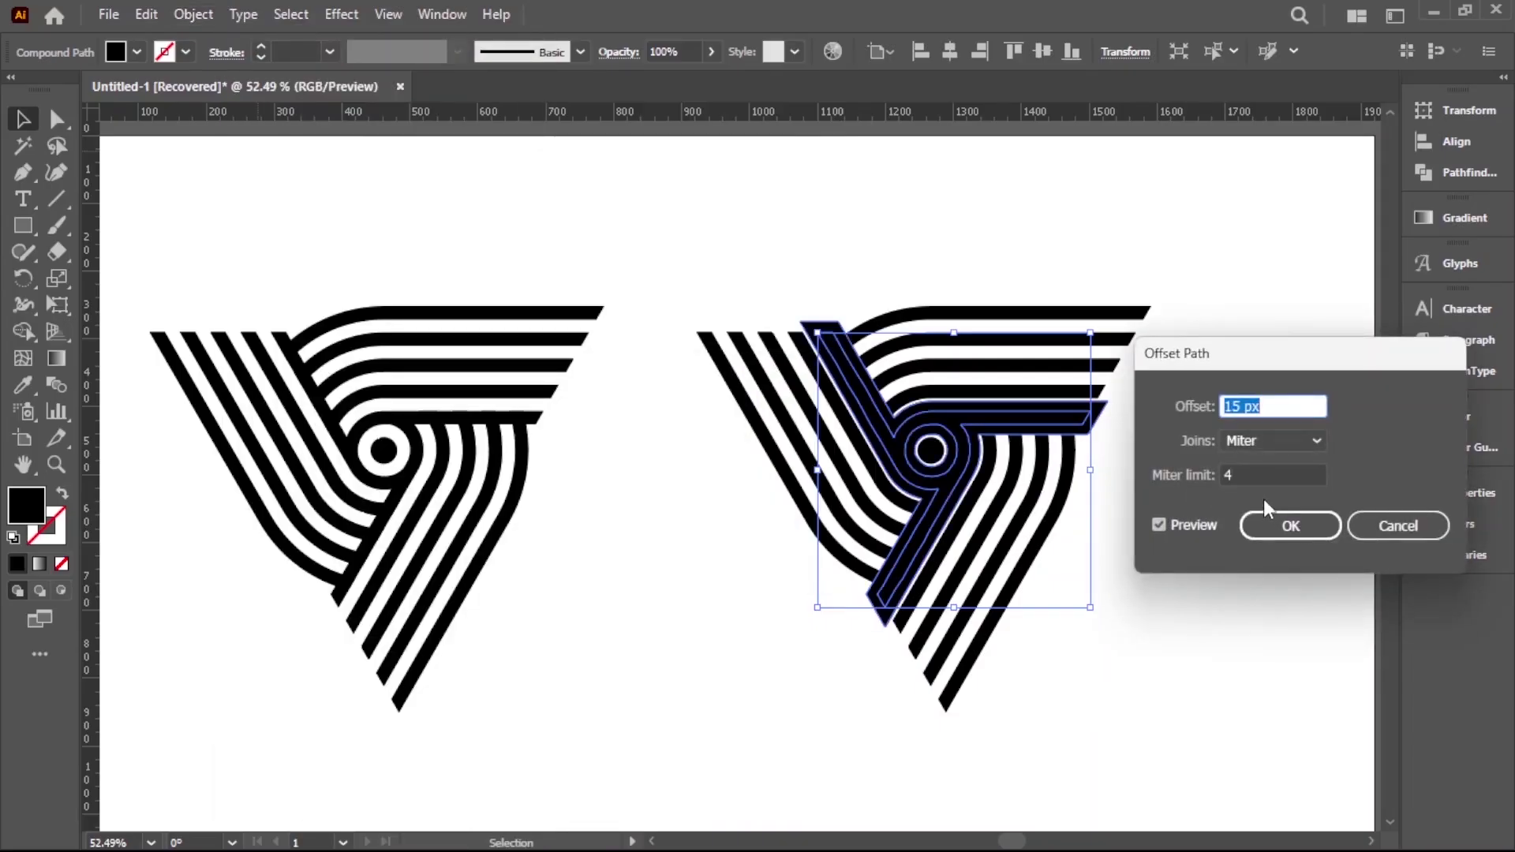
click(1288, 524)
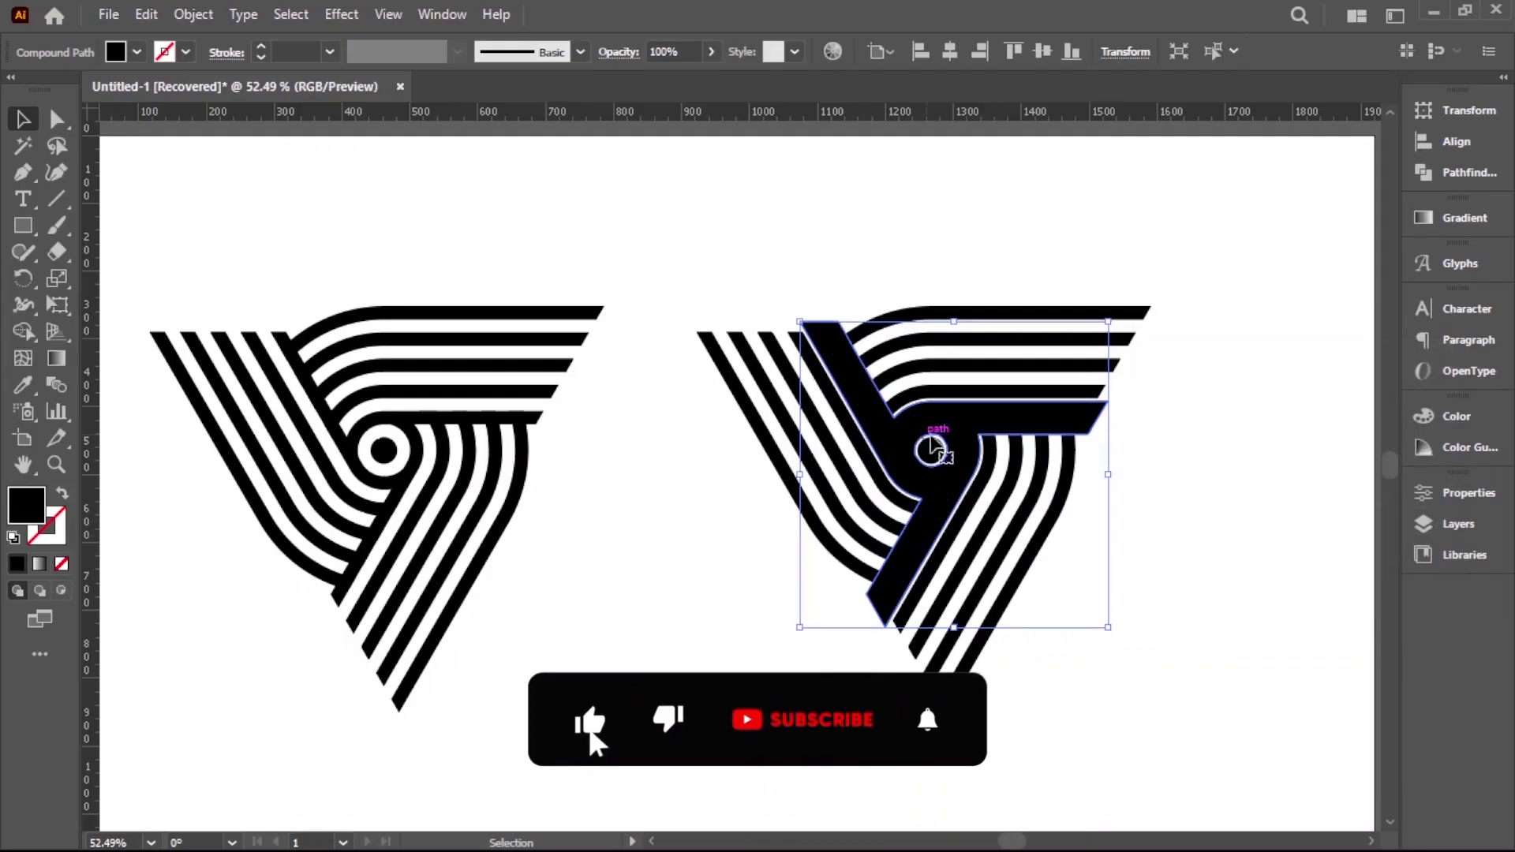
click(136, 53)
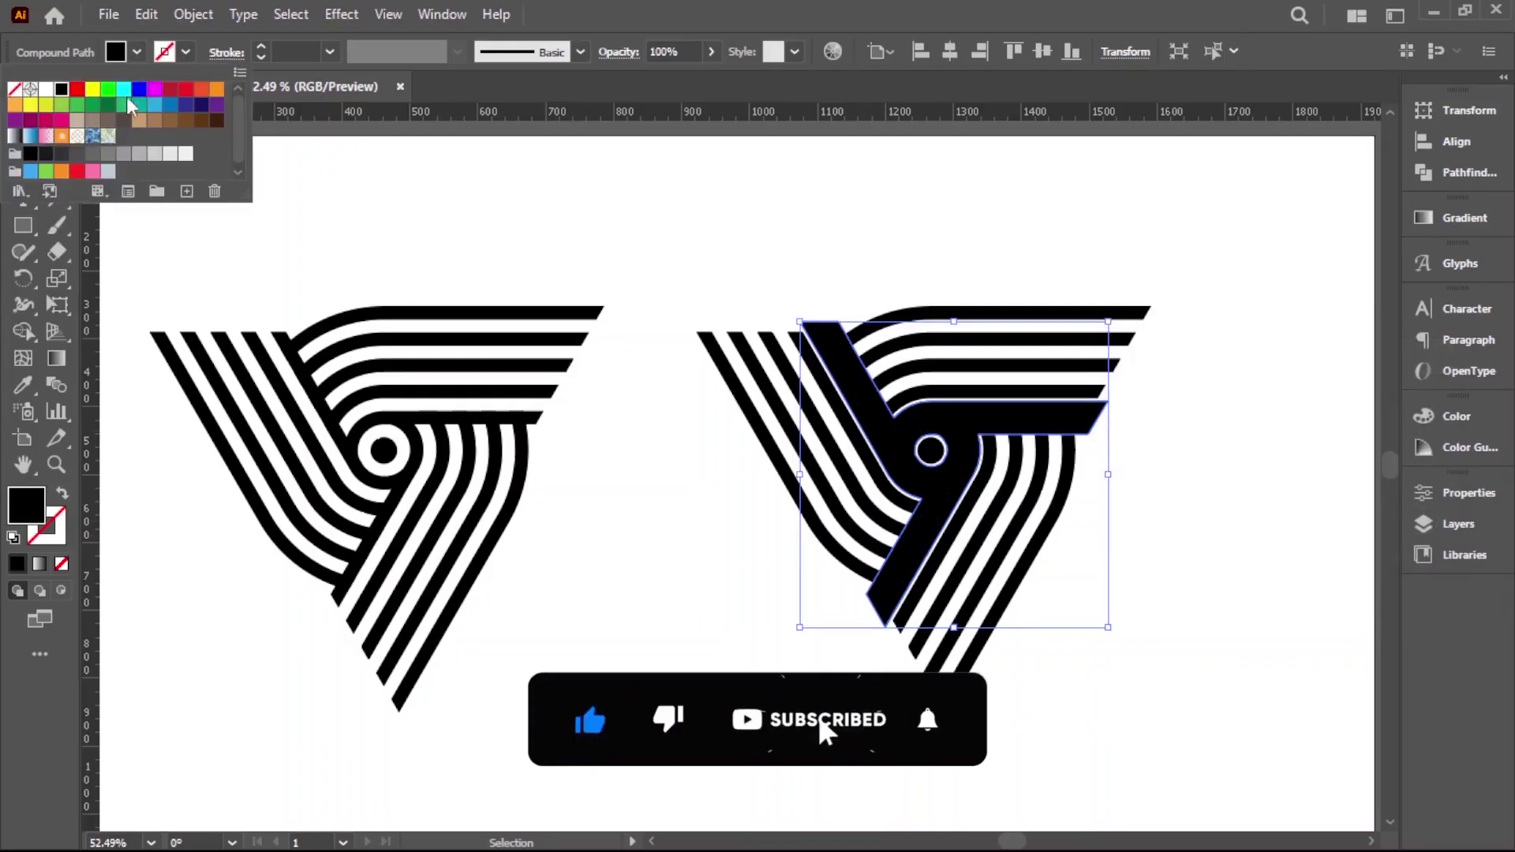
click(79, 90)
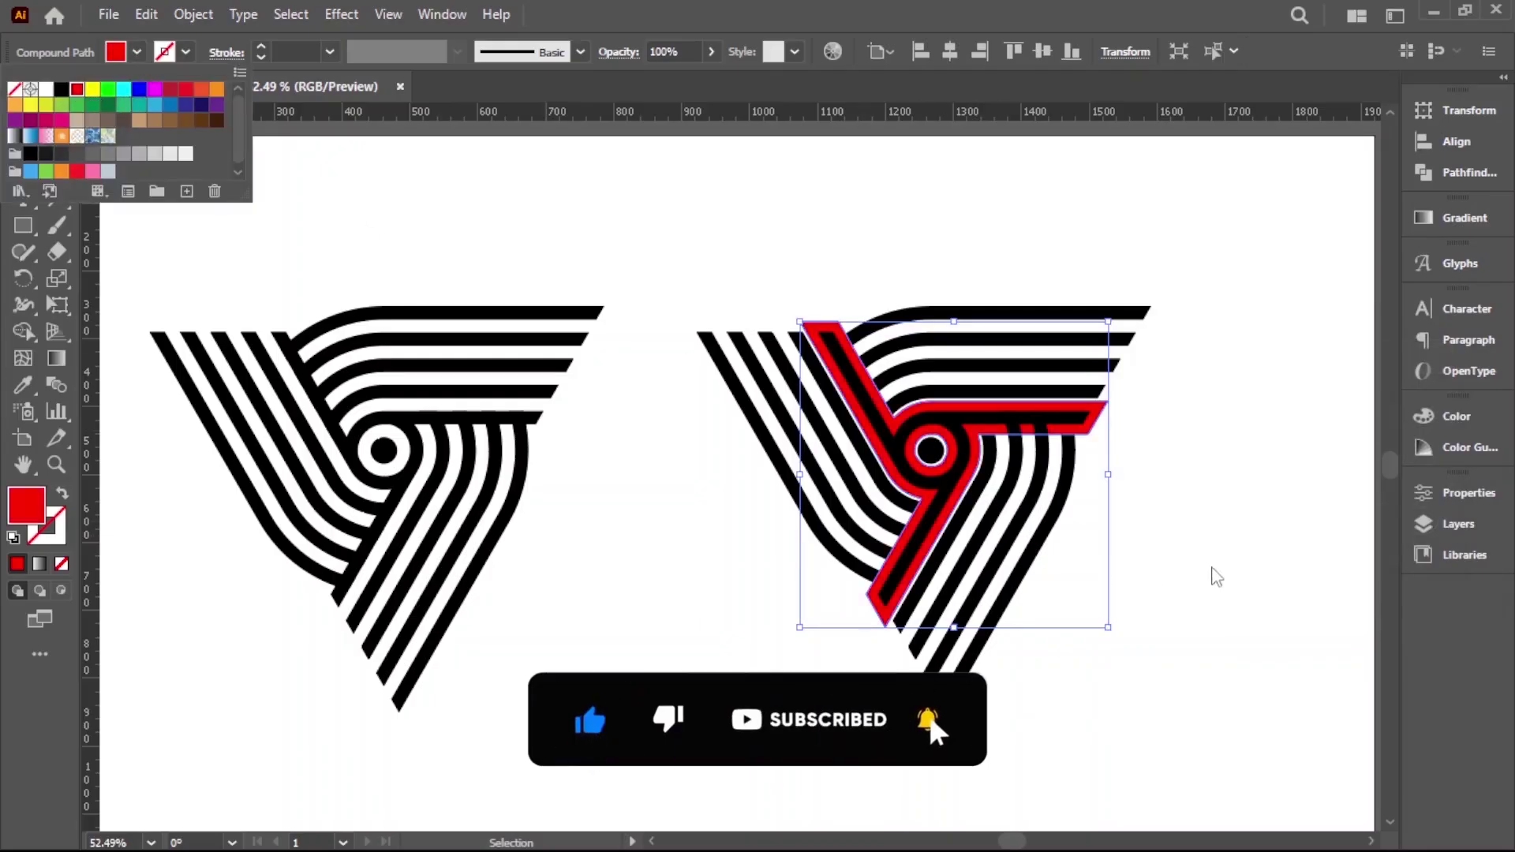
click(1230, 548)
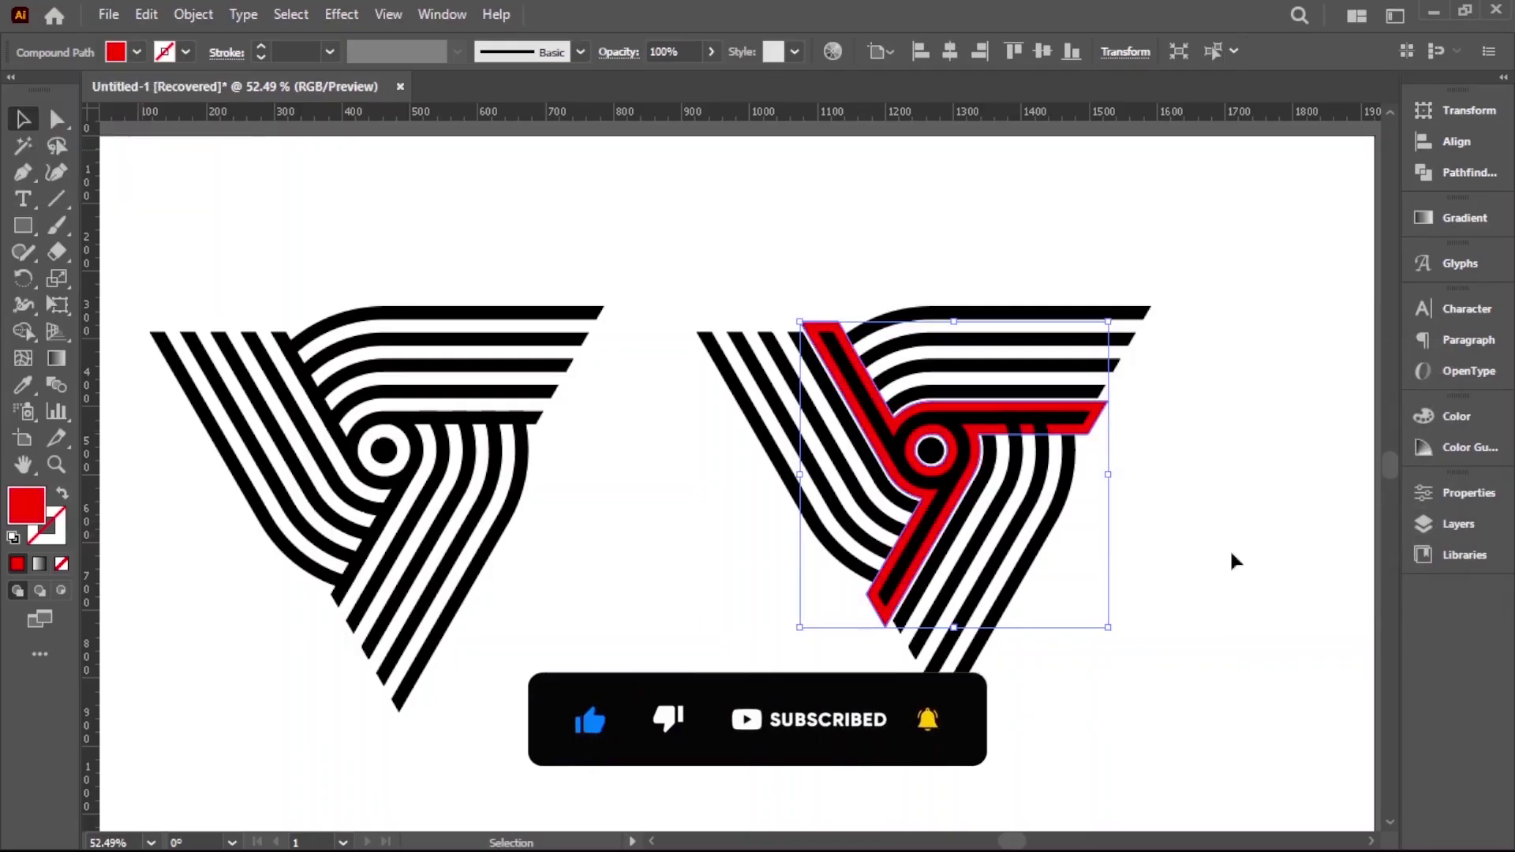
- Bring the red outlined band in front of the black stripes, then select all
click(1103, 424)
right_click(1126, 444)
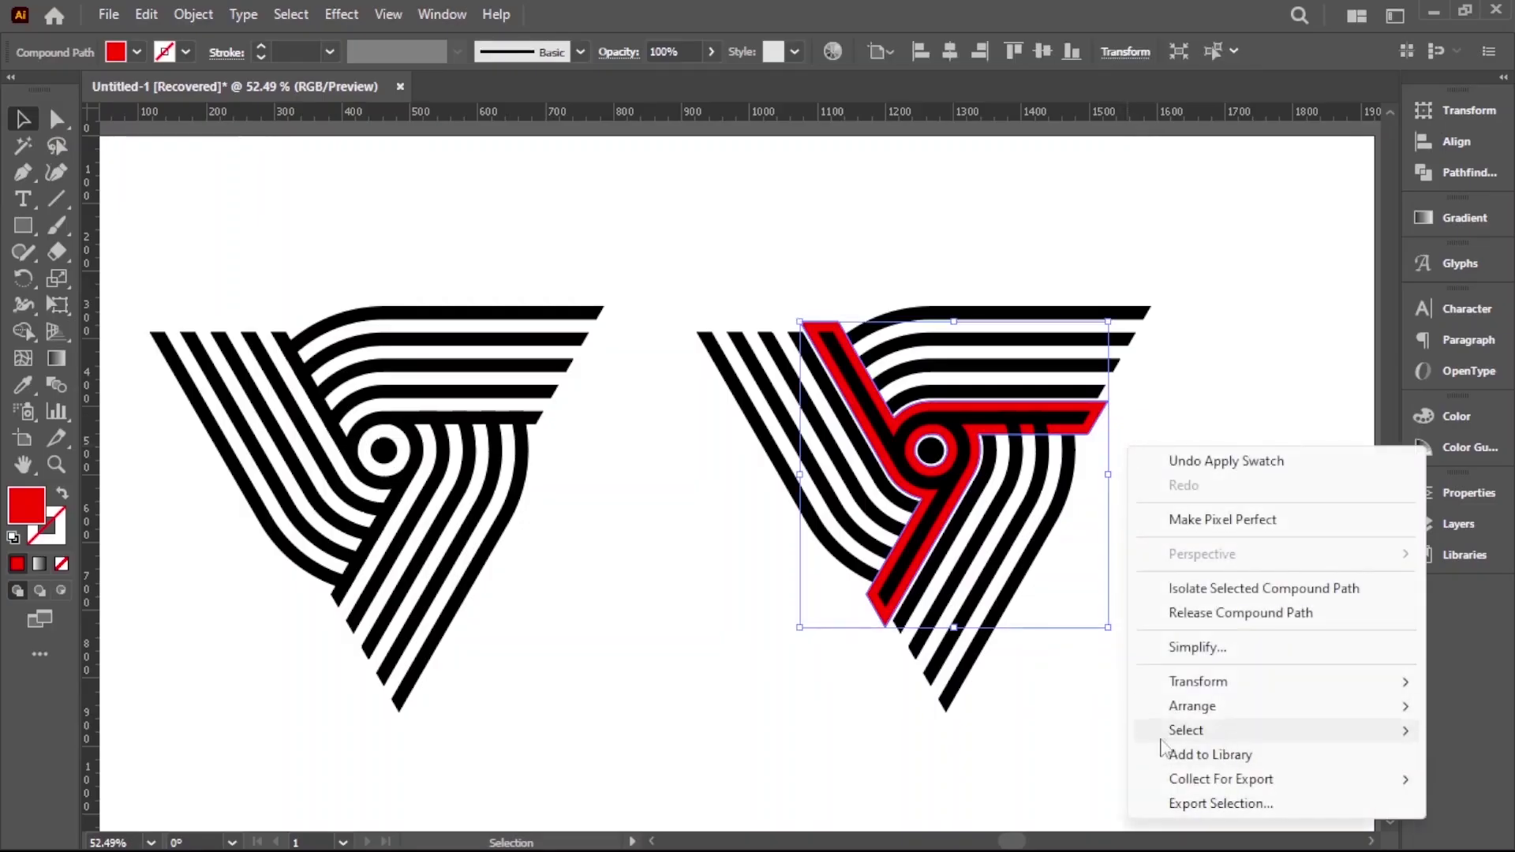
key(Escape)
key(ctrl+shift+a)
alt+scroll(1026, 529, up, 3)
drag(1148, 546, 1066, 558)
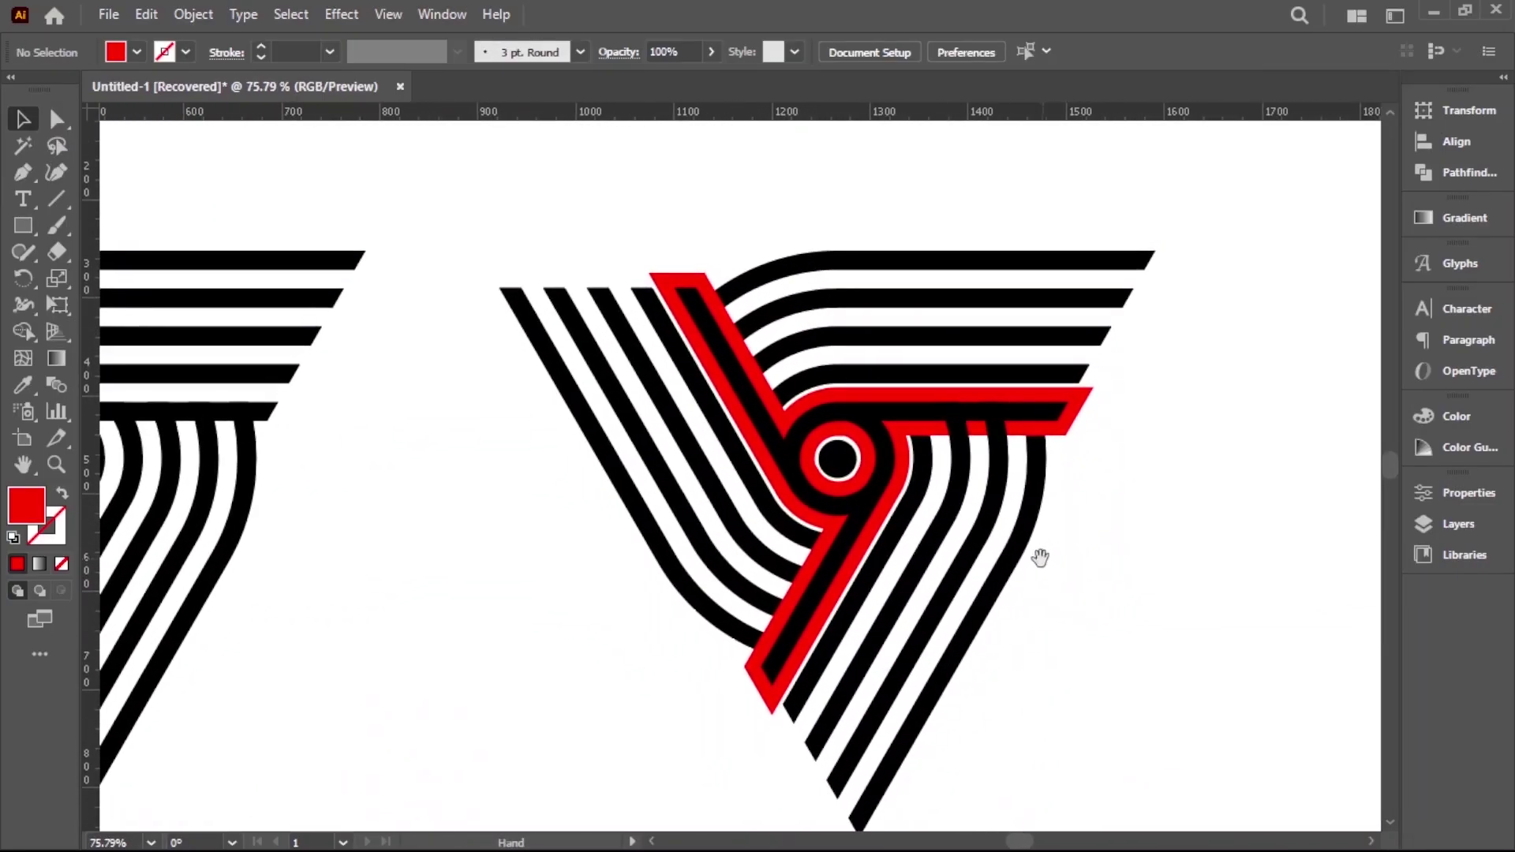
click(886, 462)
shift+click(908, 462)
right_click(914, 464)
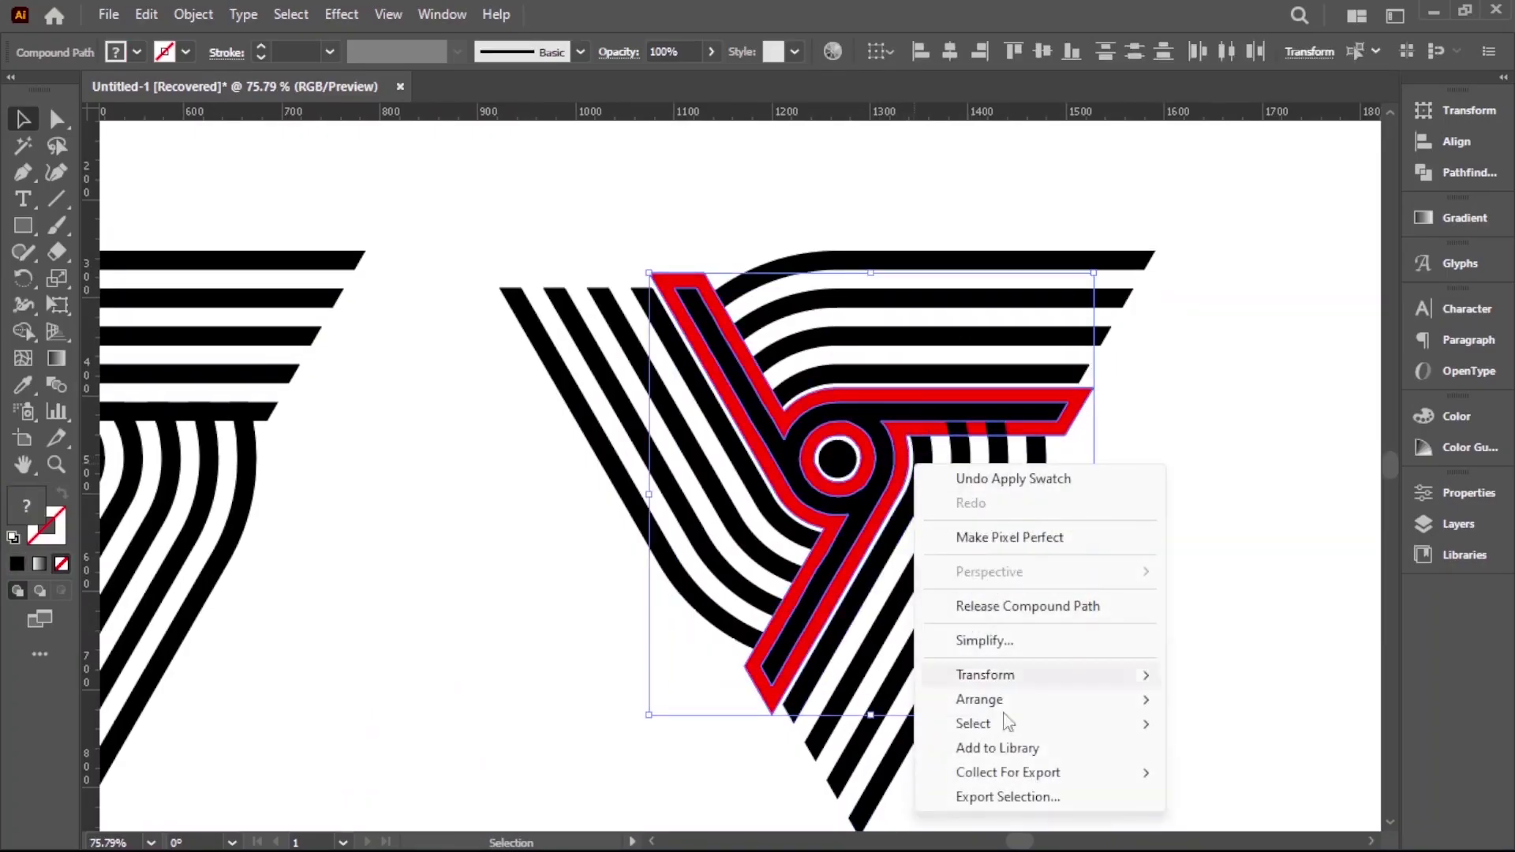
mouse_move(978, 699)
click(1235, 705)
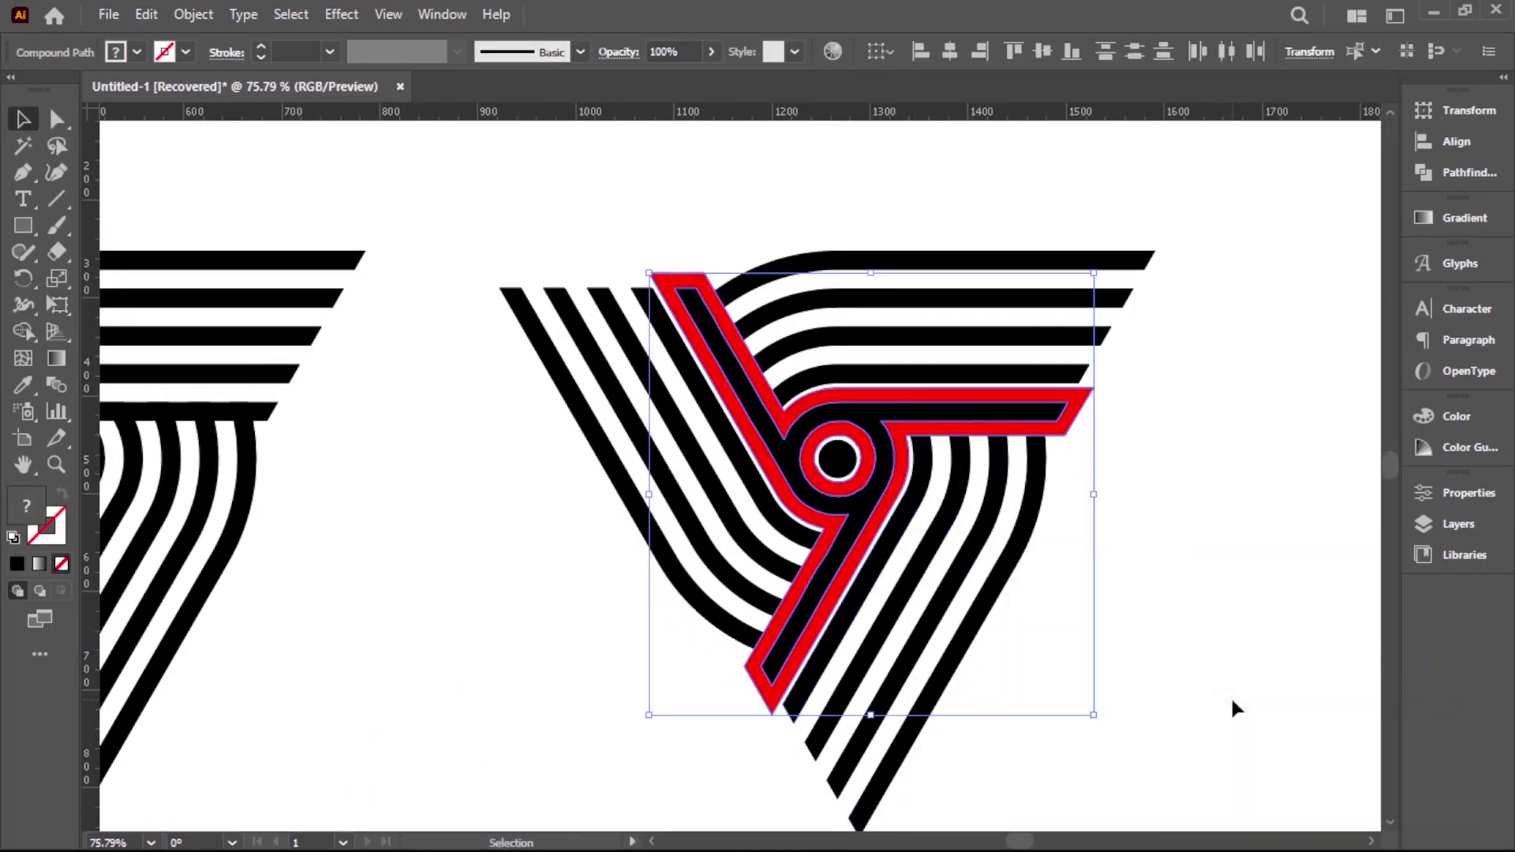
click(1055, 613)
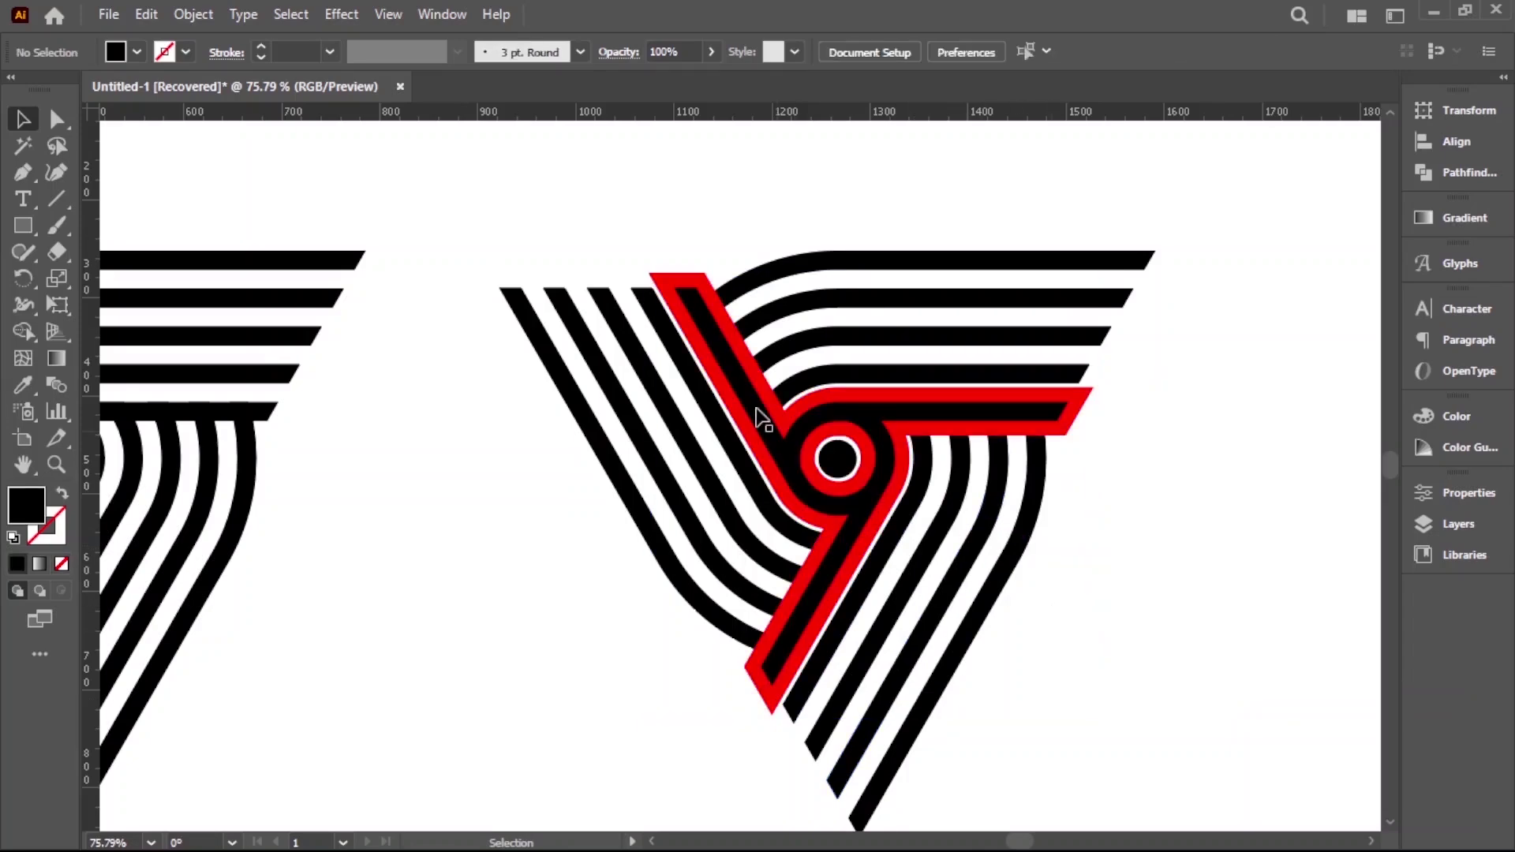
key(ctrl+a)
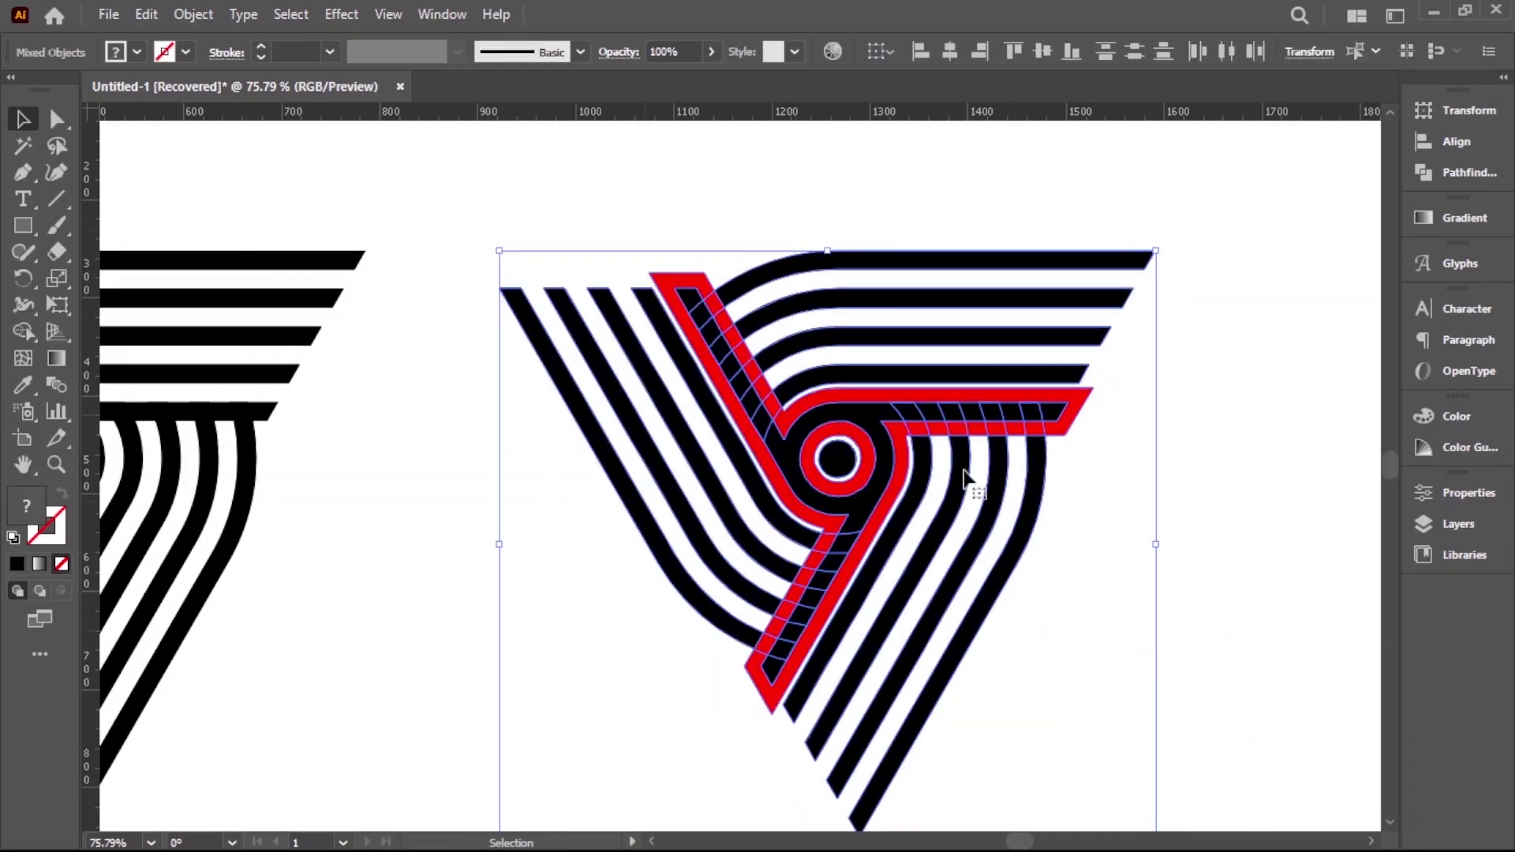
- With Shape Builder, delete the red horizontal bar and diagonal red stripe regions
click(22, 331)
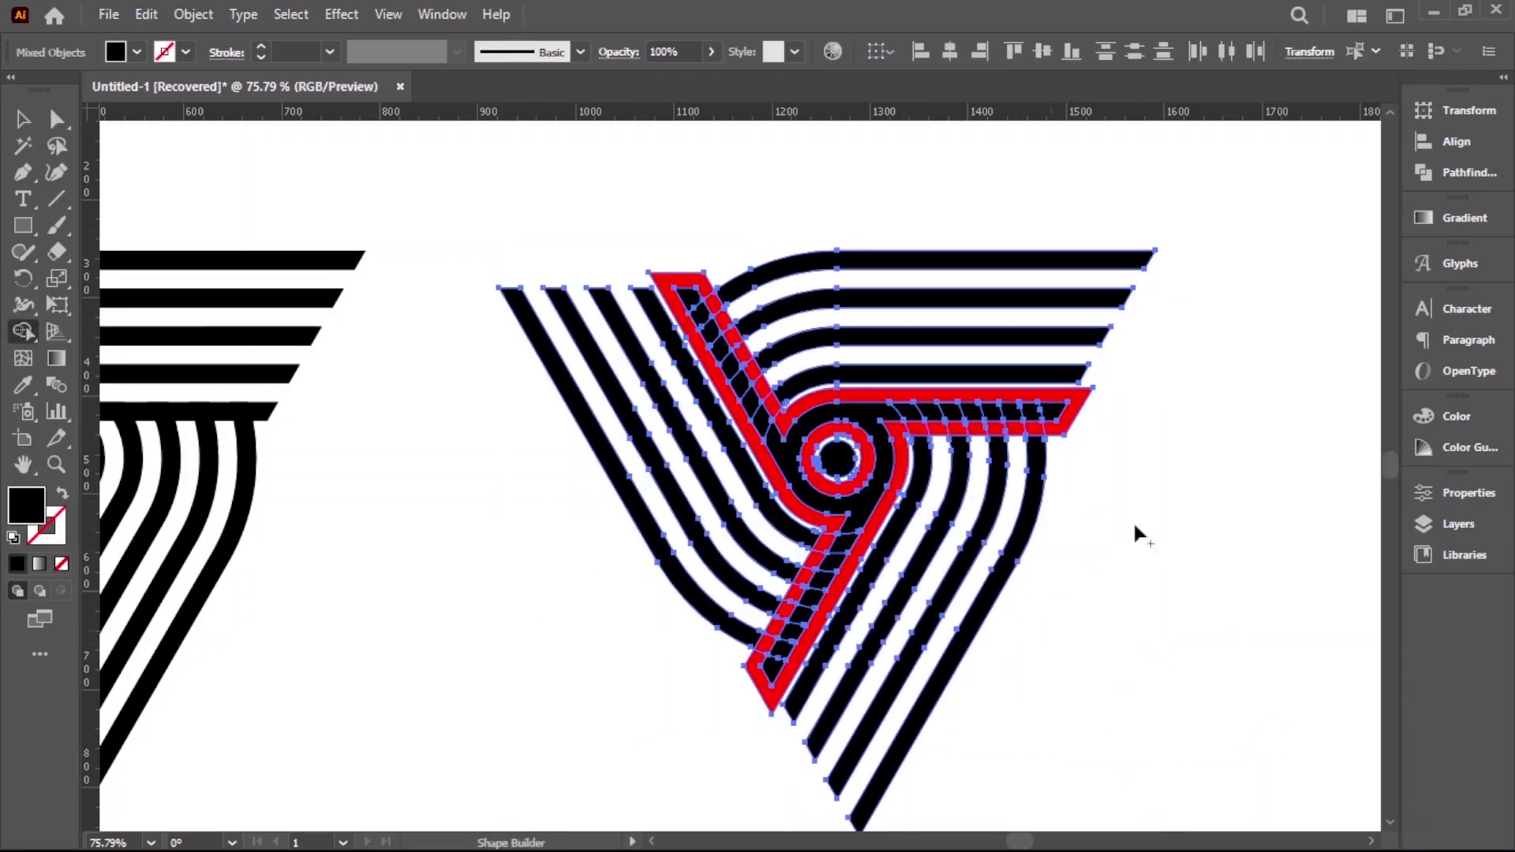
scroll(828, 410, up, 5)
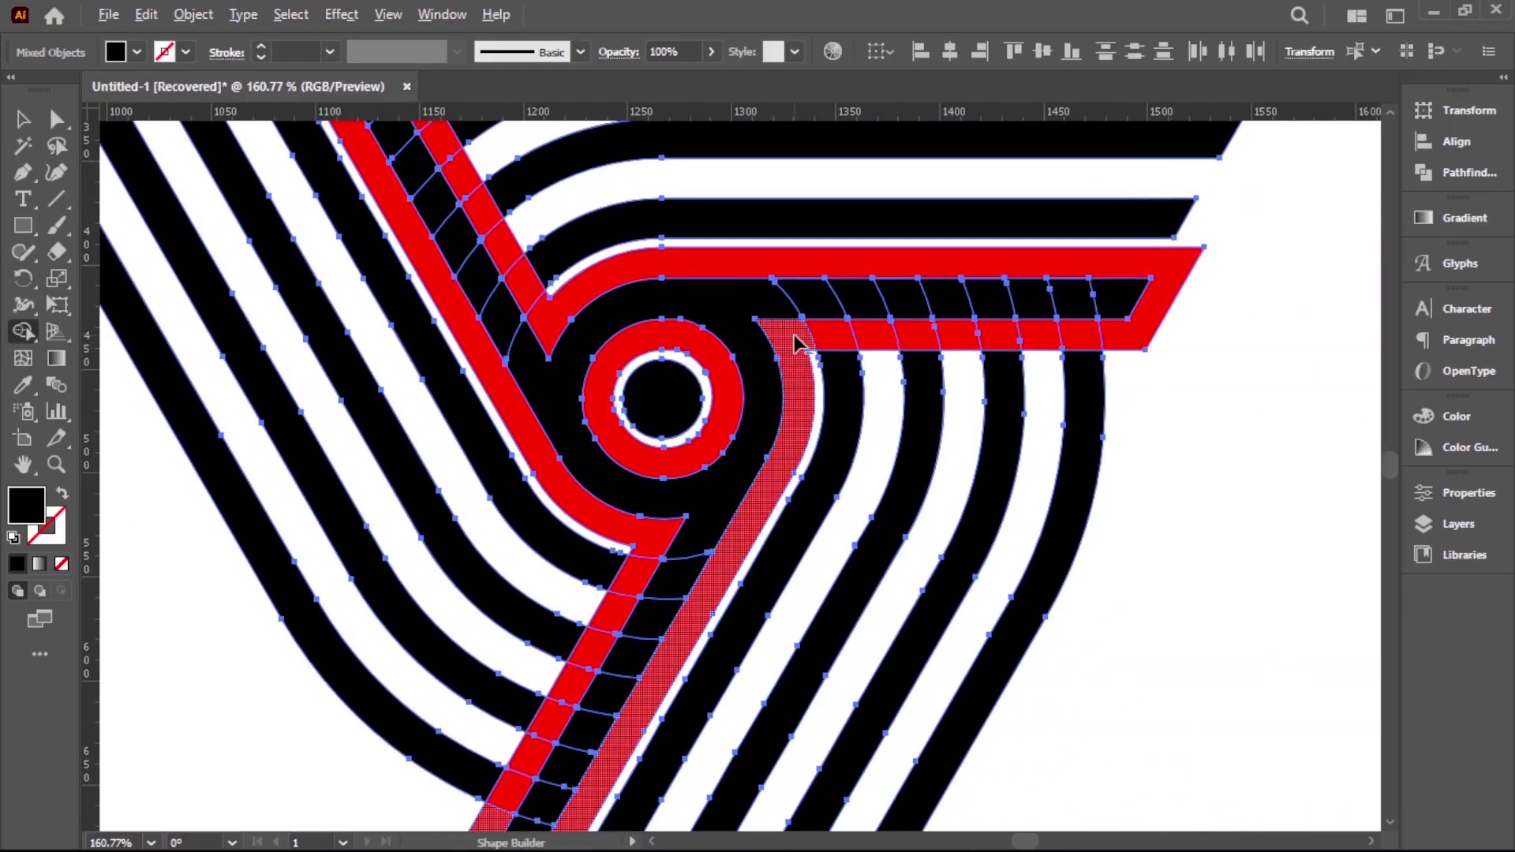
drag(797, 341, 1071, 348)
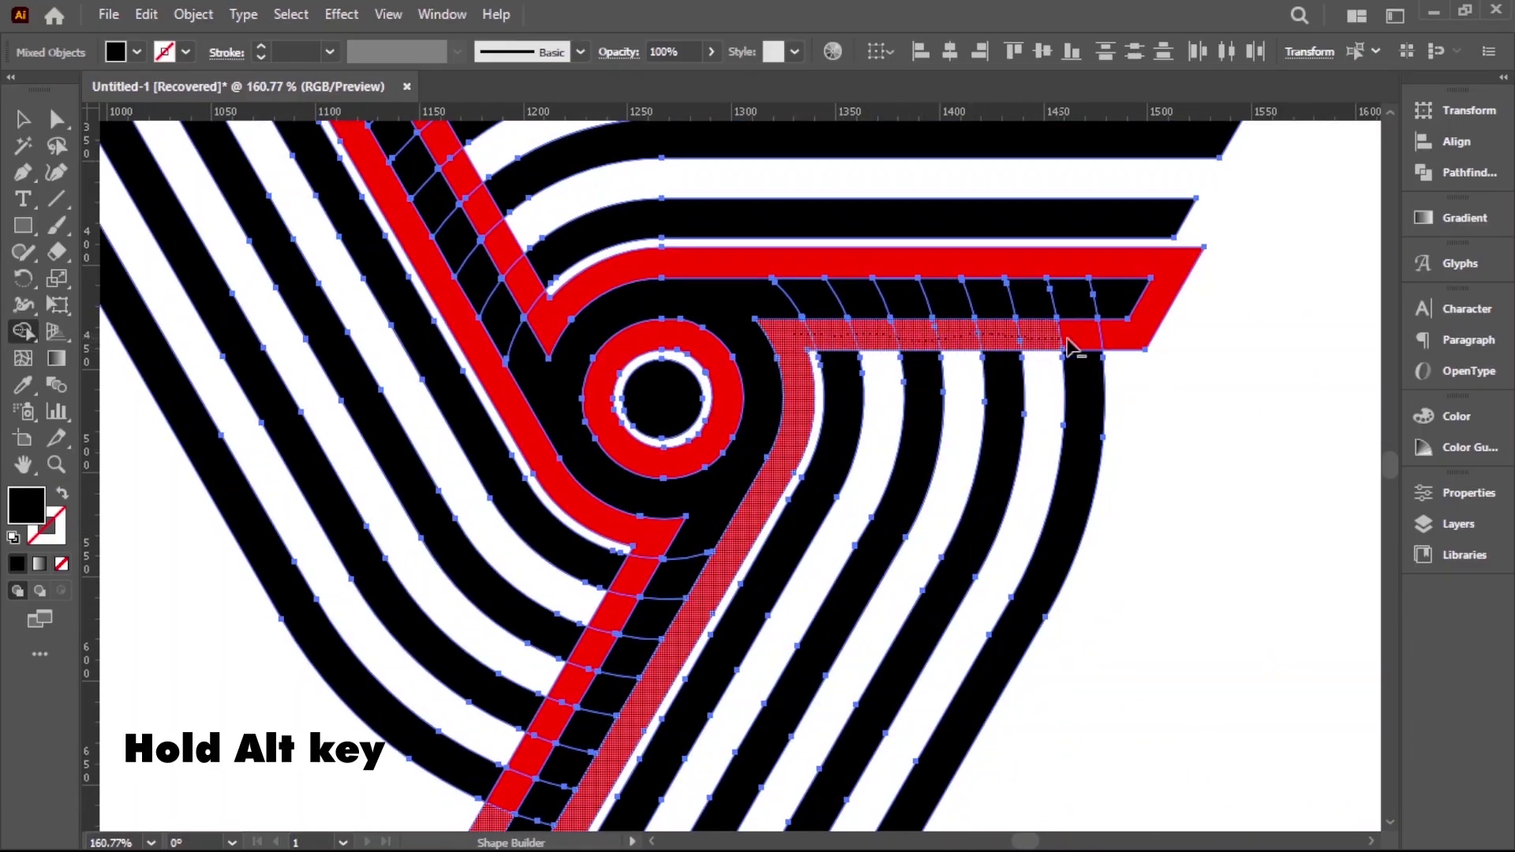
drag(1071, 347, 1121, 339)
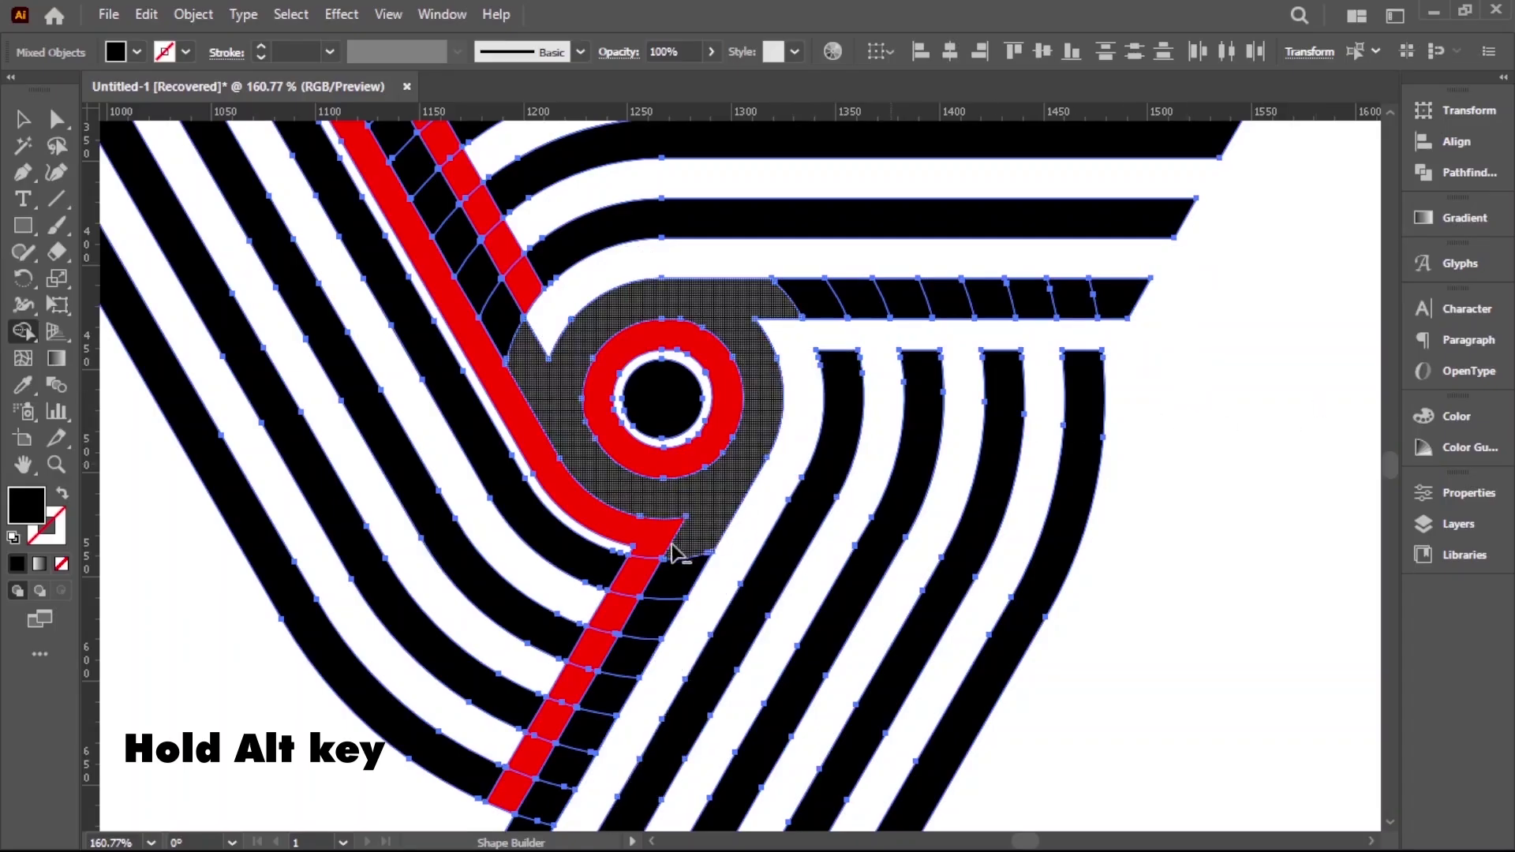
scroll(694, 521, down, 1)
scroll(749, 541, up, 2)
- Delete the upper-left and lower red stripe segments, leaving only the red ring
drag(750, 542, 761, 602)
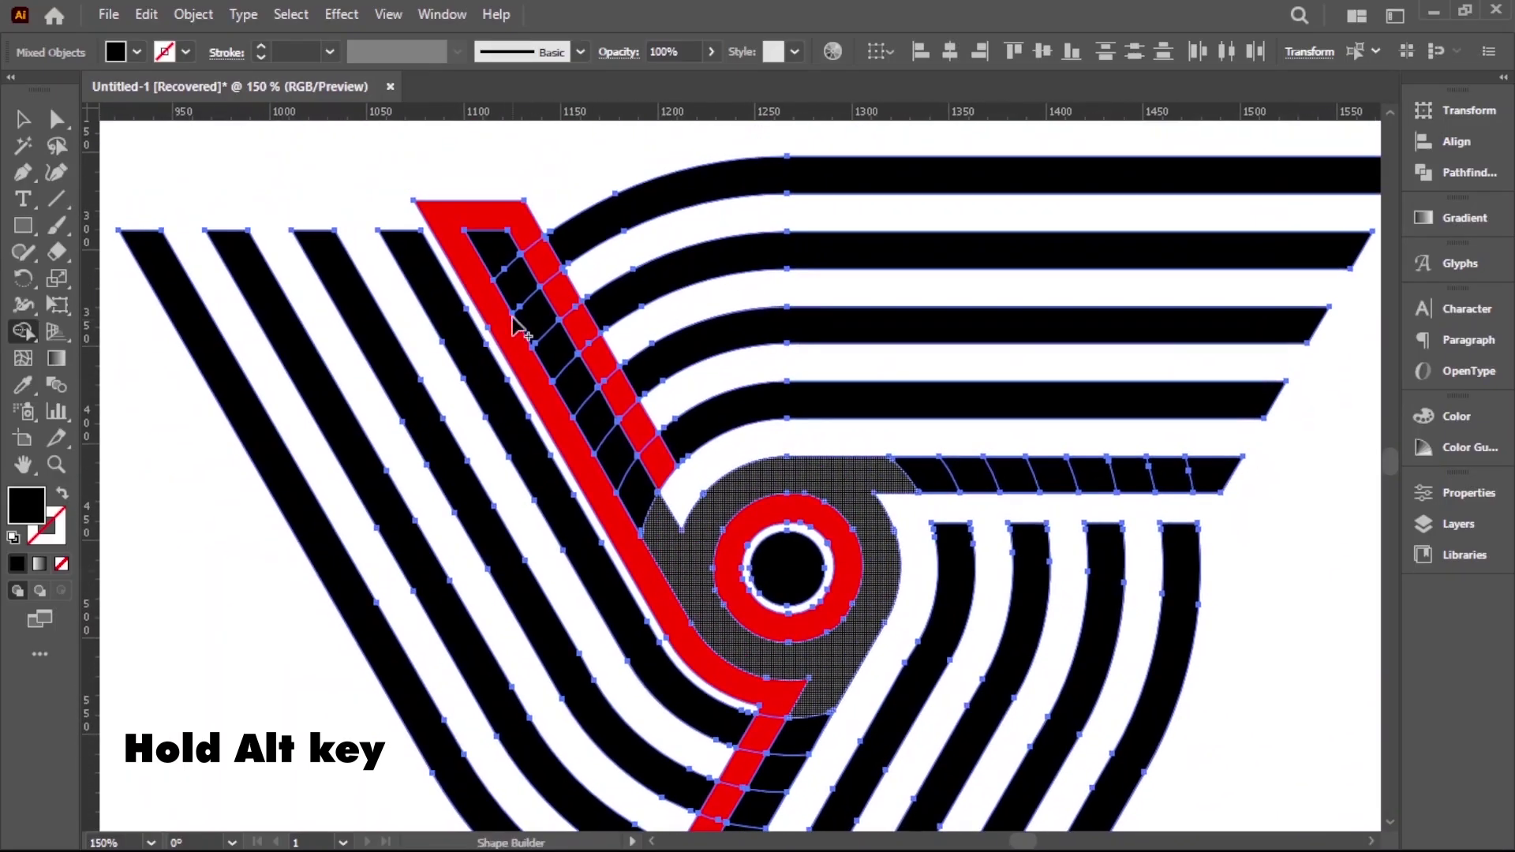
drag(526, 239, 621, 399)
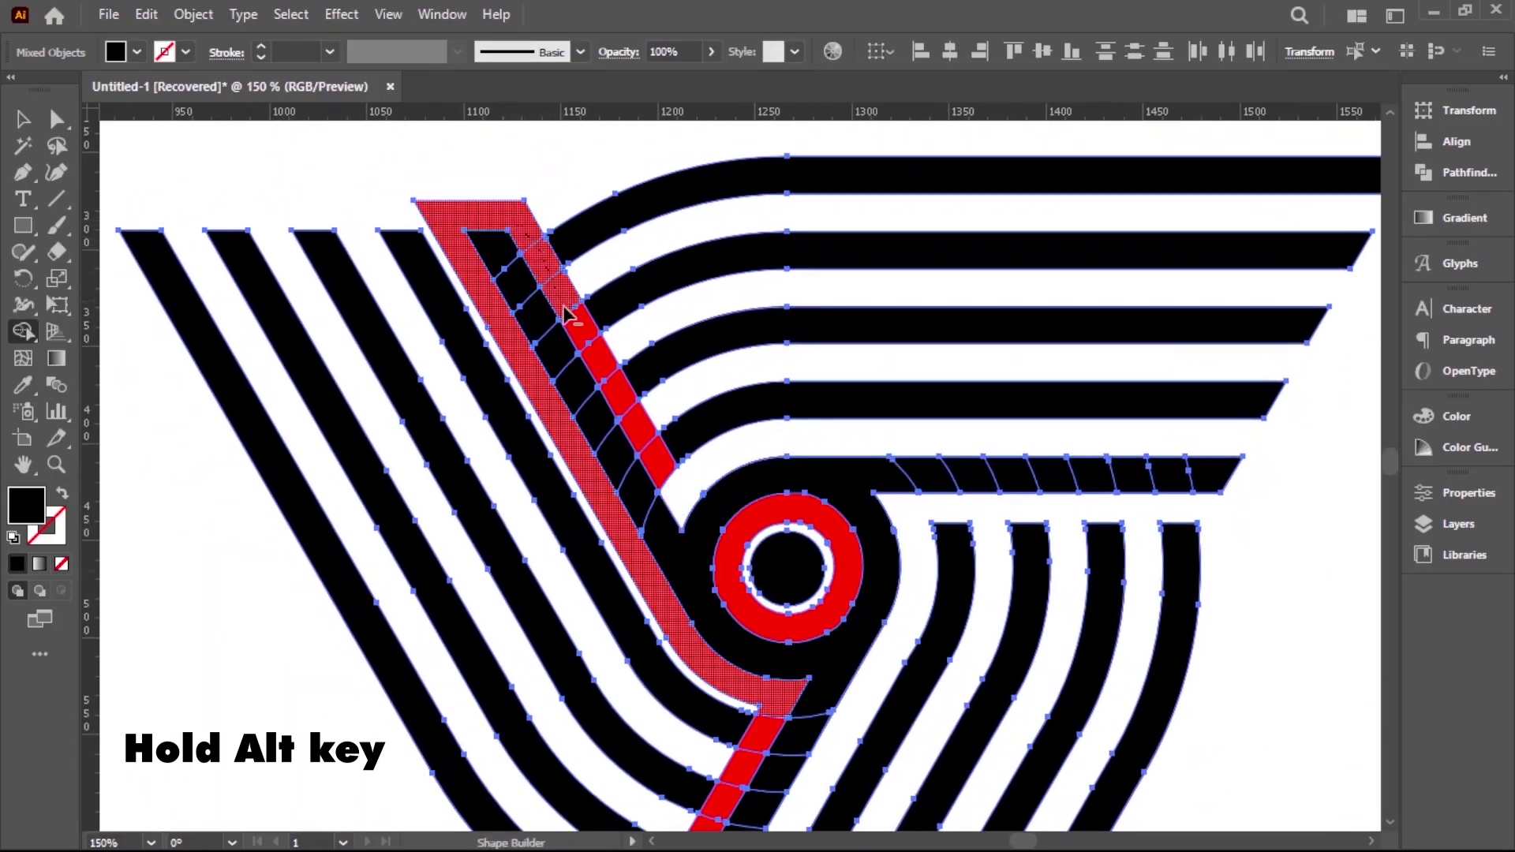
drag(621, 399, 677, 490)
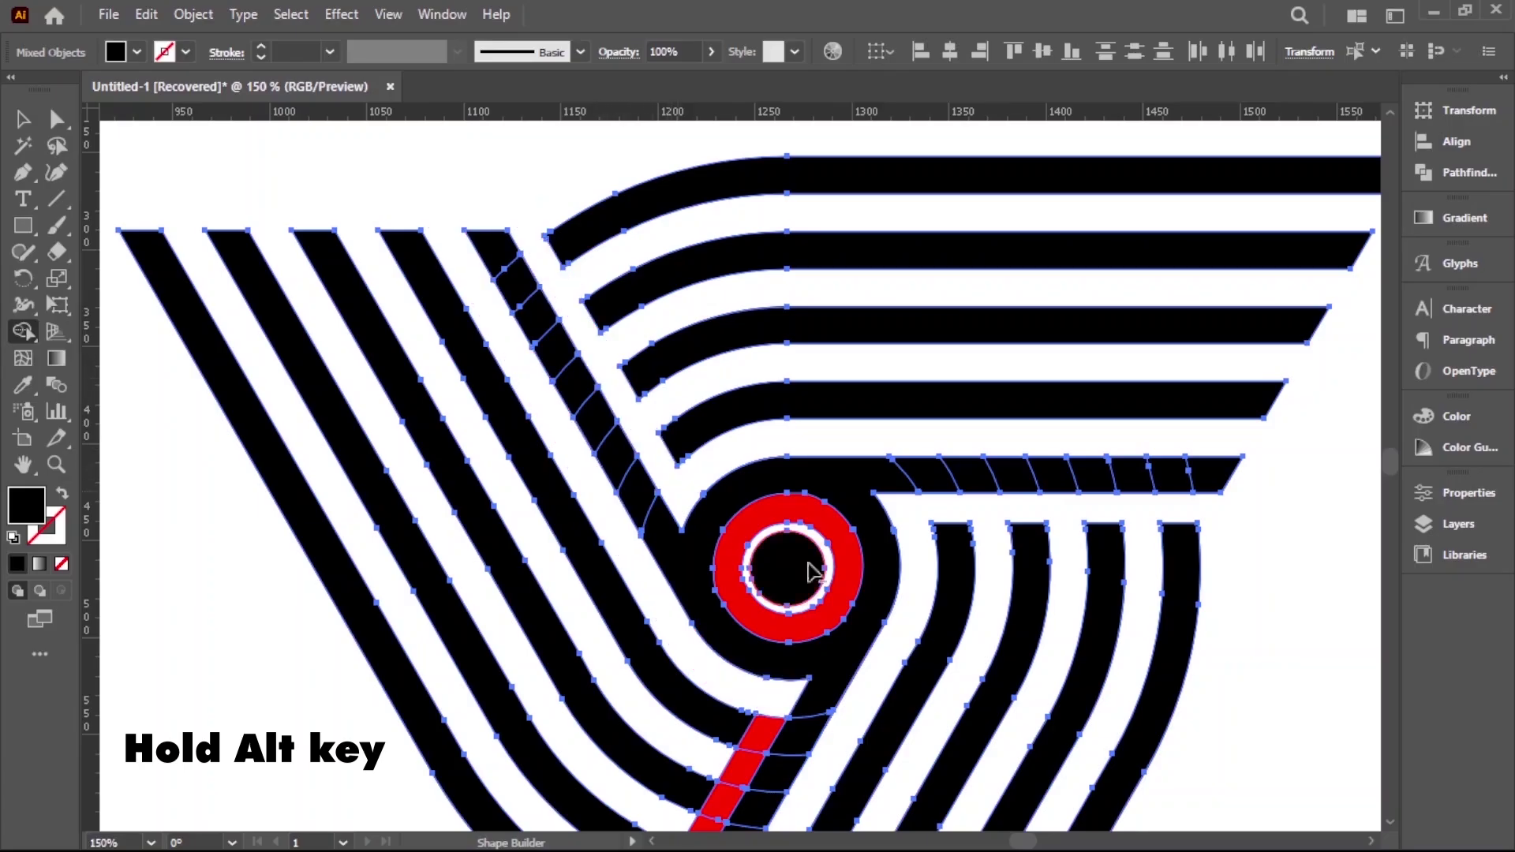
scroll(785, 558, down, 2)
scroll(662, 399, up, 2)
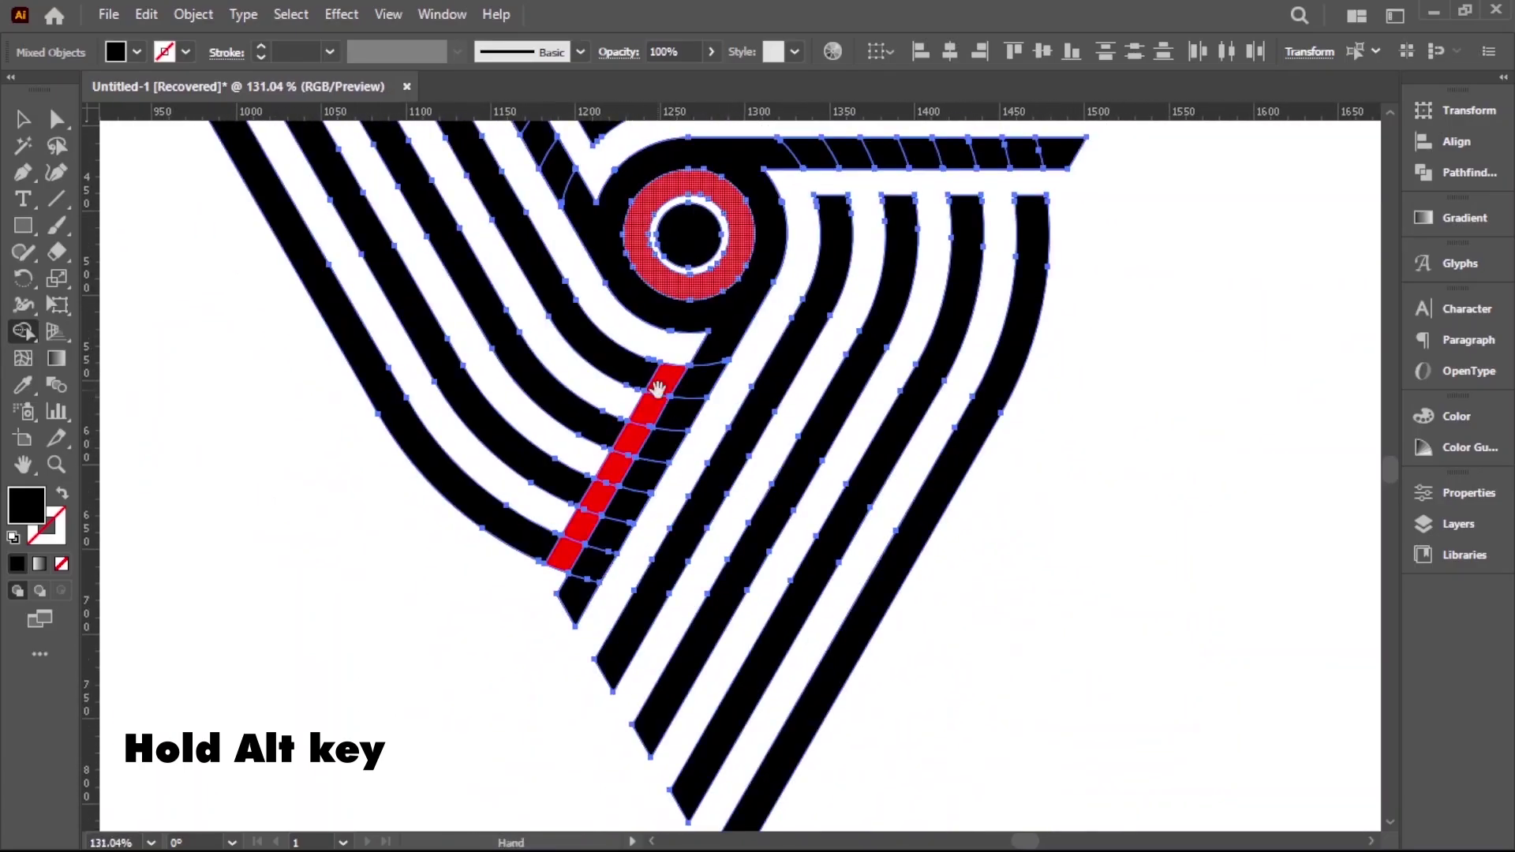
mouse_move(662, 413)
mouse_down()
mouse_move(489, 618)
mouse_move(491, 604)
mouse_up()
- Delete the red ring from the right logo and zoom out to see the whole logo
key(v)
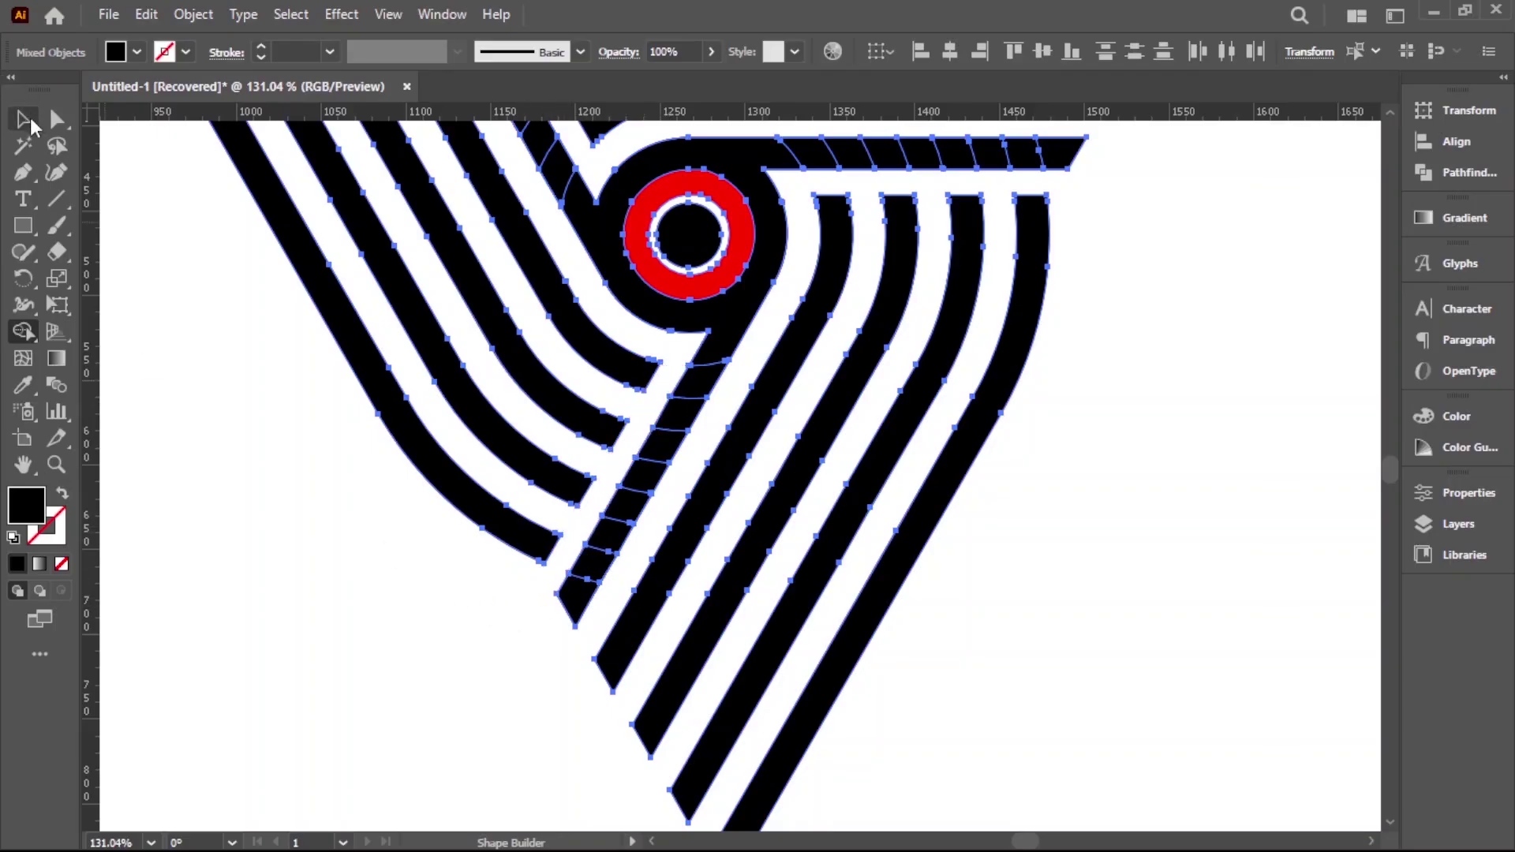
click(998, 483)
drag(737, 260, 947, 481)
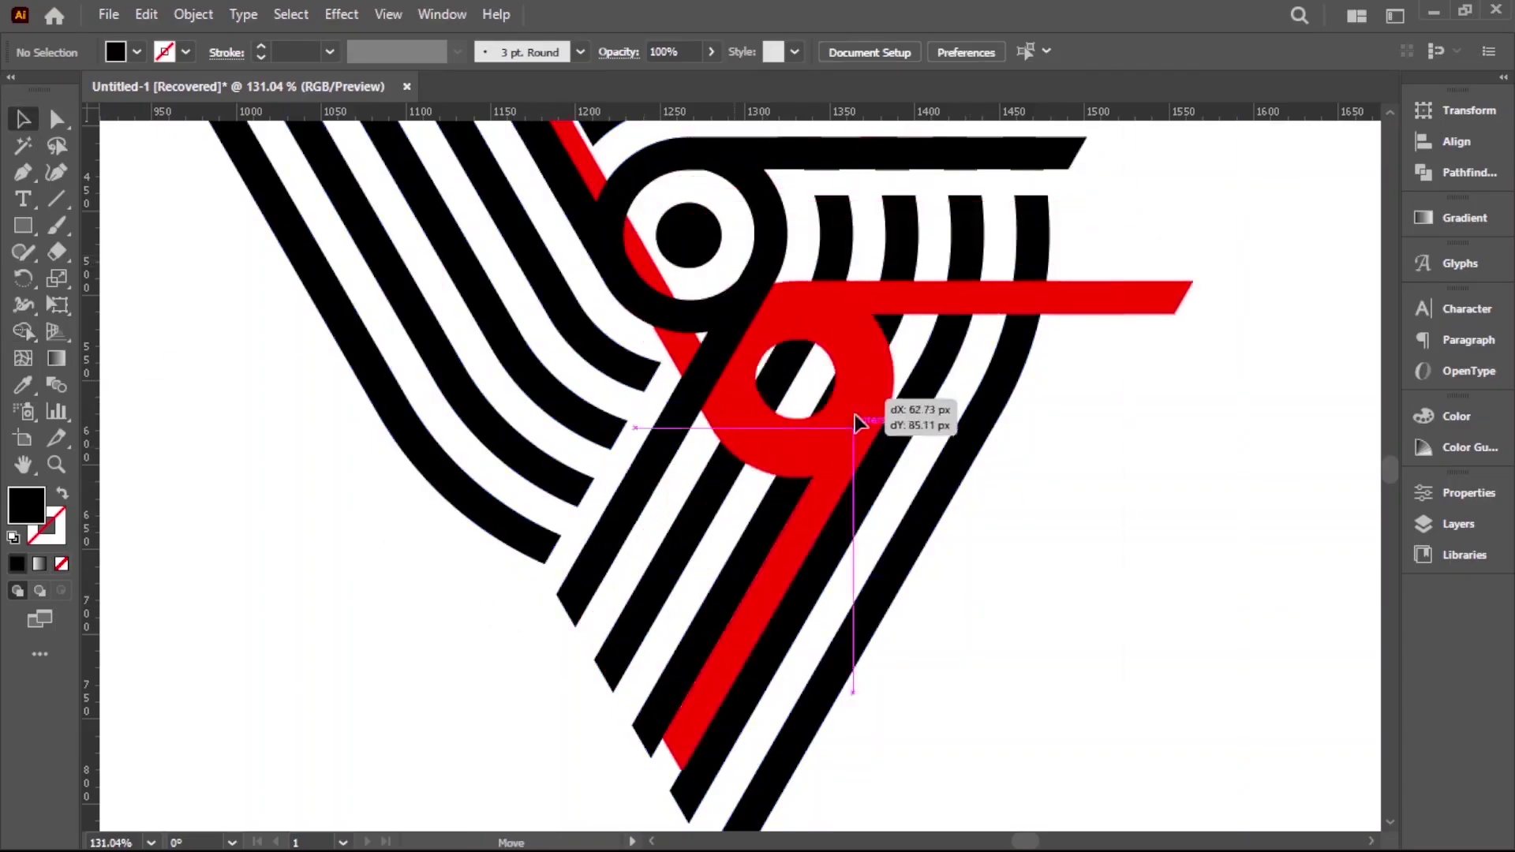
key(Delete)
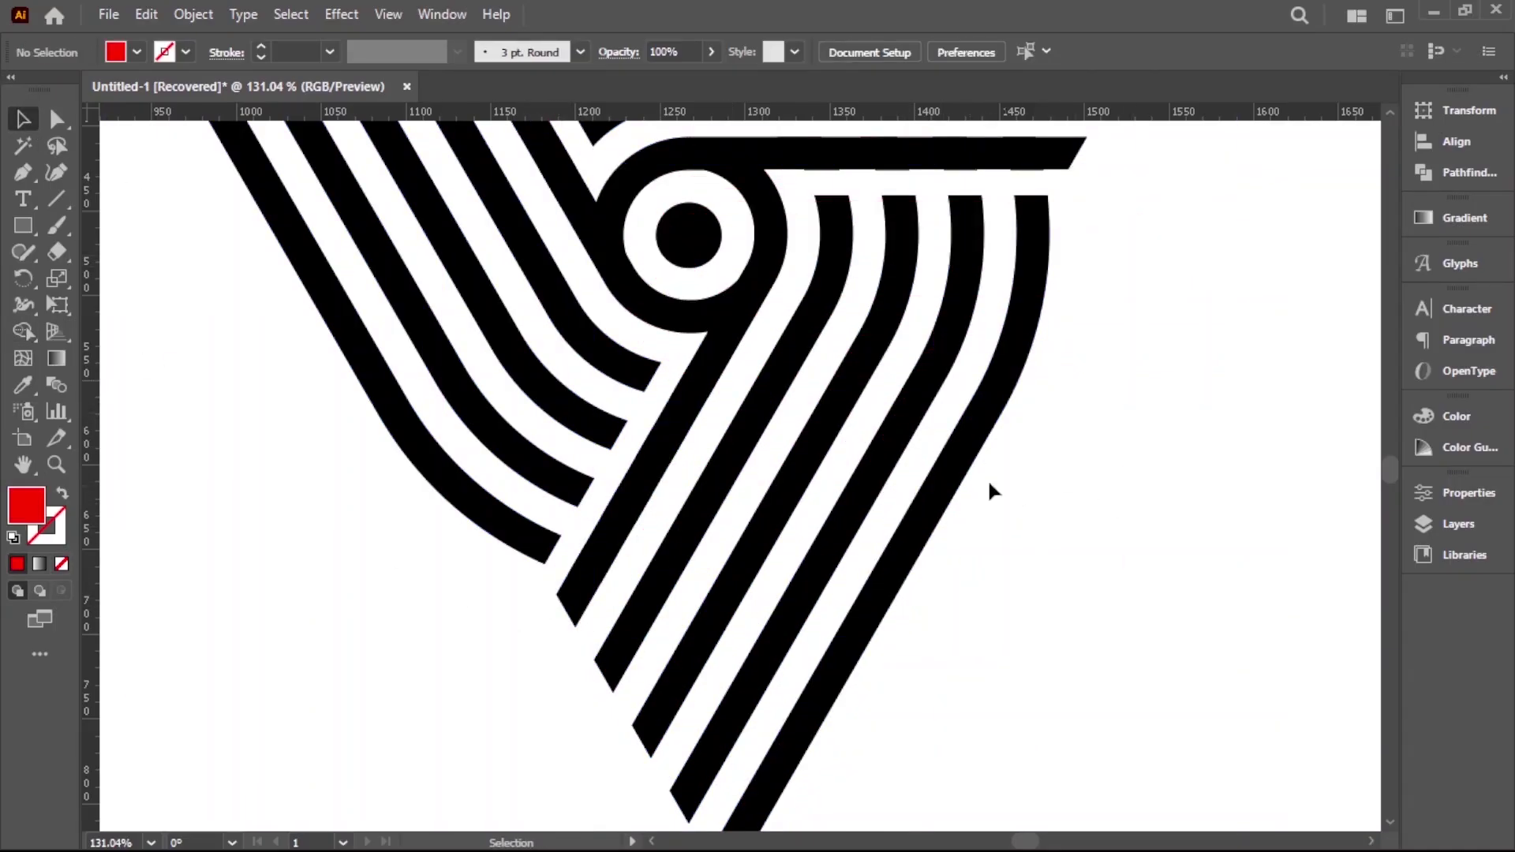
ctrl+alt+click(871, 397)
ctrl+alt+click(873, 396)
scroll(667, 528, down, 2)
scroll(886, 447, up, 1)
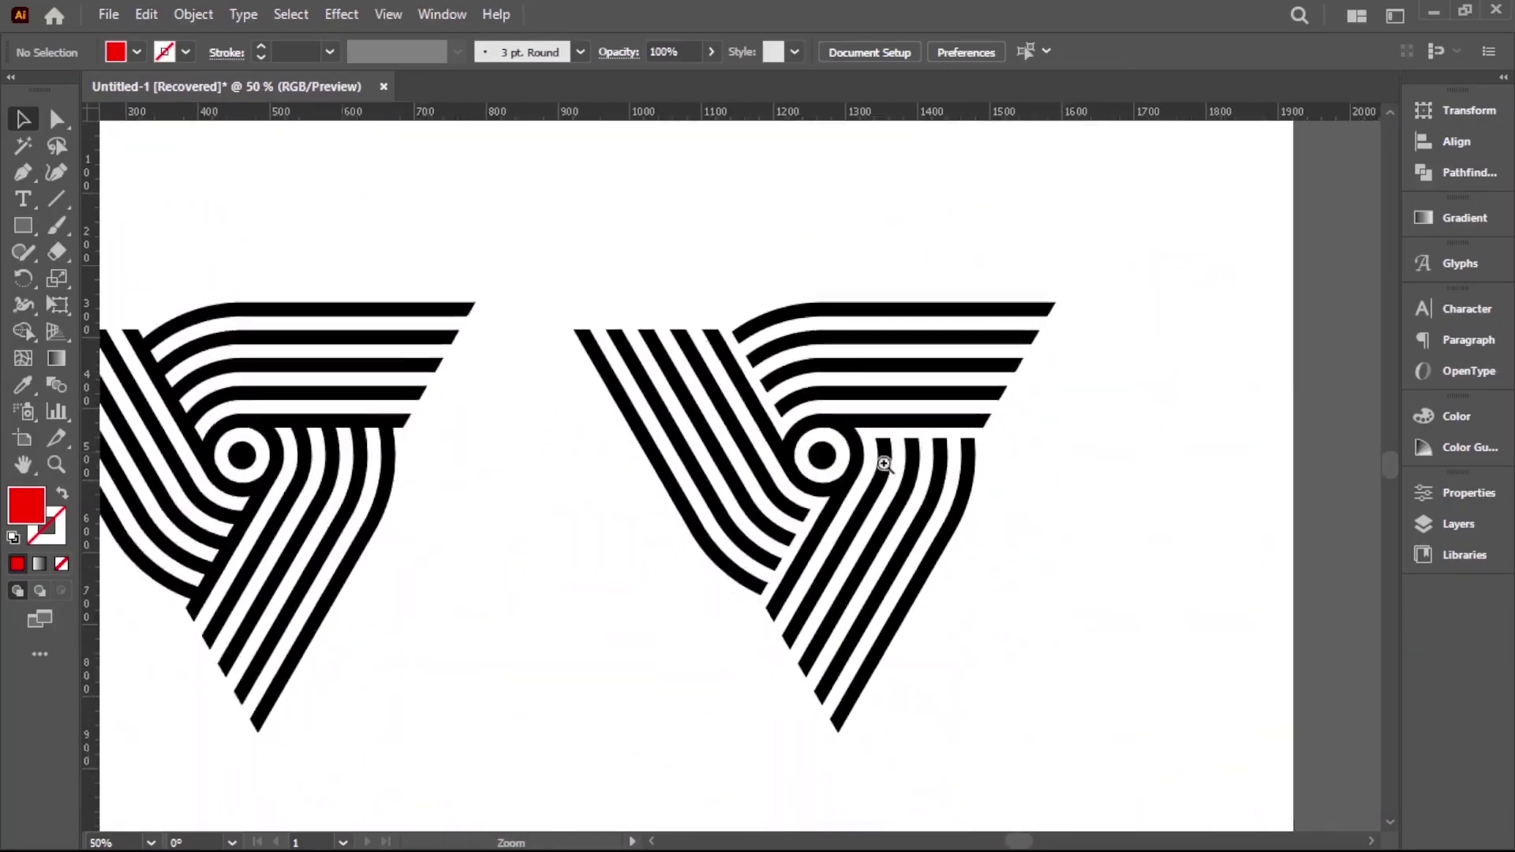
scroll(998, 531, up, 2)
scroll(850, 401, up, 1)
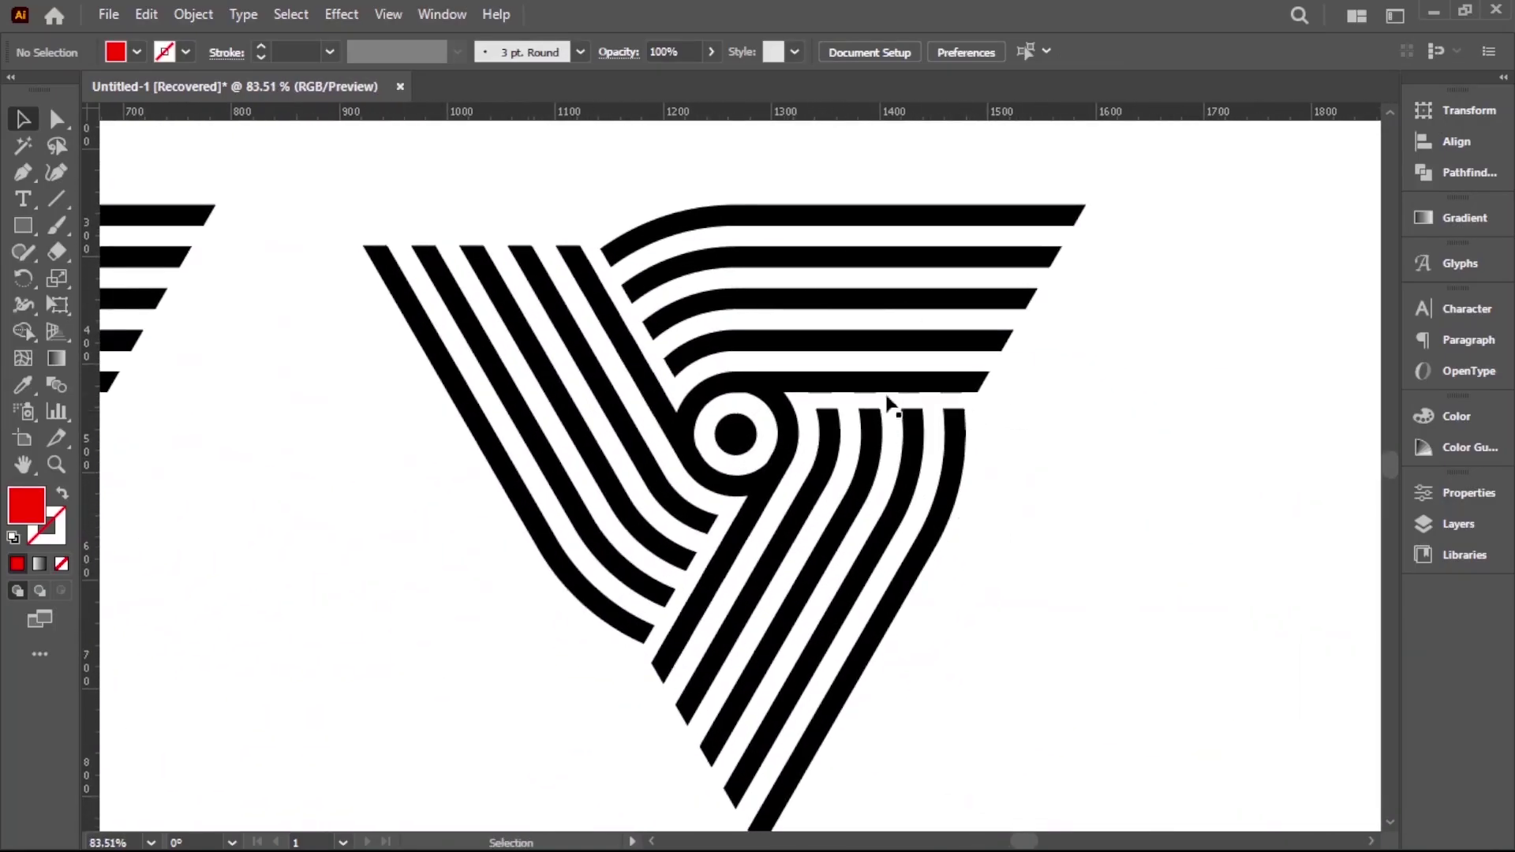
- Select the right logo's horizontal stripes
click(886, 405)
click(715, 221)
shift+click(913, 257)
shift+click(936, 300)
shift+click(968, 344)
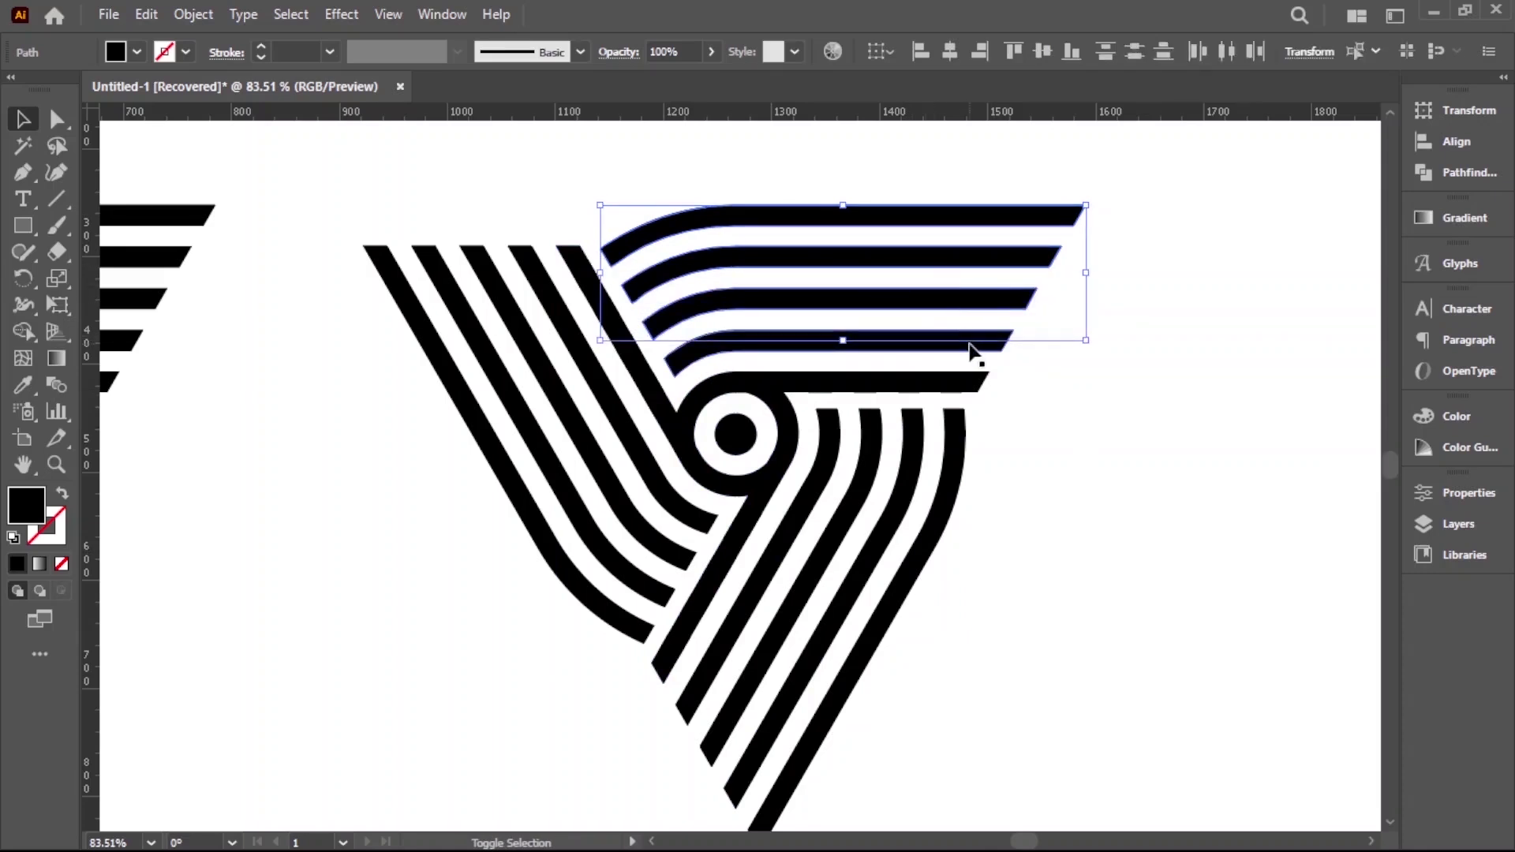
shift+click(979, 384)
- Add the right-arm and left-arm stripes to the selection and remove them with Edit > Clear
shift+click(951, 475)
shift+click(873, 469)
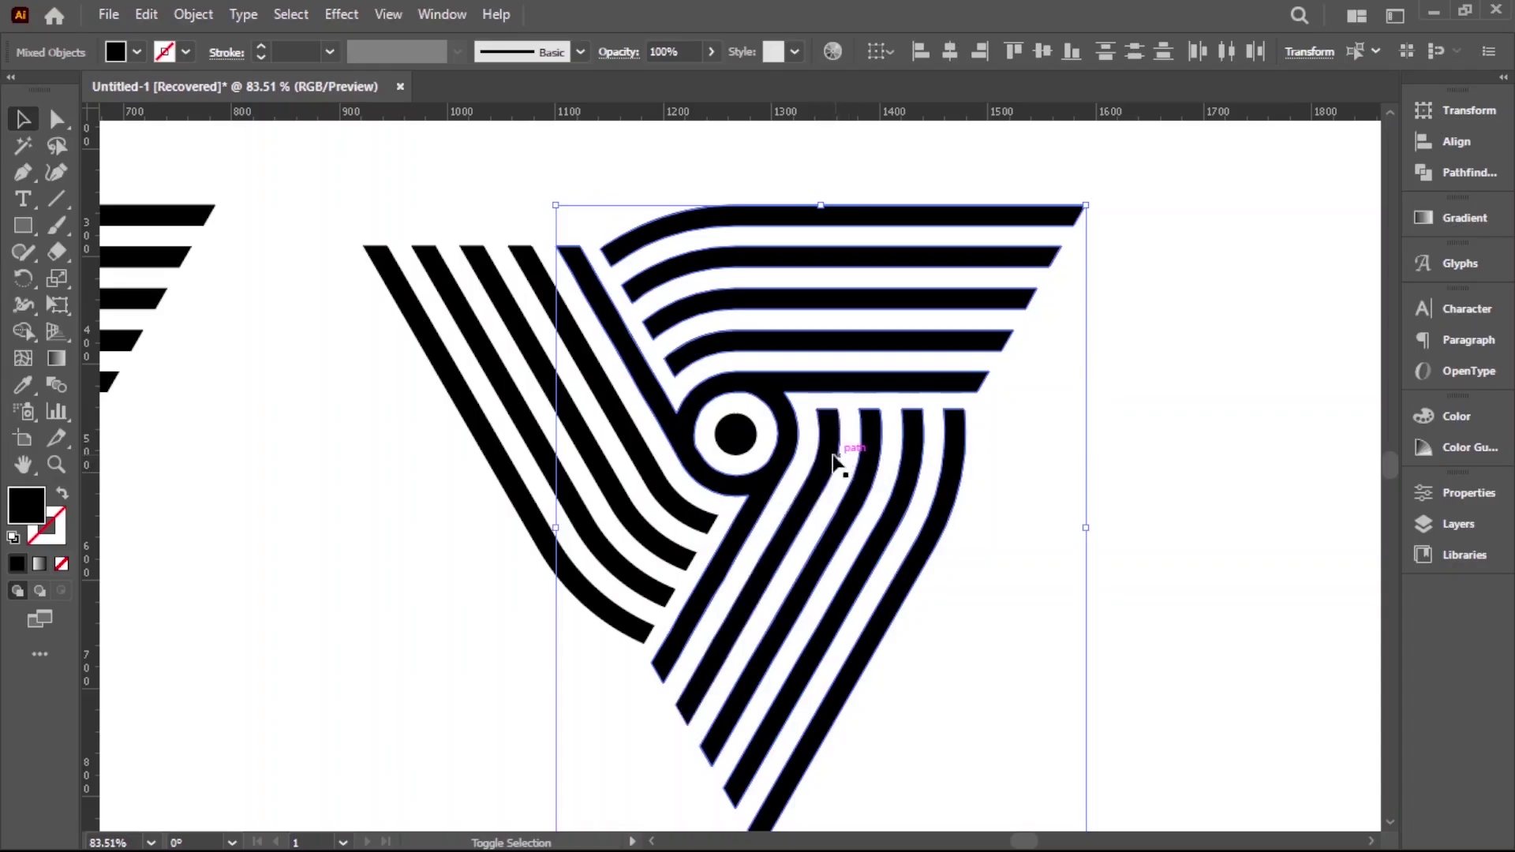
shift+click(648, 476)
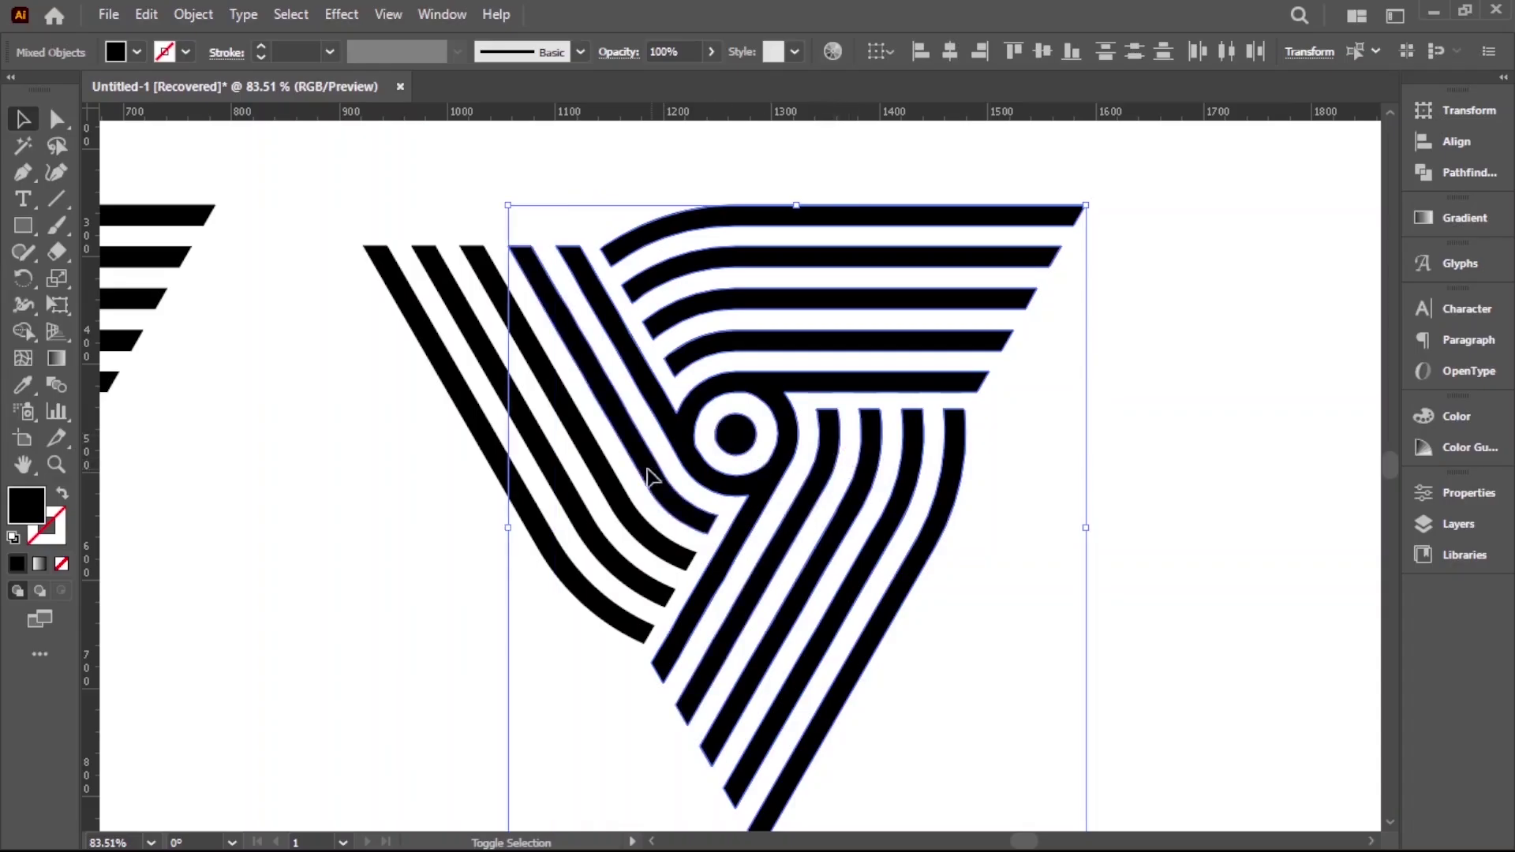
shift+click(616, 494)
shift+click(578, 507)
shift+click(539, 537)
click(147, 14)
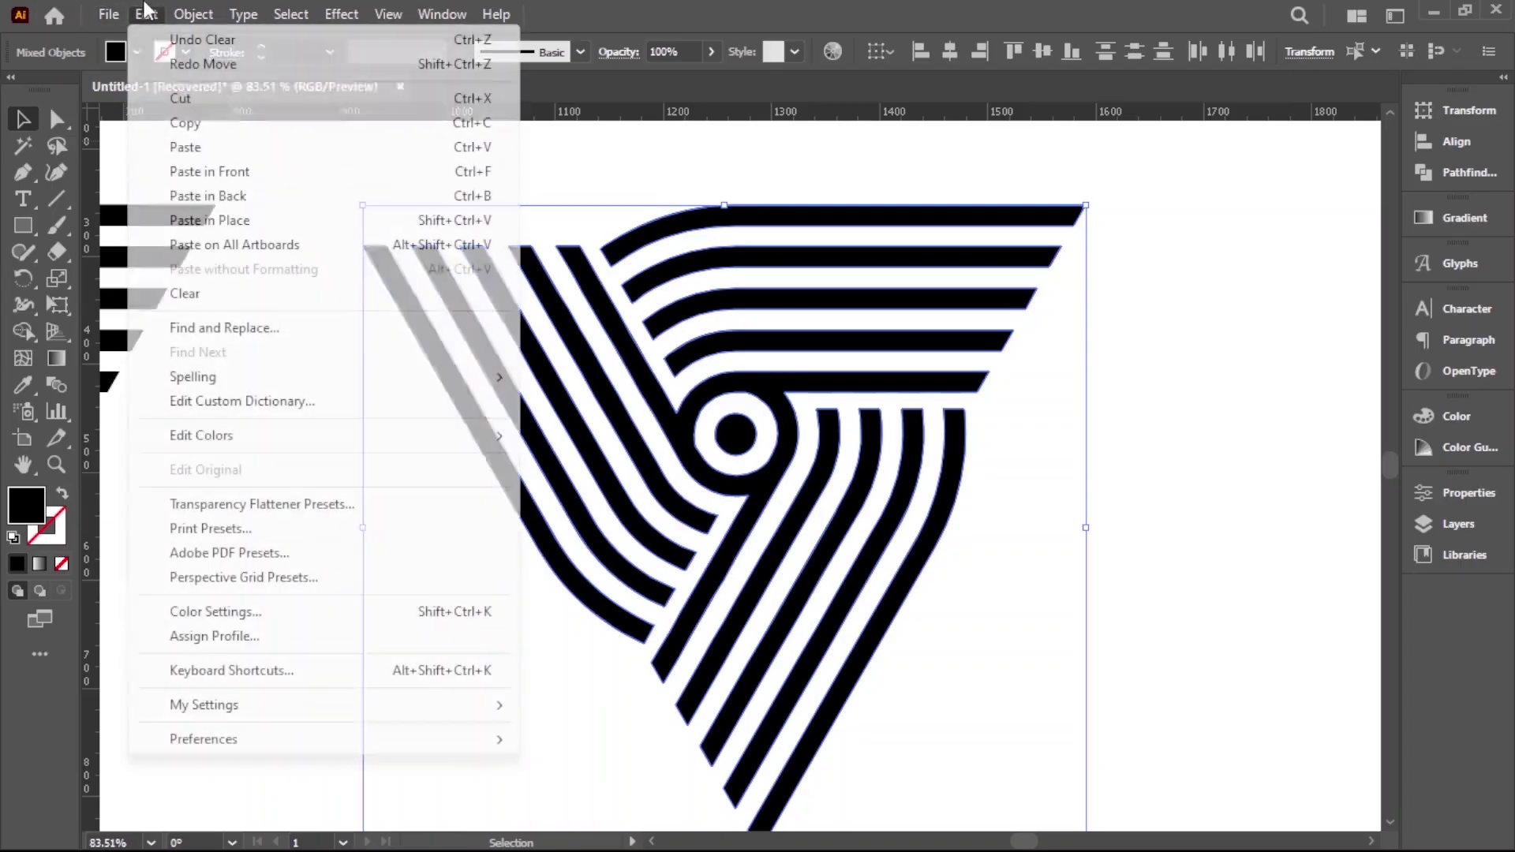
click(182, 284)
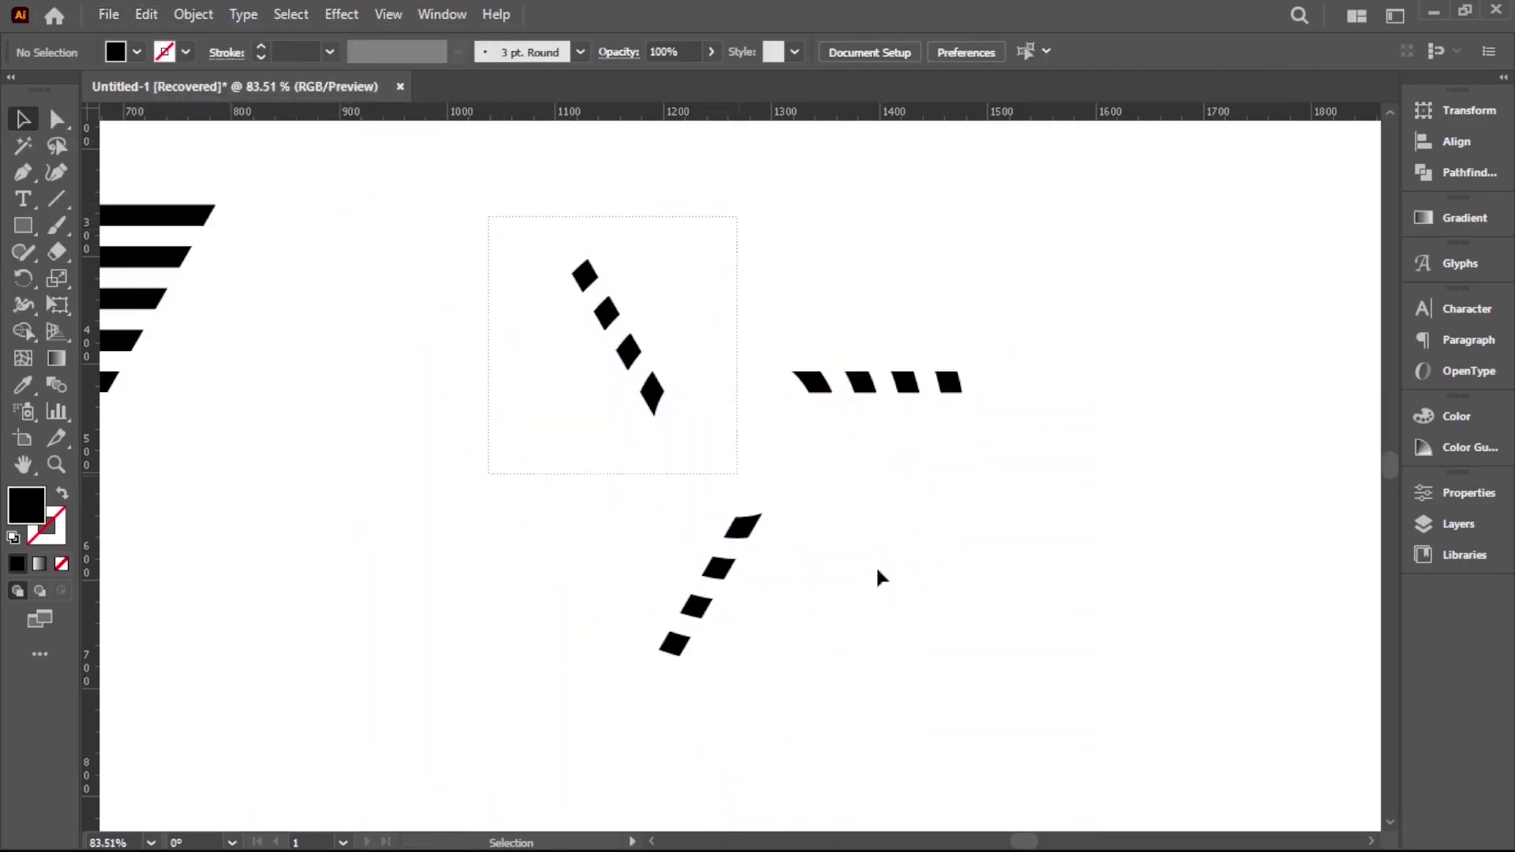
- Delete the leftover fragments, paste the stripes back in place, and zoom out to both logos
drag(739, 476, 1097, 705)
key(Delete)
click(146, 15)
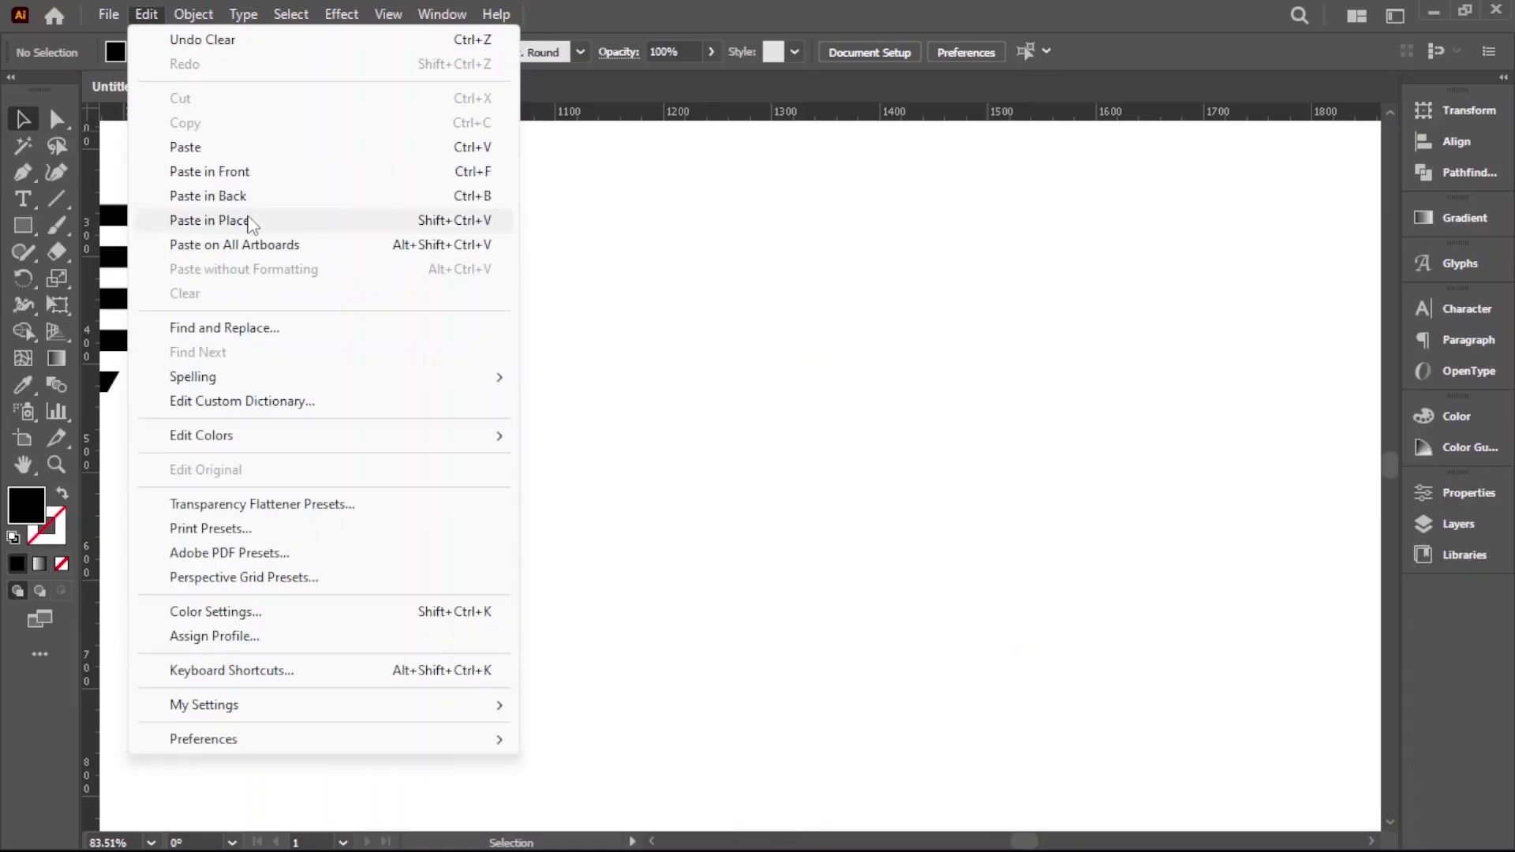
click(251, 223)
click(1132, 443)
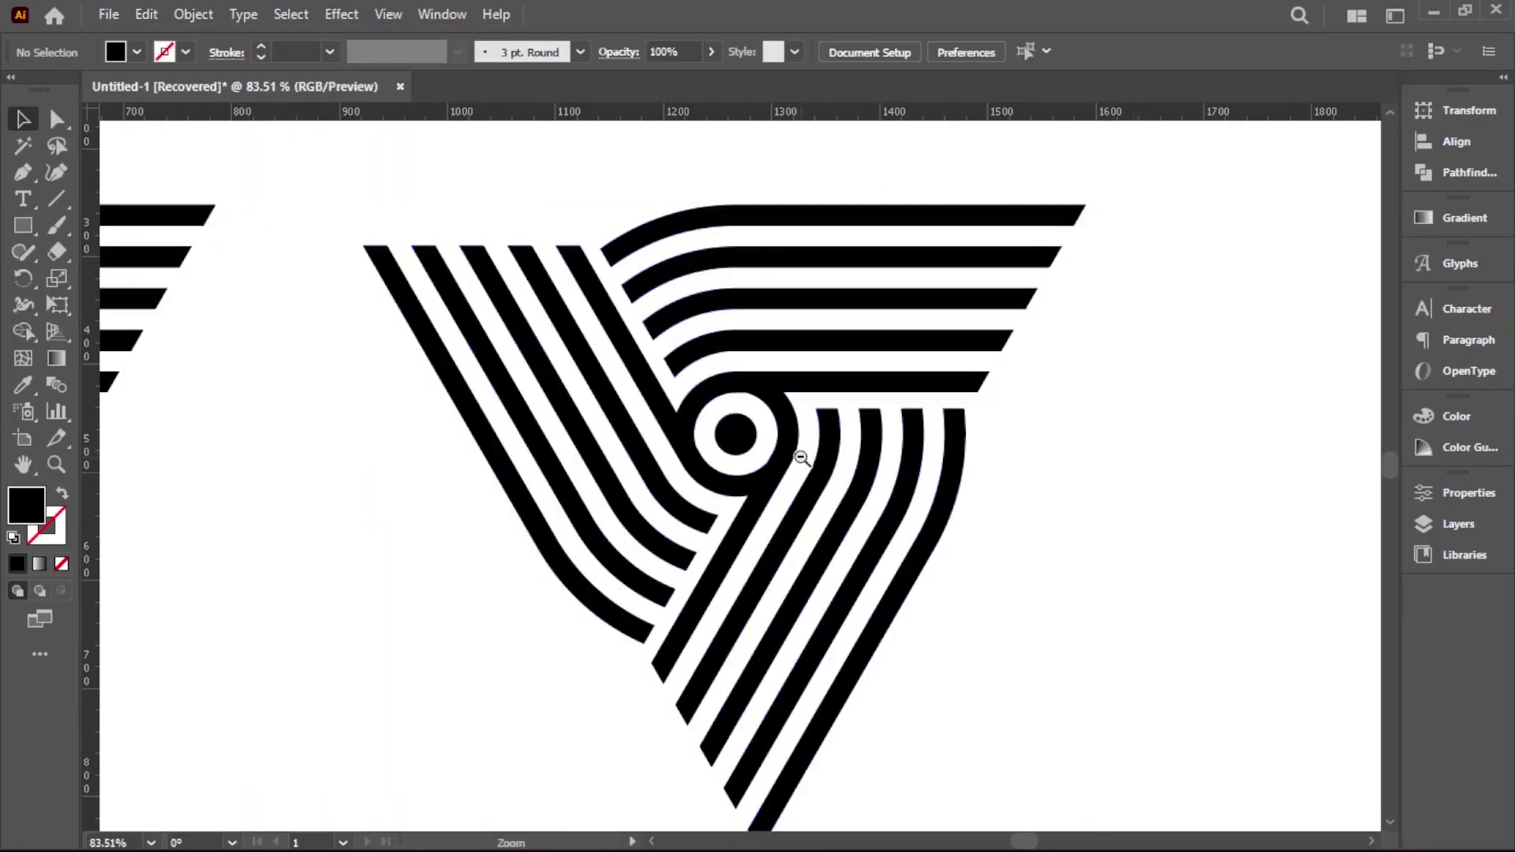
alt+click(801, 458)
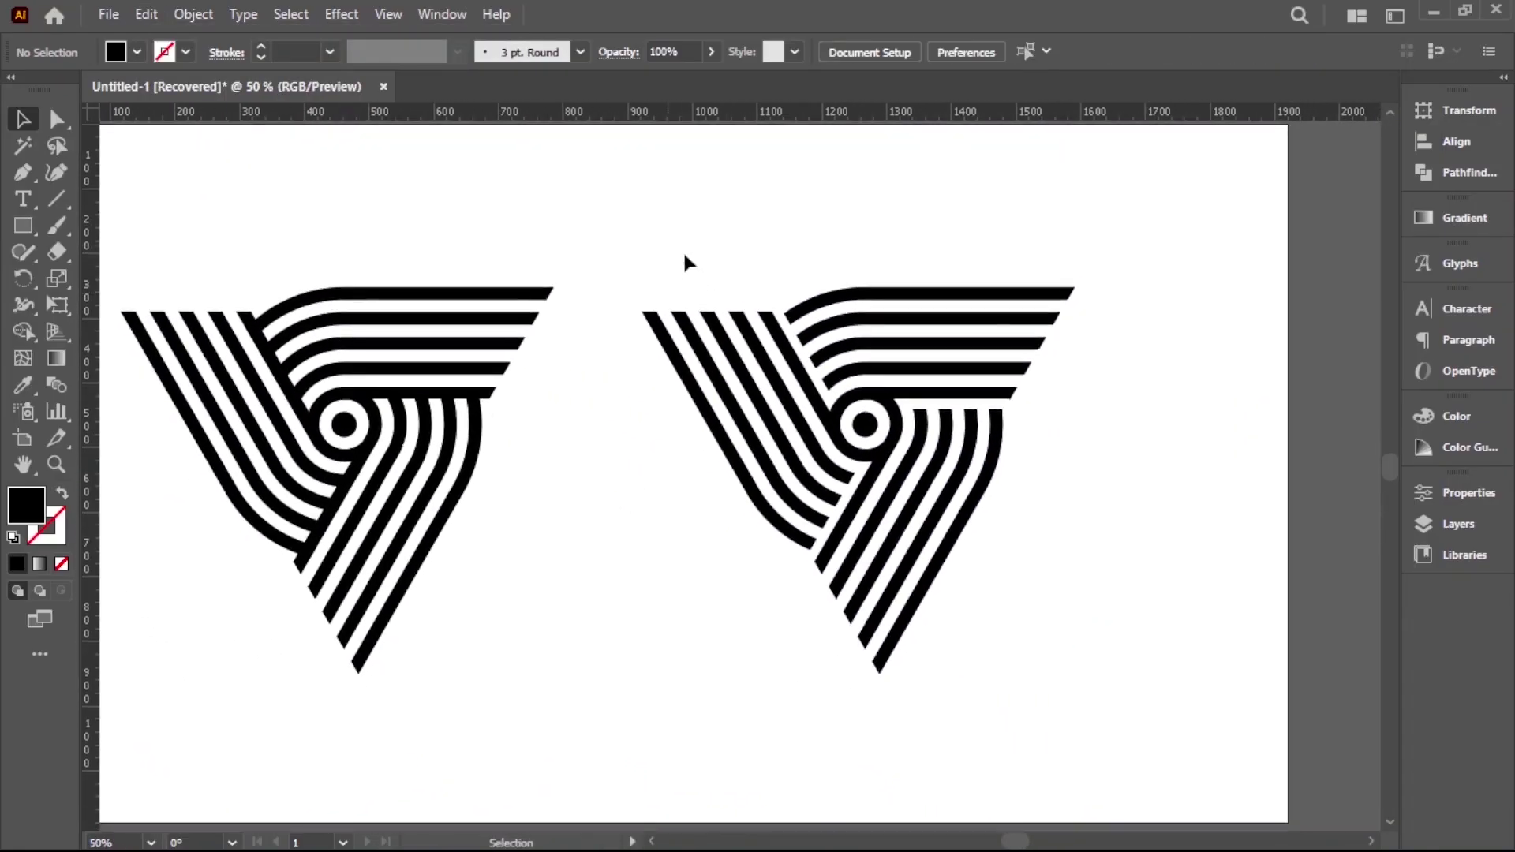
drag(1085, 602, 1084, 598)
- Group the right logo's pieces and fit the artboard in the window
right_click(1020, 503)
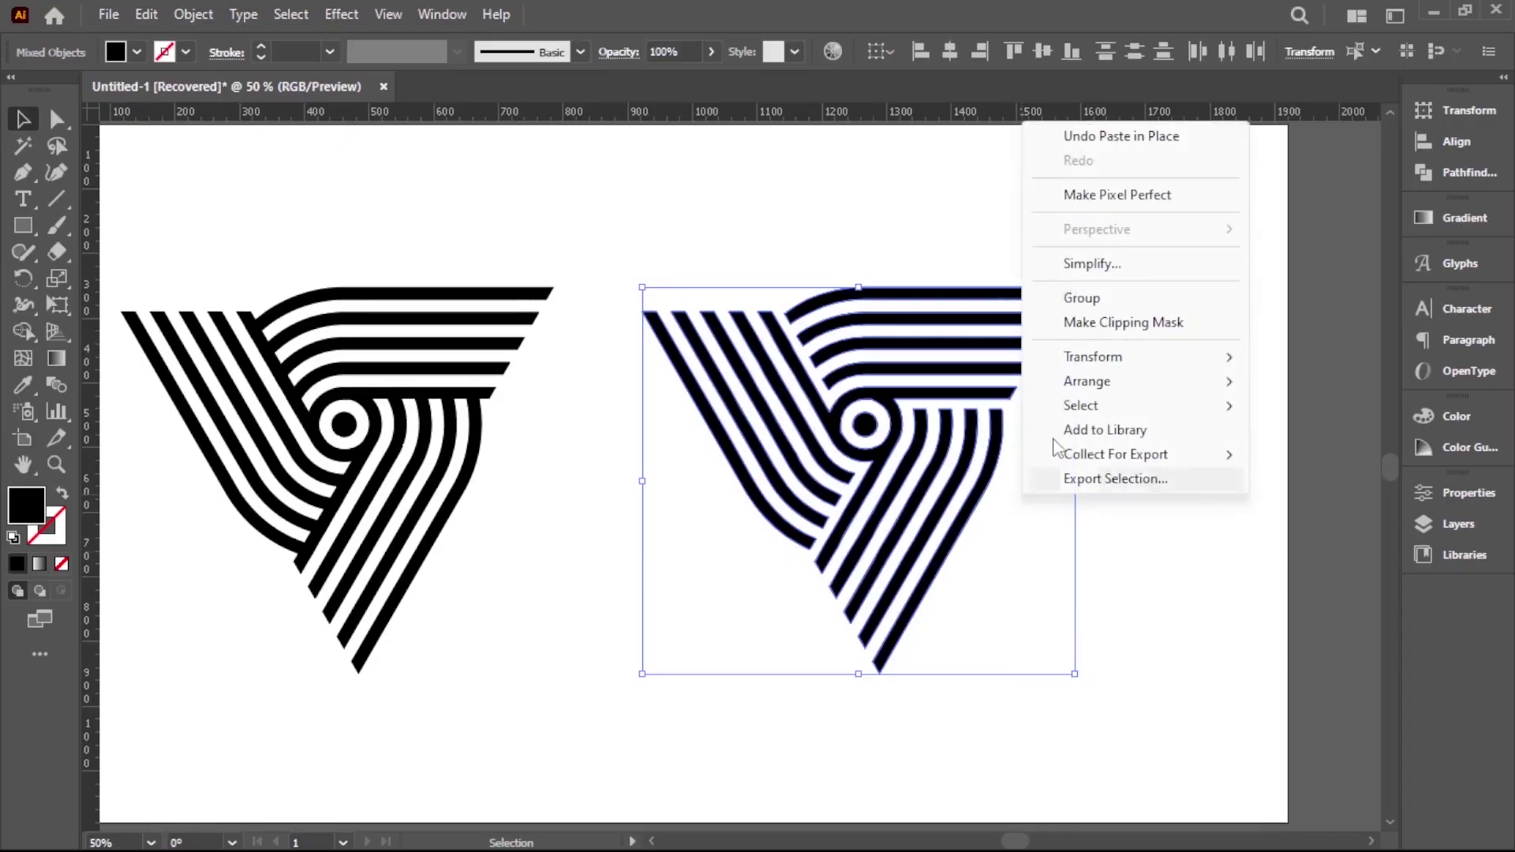
click(1081, 299)
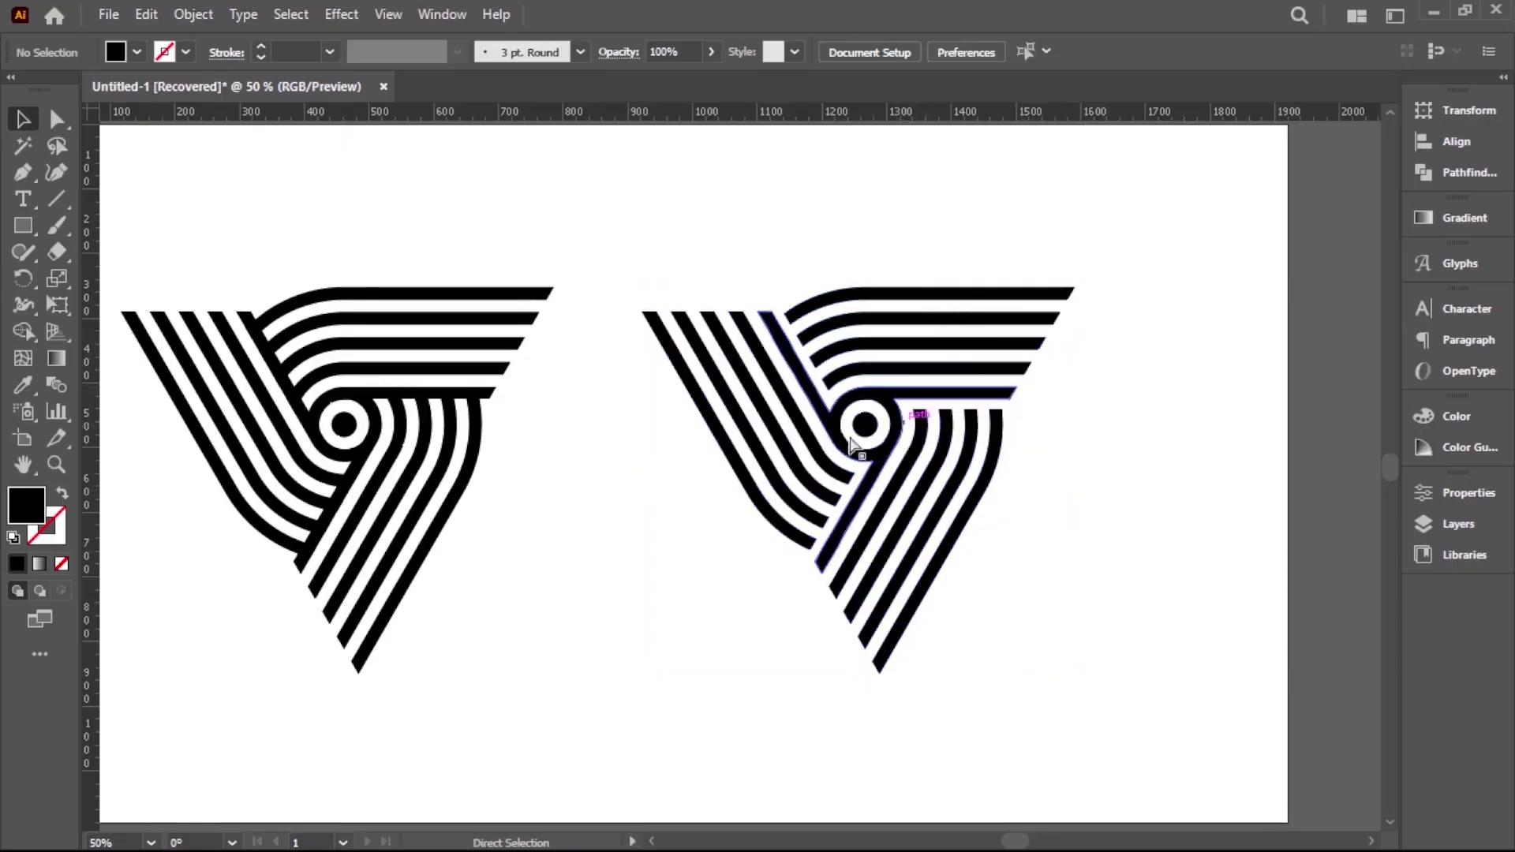
key(ctrl+0)
- Save the document as 'Abstract logo.ai' and accept the Illustrator Options
click(96, 15)
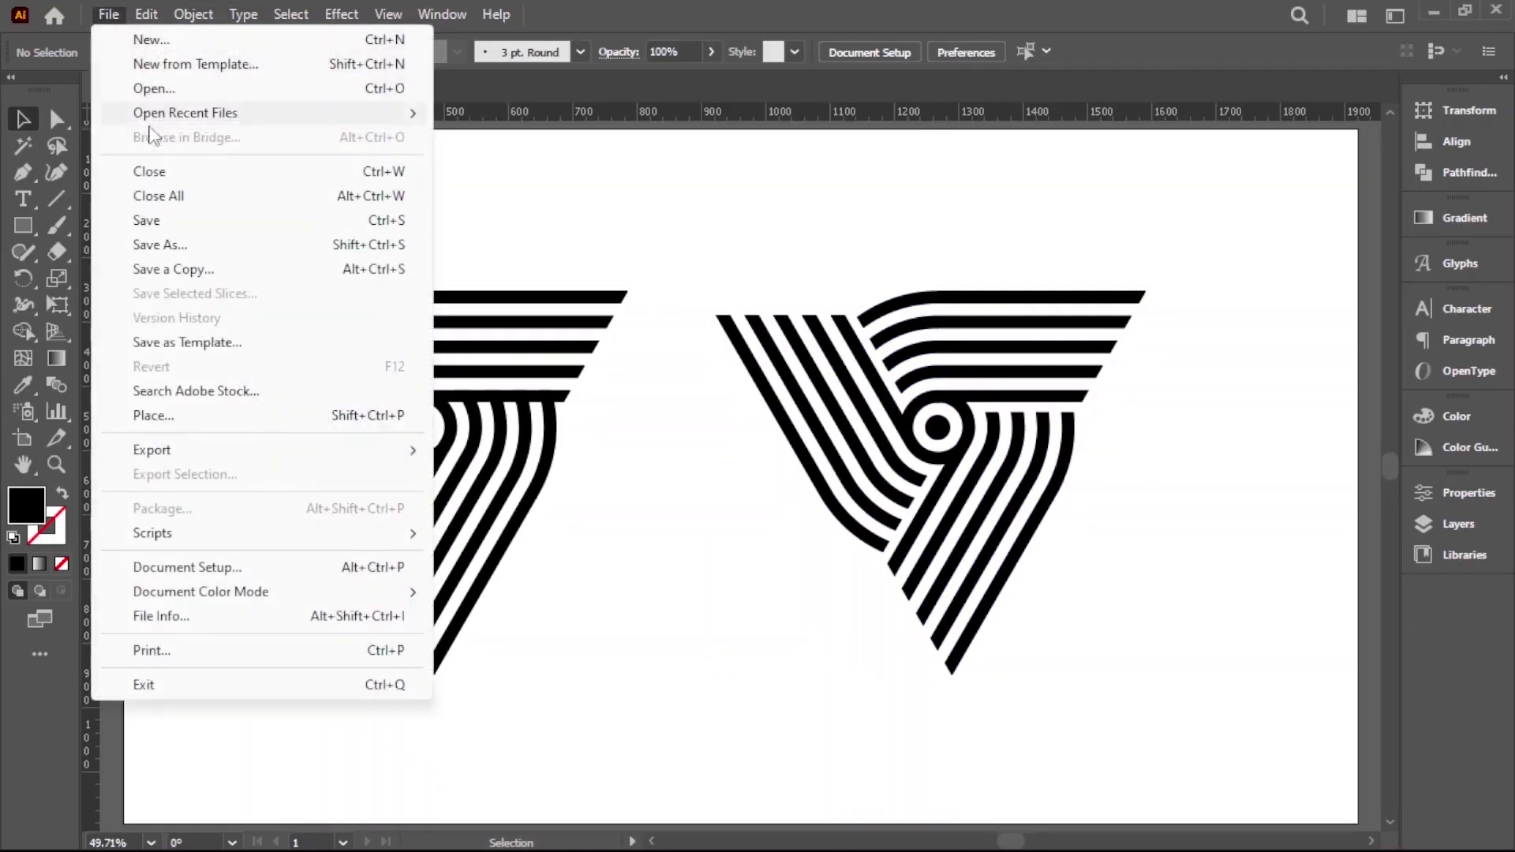
click(127, 240)
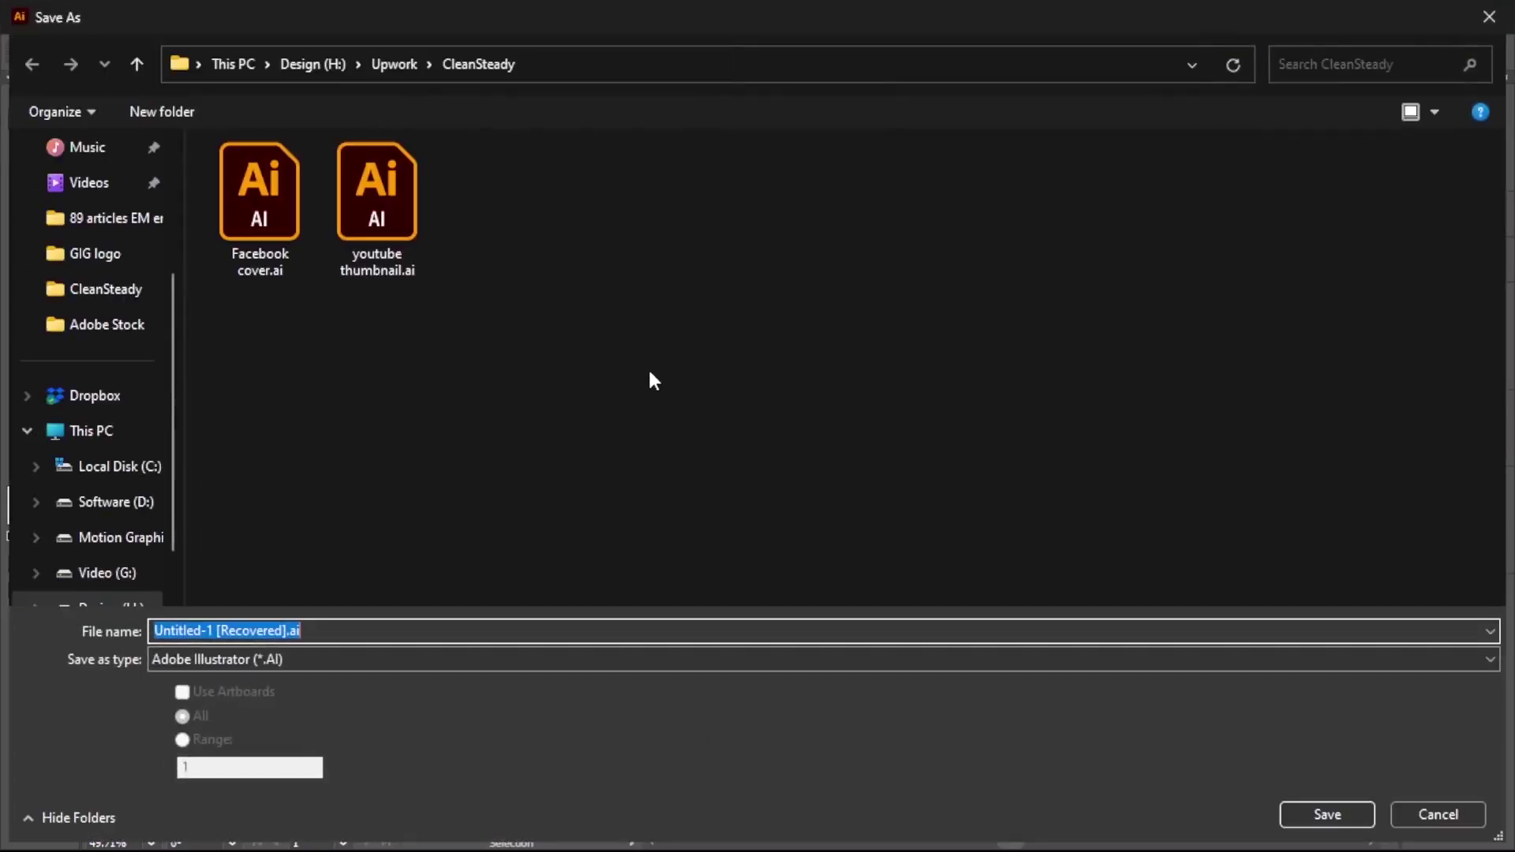
text(Abstract logo)
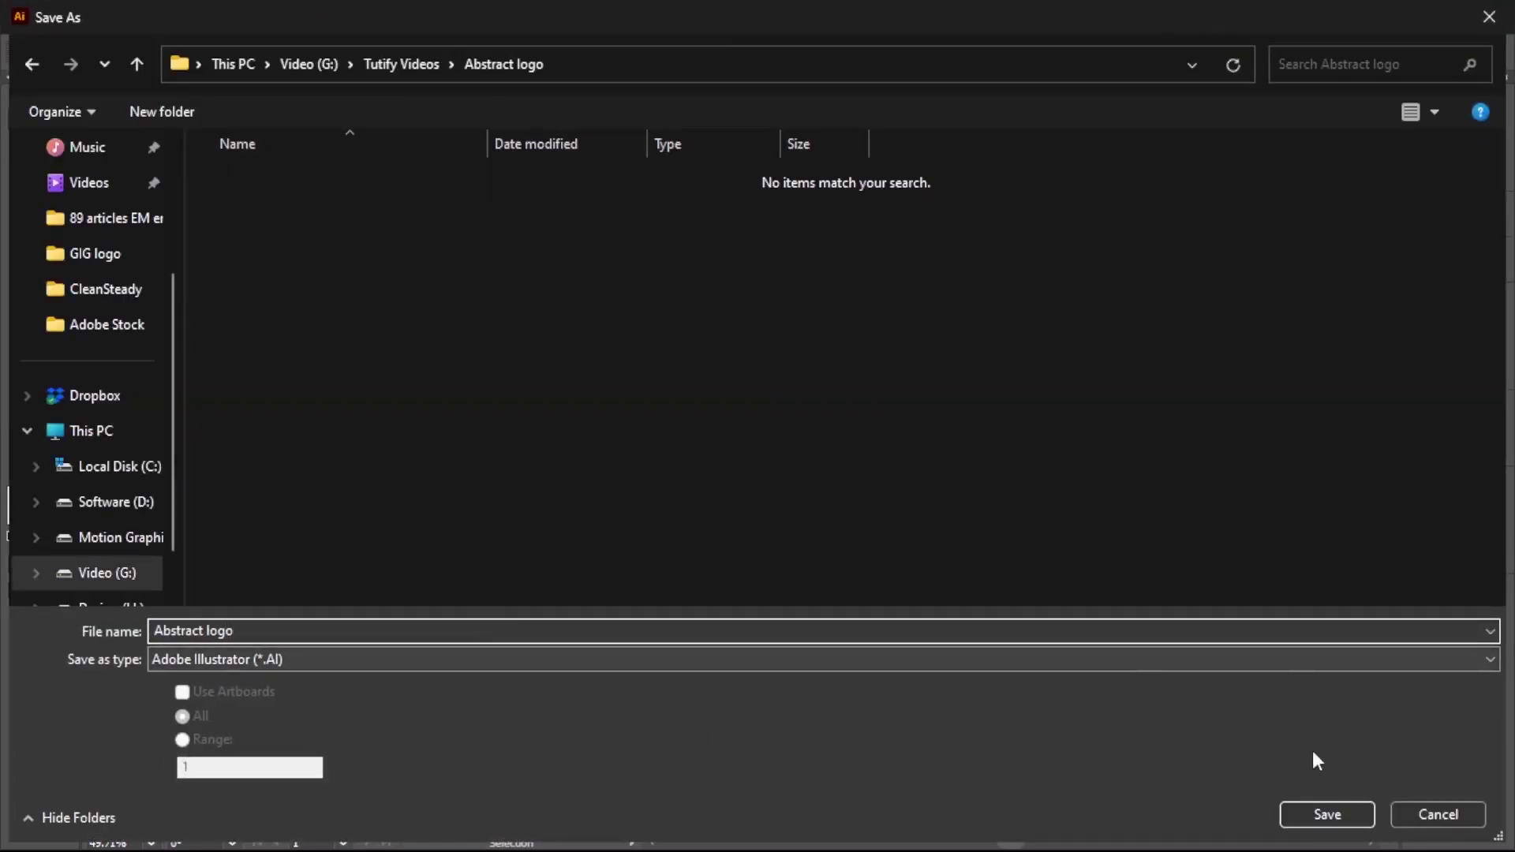
click(1334, 815)
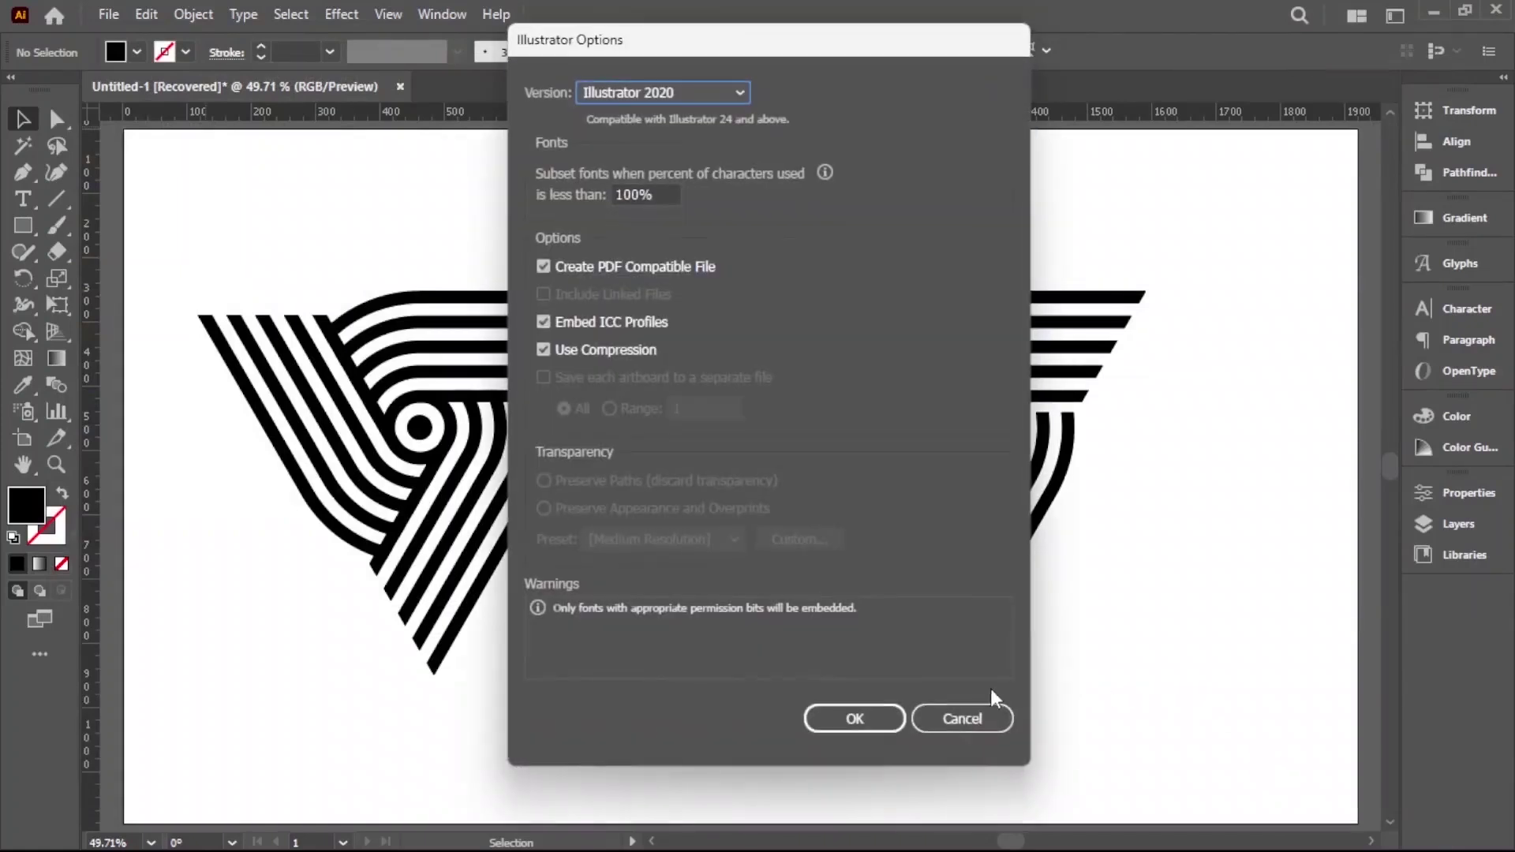
click(875, 718)
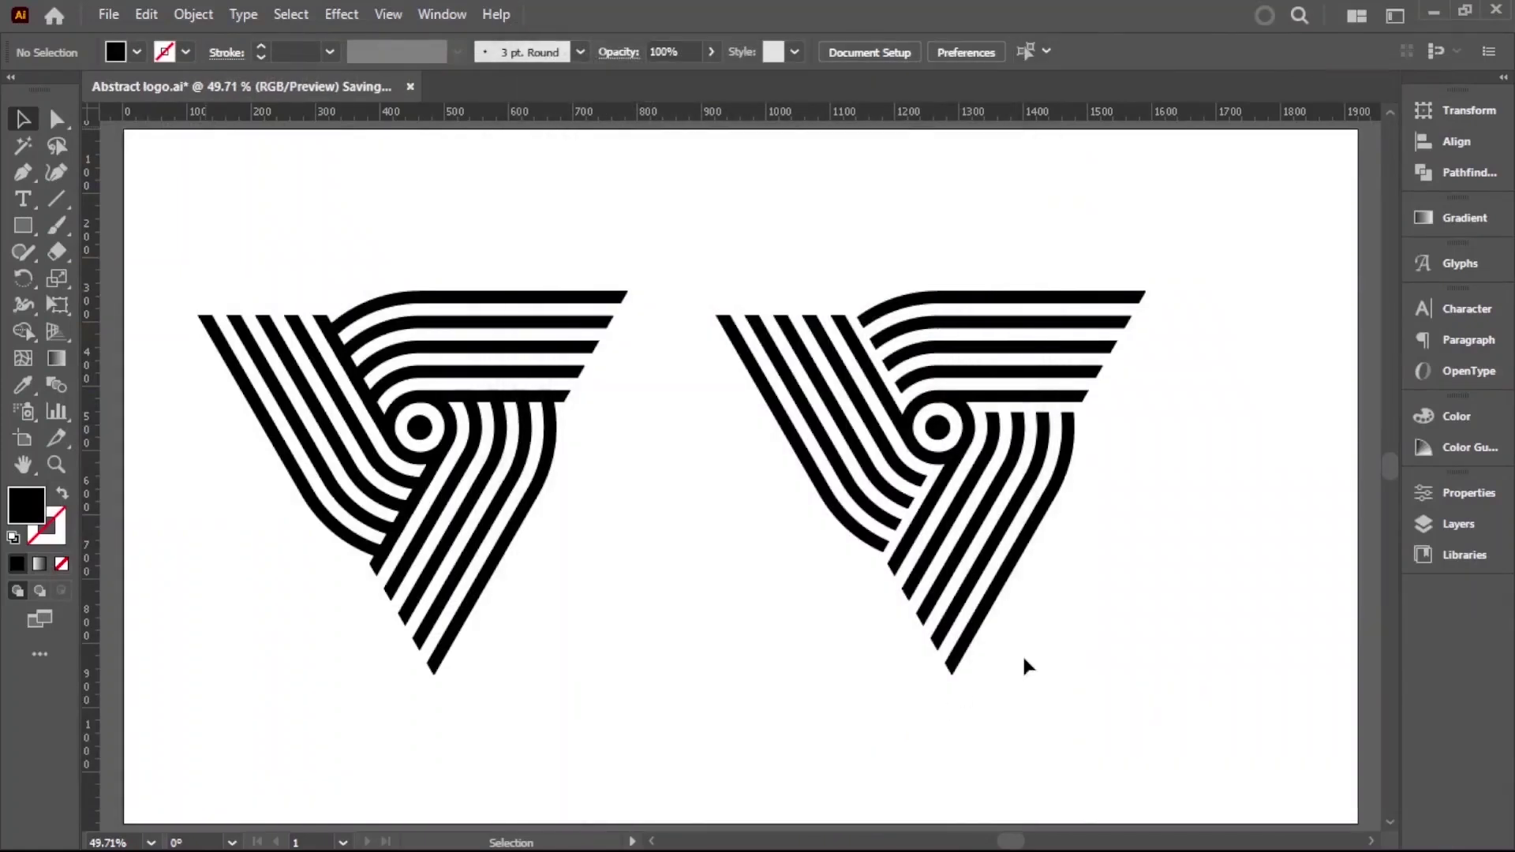
- Create a 1920 x 1080 px rectangle
drag(426, 474, 440, 501)
click(23, 226)
click(792, 579)
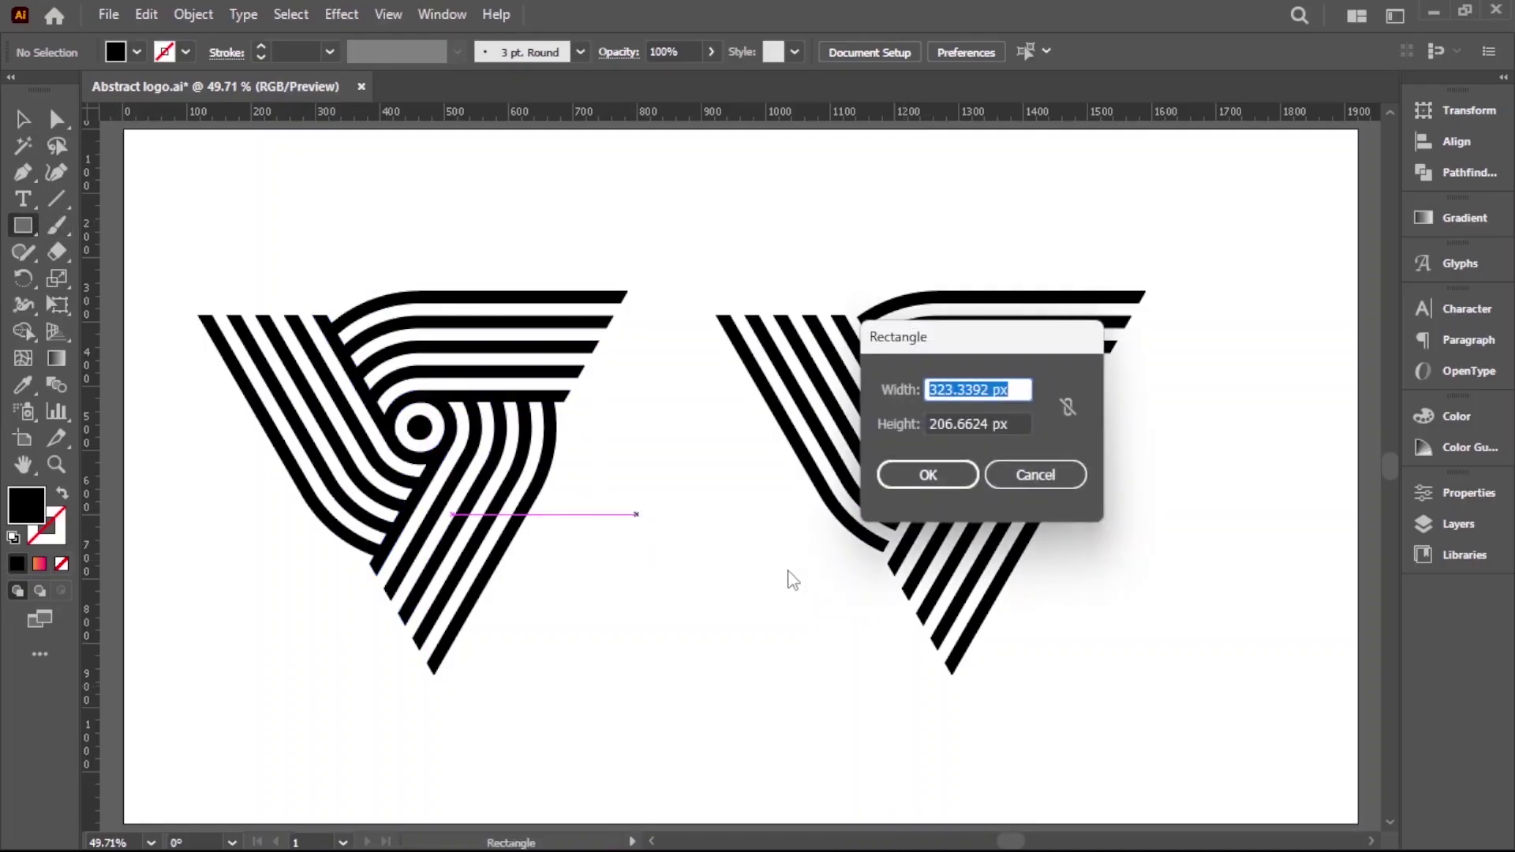
text(1920)
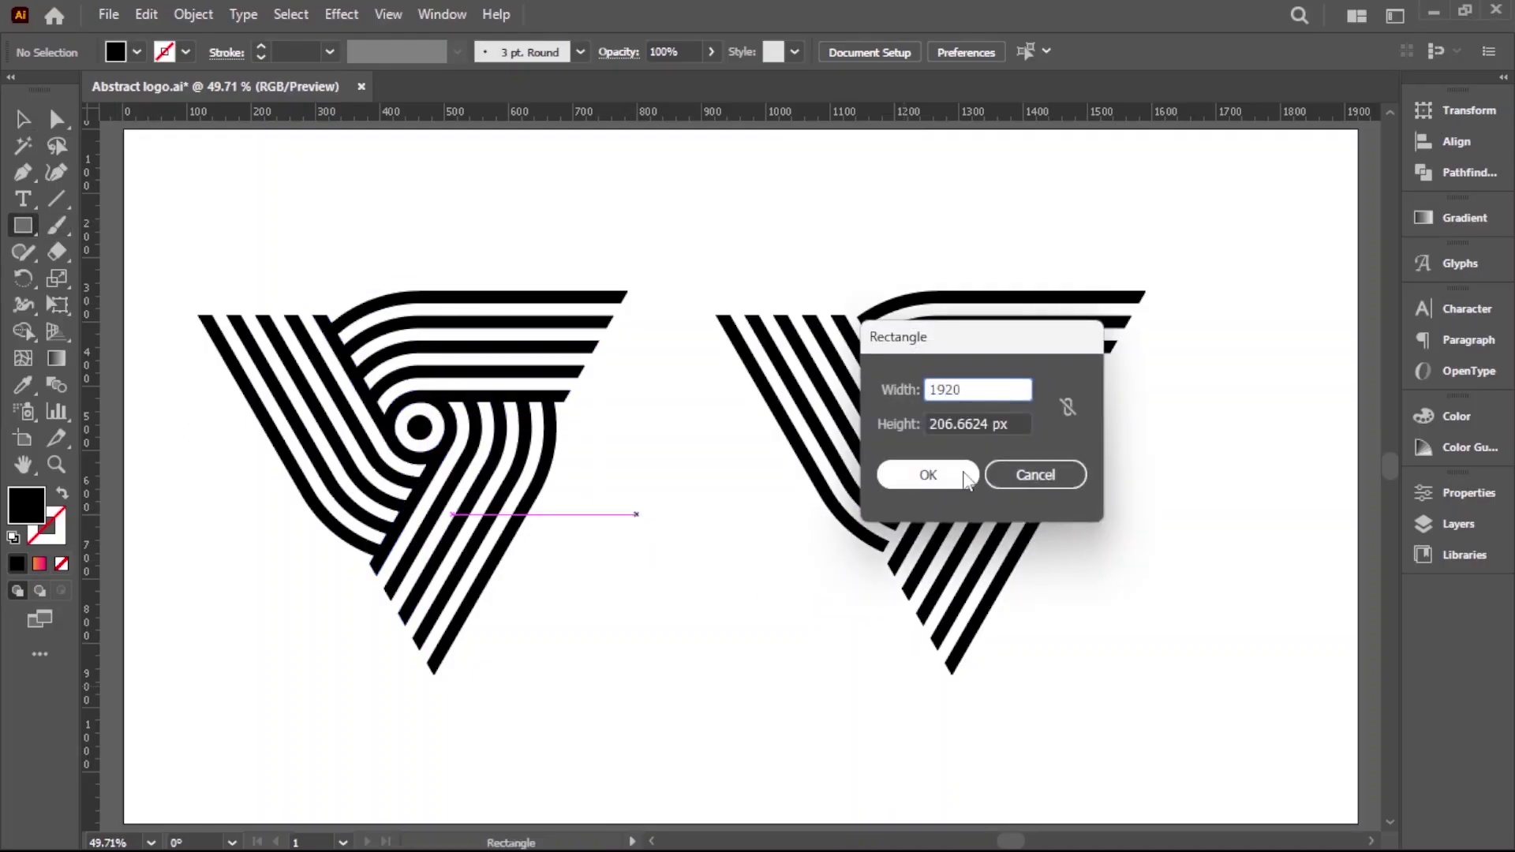
key(Tab)
text(108)
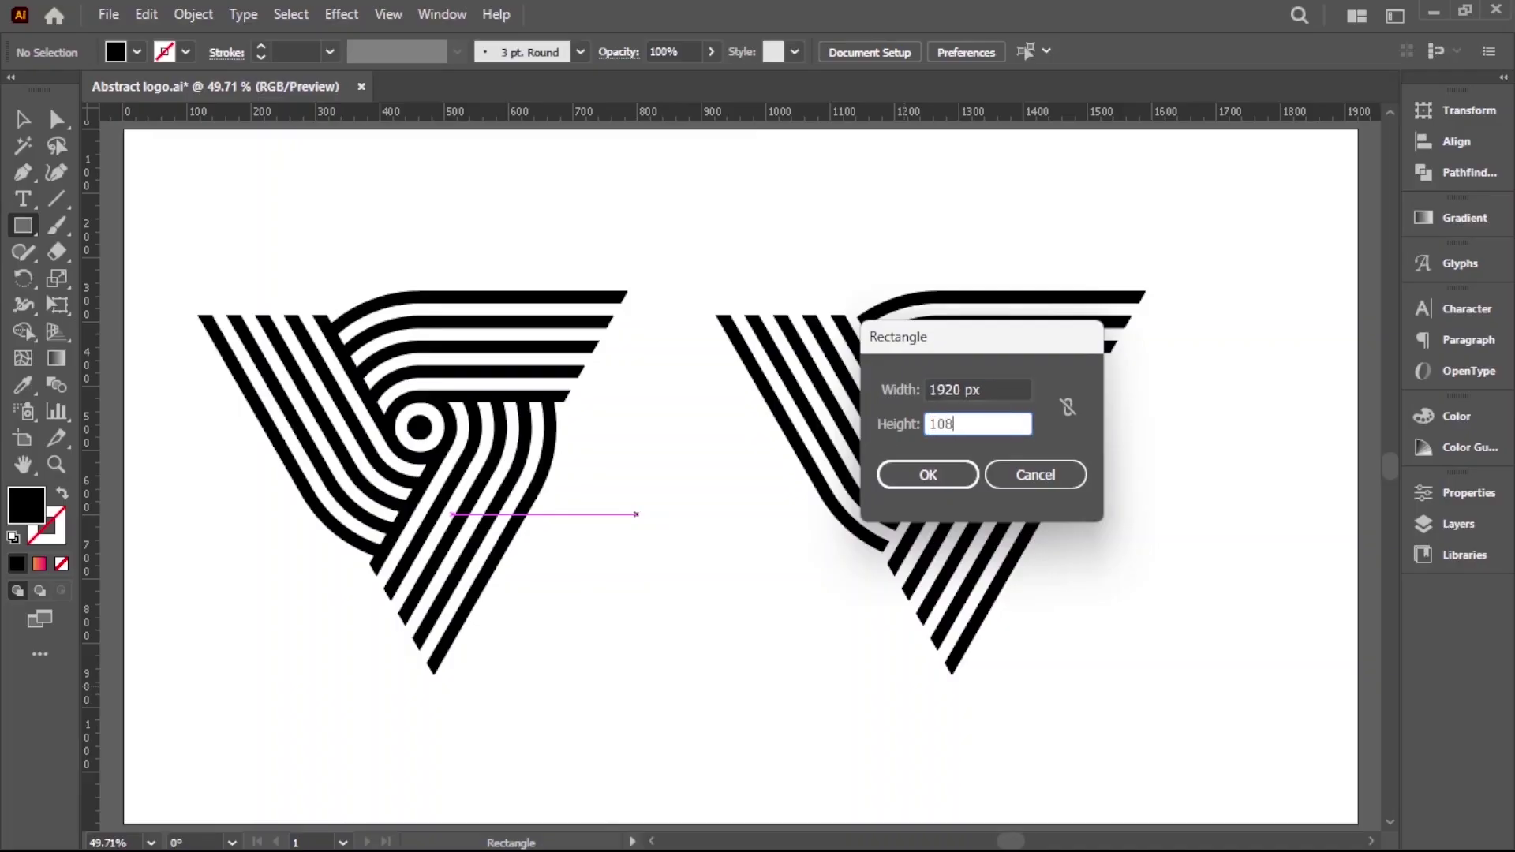
click(930, 485)
key(v)
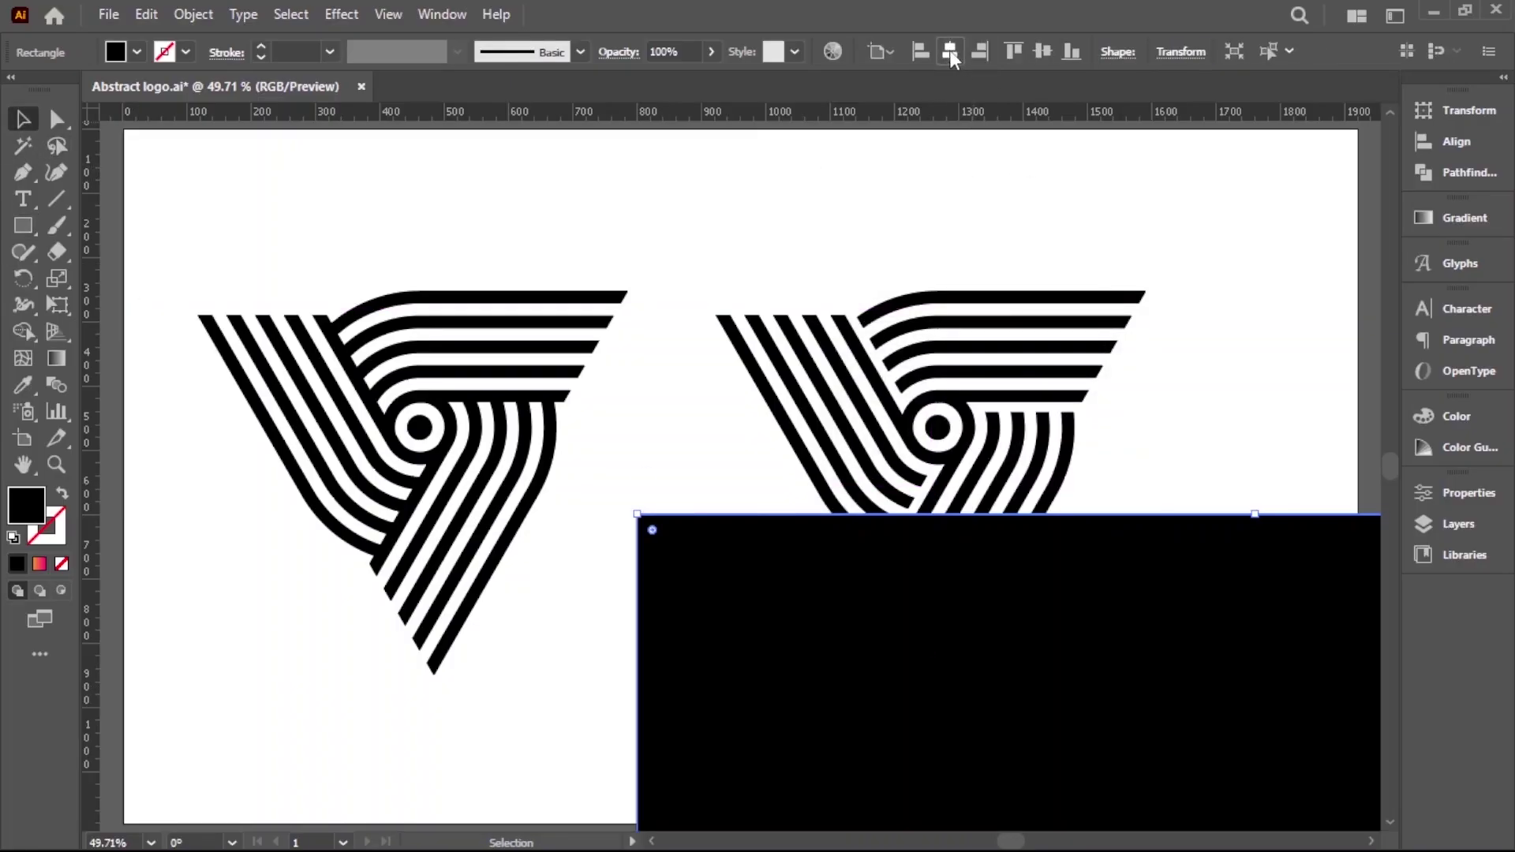
- Centre the rectangle on the artboard and fill it dark grey
click(951, 53)
click(1042, 51)
click(136, 52)
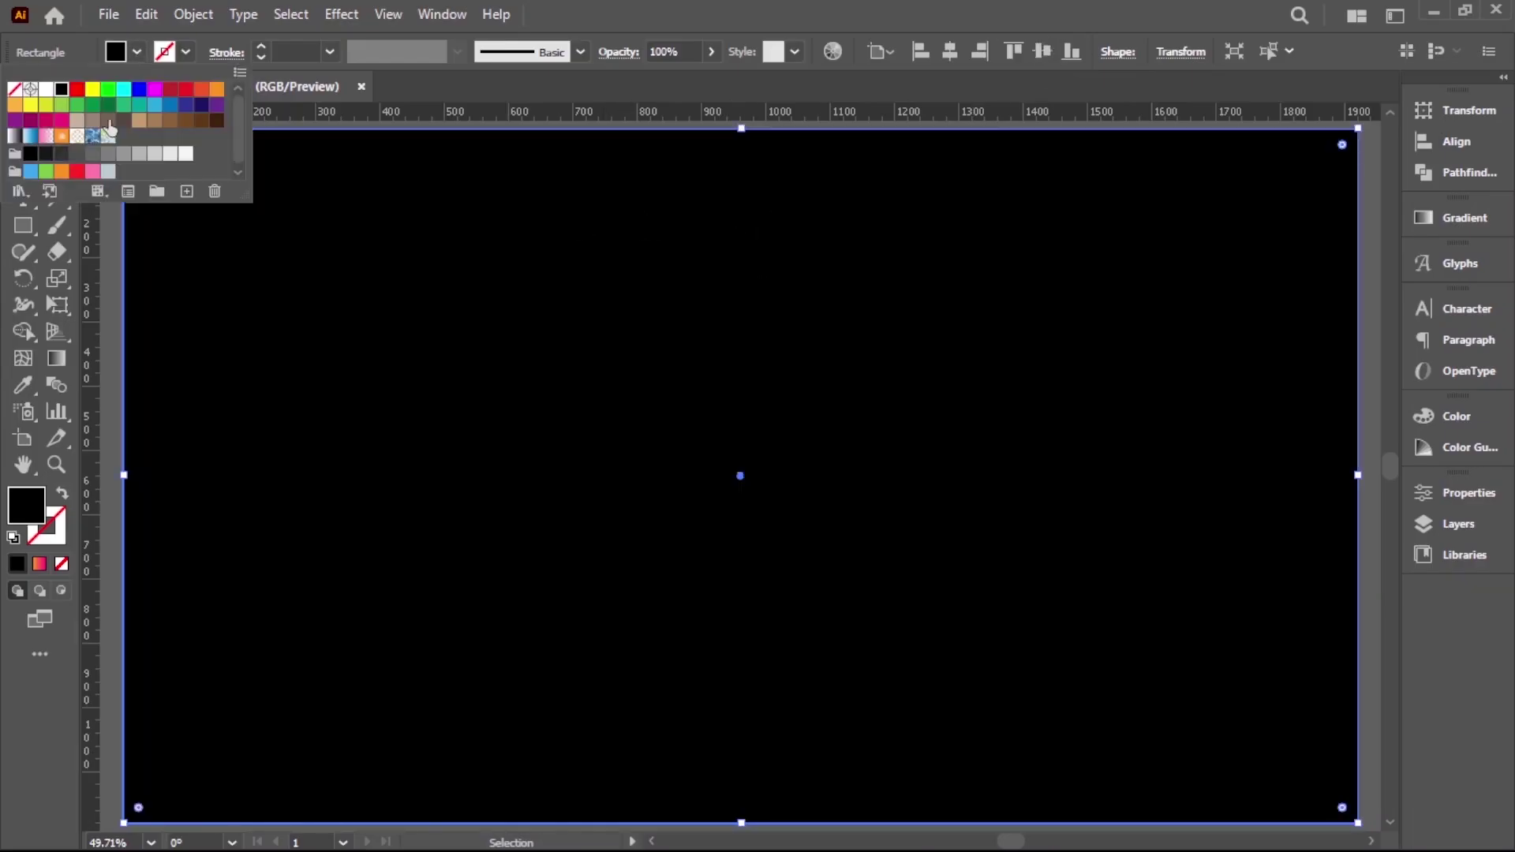
click(63, 157)
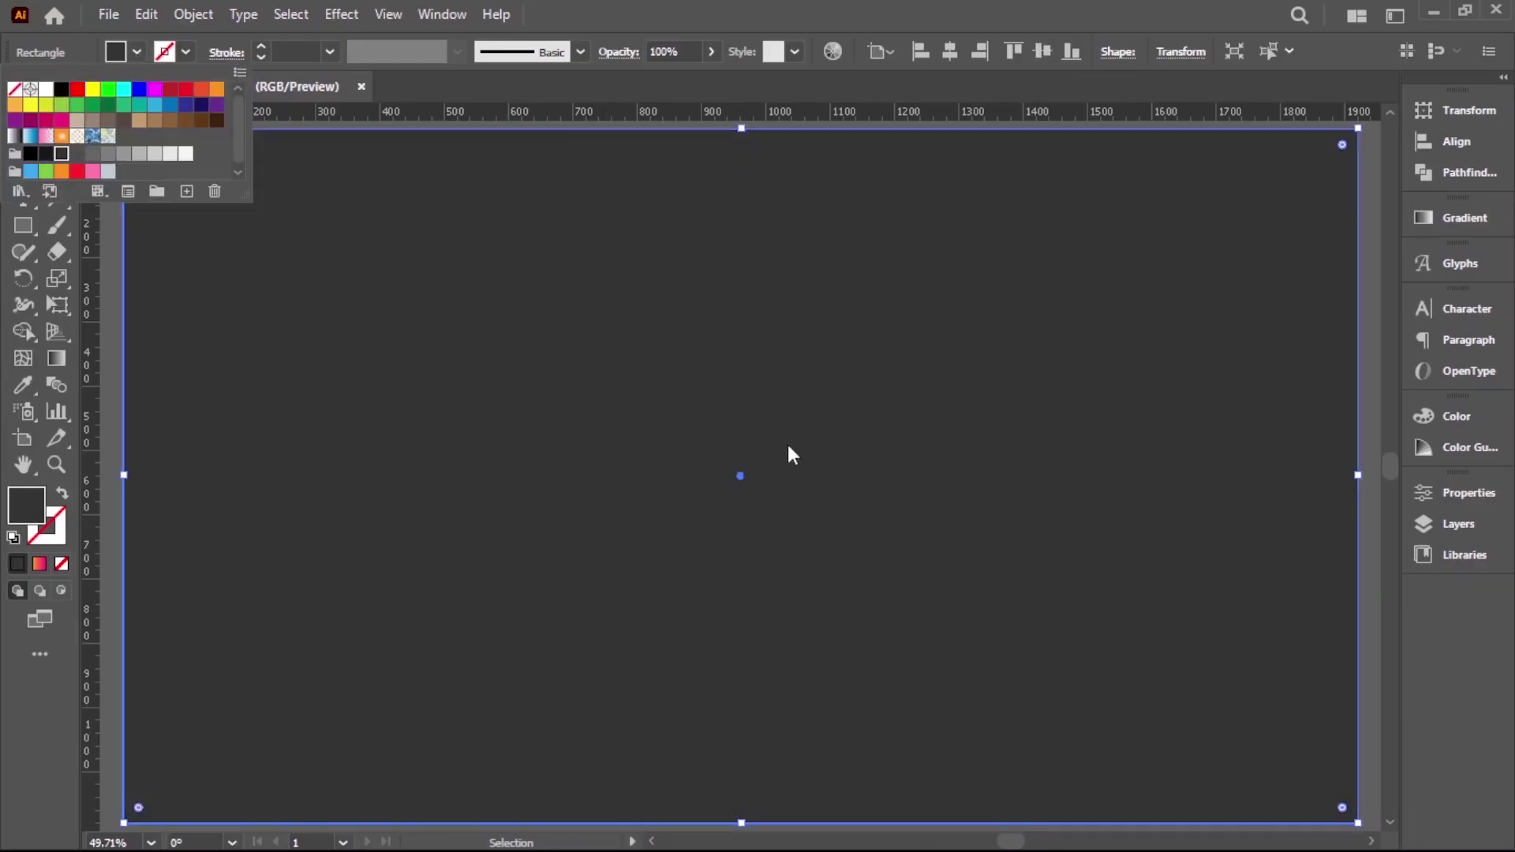
click(758, 437)
- Send the grey rectangle behind the logos and lock it in place
right_click(836, 442)
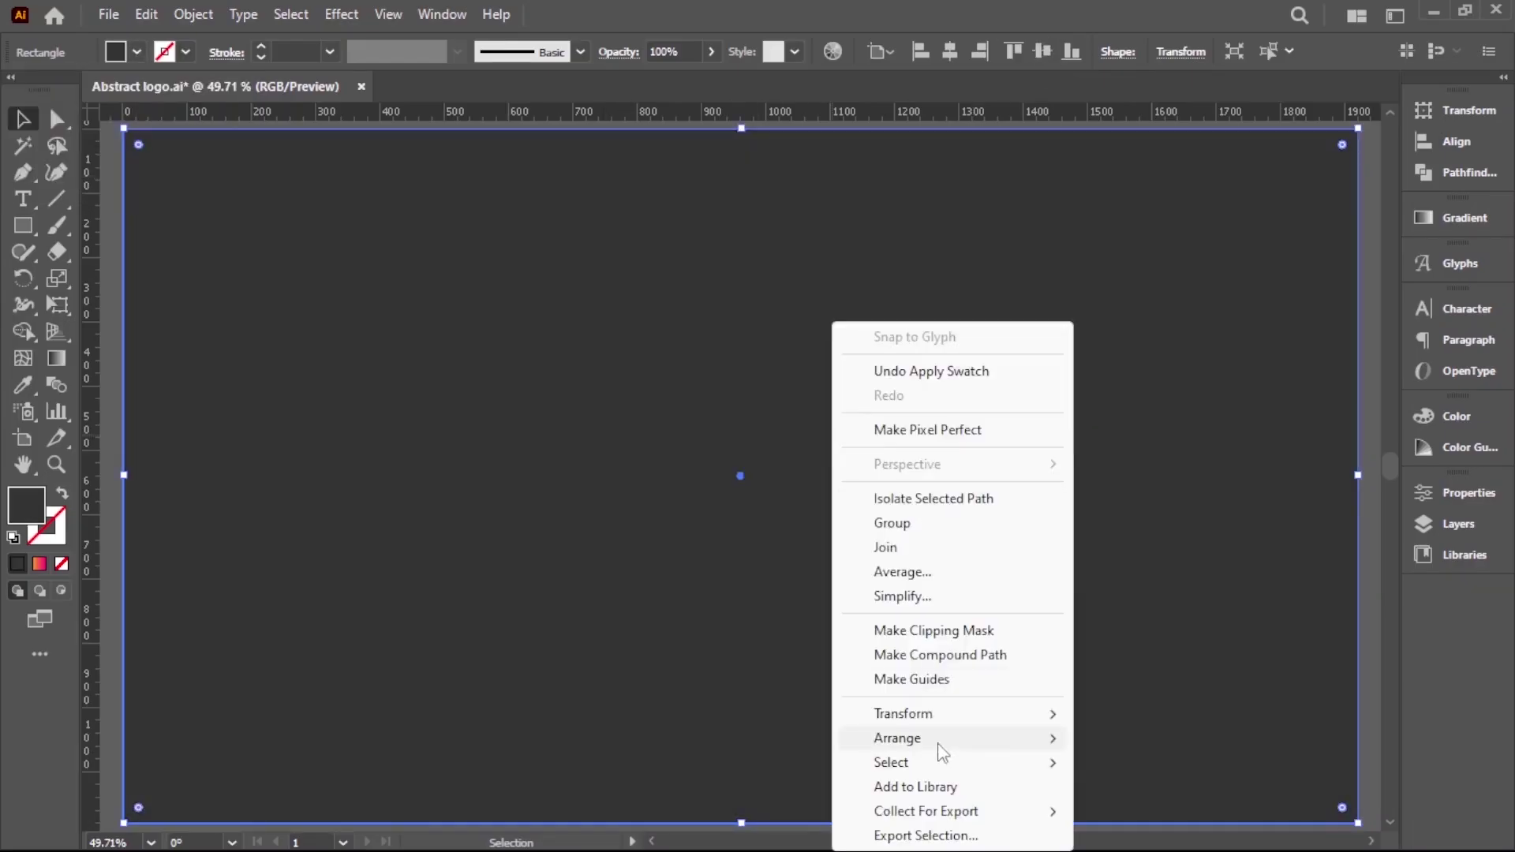
mouse_move(897, 737)
click(1223, 707)
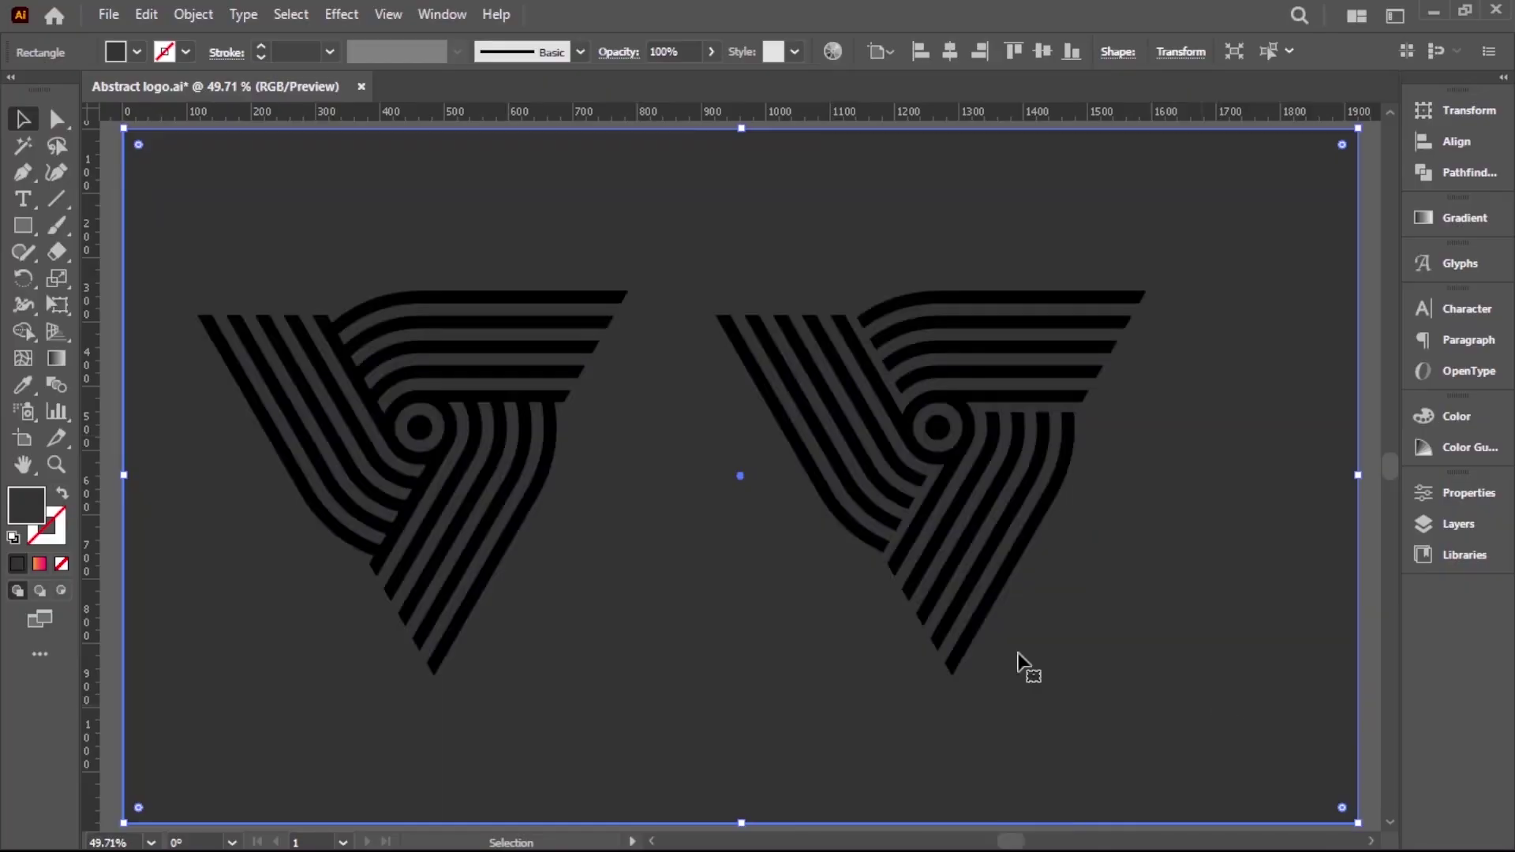
click(193, 15)
mouse_move(280, 182)
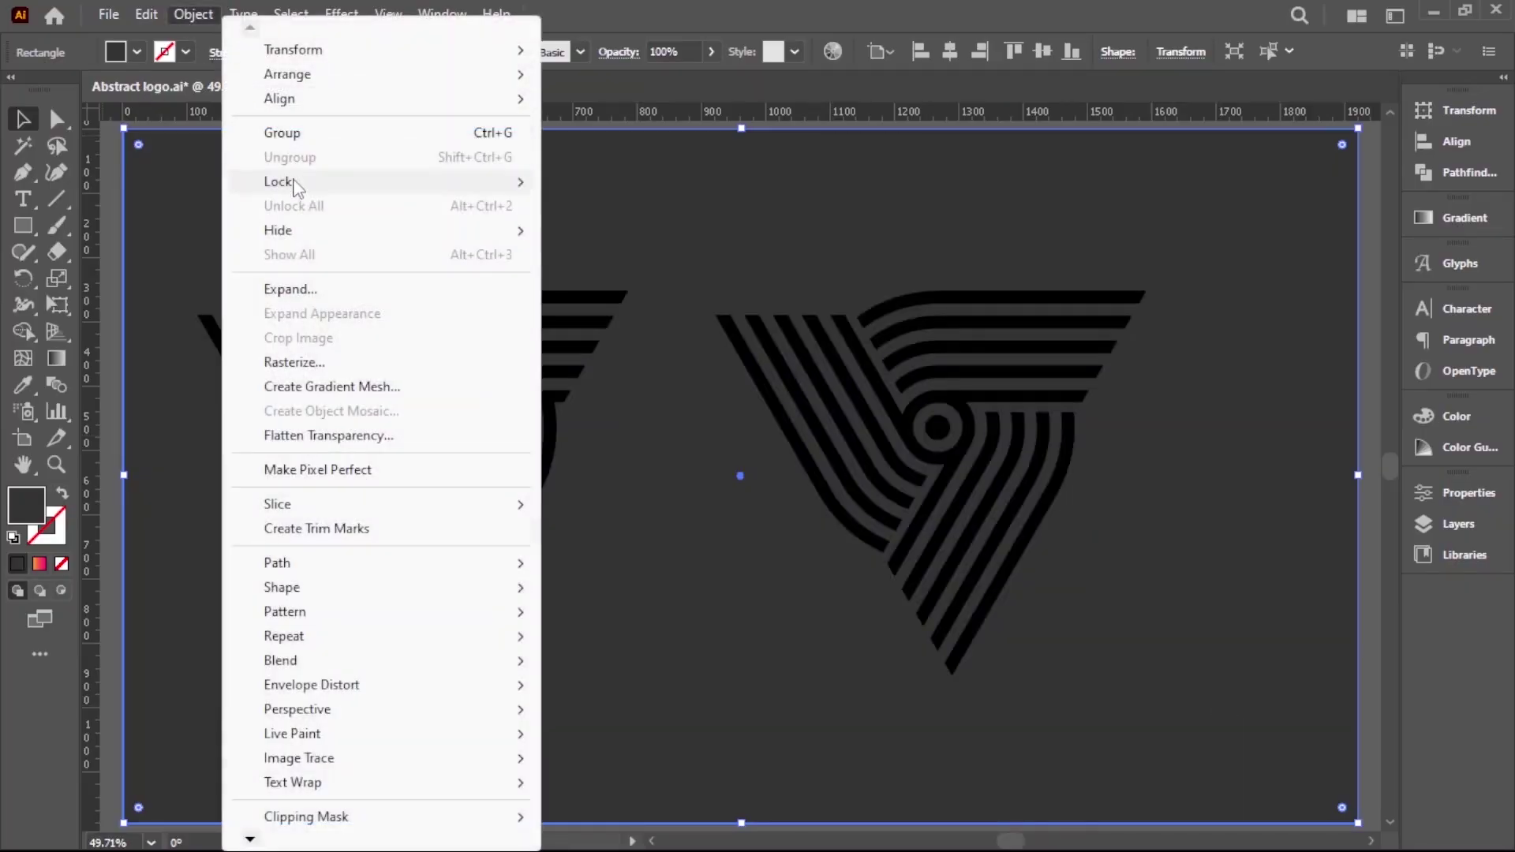
click(611, 189)
drag(662, 523, 738, 705)
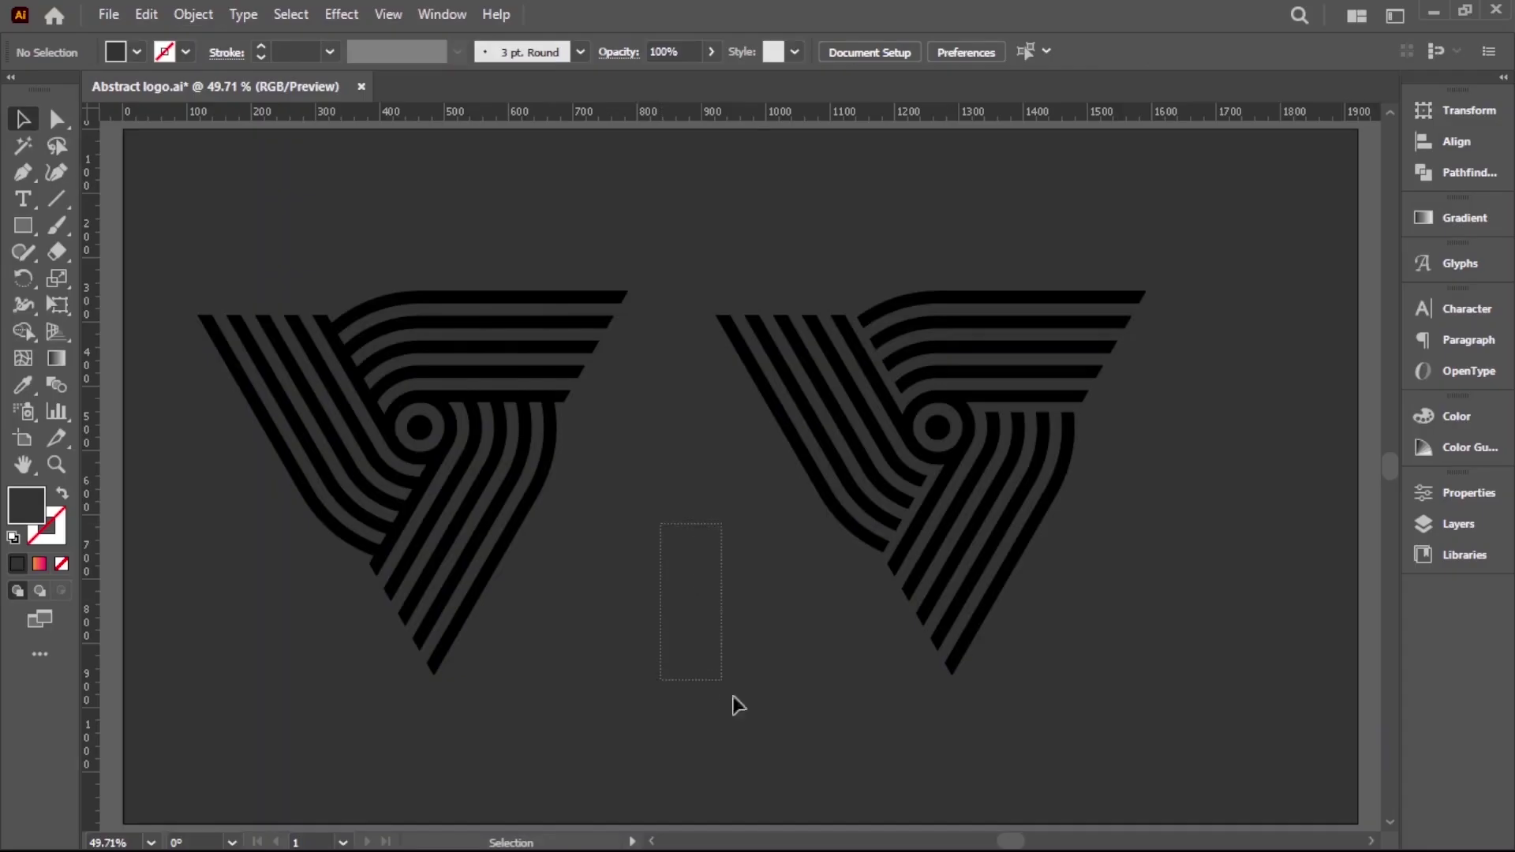
mouse_move(212, 244)
mouse_down()
mouse_move(568, 582)
mouse_move(654, 591)
mouse_up()
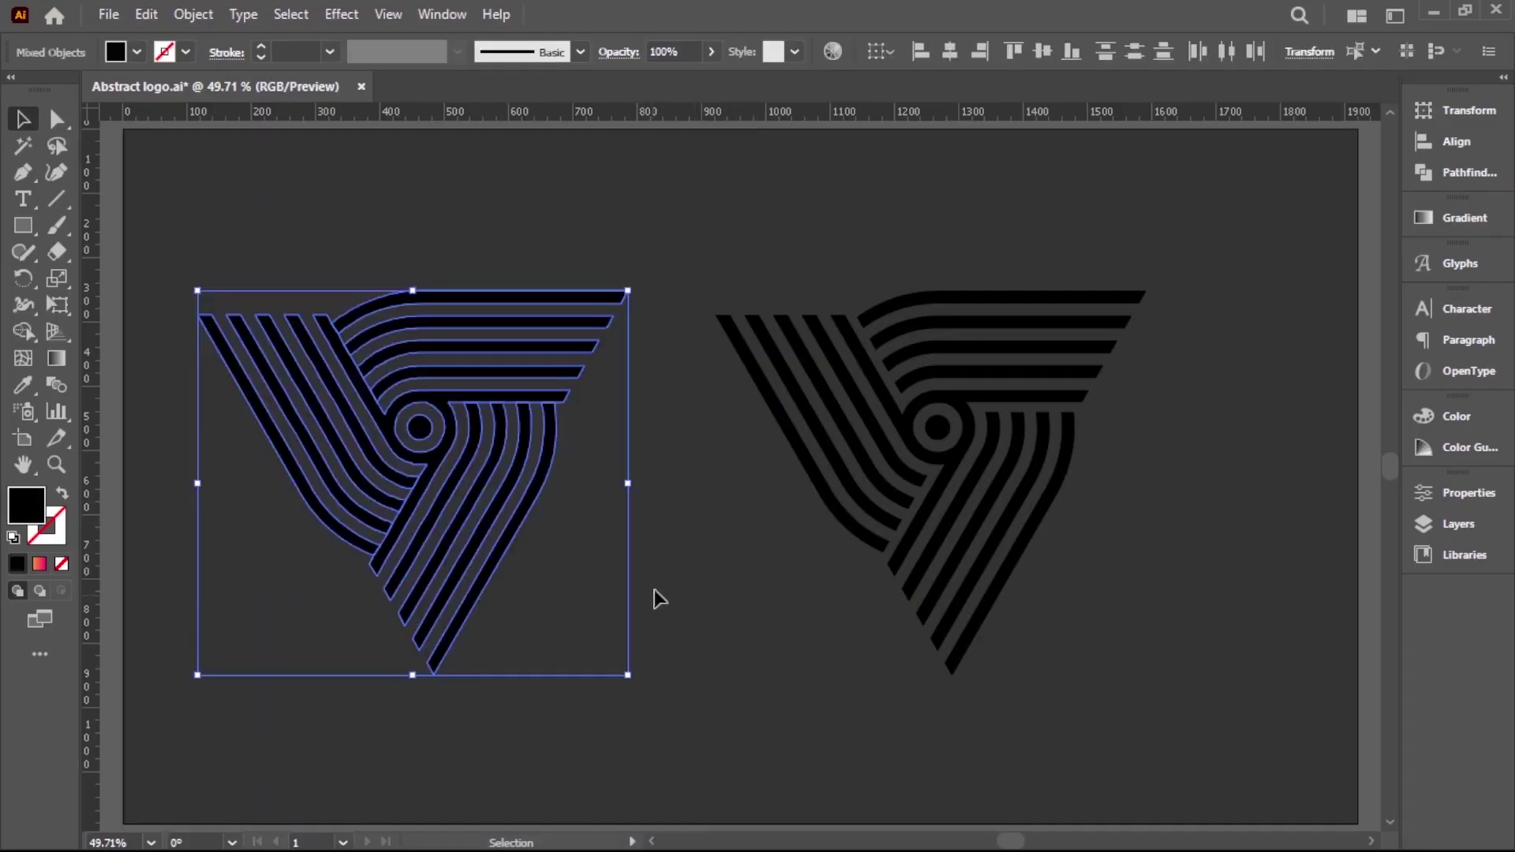
click(726, 539)
- Apply the White, Black gradient preset to the whole right logo
drag(746, 325, 1152, 637)
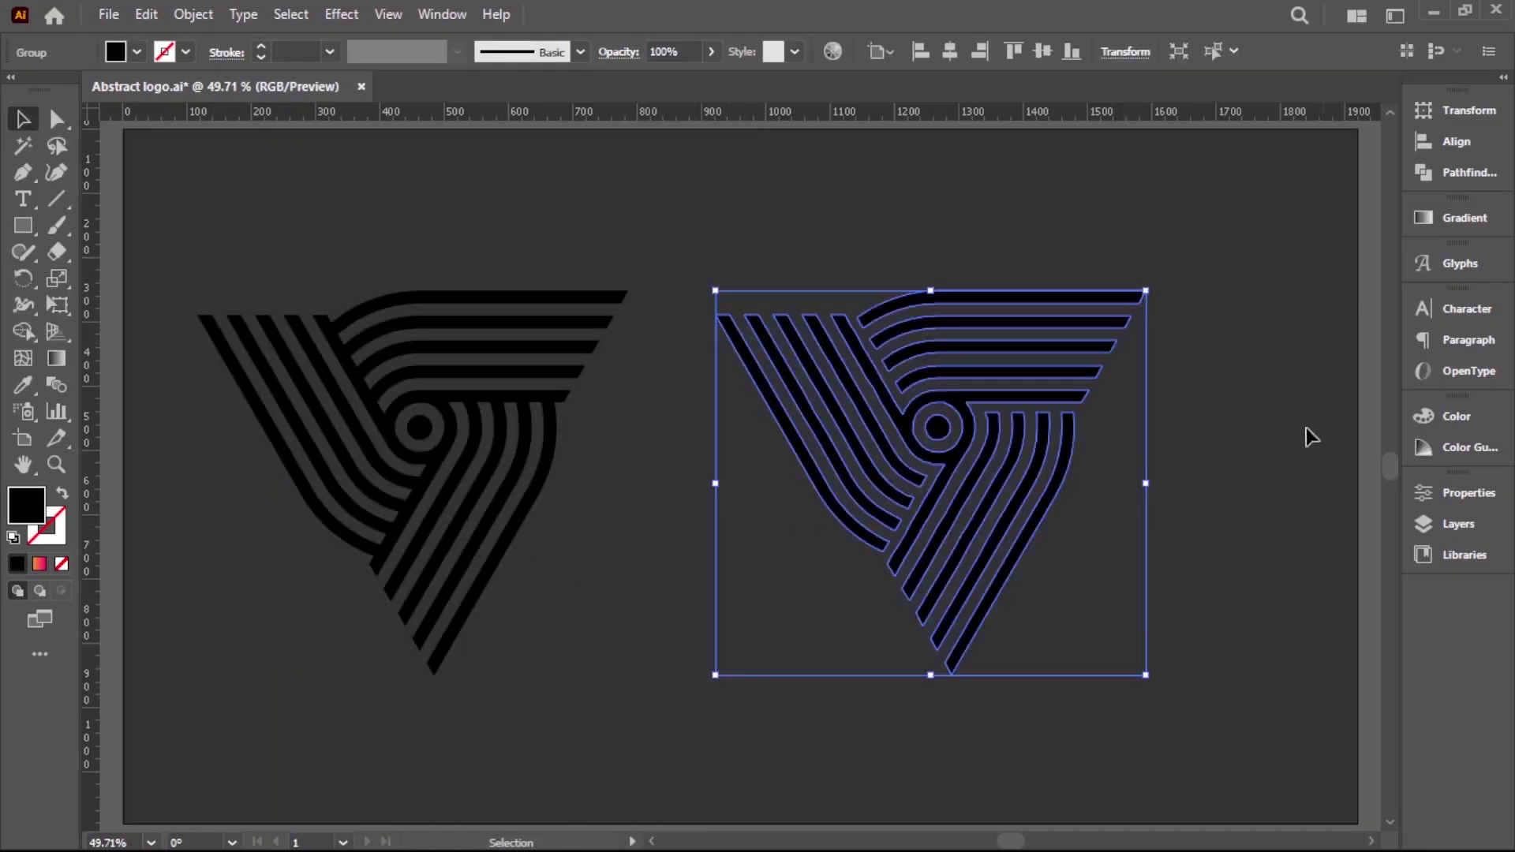
click(1465, 219)
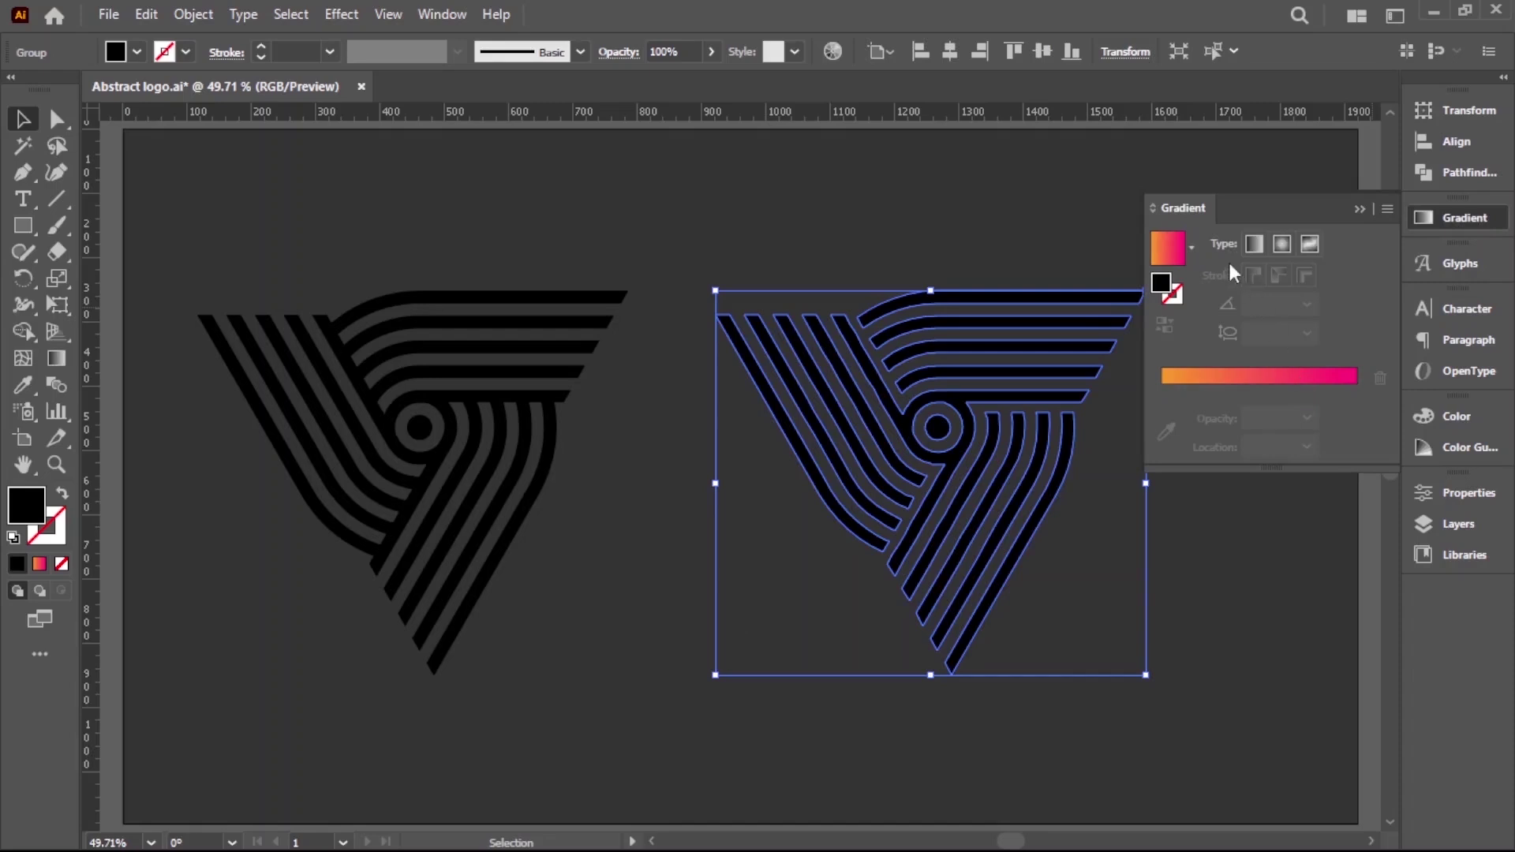
click(1192, 248)
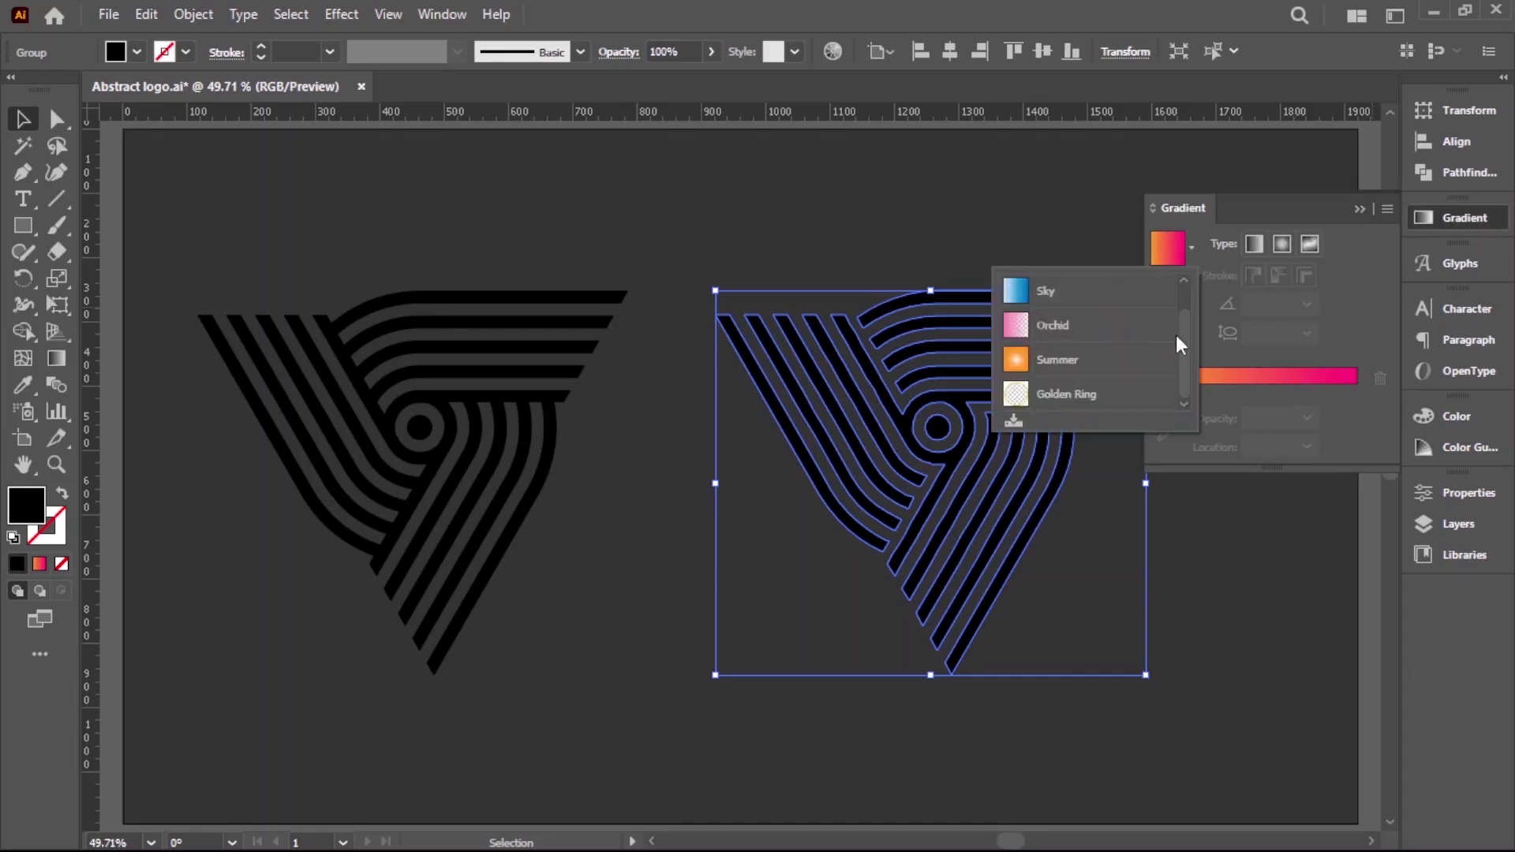
scroll(1185, 347, up, 2)
click(1092, 299)
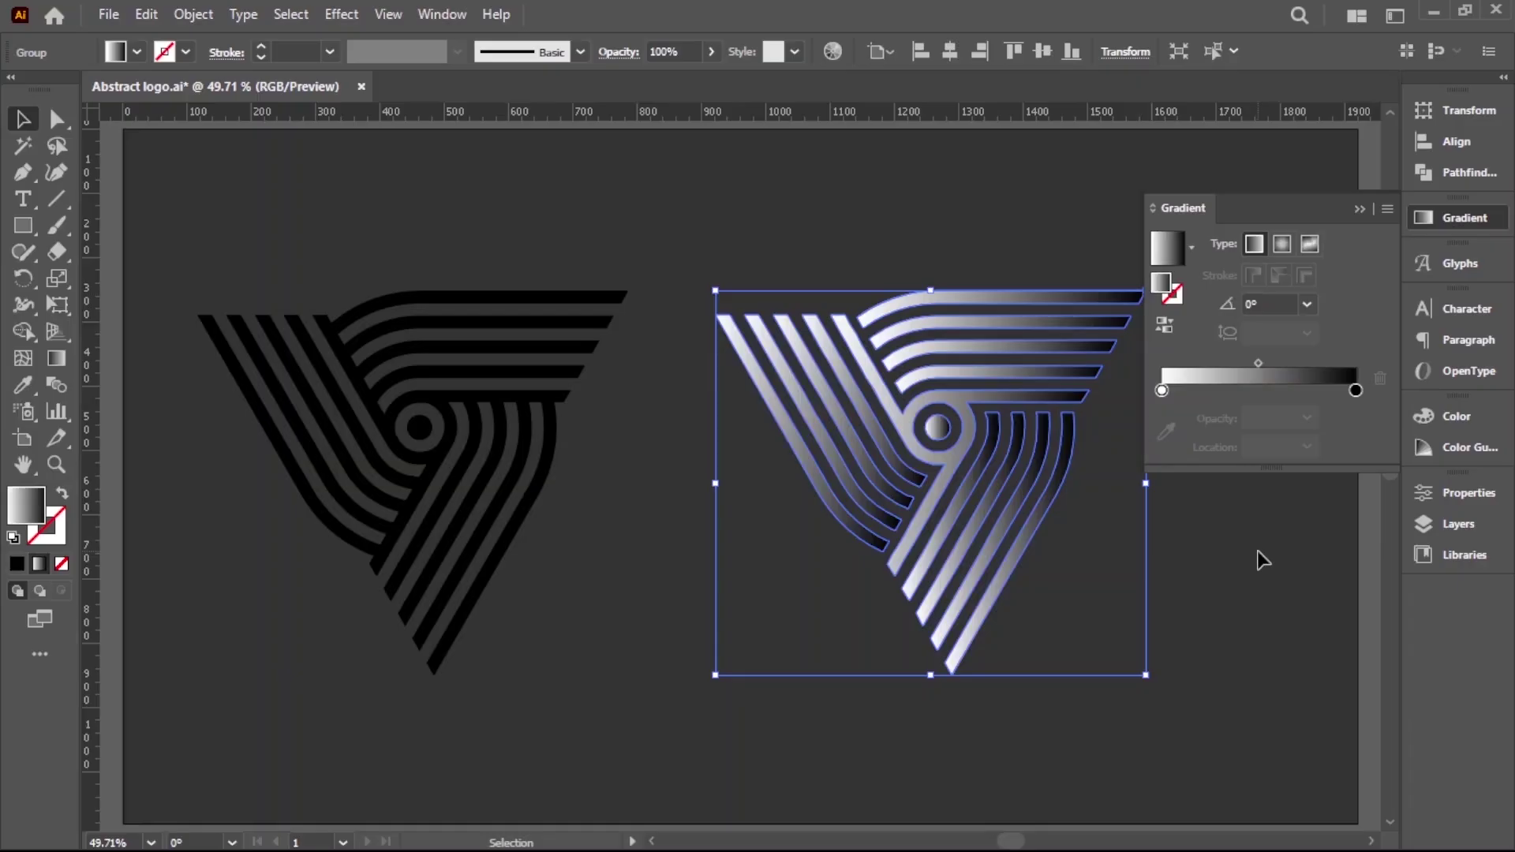
- Change the gradient's black stop to dark grey and move the midpoint toward the dark end
double_click(1356, 390)
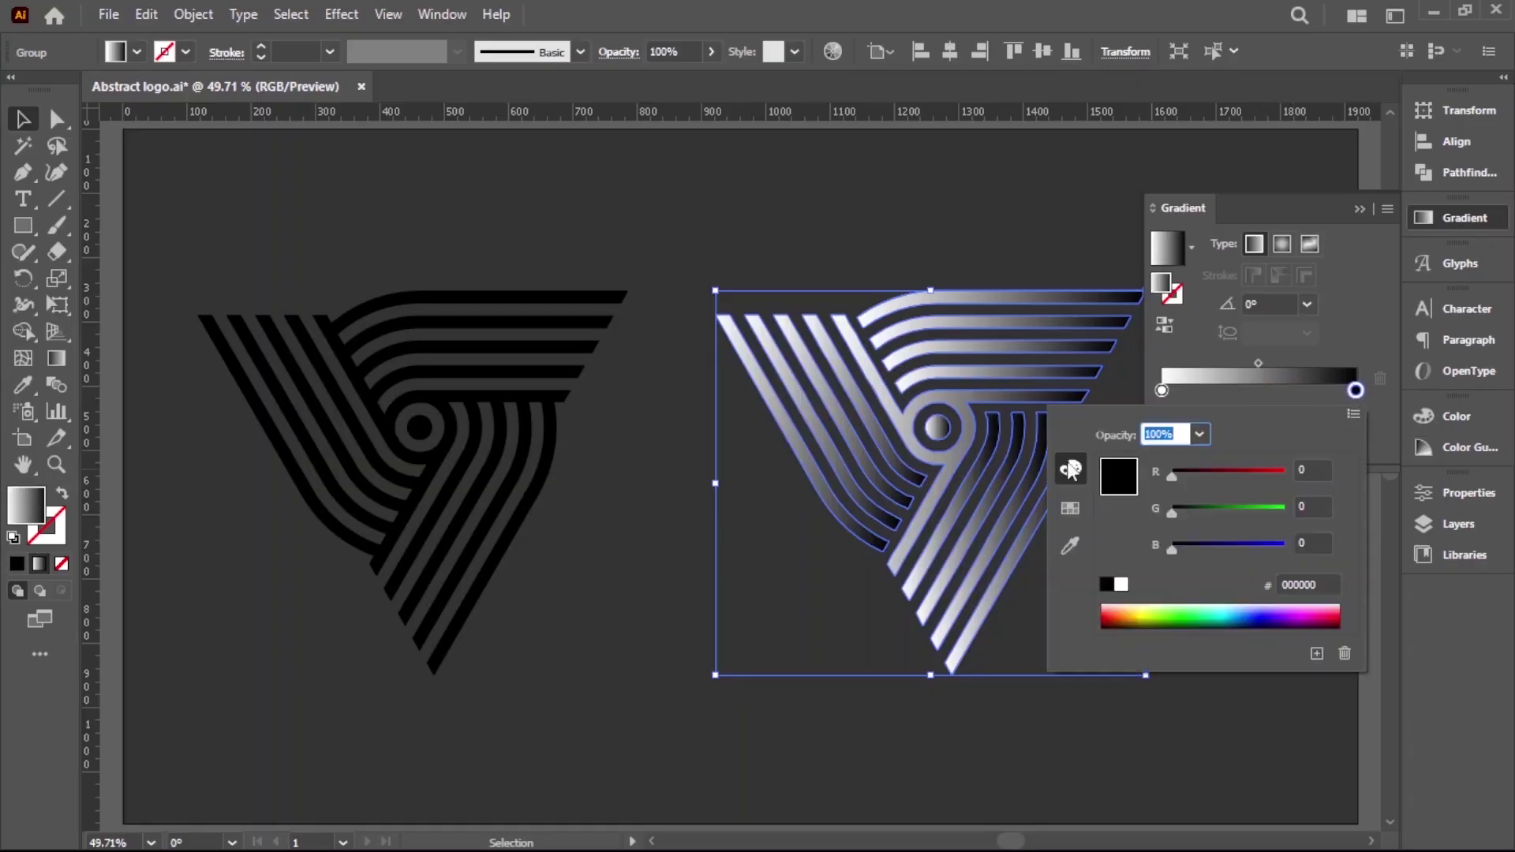
click(1071, 509)
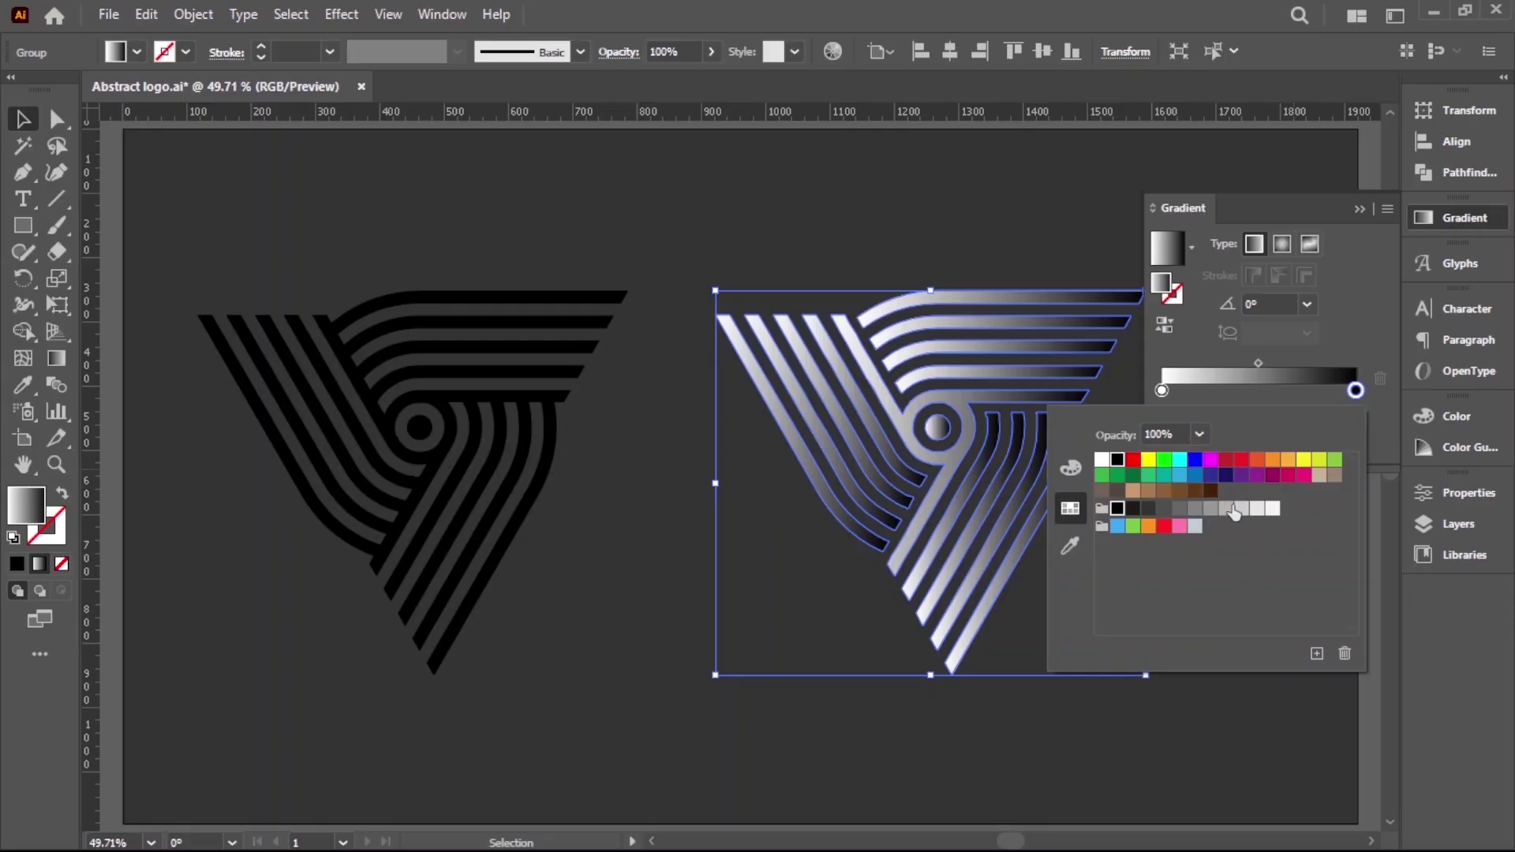
click(1179, 509)
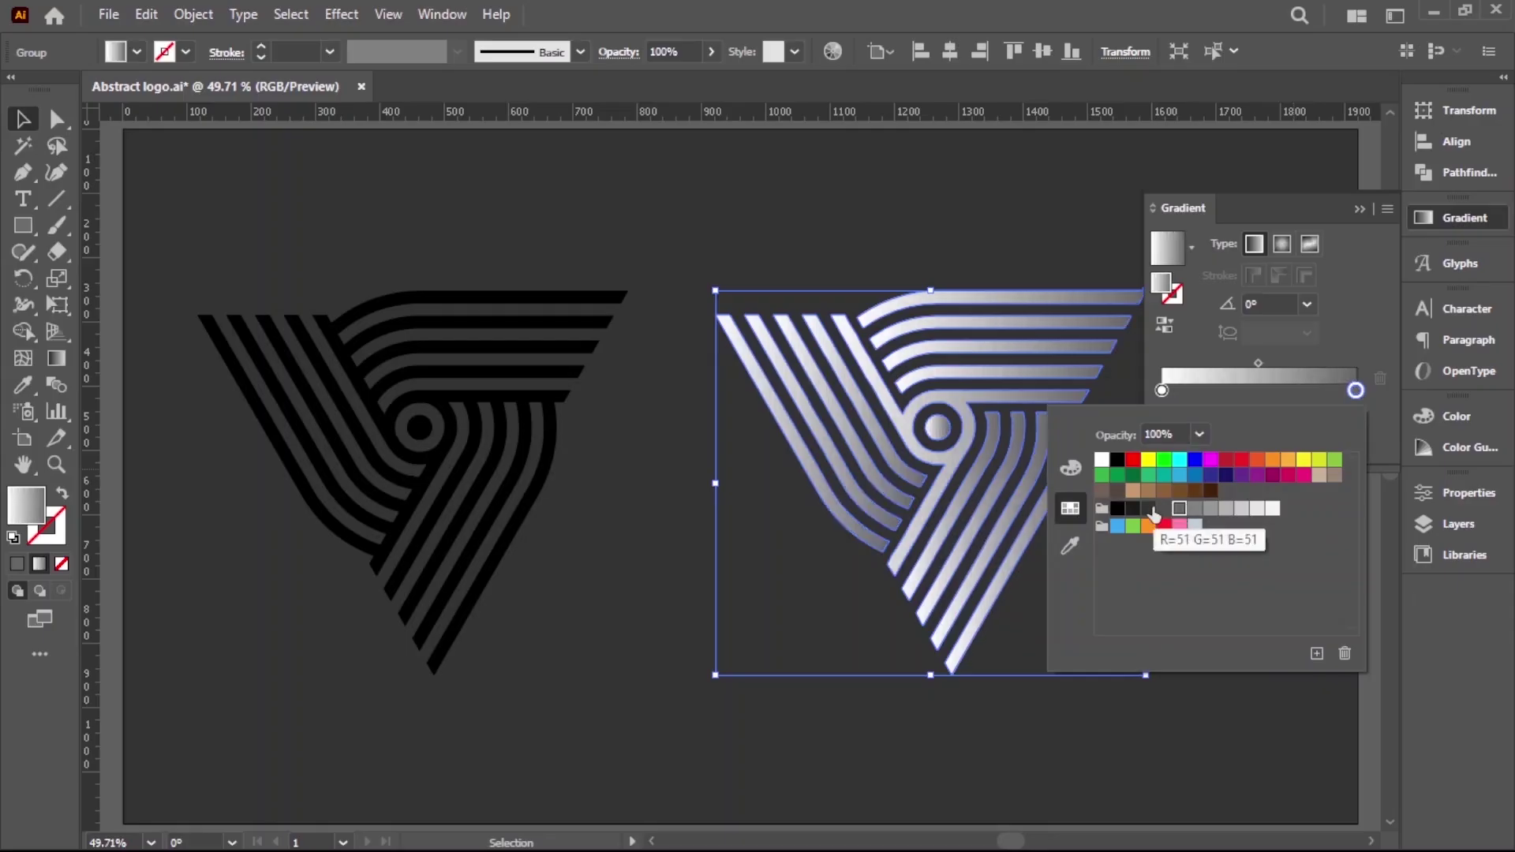
click(1164, 510)
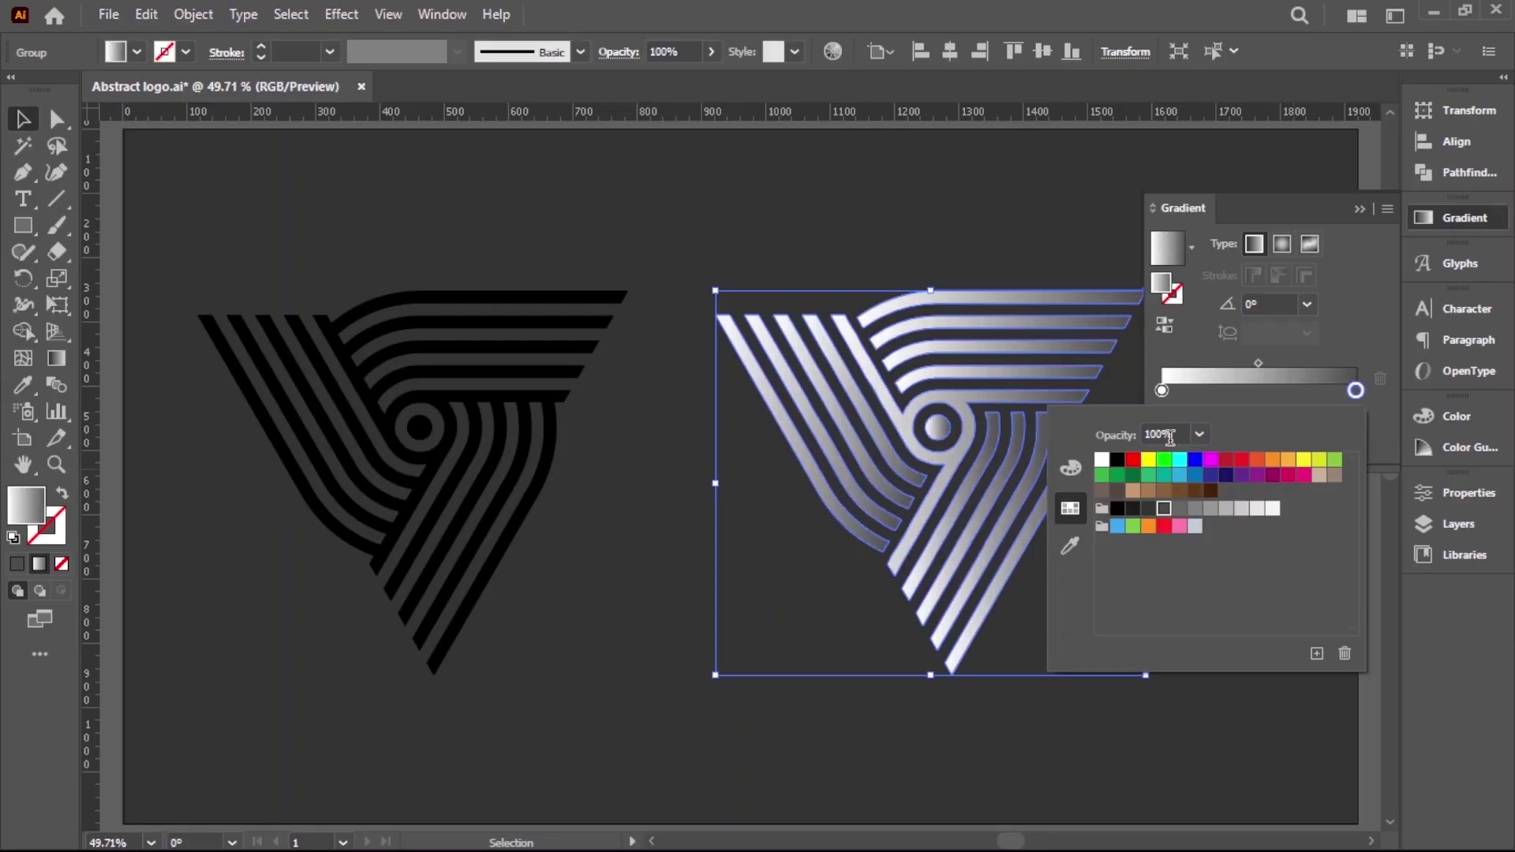
key(Escape)
click(1162, 391)
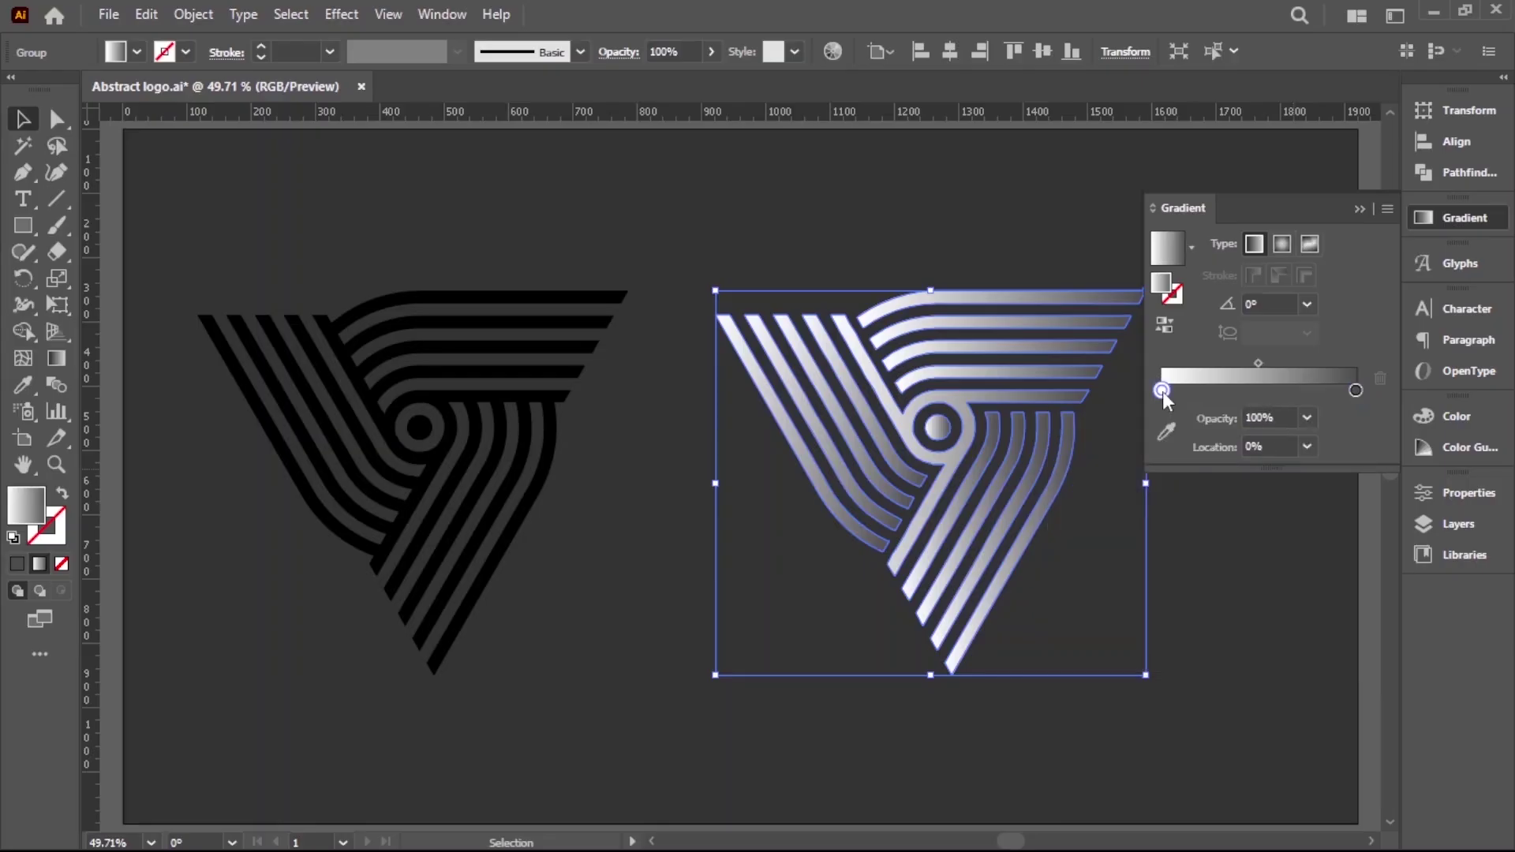
drag(1261, 363, 1300, 363)
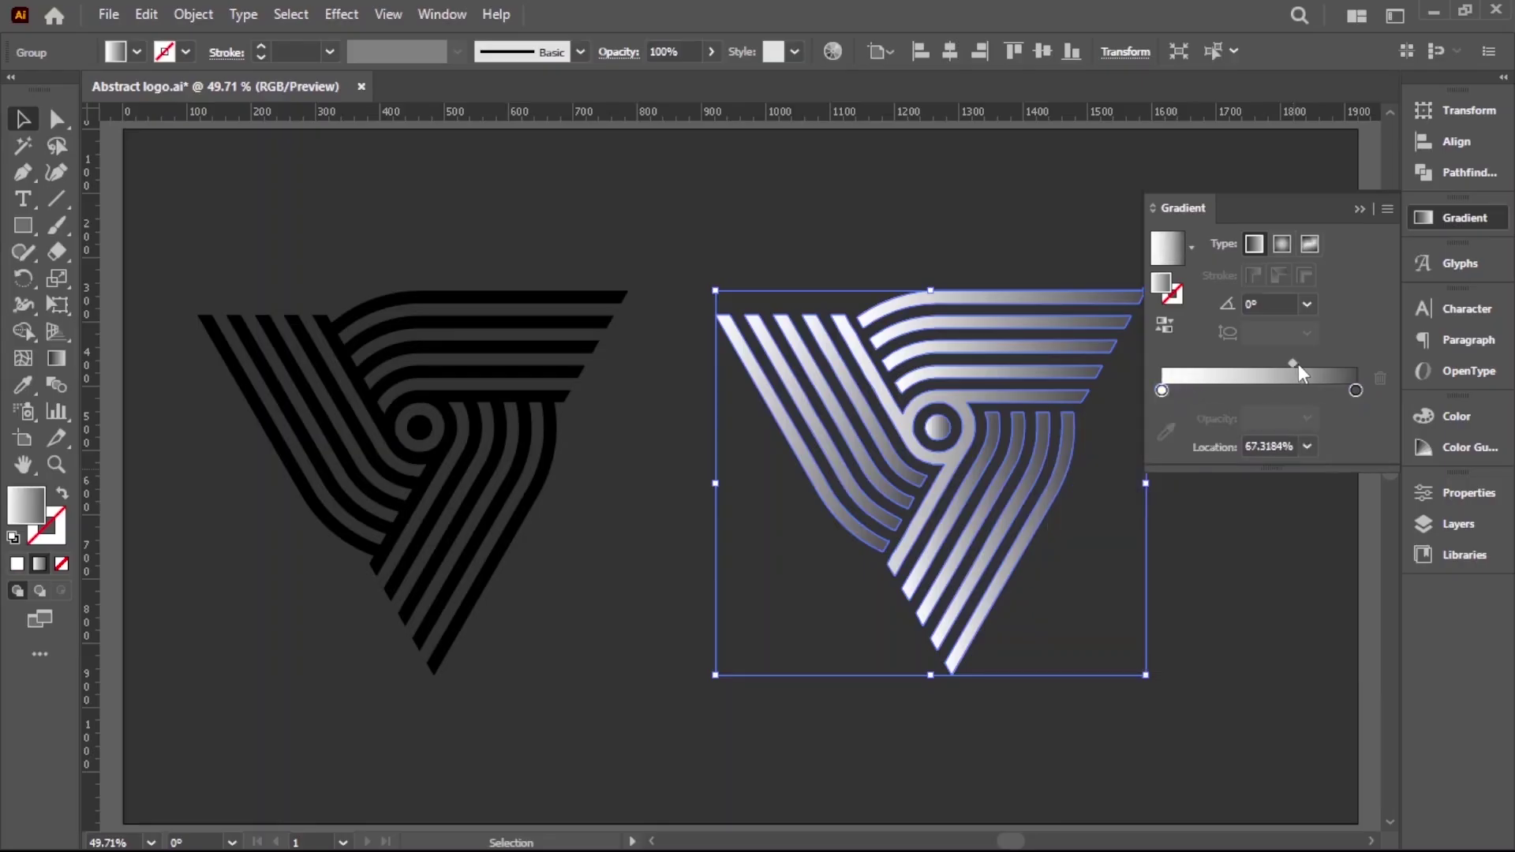
drag(1292, 365, 1305, 363)
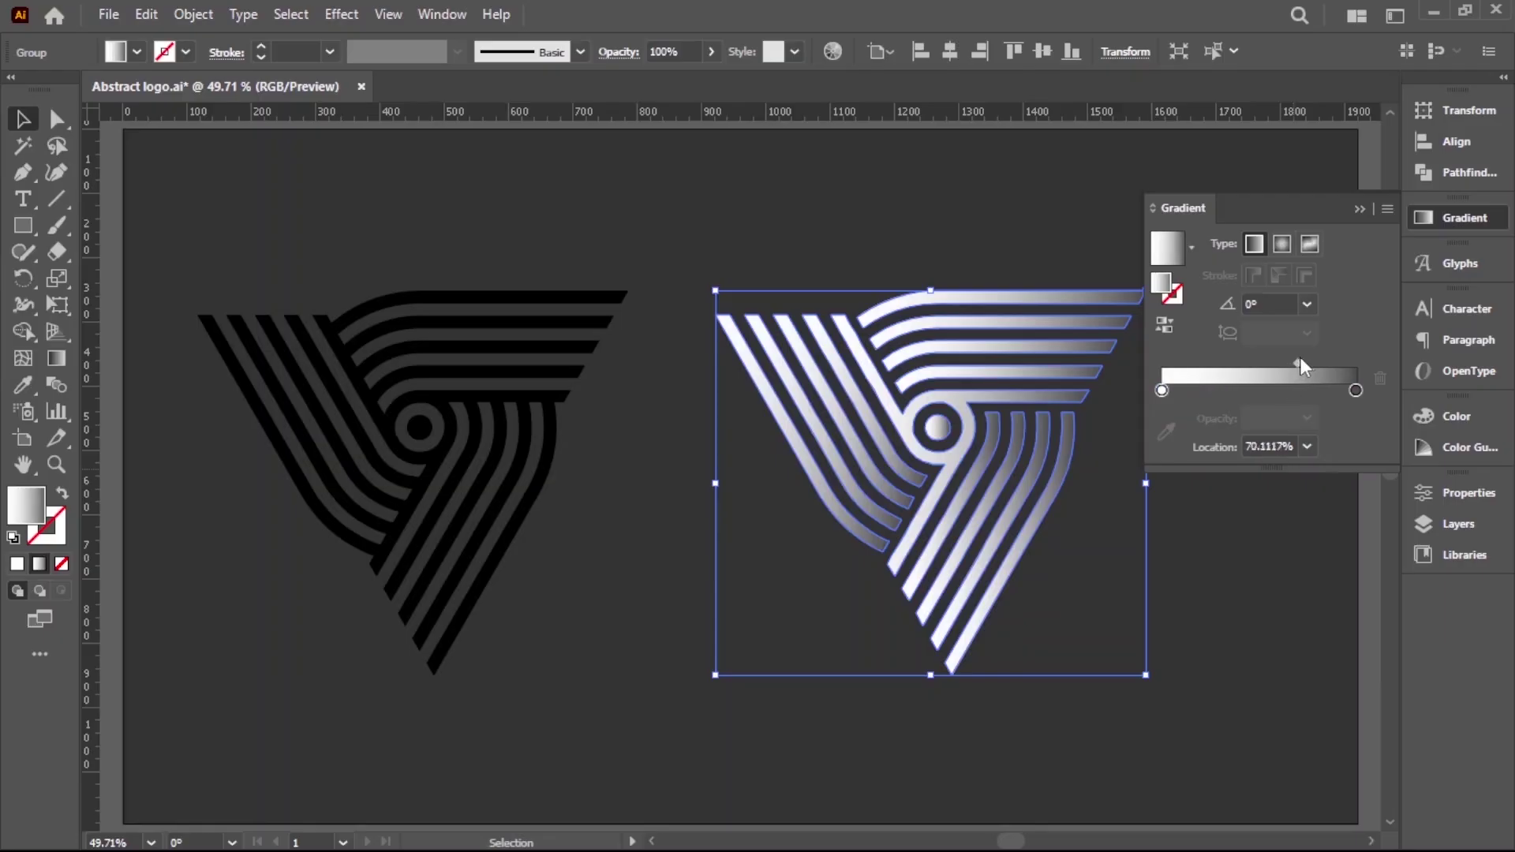
click(1132, 549)
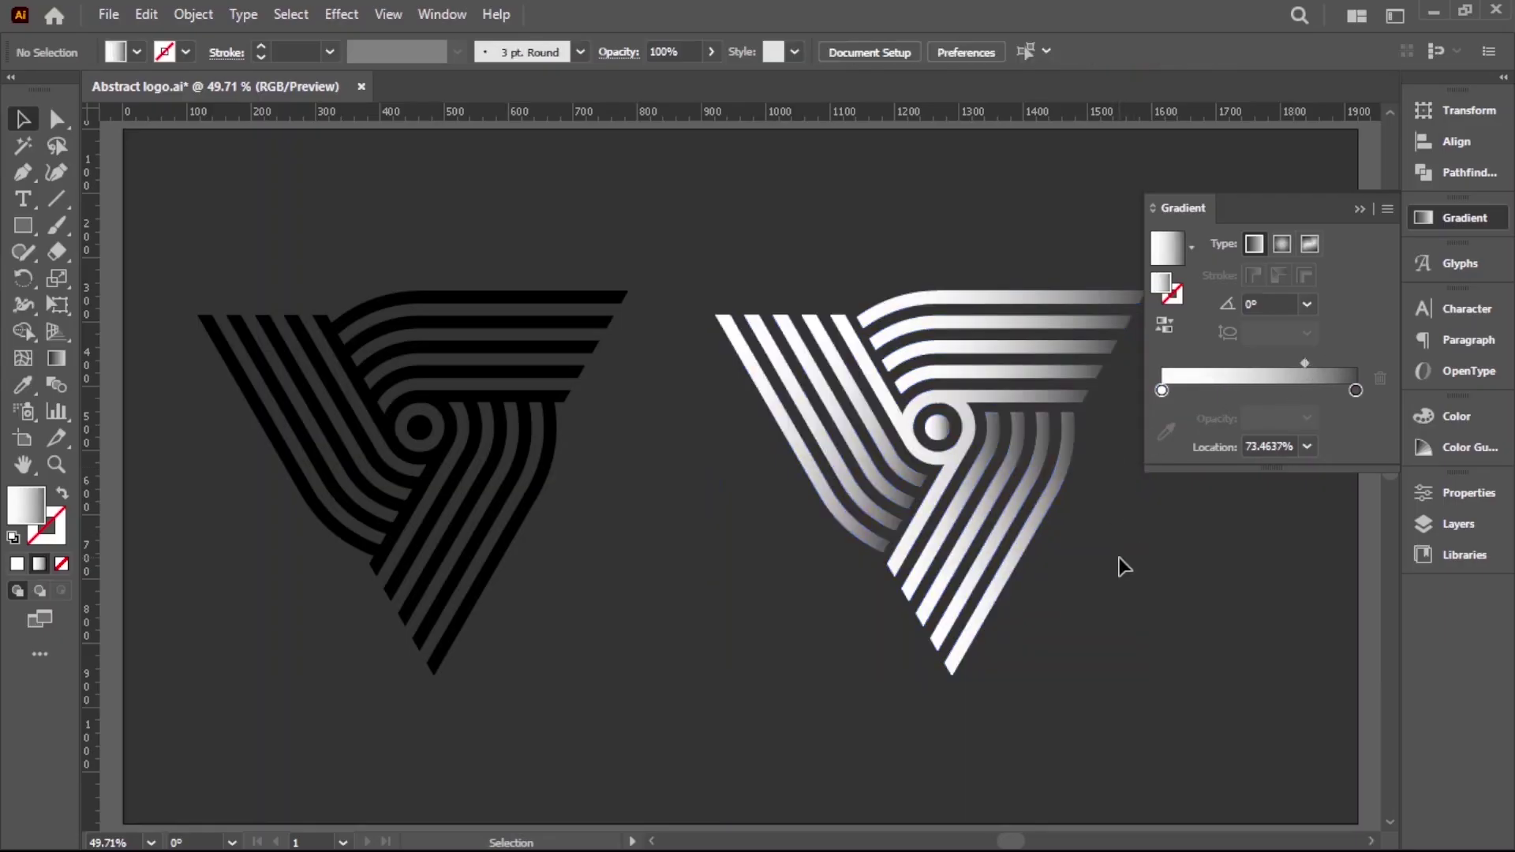
- Ungroup the right logo into its separate parts
click(1360, 210)
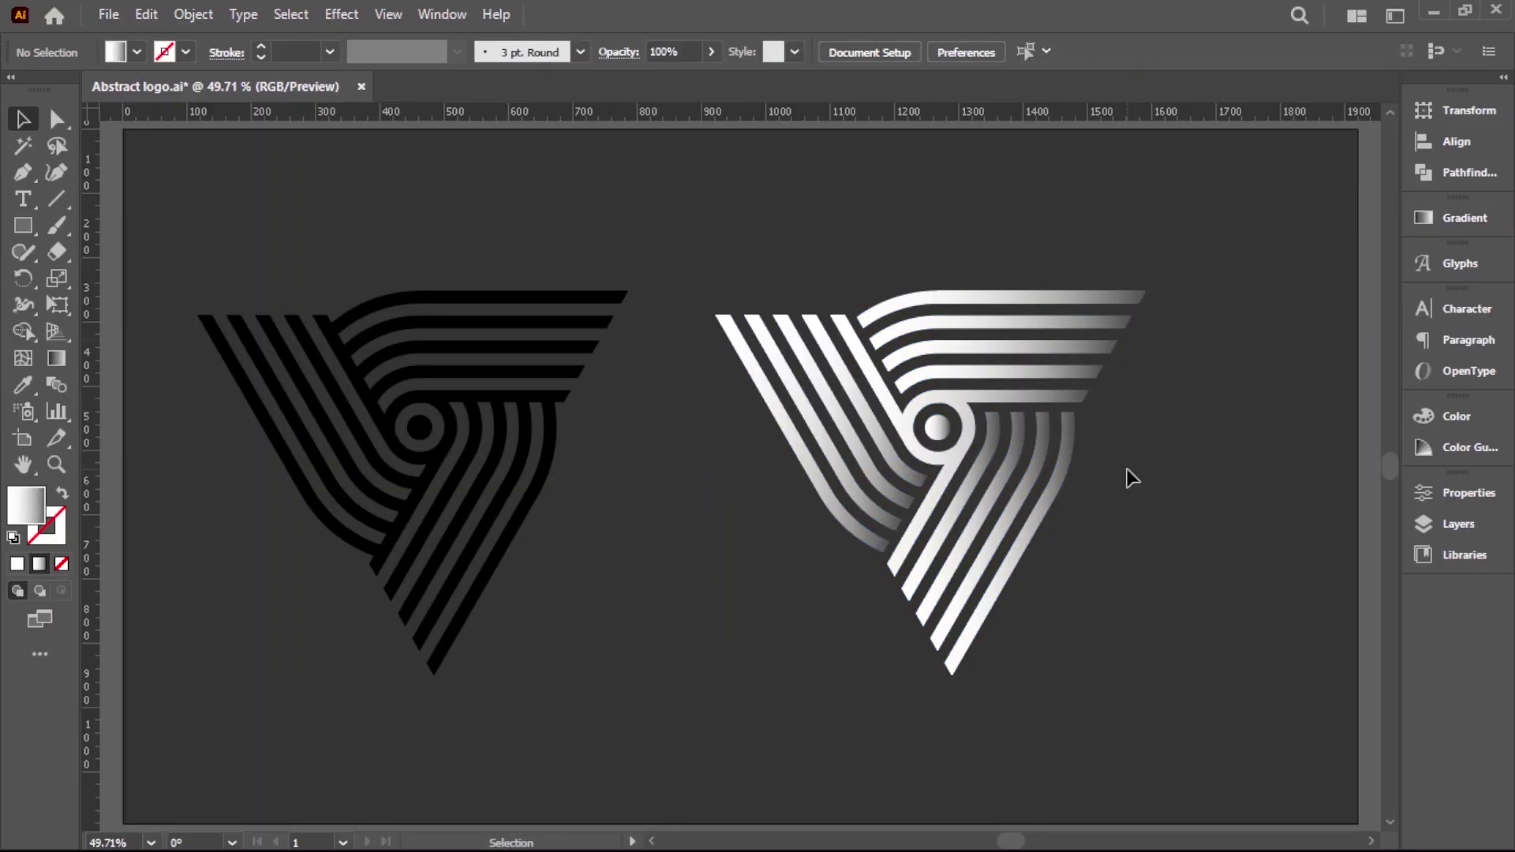
click(1054, 294)
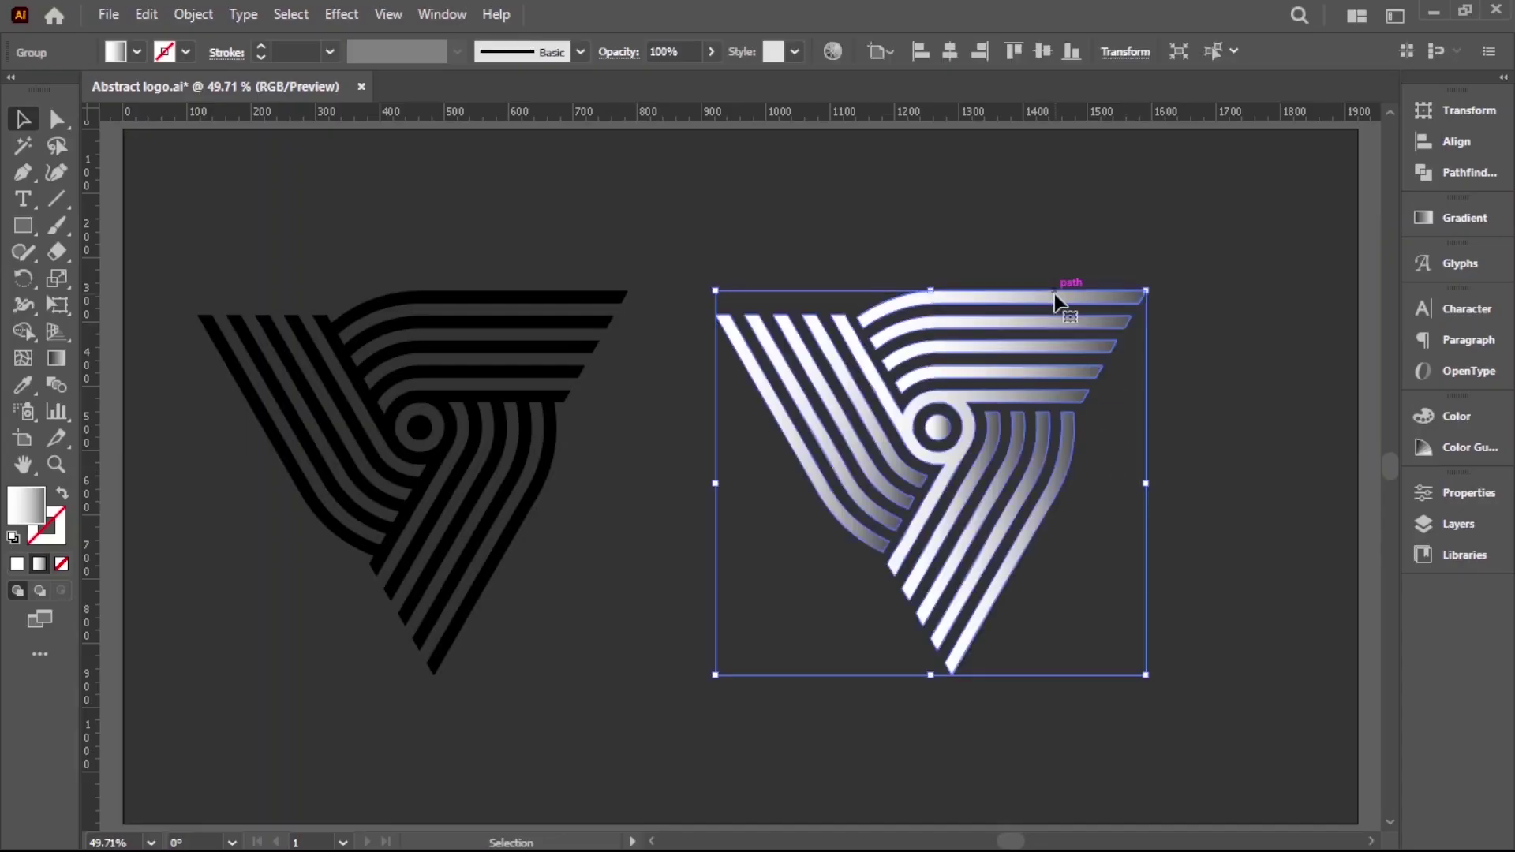
right_click(1055, 294)
click(1121, 518)
click(1160, 387)
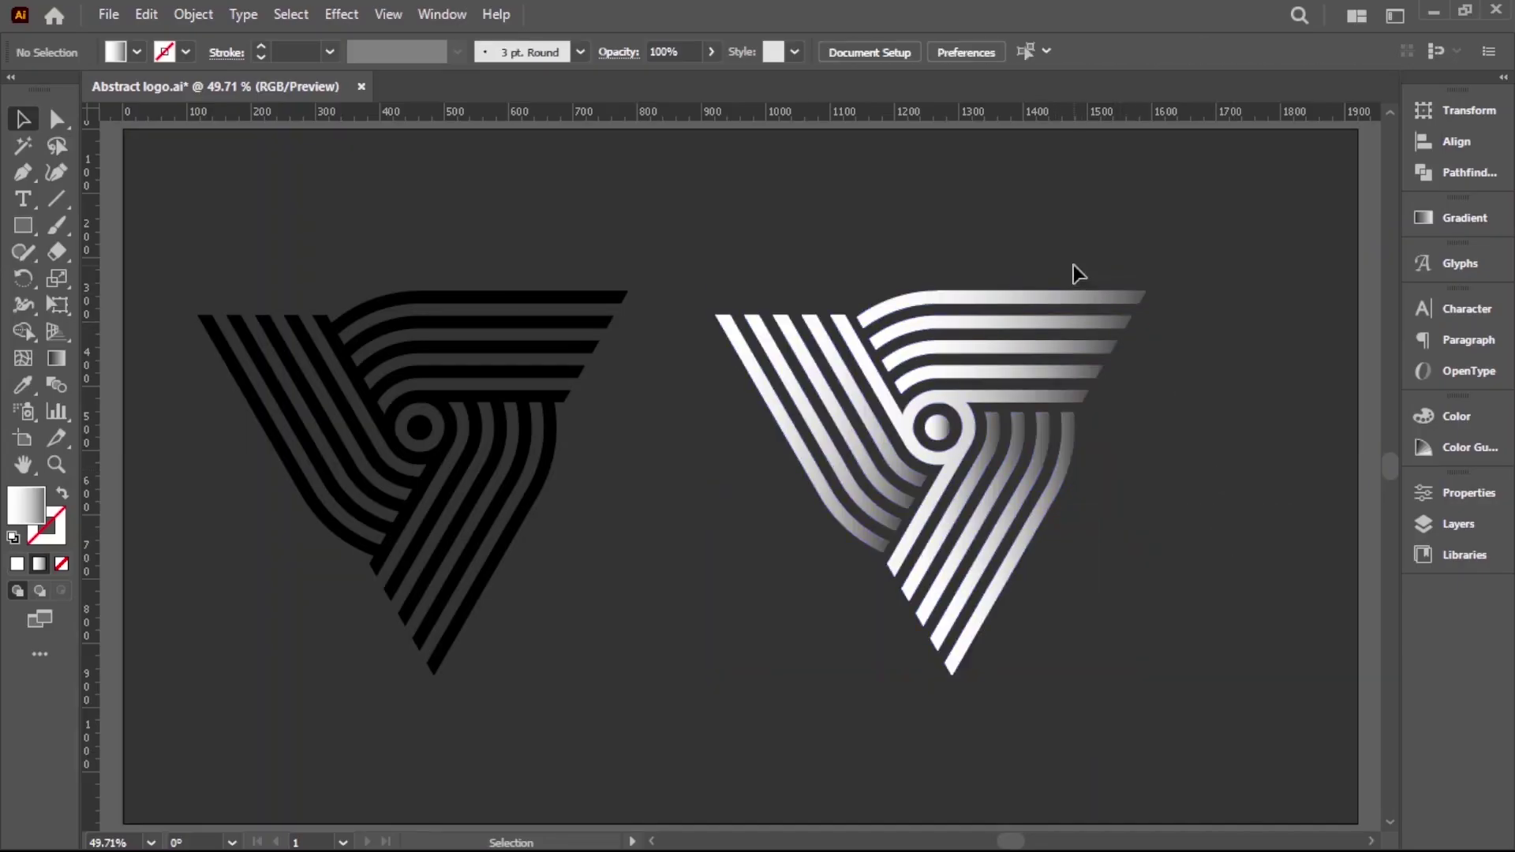
- Drag one gradient right to left across the right logo's upper stripes
click(1127, 362)
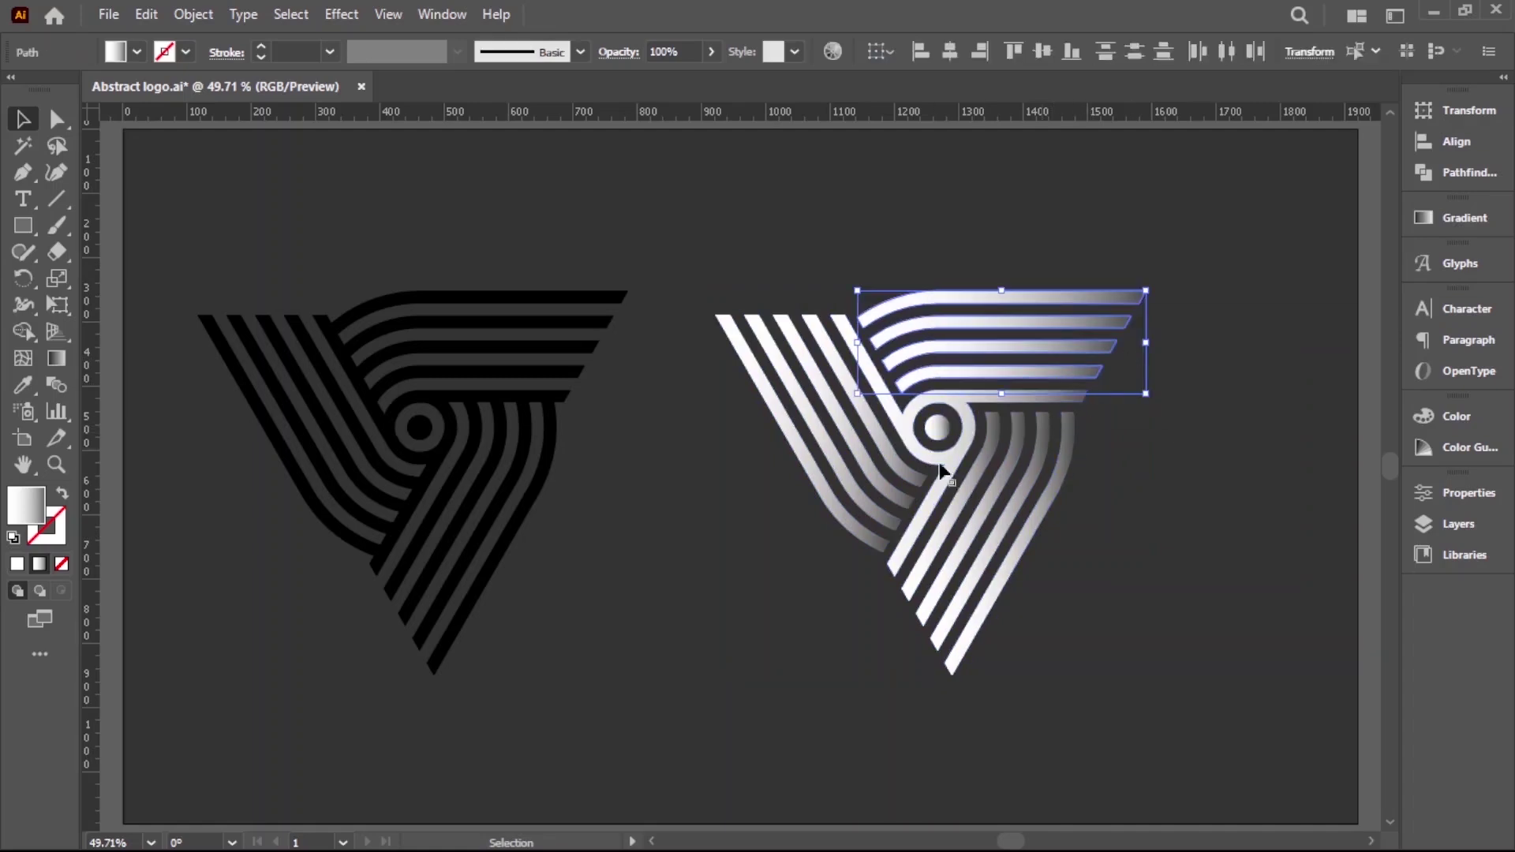
click(67, 361)
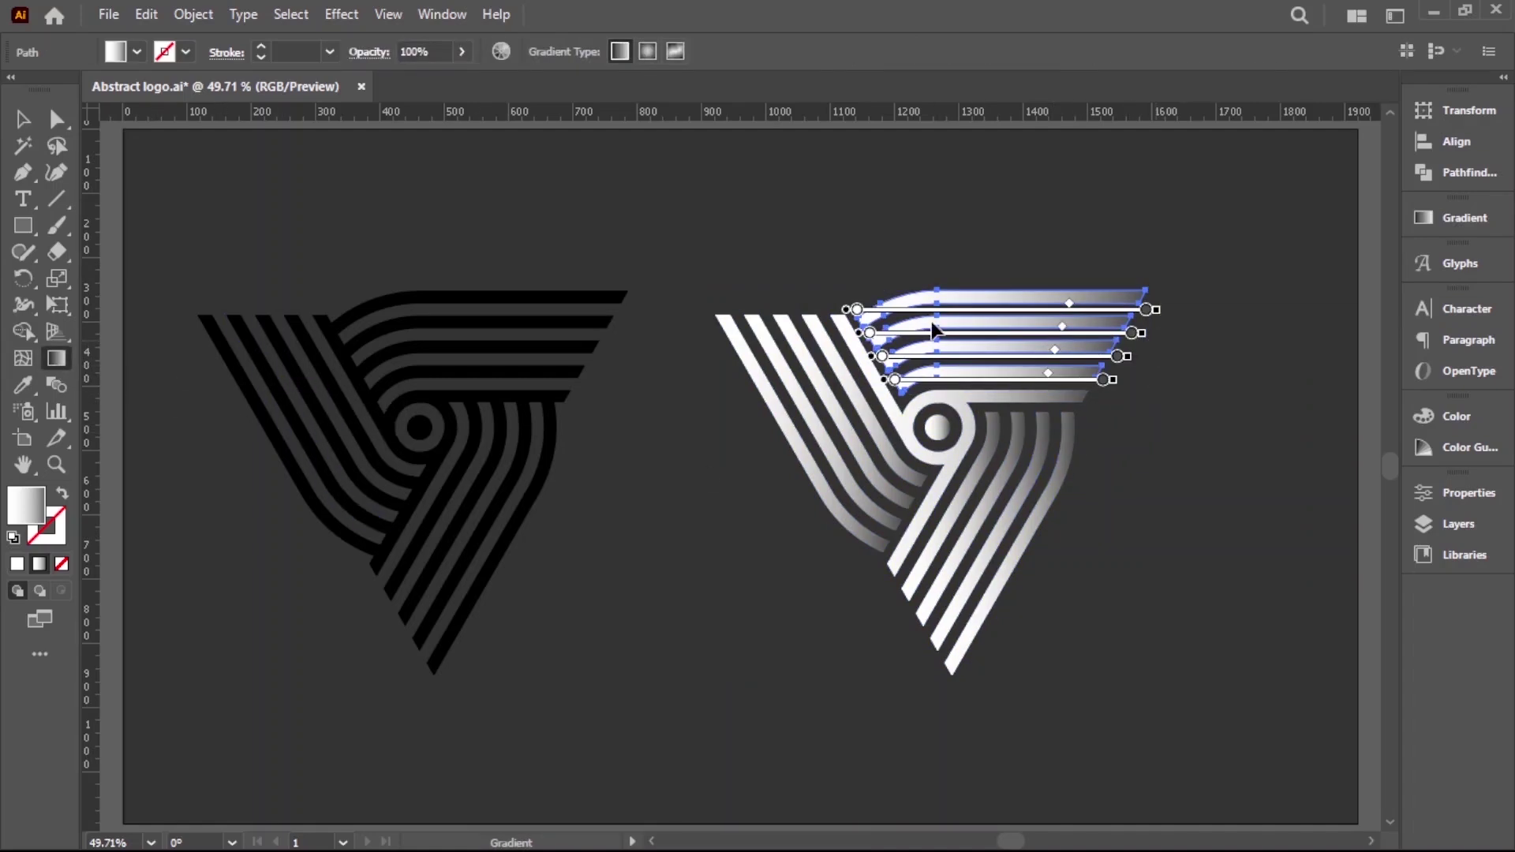
drag(1165, 329, 902, 329)
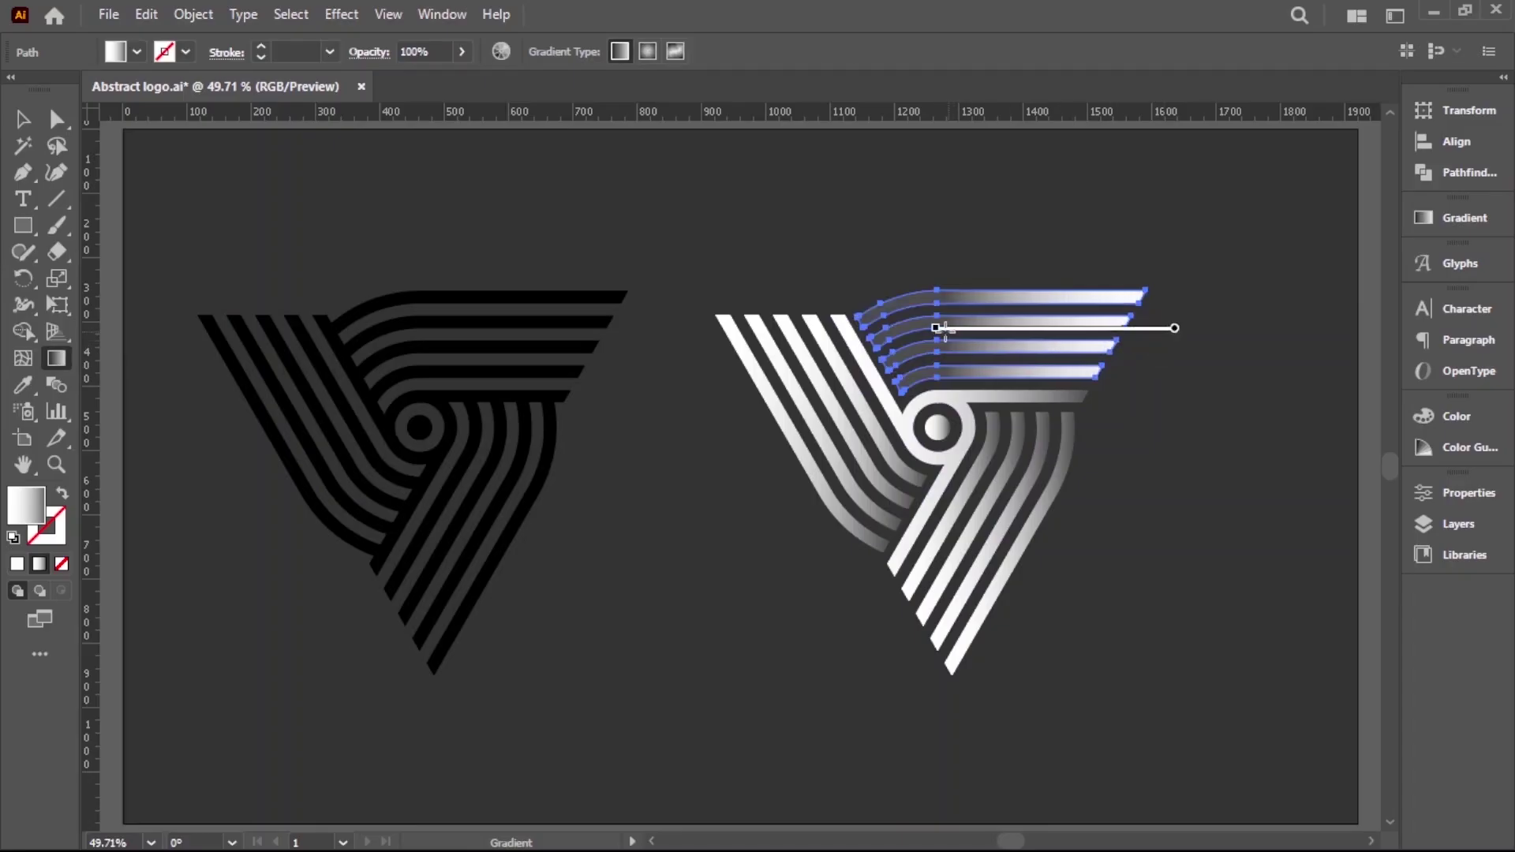
key(v)
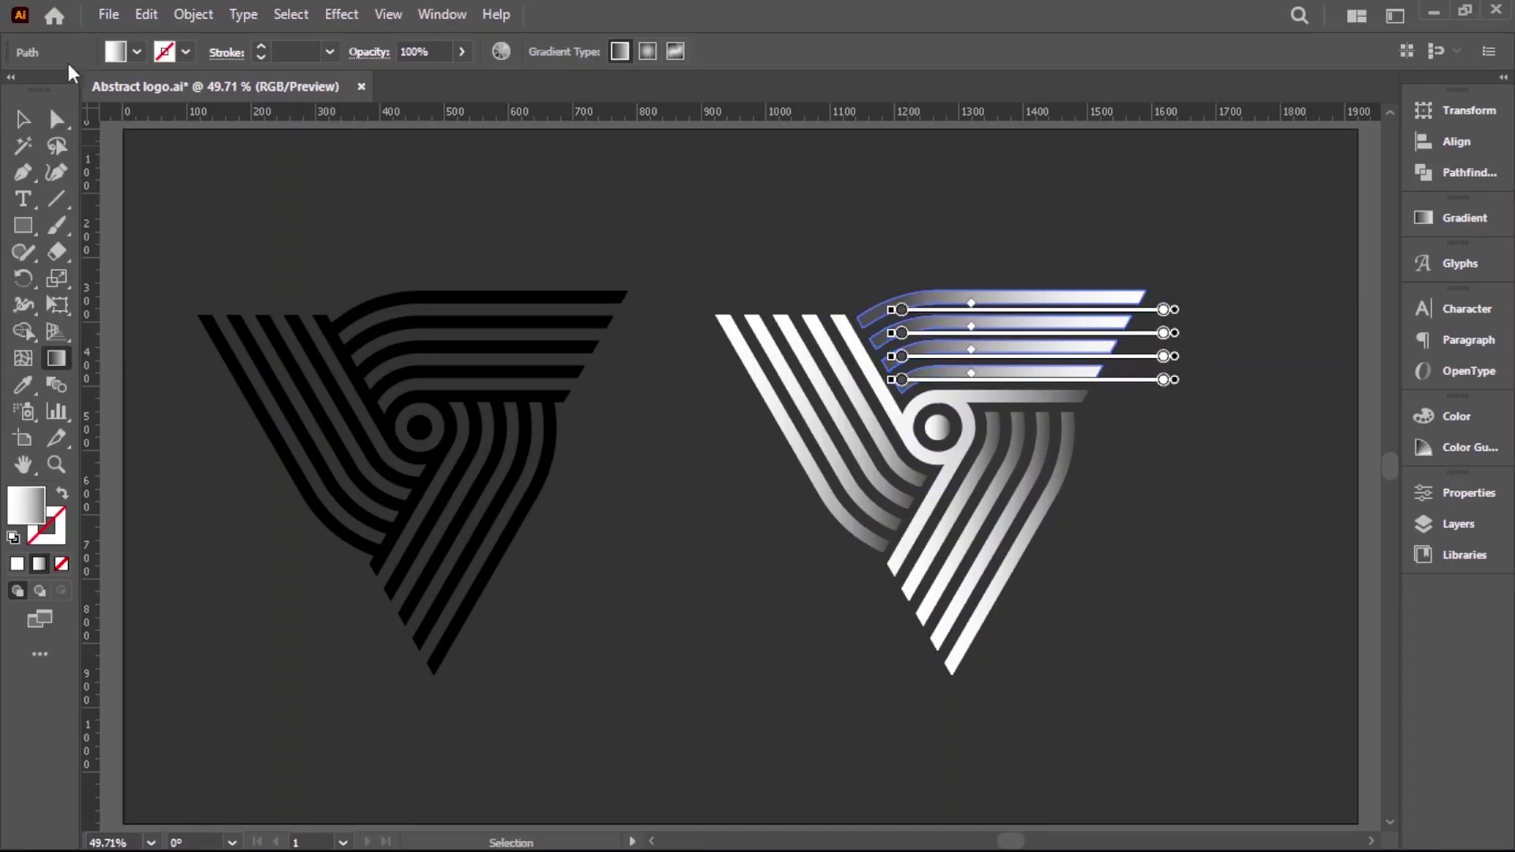
click(750, 601)
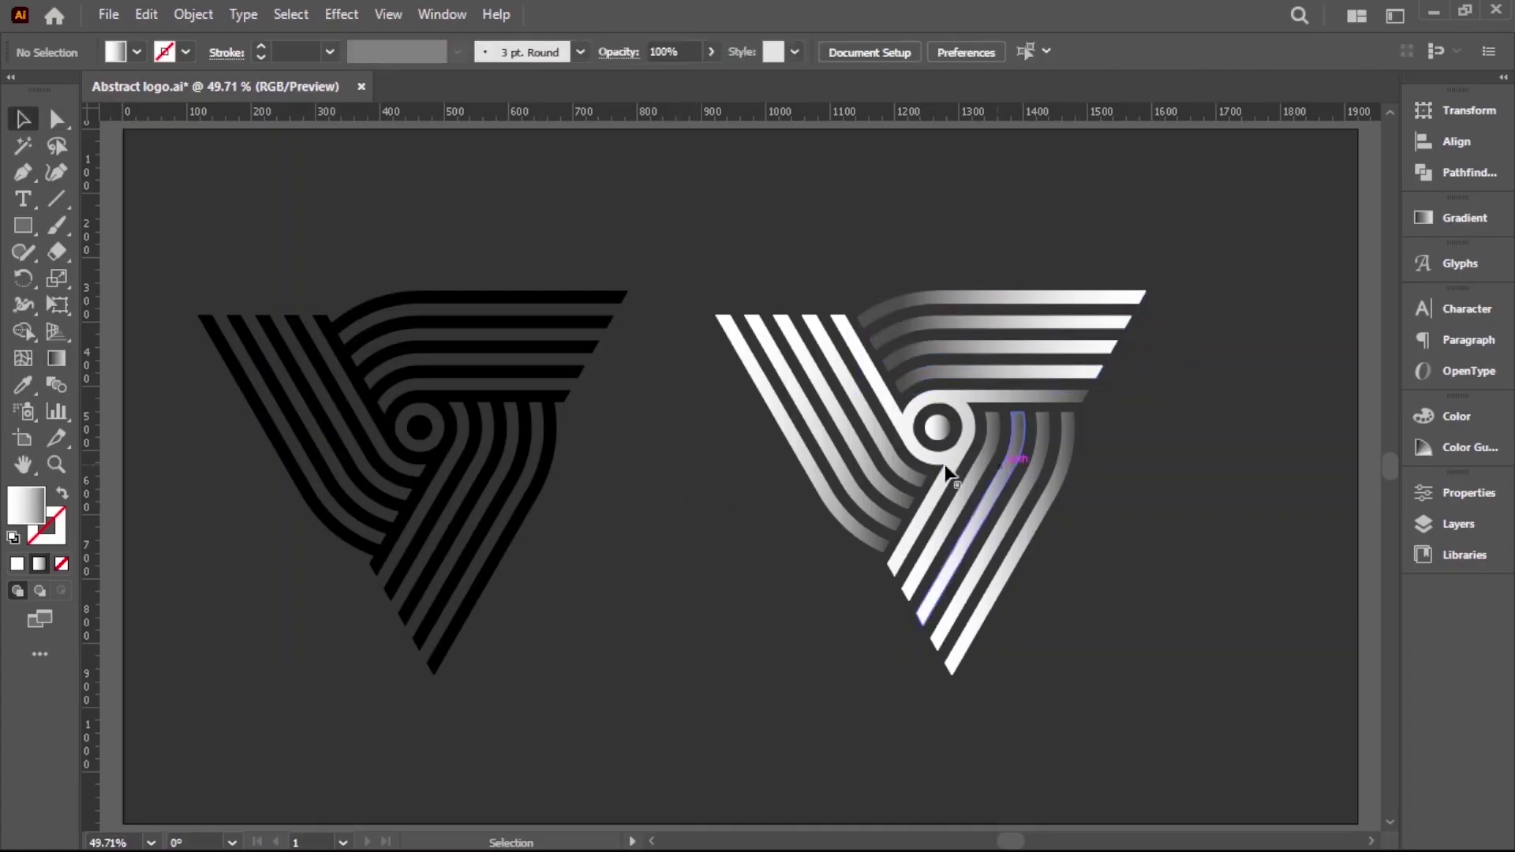
- Run the gradient diagonally along the right logo's left stripe group
drag(701, 289, 821, 383)
click(67, 360)
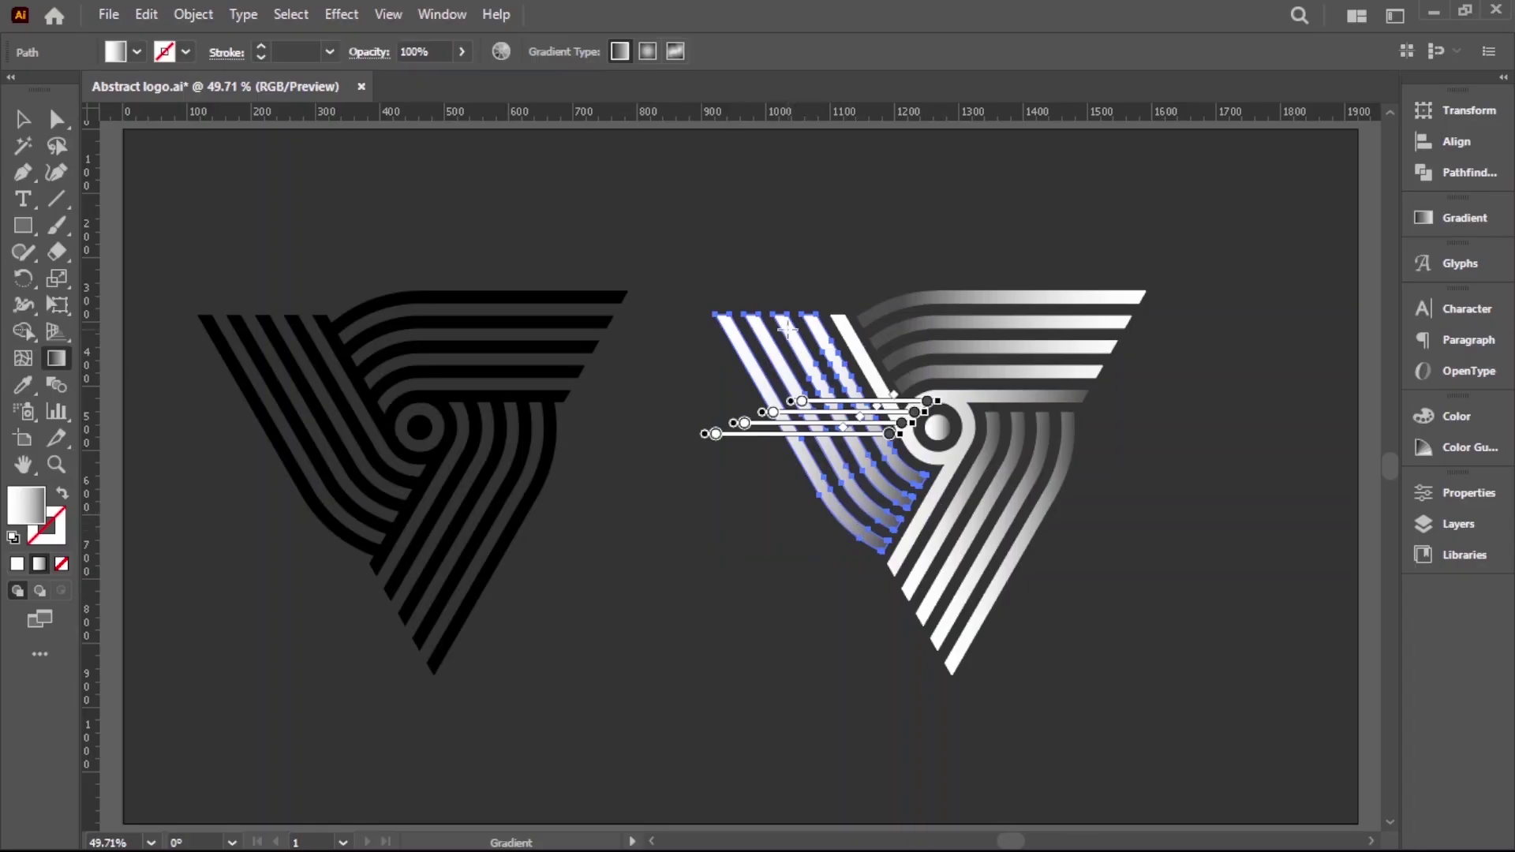
drag(780, 320, 898, 476)
click(22, 118)
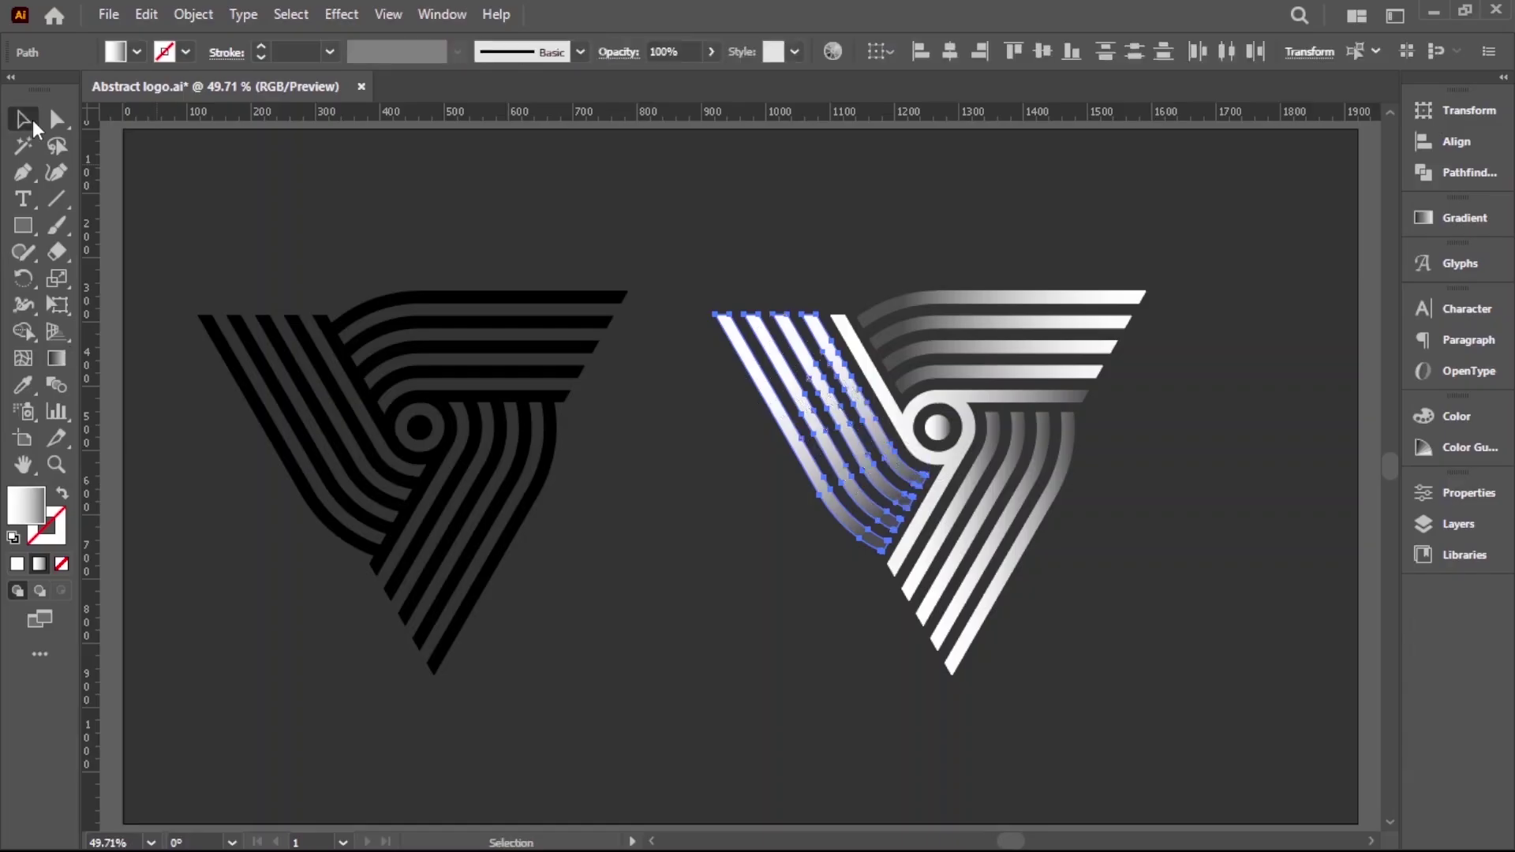
click(1166, 640)
- Run the gradient upward along each of the right logo's lower-right stripes
drag(1086, 604, 958, 557)
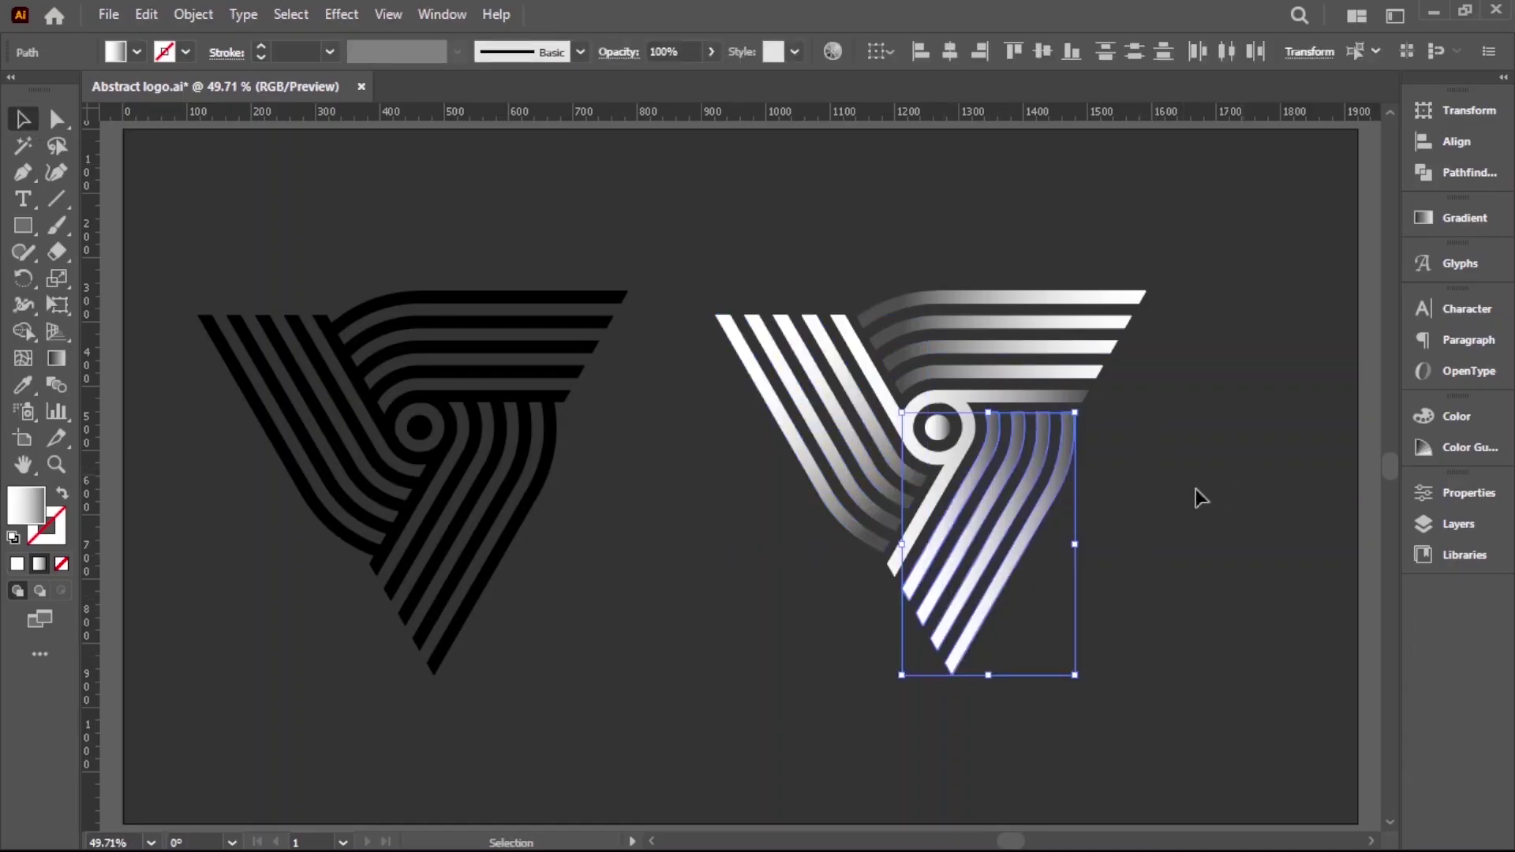
click(56, 358)
mouse_move(947, 663)
mouse_down()
mouse_move(1043, 457)
mouse_move(1043, 422)
mouse_up()
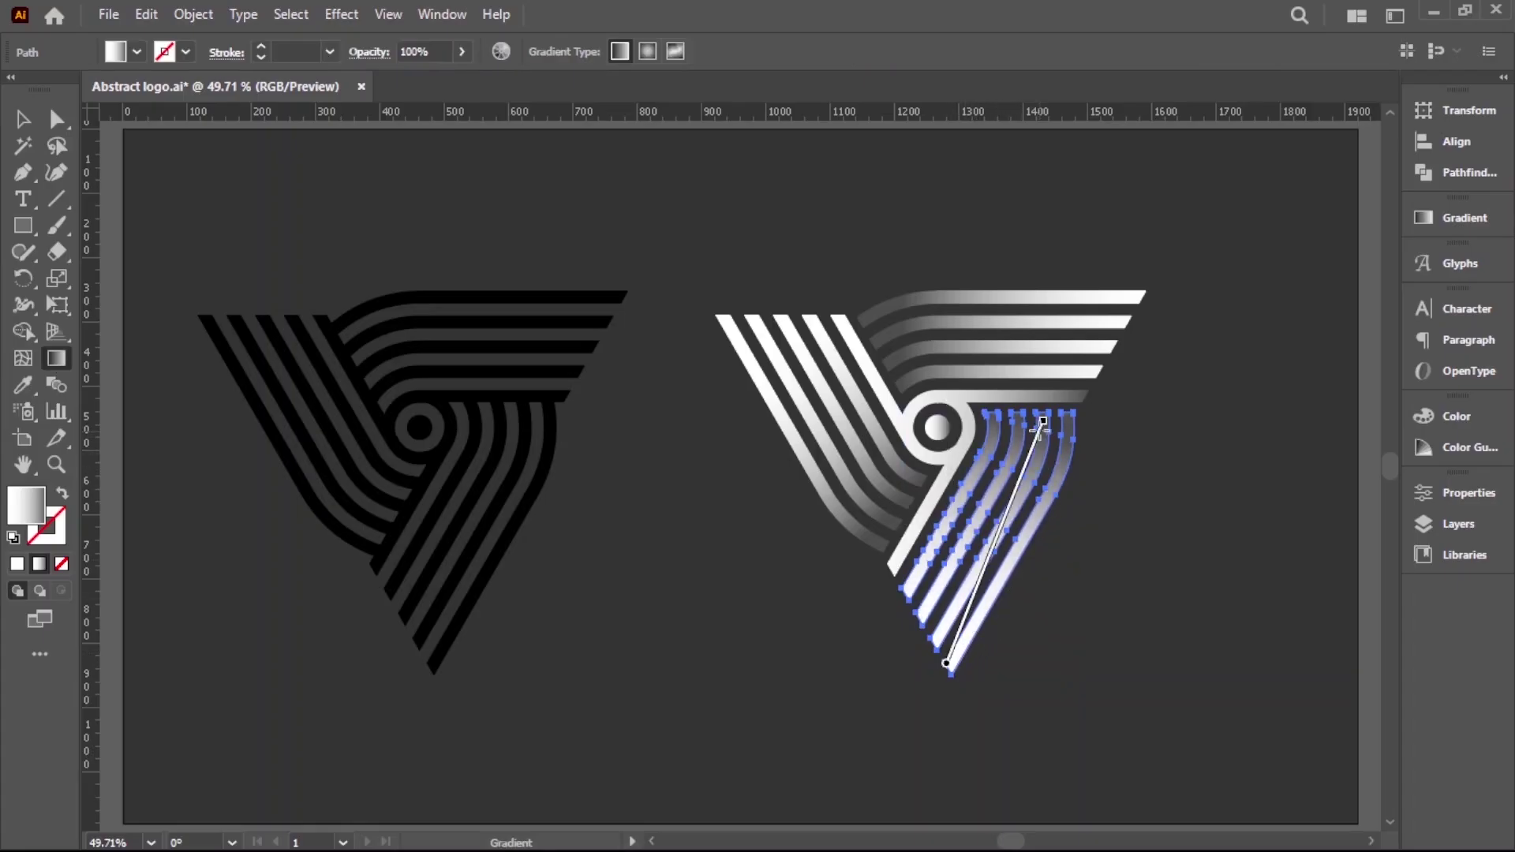
drag(1043, 422, 1046, 434)
click(22, 118)
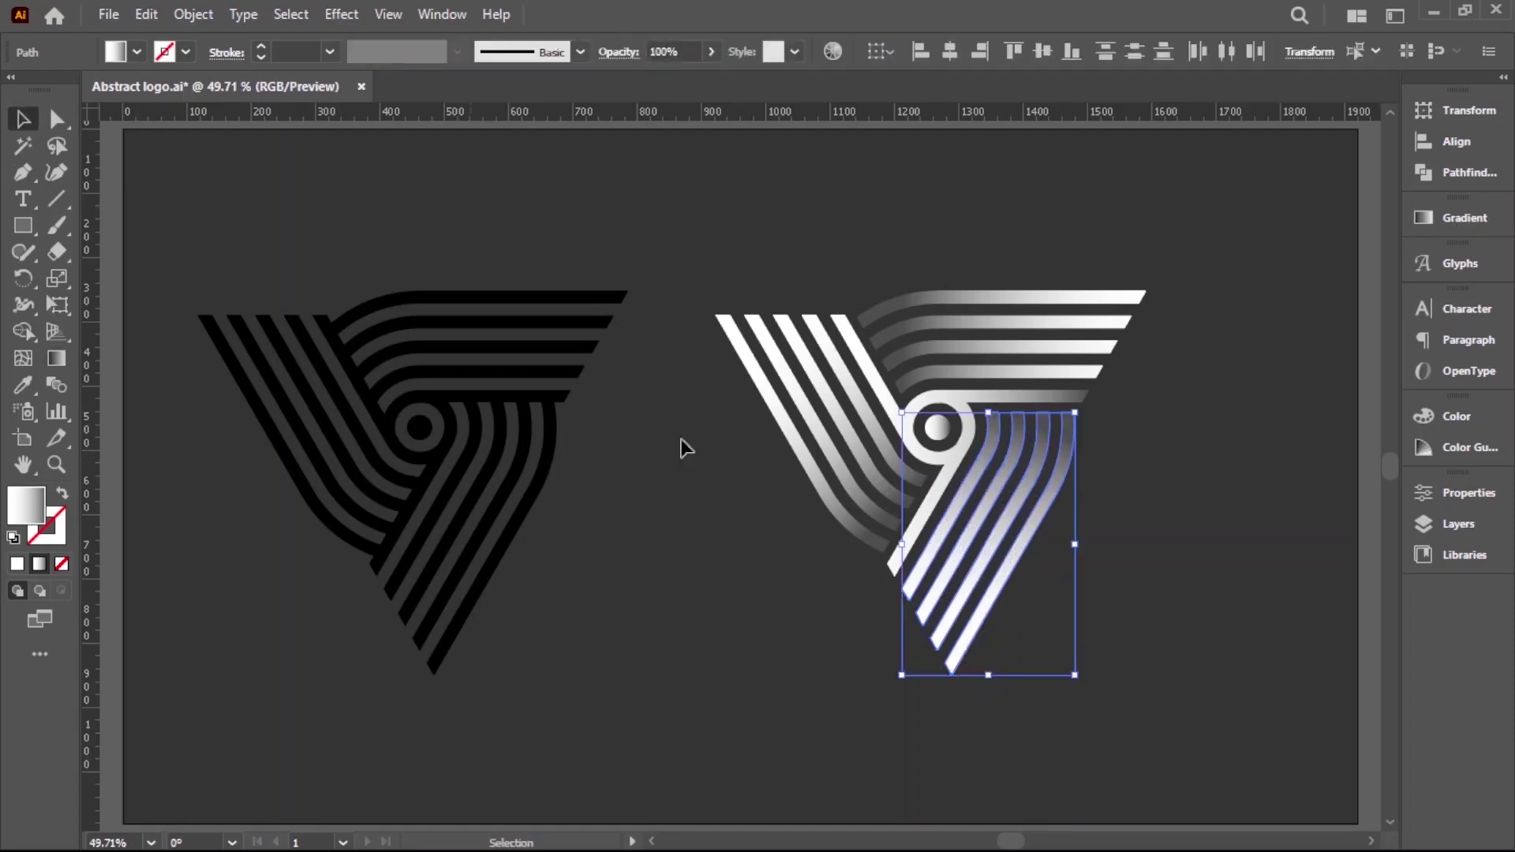
click(1147, 546)
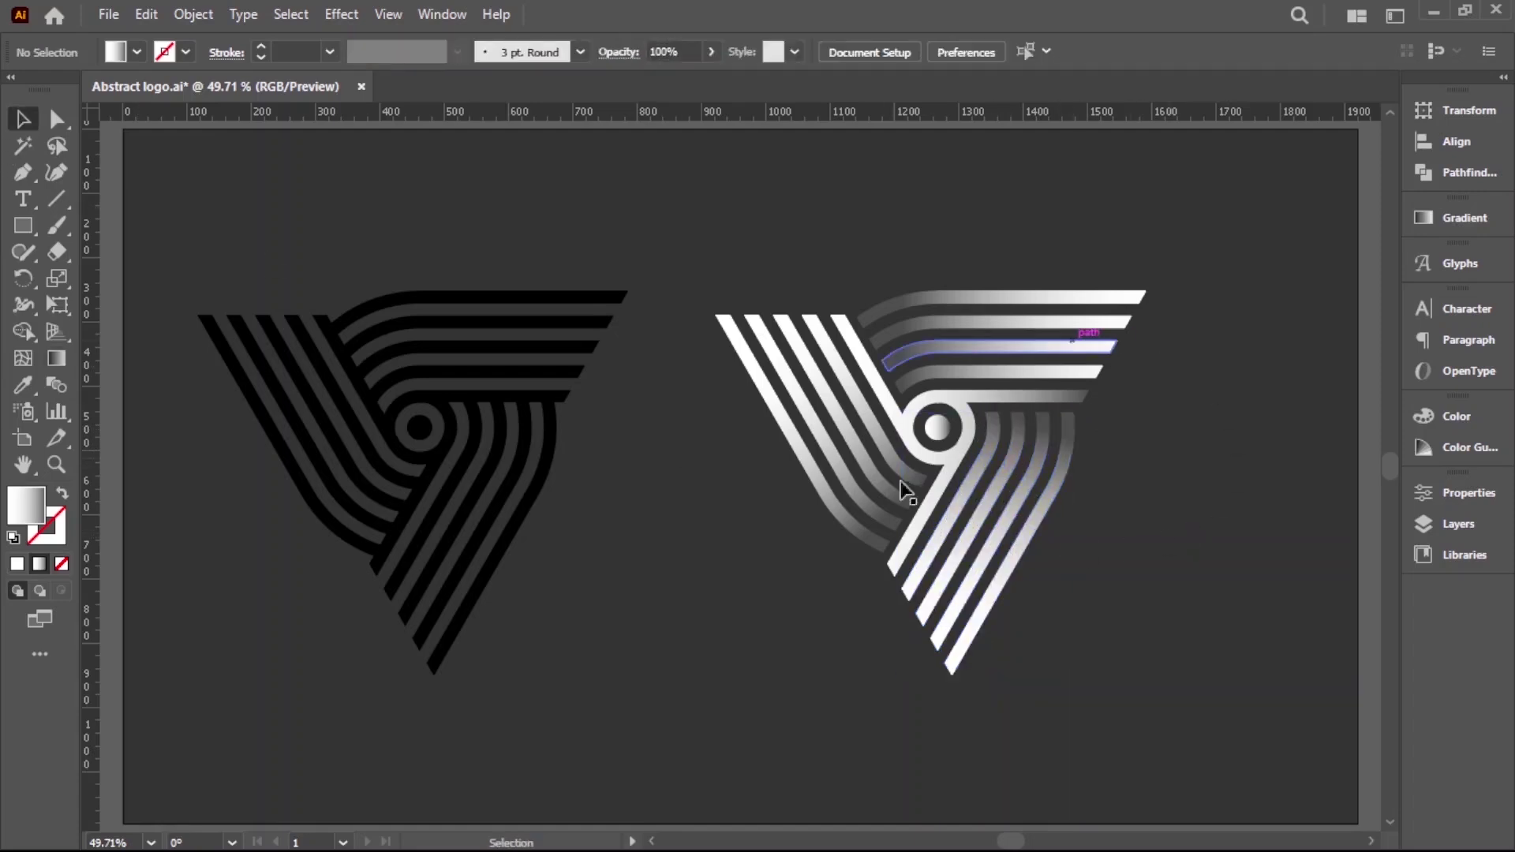
- Set the right logo's centre circle gradient angle to 90°
click(939, 427)
click(1467, 218)
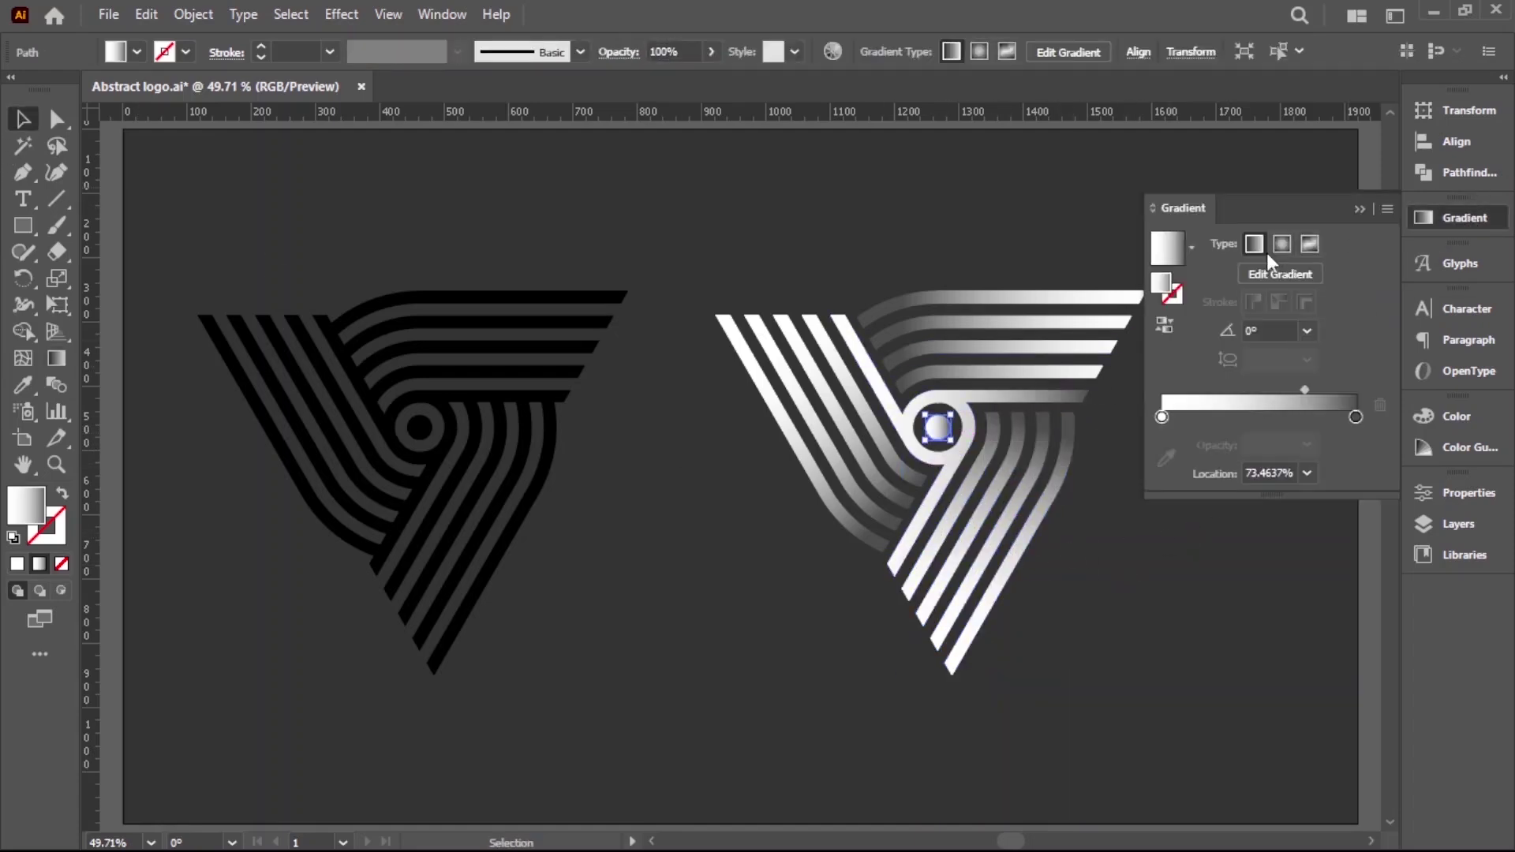
click(1306, 332)
click(1340, 456)
click(1135, 617)
- Fill the band around the centre circle with solid white
click(888, 414)
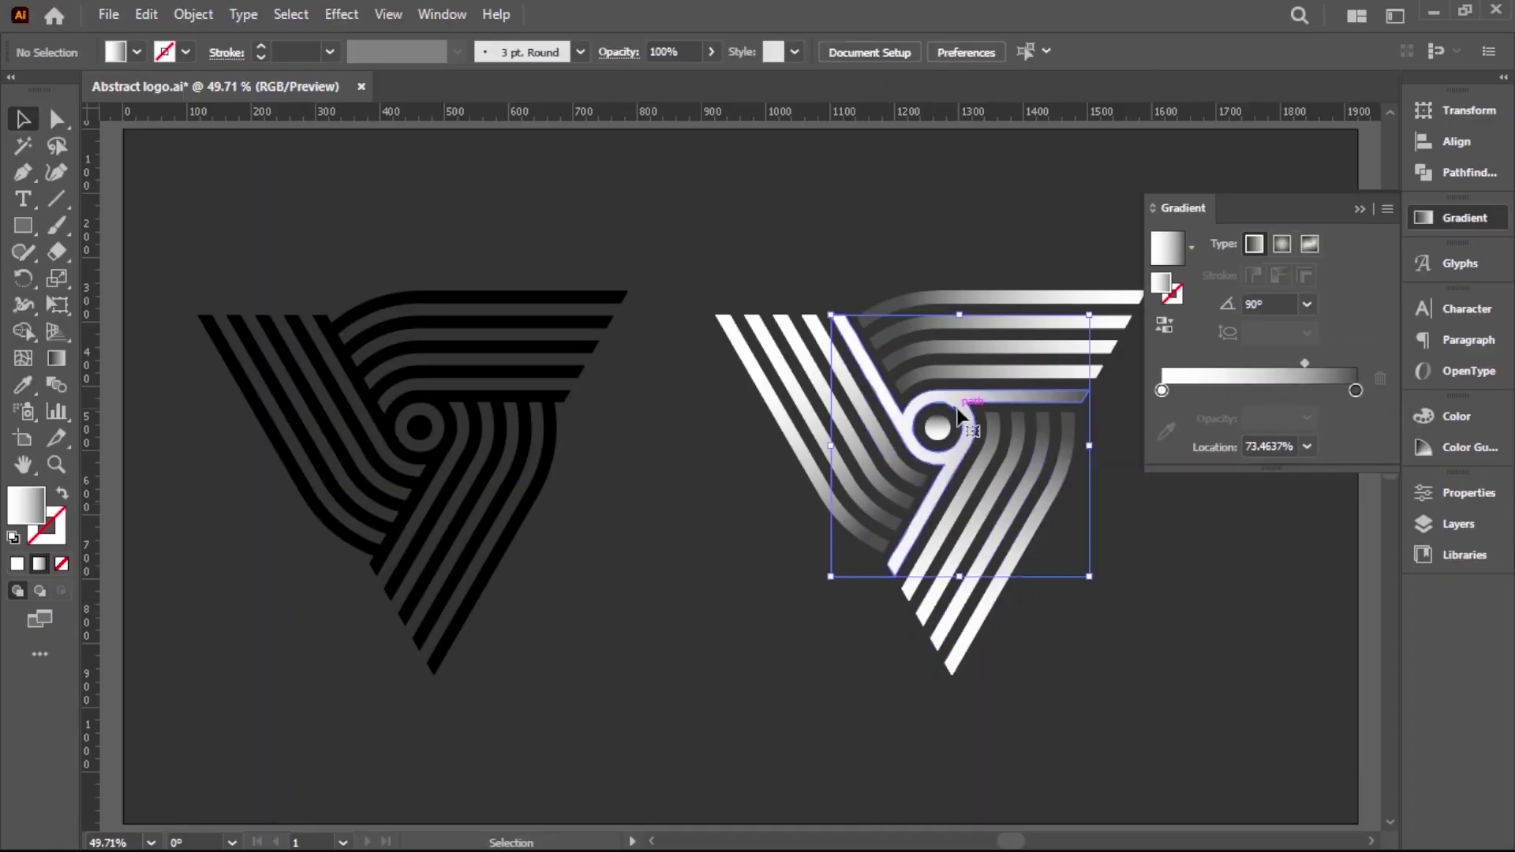
click(137, 52)
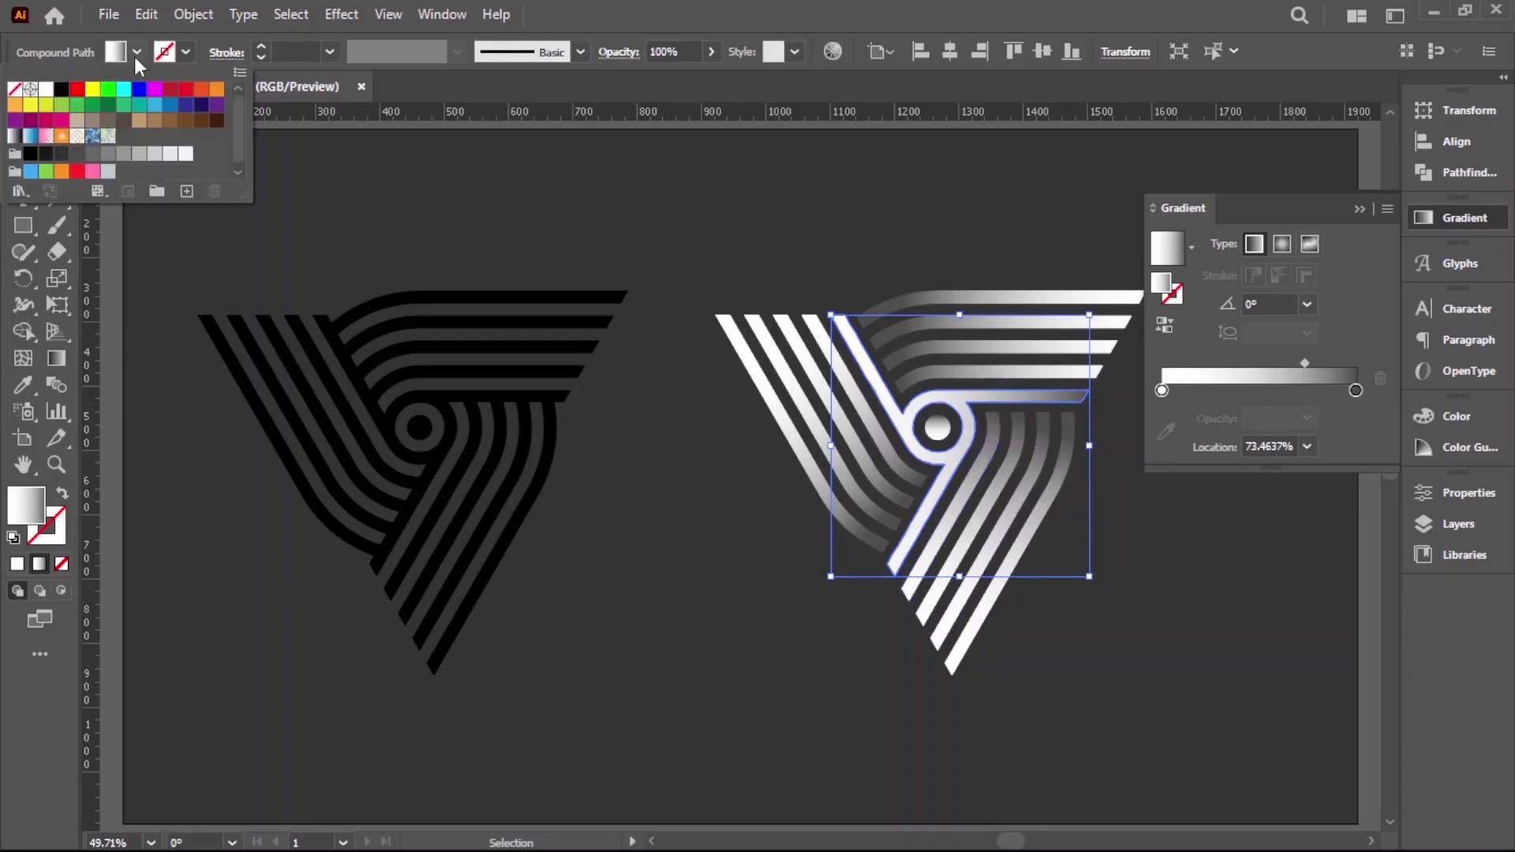
click(776, 611)
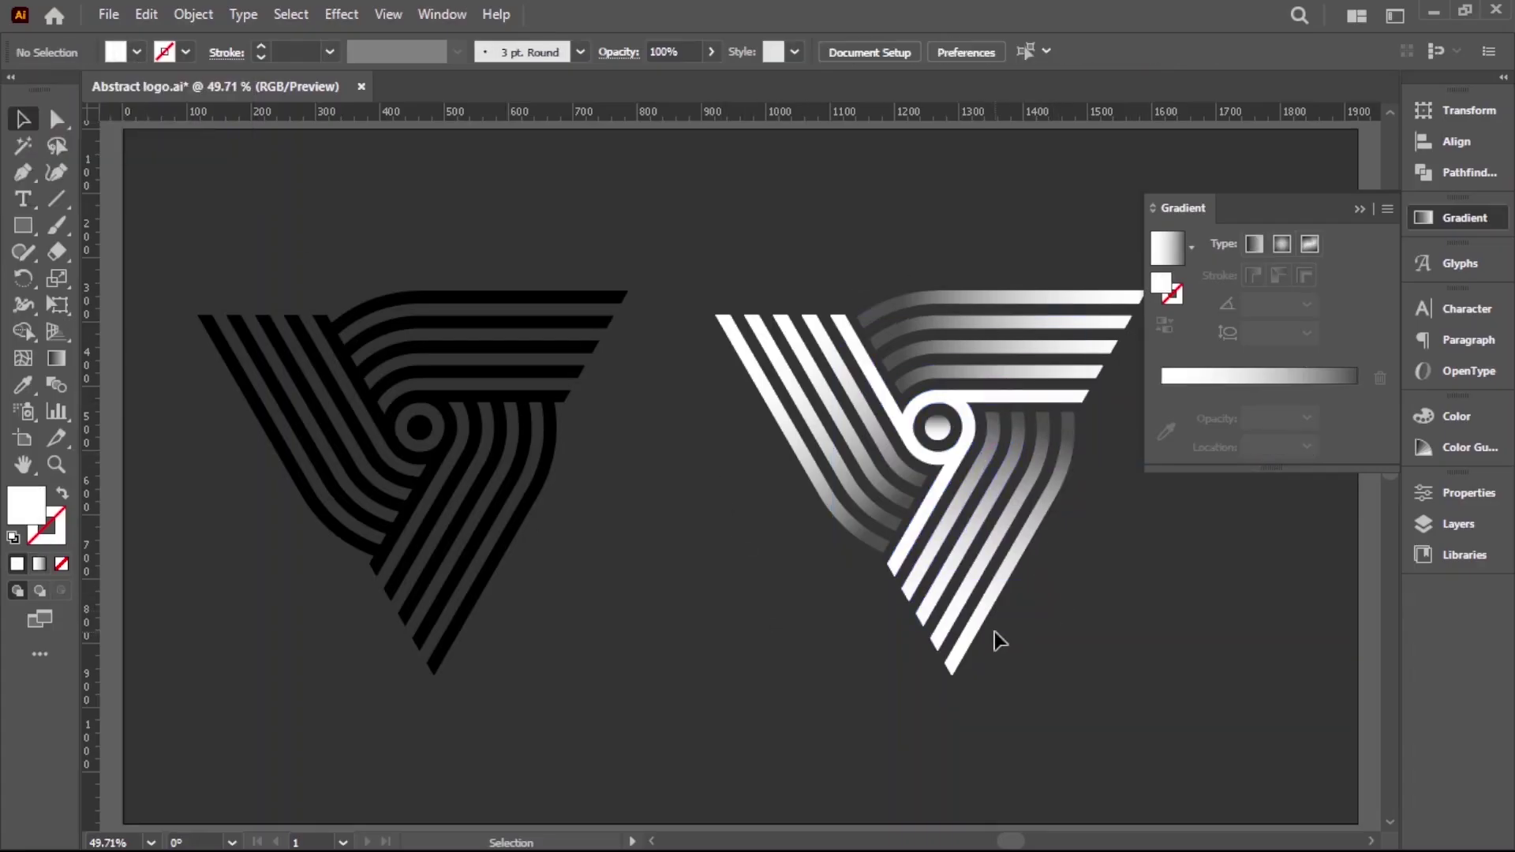
click(1361, 208)
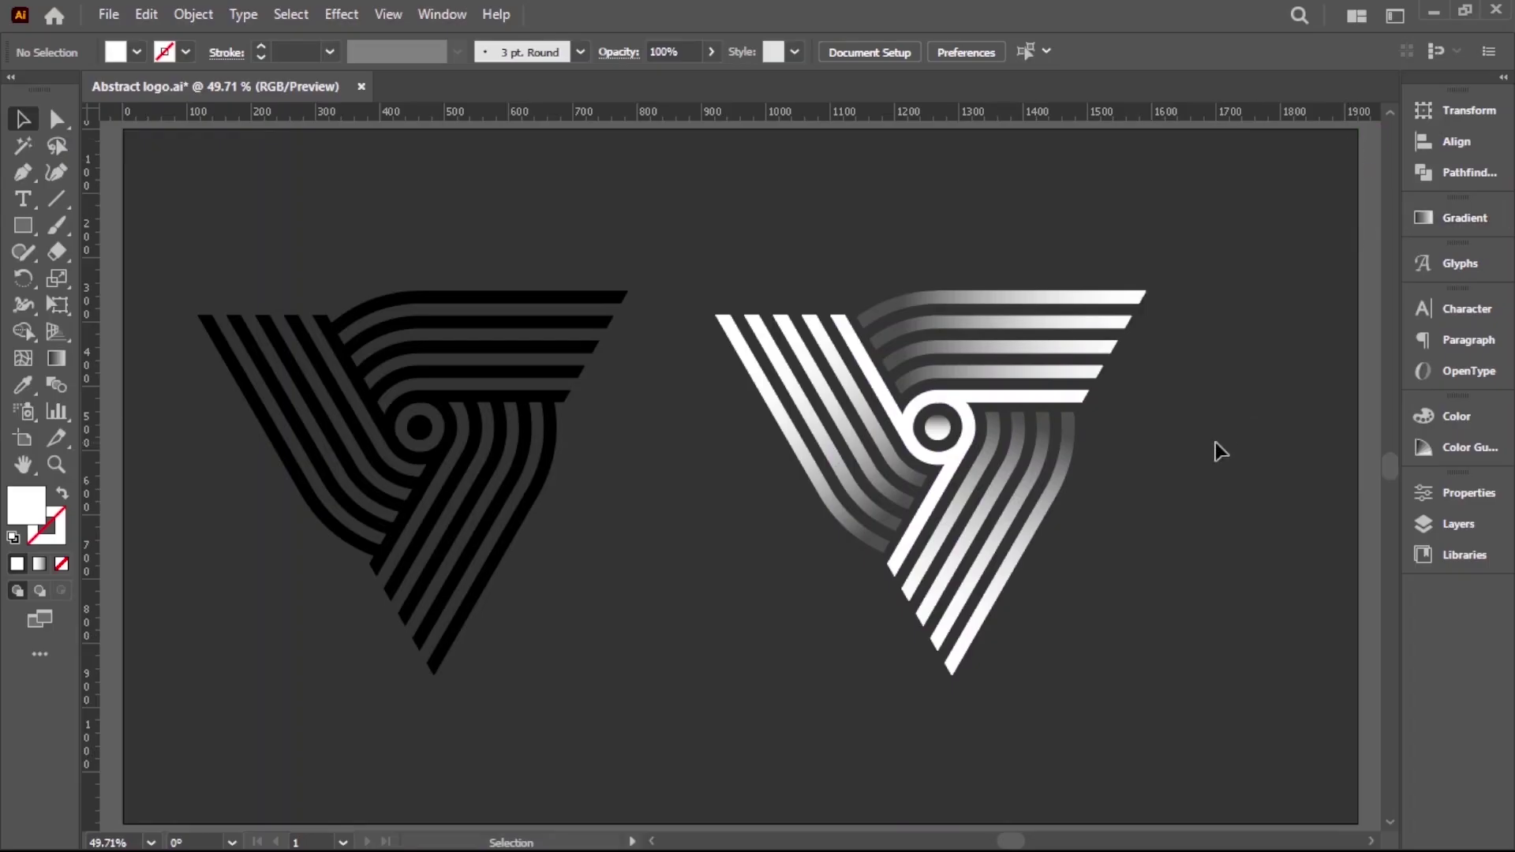
drag(688, 239, 1192, 582)
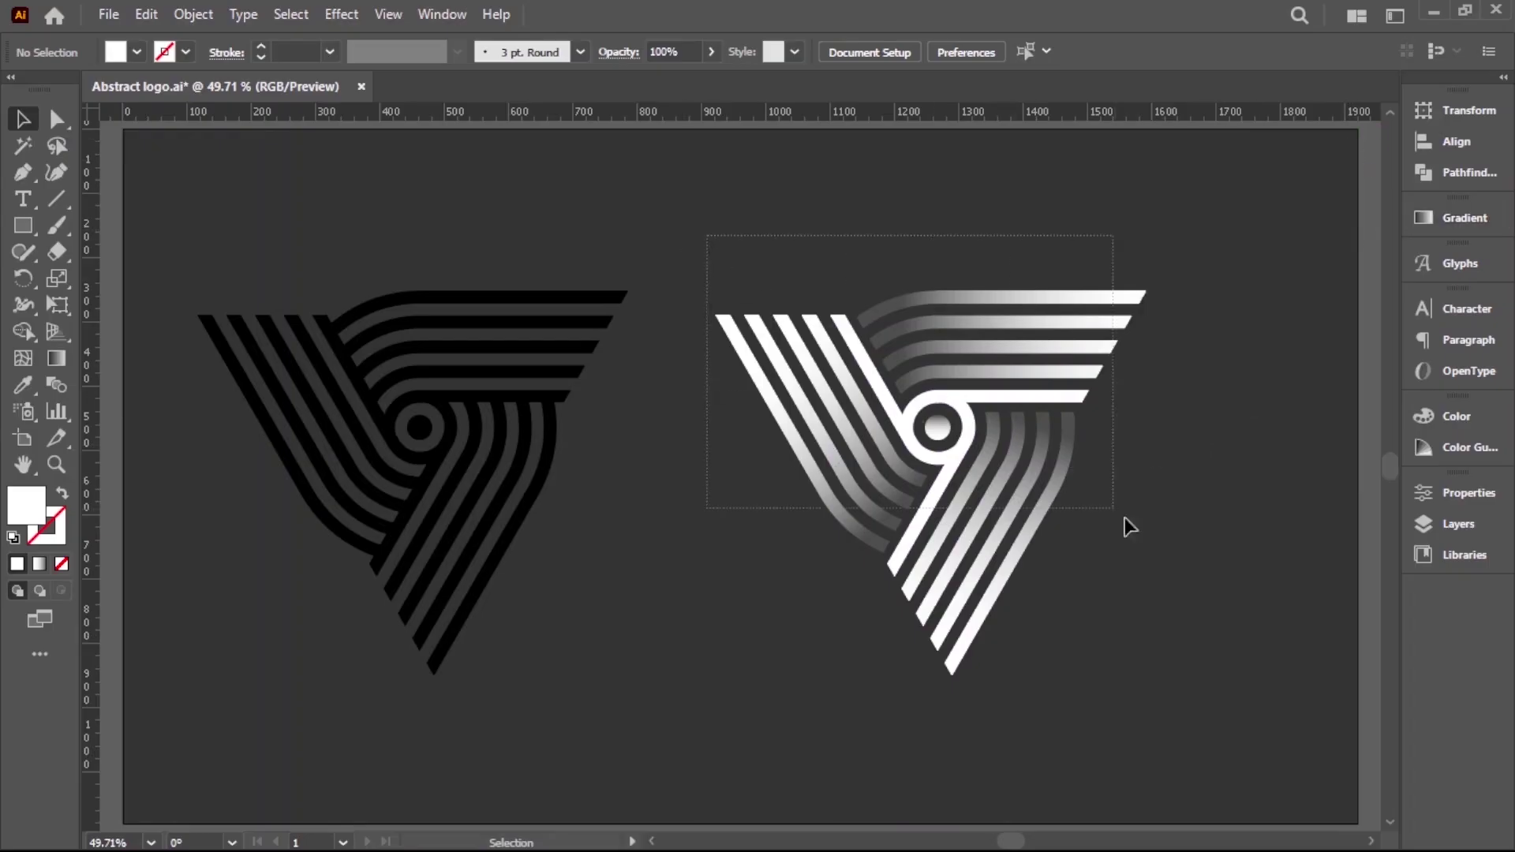
- Eyedrop the right logo's white band fill onto the left logo's central band
click(1260, 492)
click(430, 401)
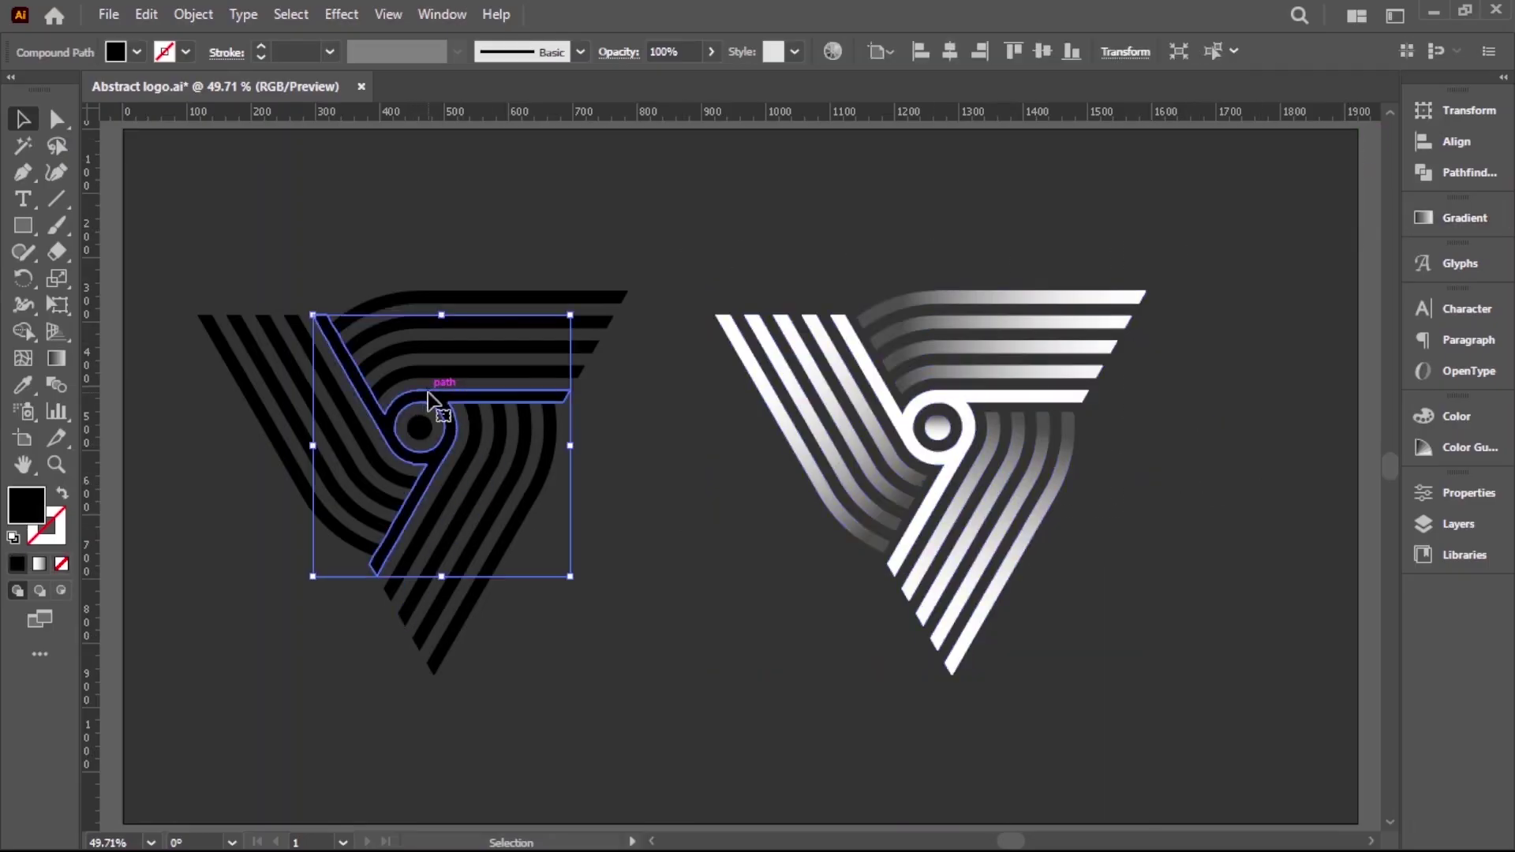
click(19, 387)
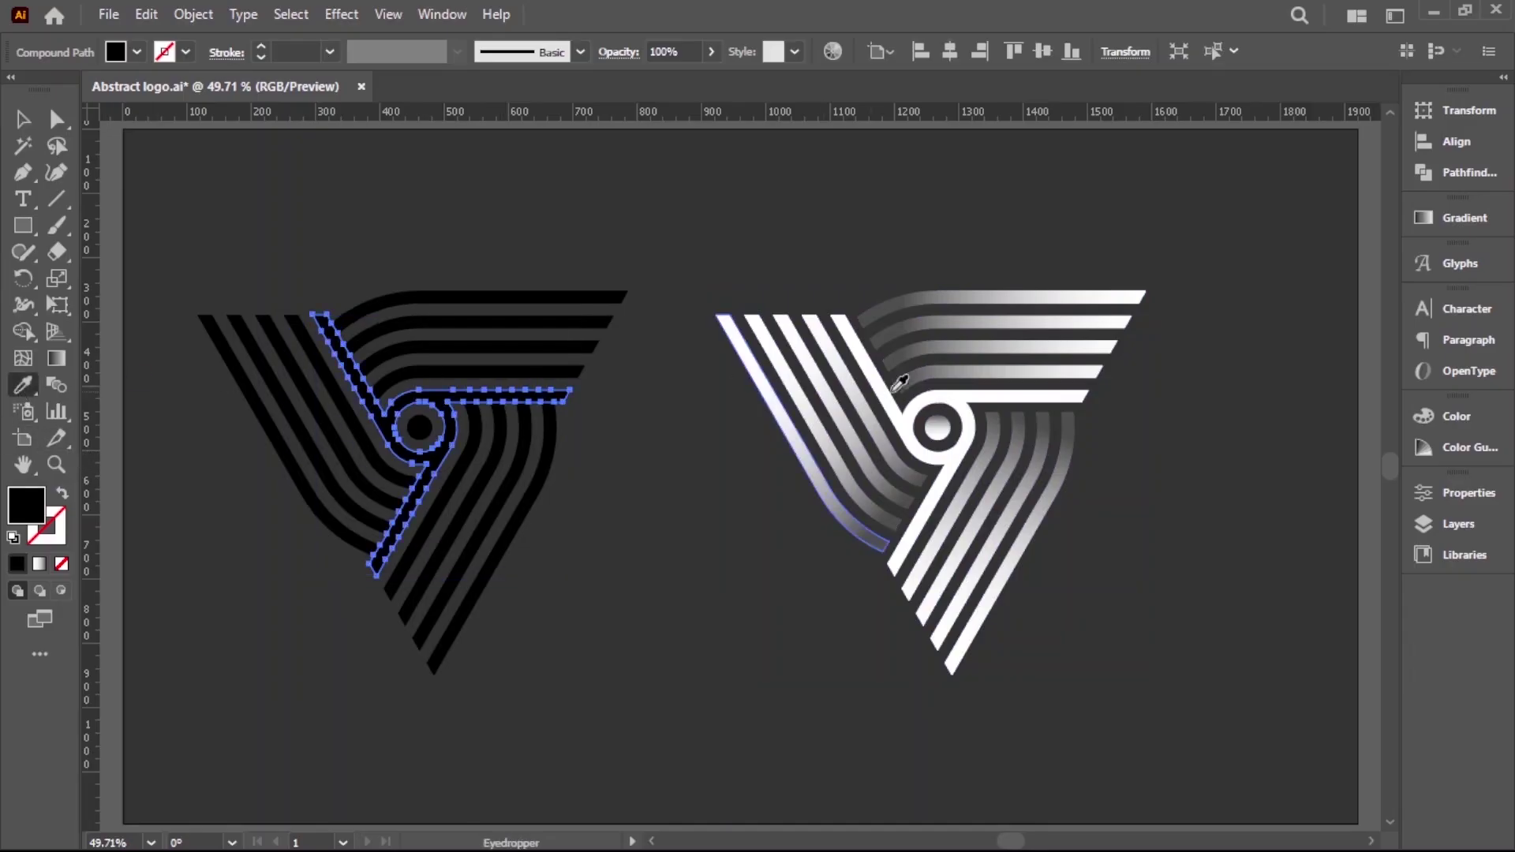
click(935, 393)
click(23, 118)
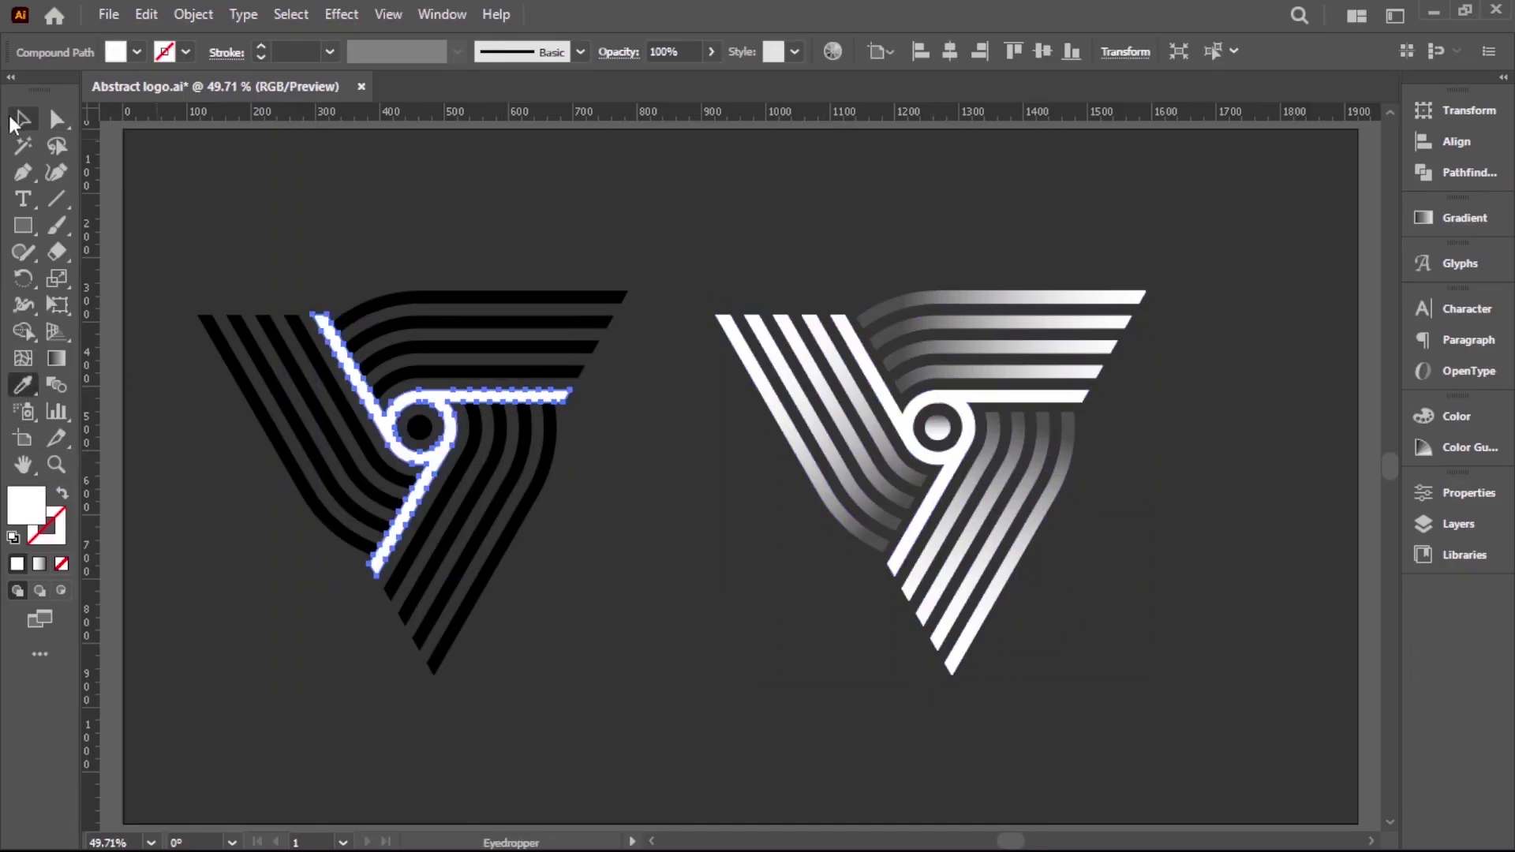
click(677, 566)
- Eyedrop the right circle's vertical gradient onto the left logo's inner circle
click(430, 434)
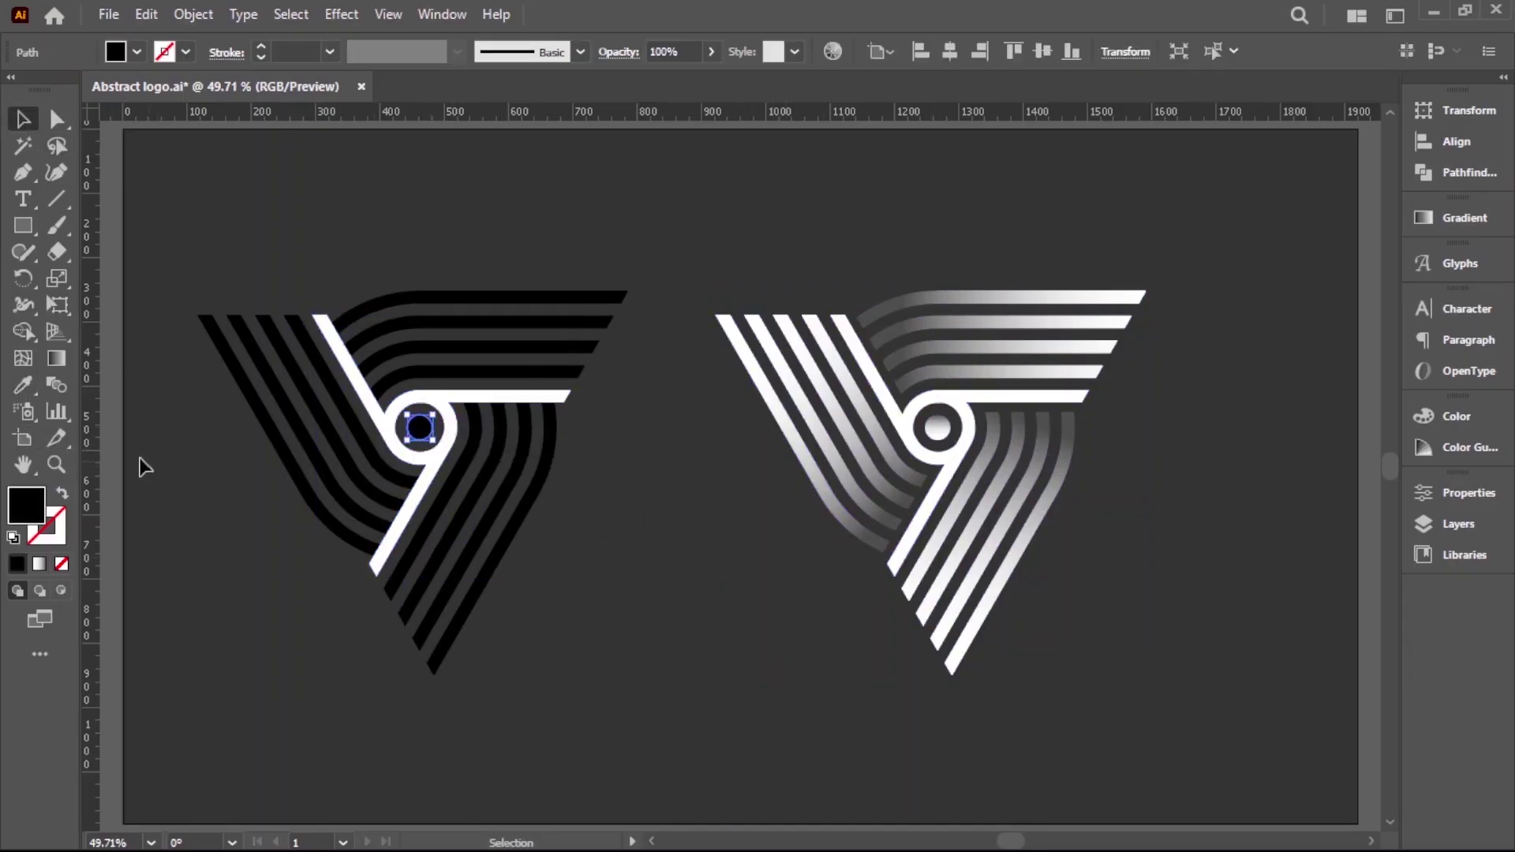
click(23, 385)
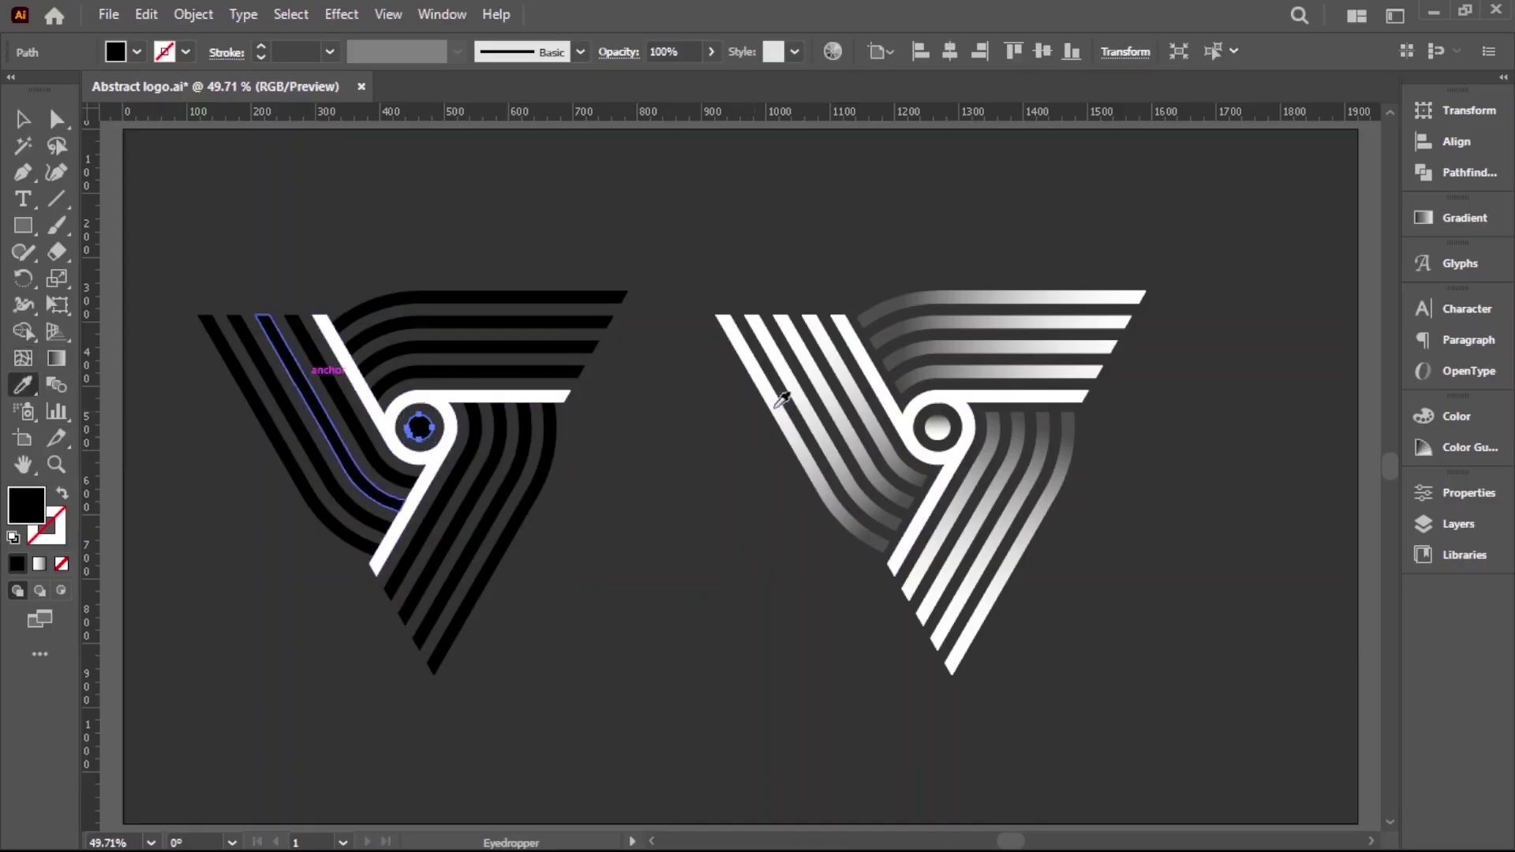
click(937, 420)
click(23, 118)
click(455, 194)
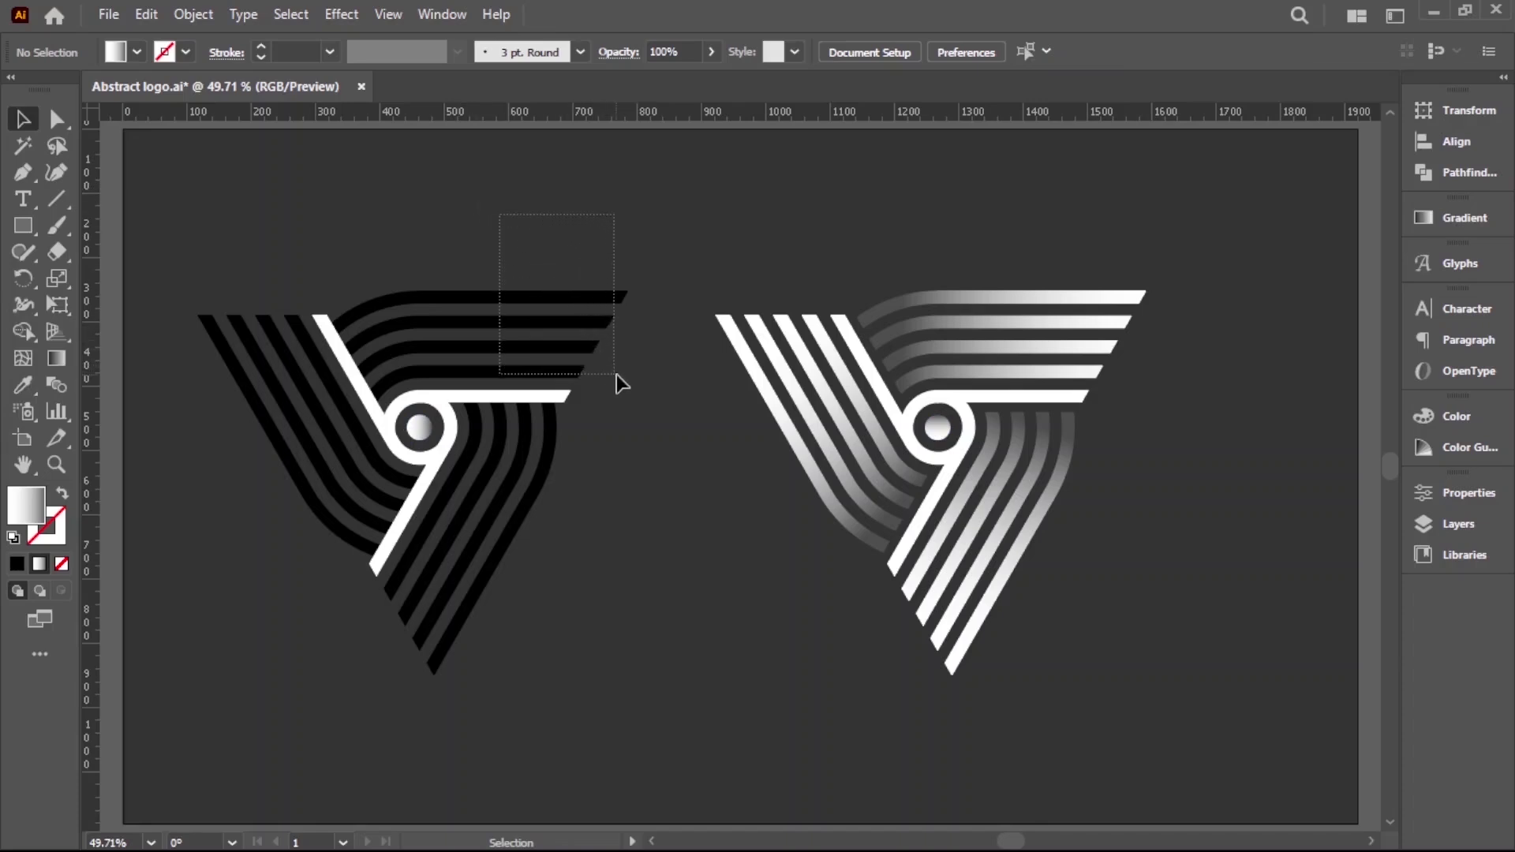
- Eyedrop the right logo's stripe gradient onto the left upper stripes and drag it right to left
drag(496, 209, 620, 386)
click(30, 381)
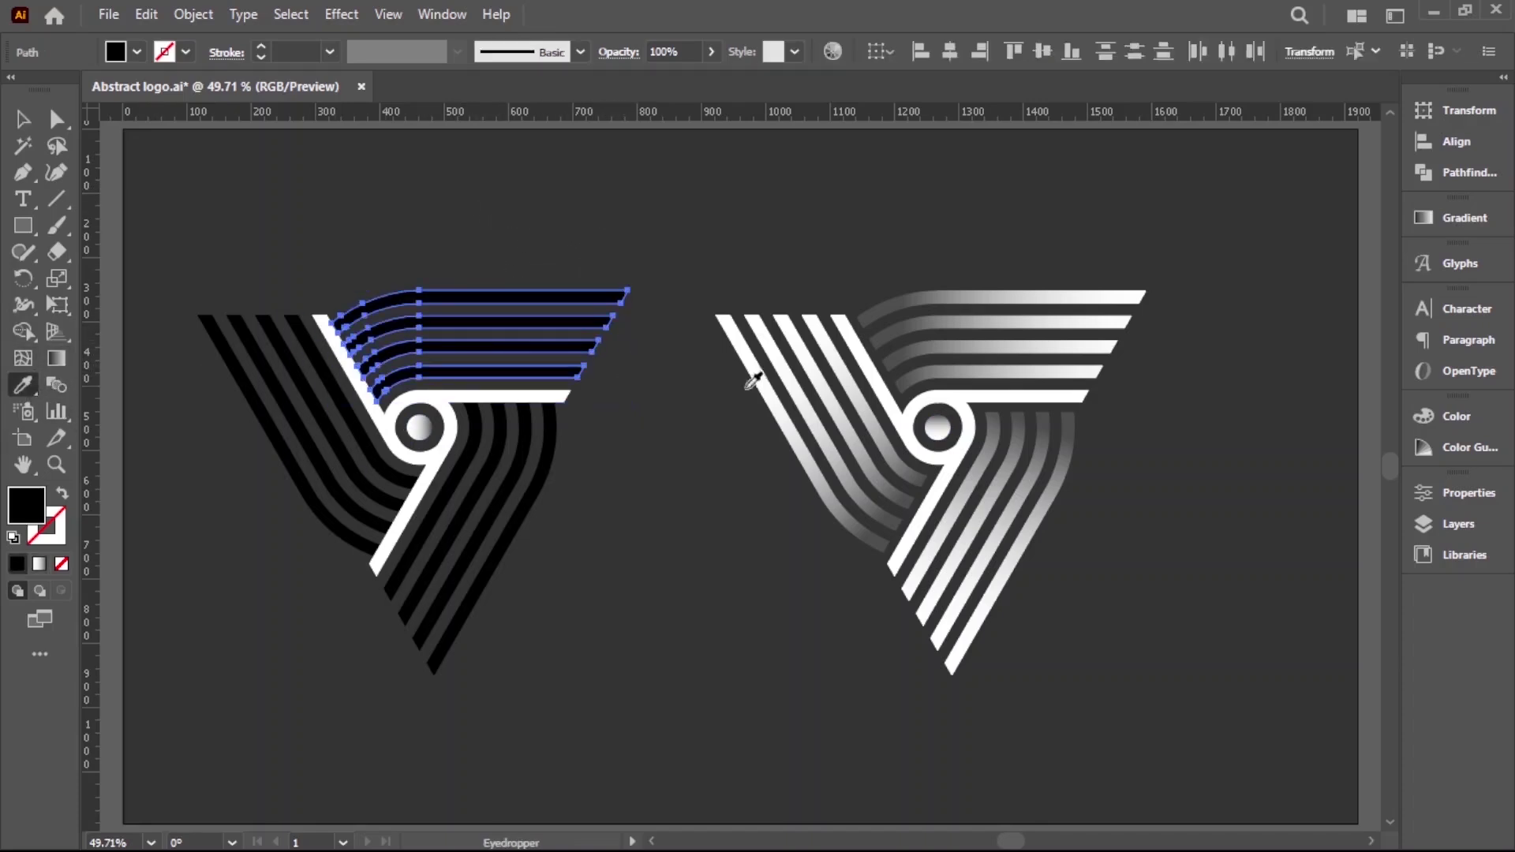
click(877, 345)
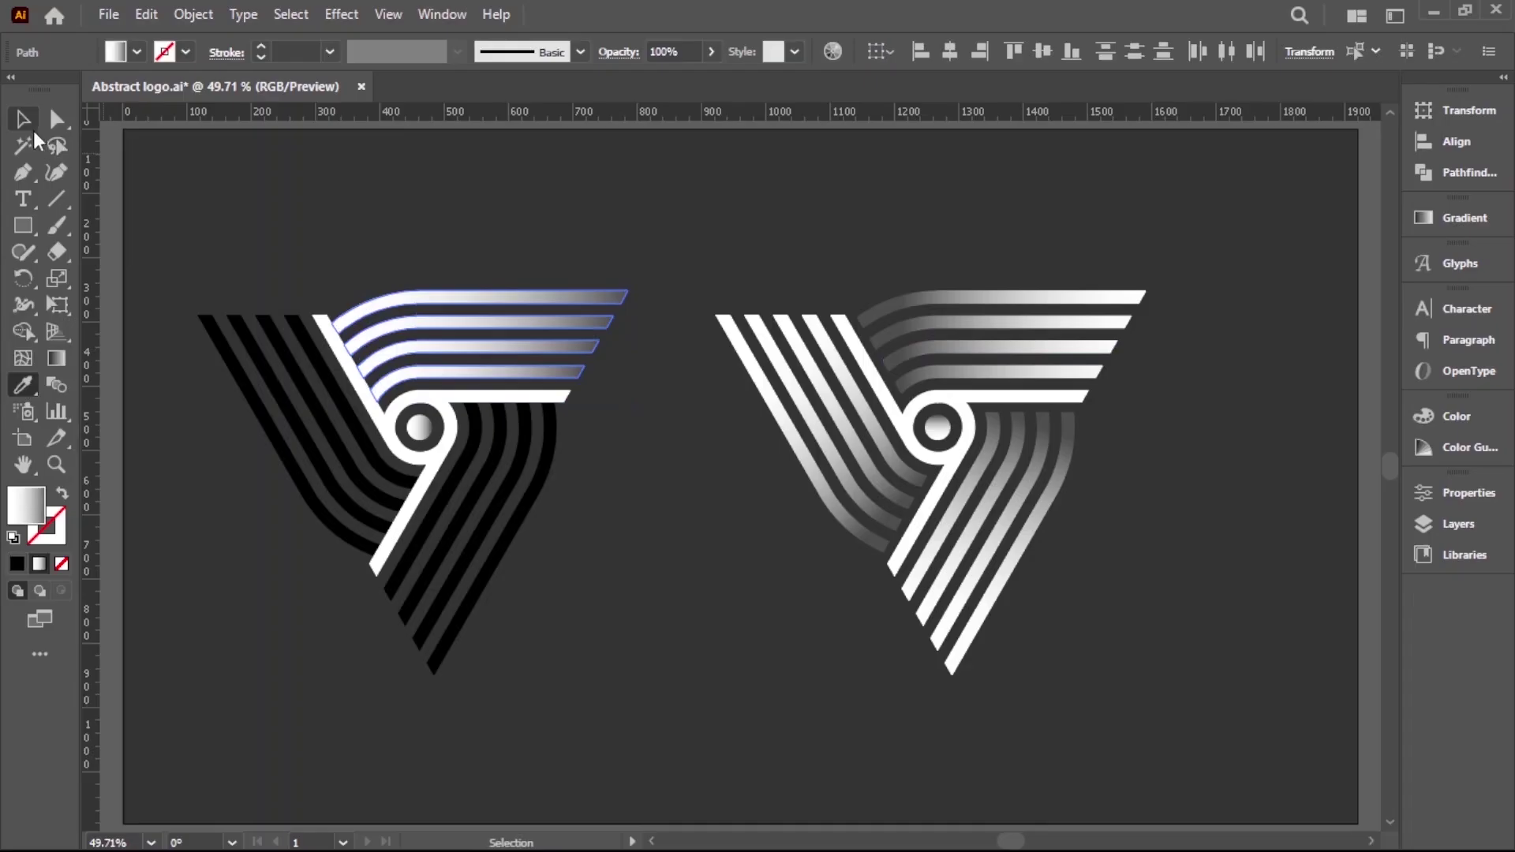
click(22, 119)
click(64, 359)
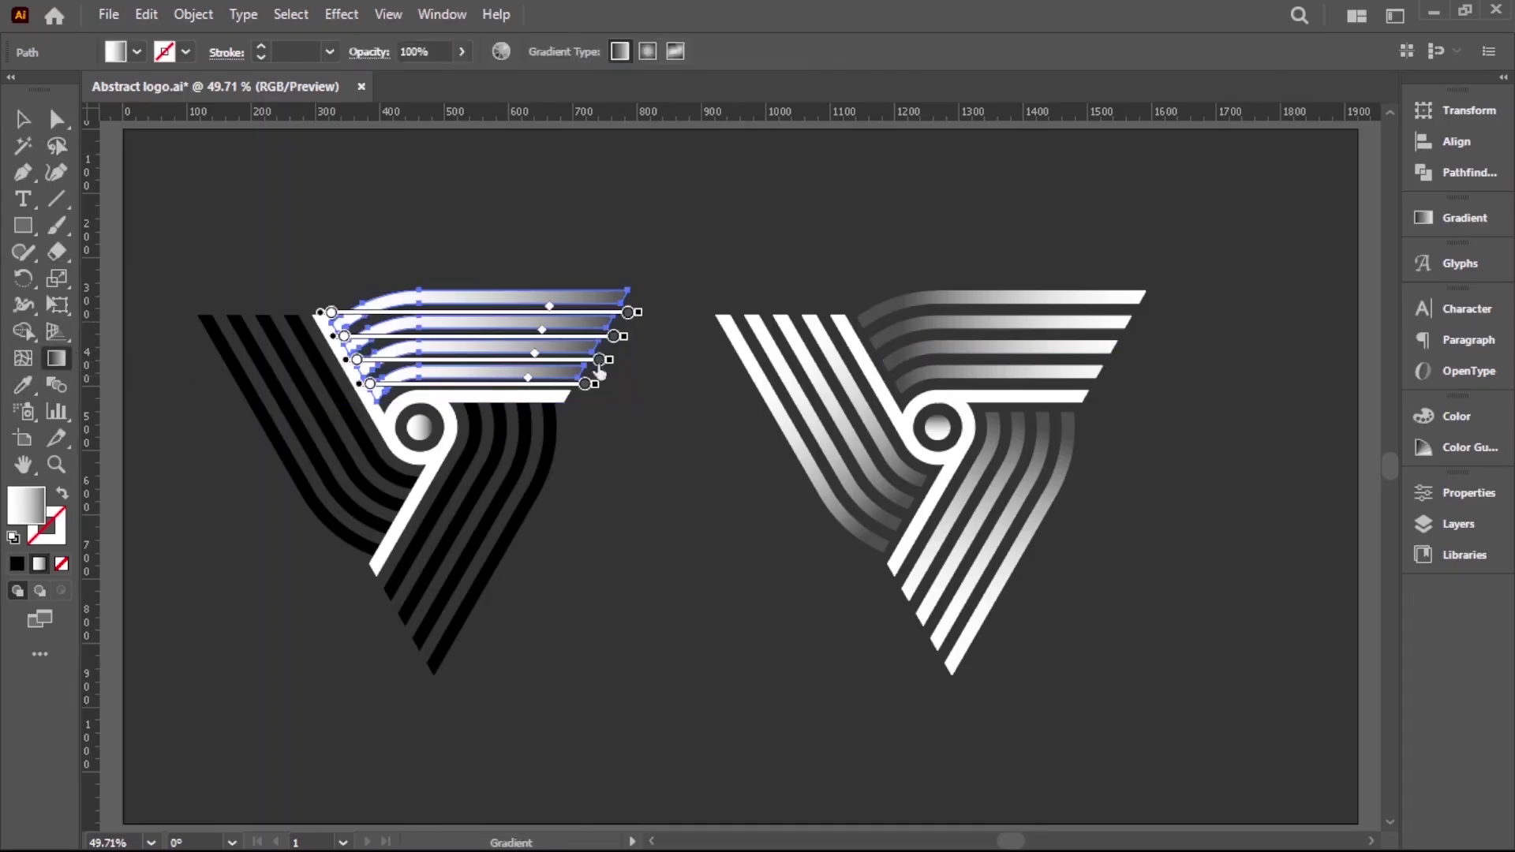
drag(656, 346, 405, 346)
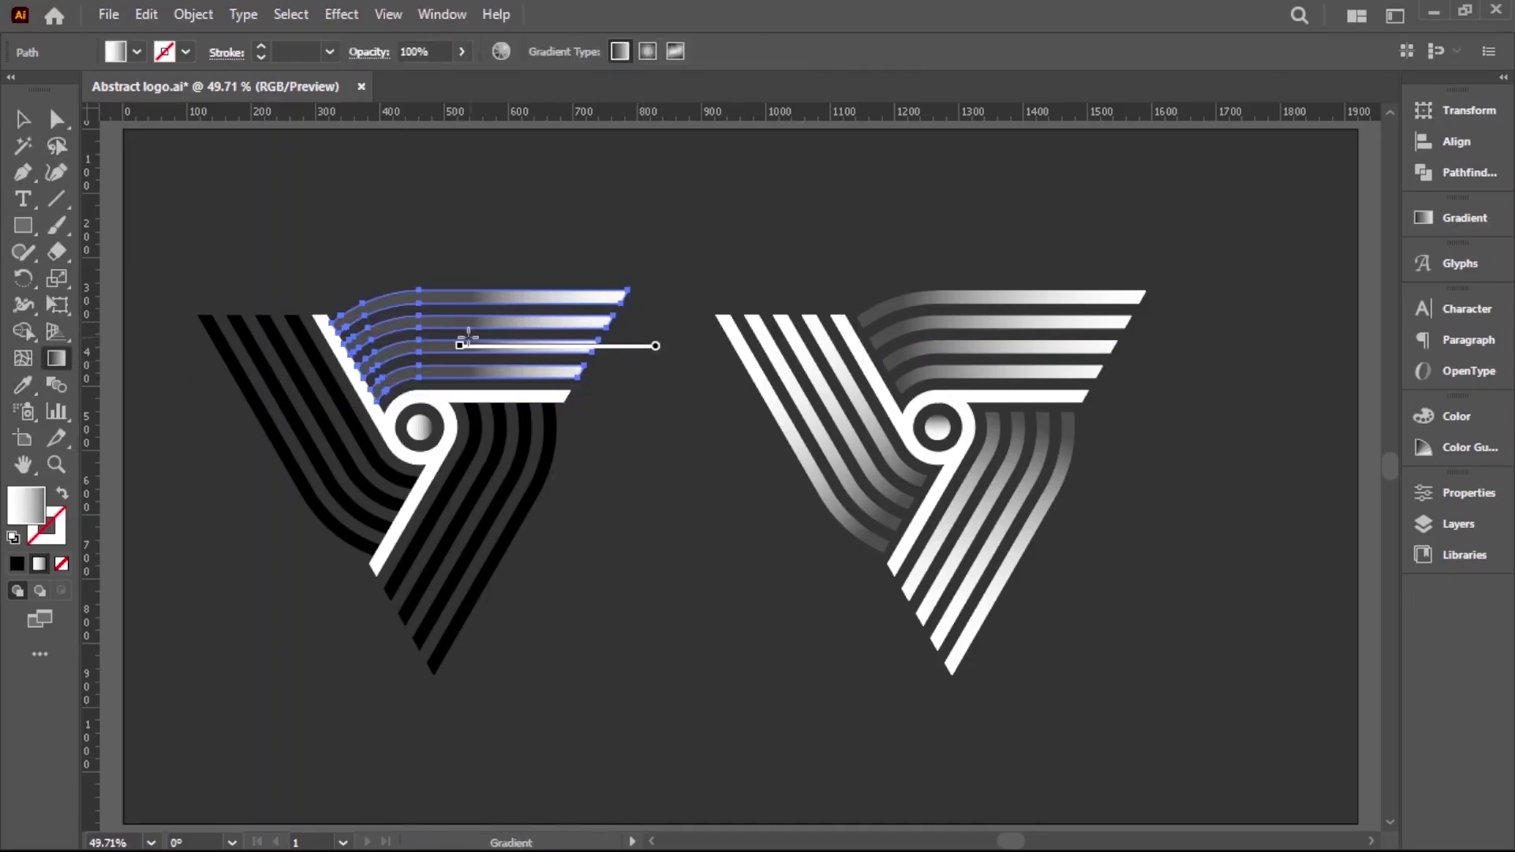
drag(414, 340, 331, 341)
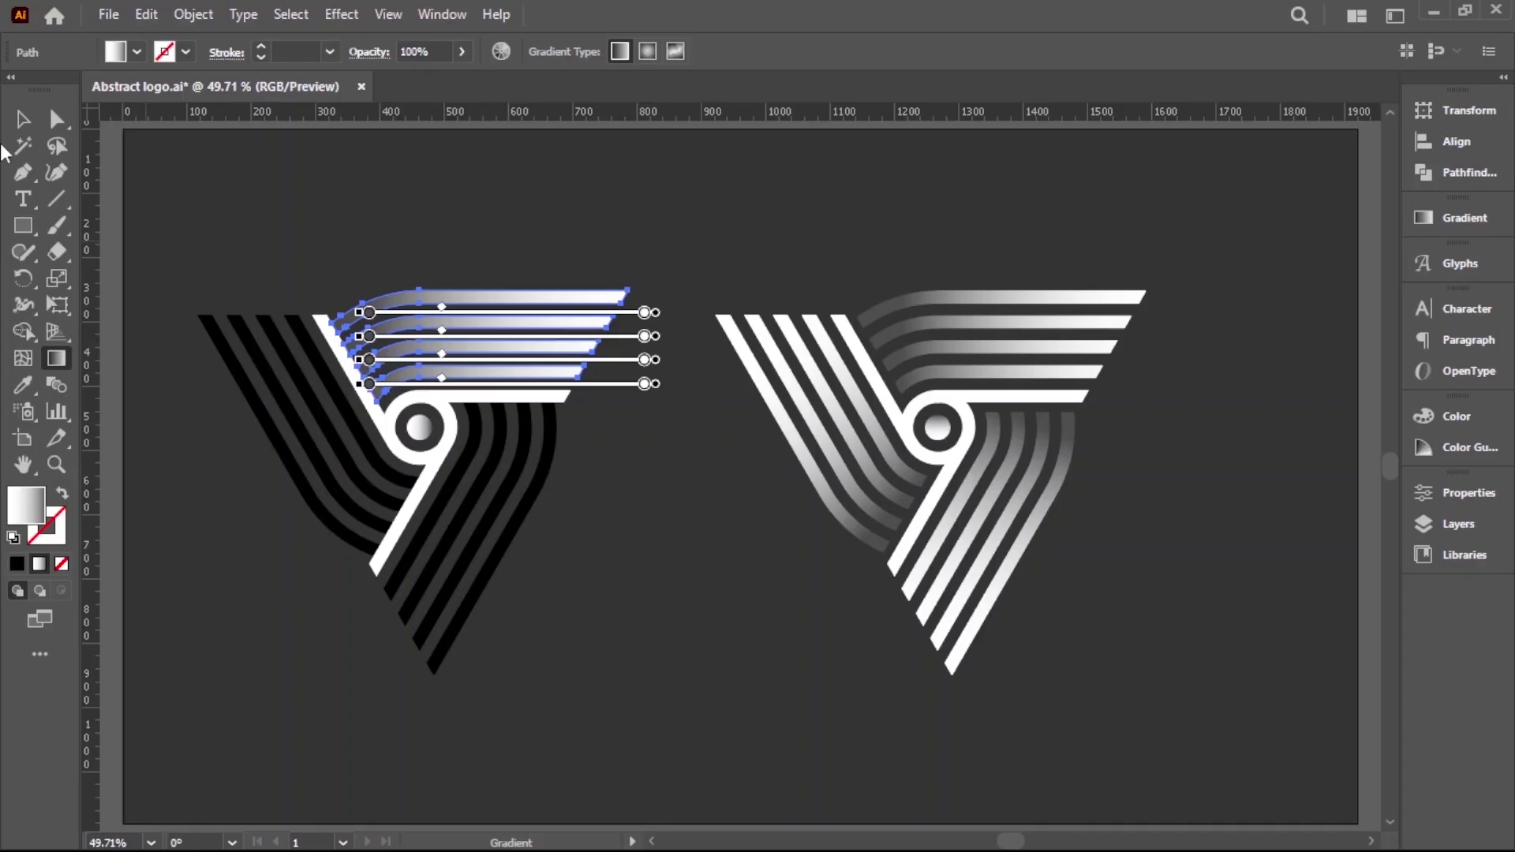
click(22, 119)
click(477, 359)
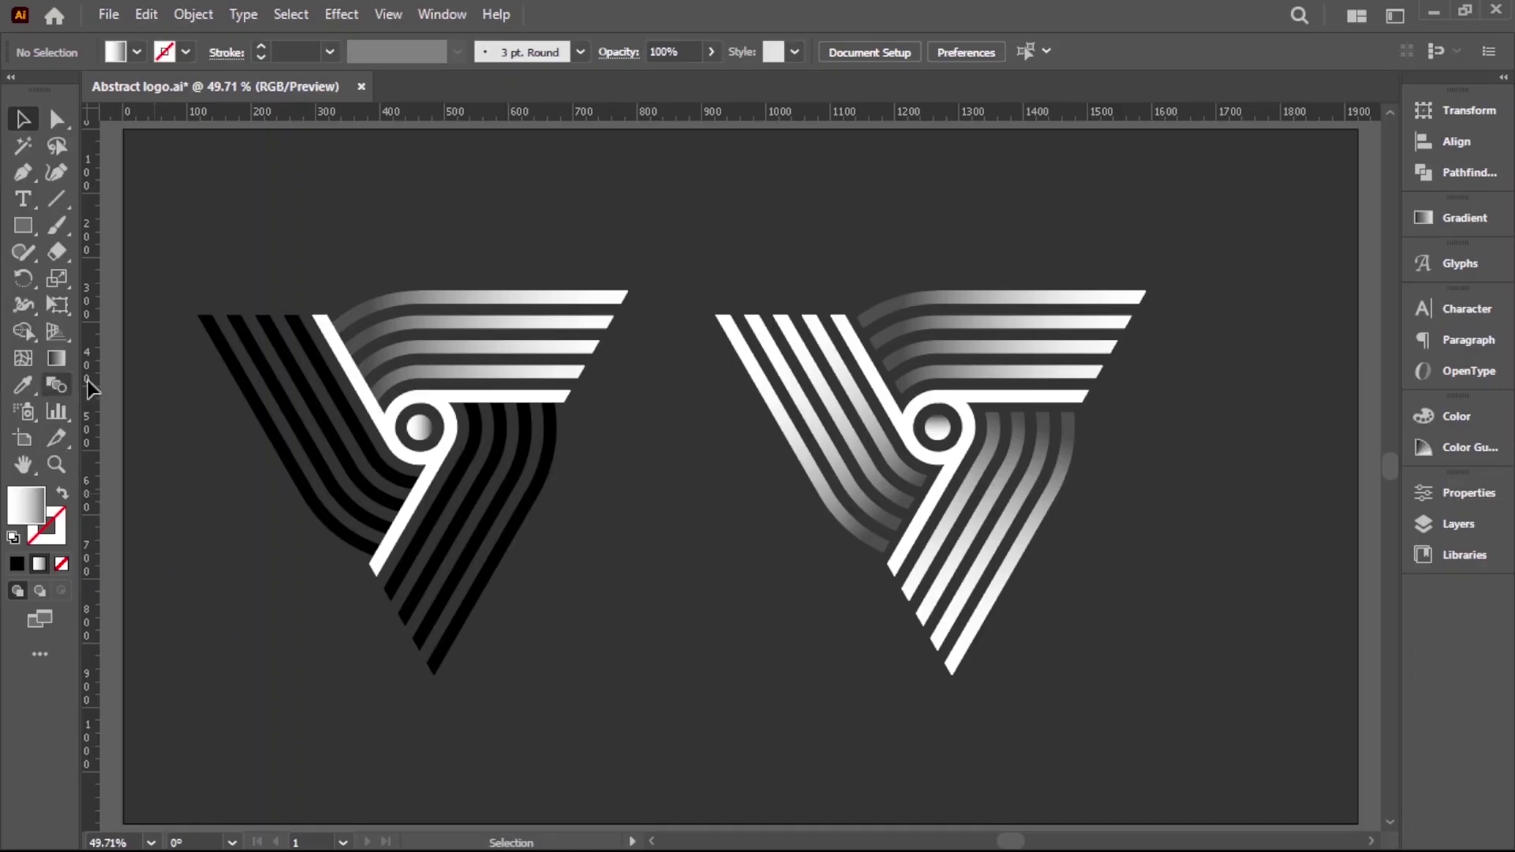
- Eyedropper the top stripes' white gradient onto the first black stripe group
click(287, 372)
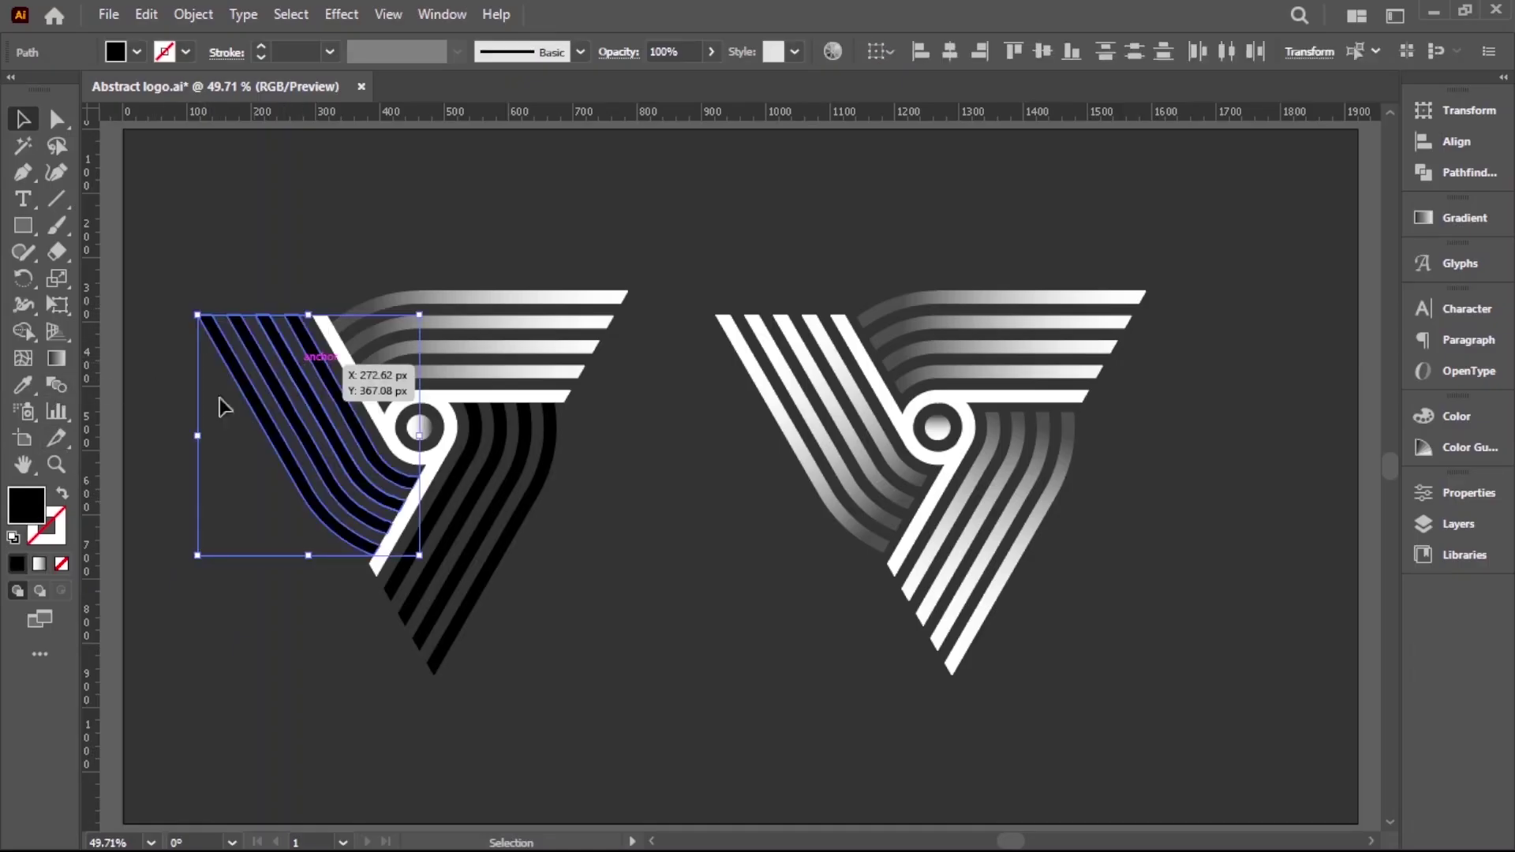
click(23, 384)
click(456, 295)
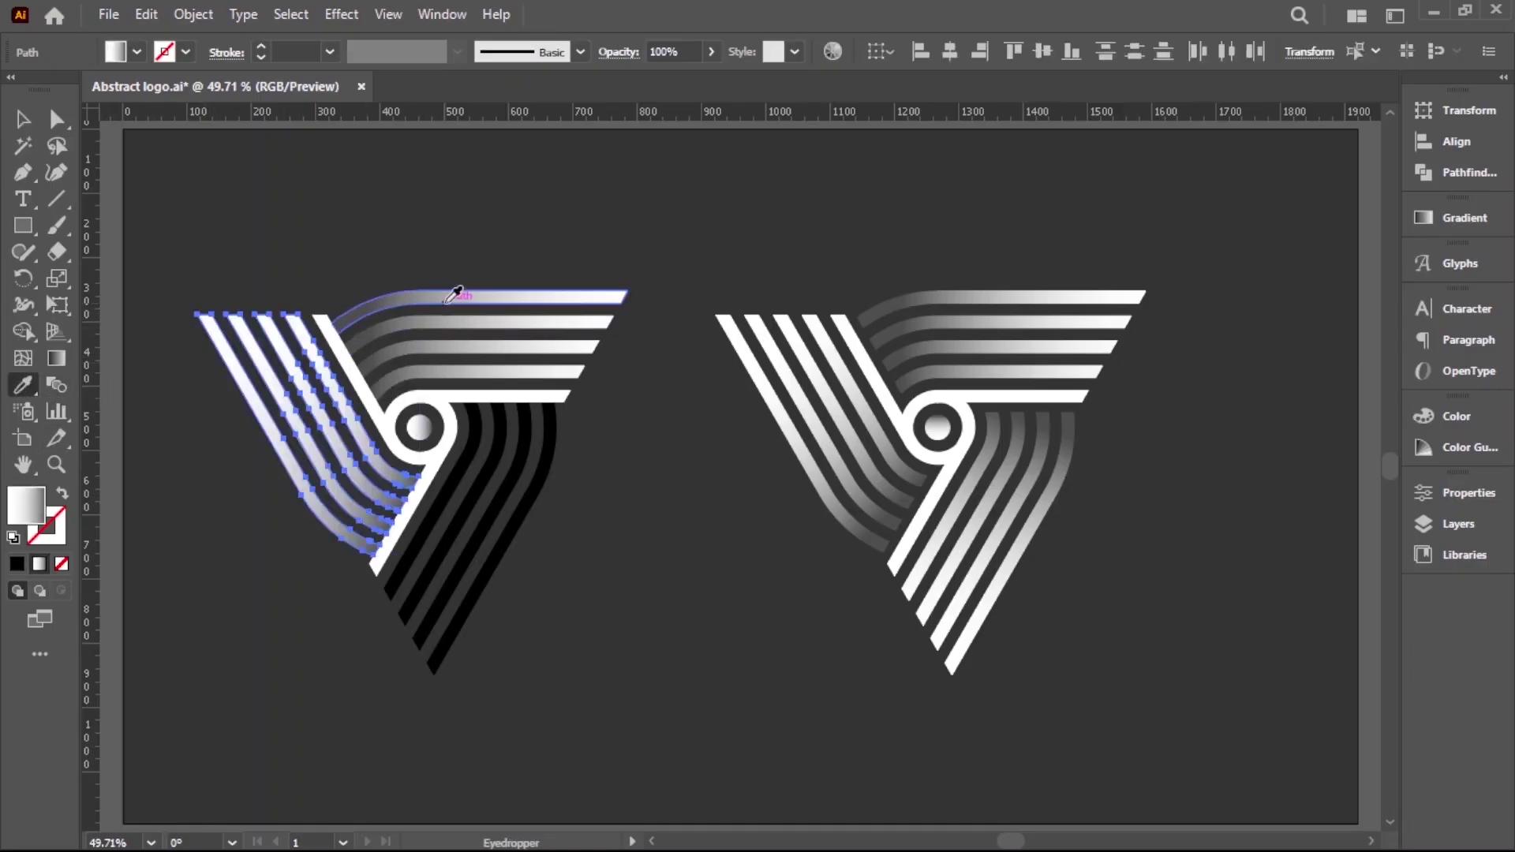
click(22, 118)
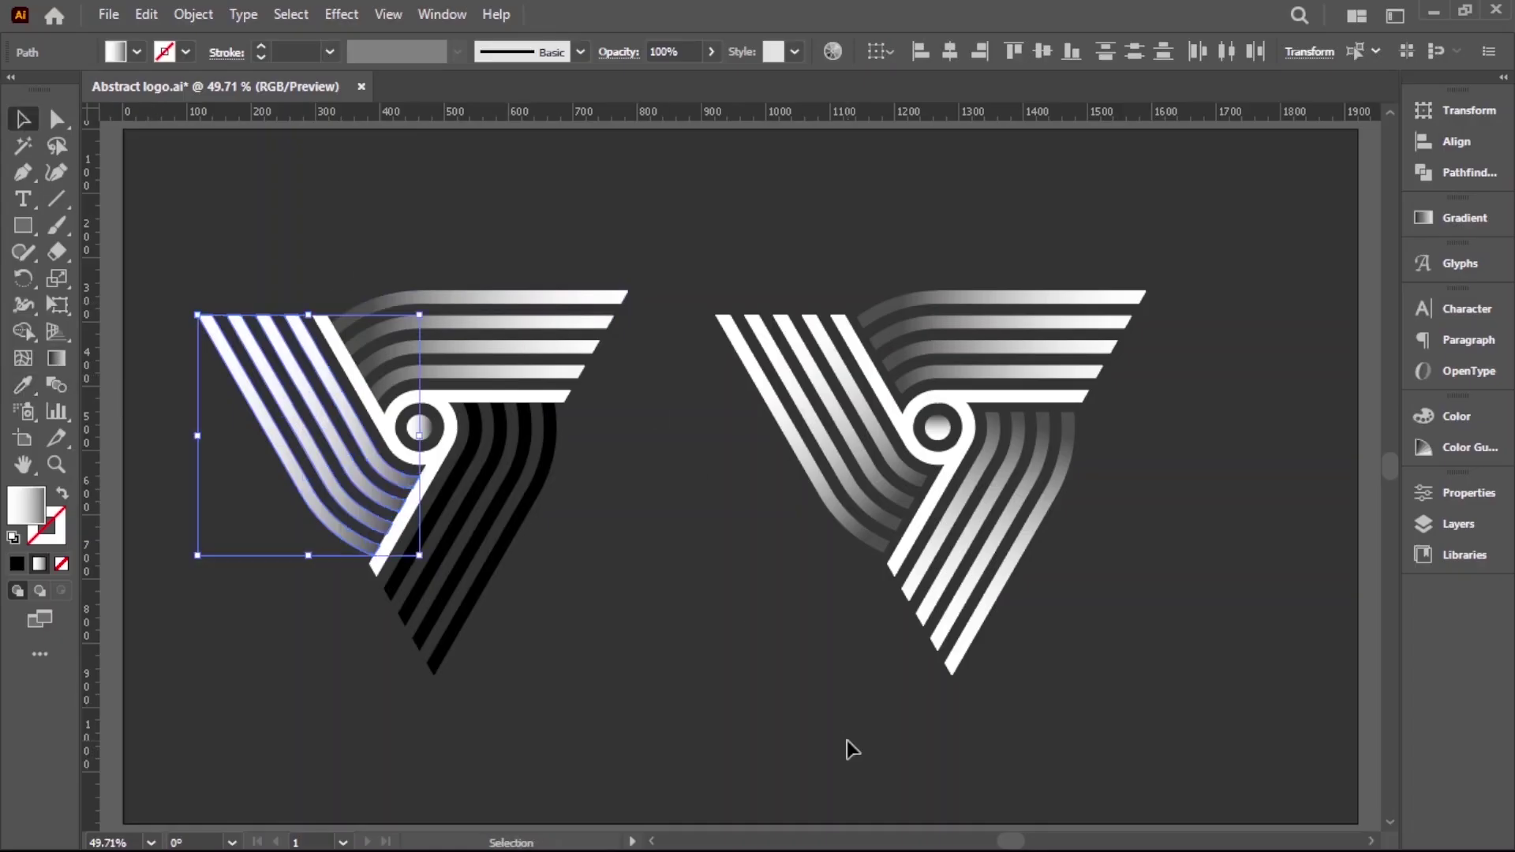
click(846, 748)
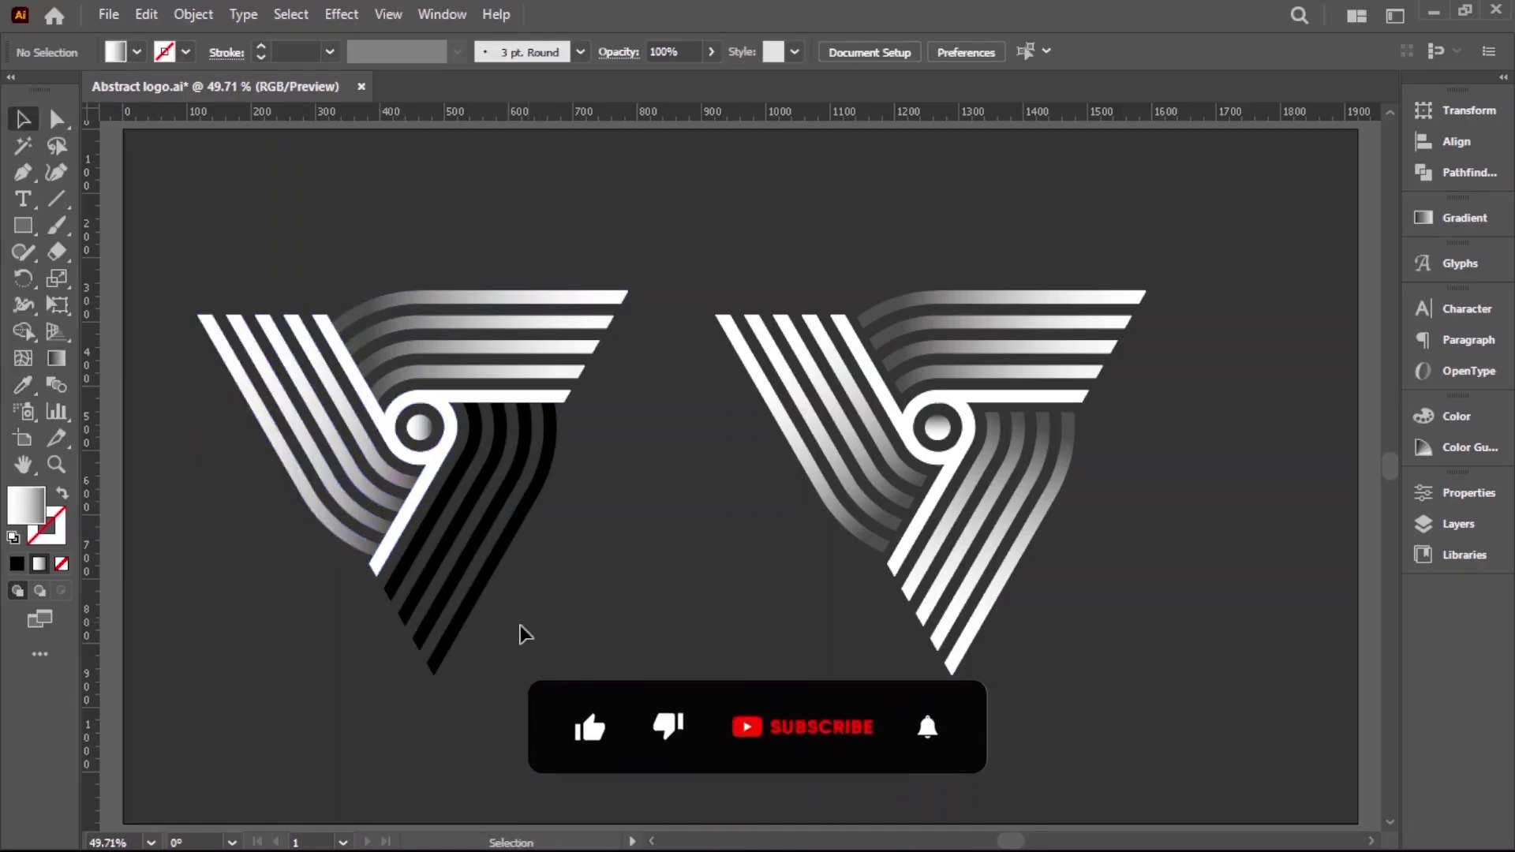
- Apply the same white gradient to the remaining black stripe group
click(423, 542)
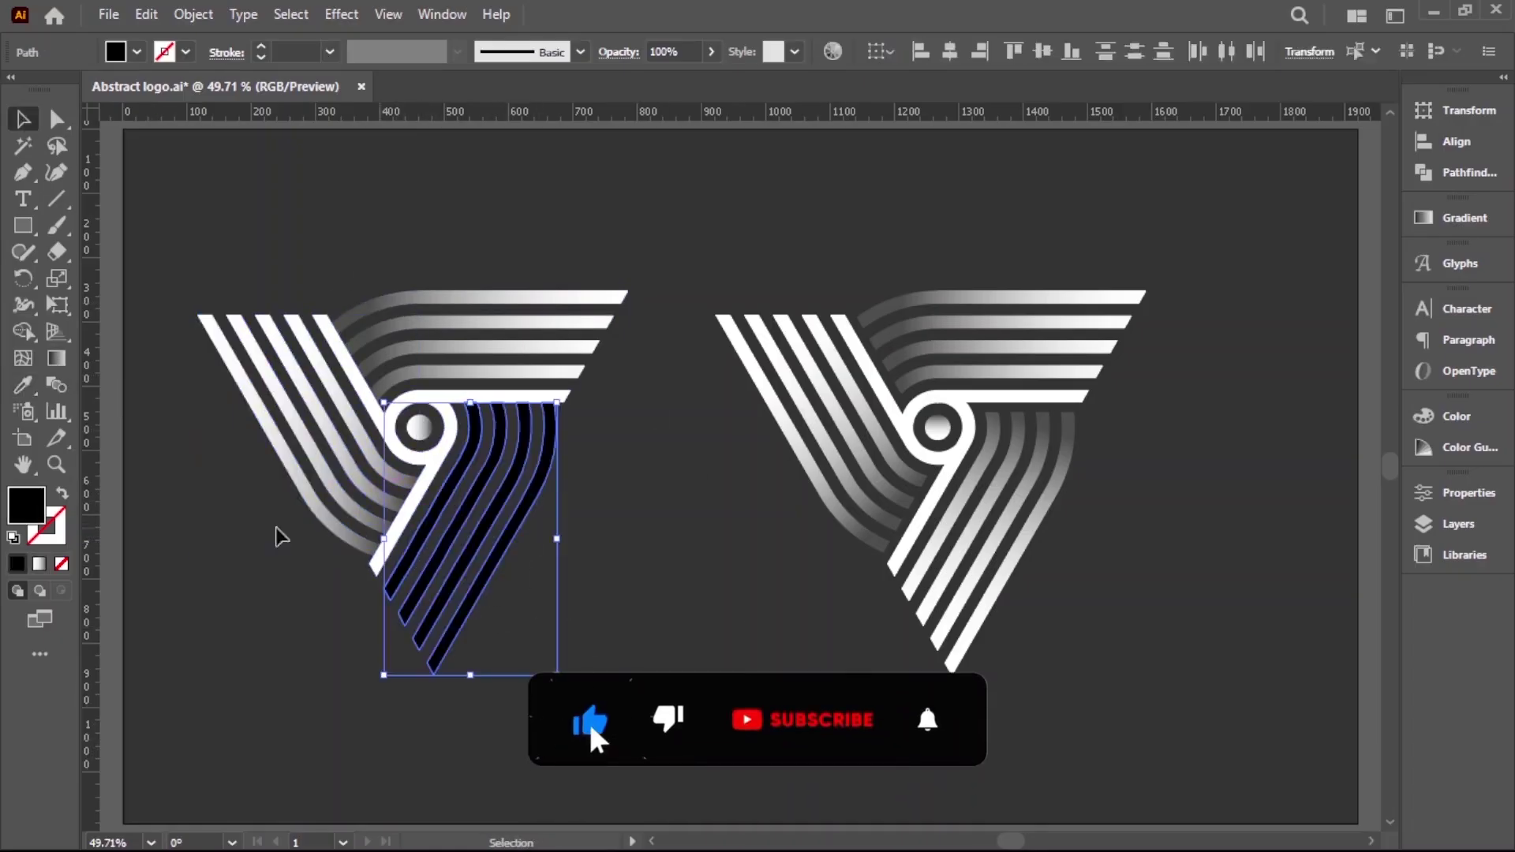
click(23, 385)
click(381, 452)
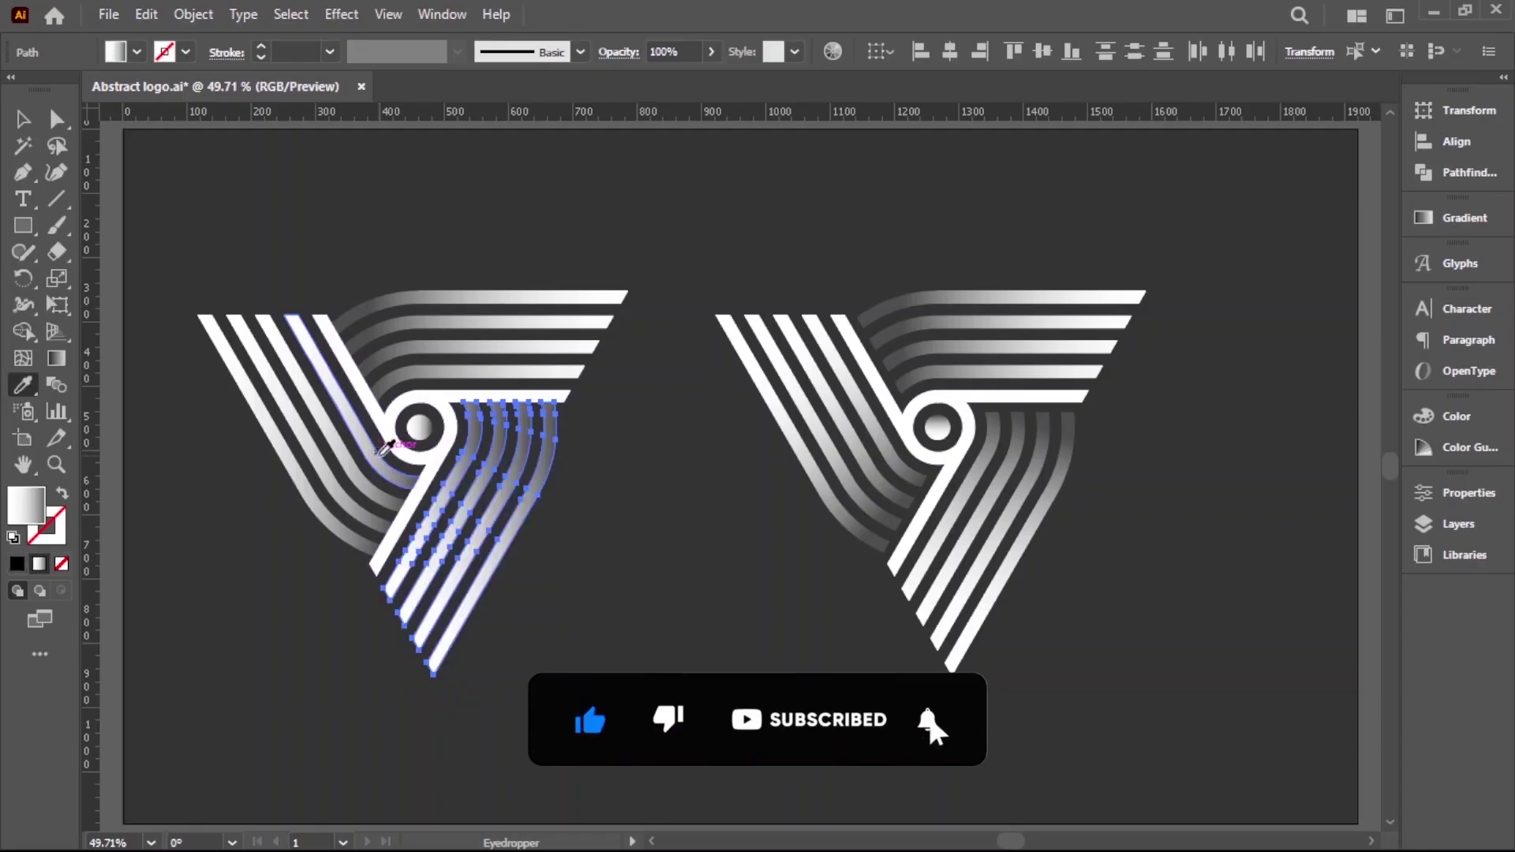
key(v)
click(642, 626)
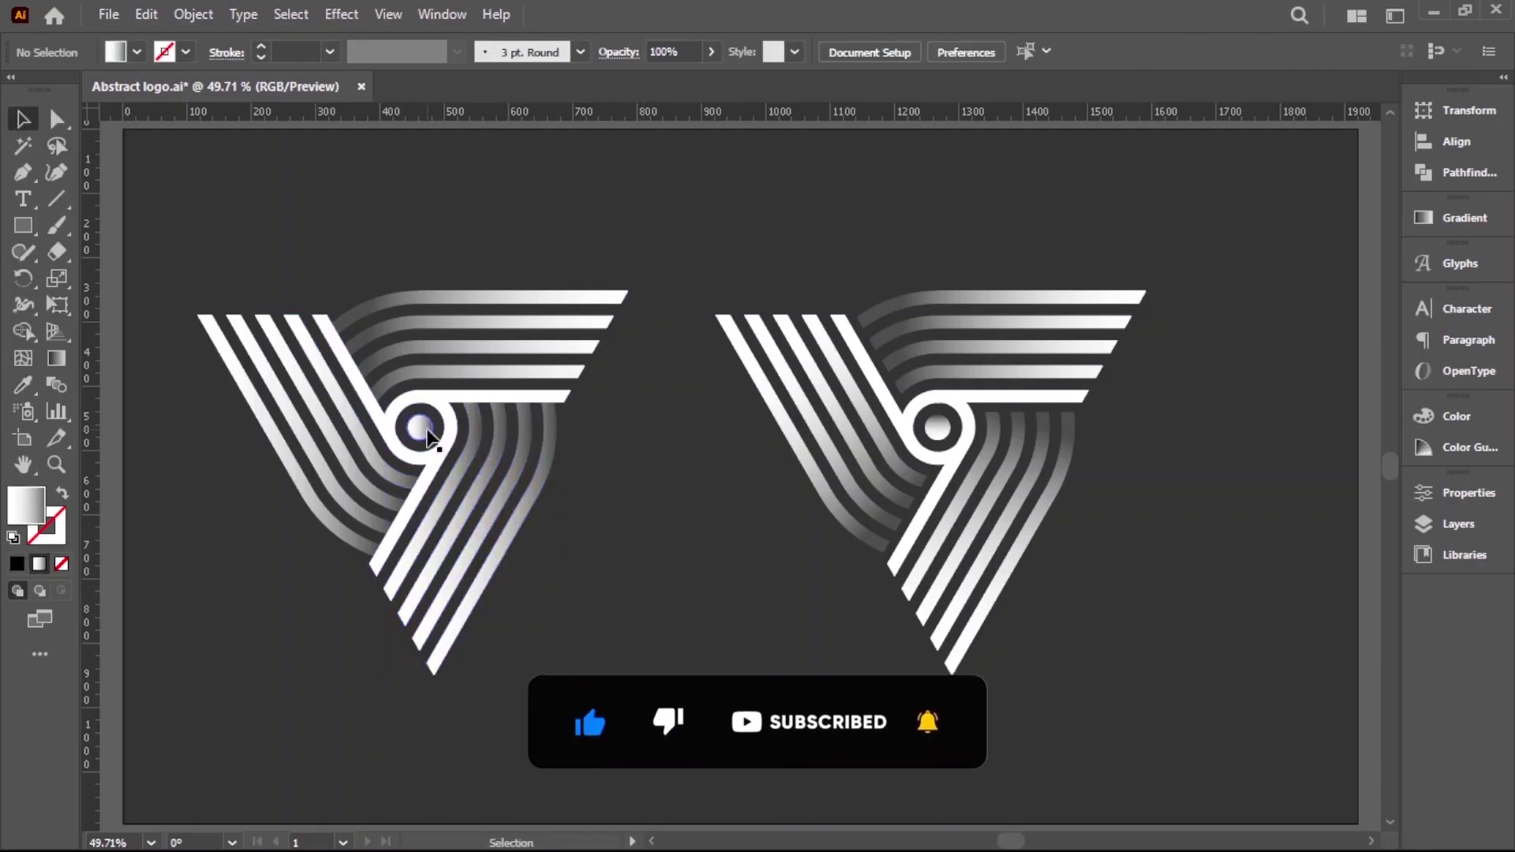
- Set the centre circle's gradient angle to 90°
click(421, 430)
click(1474, 221)
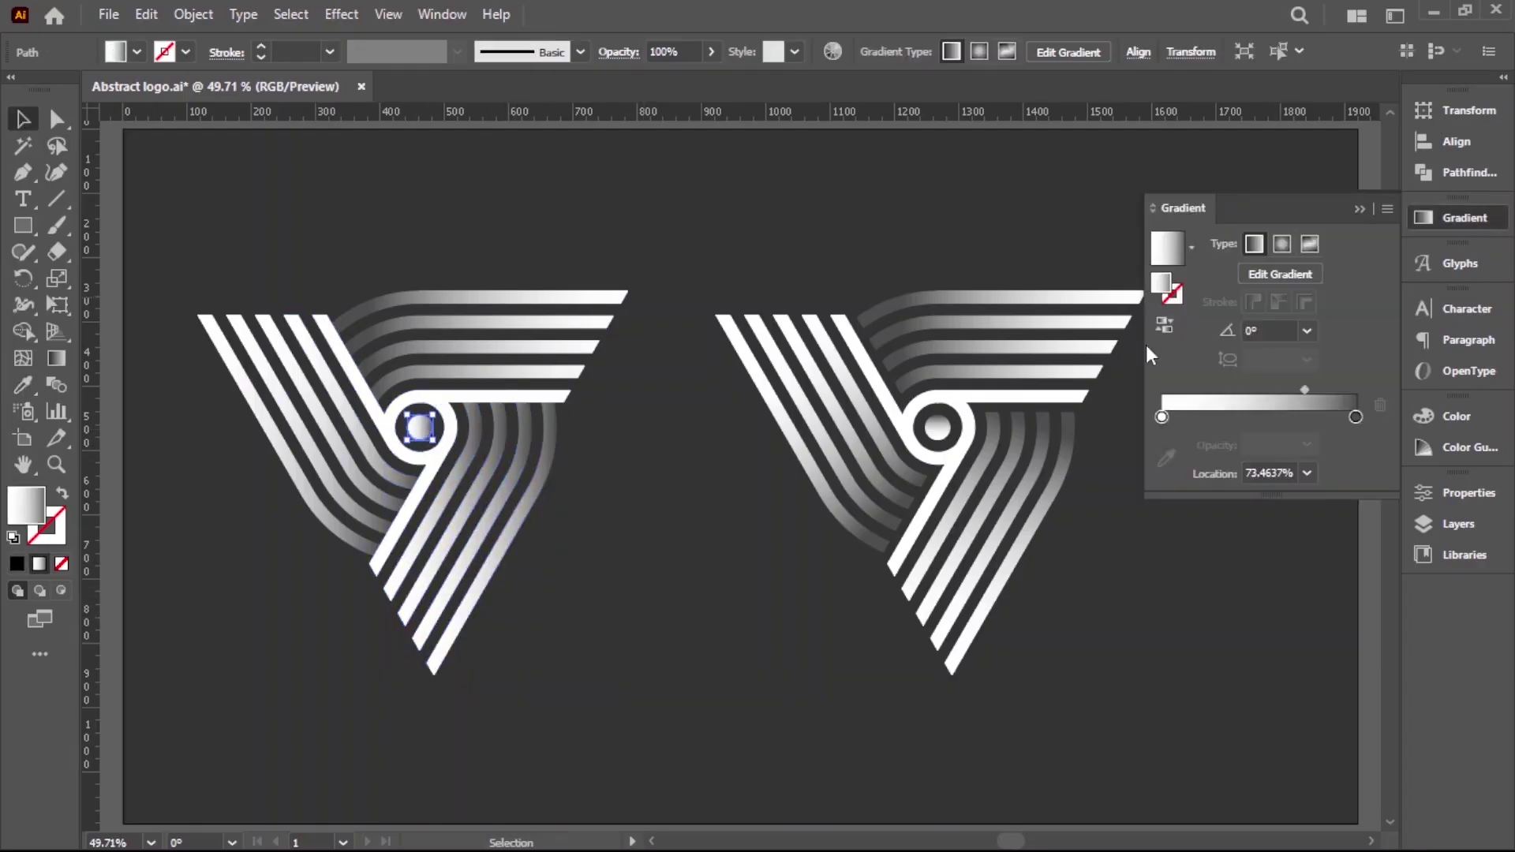
click(1307, 331)
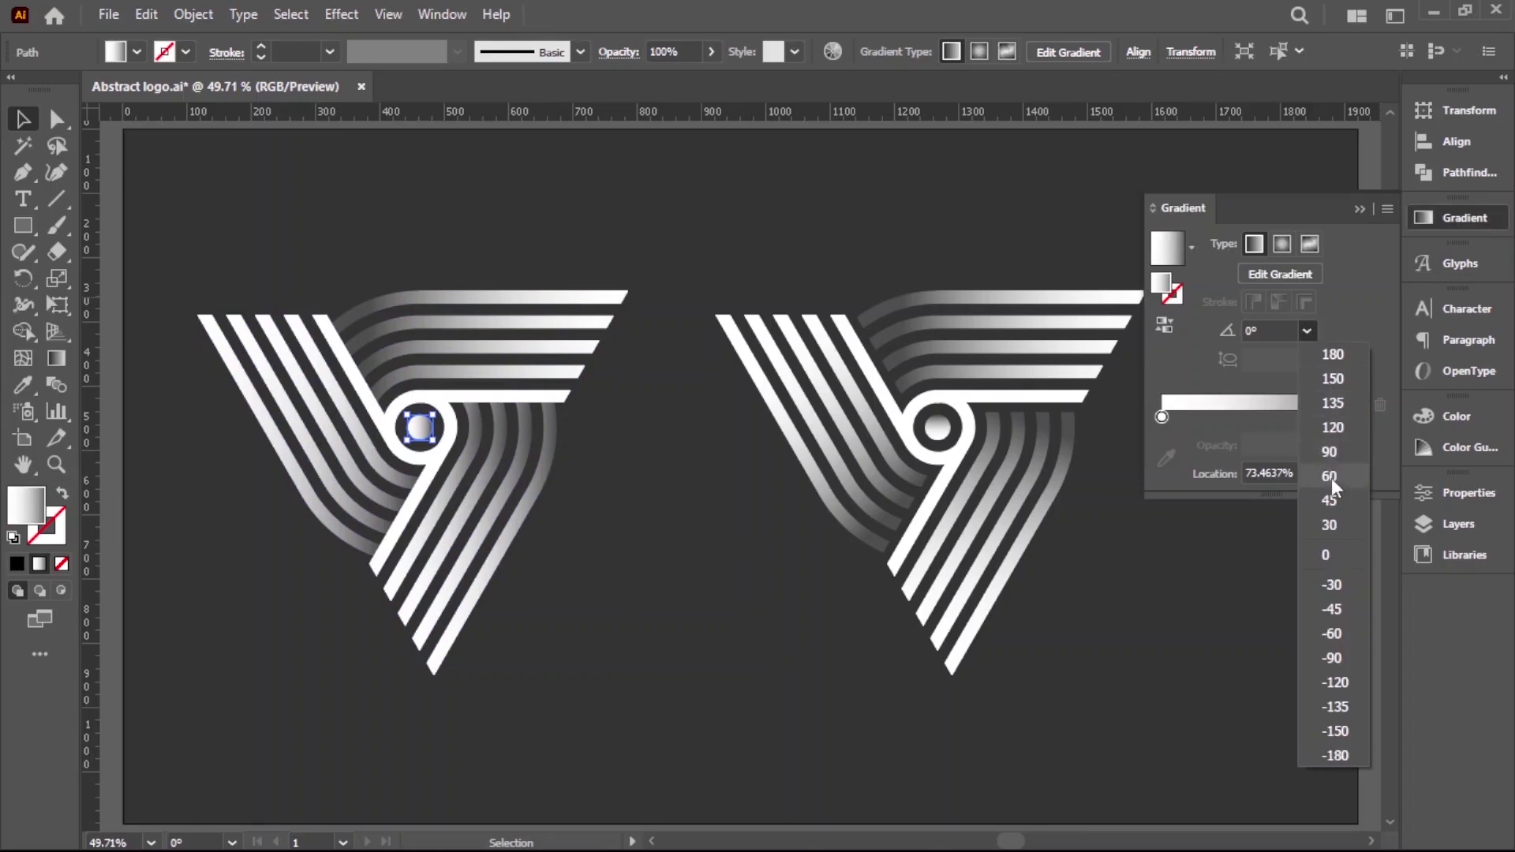
click(1334, 456)
click(683, 616)
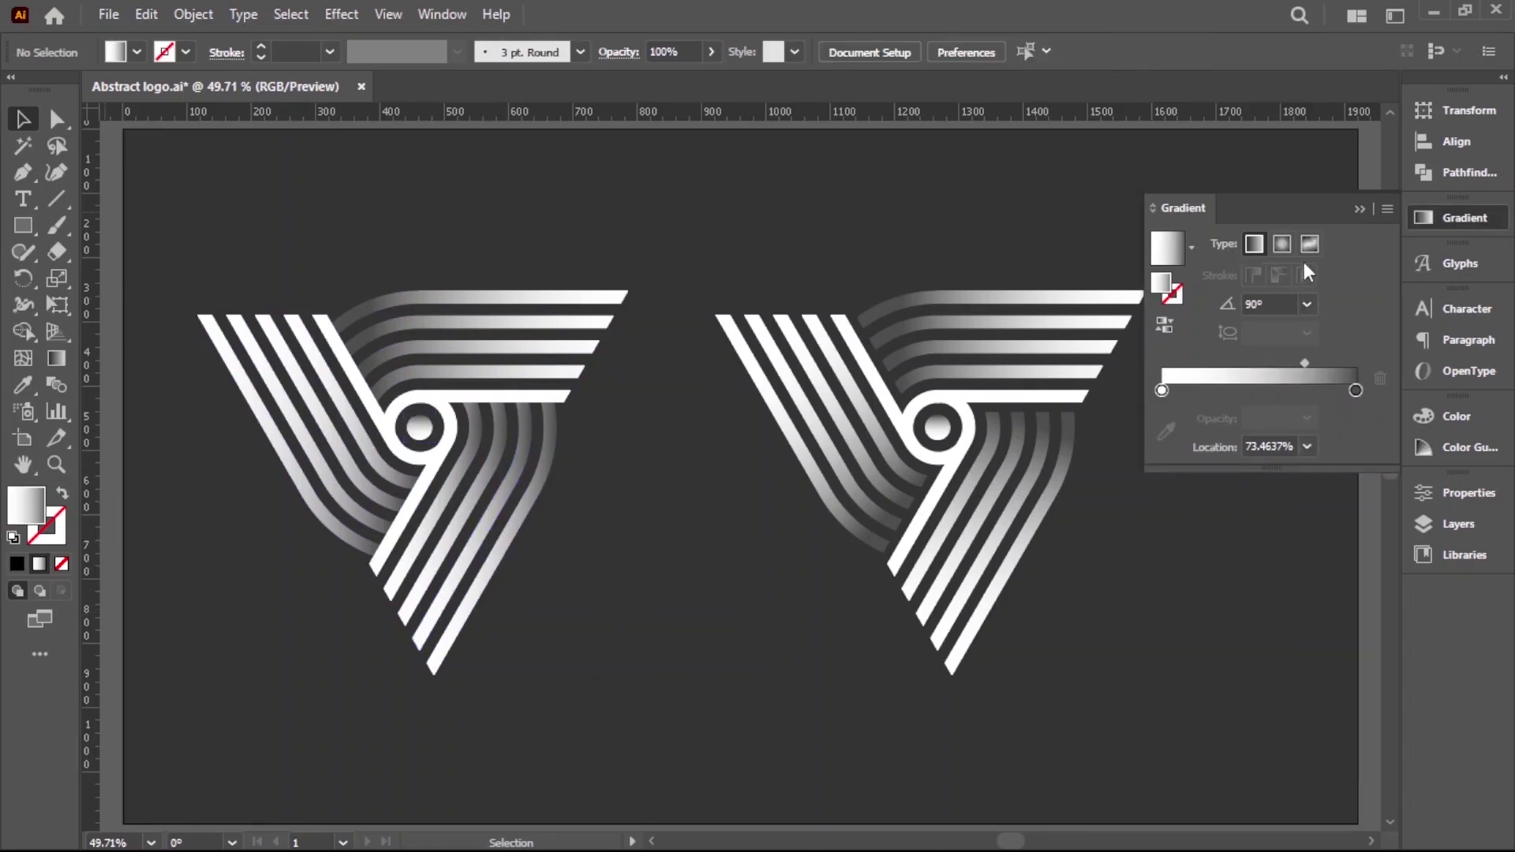
click(1359, 208)
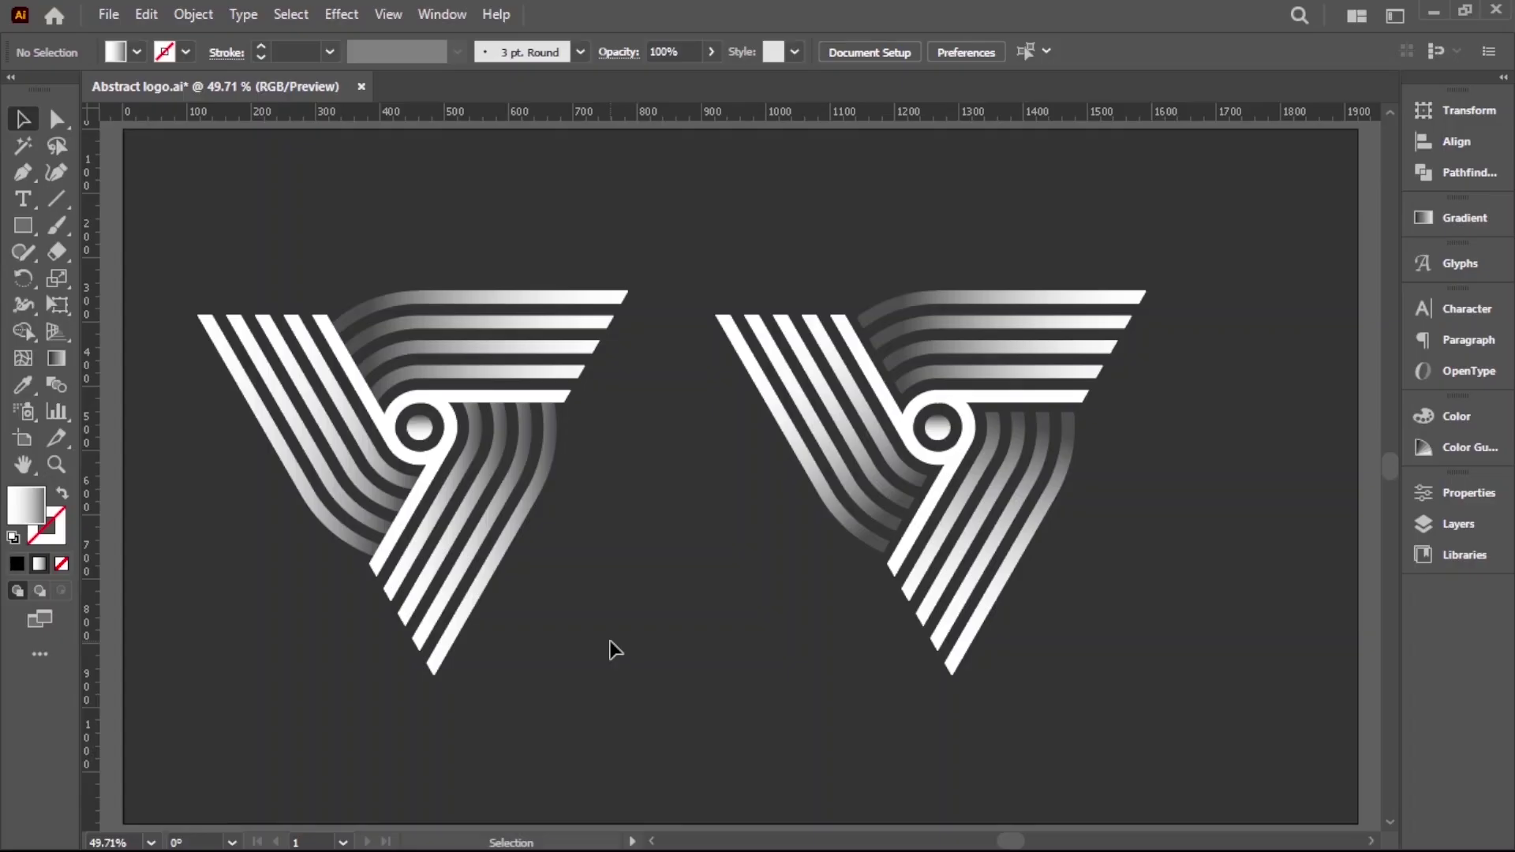
- Group the left logo's parts, then group the right logo's parts
drag(213, 247, 578, 606)
right_click(528, 520)
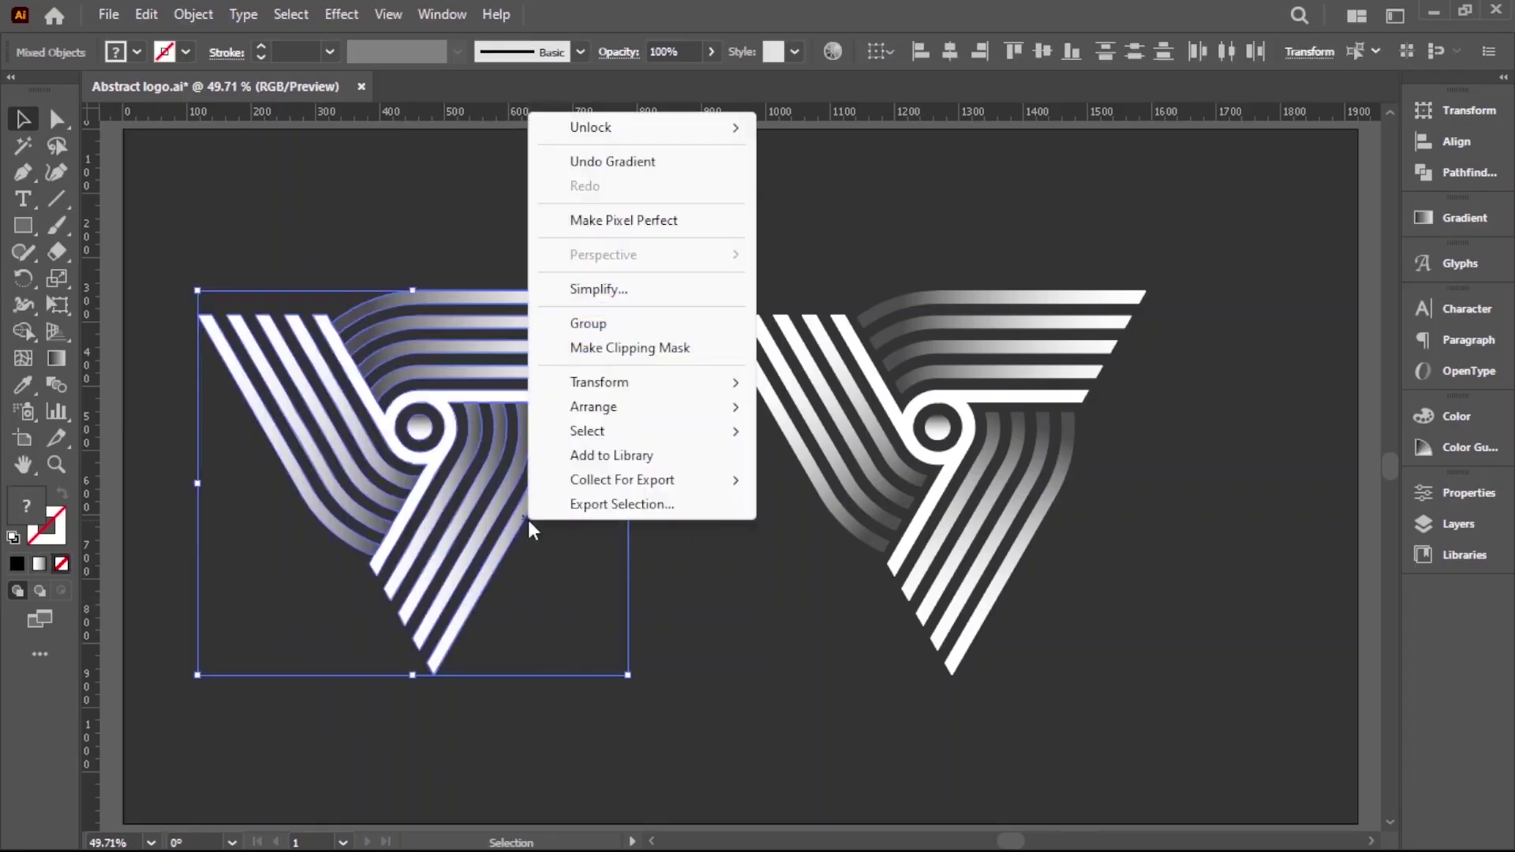
click(588, 324)
drag(740, 251, 1202, 645)
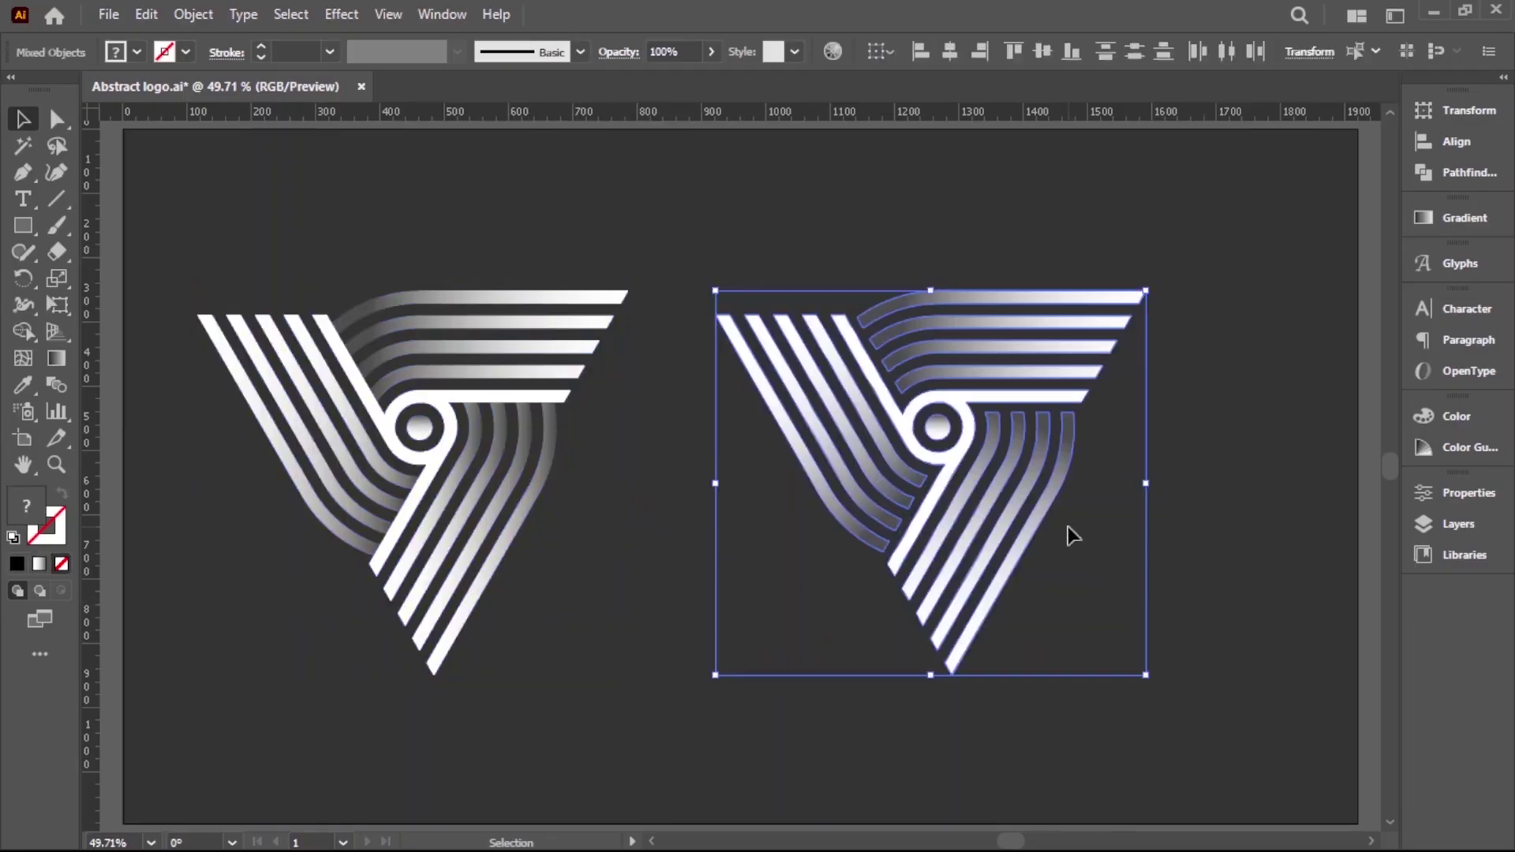
right_click(1068, 528)
click(1115, 335)
- Select both logos and group them into one
click(1212, 456)
click(1073, 462)
shift+click(578, 376)
right_click(840, 410)
click(912, 626)
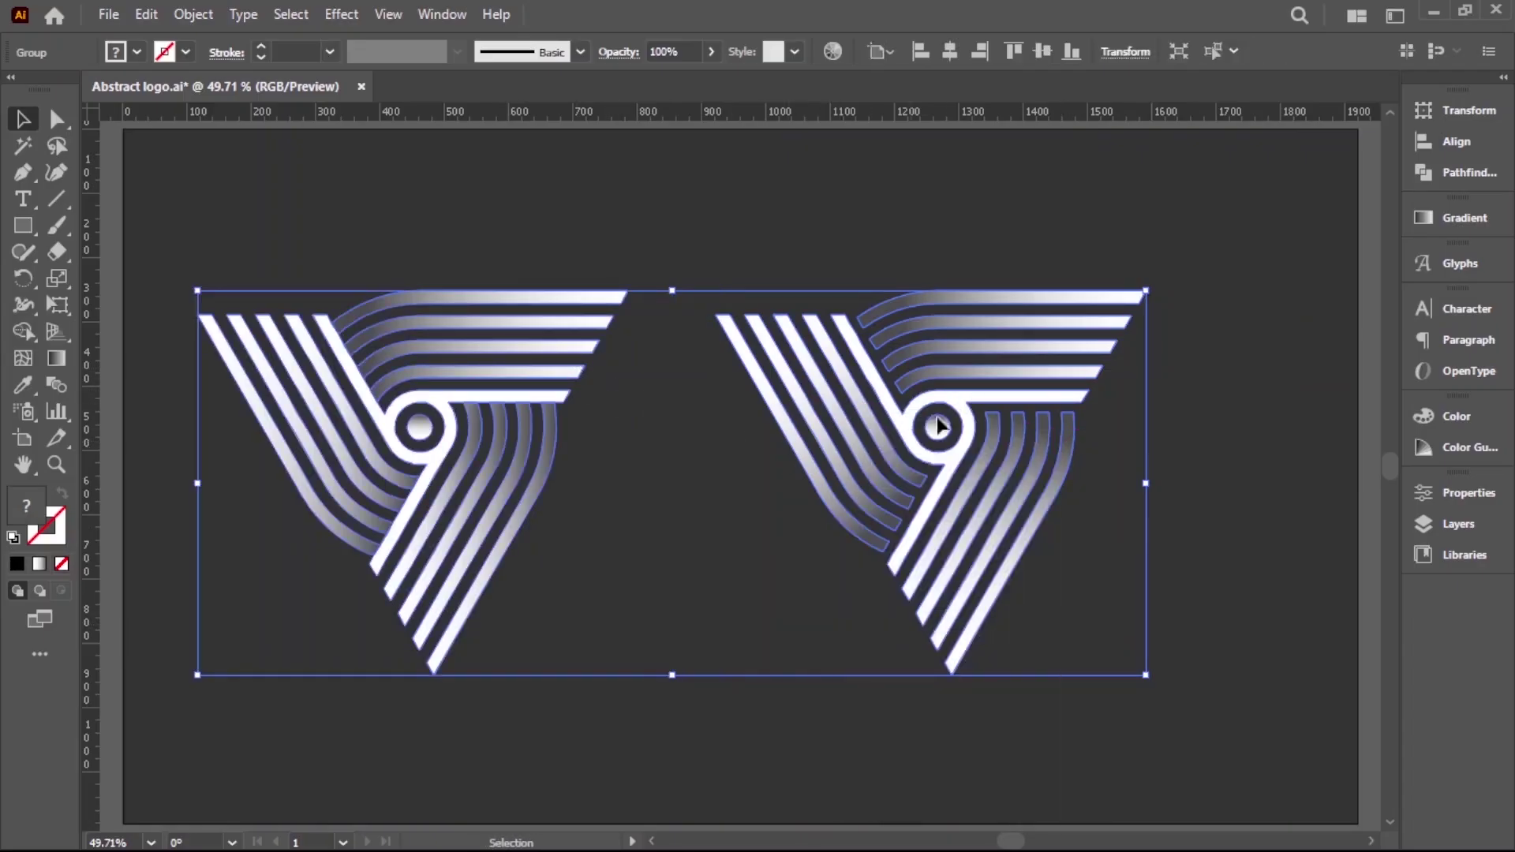
- Centre the grouped pair horizontally and vertically on the artboard
click(951, 52)
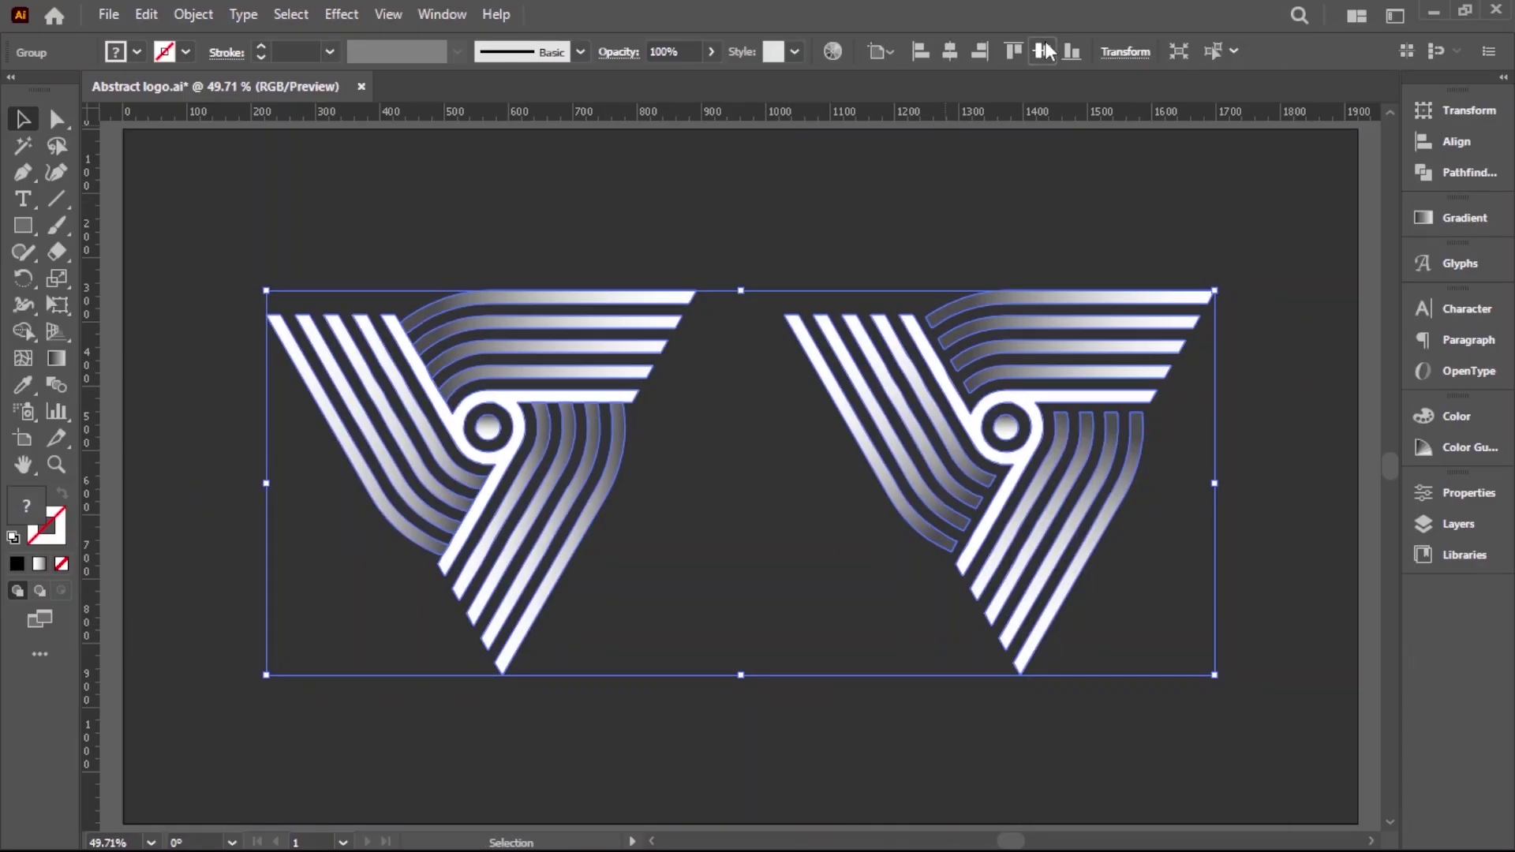
click(1043, 52)
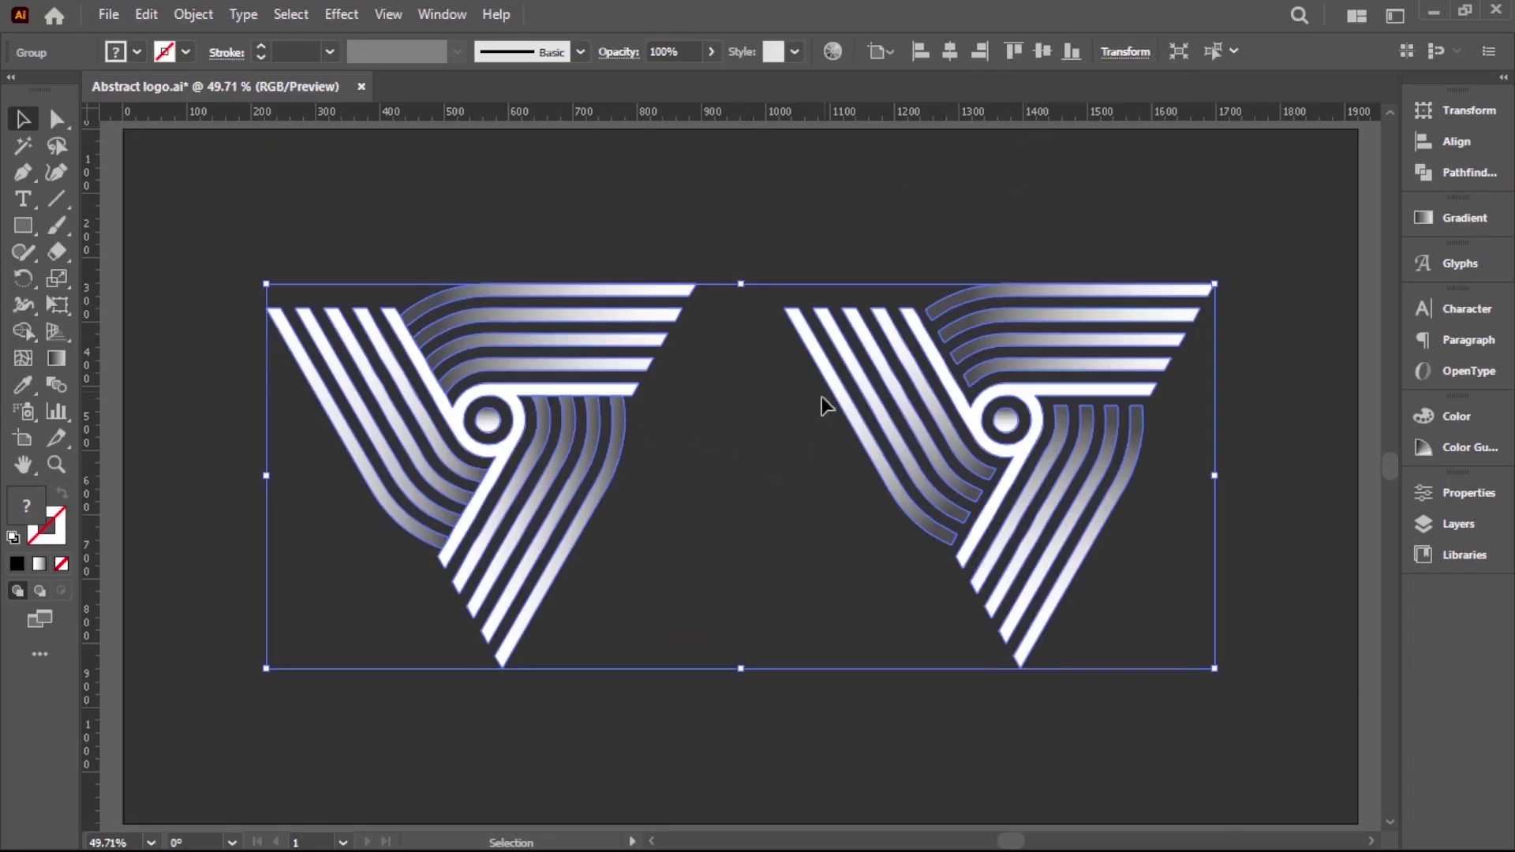
click(797, 430)
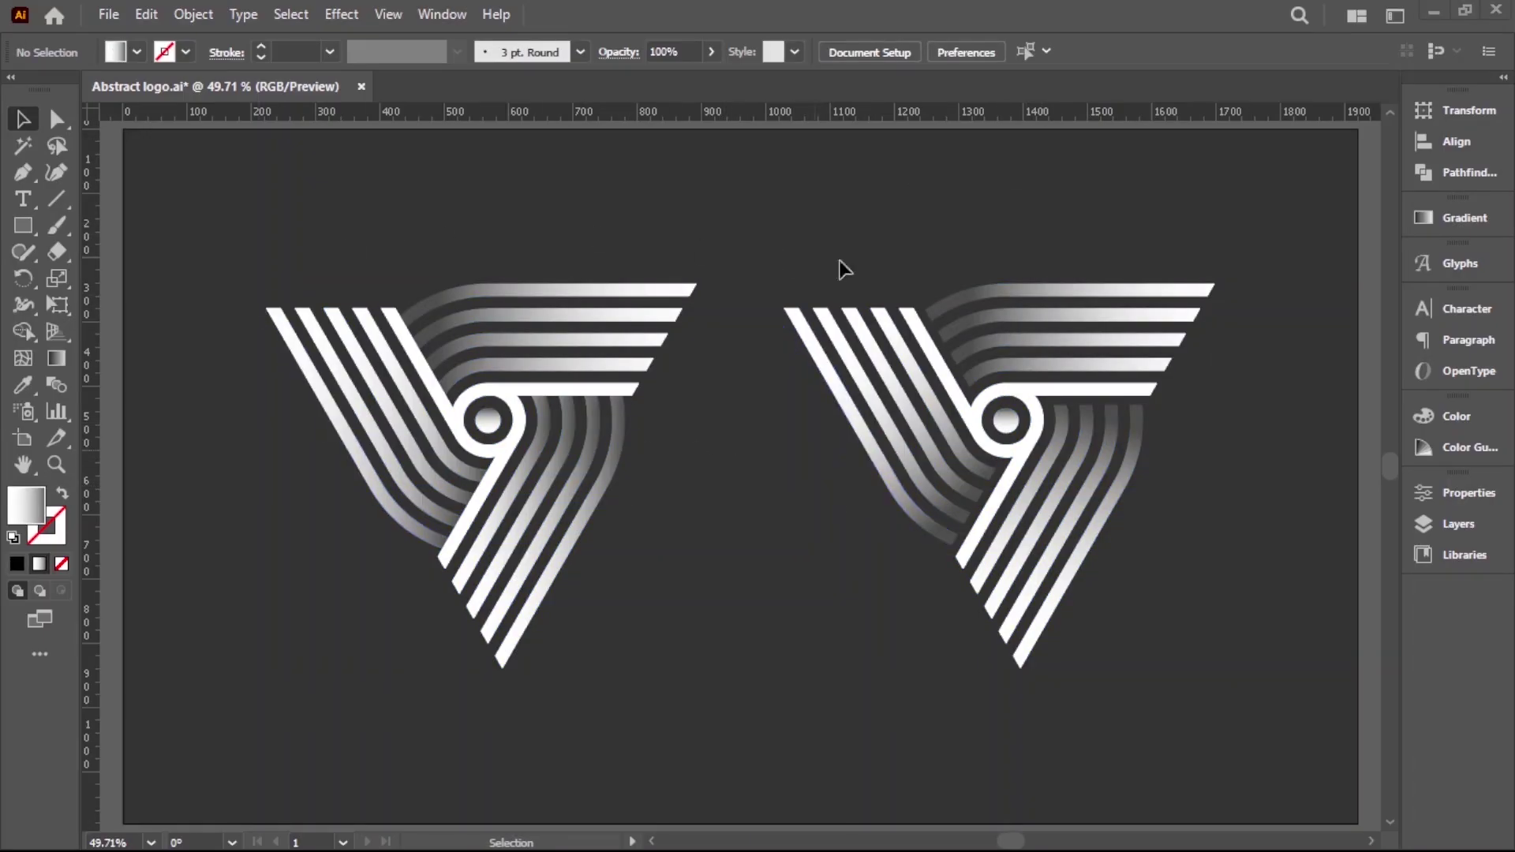
scroll(516, 375, up, 3)
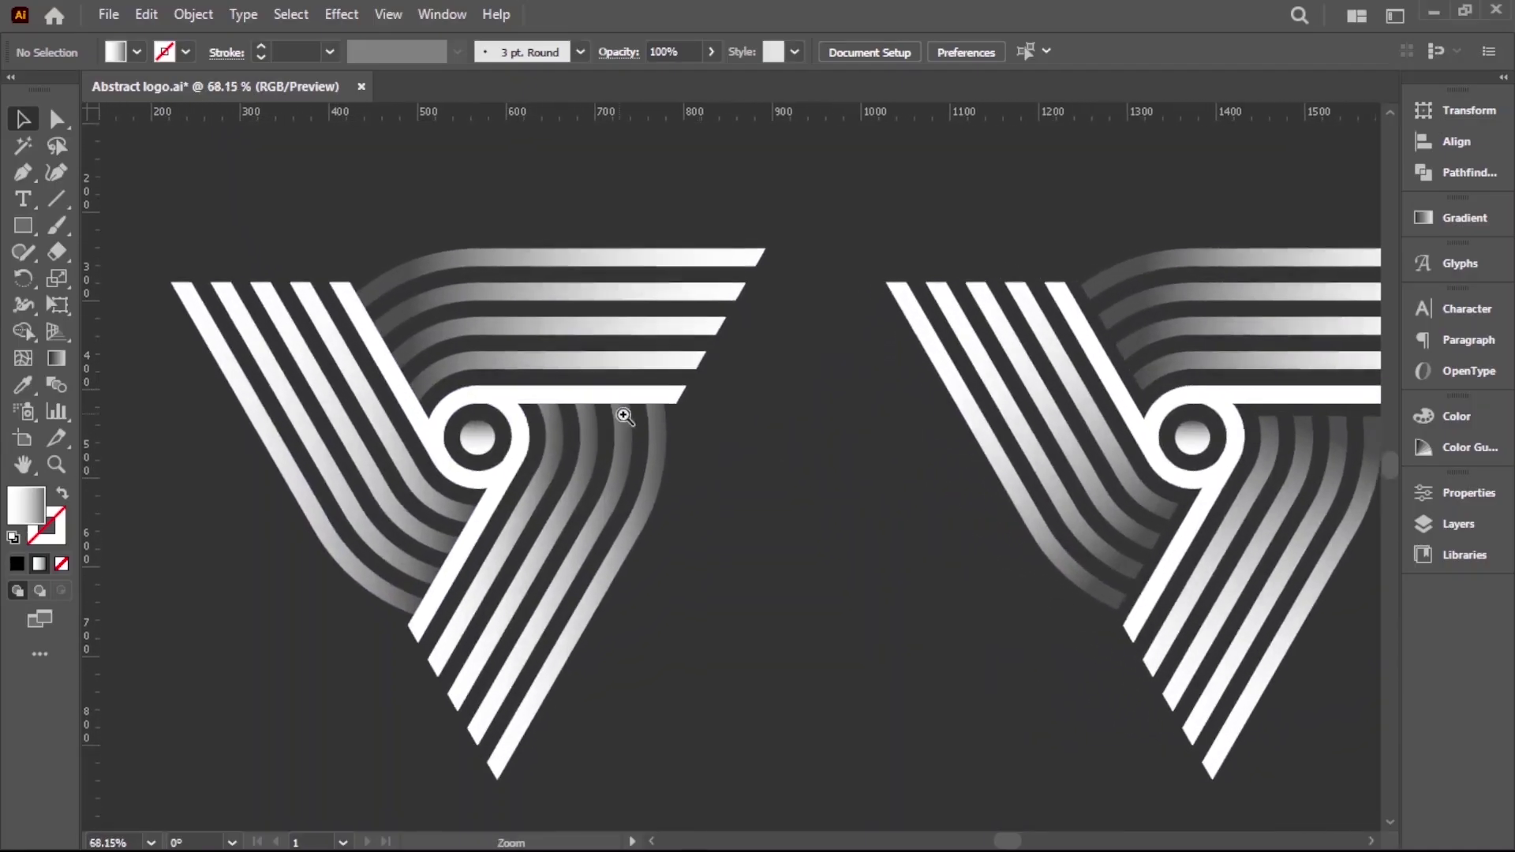
- Ungroup the right logo and select its top stripe group
drag(1166, 530, 876, 540)
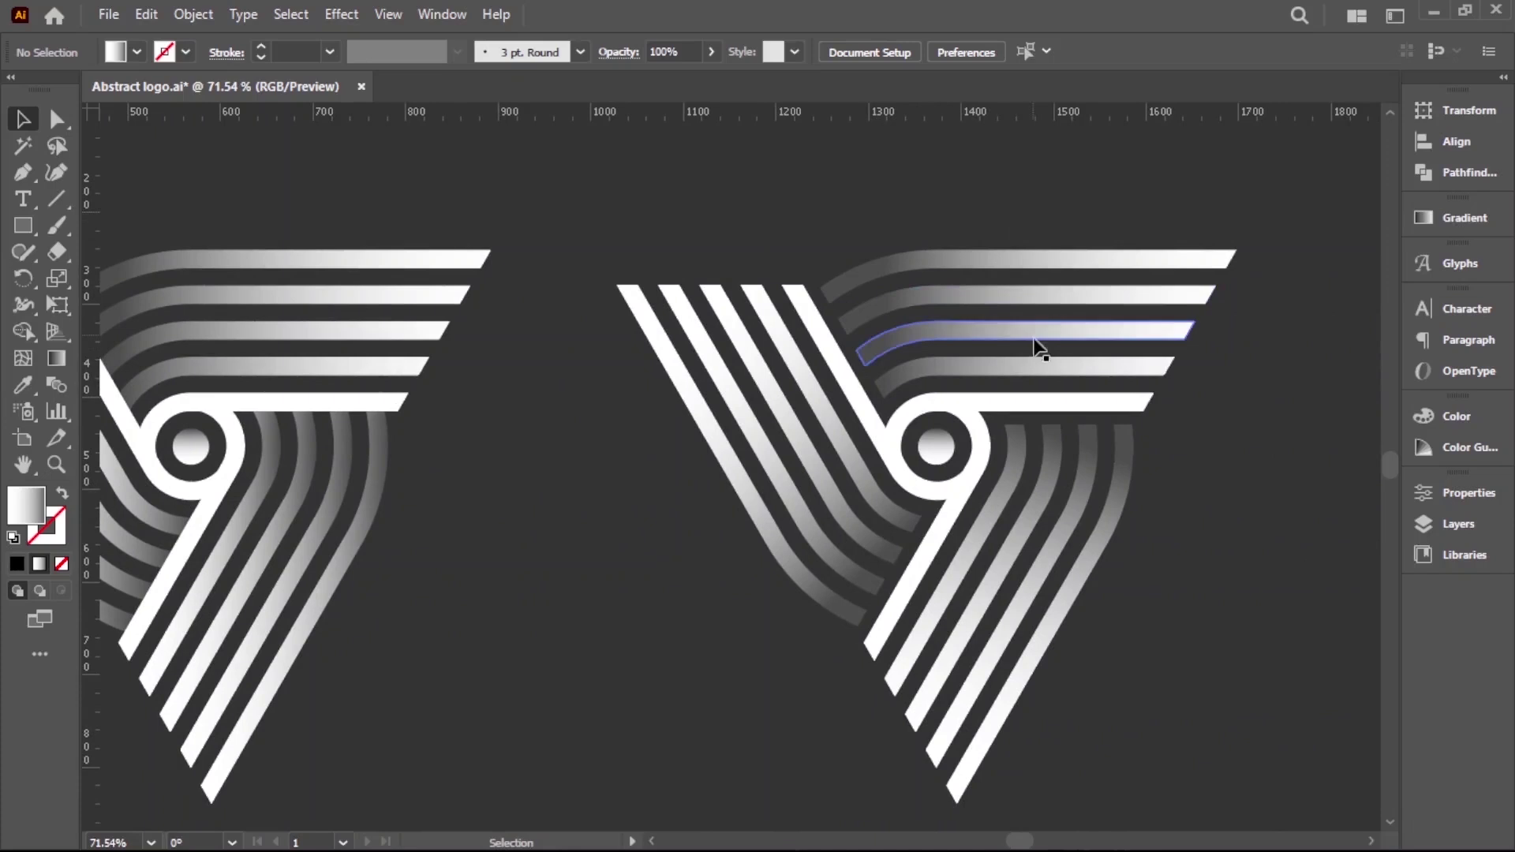
drag(1090, 202, 1189, 373)
right_click(1194, 392)
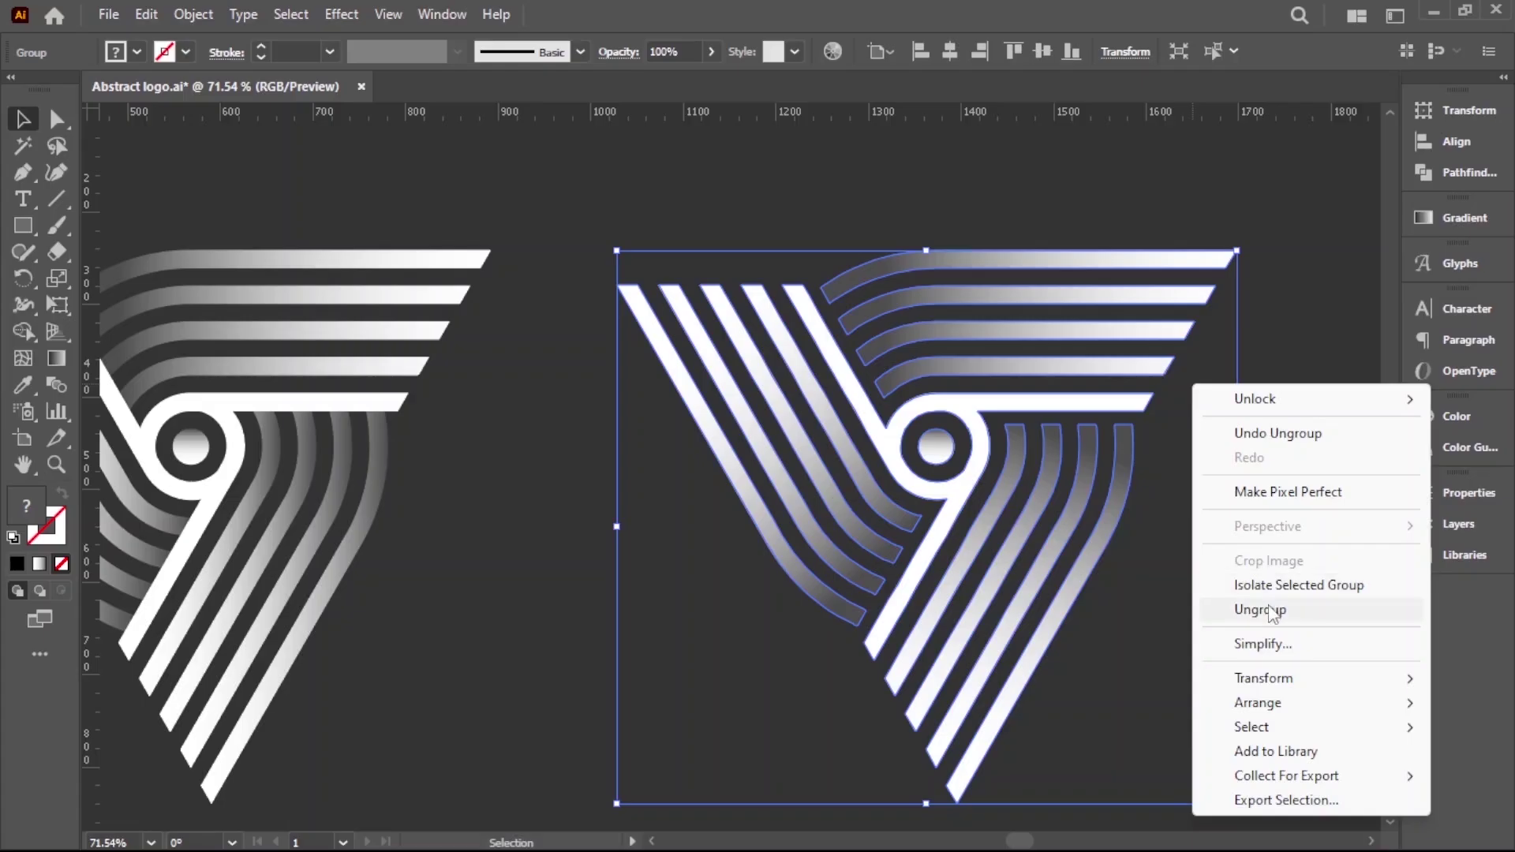
click(1271, 610)
click(1149, 230)
click(1176, 371)
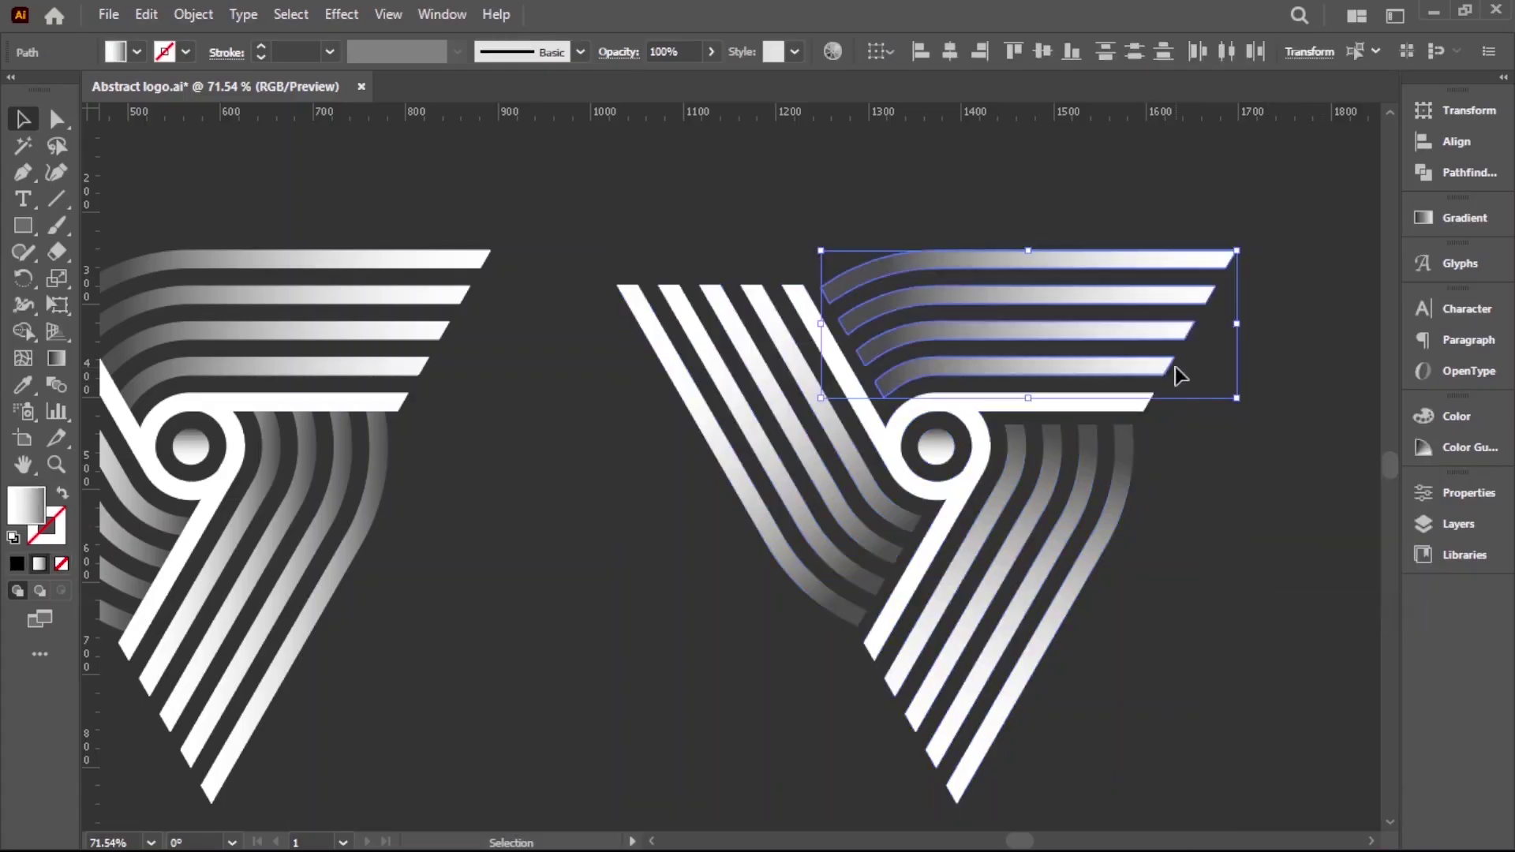
- Reverse the top stripes' gradient and make its left stop fully transparent
click(1457, 221)
click(1166, 324)
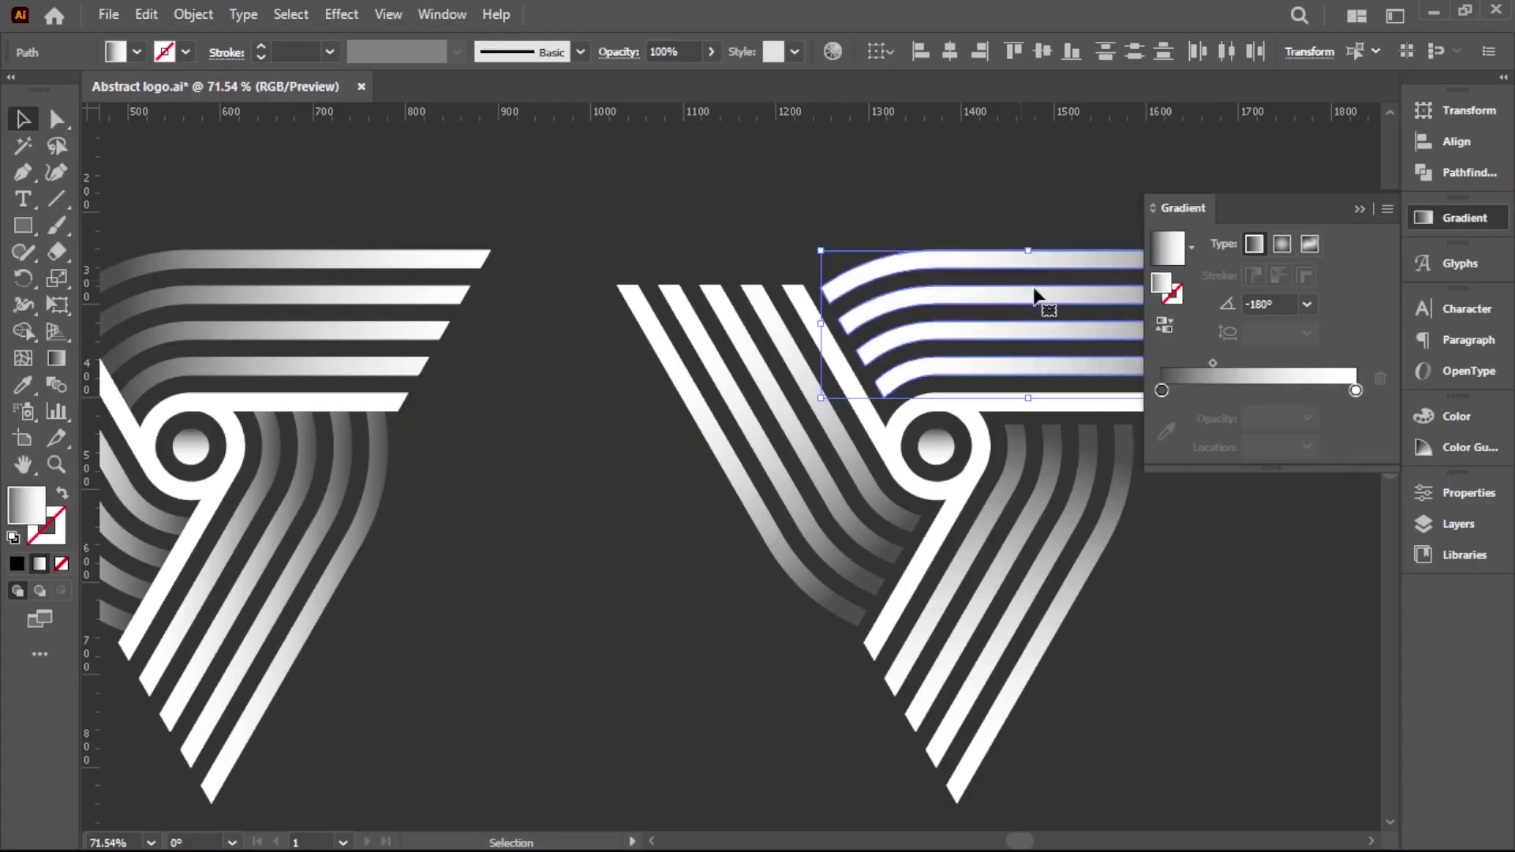
drag(1326, 207, 505, 251)
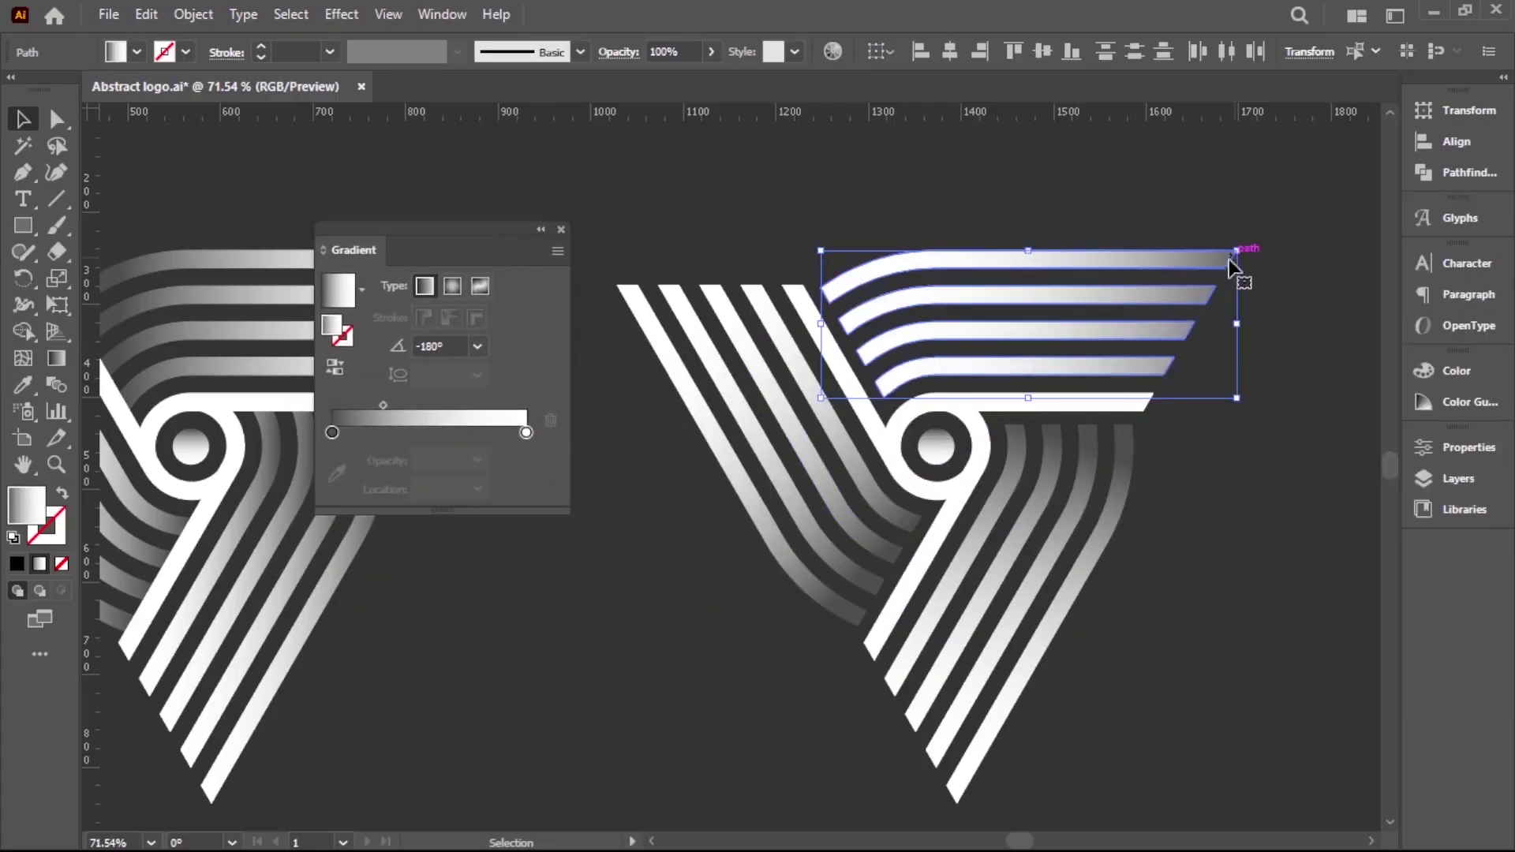
click(332, 432)
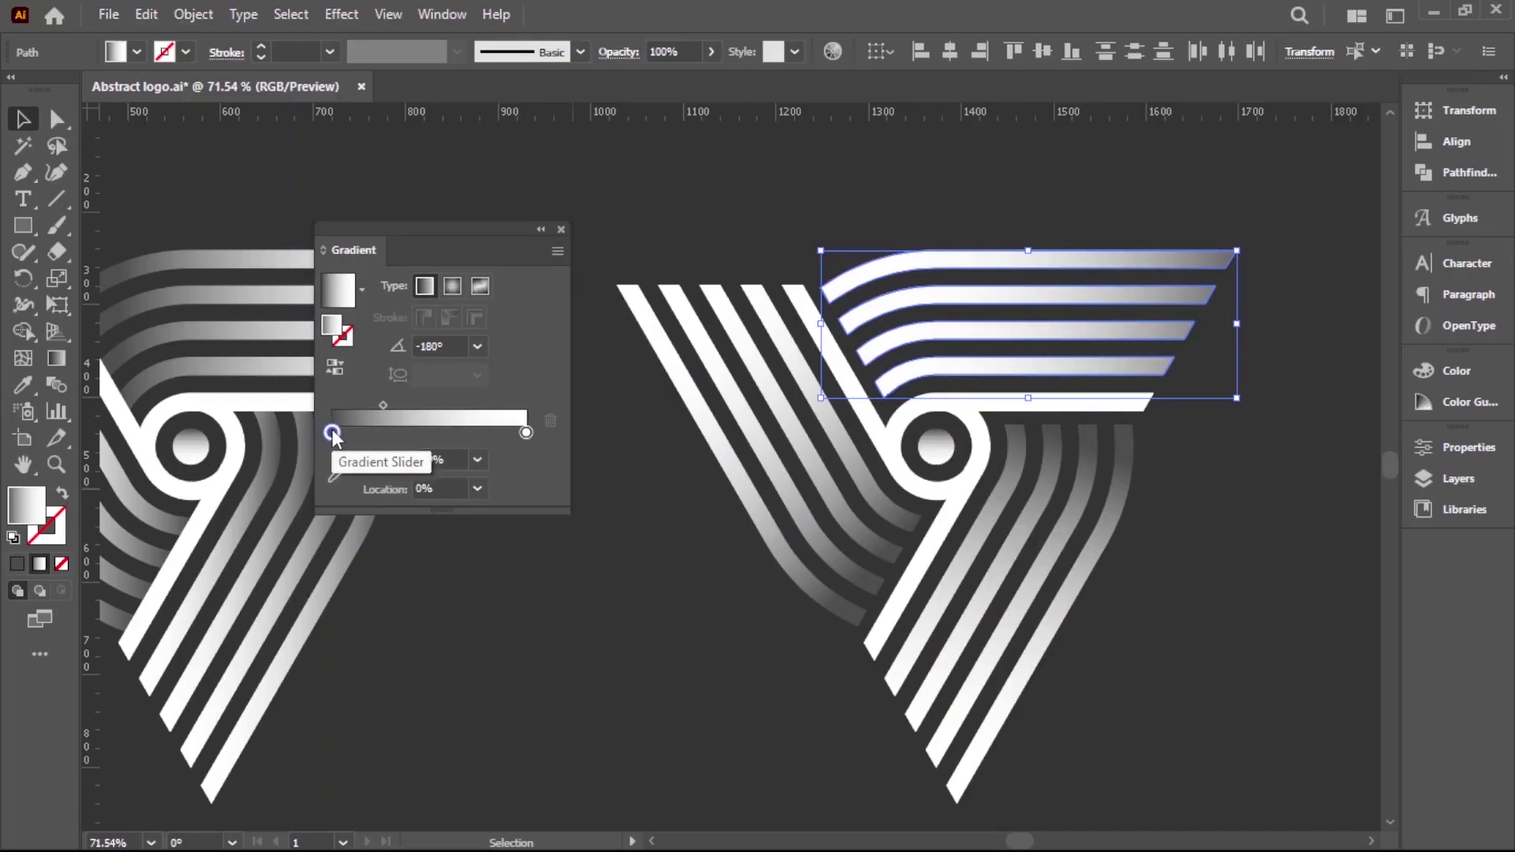
click(477, 460)
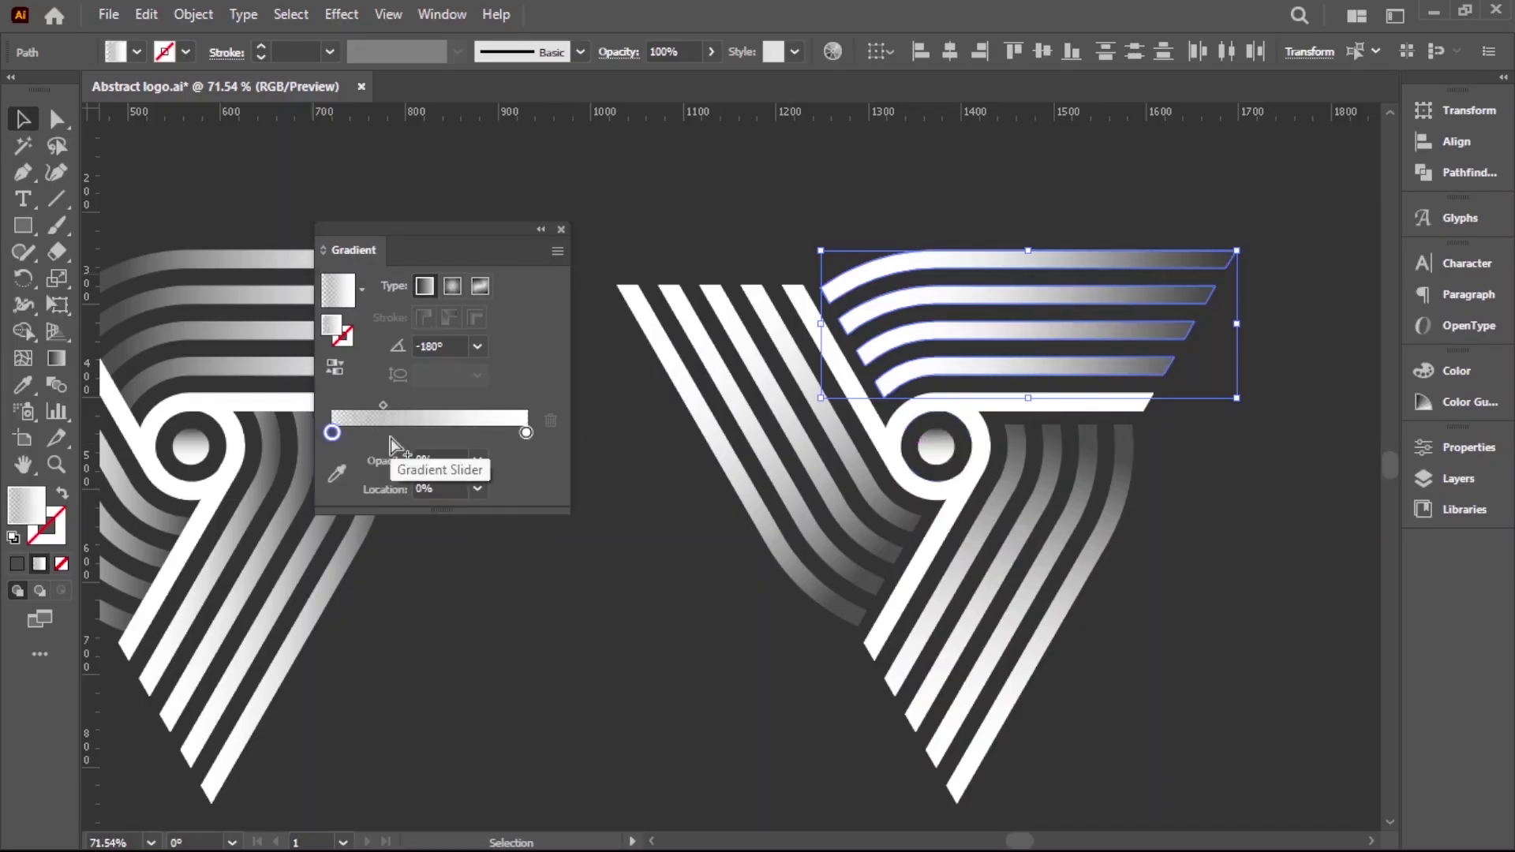
- Move the top stripes' gradient midpoint right to about 72% Location
drag(384, 406, 409, 407)
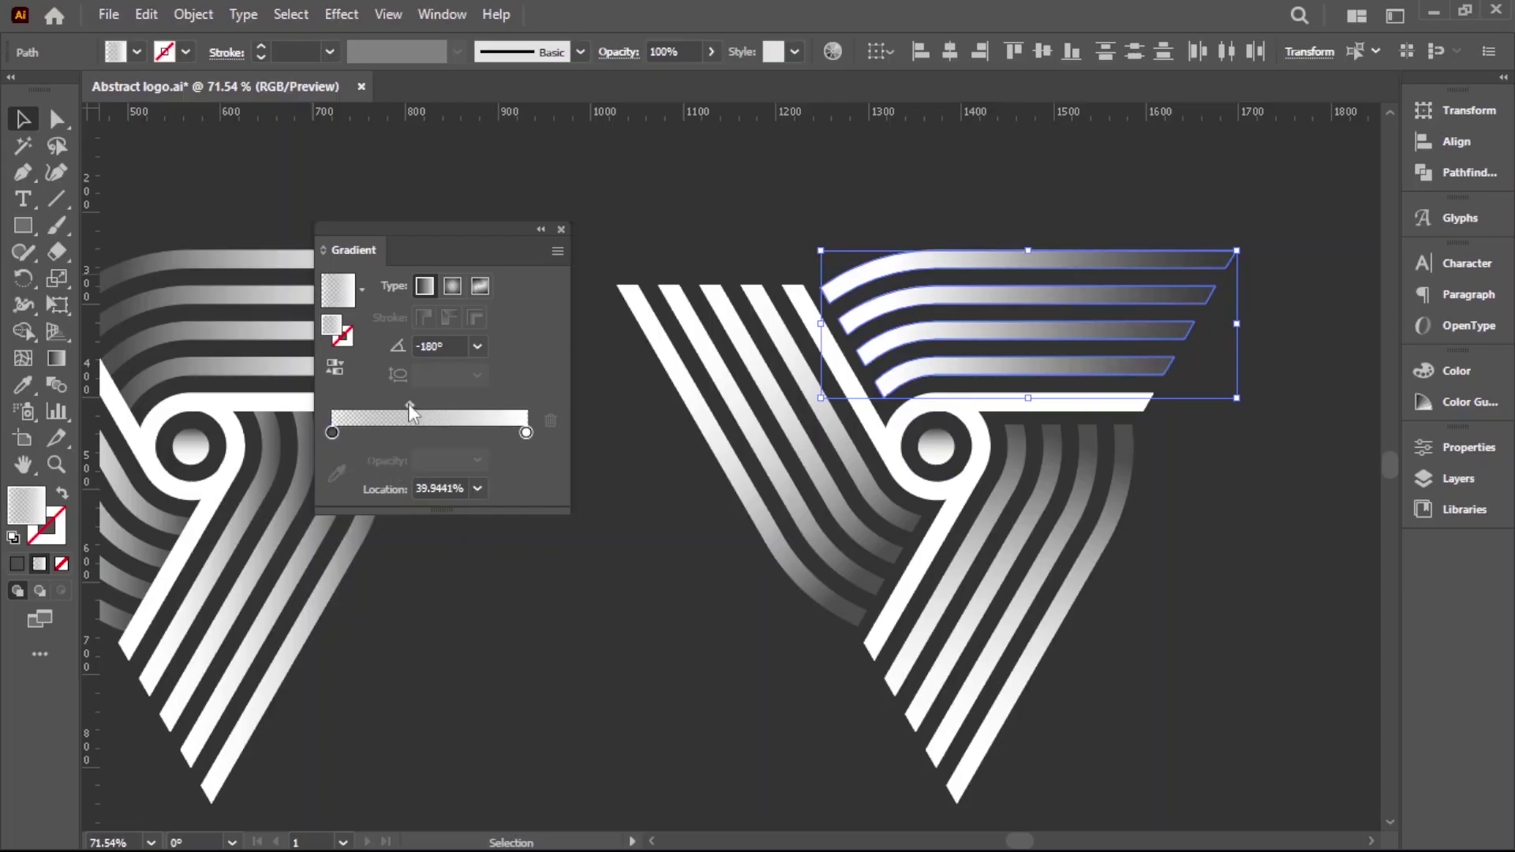
drag(409, 404, 423, 404)
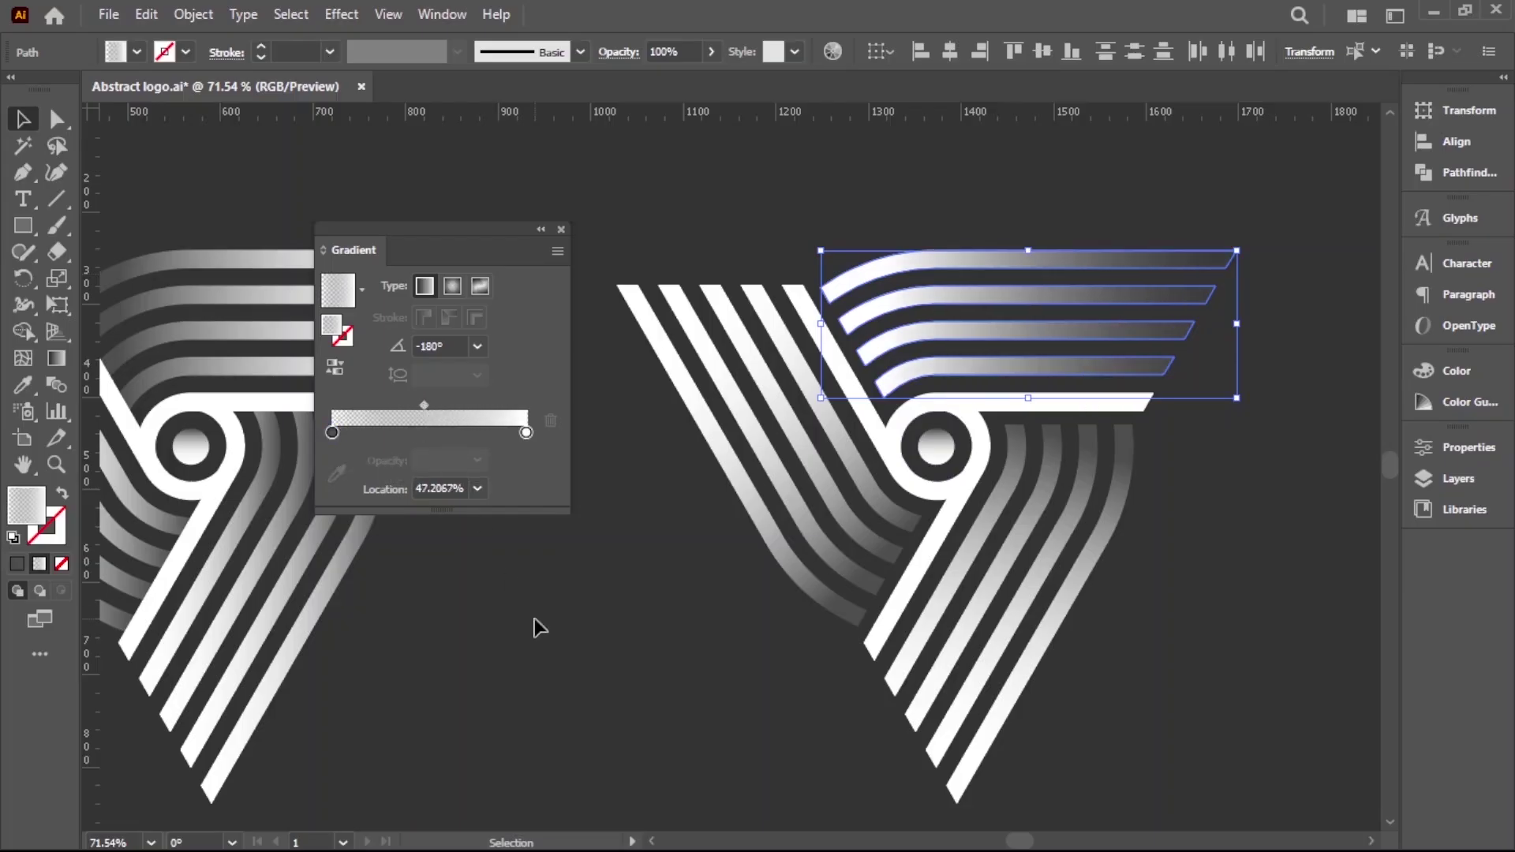
mouse_move(424, 407)
mouse_down()
mouse_move(362, 412)
mouse_move(441, 415)
mouse_up()
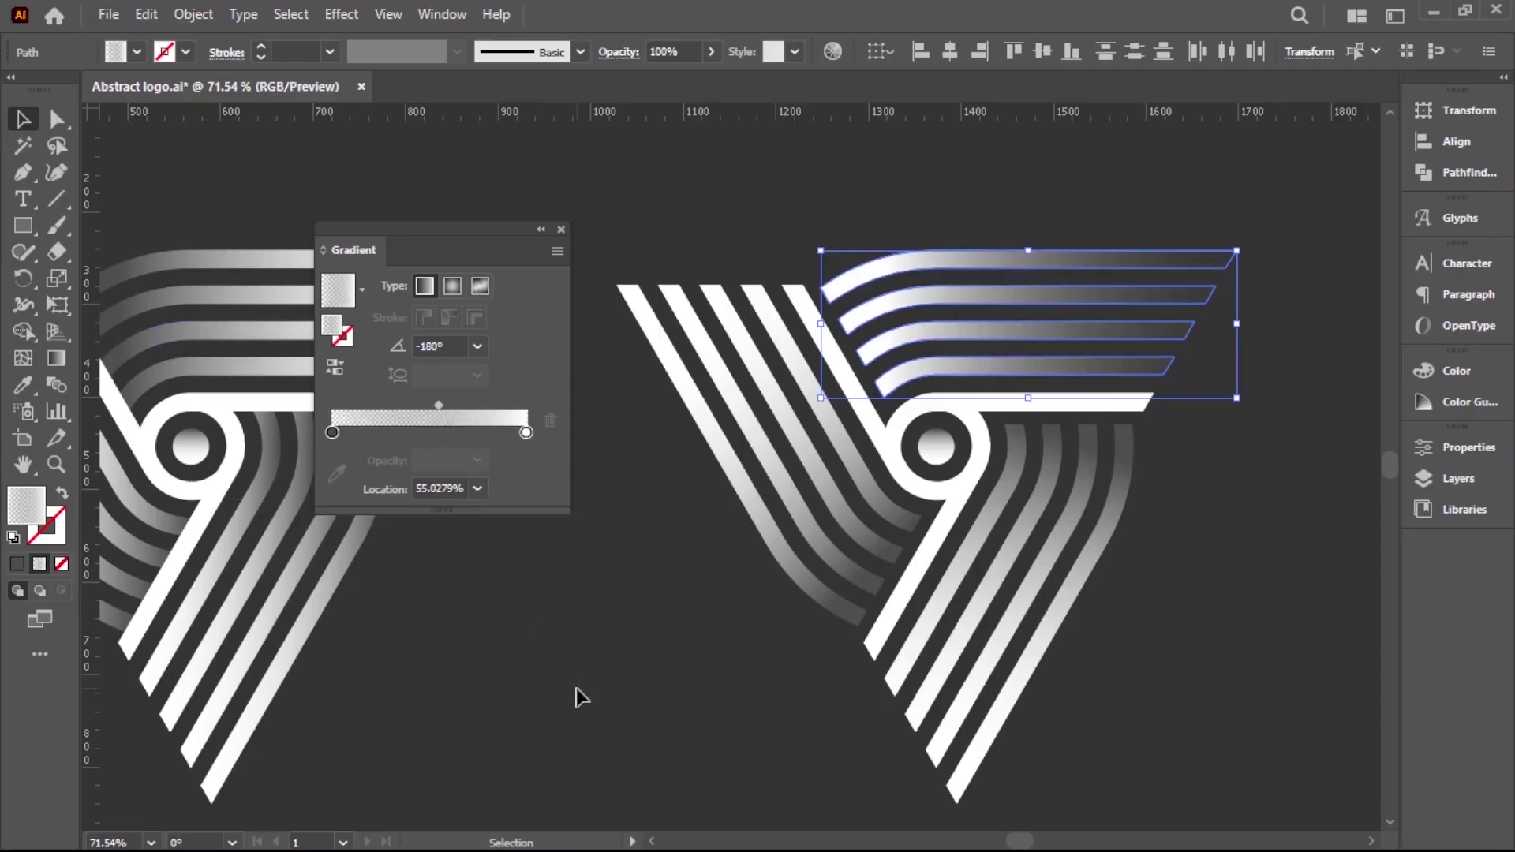
click(577, 695)
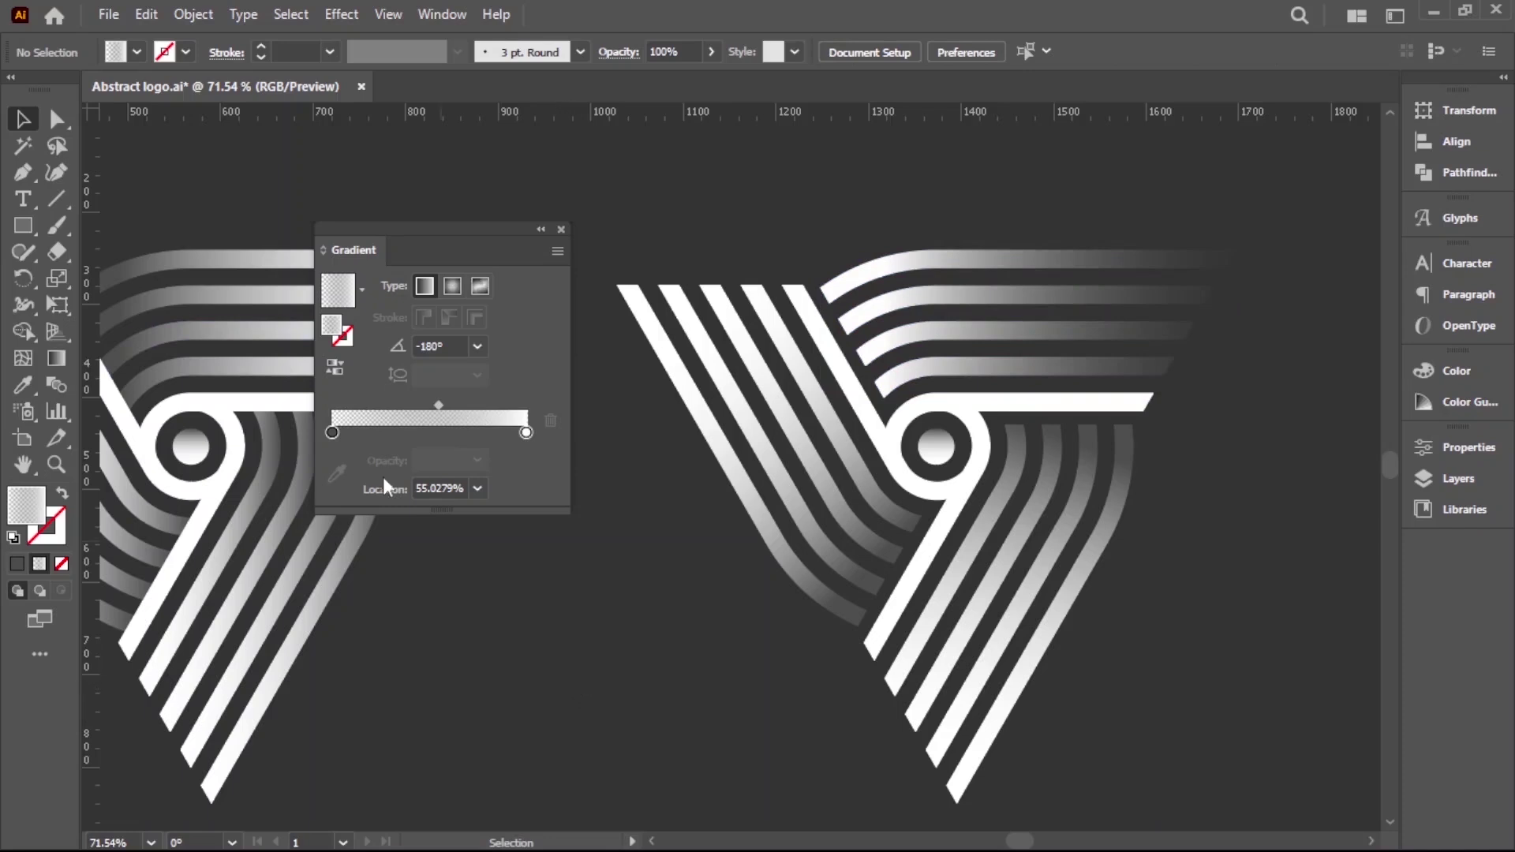
click(1146, 330)
drag(1141, 183, 1216, 389)
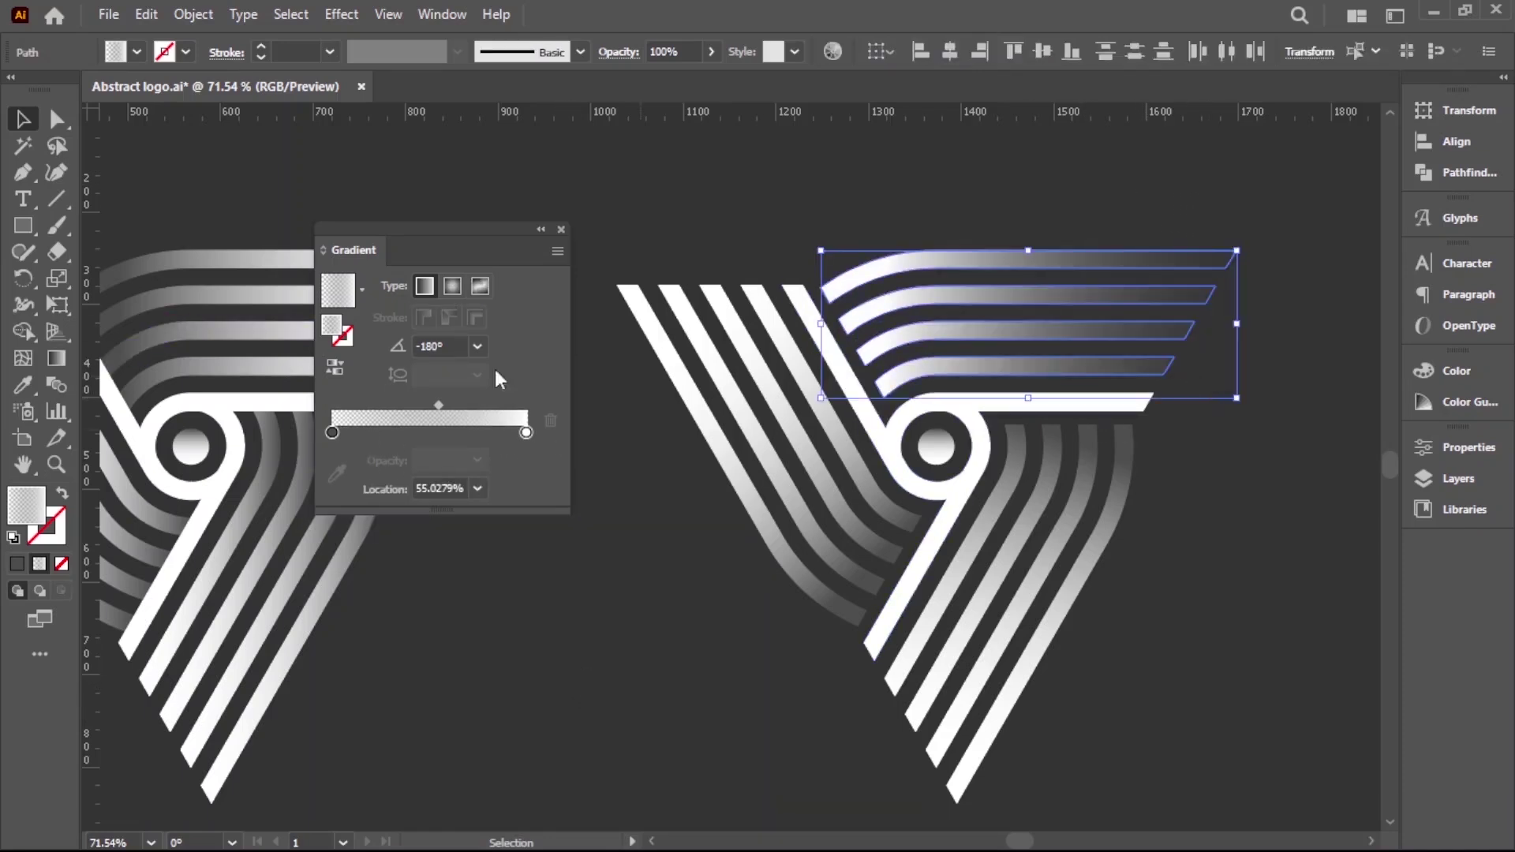
drag(439, 404, 474, 404)
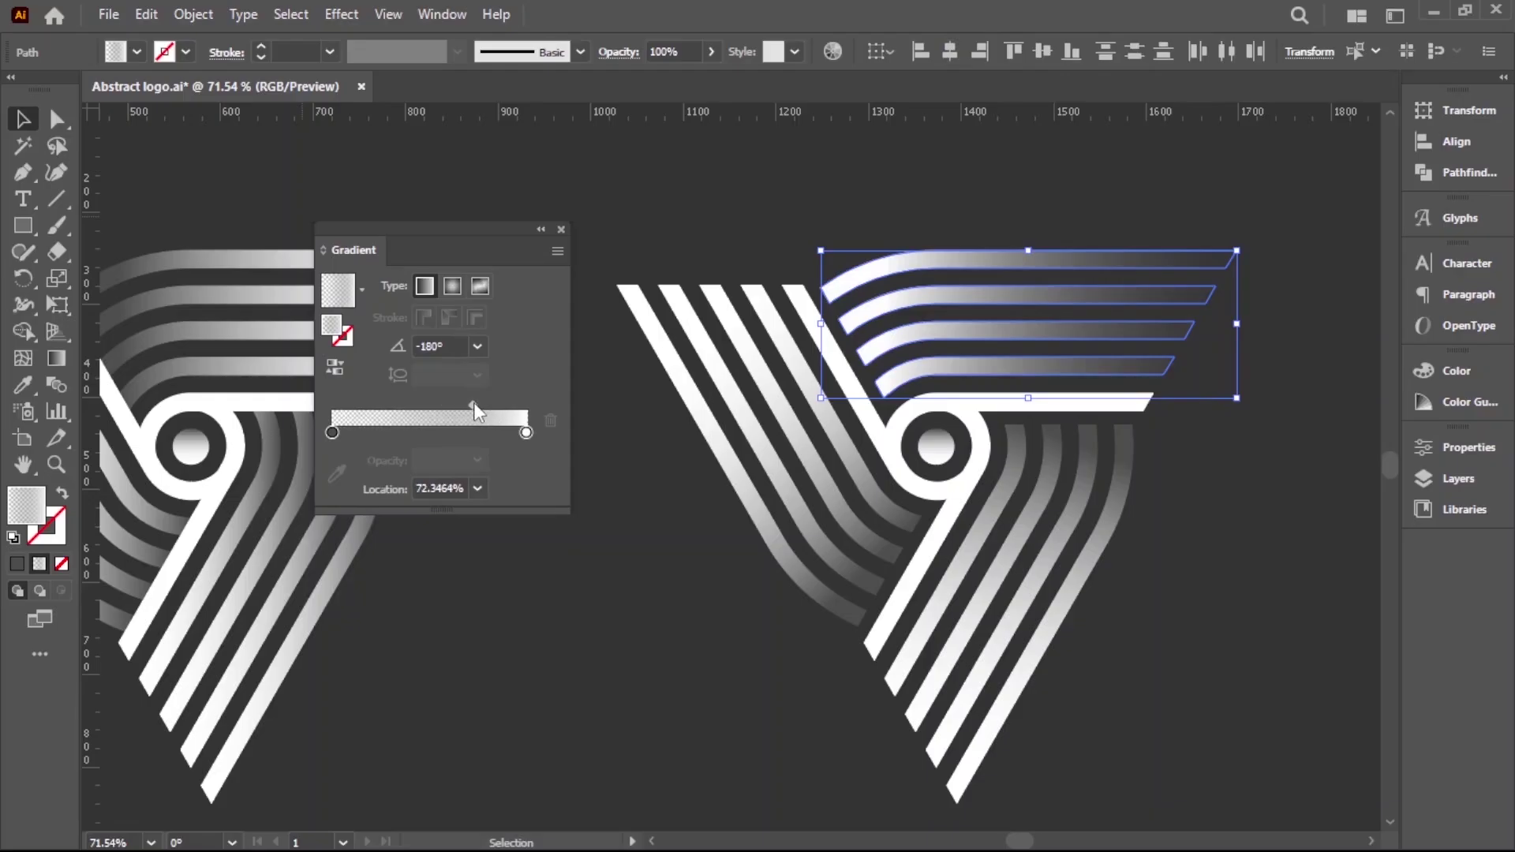
click(668, 658)
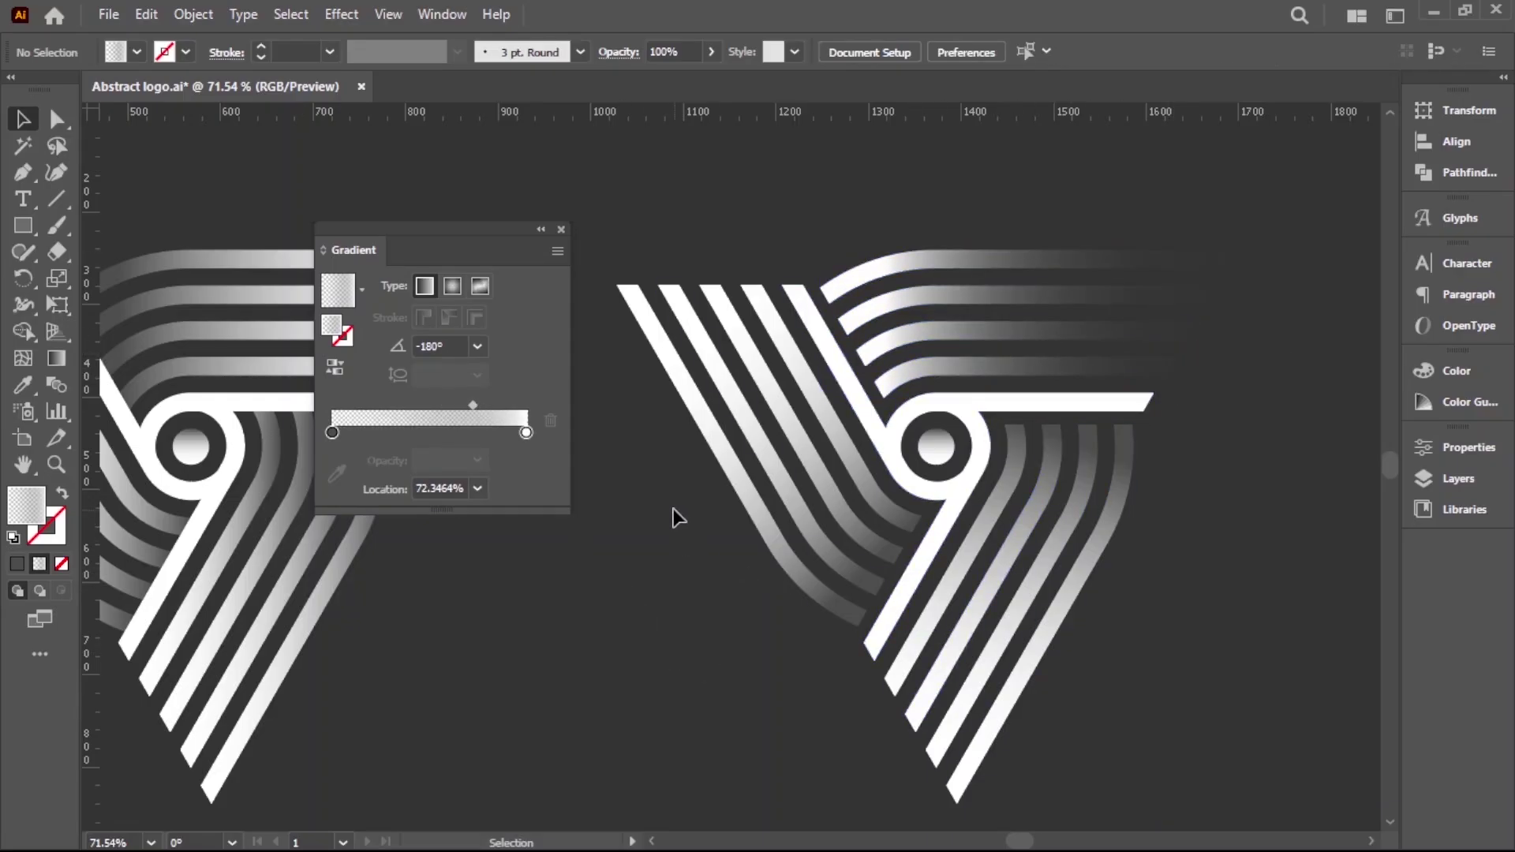
mouse_move(606, 259)
mouse_down()
mouse_move(712, 330)
mouse_move(762, 339)
mouse_up()
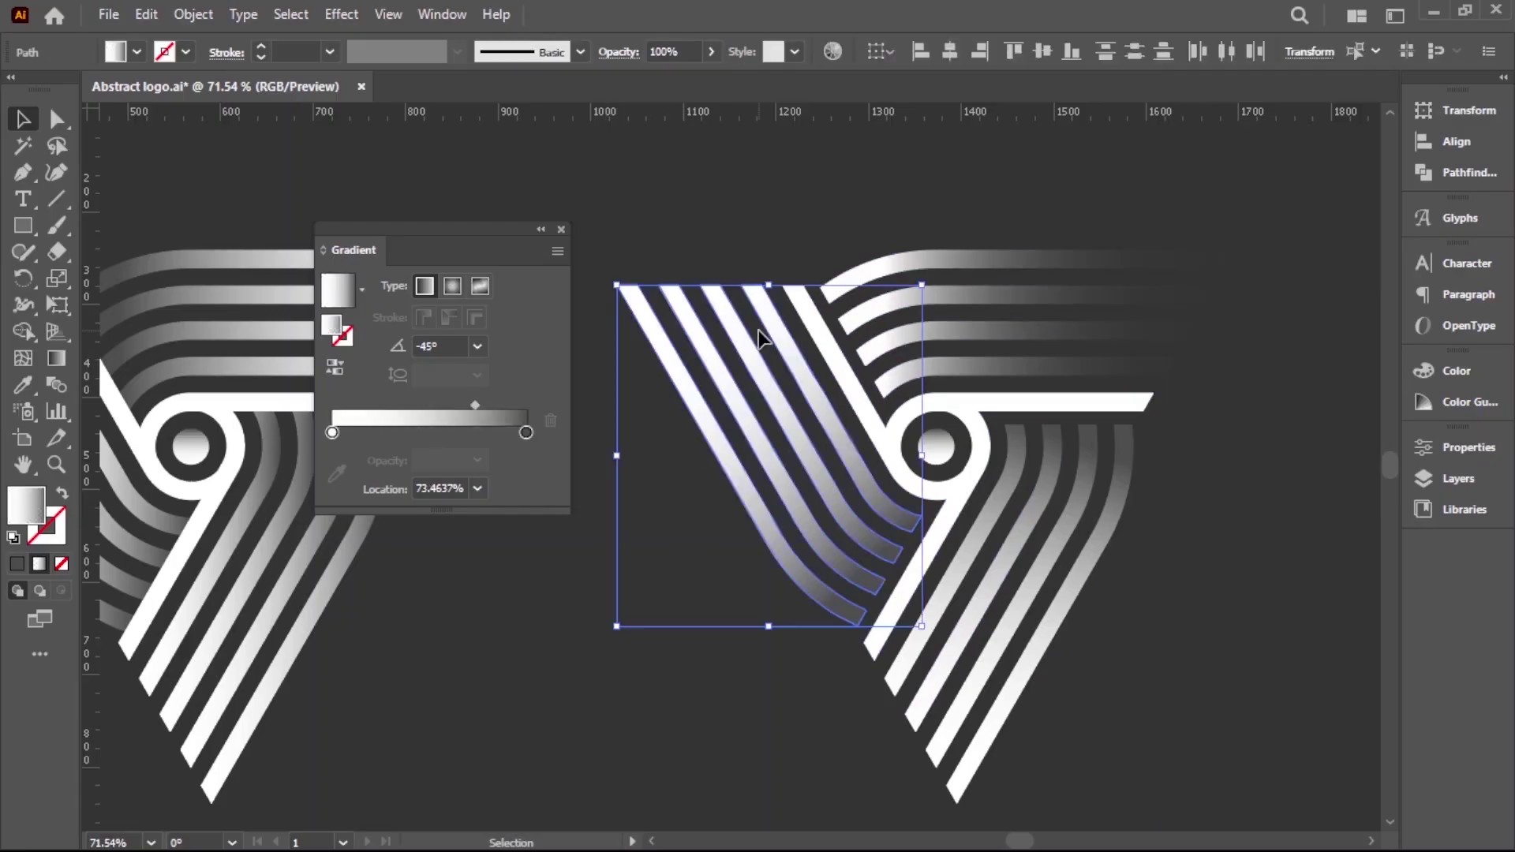
- Reverse the left diagonal stripes' gradient and set the left stop's opacity to 0%
click(345, 364)
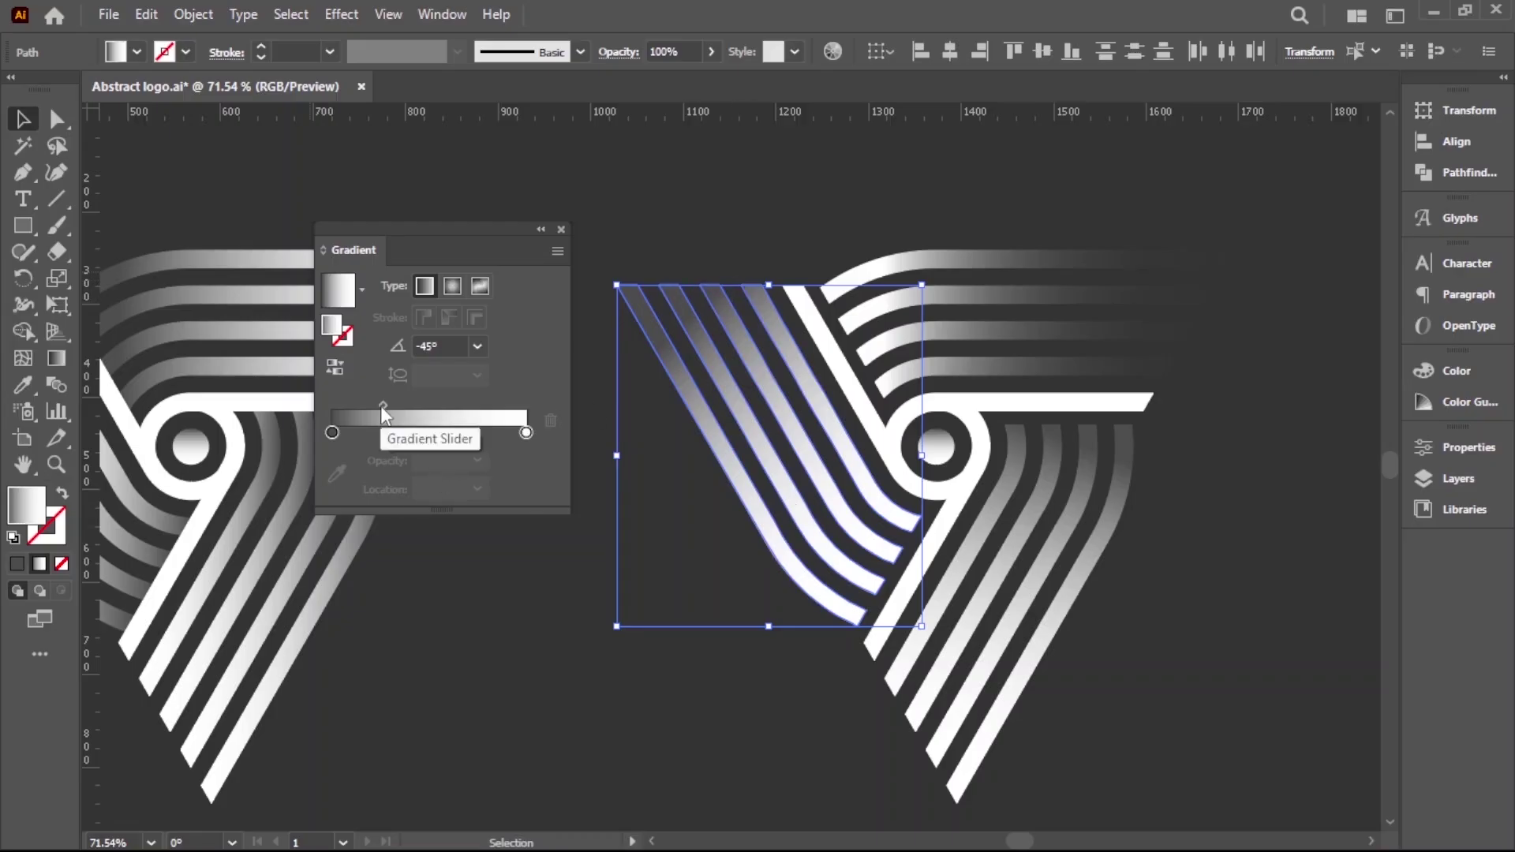
click(331, 433)
click(473, 460)
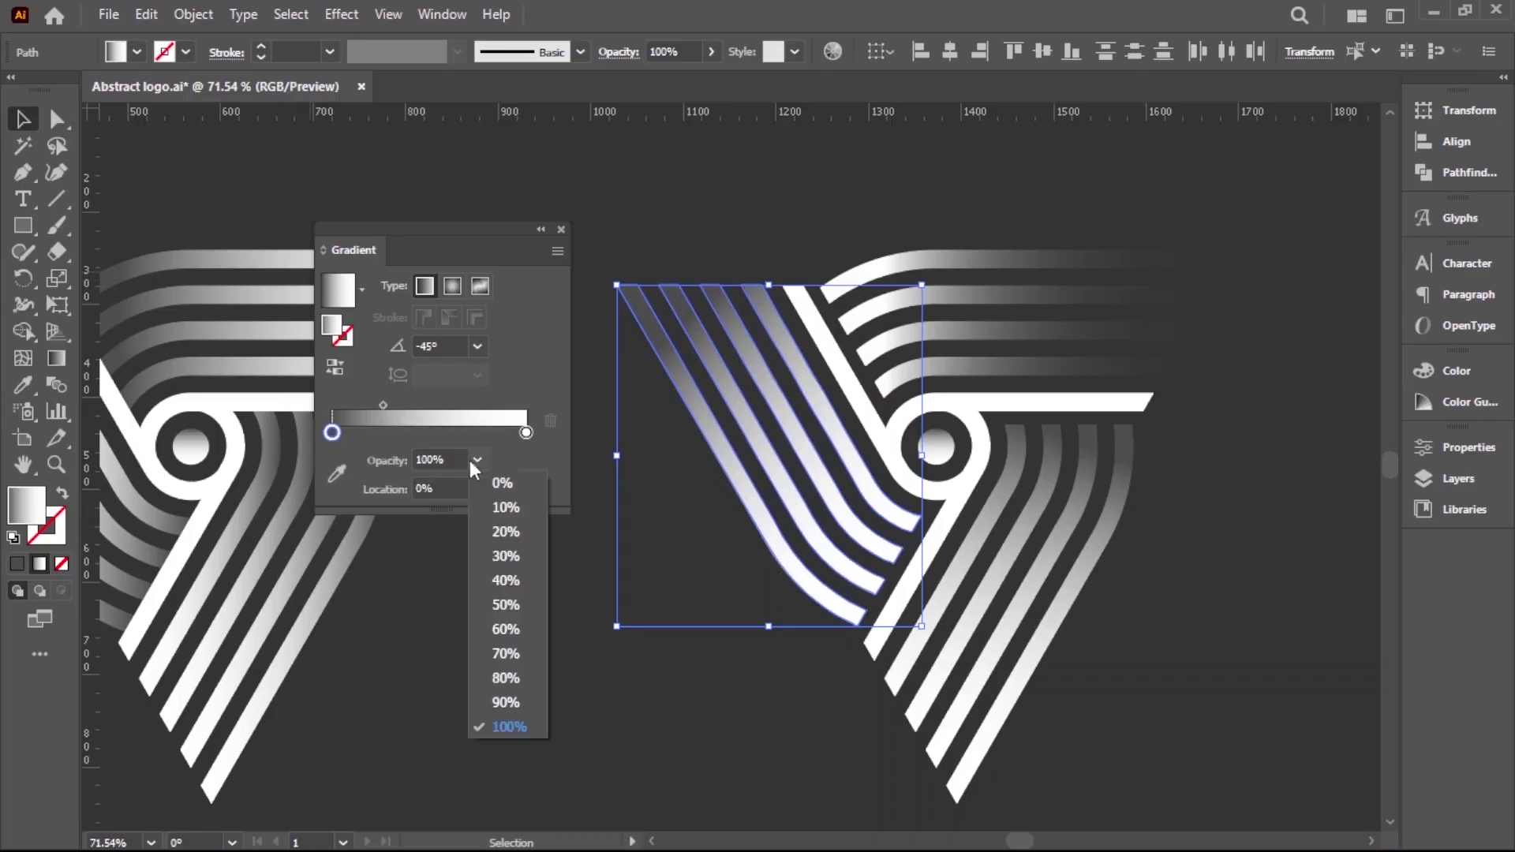
click(507, 482)
- Set the left diagonal stripes' gradient midpoint Location to 60%
drag(384, 406, 437, 403)
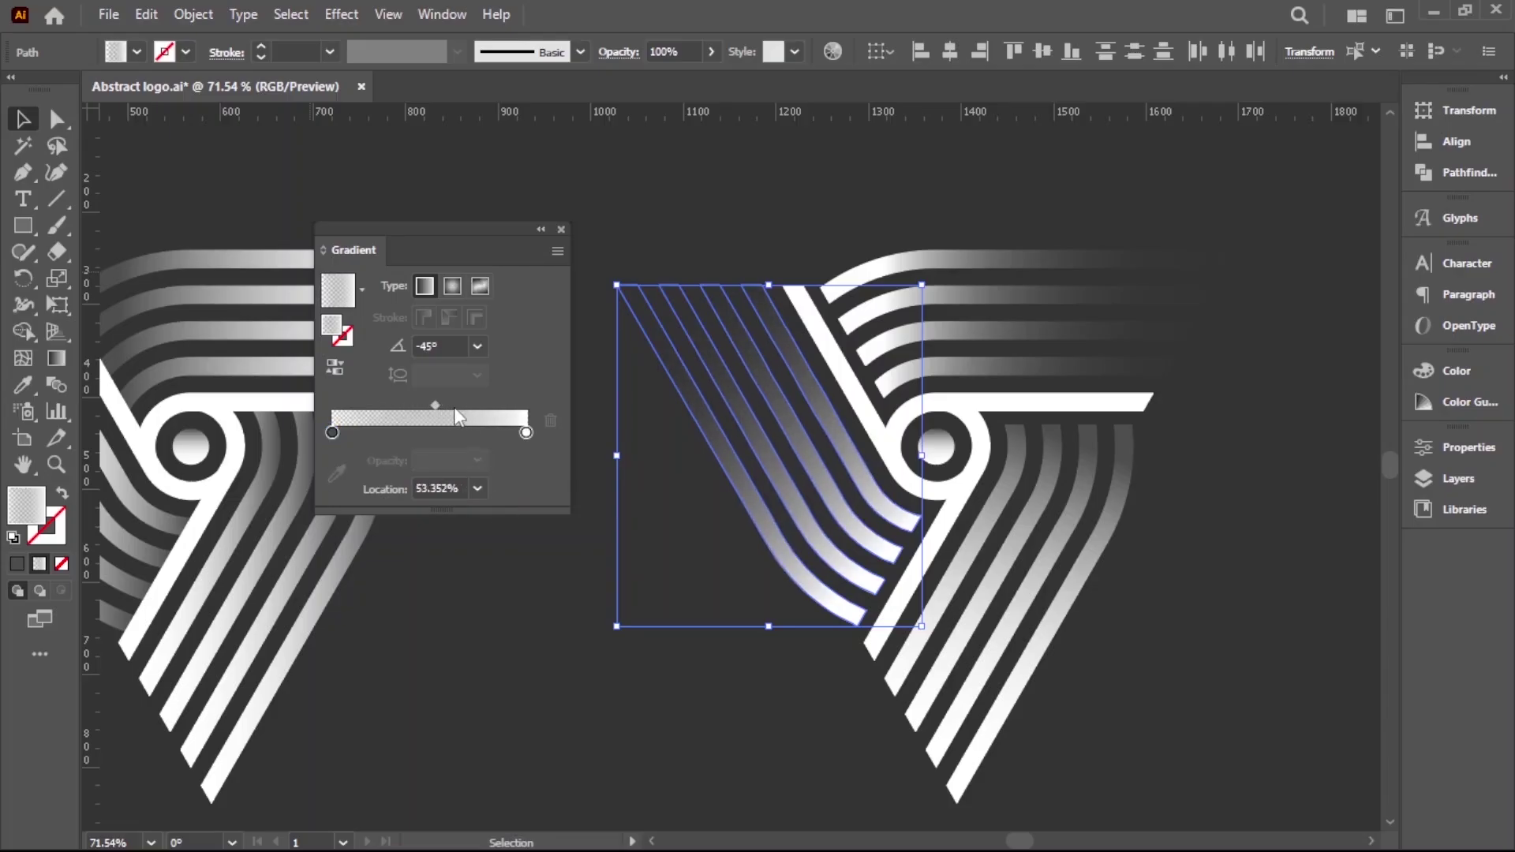
click(477, 488)
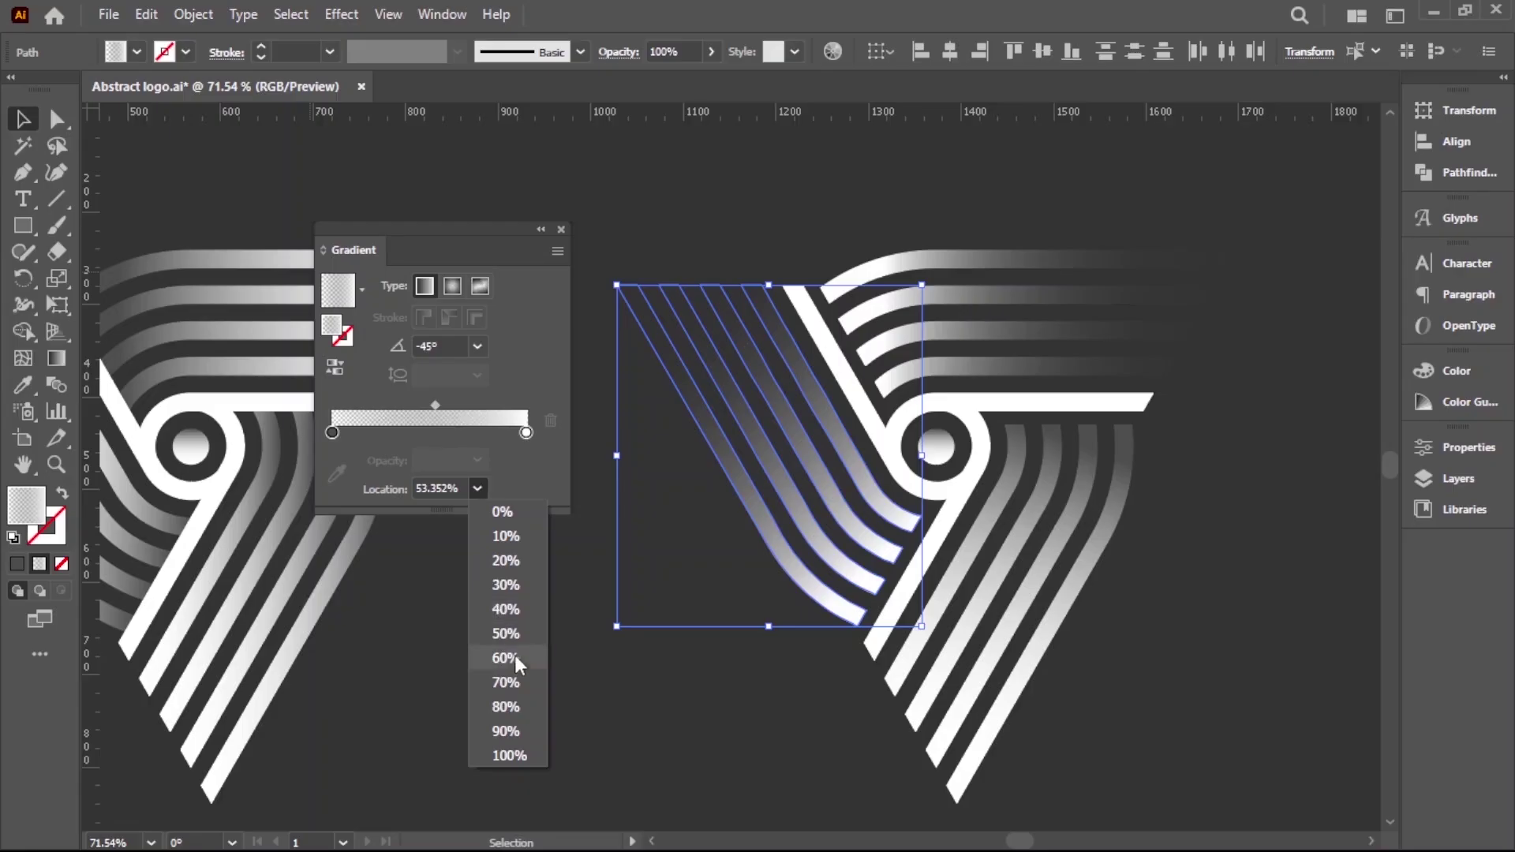
click(515, 709)
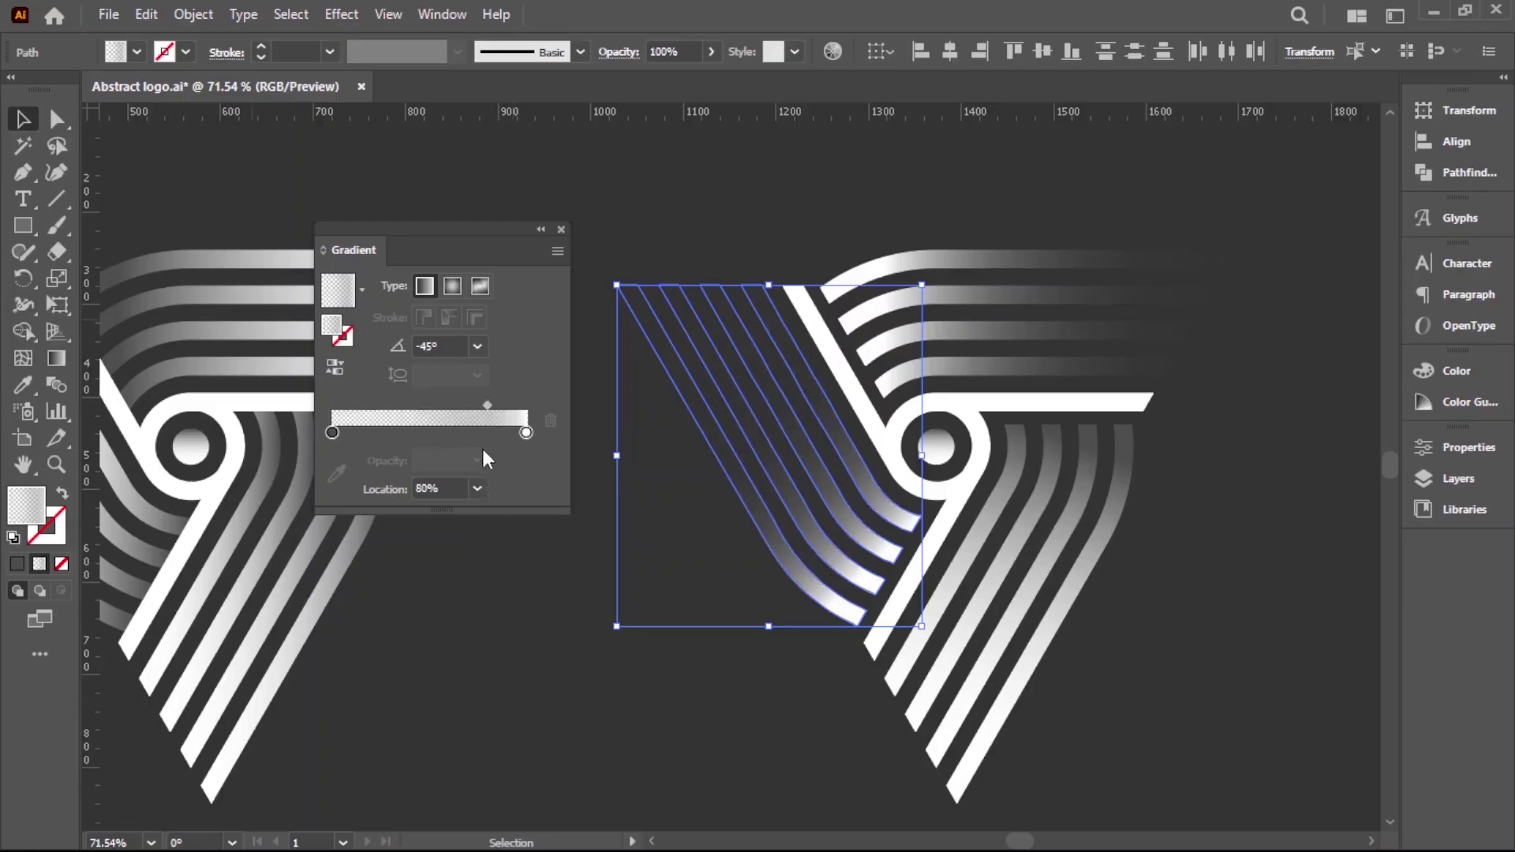
click(478, 487)
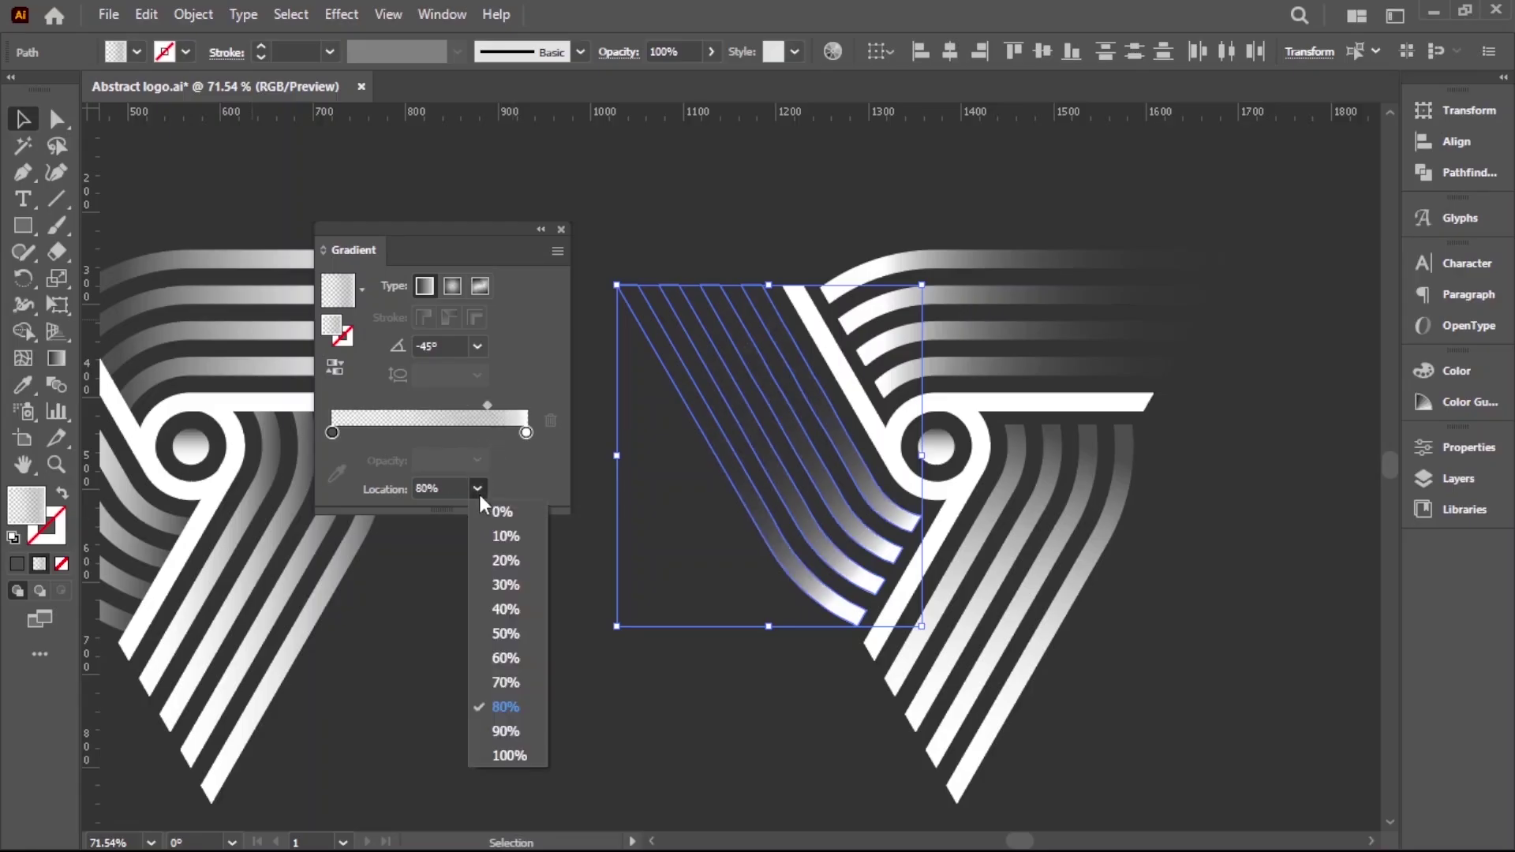
click(513, 656)
click(733, 734)
click(1024, 601)
click(1099, 653)
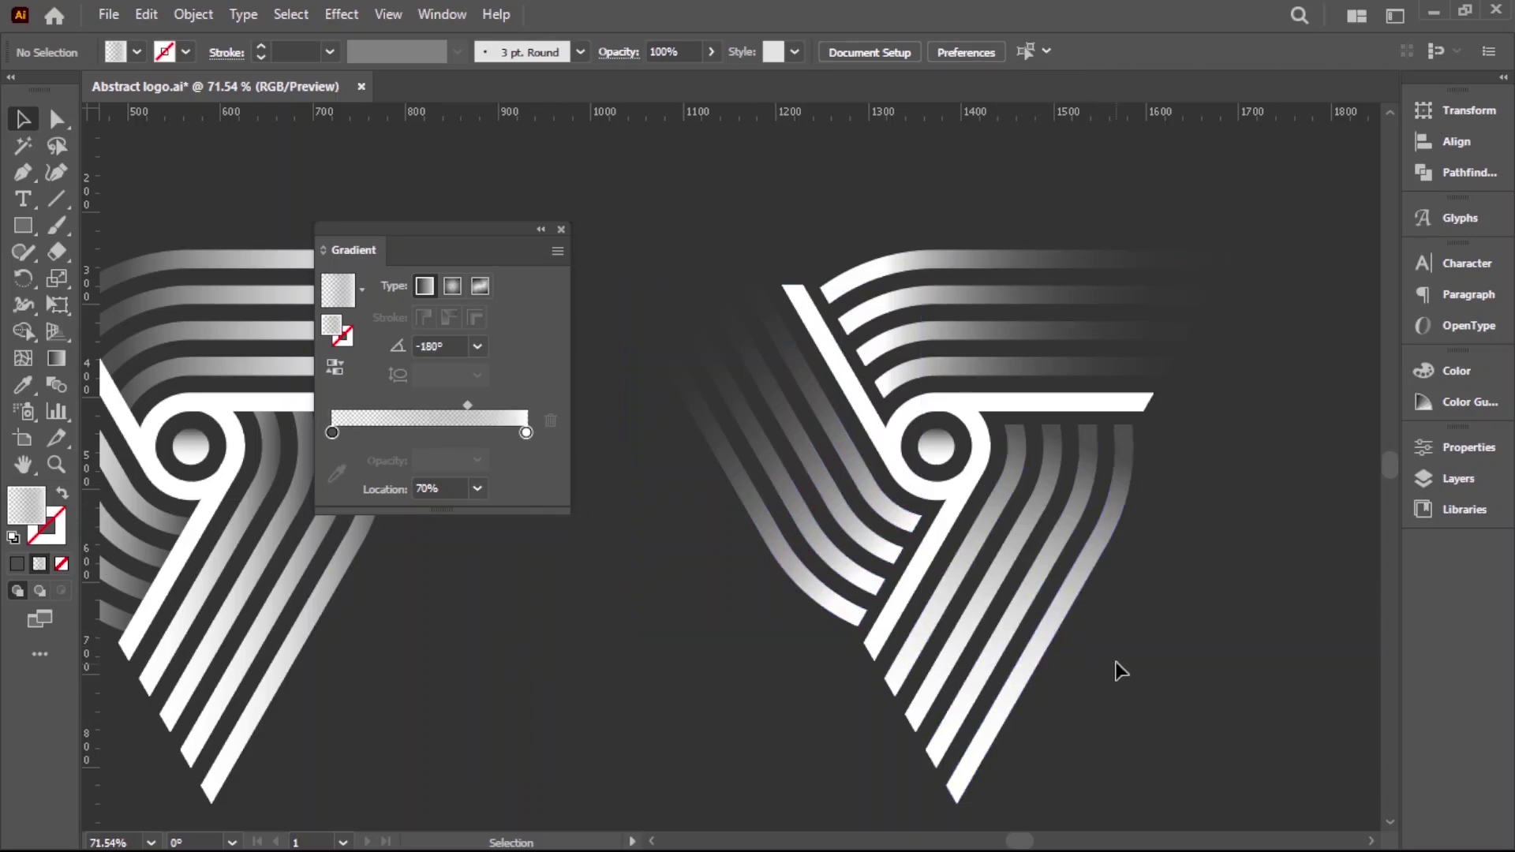
mouse_move(1120, 657)
mouse_down()
mouse_move(1072, 657)
mouse_move(974, 552)
mouse_up()
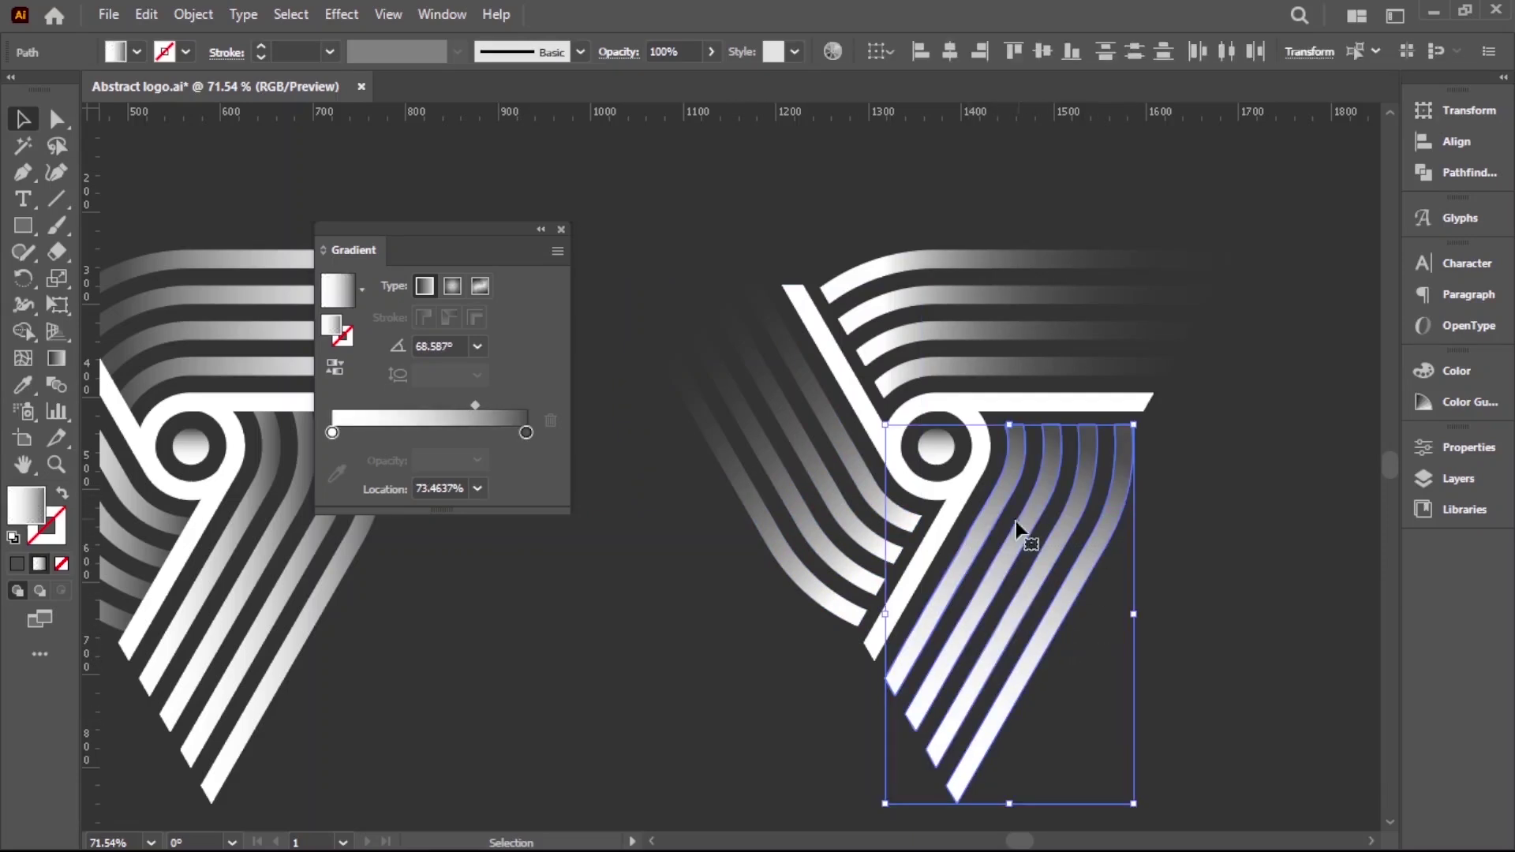
- Reverse the lower stripes' gradient, set left stop opacity 0% and midpoint 60%
click(336, 368)
click(332, 433)
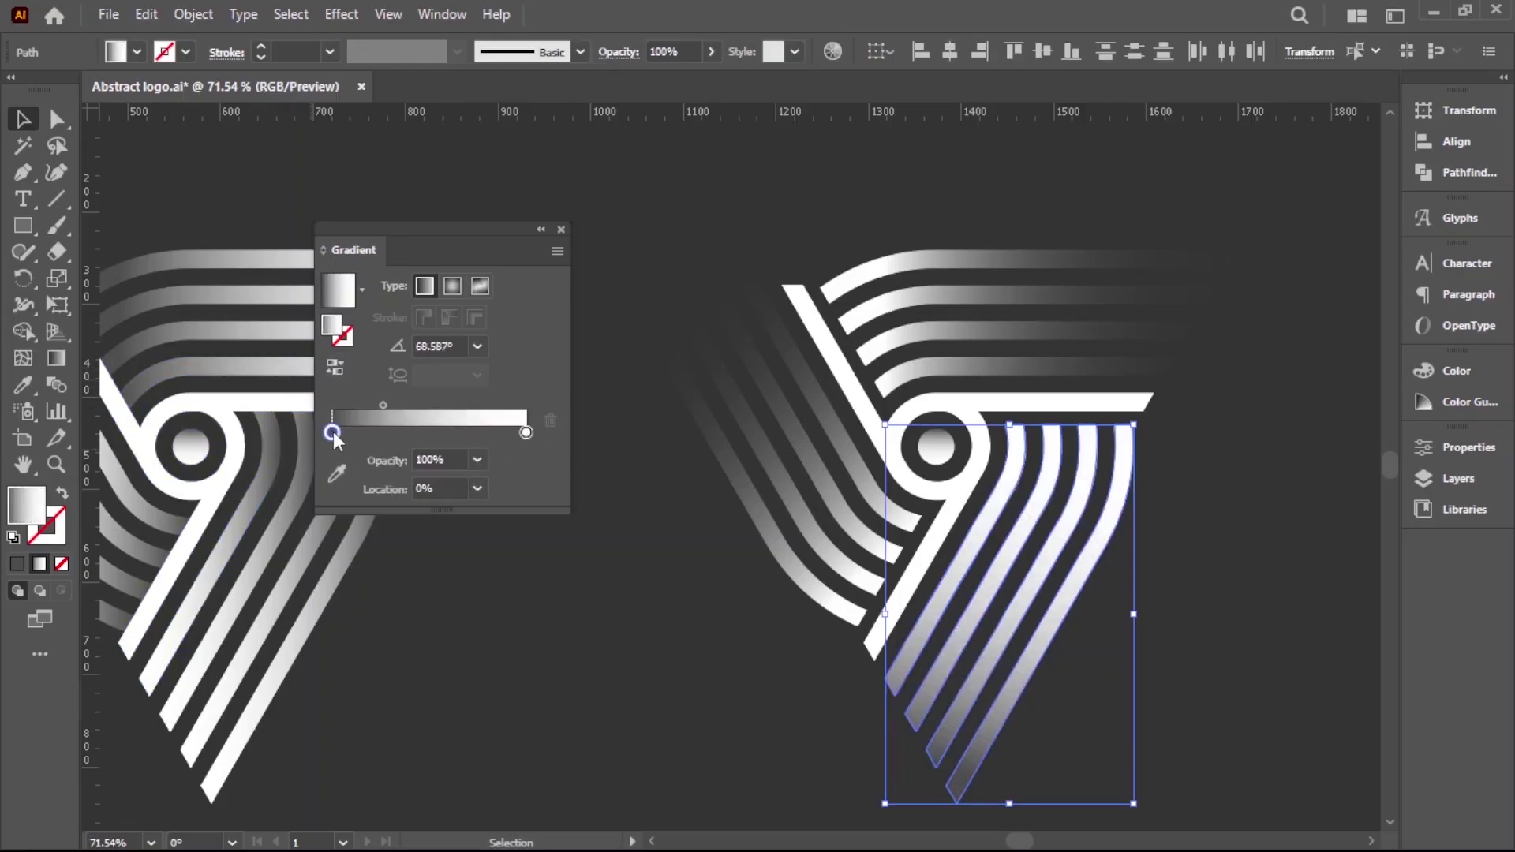
click(477, 460)
click(506, 485)
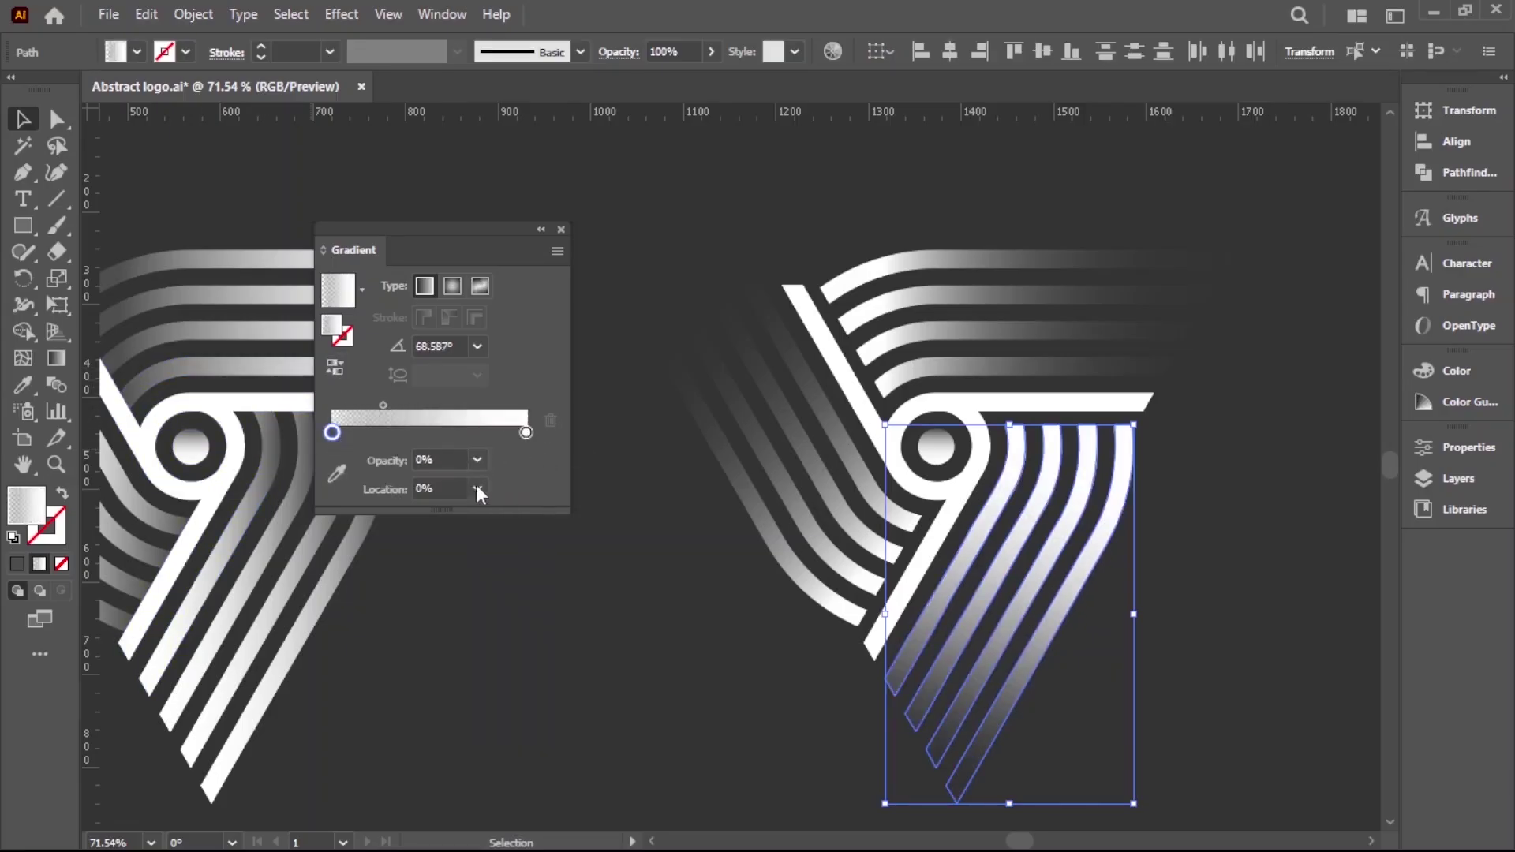
drag(385, 407, 431, 408)
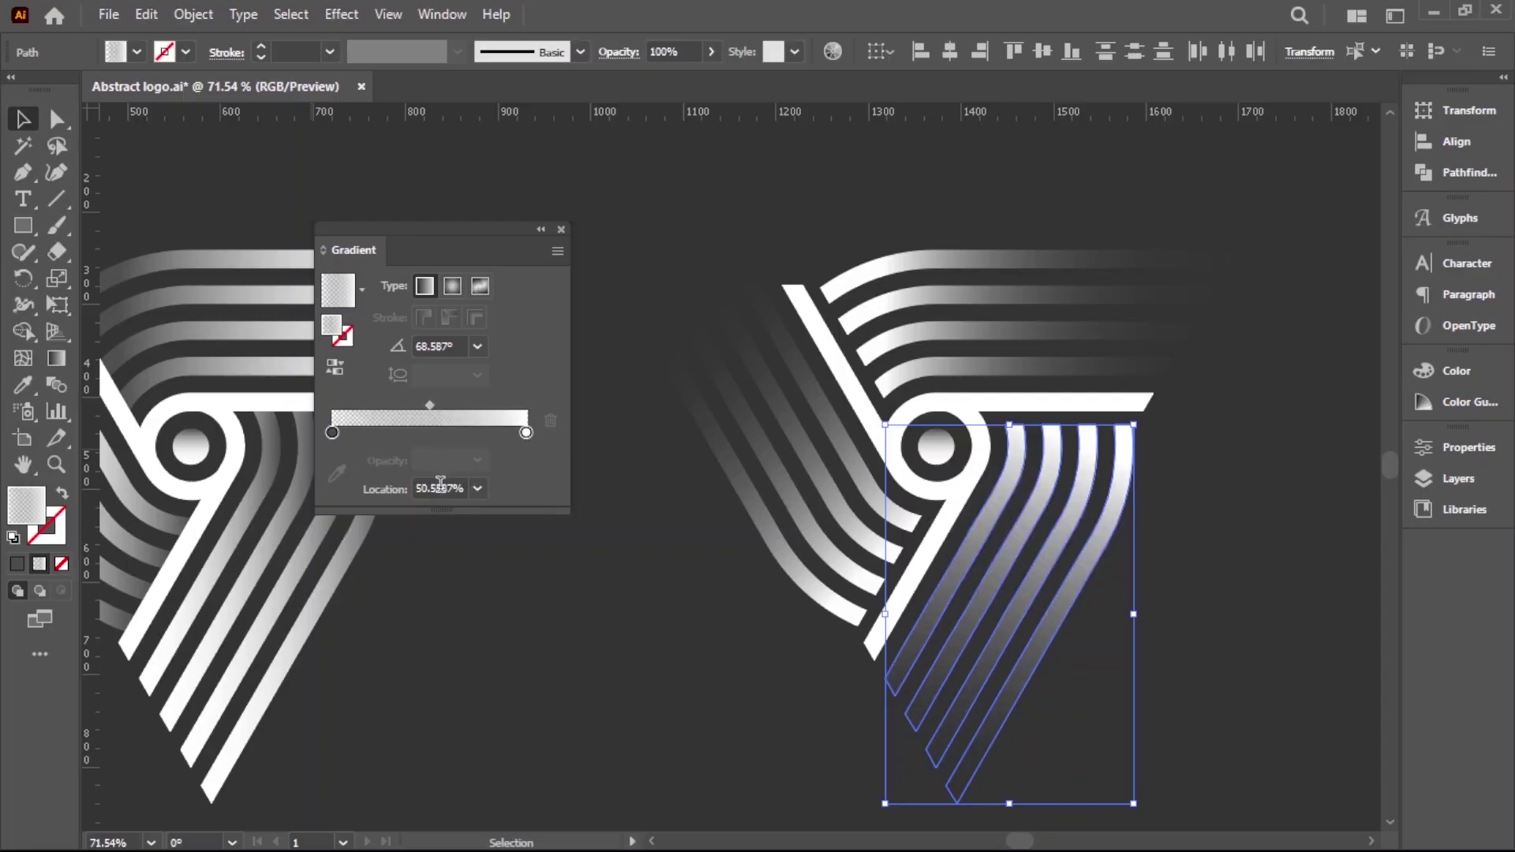
click(476, 489)
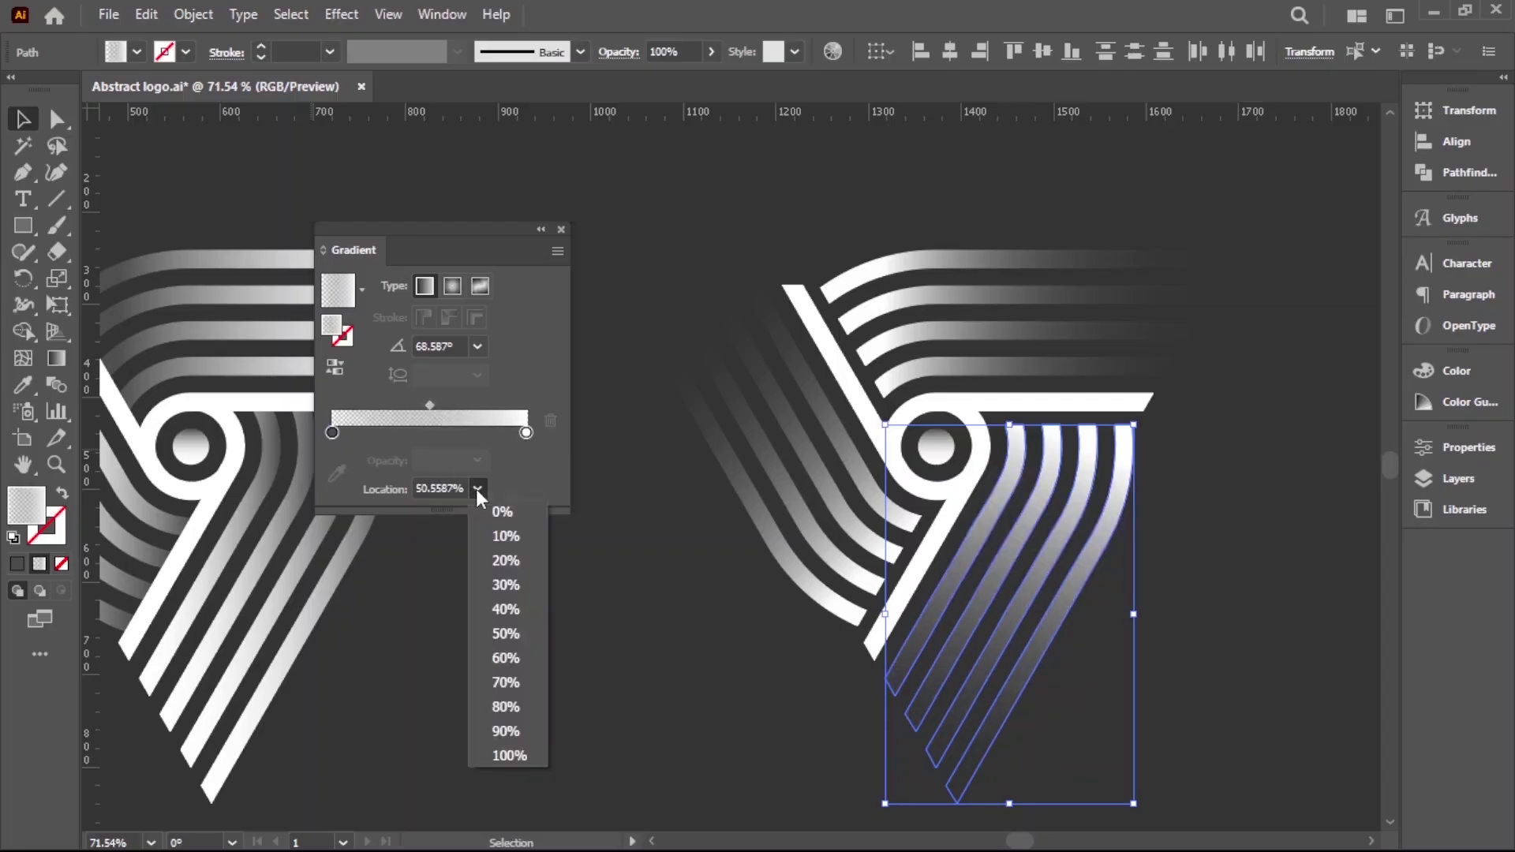
click(515, 659)
click(594, 620)
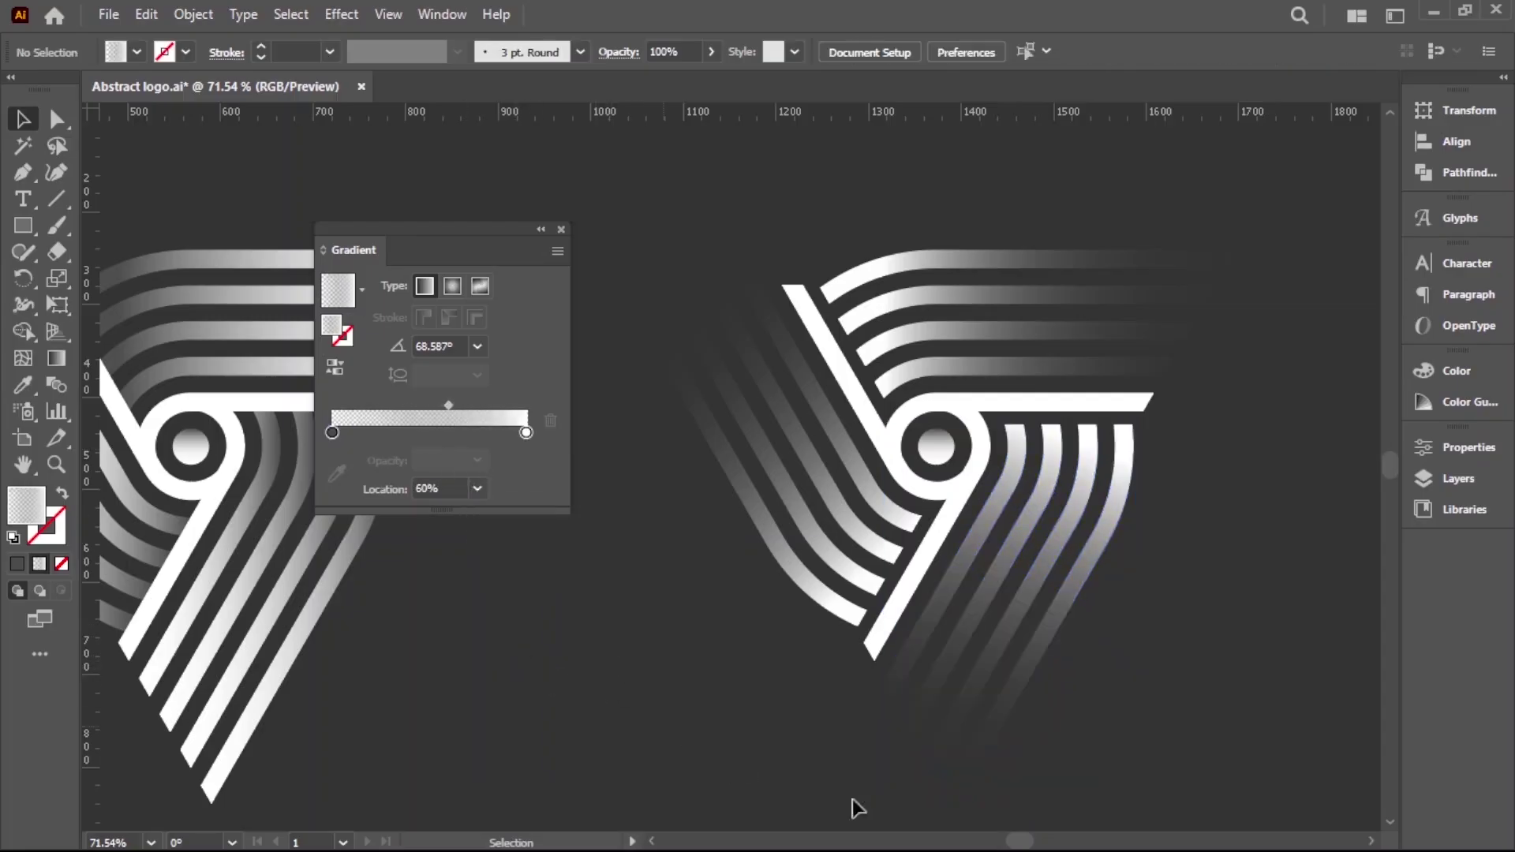
- Change the lower stripes' gradient midpoint Location to 70%
drag(1054, 799, 900, 673)
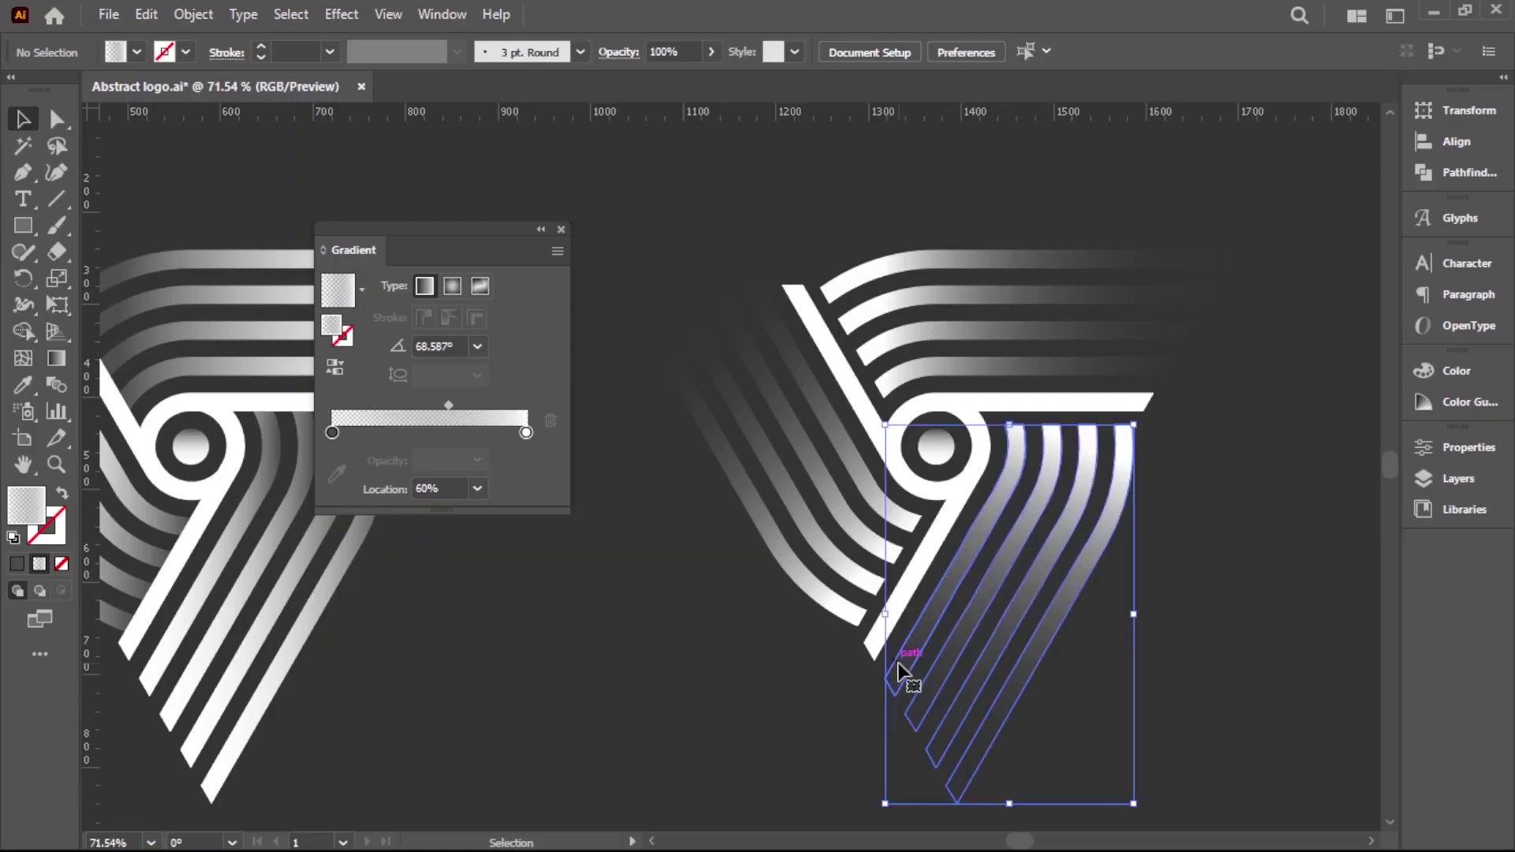
click(478, 489)
click(510, 679)
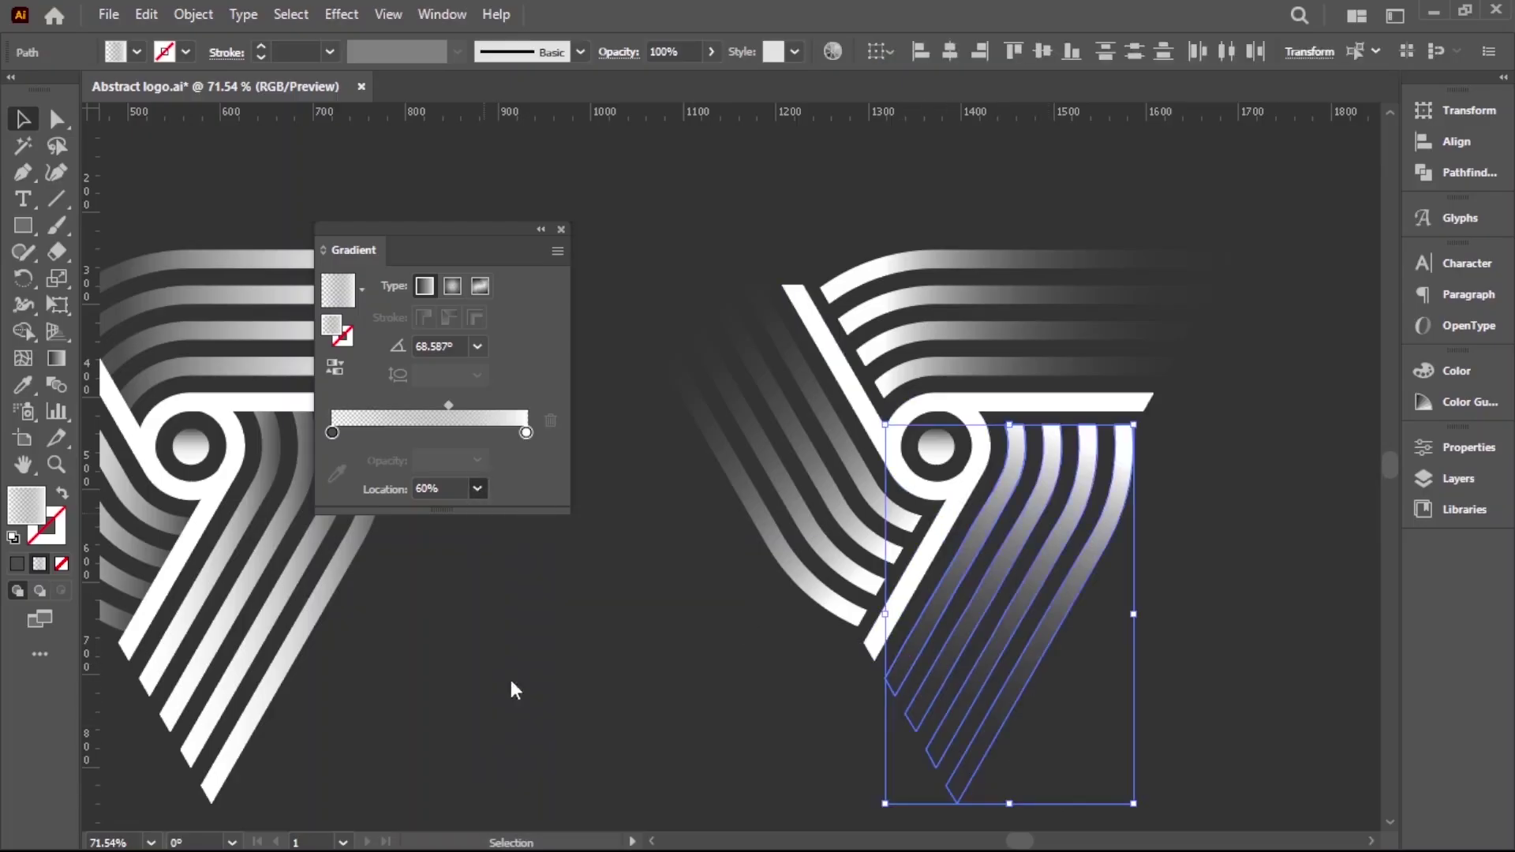
click(632, 707)
- Set the left diagonal stripes' gradient midpoint Location to 70%
drag(600, 231, 769, 369)
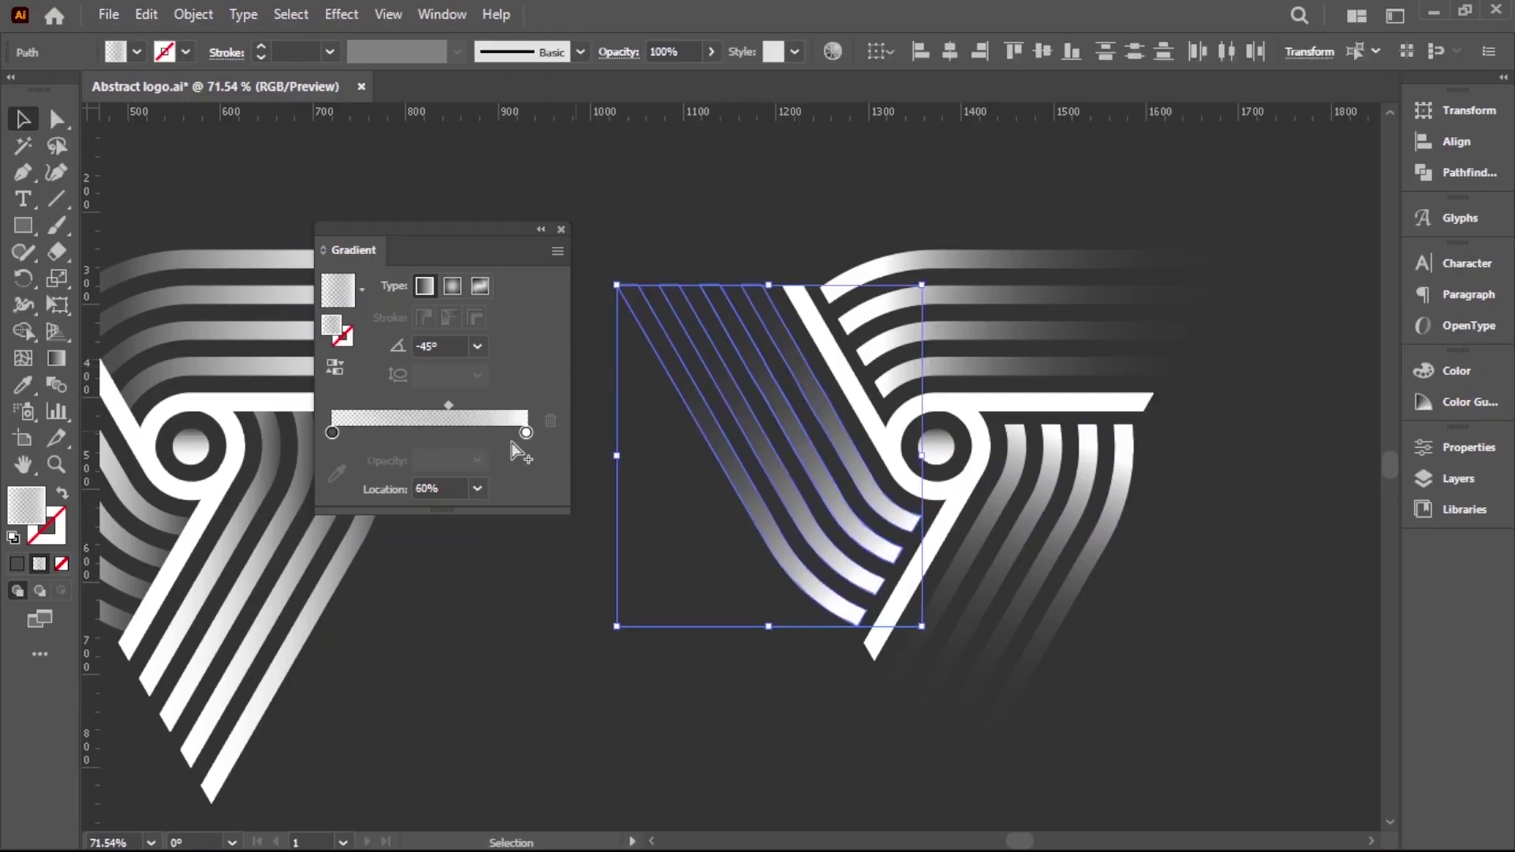
click(565, 636)
drag(601, 222, 770, 418)
click(477, 490)
click(505, 682)
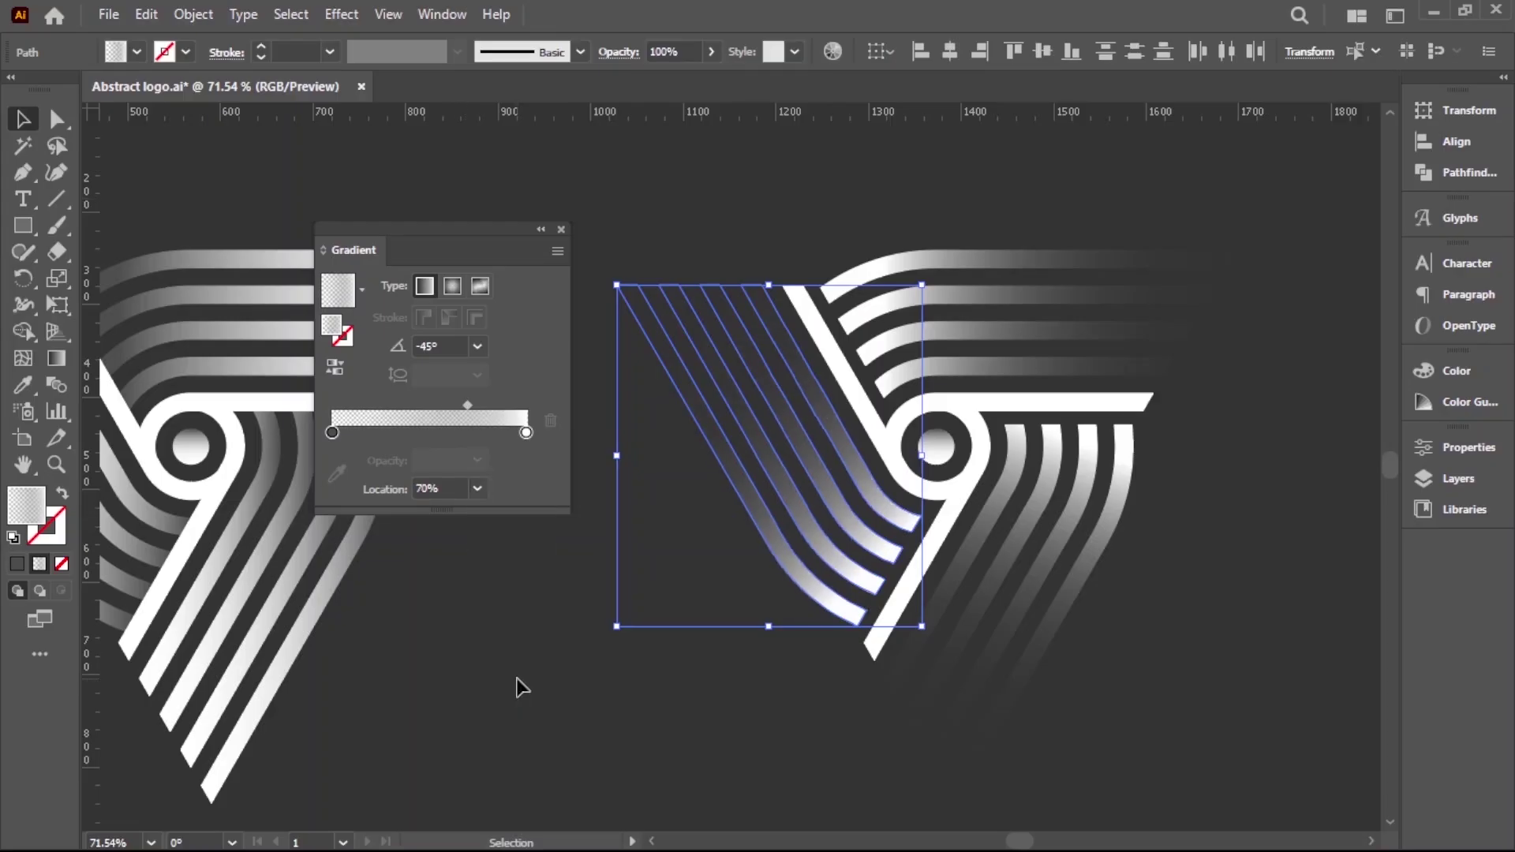
- Collapse and dock the Gradient panel, then zoom out to show the whole artboard
click(541, 229)
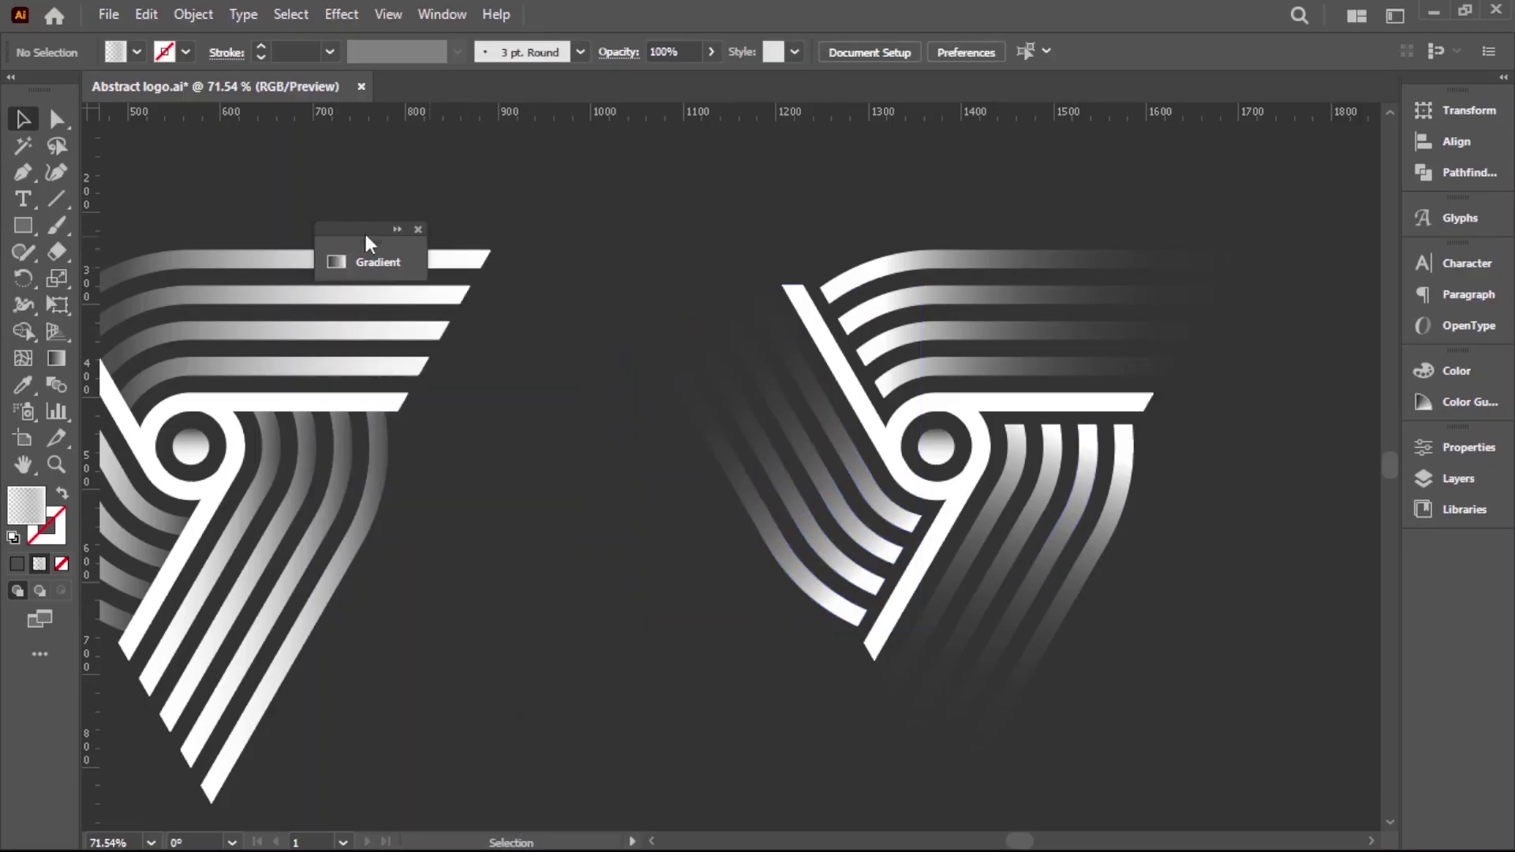
drag(386, 241, 1449, 566)
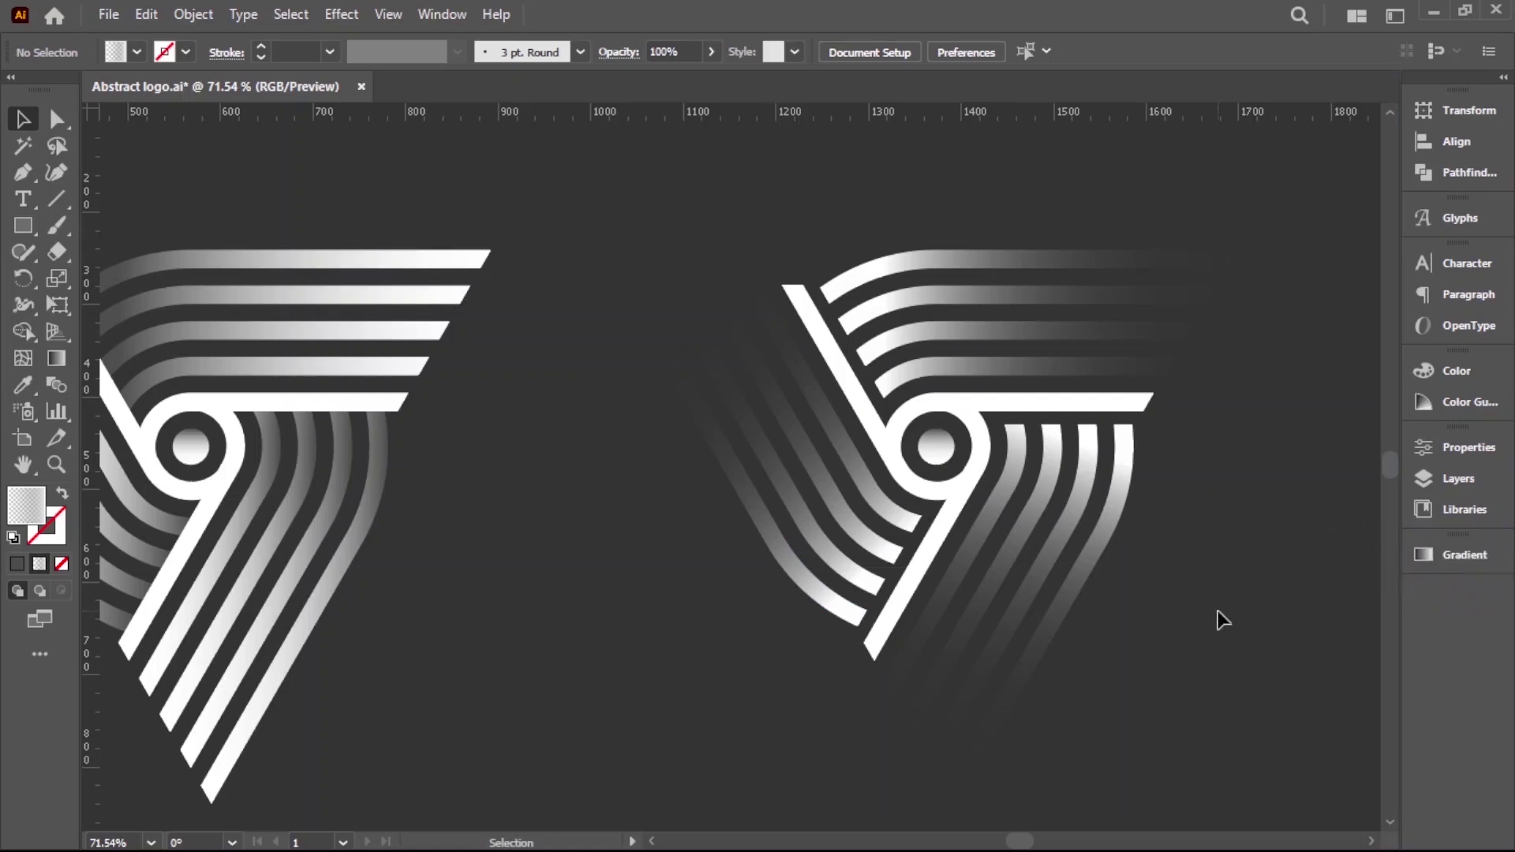
ctrl+alt+click(997, 632)
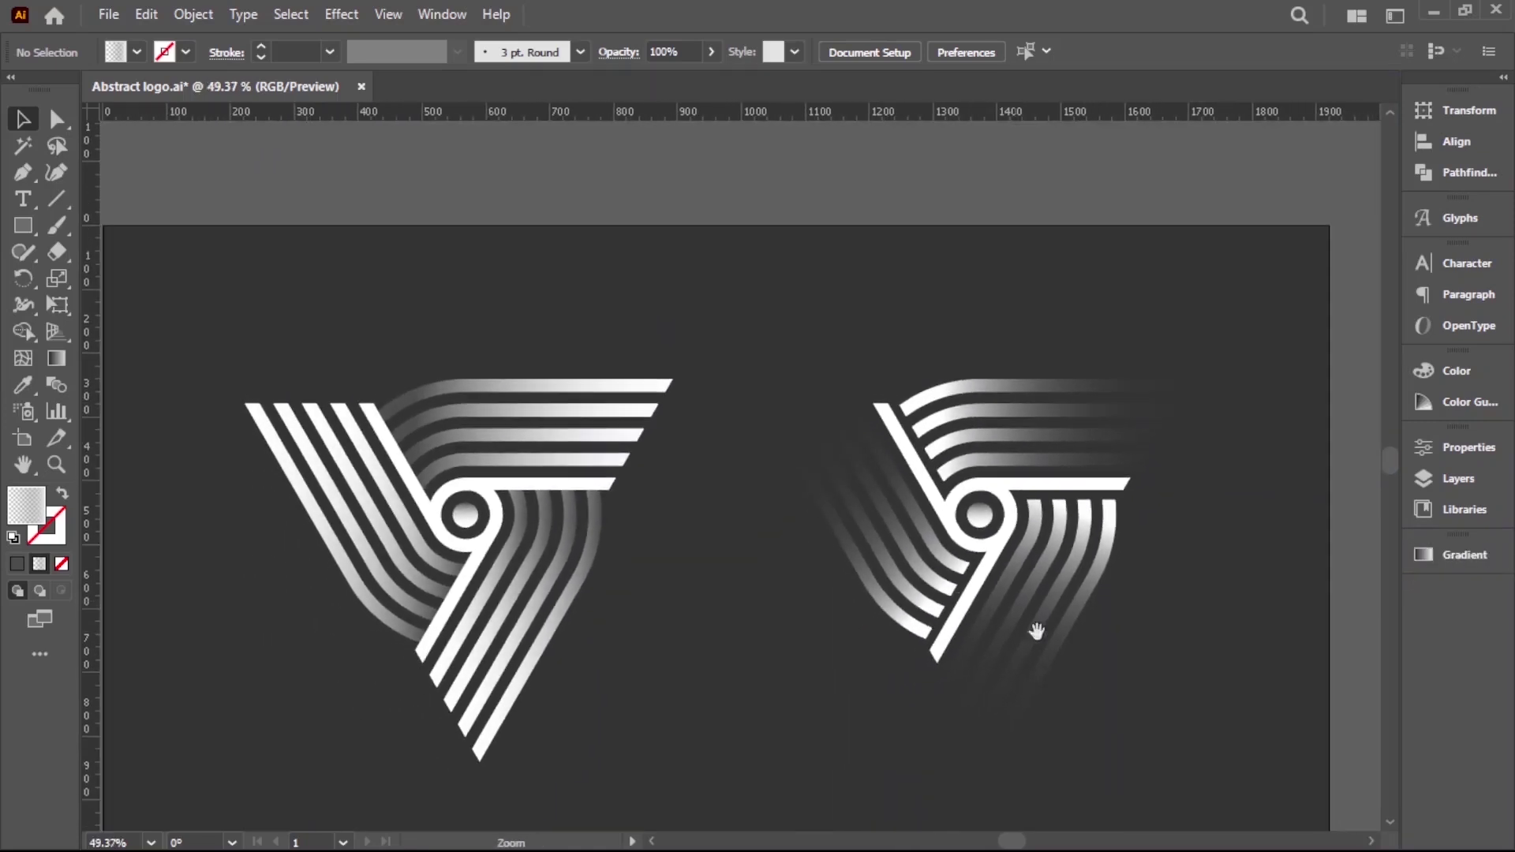
alt+click(954, 535)
alt+click(916, 567)
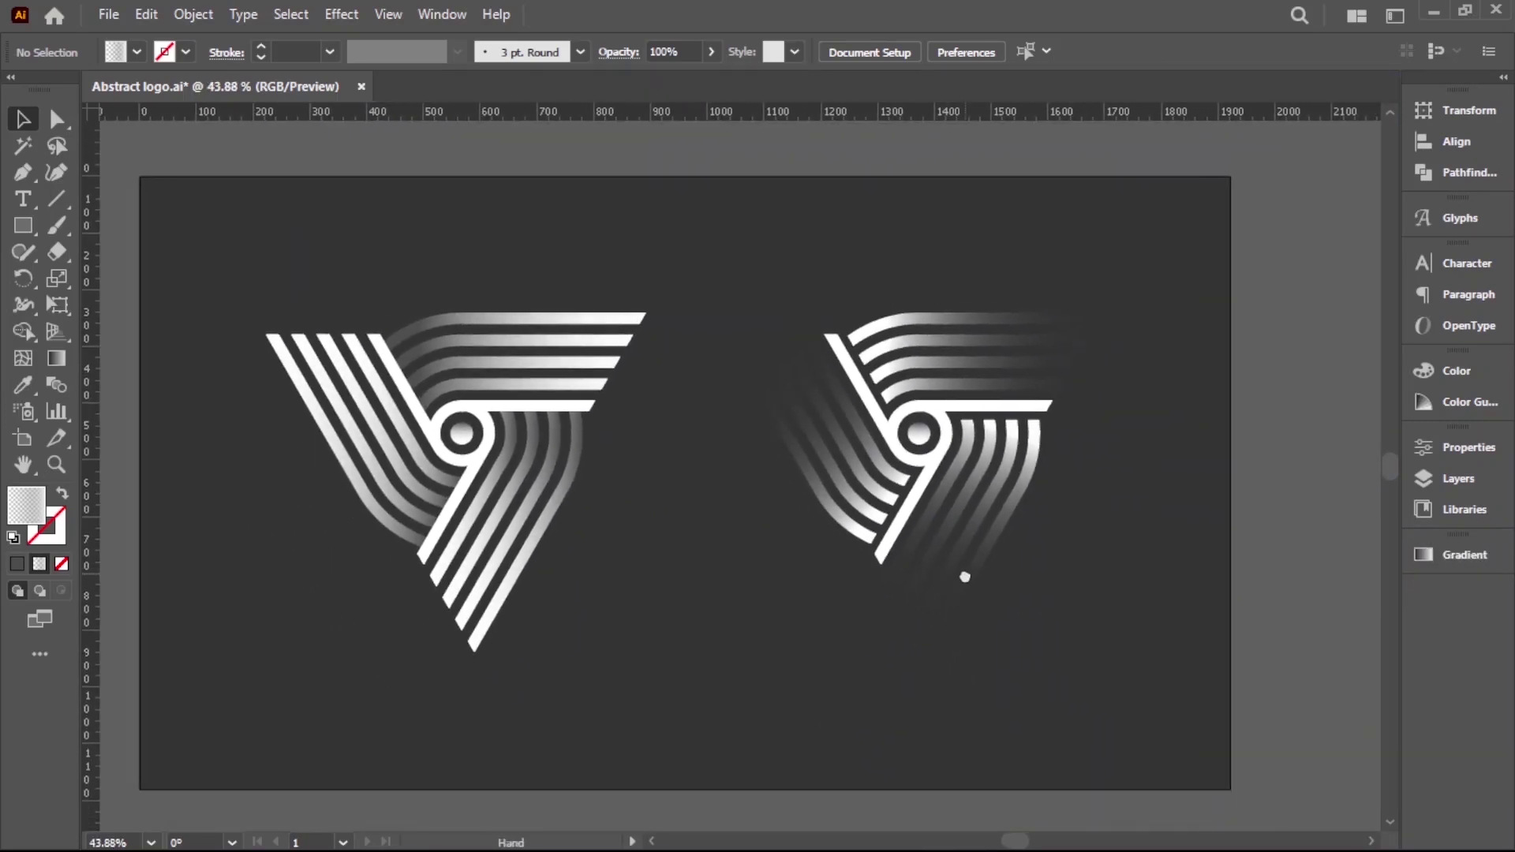
- Group all pieces of the right logo together
drag(706, 261, 1128, 608)
right_click(1000, 472)
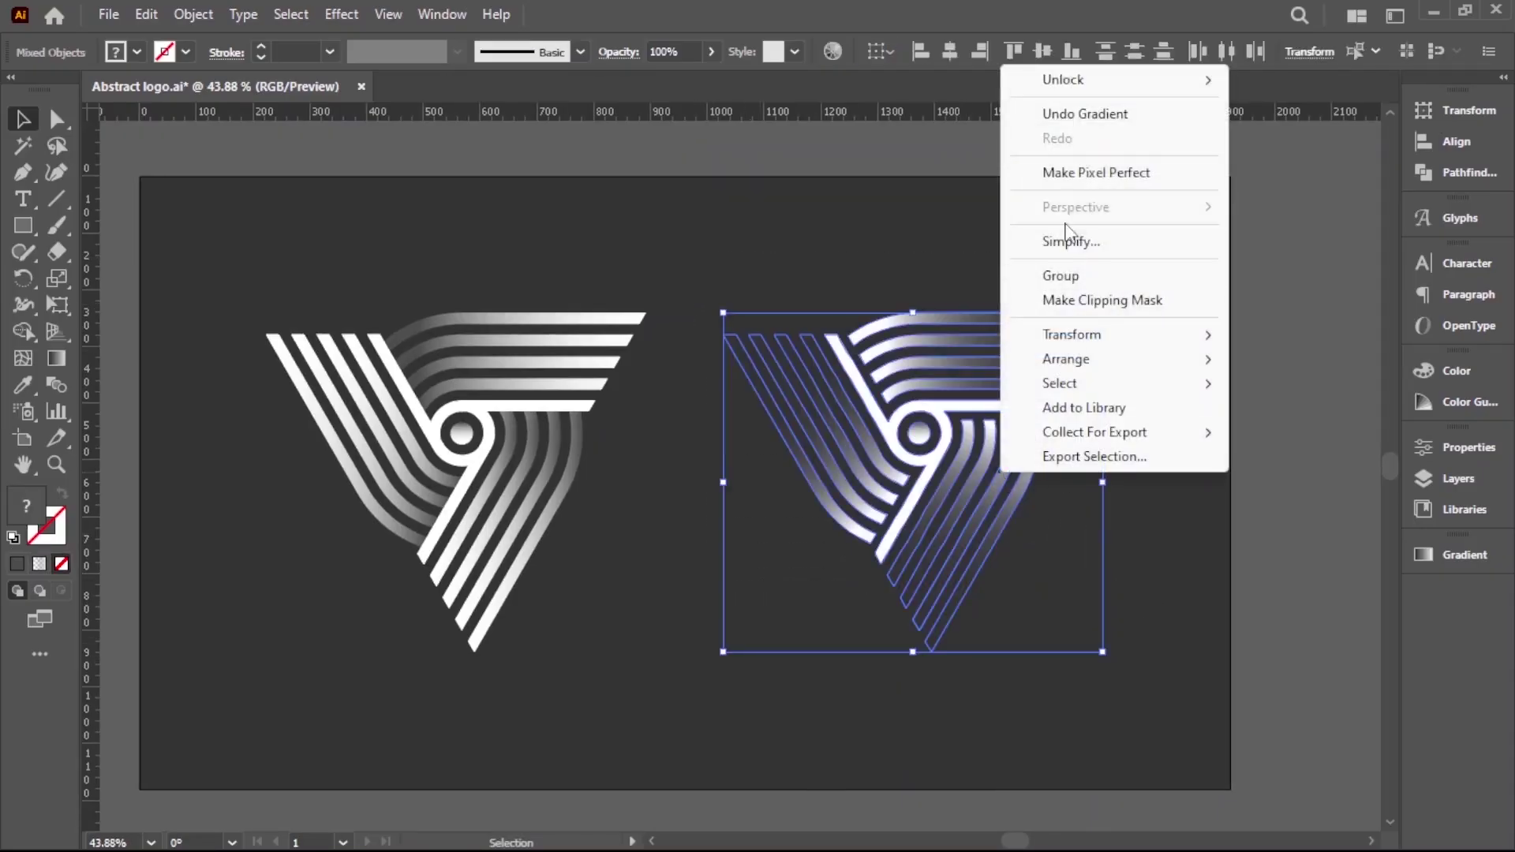
click(1073, 276)
click(1105, 596)
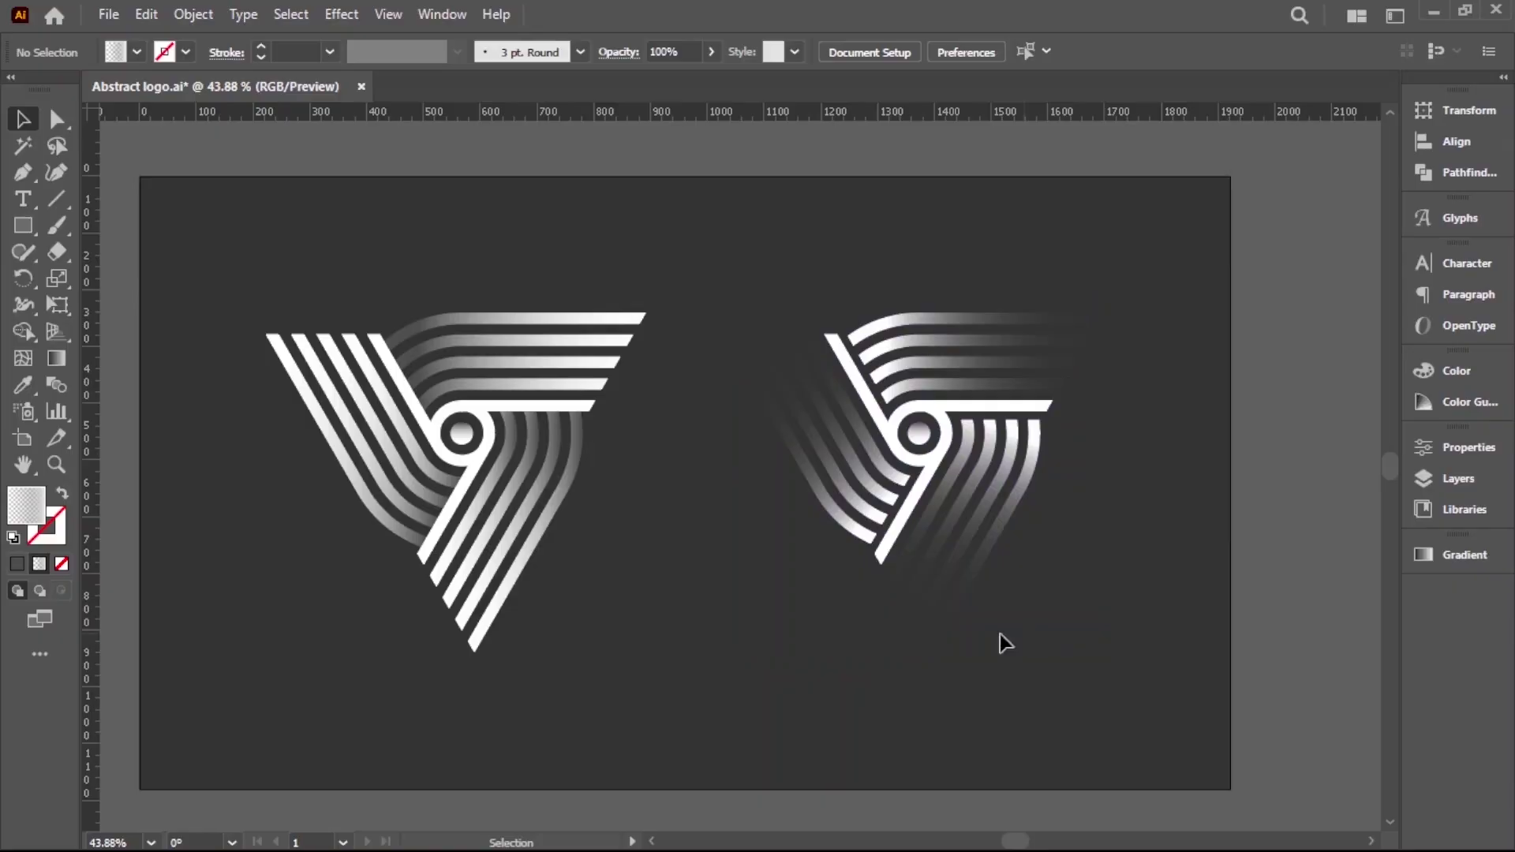